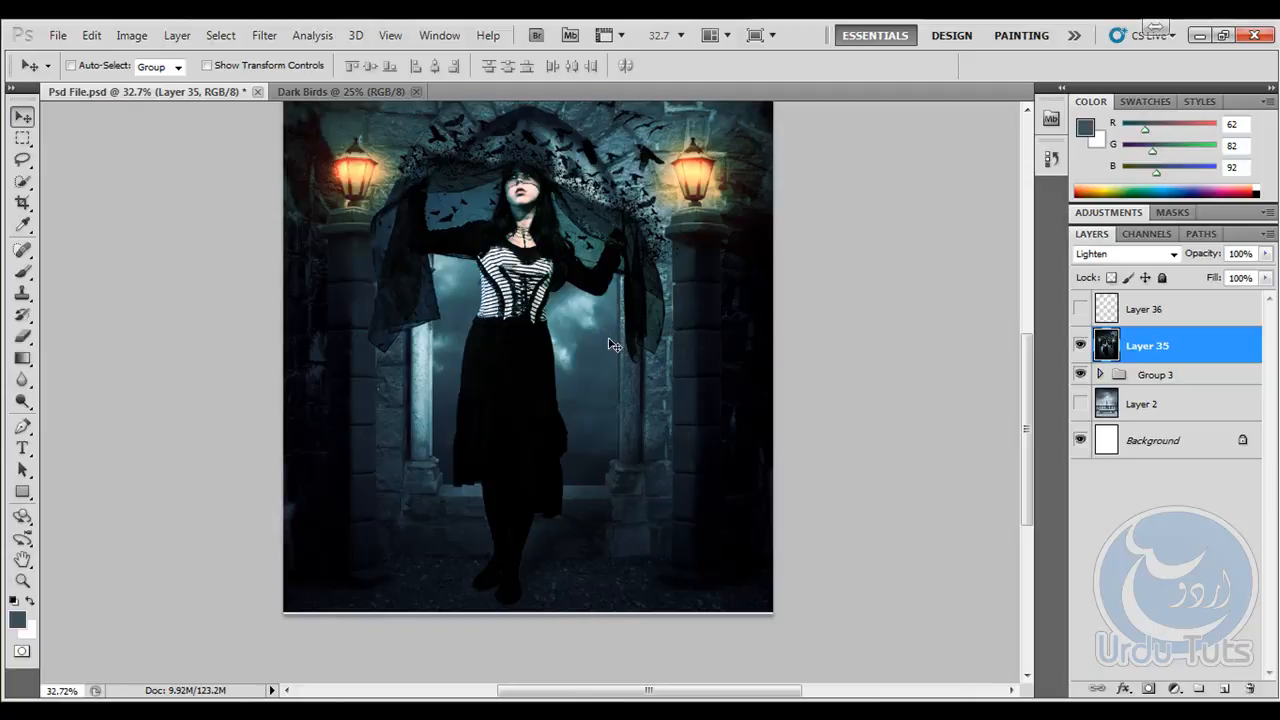
- Place the Dark Window 1 image from the Project Files folder into the Dark Birds document and scale it to cover the canvas
{"action": "left_click_drag", "start_coordinate": [541, 281], "coordinate": [552, 366]}
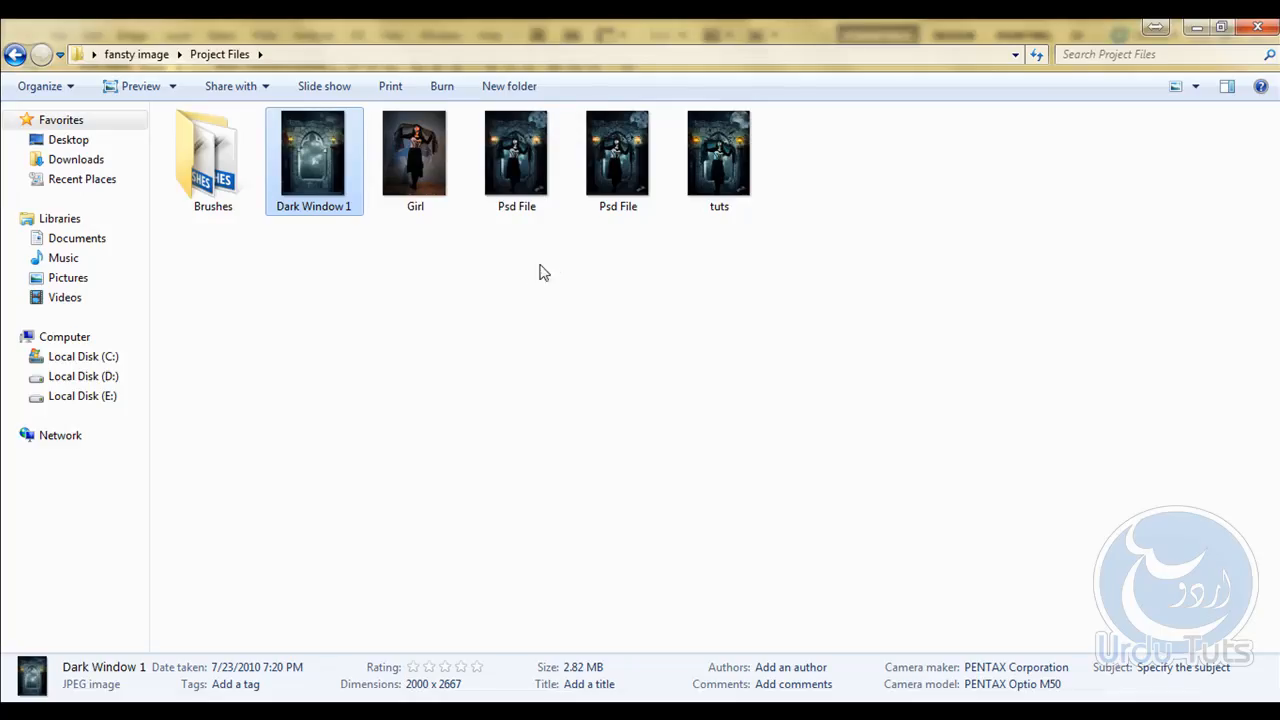
{"action": "left_click", "coordinate": [415, 165]}
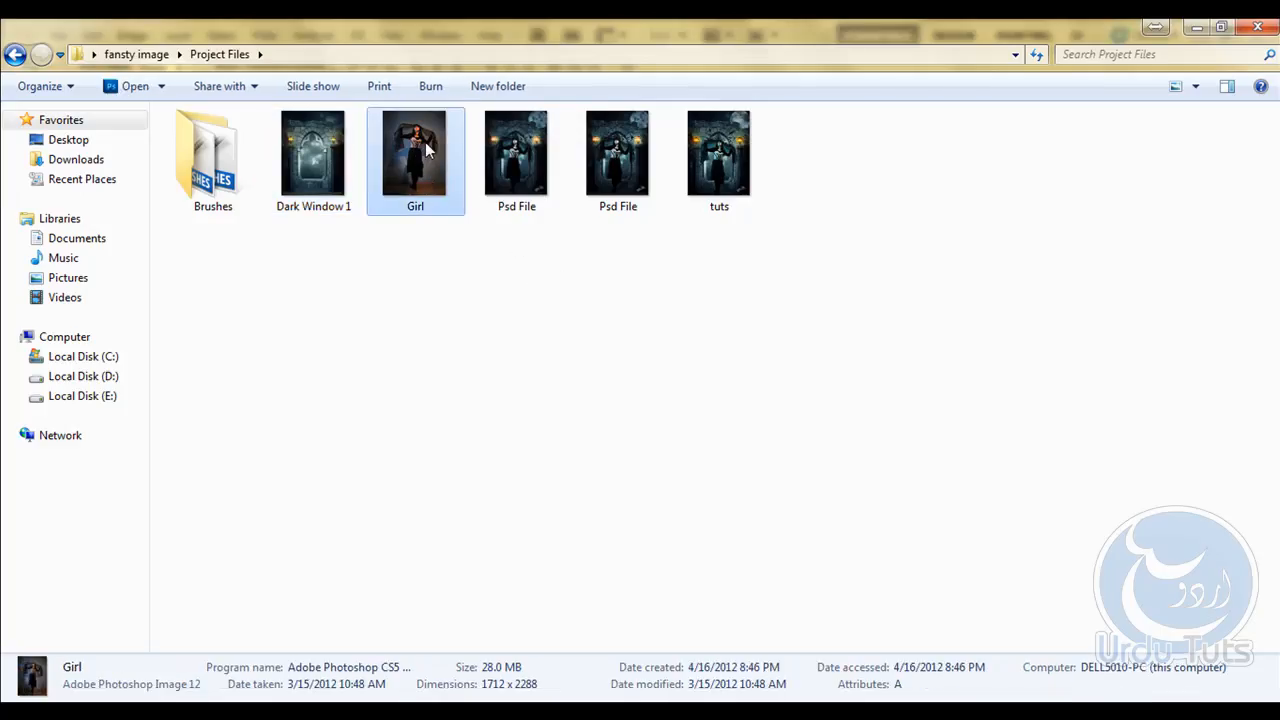
{"action": "left_click", "coordinate": [323, 172]}
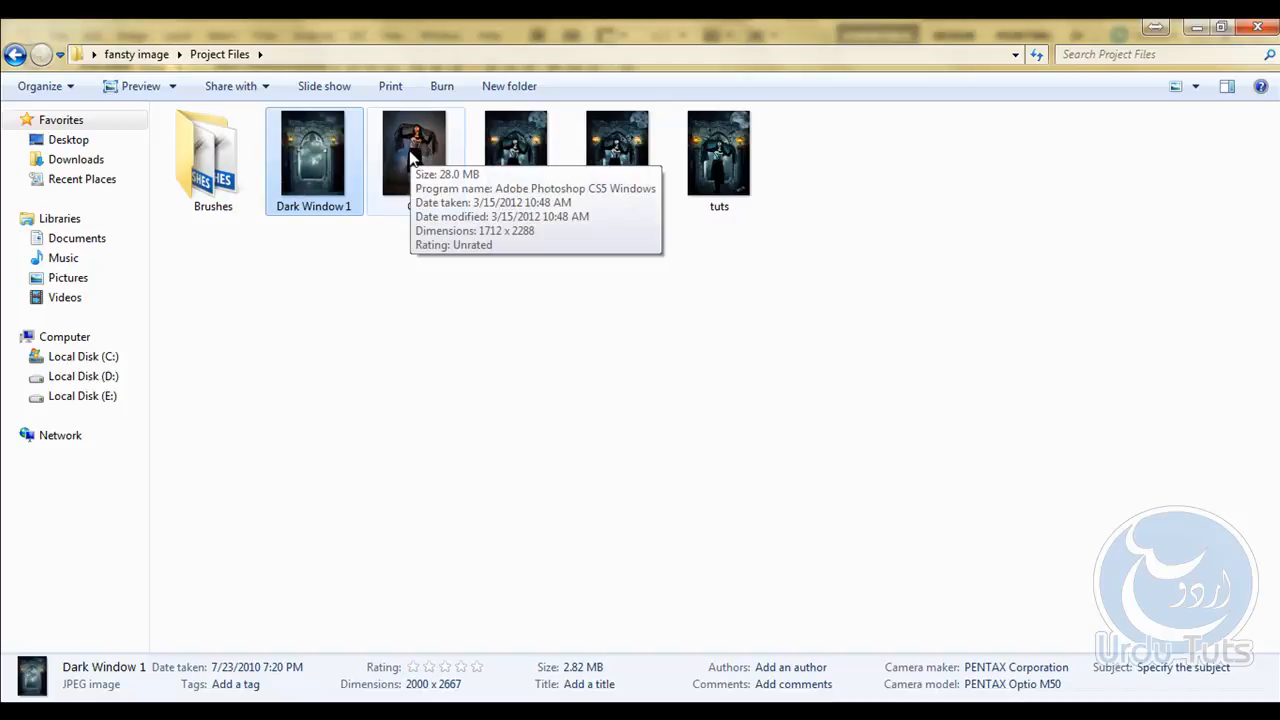
{"action": "left_click_drag", "start_coordinate": [323, 150], "coordinate": [466, 360]}
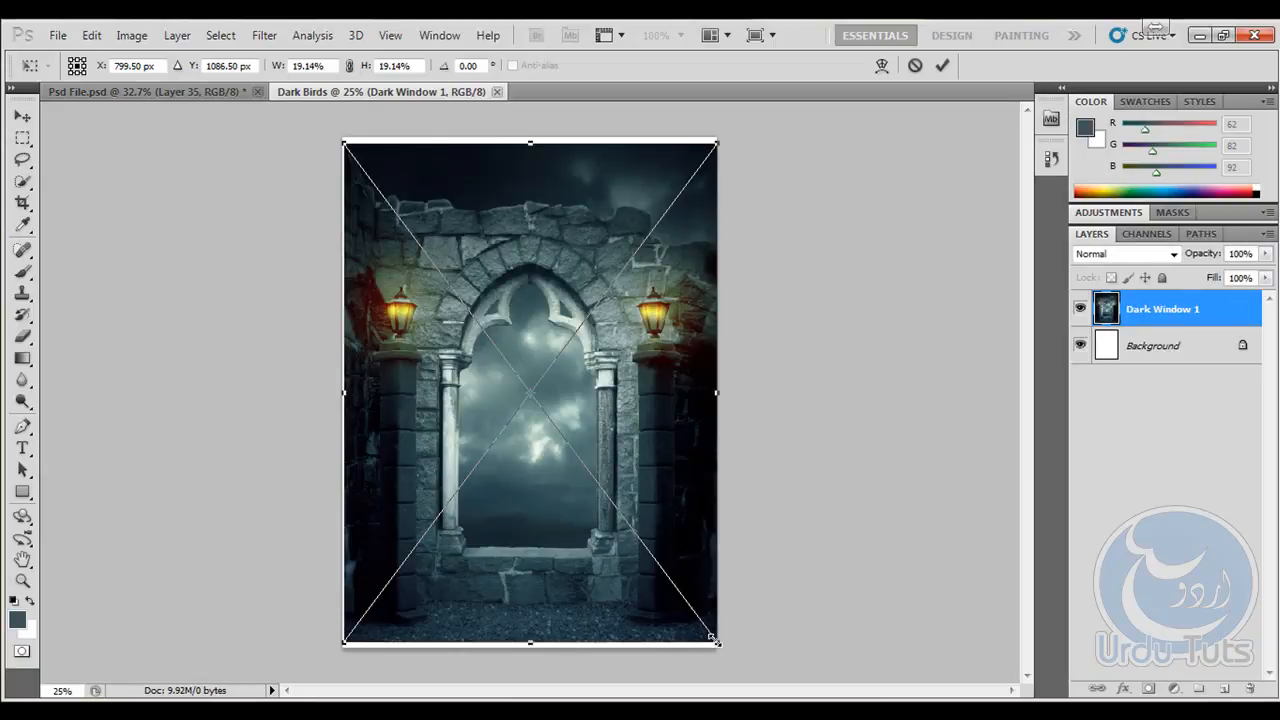
{"action": "left_click_drag", "start_coordinate": [717, 643], "coordinate": [722, 649]}
{"action": "key", "text": "Return"}
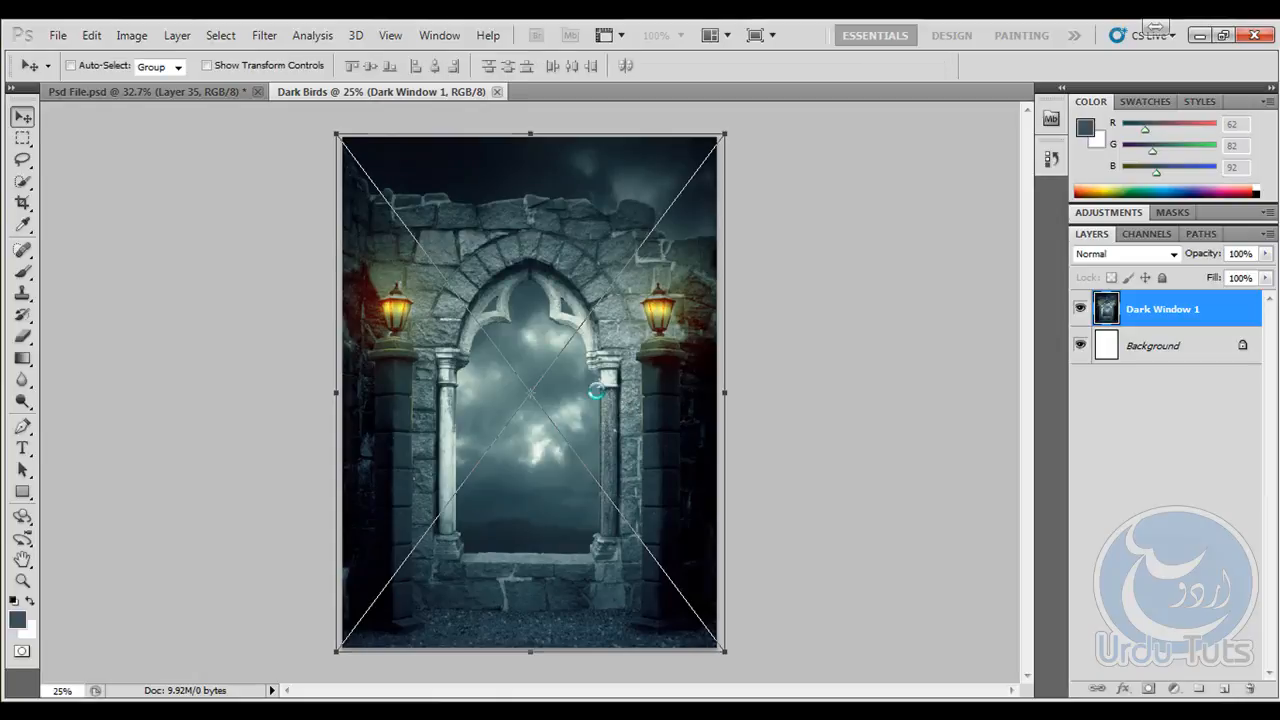
- Open the Girl image from the Project Files folder and hide its Layer 1 and Background so only the cut-out figure shows
{"action": "key", "text": "alt+Tab"}
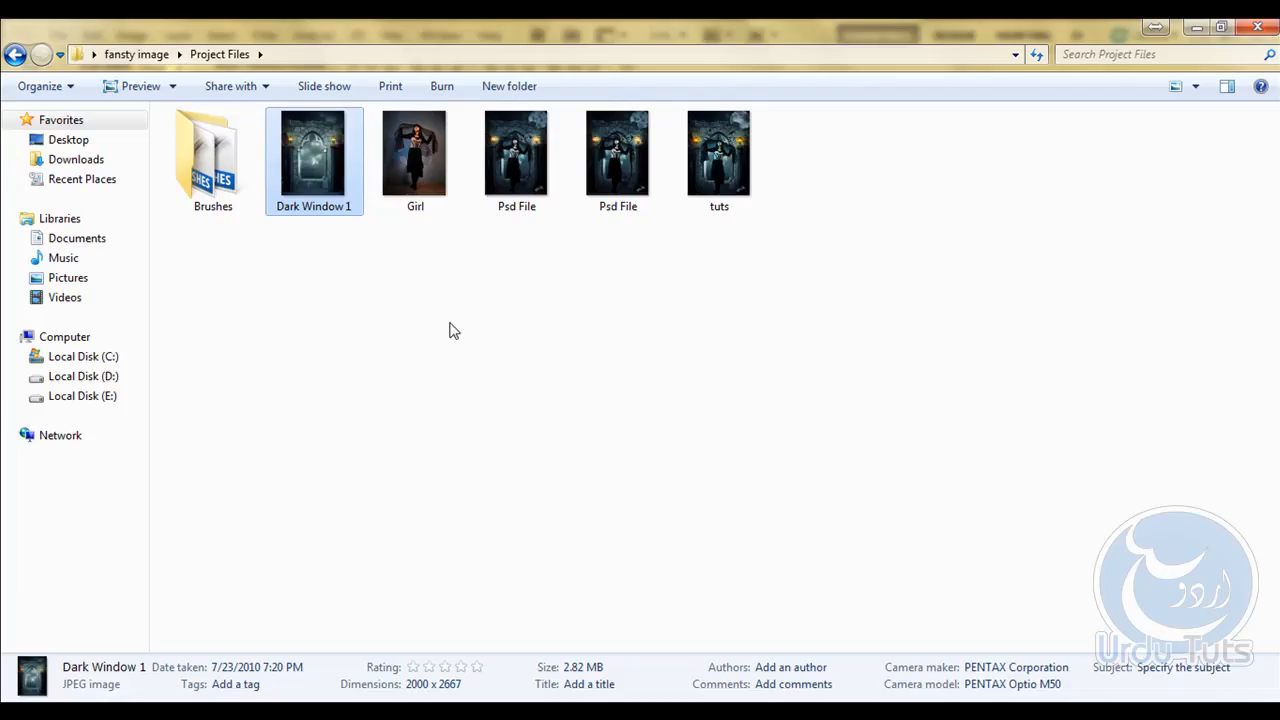
{"action": "double_click", "coordinate": [413, 147]}
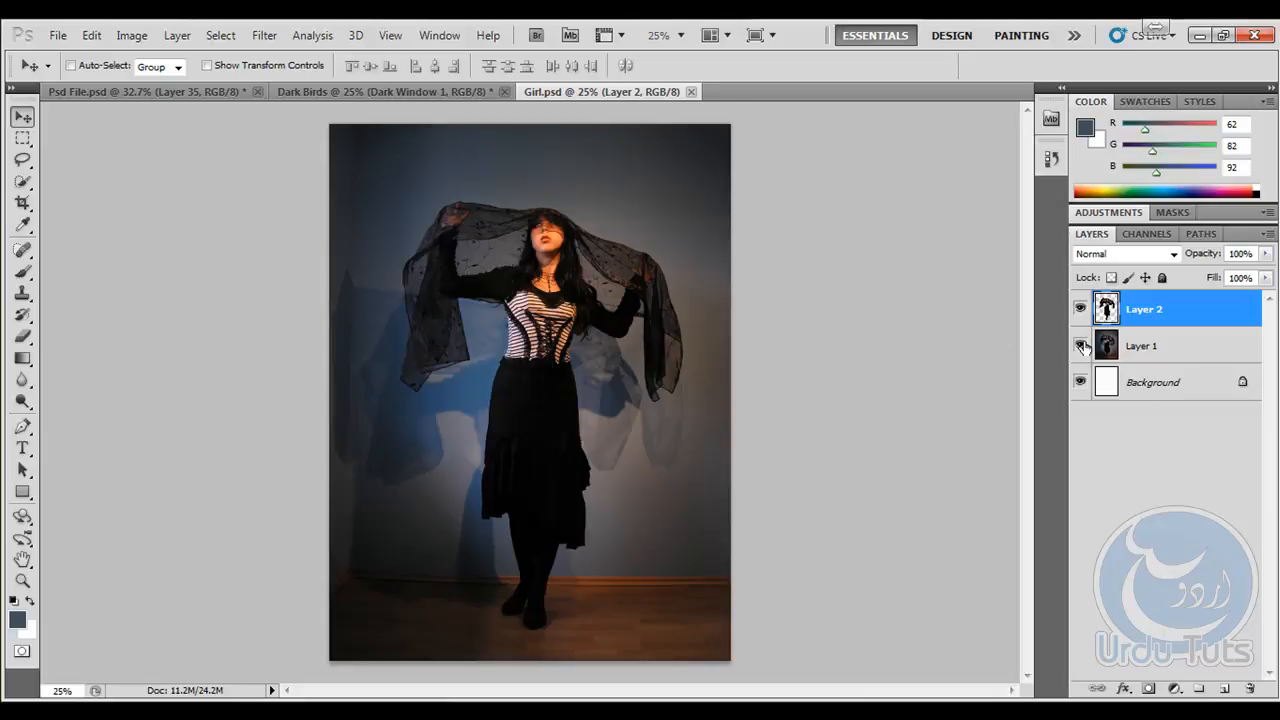
{"action": "left_click", "coordinate": [1080, 345]}
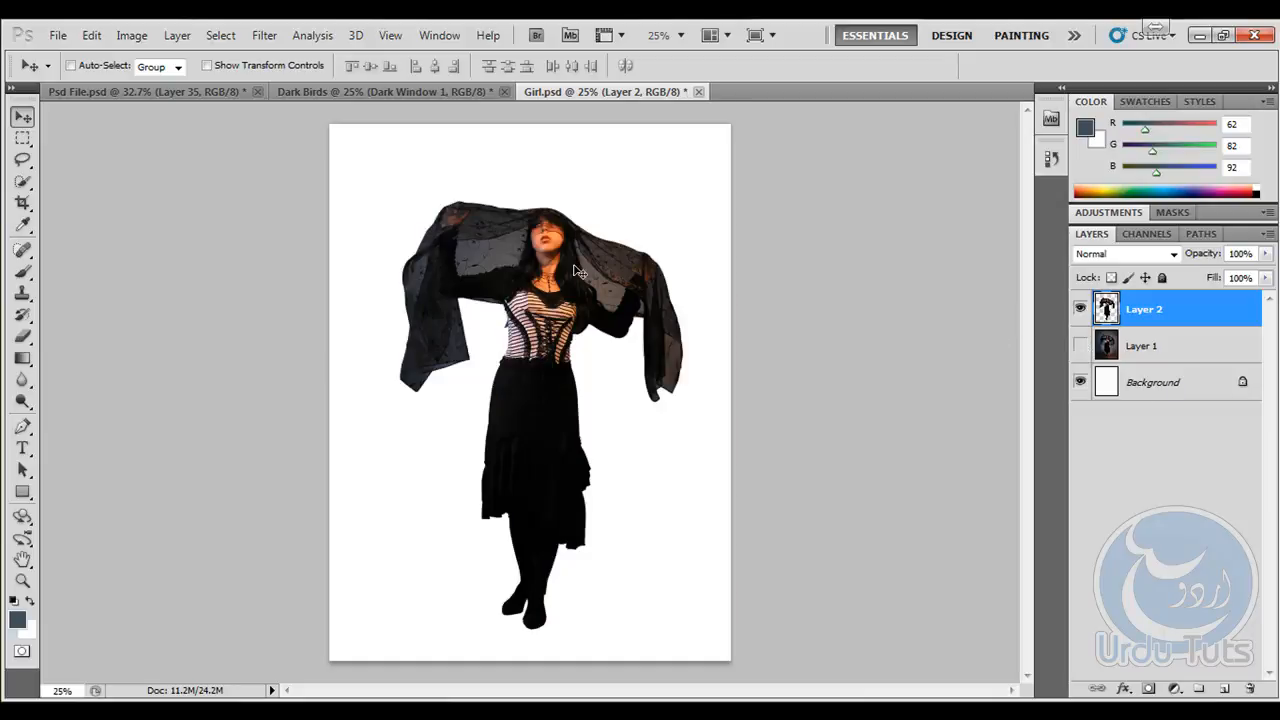
{"action": "left_click", "coordinate": [1080, 382]}
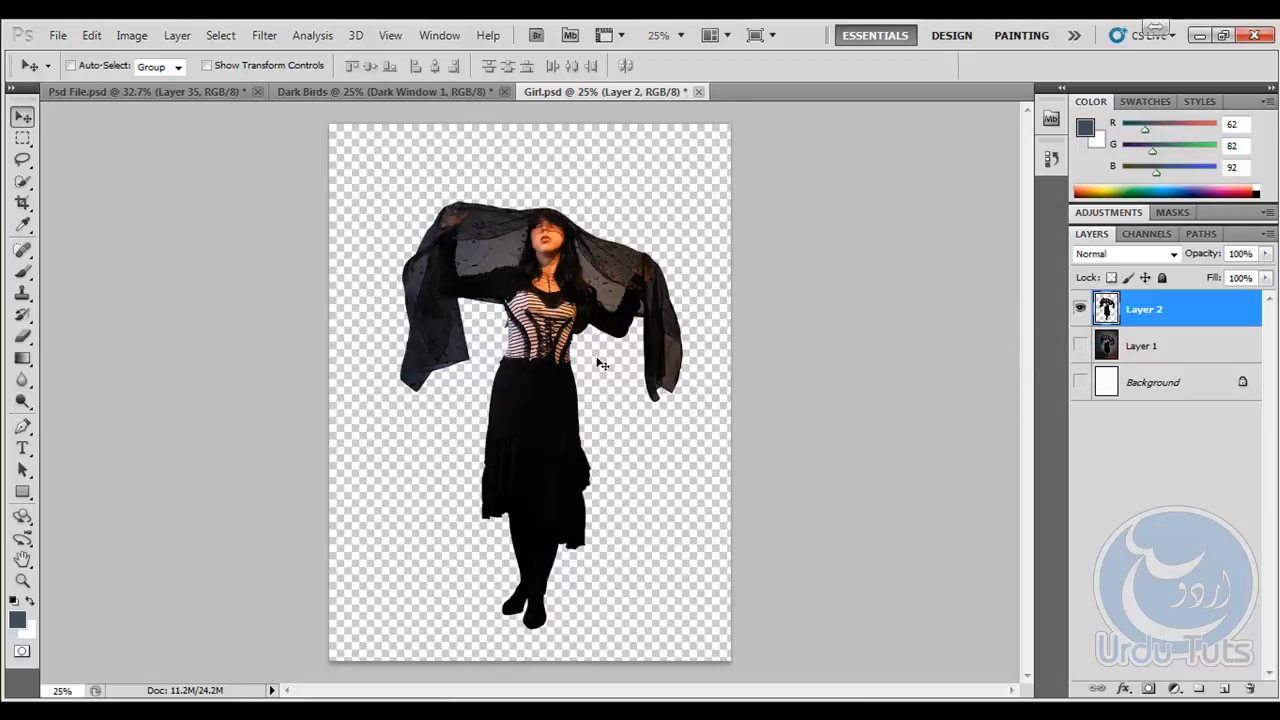
- Copy the cut-out girl into the Dark Birds document, scale her to about 79%, and stand her in front of the arch
{"action": "left_click_drag", "start_coordinate": [602, 365], "coordinate": [577, 404]}
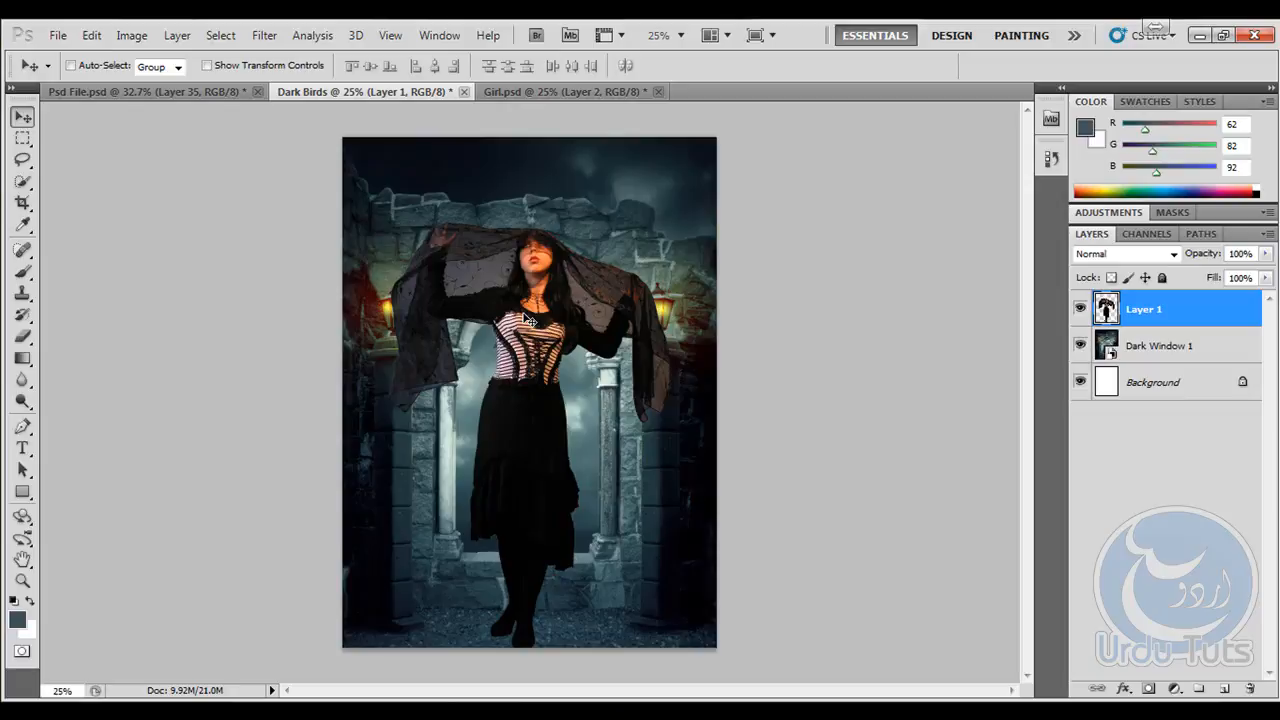
{"action": "key", "text": "ctrl+t"}
{"action": "left_click_drag", "start_coordinate": [673, 221], "coordinate": [626, 291]}
{"action": "left_click_drag", "start_coordinate": [517, 366], "coordinate": [533, 366]}
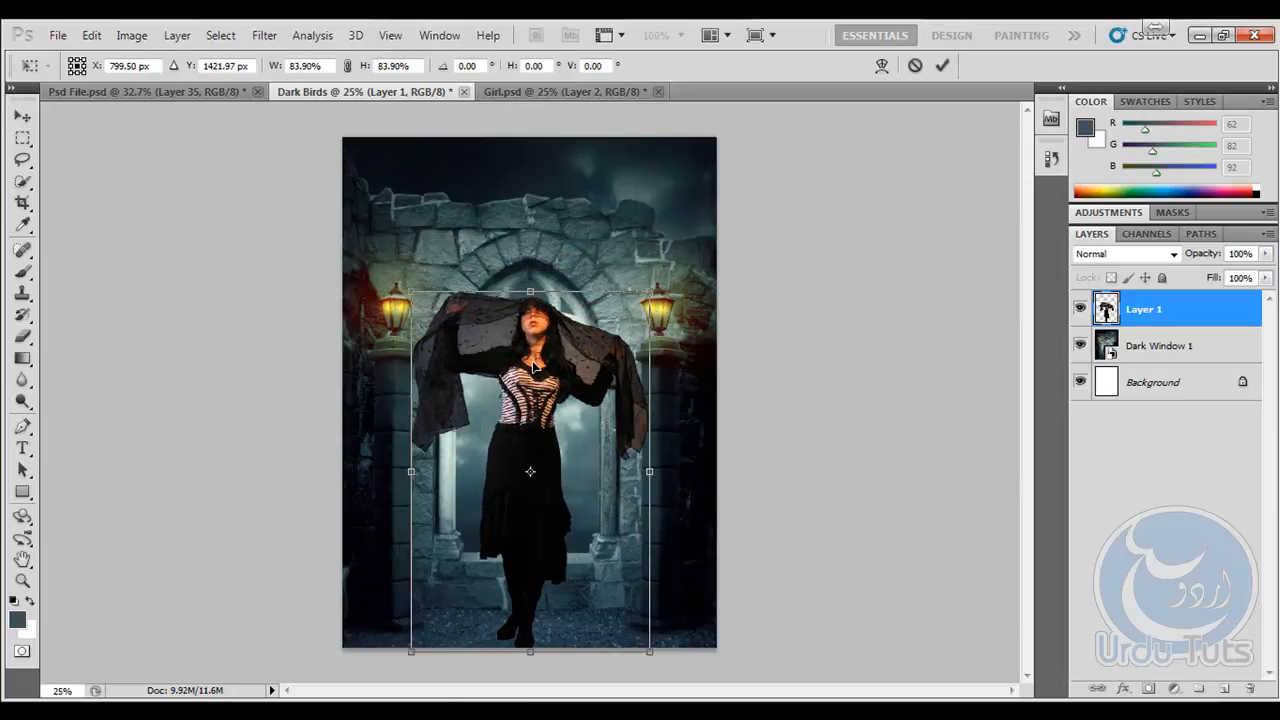
{"action": "left_click_drag", "start_coordinate": [648, 291], "coordinate": [640, 303]}
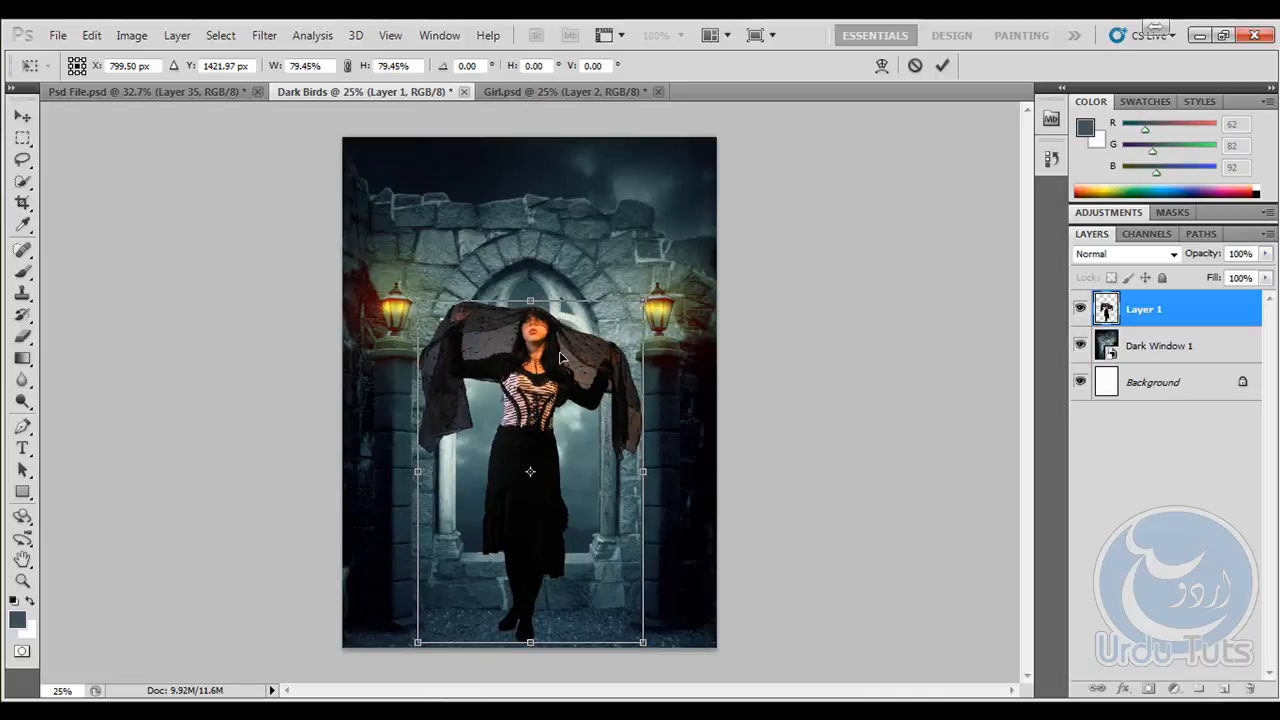
{"action": "left_click_drag", "start_coordinate": [560, 352], "coordinate": [565, 351]}
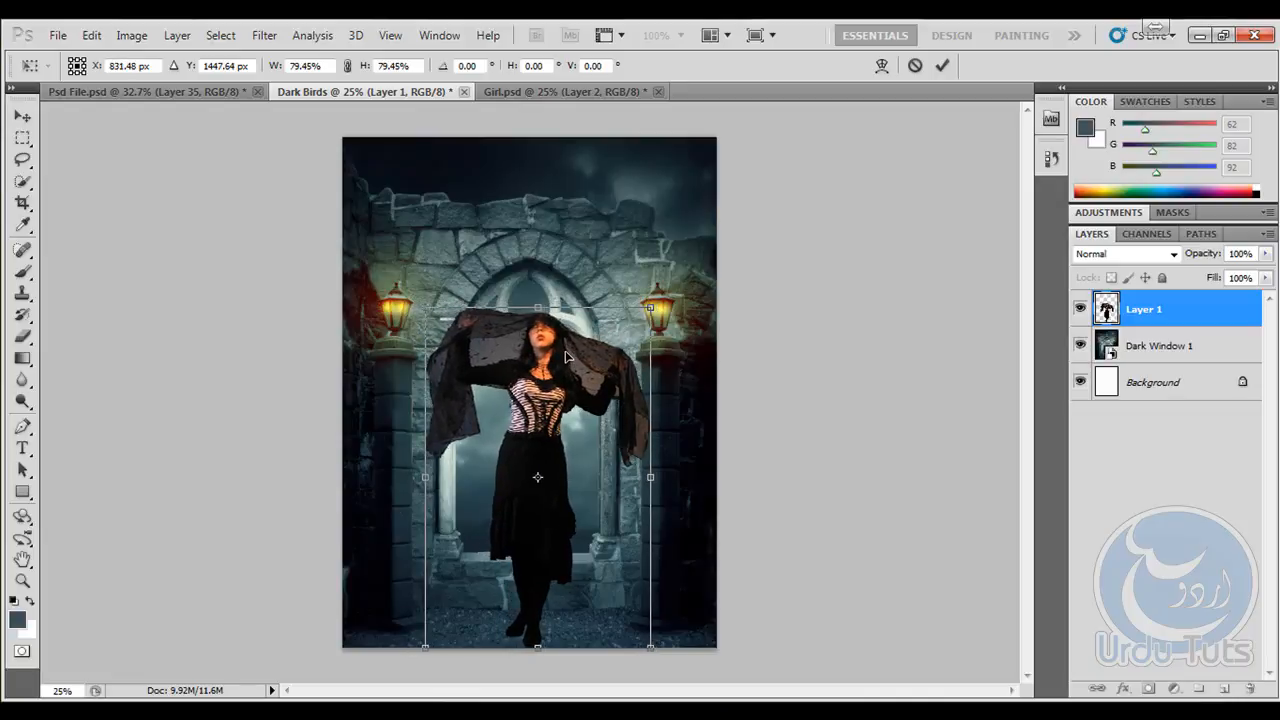
{"action": "key", "text": "Return"}
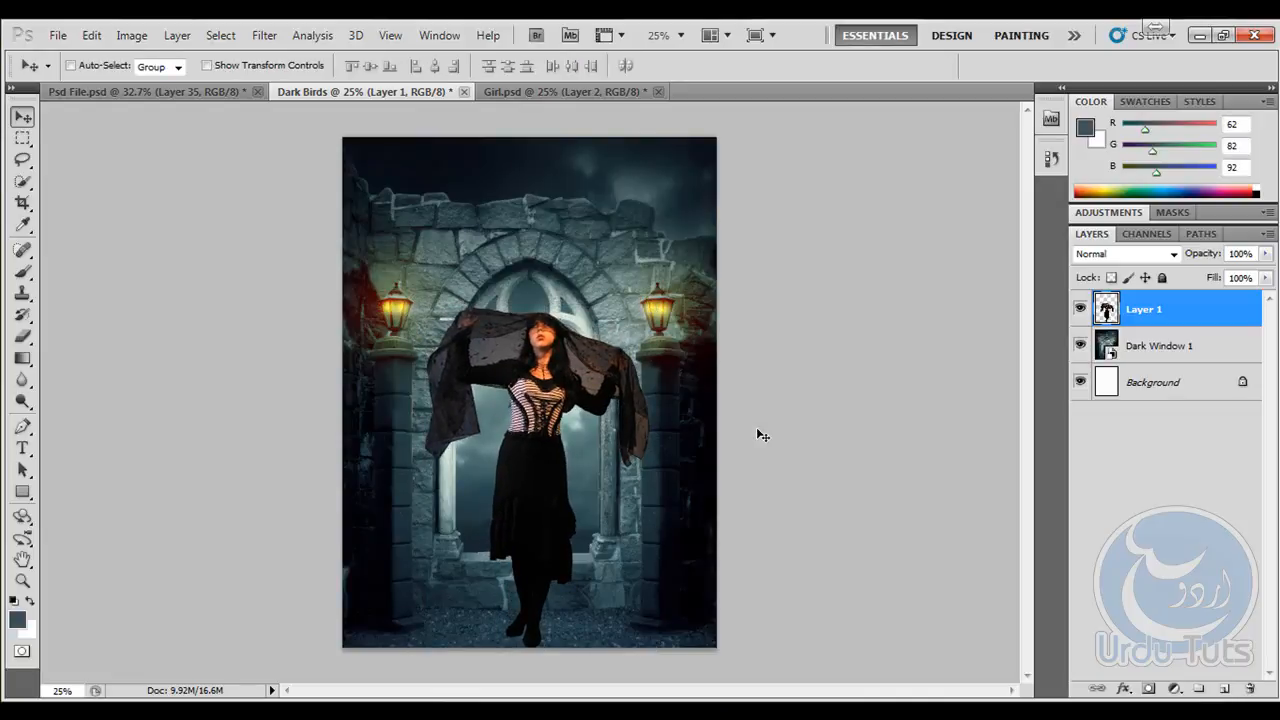
- Shift the shadows of the girl layer toward cyan and blue with Color Balance levels of -36, 0, +12
{"action": "key", "text": "ctrl+plus"}
{"action": "key", "text": "ctrl+plus"}
{"action": "key", "text": "ctrl+plus"}
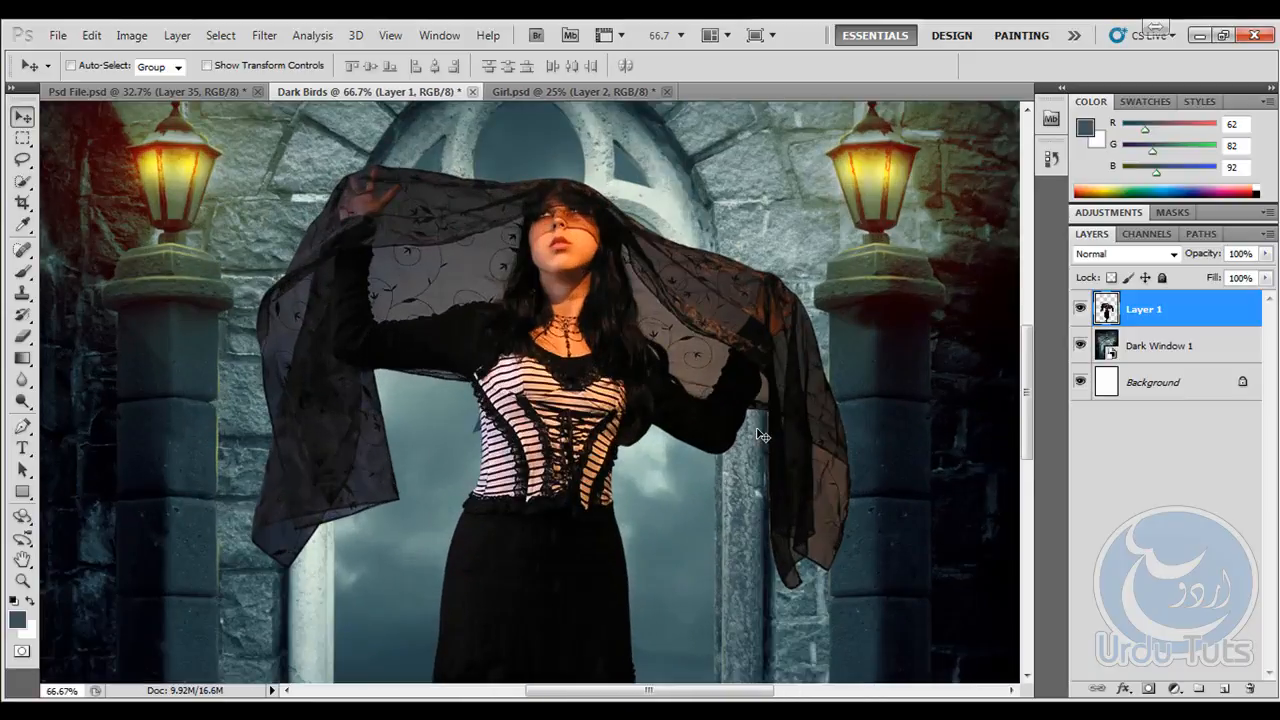
{"action": "scroll", "coordinate": [523, 255], "scroll_direction": "up", "scroll_amount": 1}
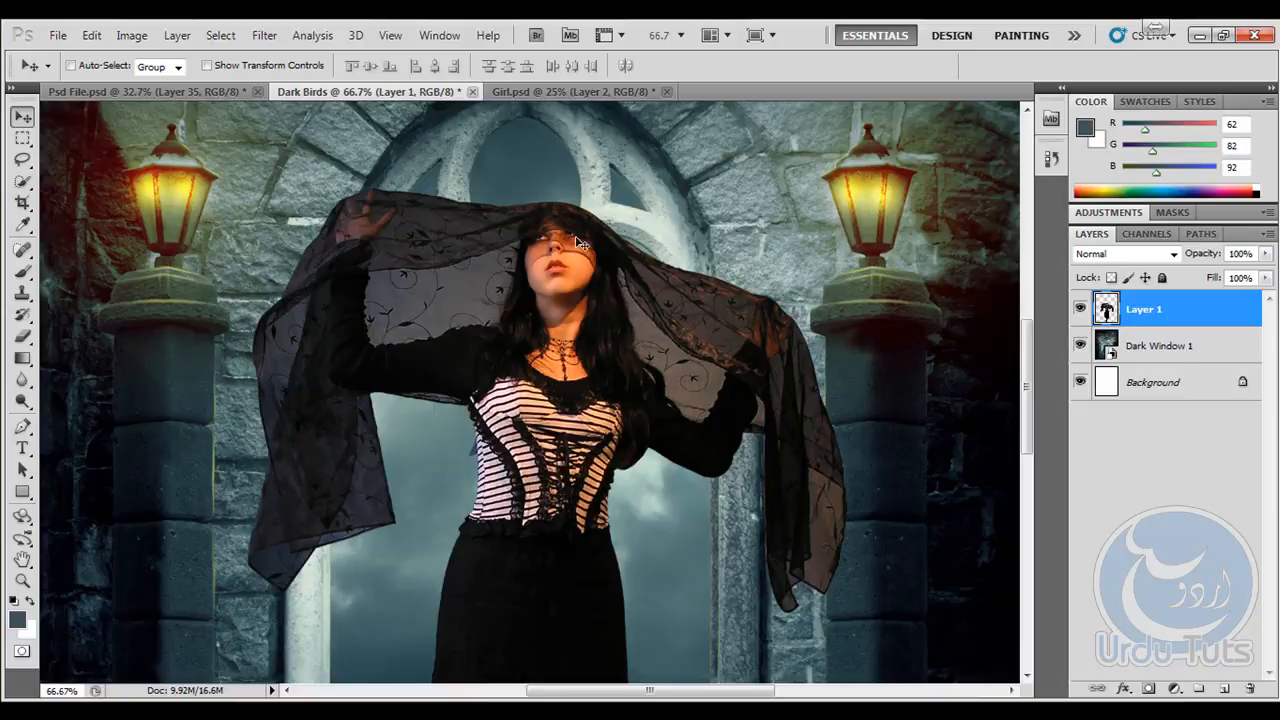
{"action": "left_click", "coordinate": [91, 35]}
{"action": "mouse_move", "coordinate": [131, 35]}
{"action": "mouse_move", "coordinate": [166, 81]}
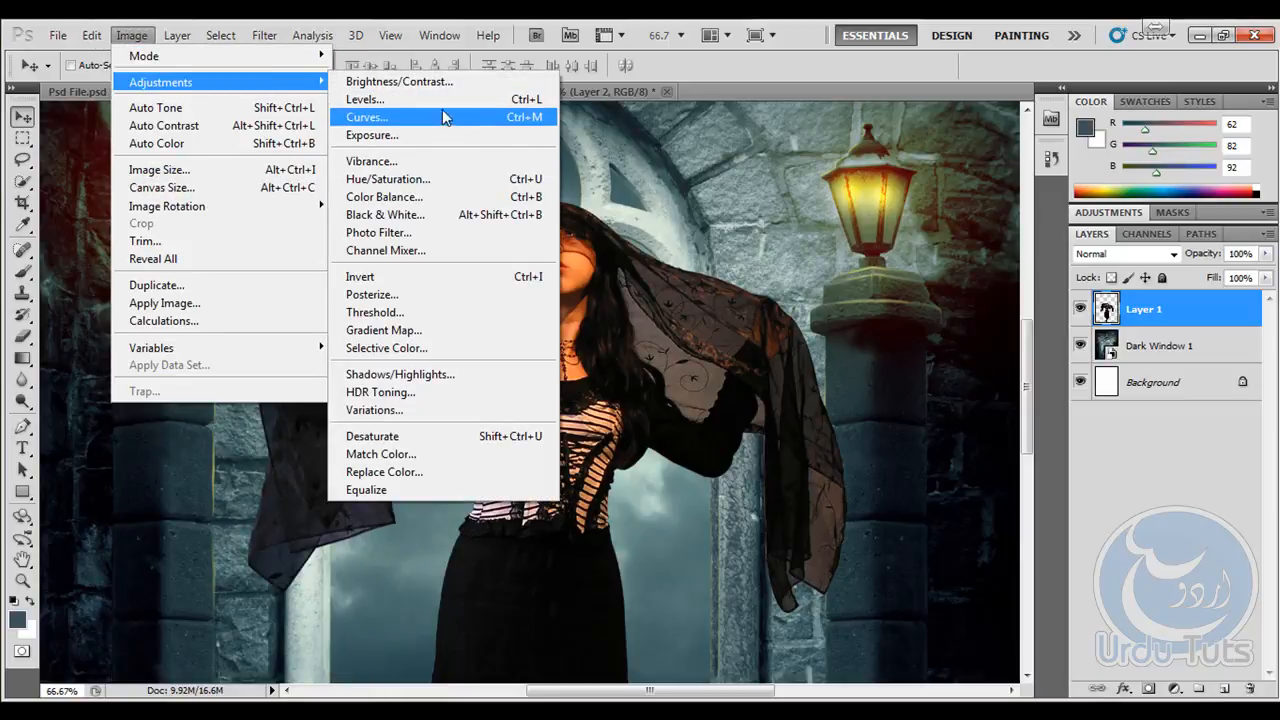
{"action": "left_click", "coordinate": [420, 197]}
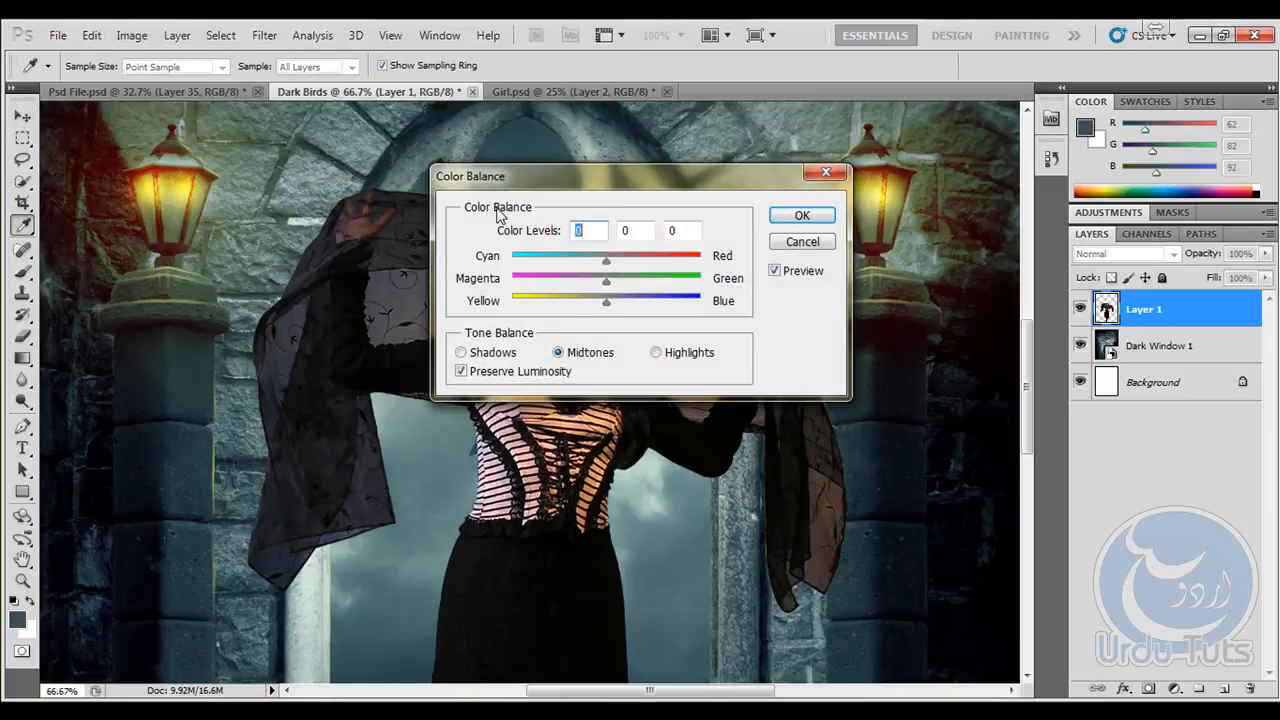
{"action": "left_click_drag", "start_coordinate": [621, 174], "coordinate": [902, 109]}
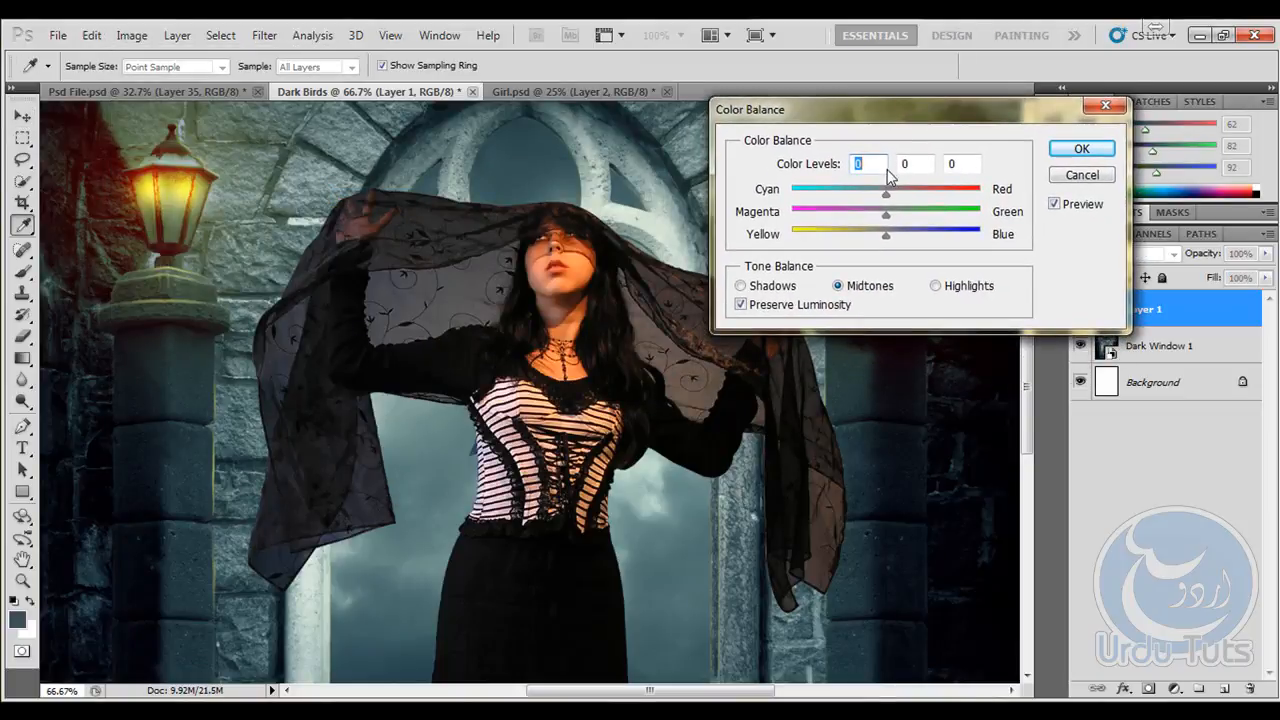
{"action": "left_click_drag", "start_coordinate": [887, 192], "coordinate": [898, 243]}
{"action": "left_click", "coordinate": [752, 286]}
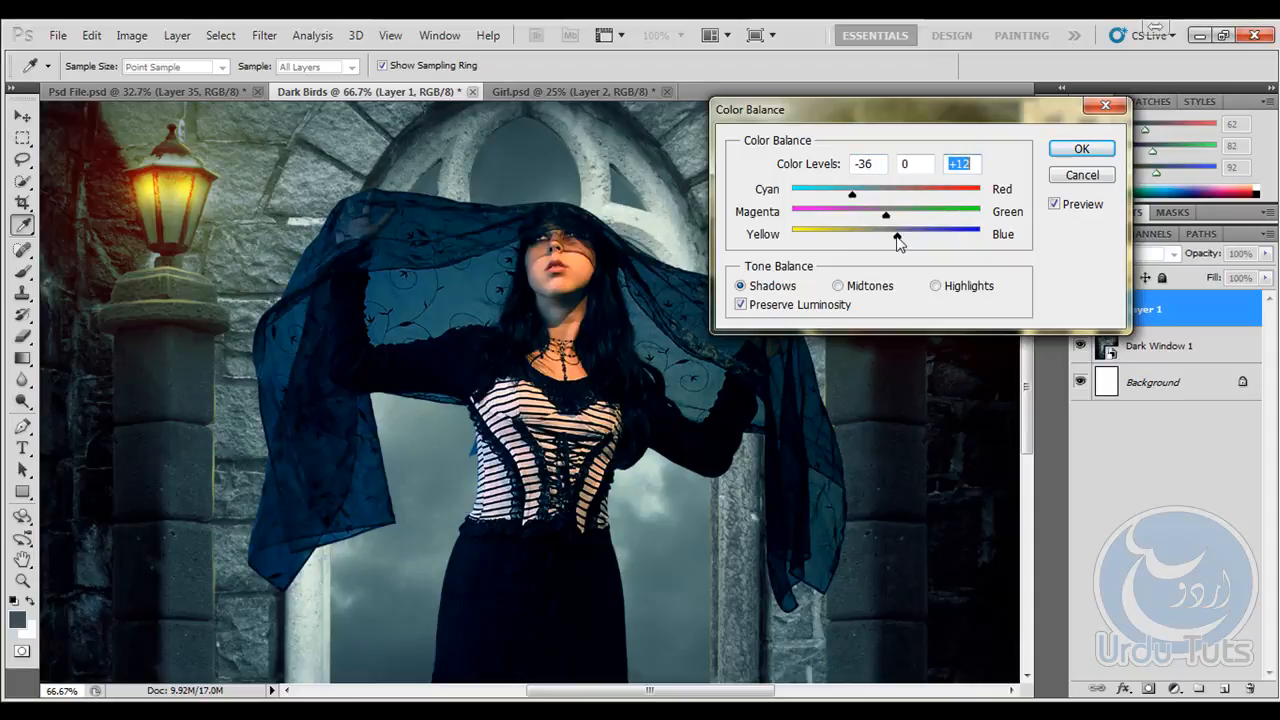
- Set the shadows' yellow-blue level to 0 and apply the Color Balance with slightly more cyan
{"action": "type", "text": "0"}
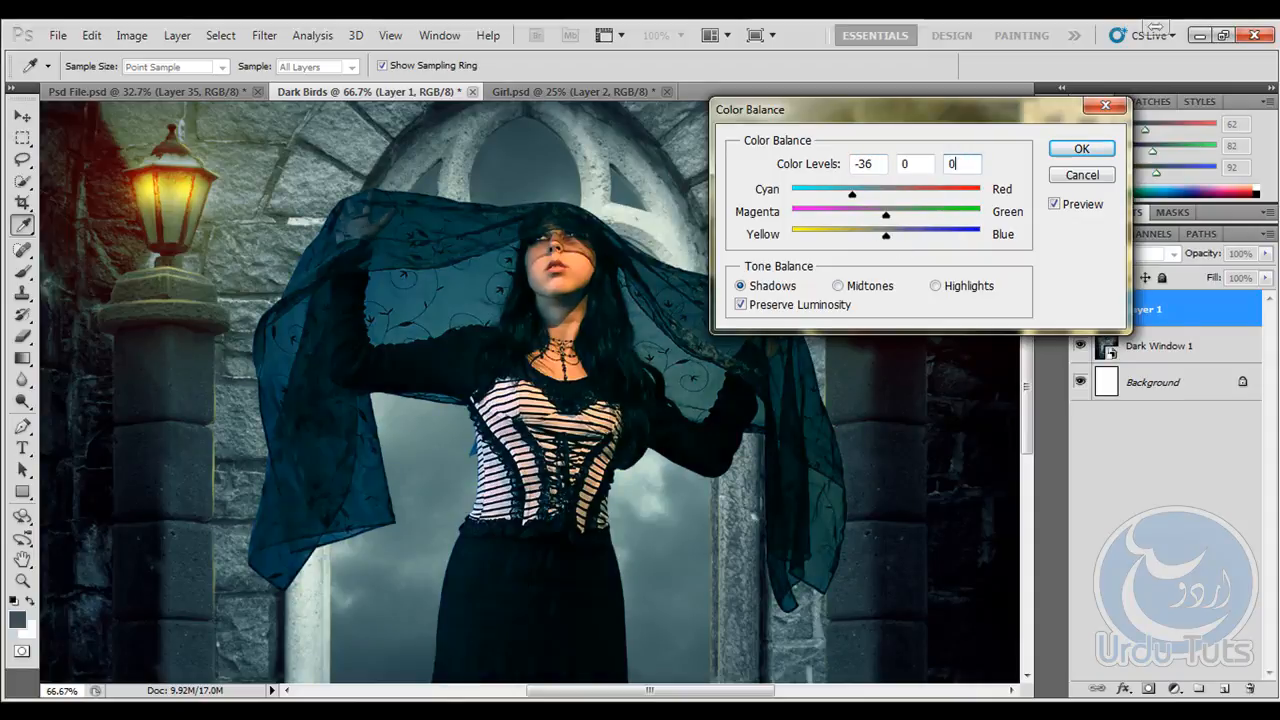
{"action": "left_click_drag", "start_coordinate": [856, 196], "coordinate": [846, 200]}
{"action": "left_click", "coordinate": [1076, 148]}
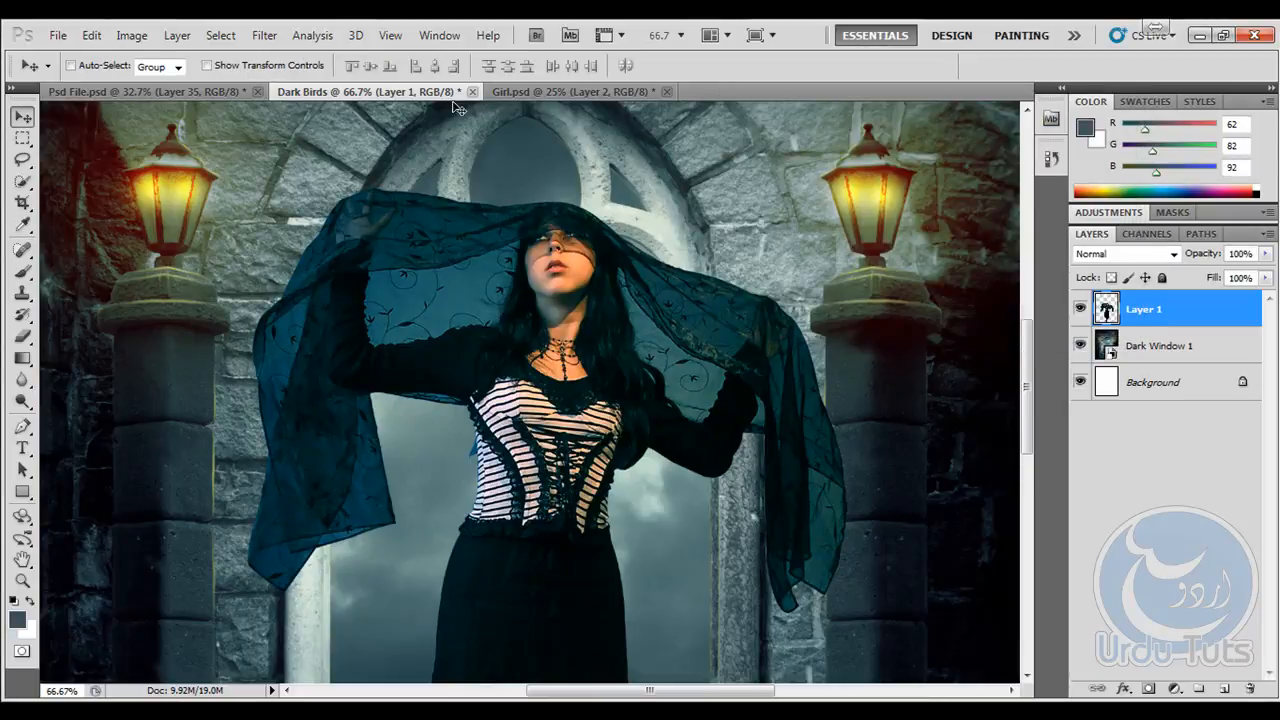
- Desaturate the girl layer with Hue/Saturation, using a saturation of -52
{"action": "left_click", "coordinate": [132, 36]}
{"action": "mouse_move", "coordinate": [150, 81]}
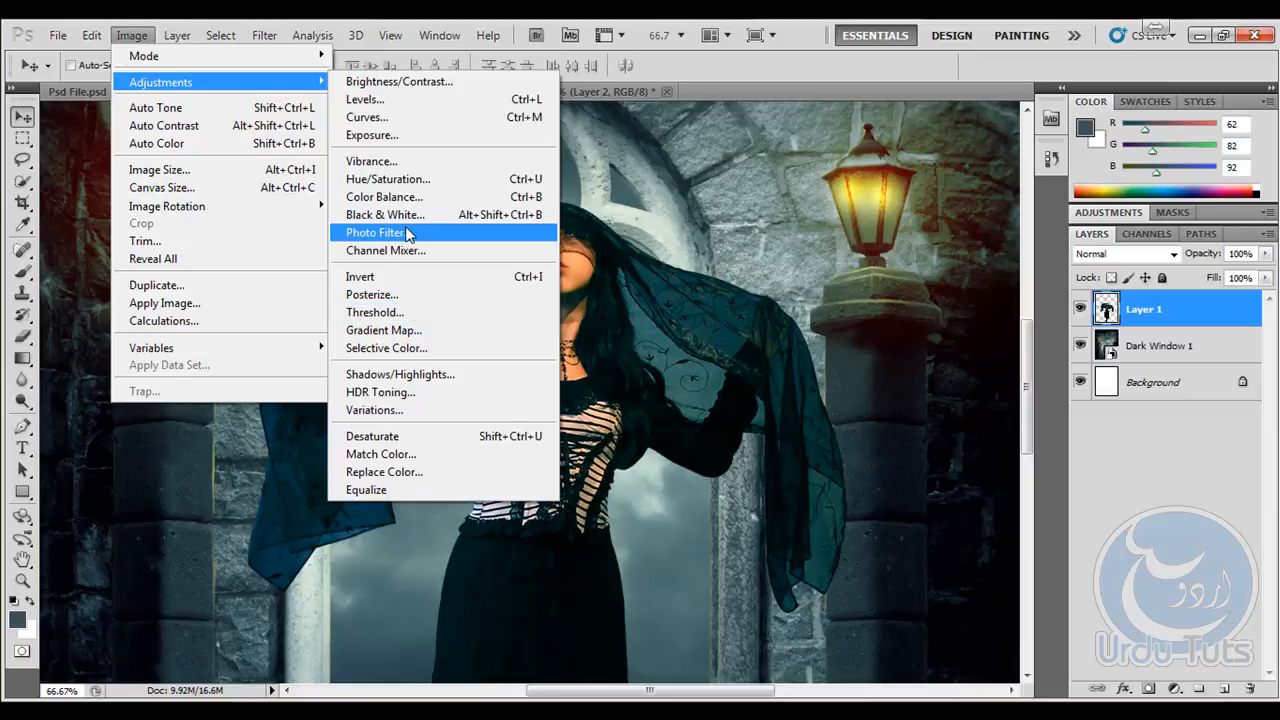
{"action": "left_click", "coordinate": [400, 180]}
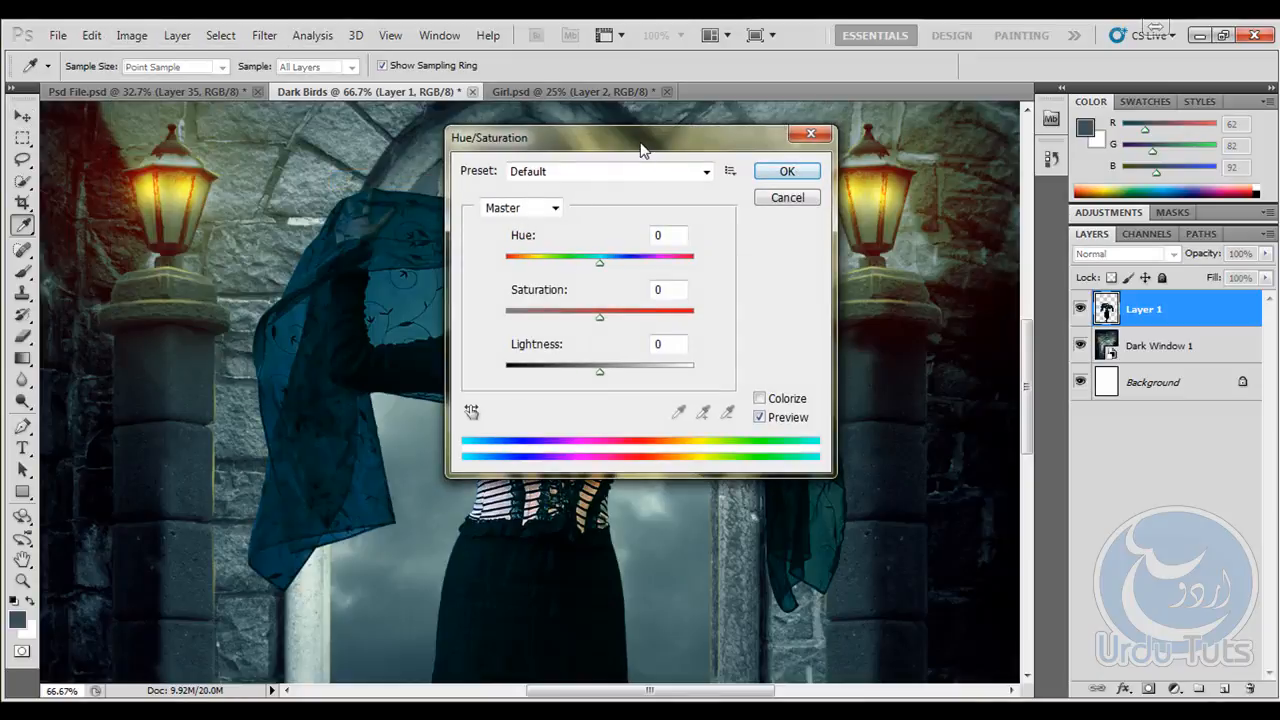
{"action": "left_click_drag", "start_coordinate": [645, 150], "coordinate": [945, 134]}
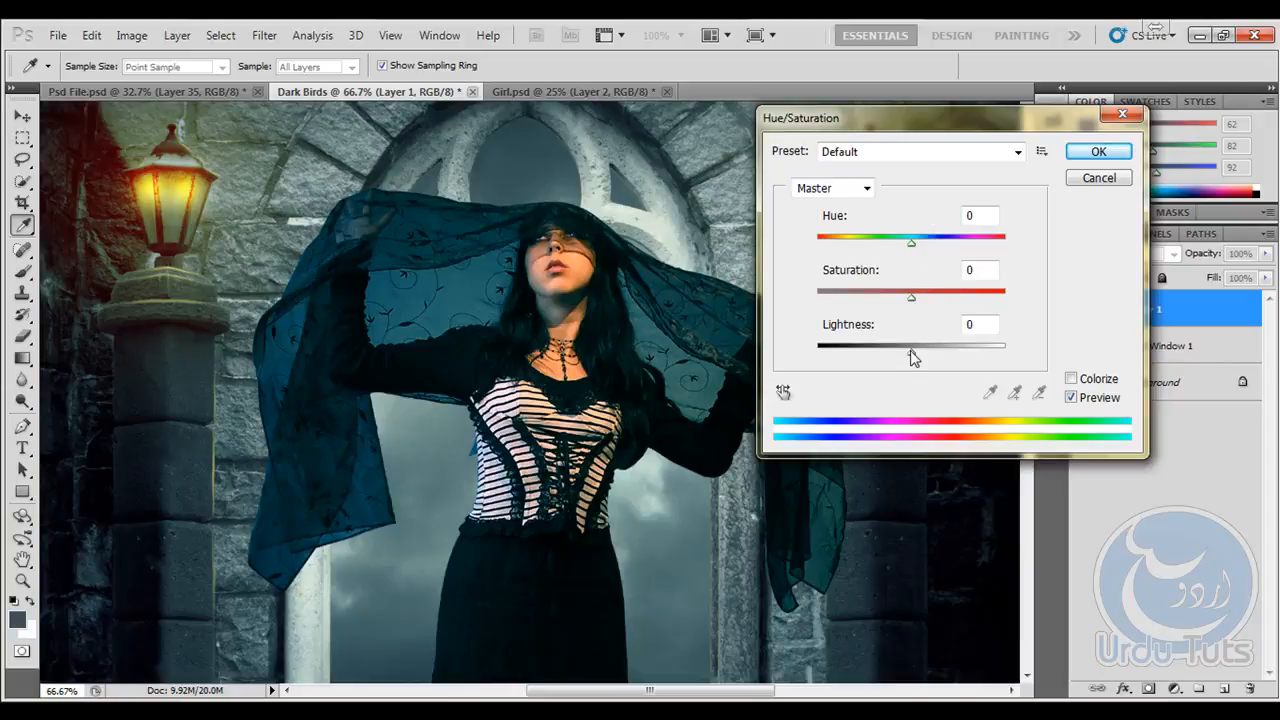
{"action": "left_click_drag", "start_coordinate": [911, 300], "coordinate": [862, 304]}
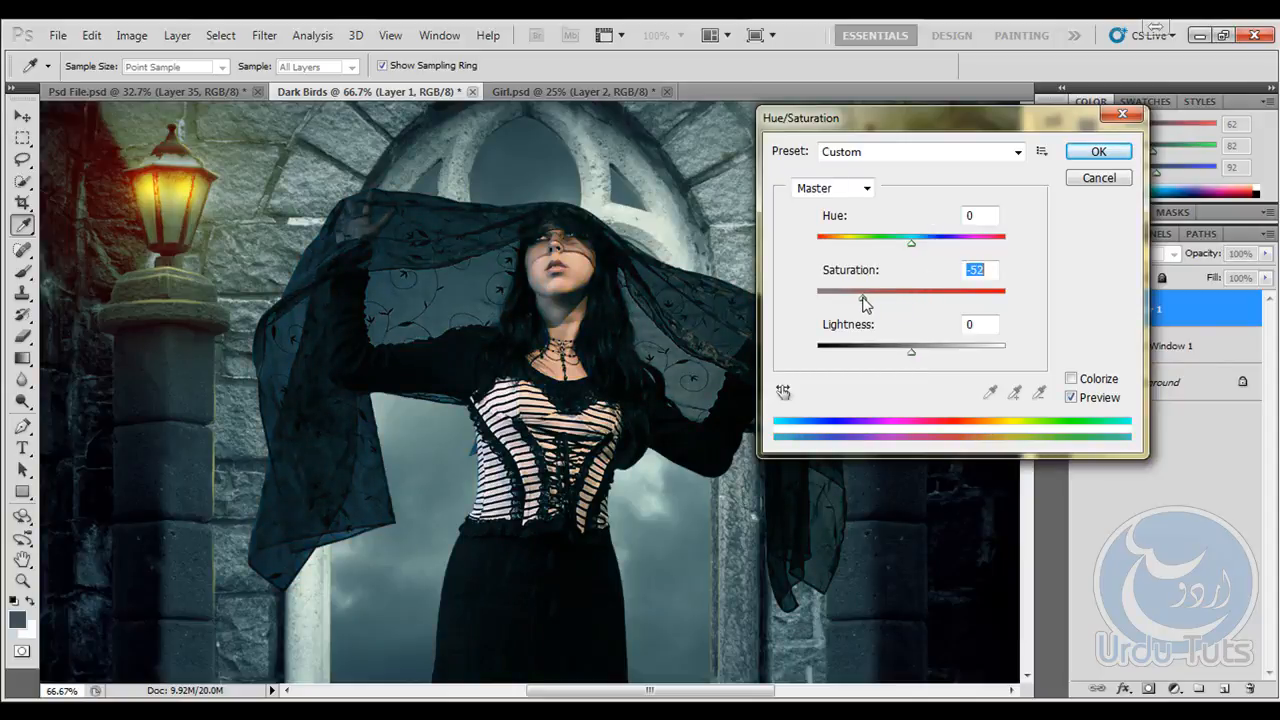
{"action": "left_click", "coordinate": [1098, 151]}
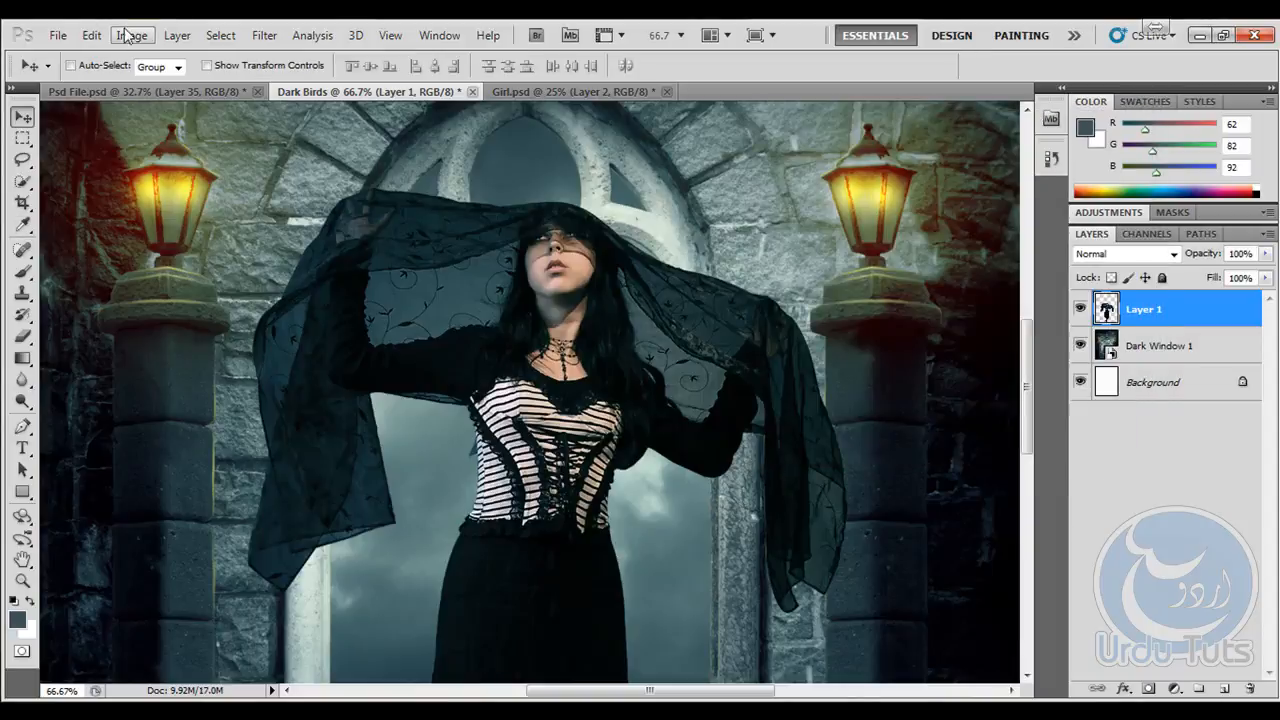
- Darken the girl layer's highlights with an RGB Curves adjustment, anchoring the midtones at input 104, output 103
{"action": "left_click", "coordinate": [130, 36]}
{"action": "mouse_move", "coordinate": [168, 83]}
{"action": "left_click", "coordinate": [390, 130]}
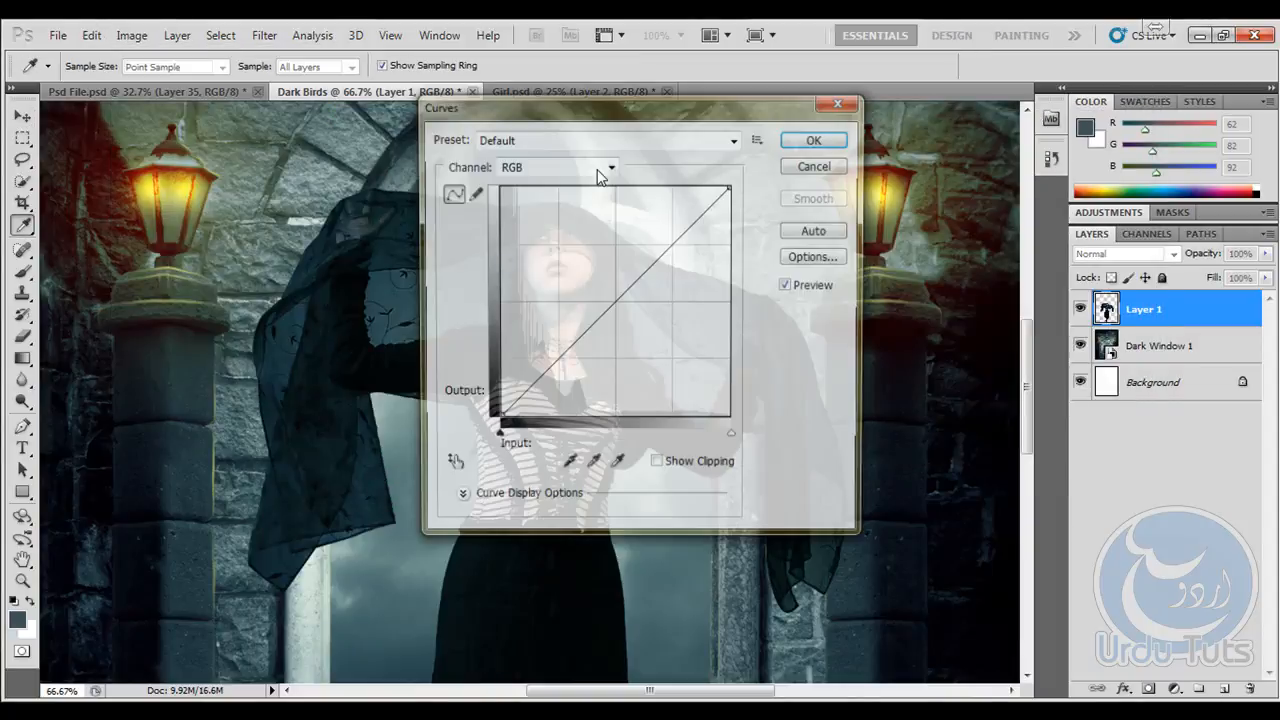
{"action": "left_click_drag", "start_coordinate": [679, 107], "coordinate": [992, 67]}
{"action": "left_click_drag", "start_coordinate": [1000, 200], "coordinate": [998, 217]}
{"action": "left_click_drag", "start_coordinate": [914, 294], "coordinate": [913, 288]}
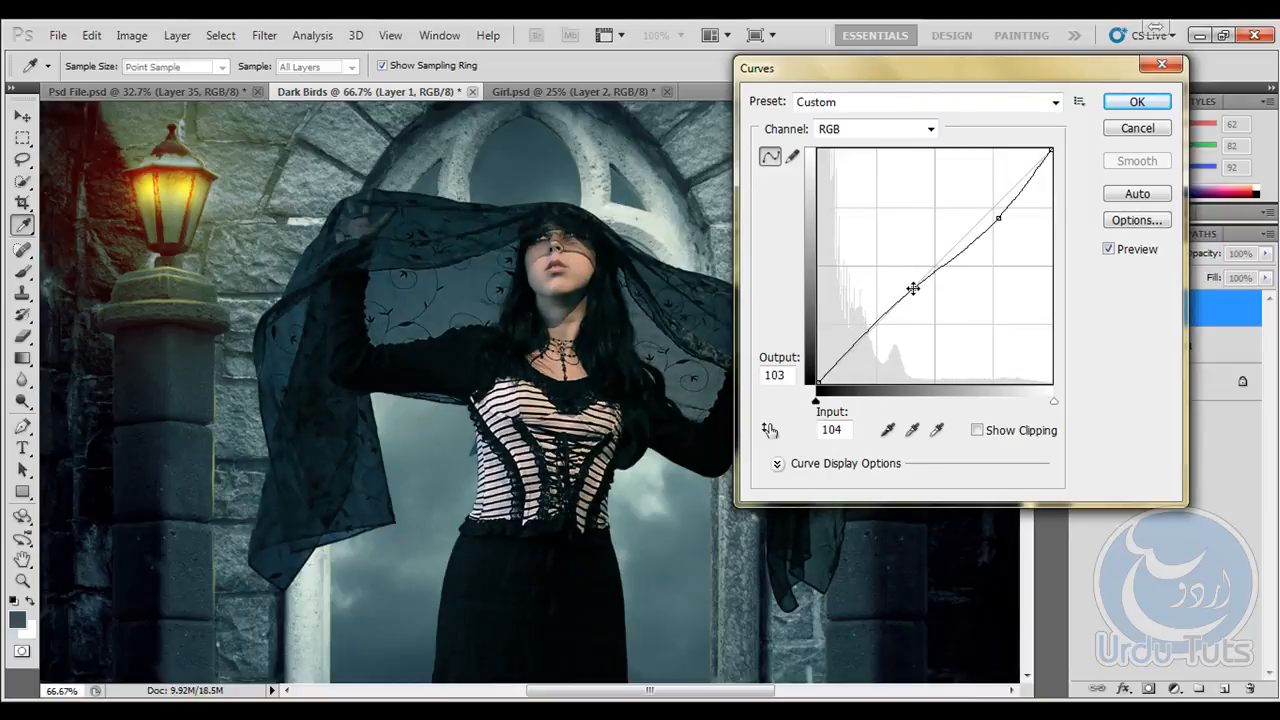
{"action": "left_click", "coordinate": [1128, 104]}
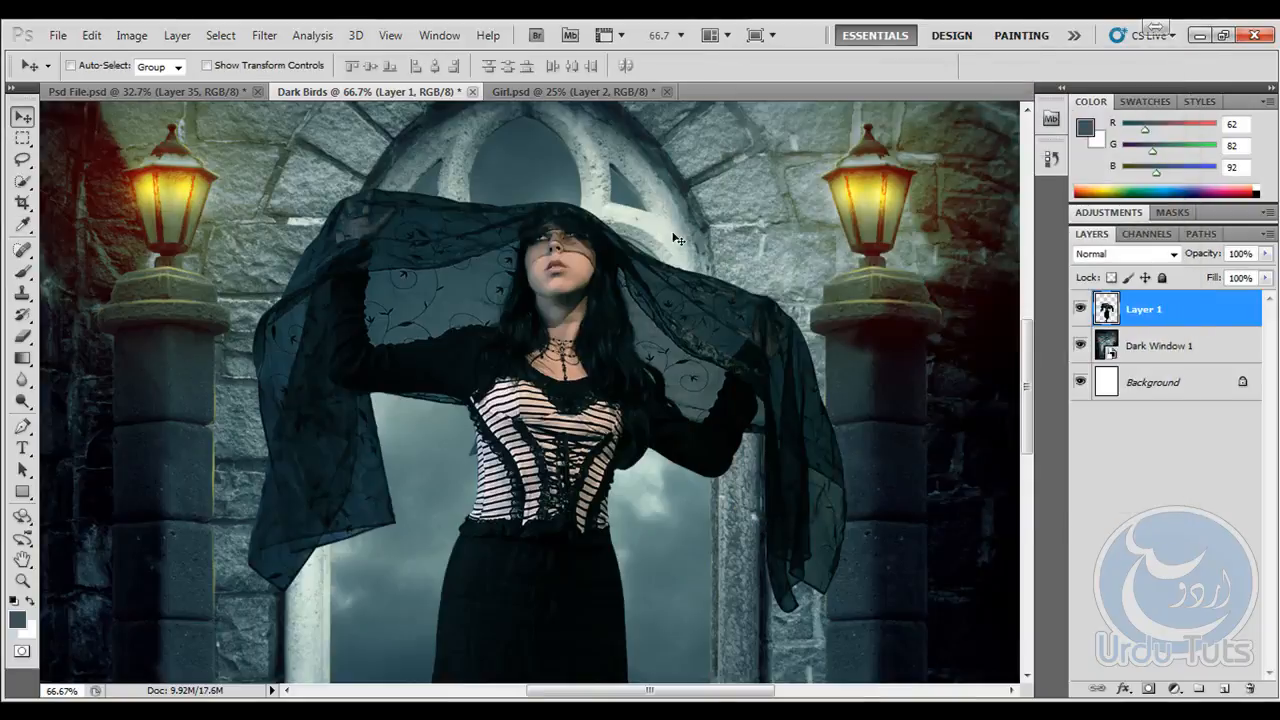
- Apply a Photo Filter to the girl layer using the custom color #3e525c at a density of 67%
{"action": "left_click_drag", "start_coordinate": [586, 266], "coordinate": [584, 366]}
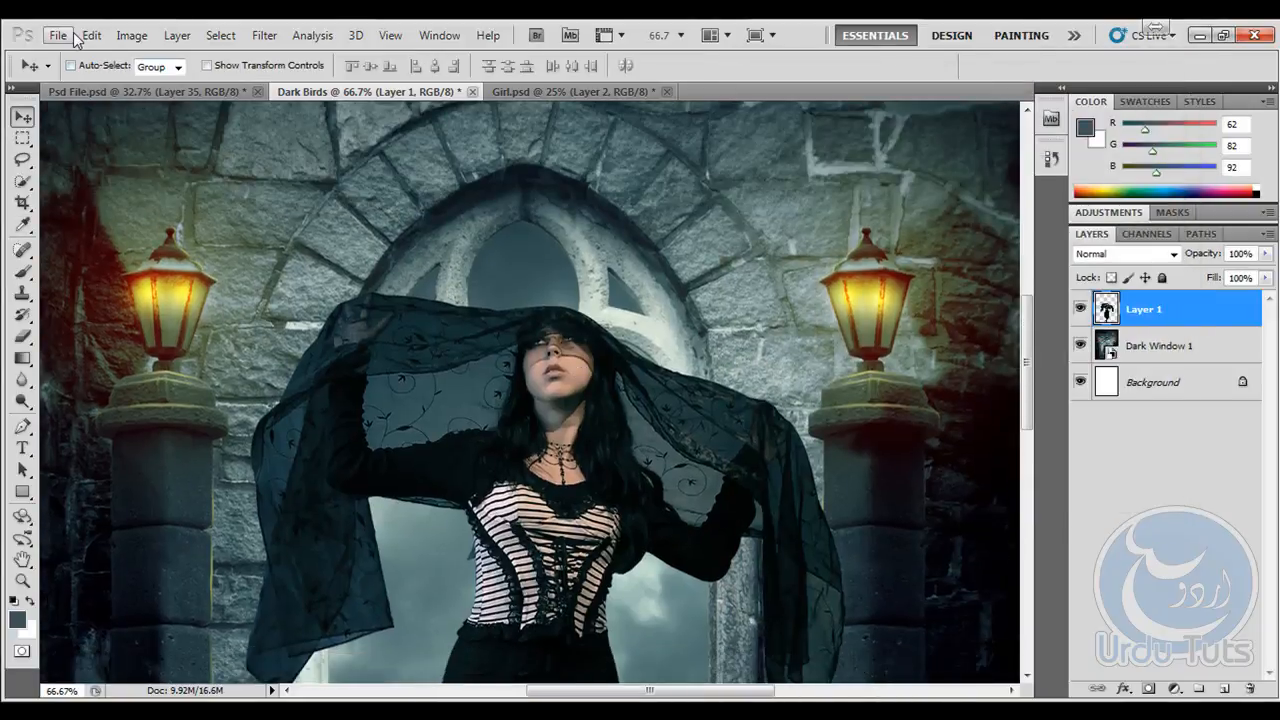
{"action": "left_click", "coordinate": [131, 35]}
{"action": "mouse_move", "coordinate": [160, 81]}
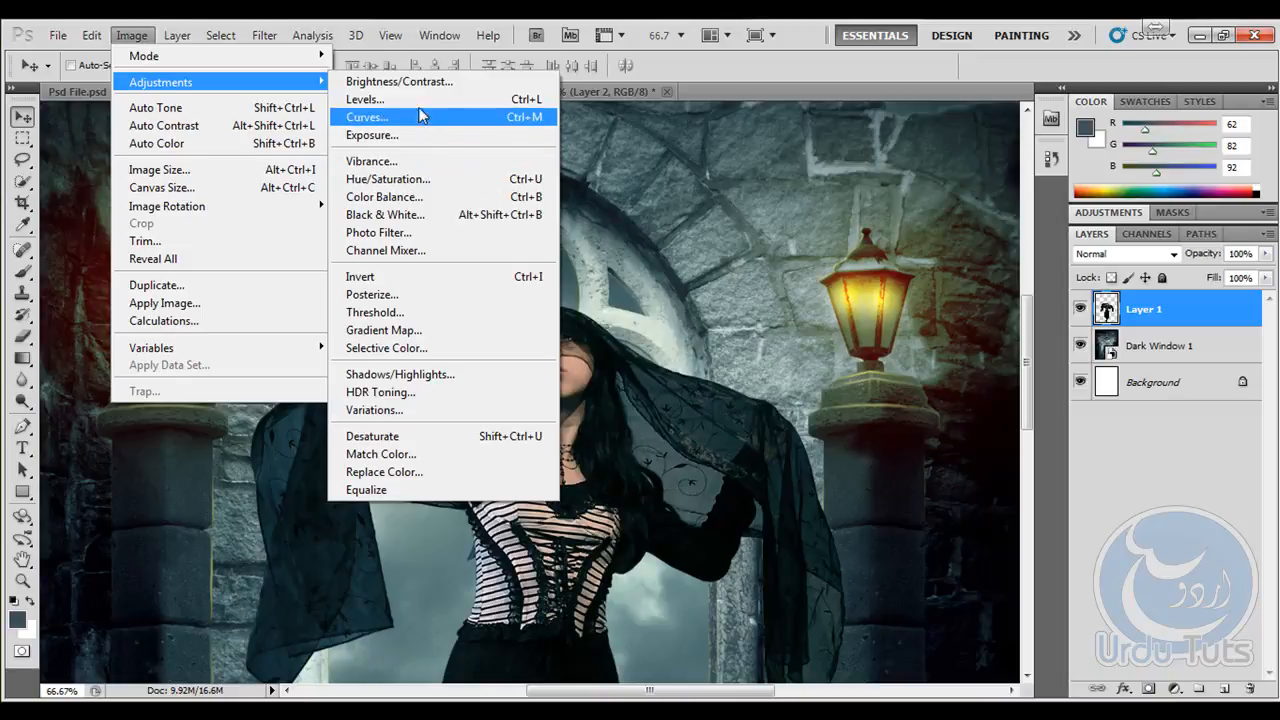
{"action": "left_click", "coordinate": [428, 233]}
{"action": "left_click_drag", "start_coordinate": [650, 178], "coordinate": [890, 125]}
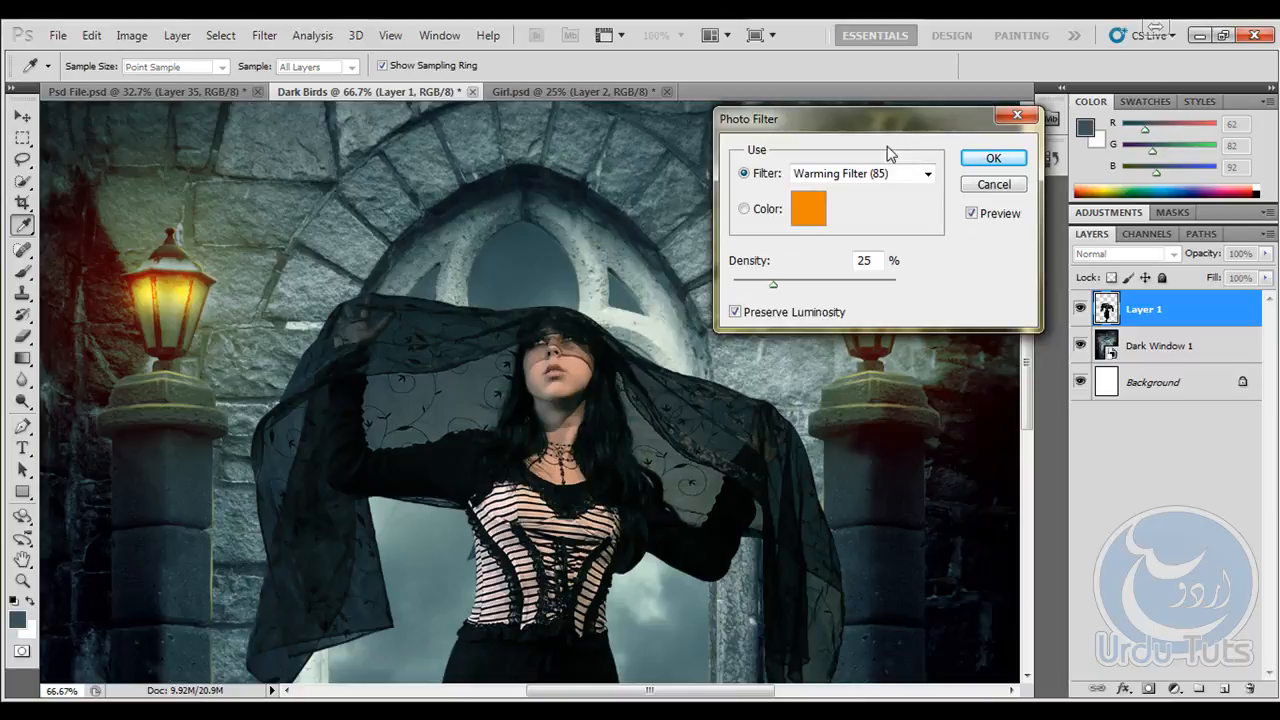
{"action": "left_click", "coordinate": [744, 210]}
{"action": "left_click", "coordinate": [810, 207]}
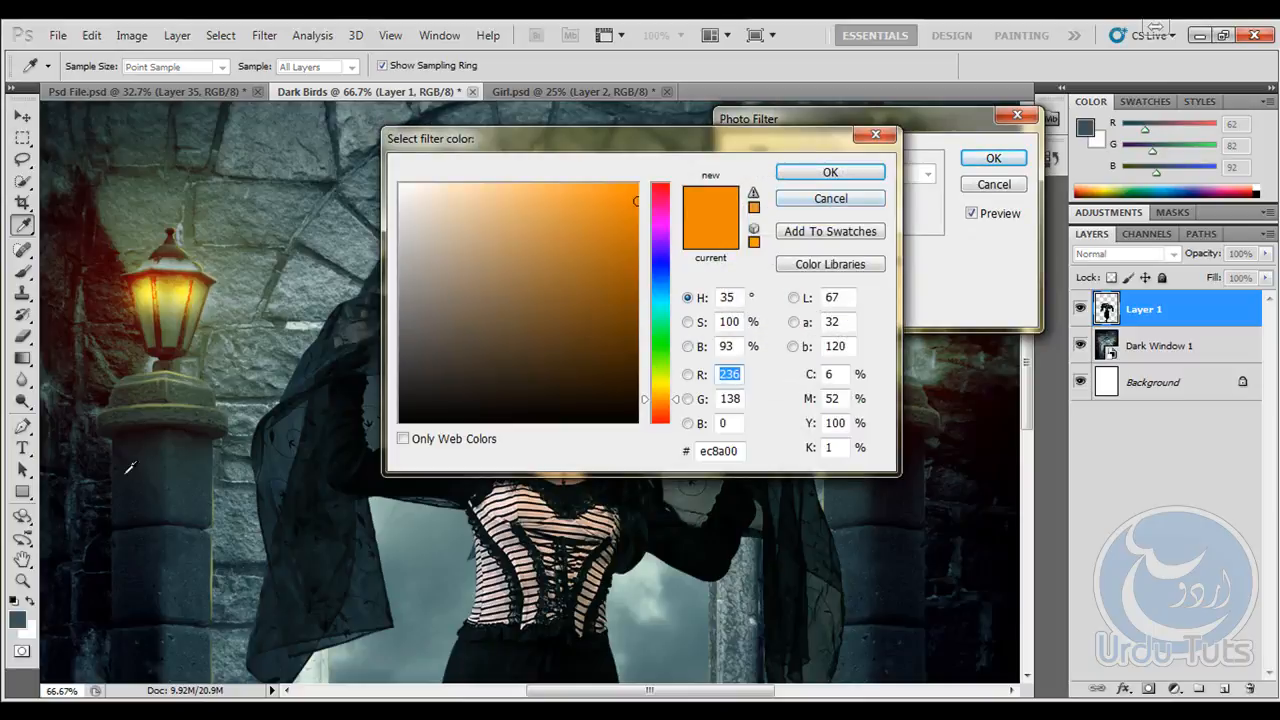
{"action": "left_click", "coordinate": [18, 619]}
{"action": "left_click", "coordinate": [799, 173]}
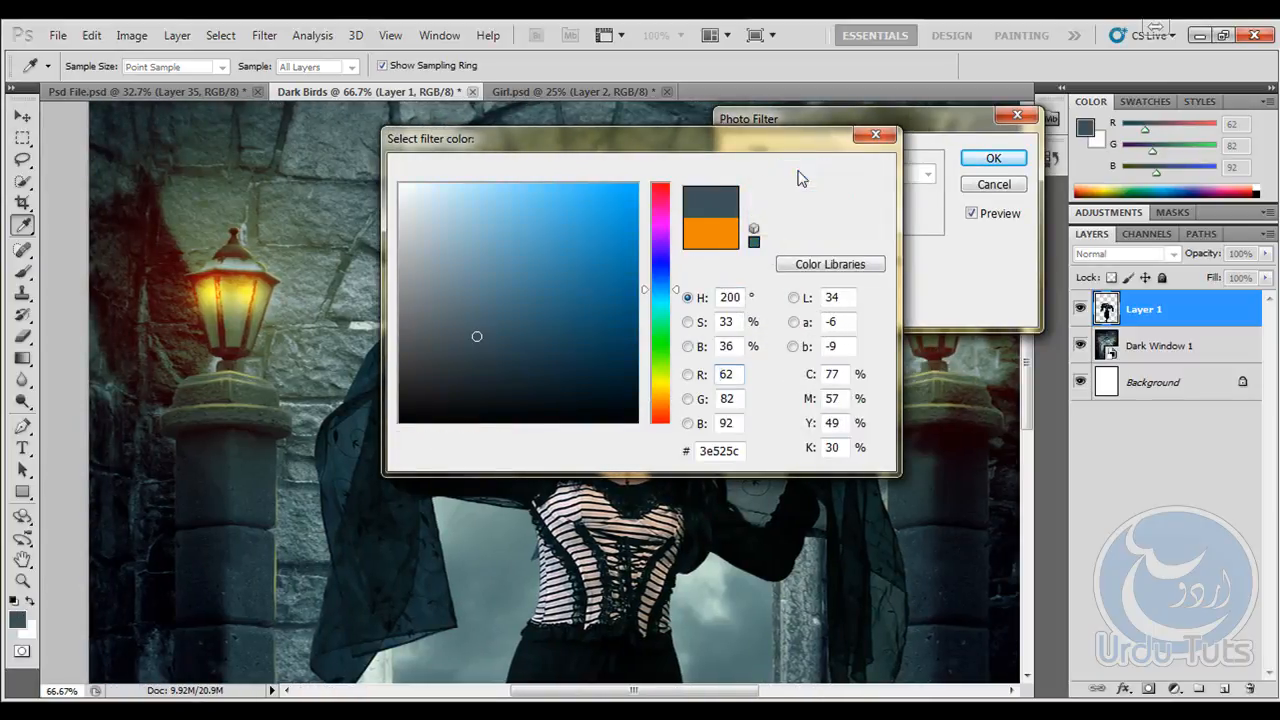
{"action": "left_click_drag", "start_coordinate": [776, 283], "coordinate": [848, 287]}
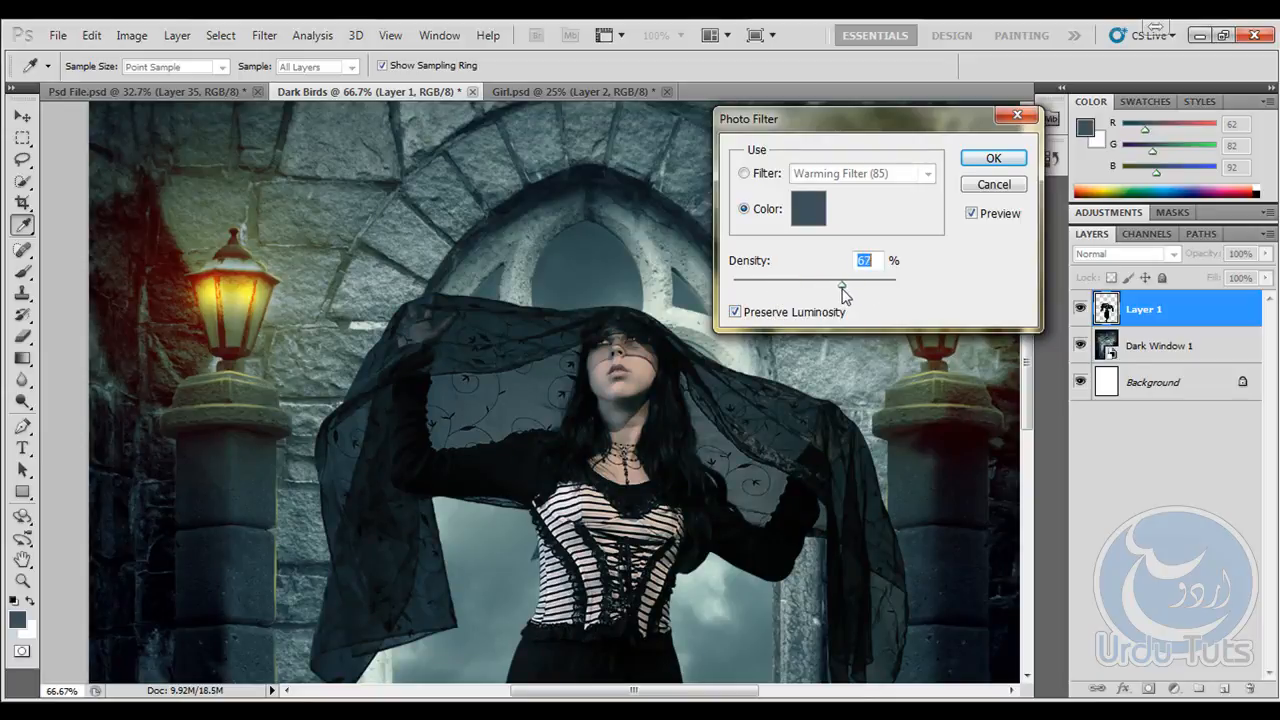
{"action": "left_click", "coordinate": [992, 158]}
{"action": "key", "text": "v"}
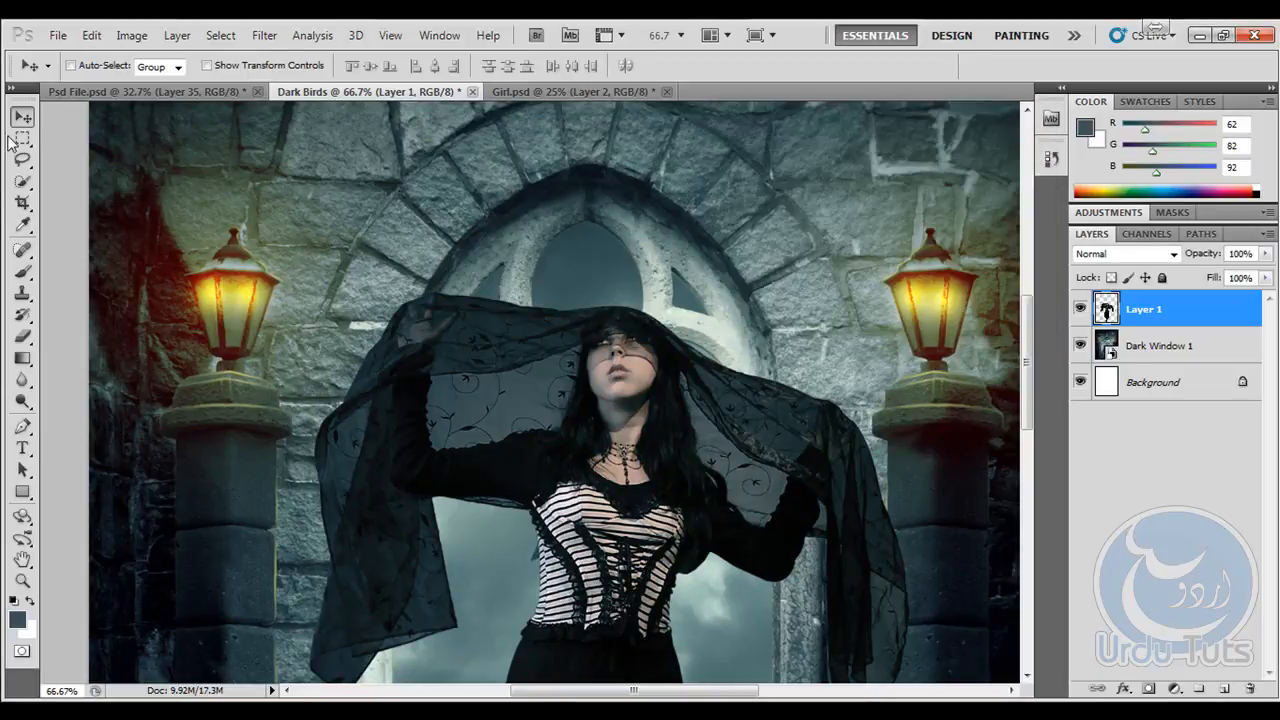
- Add a new empty layer above the girl layer
{"action": "left_click_drag", "start_coordinate": [603, 463], "coordinate": [462, 392]}
{"action": "left_click_drag", "start_coordinate": [458, 326], "coordinate": [466, 418]}
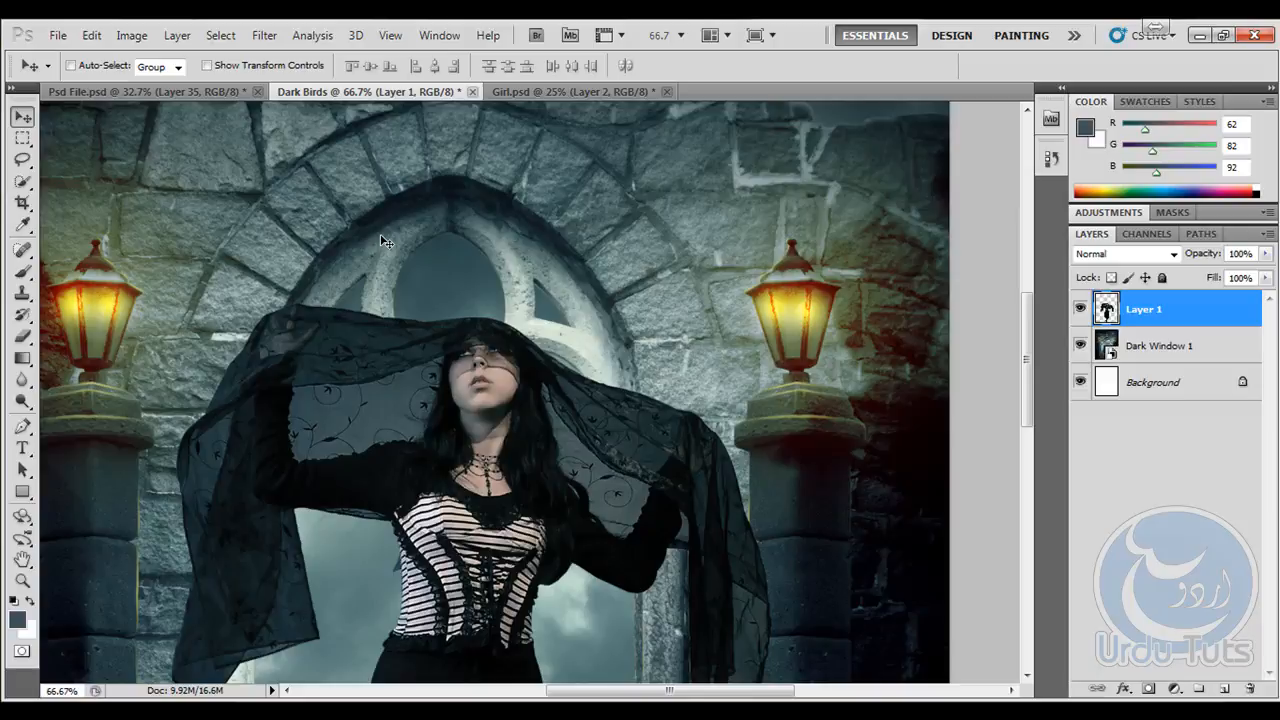
{"action": "left_click_drag", "start_coordinate": [423, 200], "coordinate": [511, 193]}
{"action": "left_click_drag", "start_coordinate": [514, 271], "coordinate": [548, 420]}
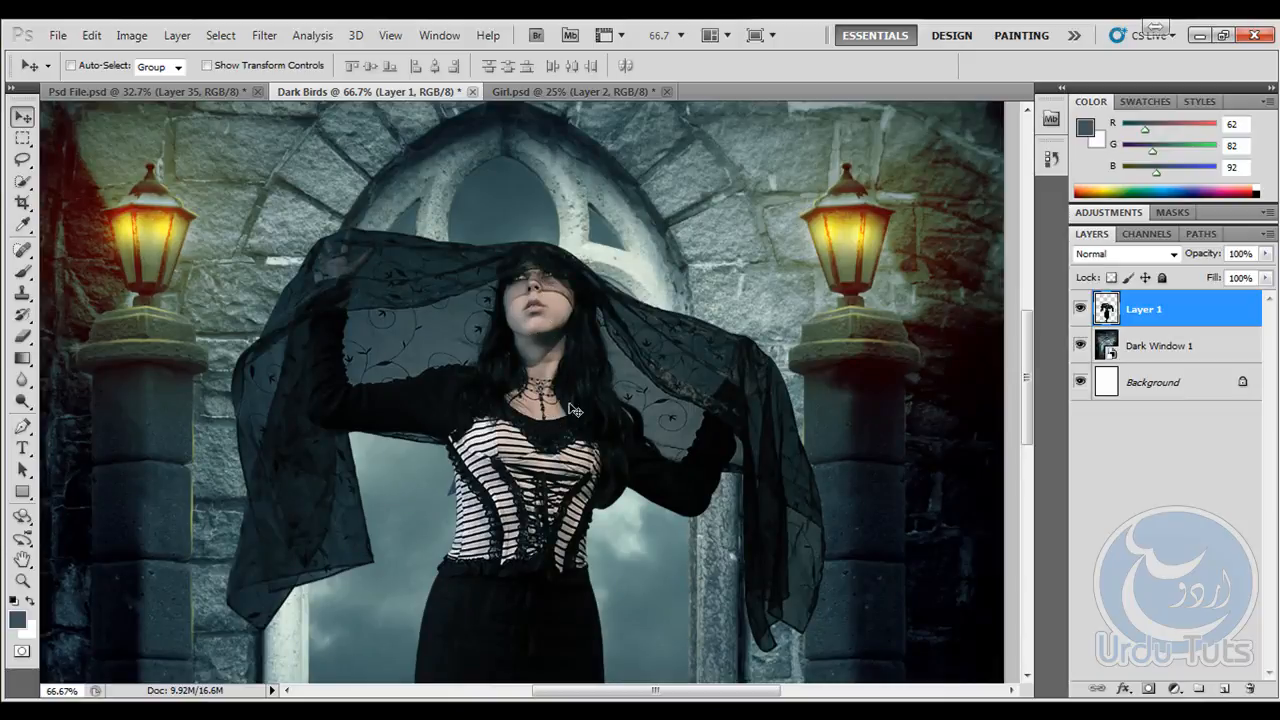
{"action": "scroll", "coordinate": [566, 409], "scroll_direction": "down", "scroll_amount": 10}
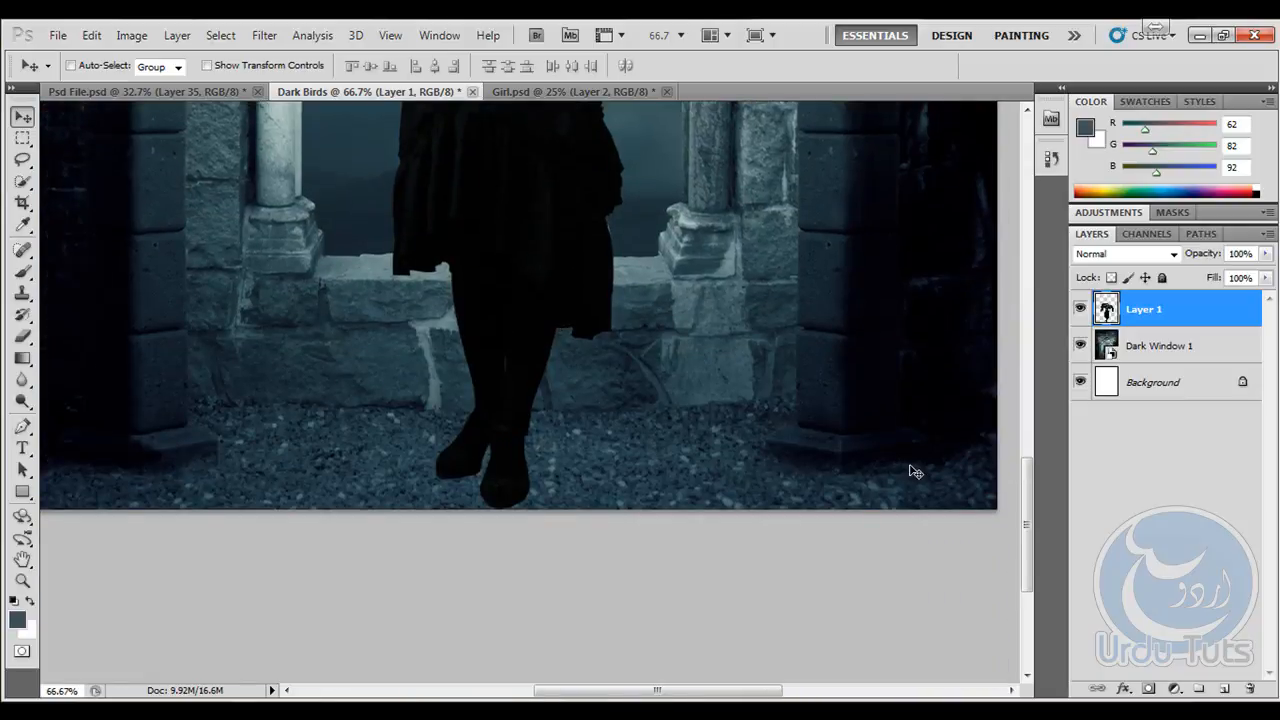
{"action": "left_click", "coordinate": [1224, 689]}
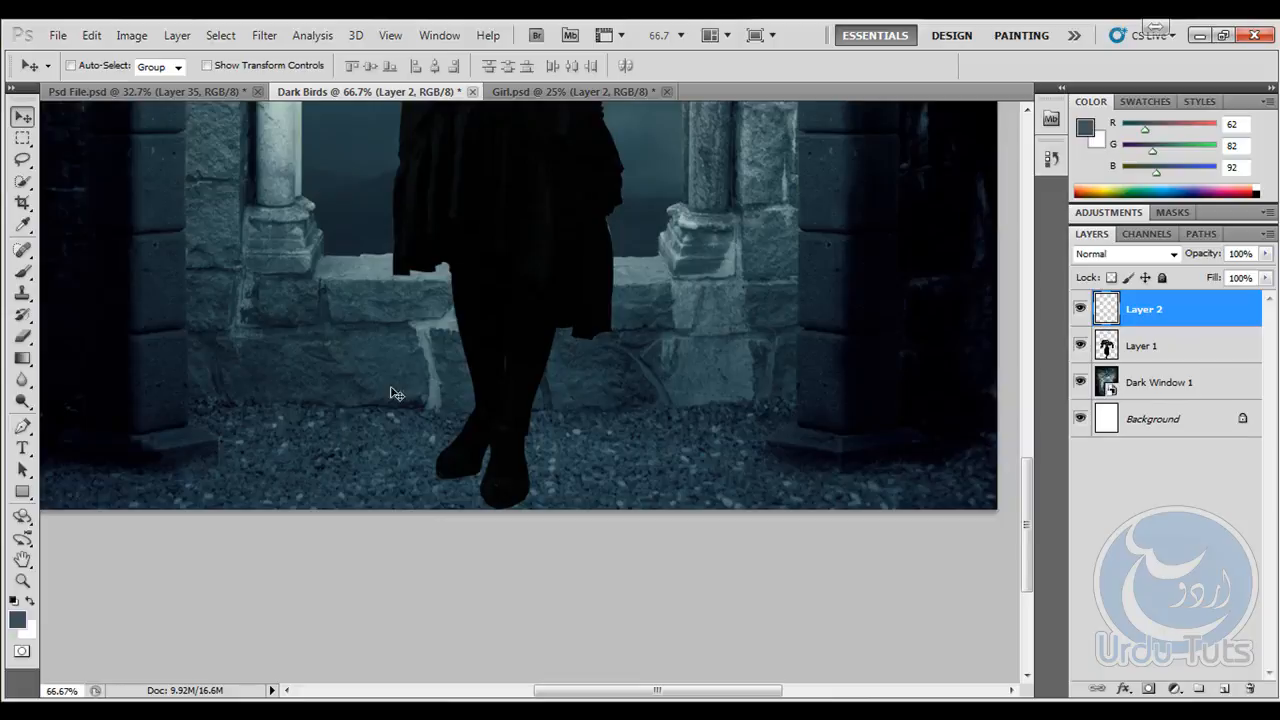
- Set up the Gradient tool with the Foreground to Transparent preset, using #3e525c for its starting color stop
{"action": "left_click_drag", "start_coordinate": [22, 358], "coordinate": [100, 360]}
{"action": "left_click", "coordinate": [97, 66]}
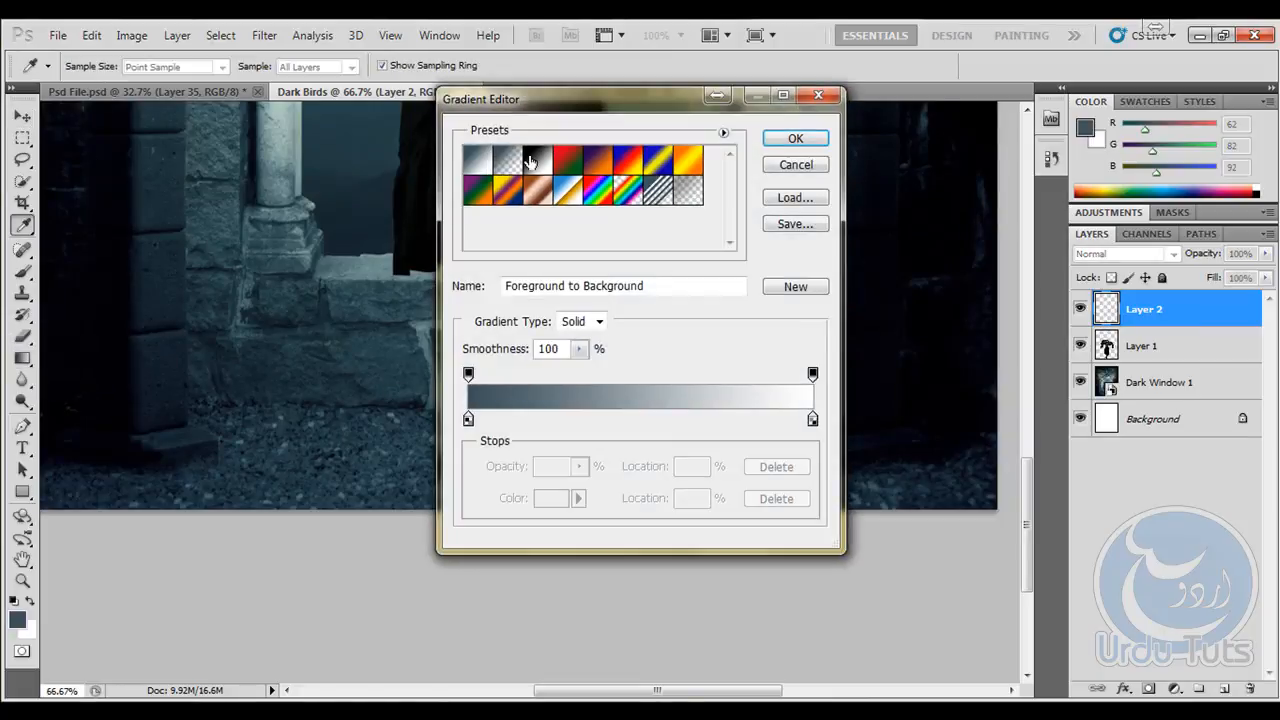
{"action": "left_click", "coordinate": [510, 160]}
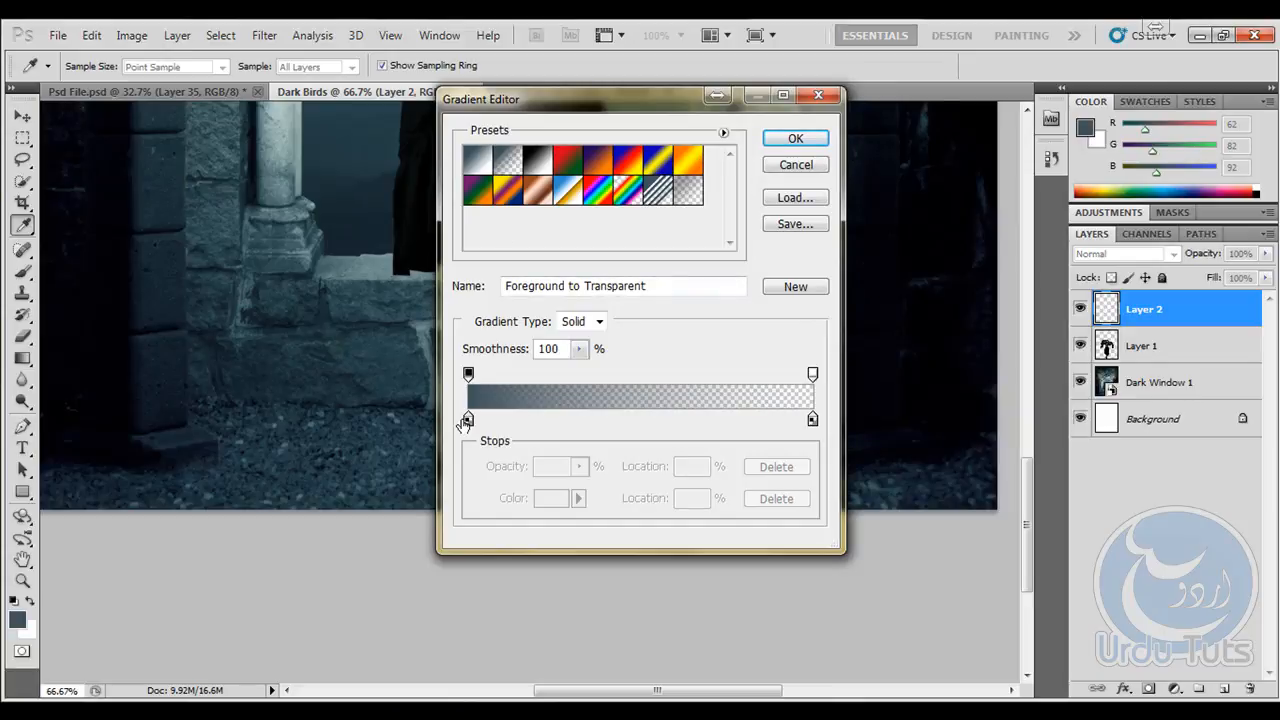
{"action": "left_click", "coordinate": [468, 418]}
{"action": "left_click", "coordinate": [551, 498]}
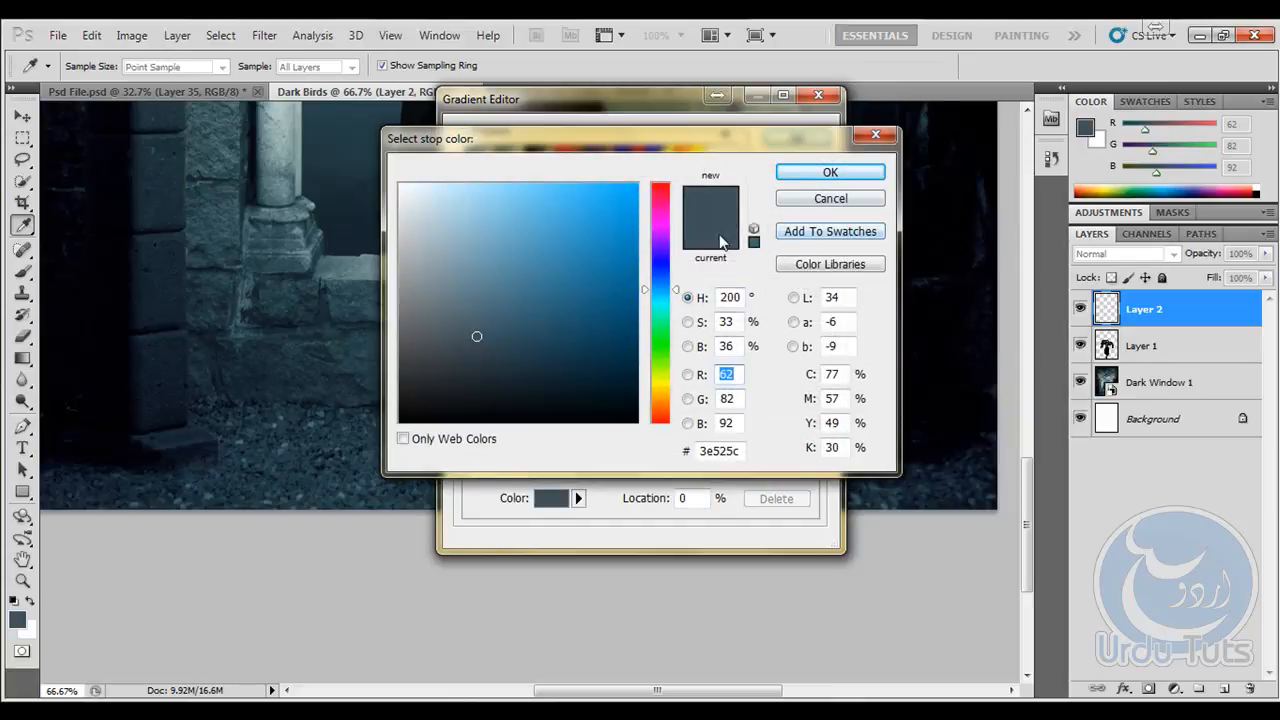
{"action": "left_click", "coordinate": [790, 172]}
{"action": "left_click", "coordinate": [800, 138]}
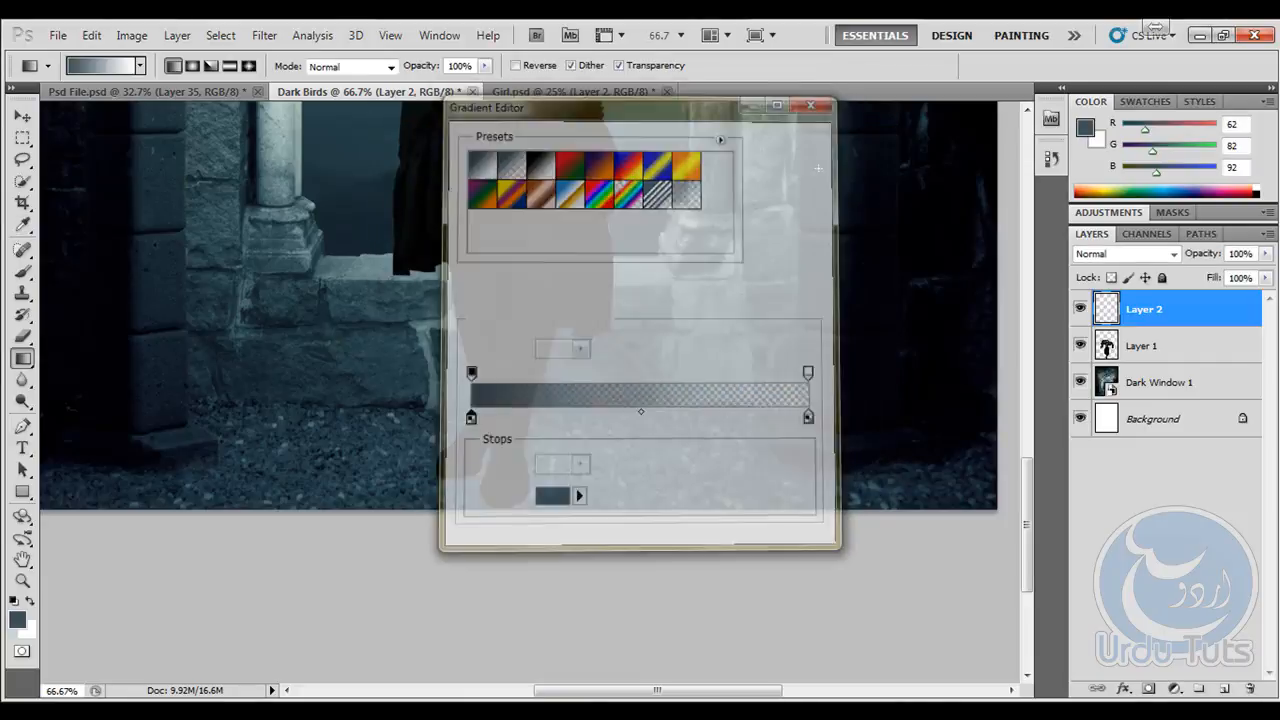
- Fill the new layer above the girl with the slate blue foreground color #3e525c using the Paint Bucket
{"action": "right_click", "coordinate": [16, 367]}
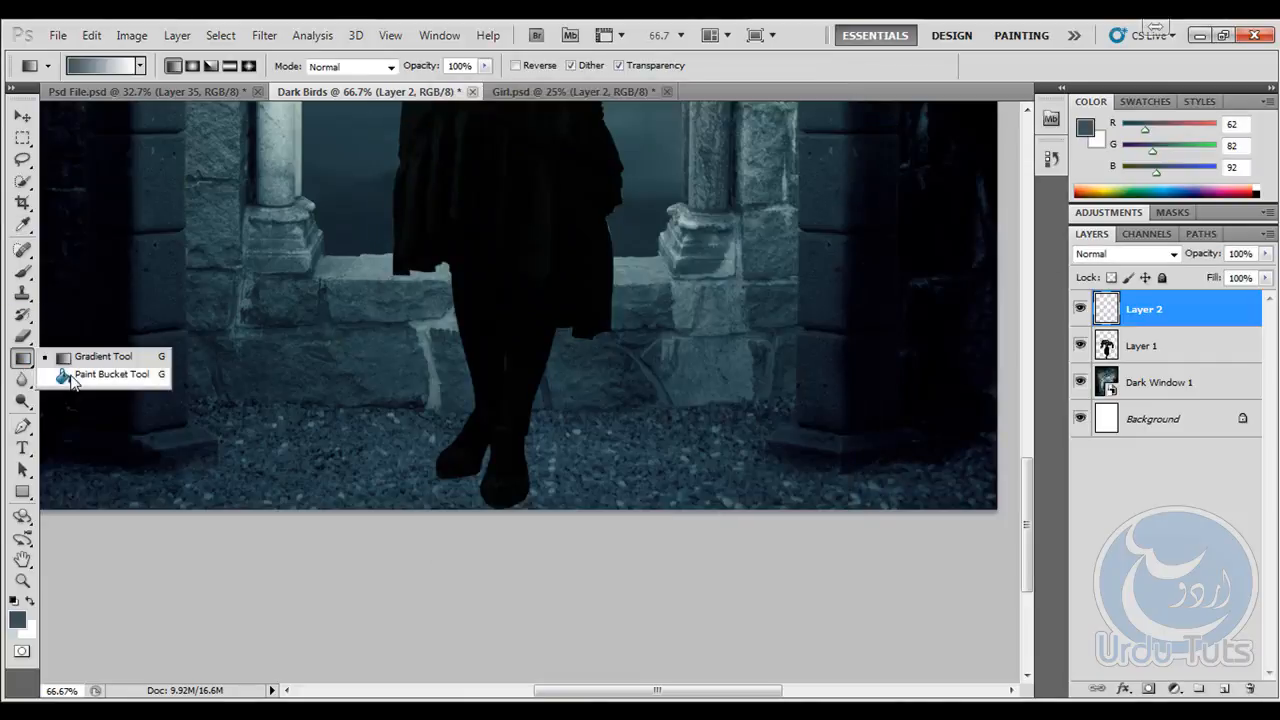
{"action": "left_click", "coordinate": [70, 373]}
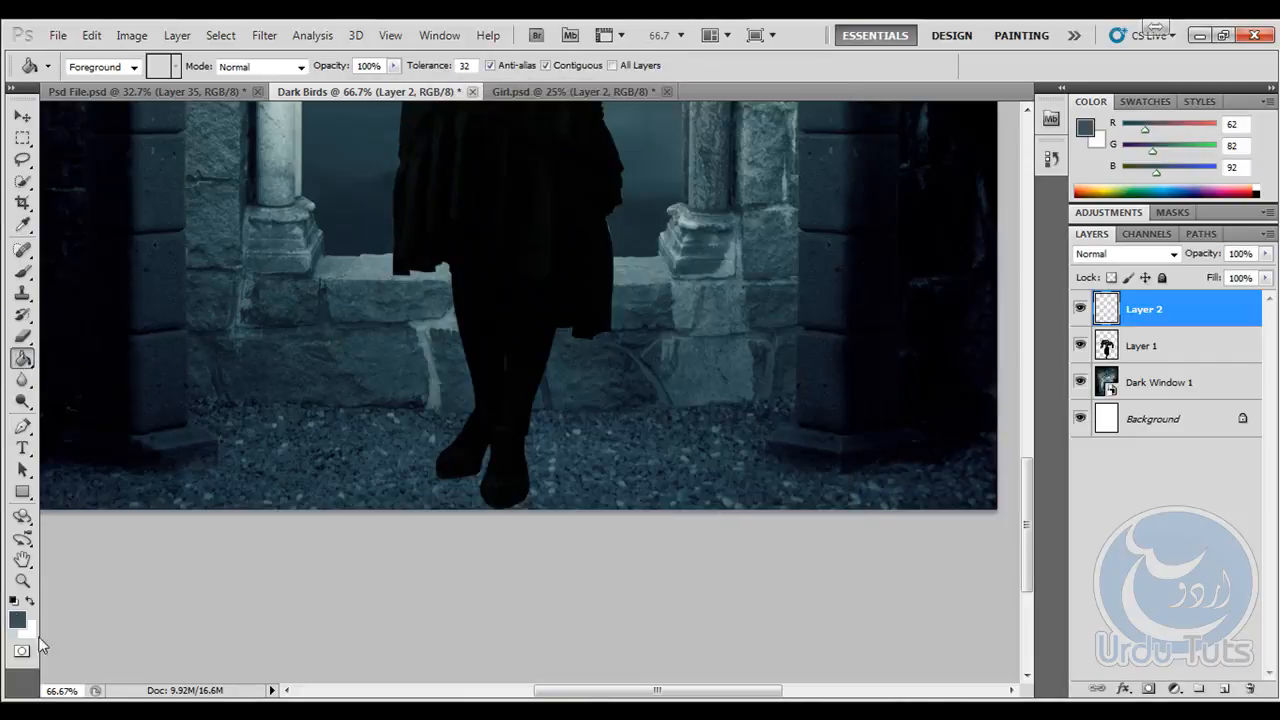
{"action": "left_click", "coordinate": [301, 302]}
{"action": "left_click", "coordinate": [17, 620]}
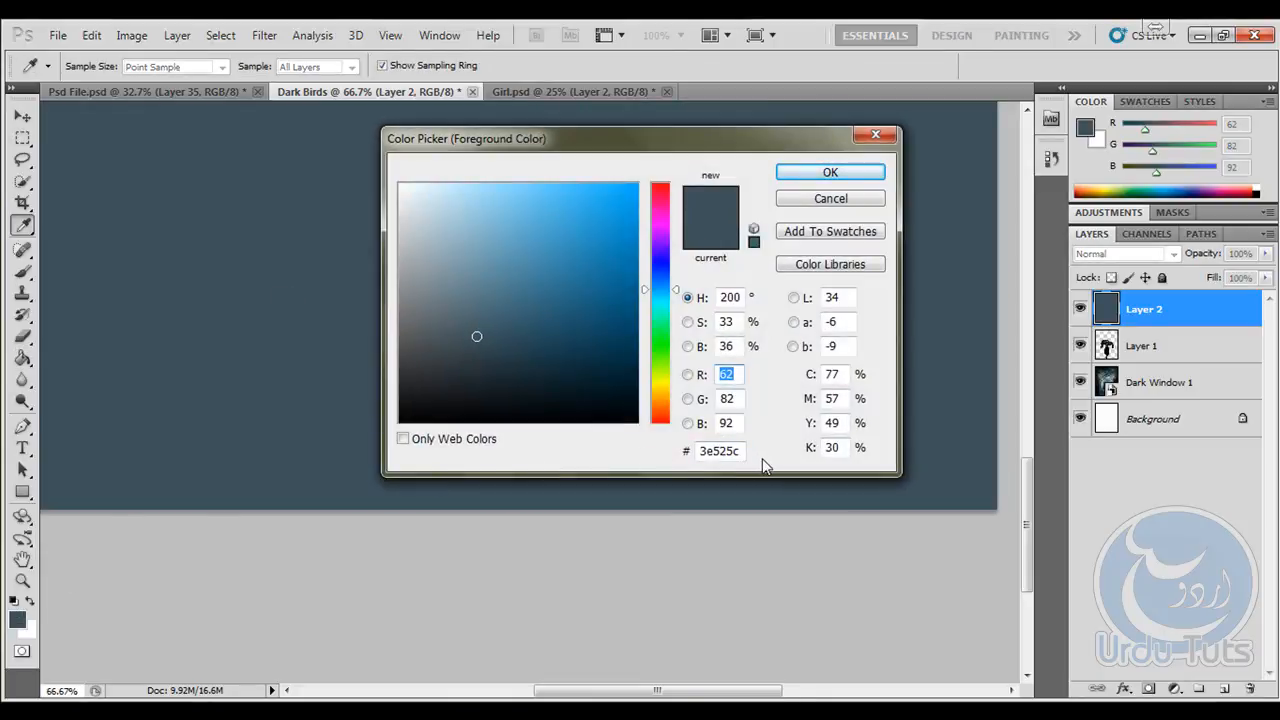
{"action": "left_click", "coordinate": [830, 172]}
{"action": "key", "text": "g"}
- Blend the blue fill layer in Overlay mode at 54% opacity
{"action": "left_click", "coordinate": [1168, 255]}
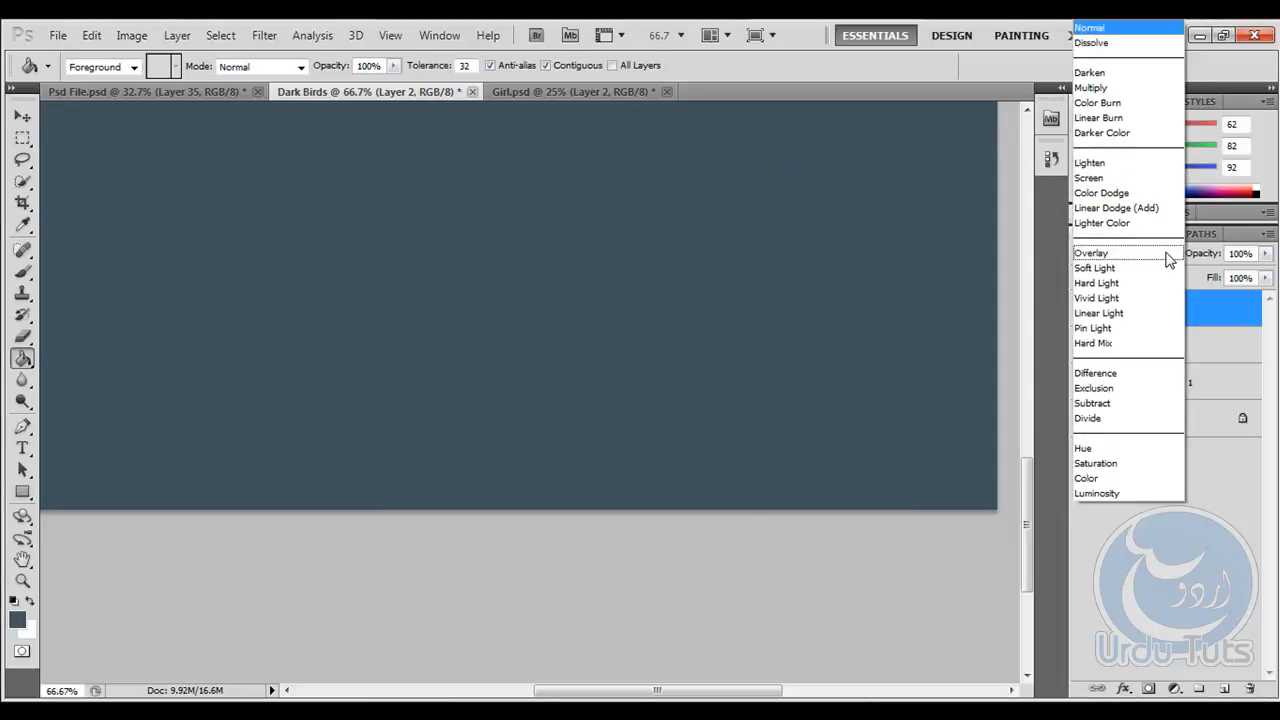
{"action": "left_click", "coordinate": [1128, 254]}
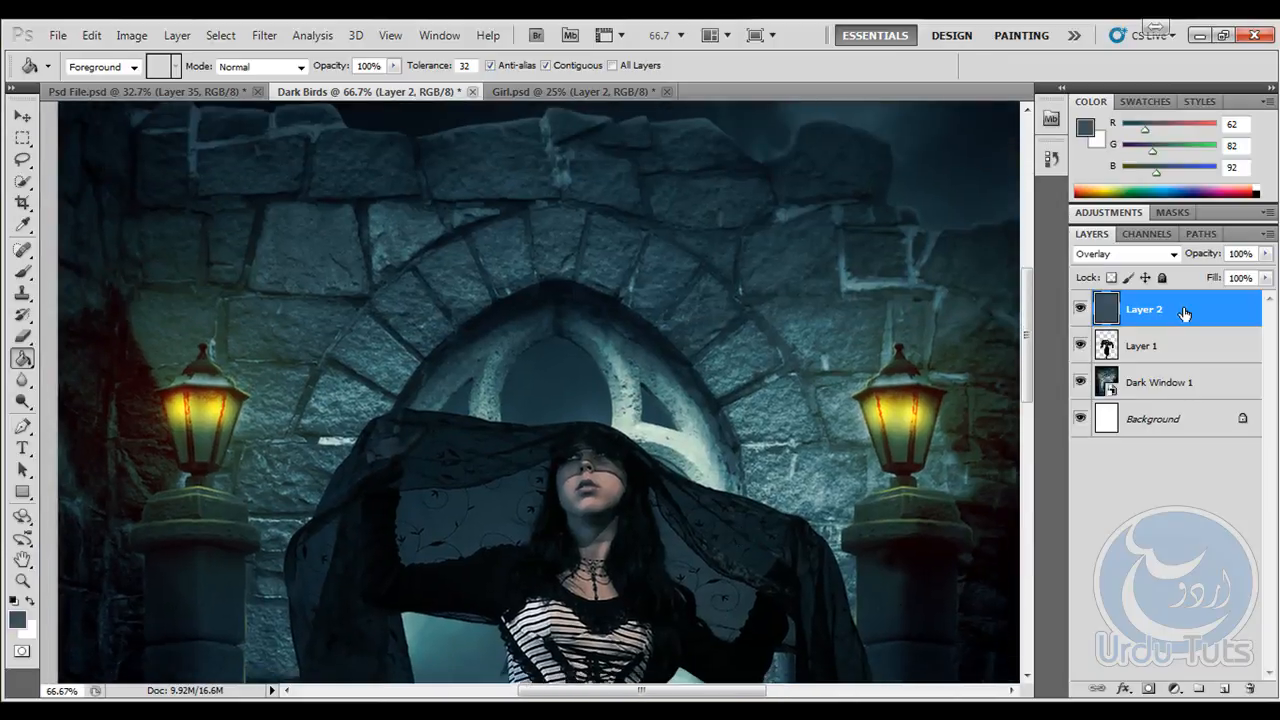
{"action": "left_click_drag", "start_coordinate": [1170, 262], "coordinate": [1167, 262]}
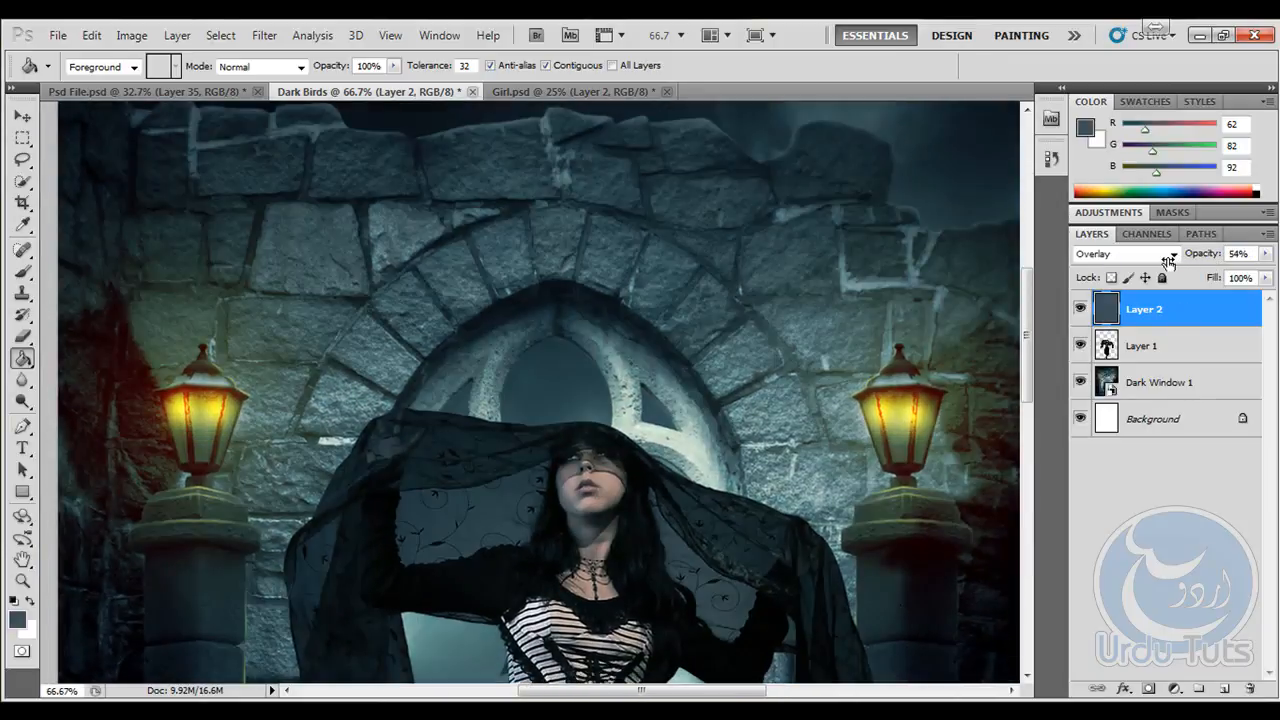
- Add a new empty layer between the girl layer and the blue overlay layer
{"action": "scroll", "coordinate": [656, 490], "scroll_direction": "down", "scroll_amount": 8}
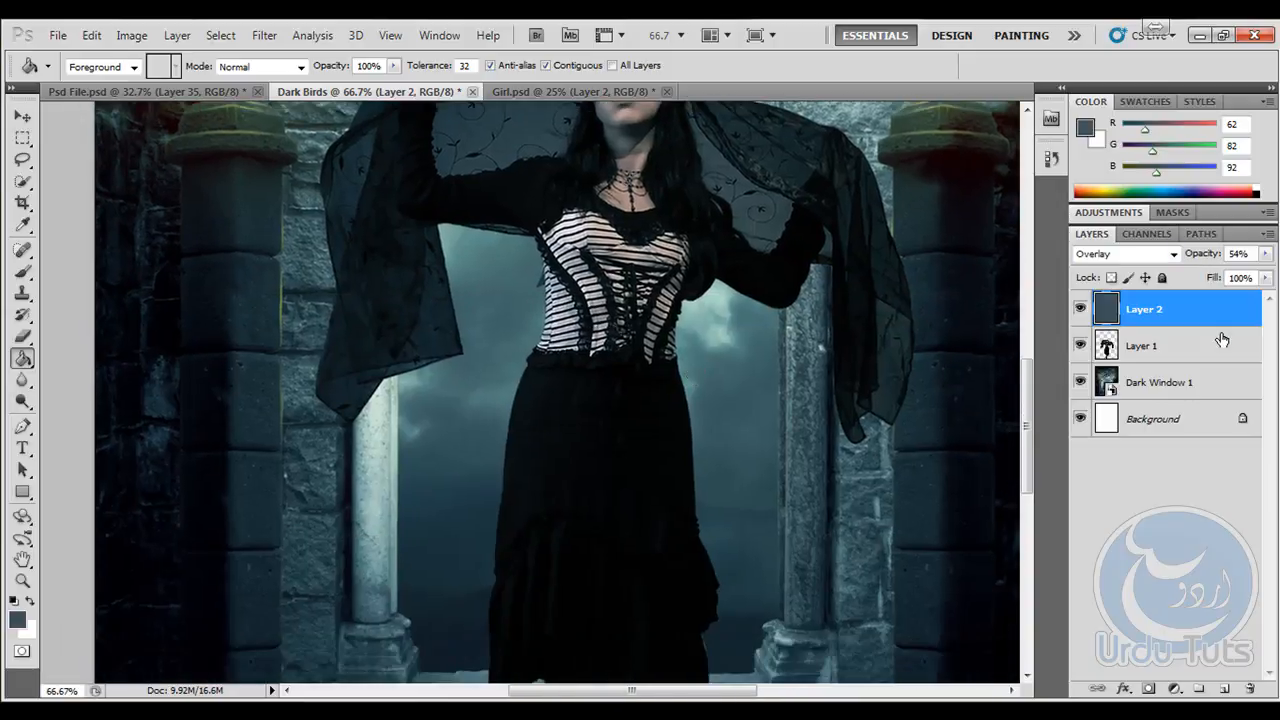
{"action": "left_click", "coordinate": [1180, 350]}
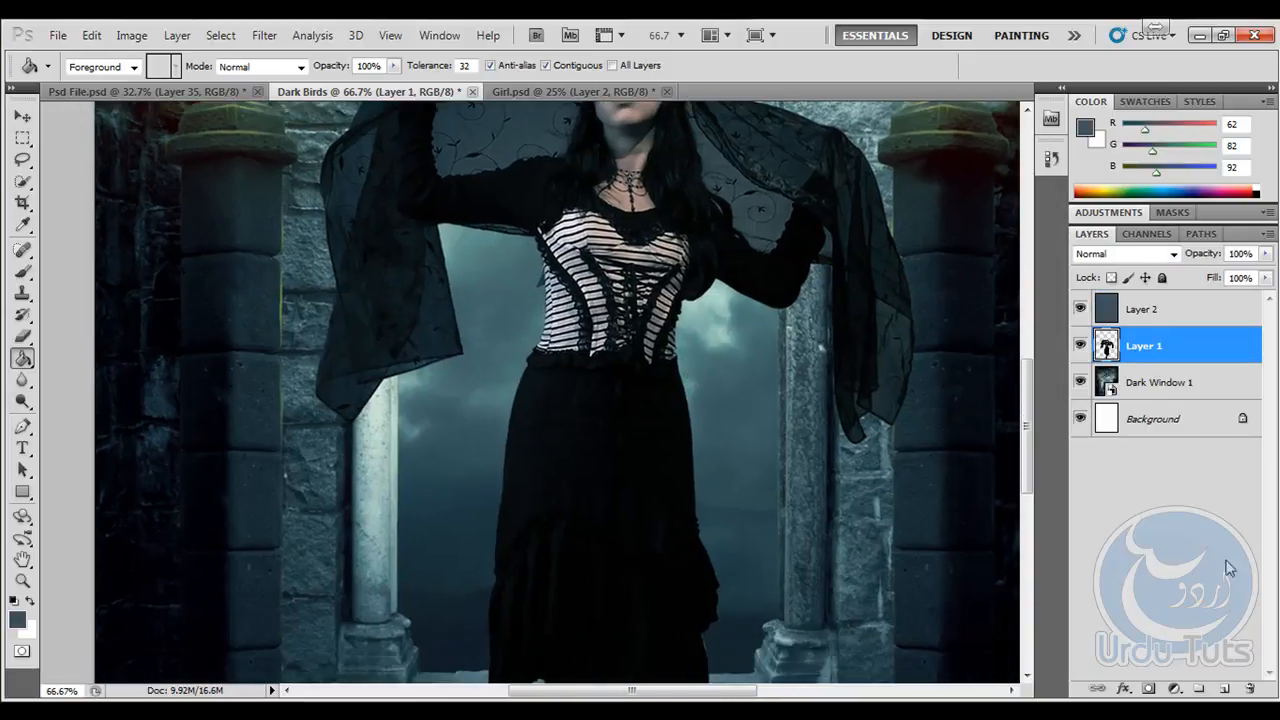
{"action": "left_click", "coordinate": [1222, 689]}
{"action": "scroll", "coordinate": [700, 400], "scroll_direction": "down", "scroll_amount": 10}
{"action": "scroll", "coordinate": [693, 350], "scroll_direction": "up", "scroll_amount": 2}
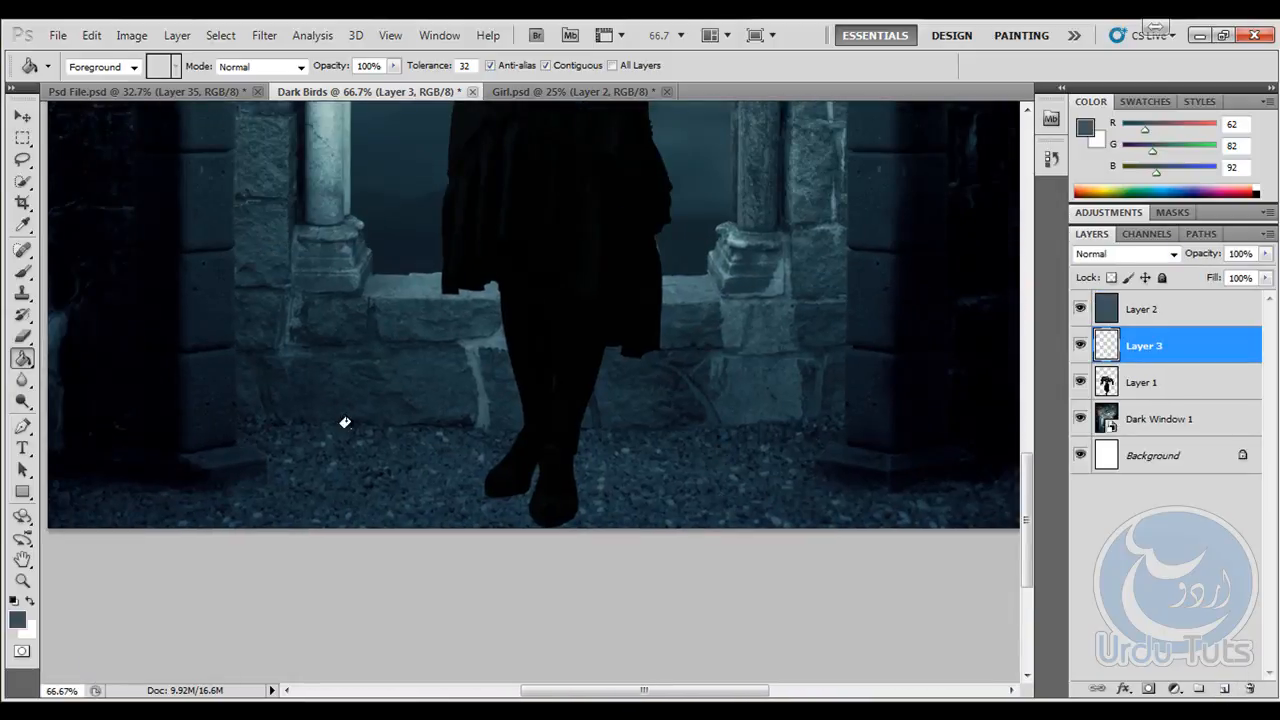
- Switch to the Gradient tool and choose the Foreground to Transparent preset
{"action": "right_click", "coordinate": [22, 358]}
{"action": "left_click", "coordinate": [100, 358]}
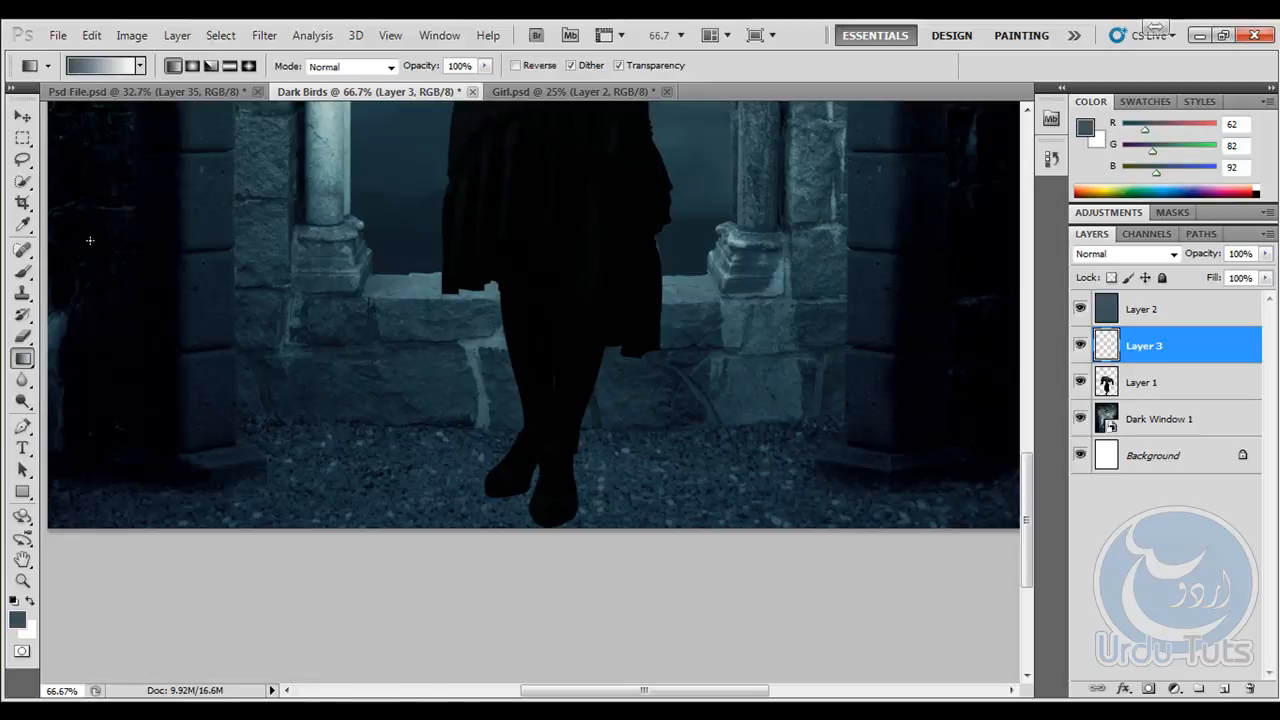
{"action": "key", "text": "i"}
{"action": "left_click", "coordinate": [120, 67]}
{"action": "left_click", "coordinate": [508, 163]}
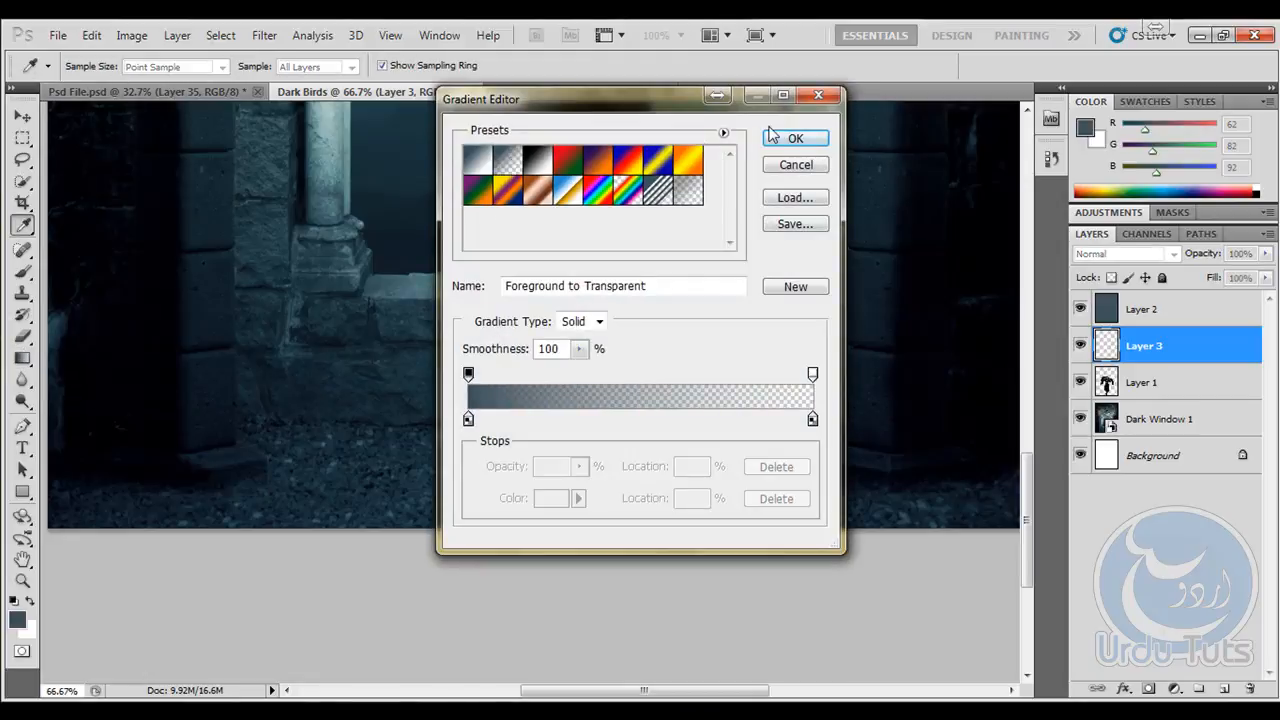
{"action": "left_click", "coordinate": [795, 138]}
- Reset the foreground color to black and draw a gradient from the image's bottom edge up to the girl's knees
{"action": "key", "text": "d"}
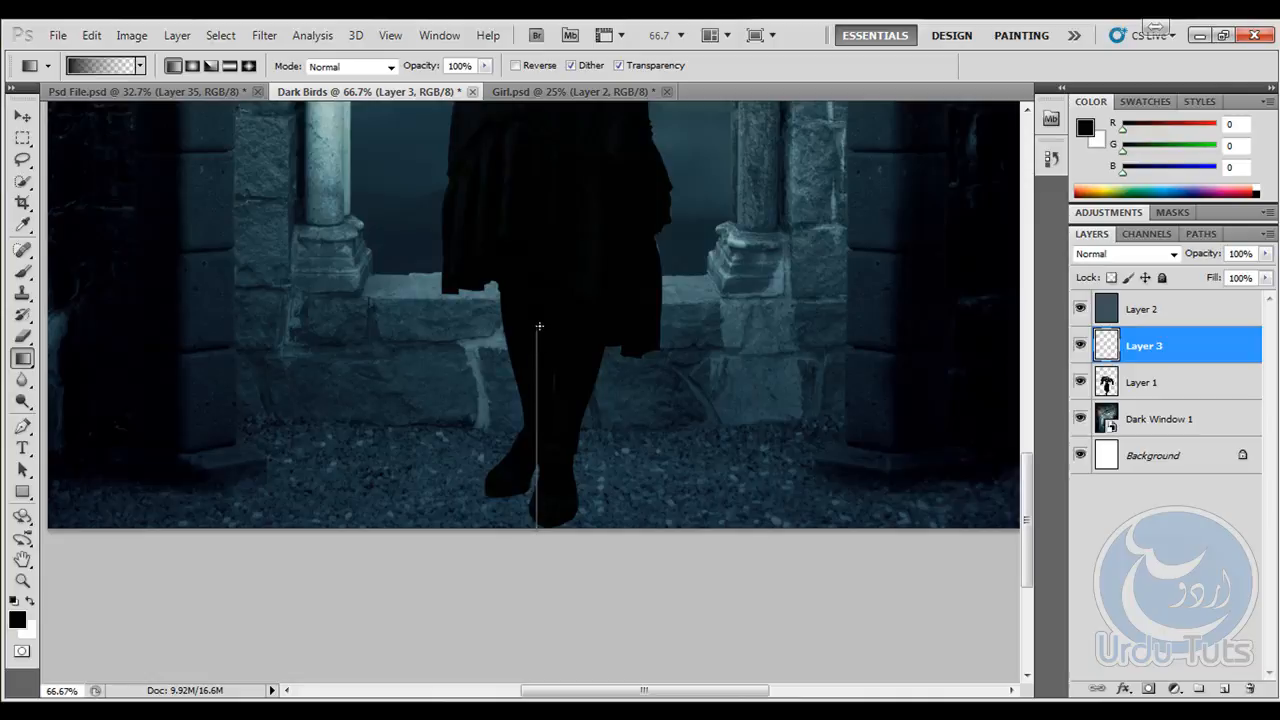
{"action": "left_click_drag", "start_coordinate": [538, 524], "coordinate": [539, 326]}
{"action": "left_click", "coordinate": [22, 116]}
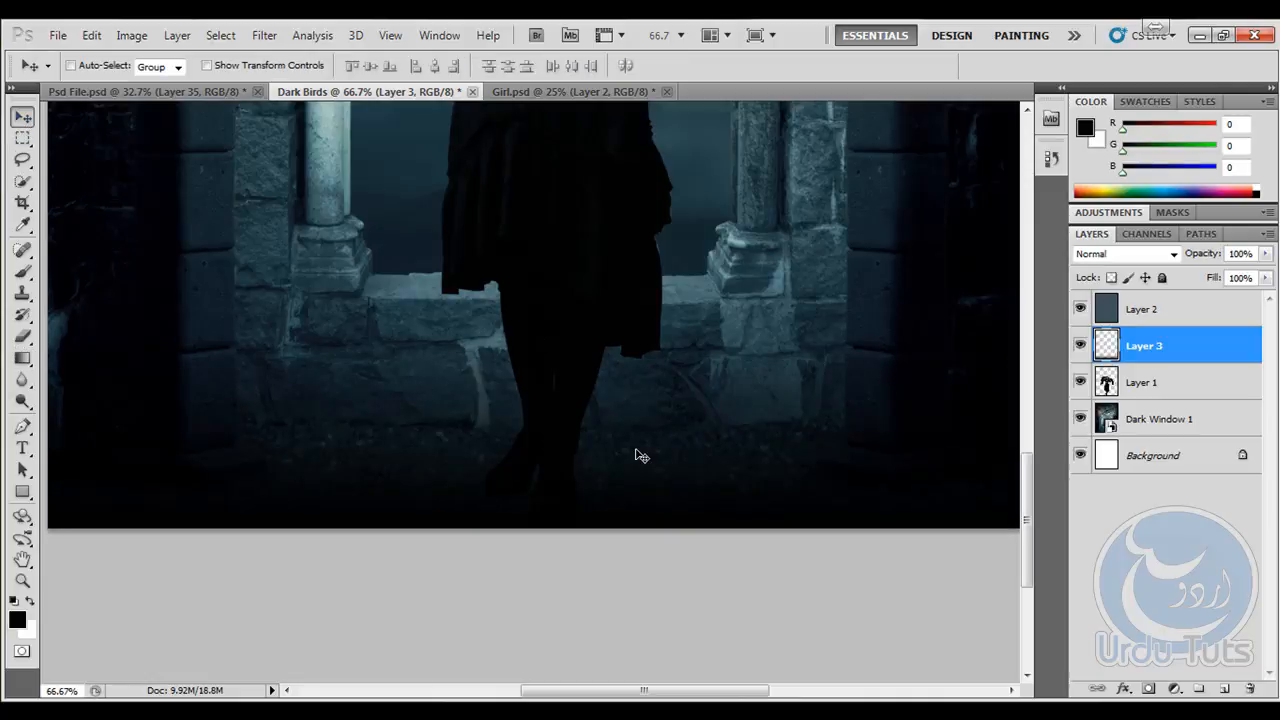
- Stretch the top edge of the black gradient upward with Free Transform and lower its layer opacity to 61%
{"action": "key", "text": "ctrl+minus"}
{"action": "key", "text": "ctrl+minus"}
{"action": "key", "text": "ctrl+minus"}
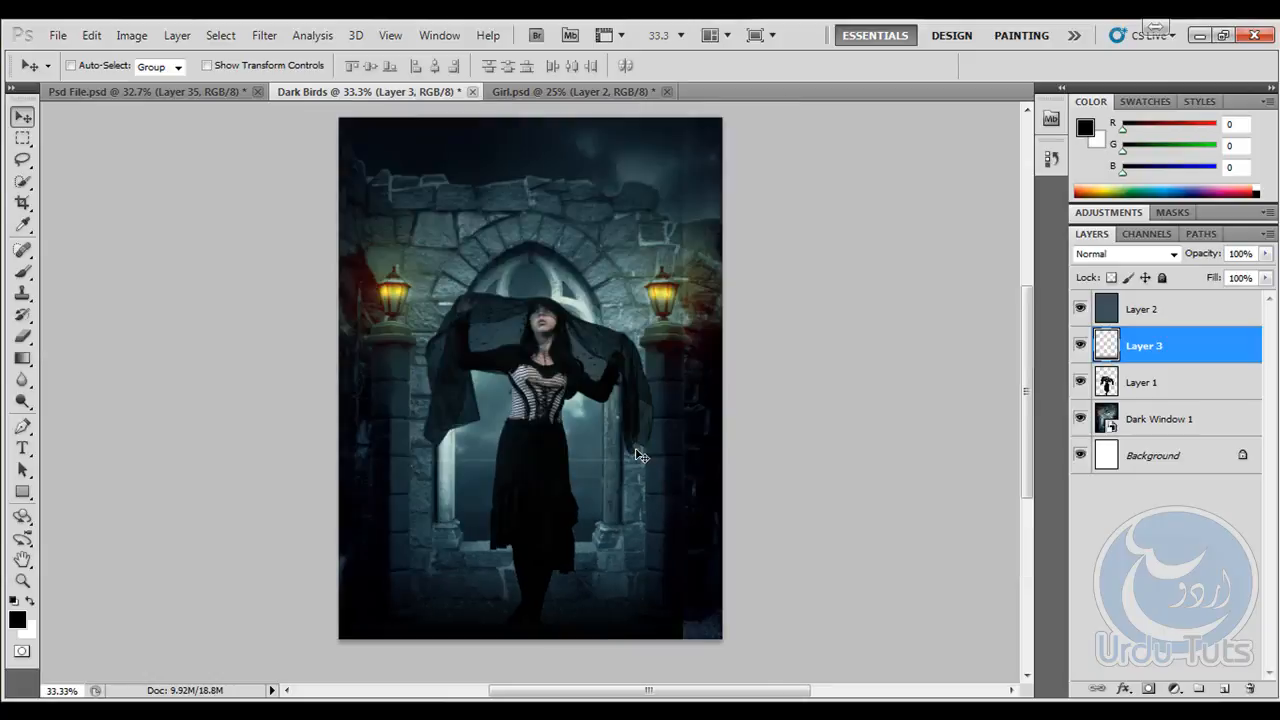
{"action": "key", "text": "ctrl+t"}
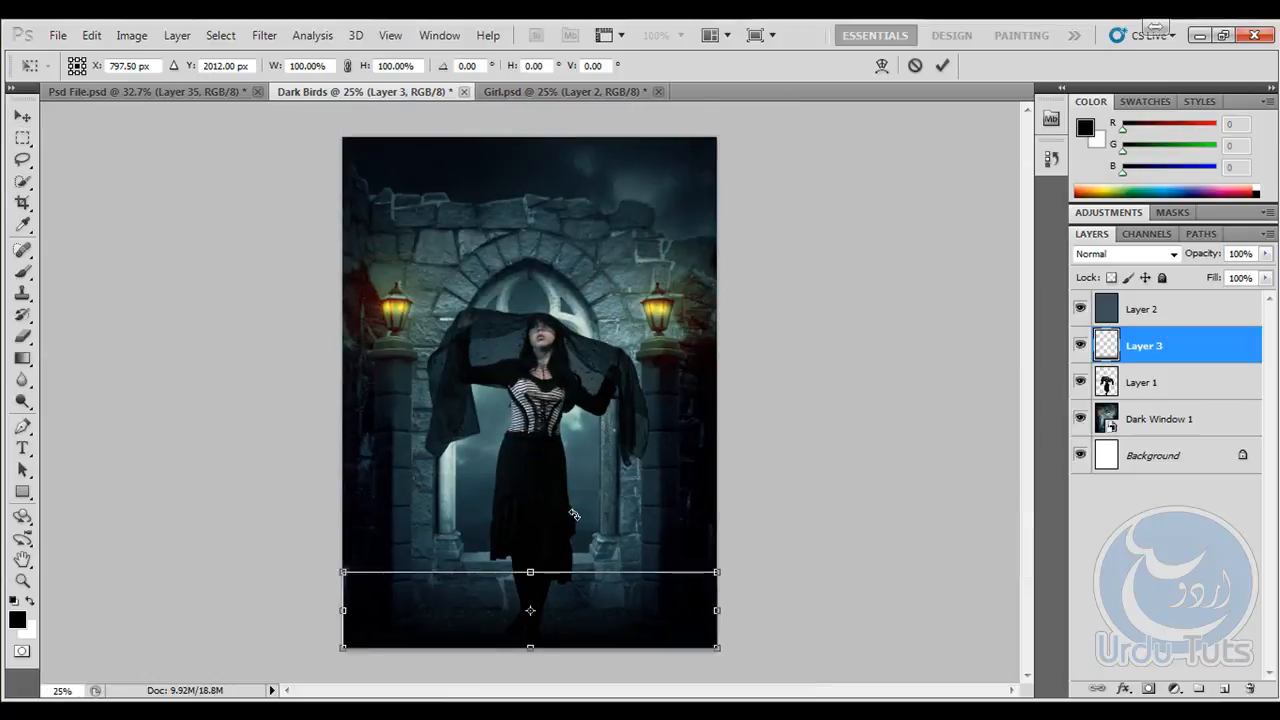
{"action": "left_click_drag", "start_coordinate": [533, 572], "coordinate": [529, 538]}
{"action": "key", "text": "Return"}
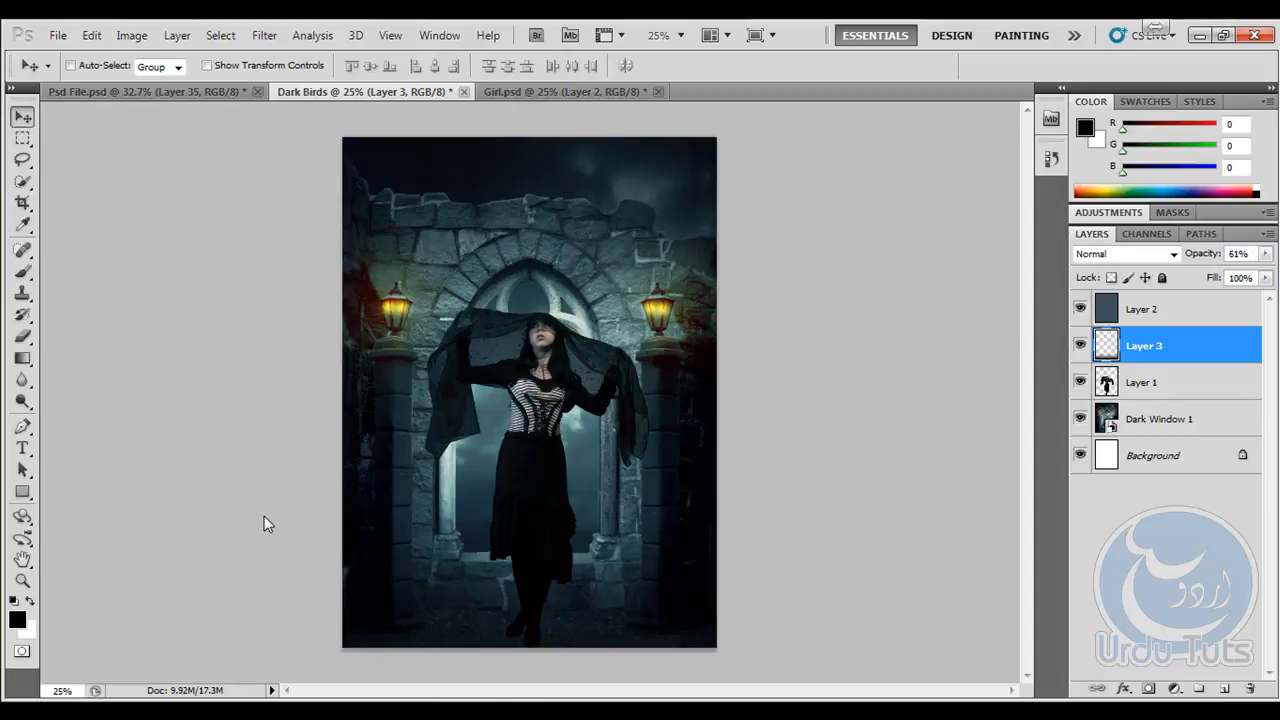
- Add a new empty layer between the girl layer and the Dark Window 1 layer
{"action": "key", "text": "ctrl+1"}
{"action": "key", "text": "ctrl+plus"}
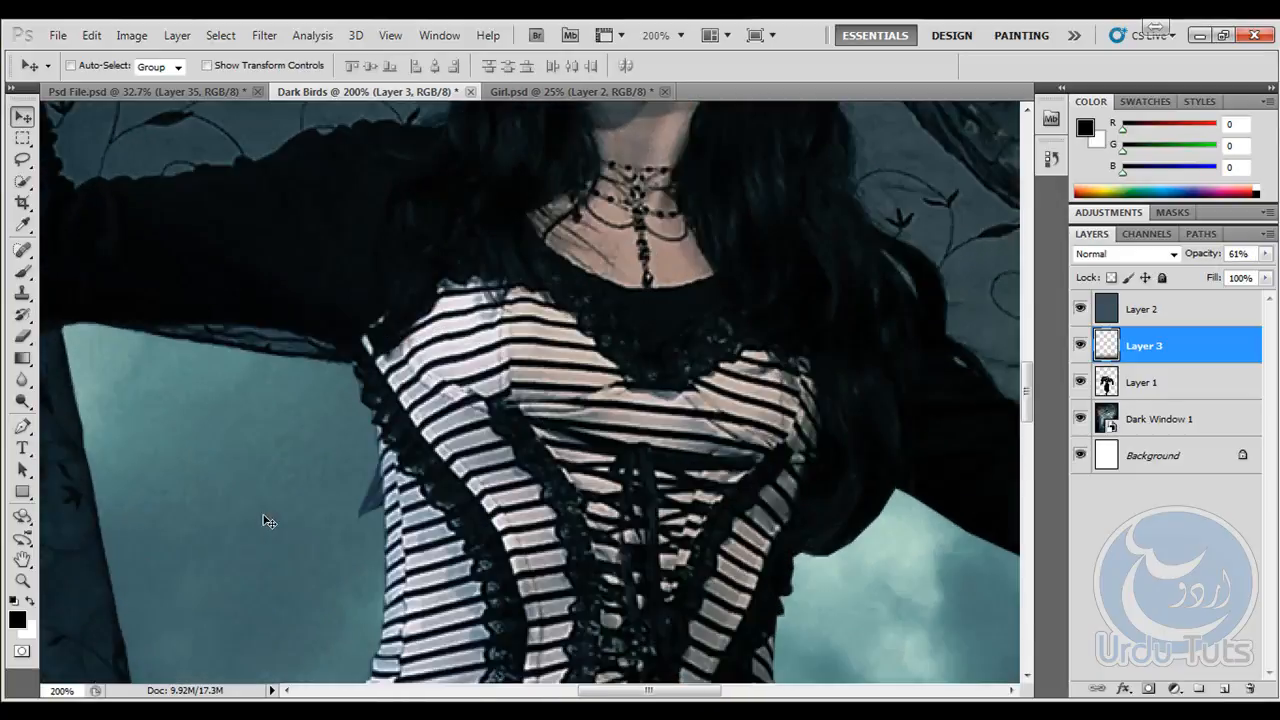
{"action": "scroll", "coordinate": [499, 576], "scroll_direction": "down", "scroll_amount": 15}
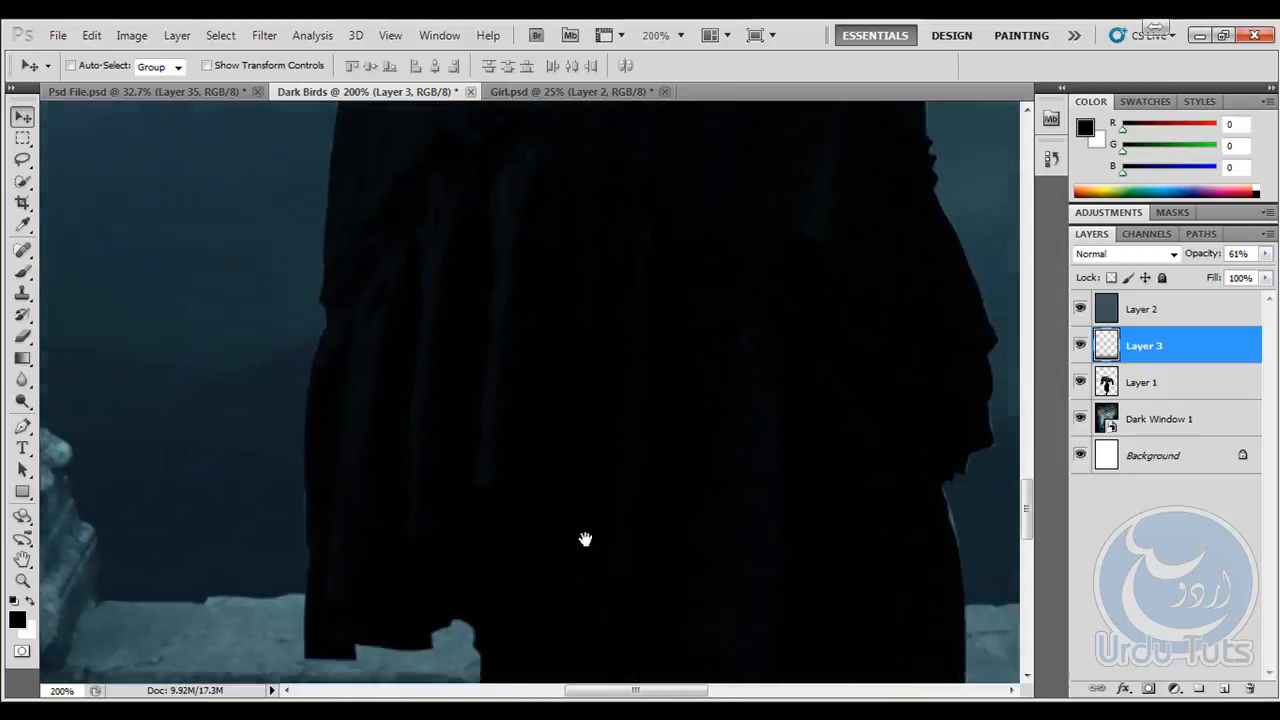
{"action": "scroll", "coordinate": [545, 380], "scroll_direction": "down", "scroll_amount": 5}
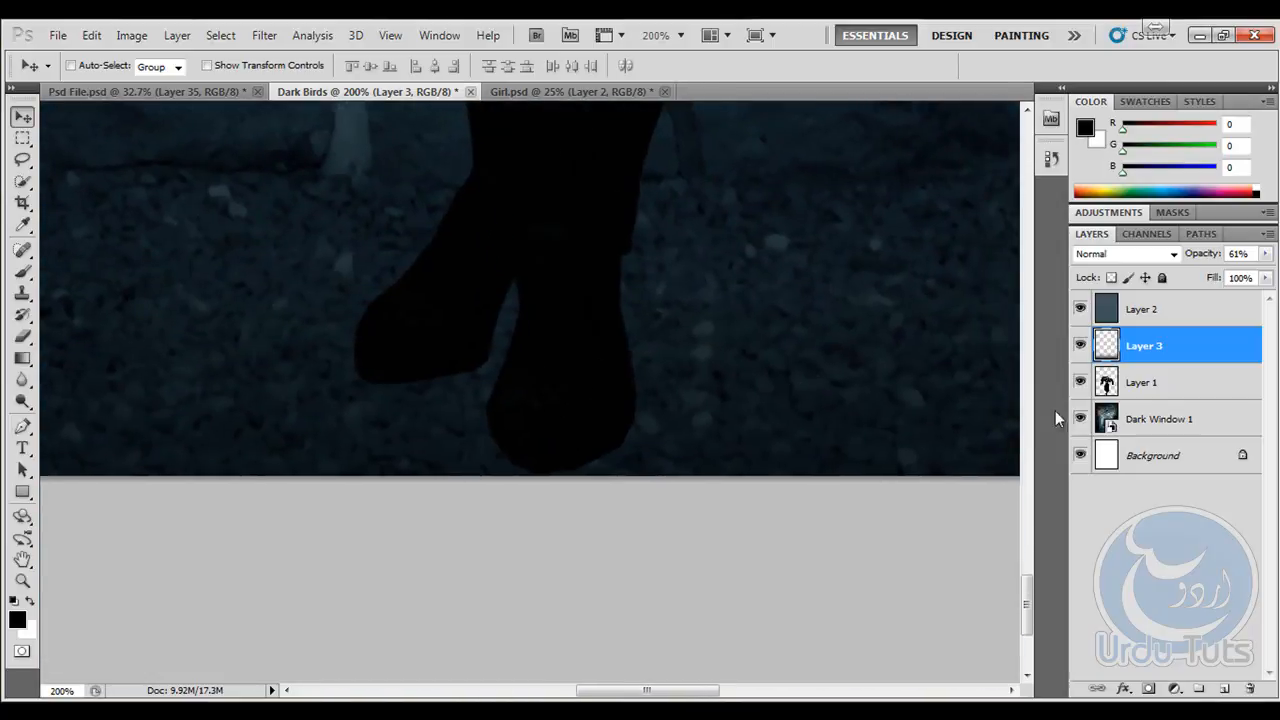
{"action": "left_click", "coordinate": [1226, 690]}
{"action": "left_click_drag", "start_coordinate": [1154, 366], "coordinate": [1160, 438]}
- Paint a soft black shadow around both of the girl's feet with a 30 px brush and lower the layer's opacity to 50%
{"action": "mouse_move", "coordinate": [23, 272]}
{"action": "left_mouse_down"}
{"action": "mouse_move", "coordinate": [65, 280]}
{"action": "mouse_move", "coordinate": [82, 268]}
{"action": "left_mouse_up"}
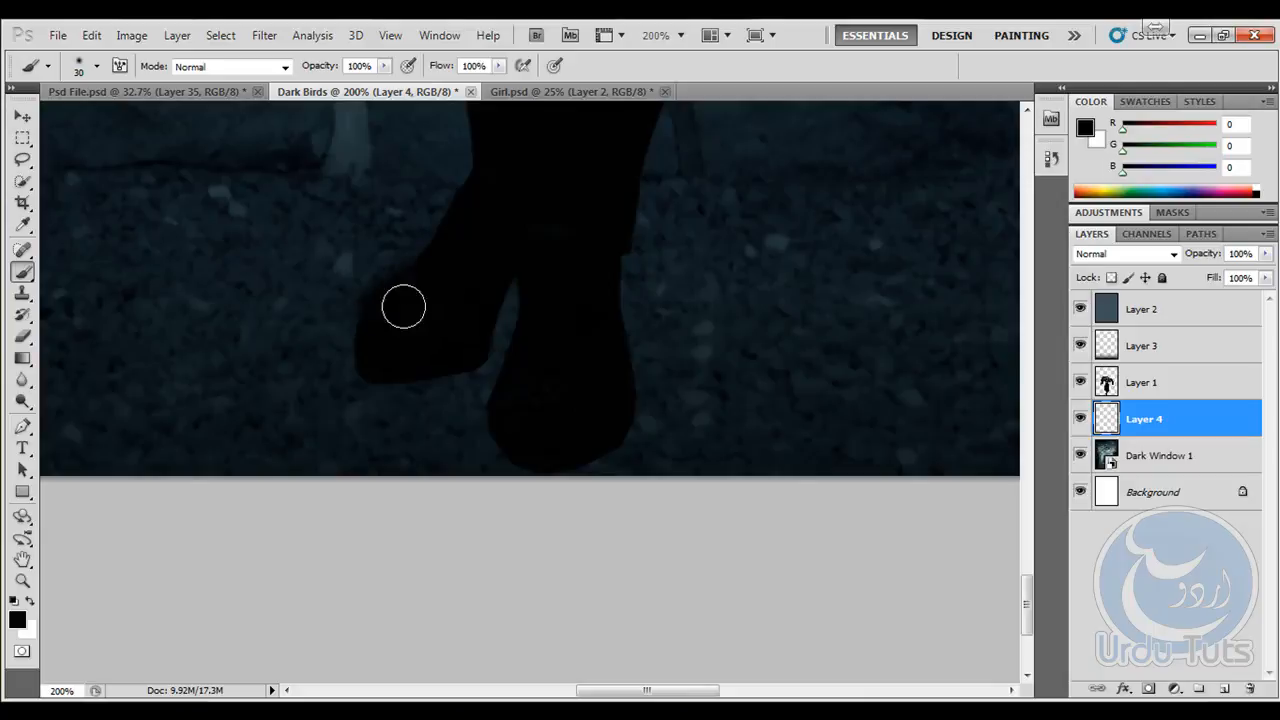
{"action": "mouse_move", "coordinate": [378, 354]}
{"action": "left_mouse_down"}
{"action": "mouse_move", "coordinate": [406, 374]}
{"action": "mouse_move", "coordinate": [450, 361]}
{"action": "mouse_move", "coordinate": [495, 285]}
{"action": "mouse_move", "coordinate": [455, 337]}
{"action": "mouse_move", "coordinate": [400, 366]}
{"action": "mouse_move", "coordinate": [387, 322]}
{"action": "mouse_move", "coordinate": [428, 283]}
{"action": "mouse_move", "coordinate": [389, 310]}
{"action": "mouse_move", "coordinate": [371, 337]}
{"action": "mouse_move", "coordinate": [381, 379]}
{"action": "mouse_move", "coordinate": [541, 368]}
{"action": "mouse_move", "coordinate": [536, 357]}
{"action": "mouse_move", "coordinate": [503, 404]}
{"action": "mouse_move", "coordinate": [515, 399]}
{"action": "mouse_move", "coordinate": [525, 433]}
{"action": "mouse_move", "coordinate": [506, 411]}
{"action": "mouse_move", "coordinate": [520, 437]}
{"action": "mouse_move", "coordinate": [561, 448]}
{"action": "mouse_move", "coordinate": [618, 426]}
{"action": "mouse_move", "coordinate": [593, 346]}
{"action": "mouse_move", "coordinate": [618, 411]}
{"action": "mouse_move", "coordinate": [568, 445]}
{"action": "mouse_move", "coordinate": [599, 426]}
{"action": "mouse_move", "coordinate": [383, 364]}
{"action": "mouse_move", "coordinate": [407, 408]}
{"action": "mouse_move", "coordinate": [391, 448]}
{"action": "left_mouse_up"}
{"action": "key", "text": "ctrl+z"}
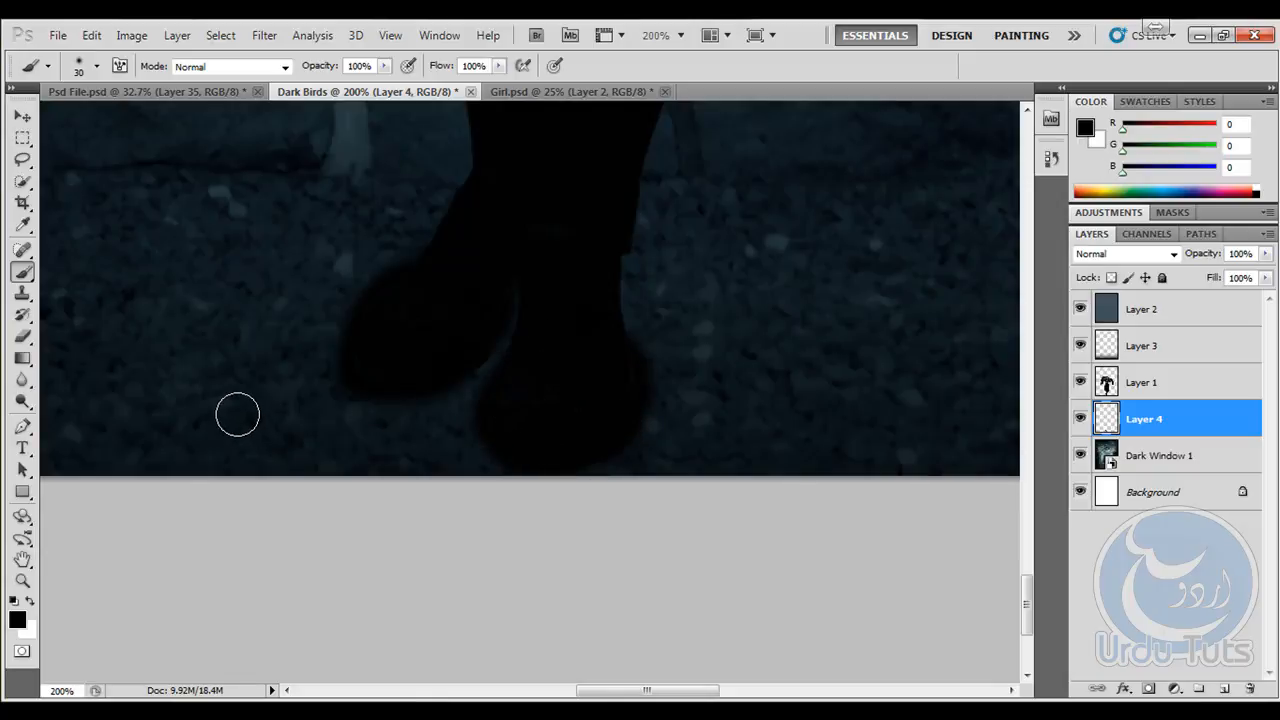
{"action": "key", "text": "ctrl+0"}
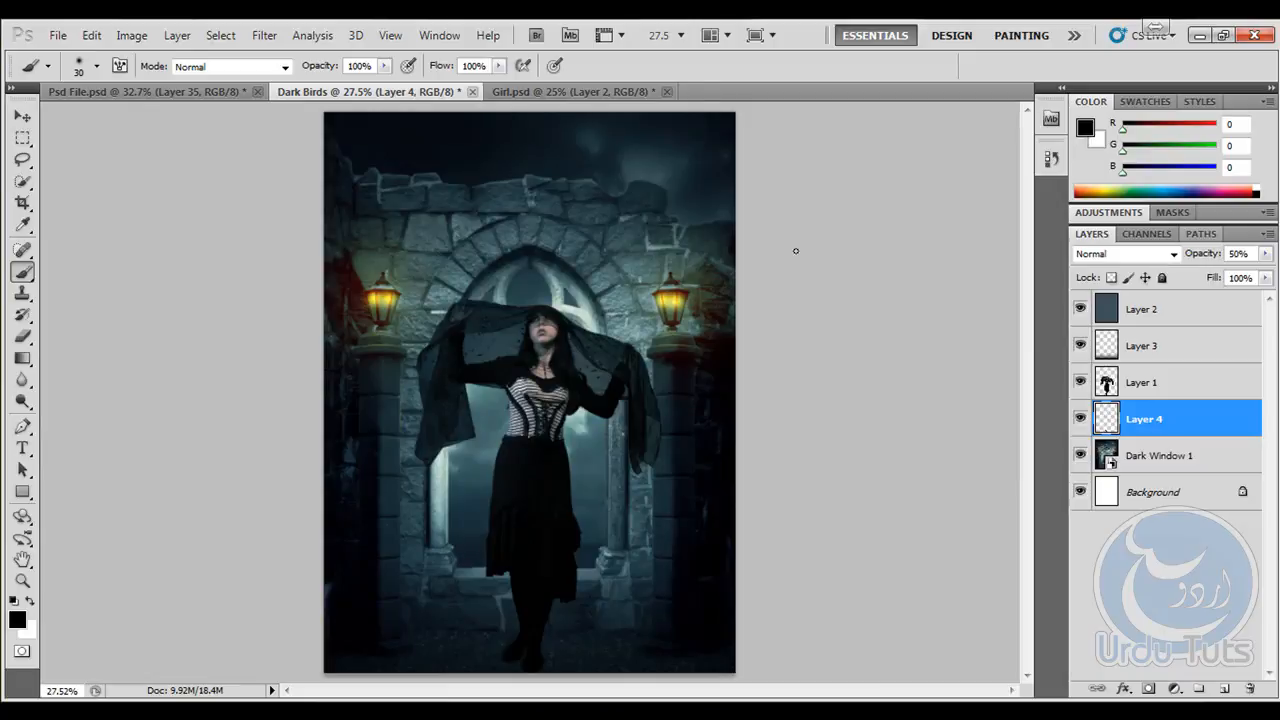
- Compare the girl's veil with the finished Psd File.psd, examining its bird shapes and splatter effect up close
{"action": "left_click", "coordinate": [28, 117]}
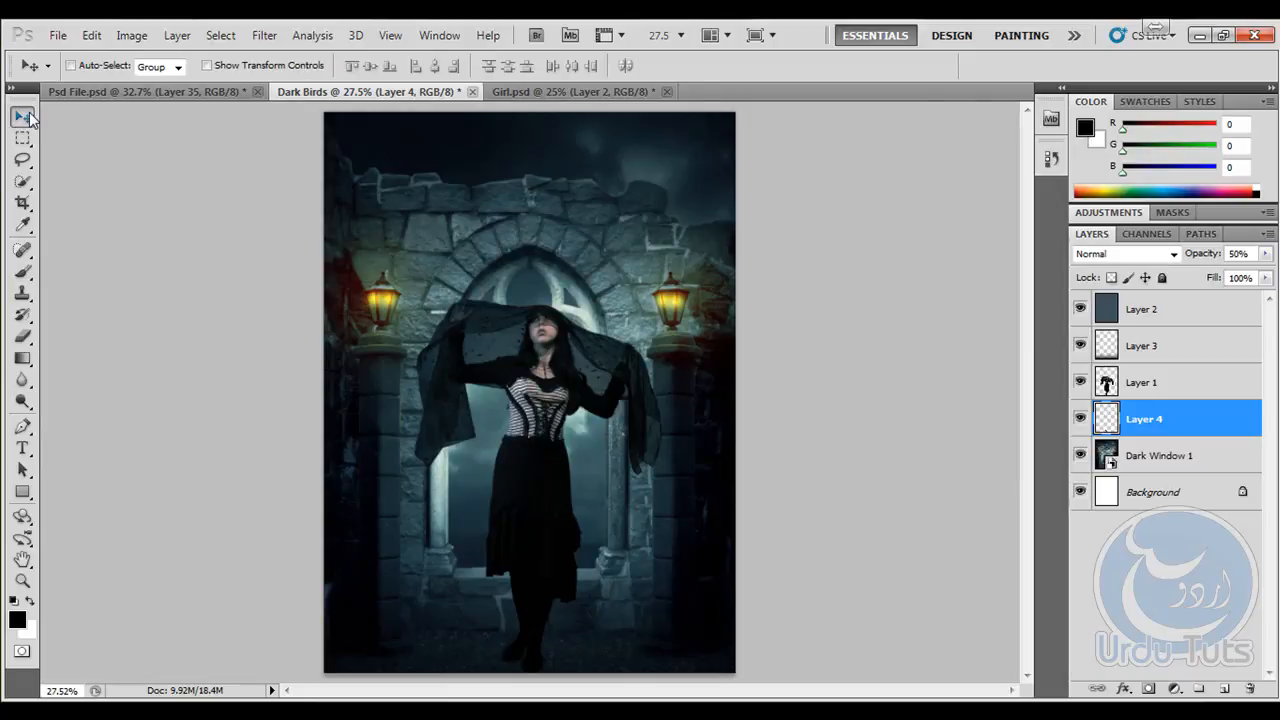
{"action": "key", "text": "ctrl+plus"}
{"action": "key", "text": "ctrl+plus"}
{"action": "key", "text": "ctrl+plus"}
{"action": "key", "text": "ctrl+plus"}
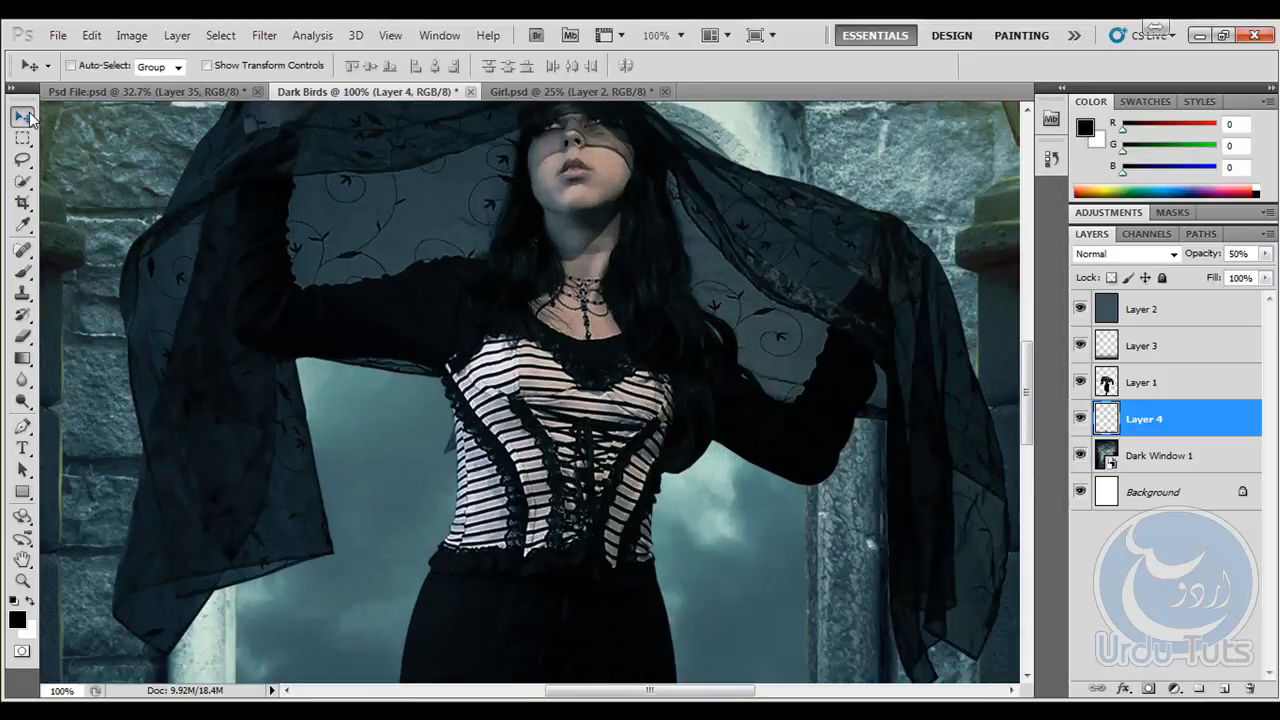
{"action": "left_click_drag", "start_coordinate": [421, 221], "coordinate": [410, 357]}
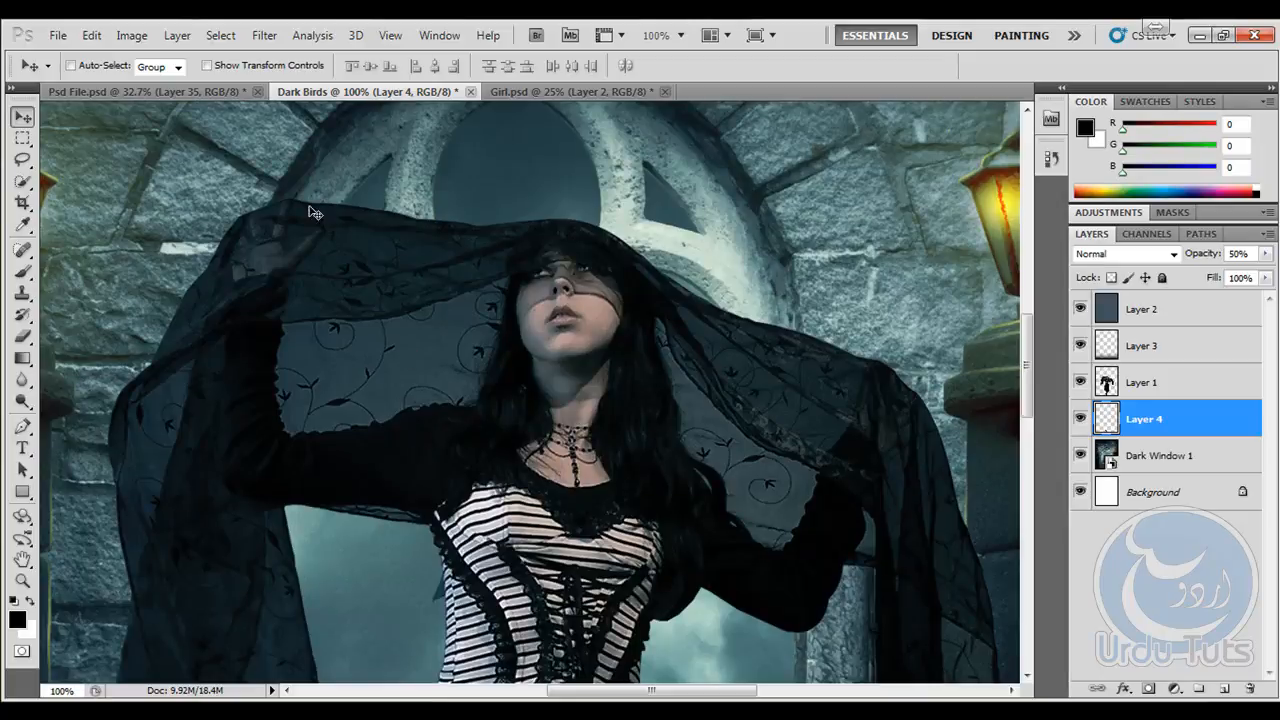
{"action": "left_click", "coordinate": [201, 88]}
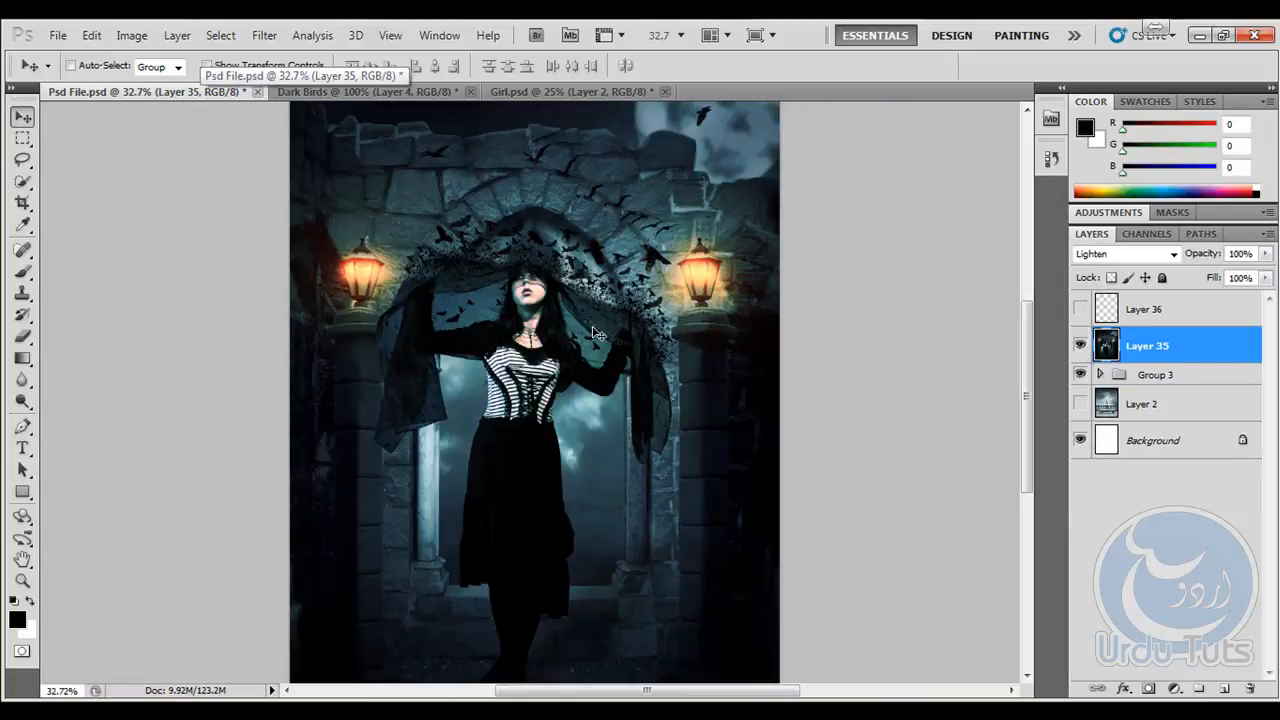
{"action": "key", "text": "ctrl+plus"}
{"action": "key", "text": "ctrl+plus"}
{"action": "key", "text": "ctrl+plus"}
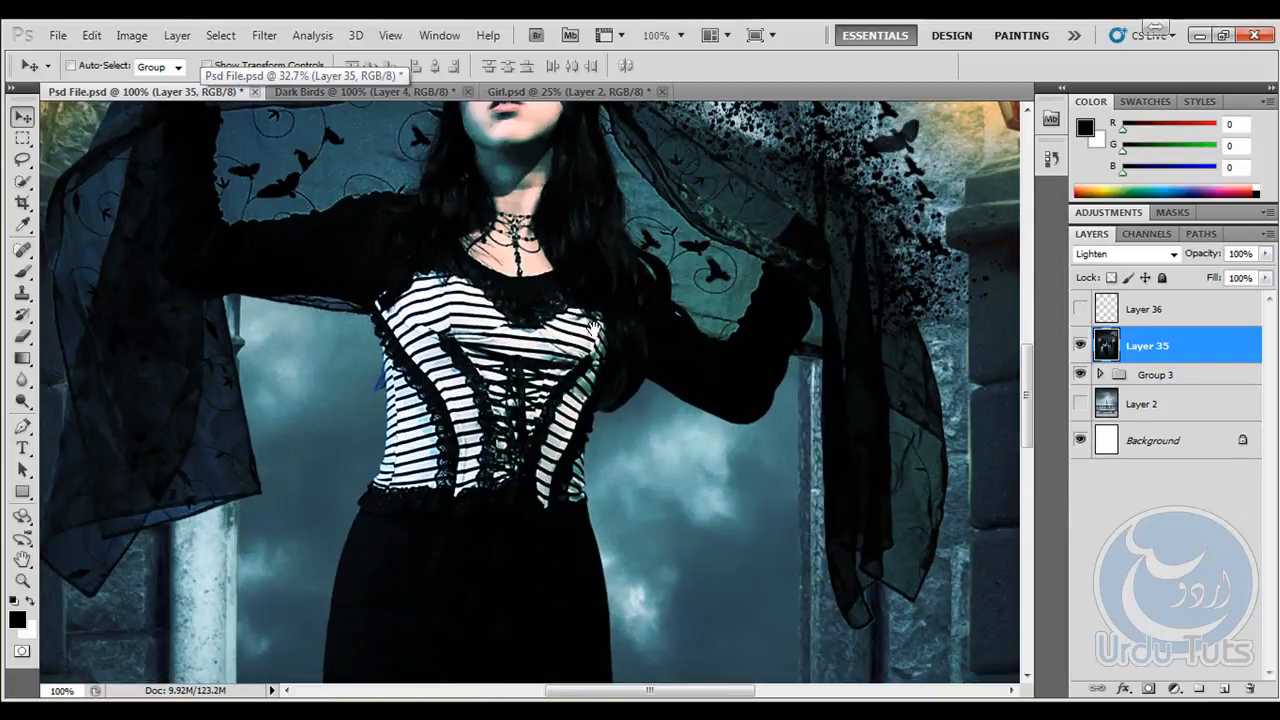
{"action": "left_click_drag", "start_coordinate": [628, 212], "coordinate": [722, 525]}
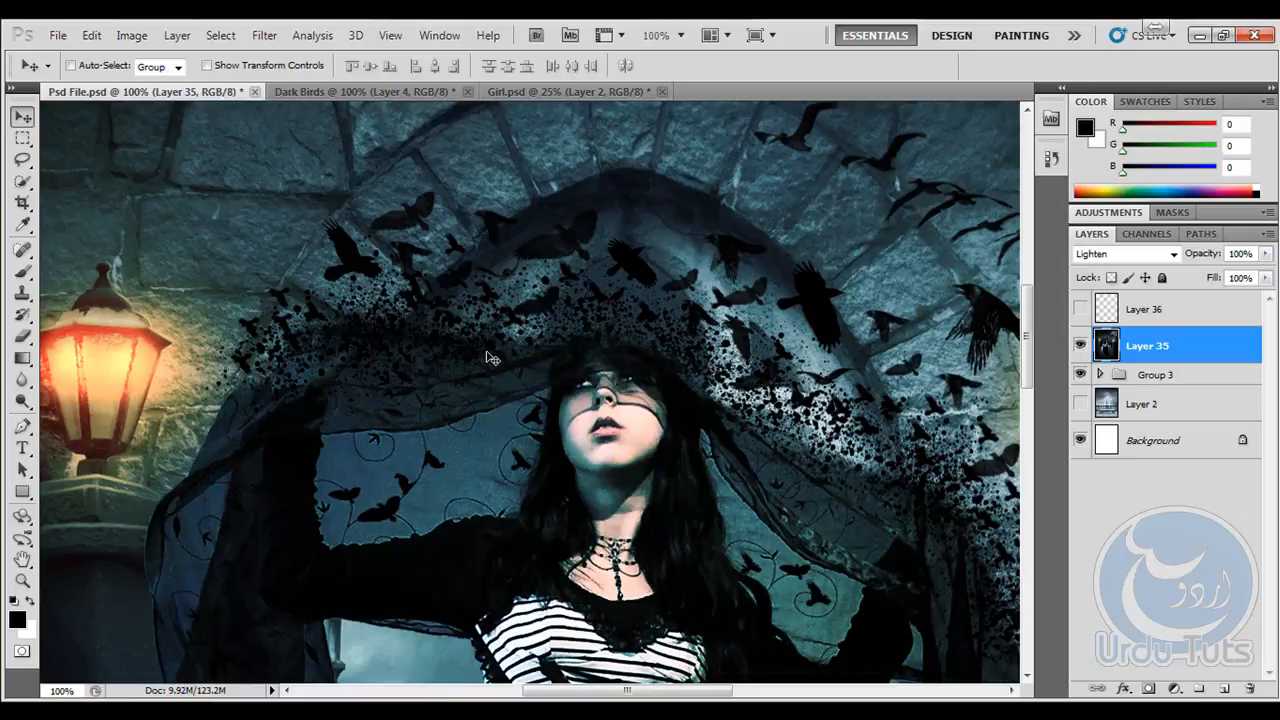
{"action": "key", "text": "ctrl+plus"}
{"action": "key", "text": "ctrl+plus"}
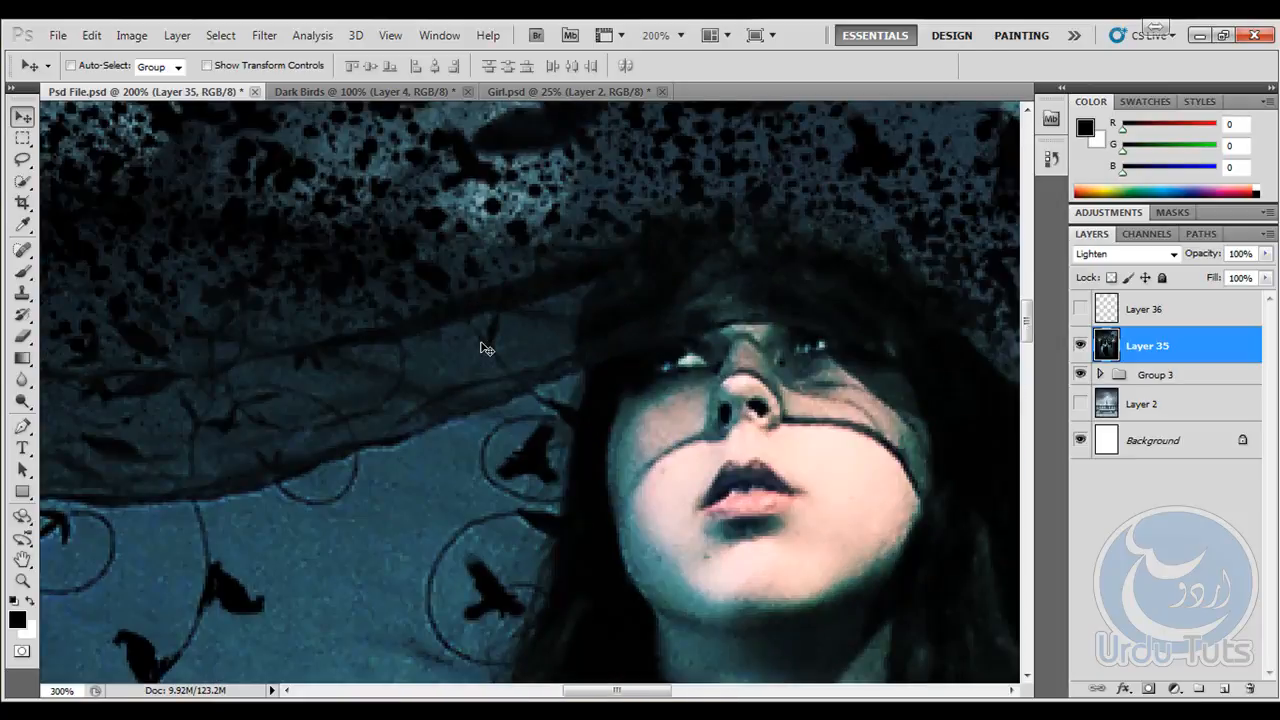
{"action": "left_click_drag", "start_coordinate": [331, 337], "coordinate": [583, 394]}
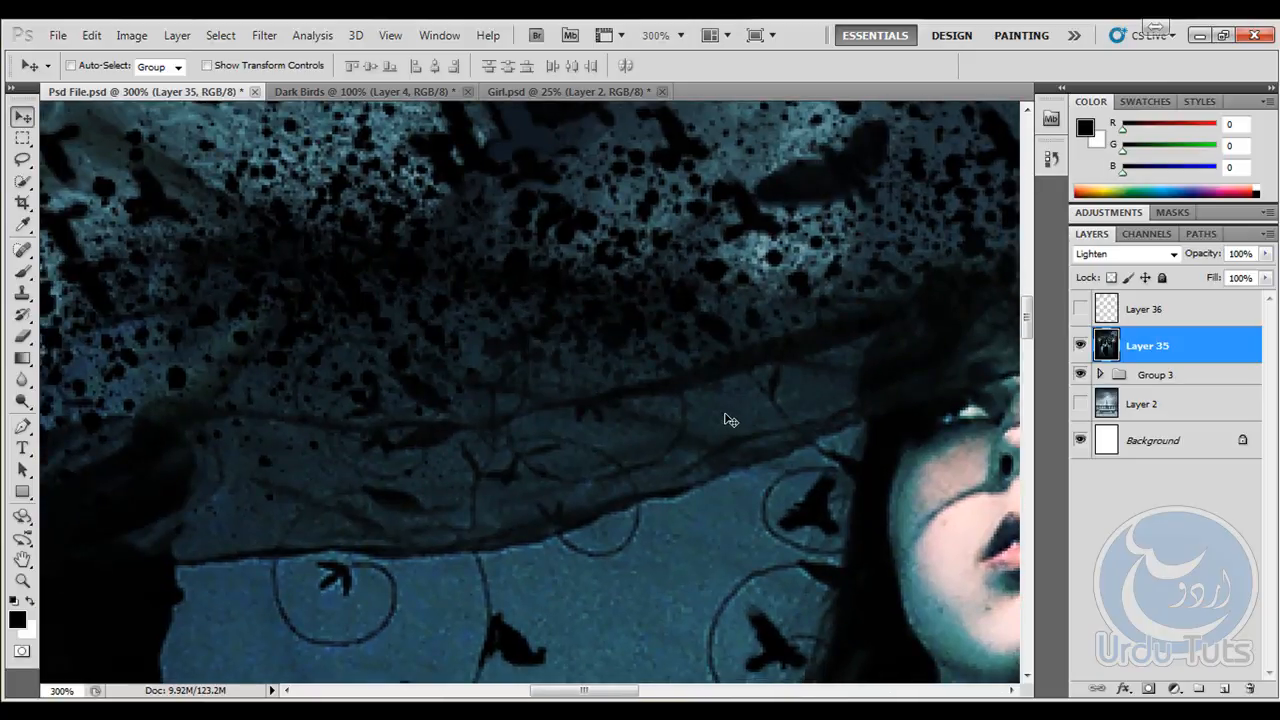
{"action": "left_click_drag", "start_coordinate": [765, 415], "coordinate": [800, 465]}
{"action": "left_click_drag", "start_coordinate": [470, 300], "coordinate": [960, 440]}
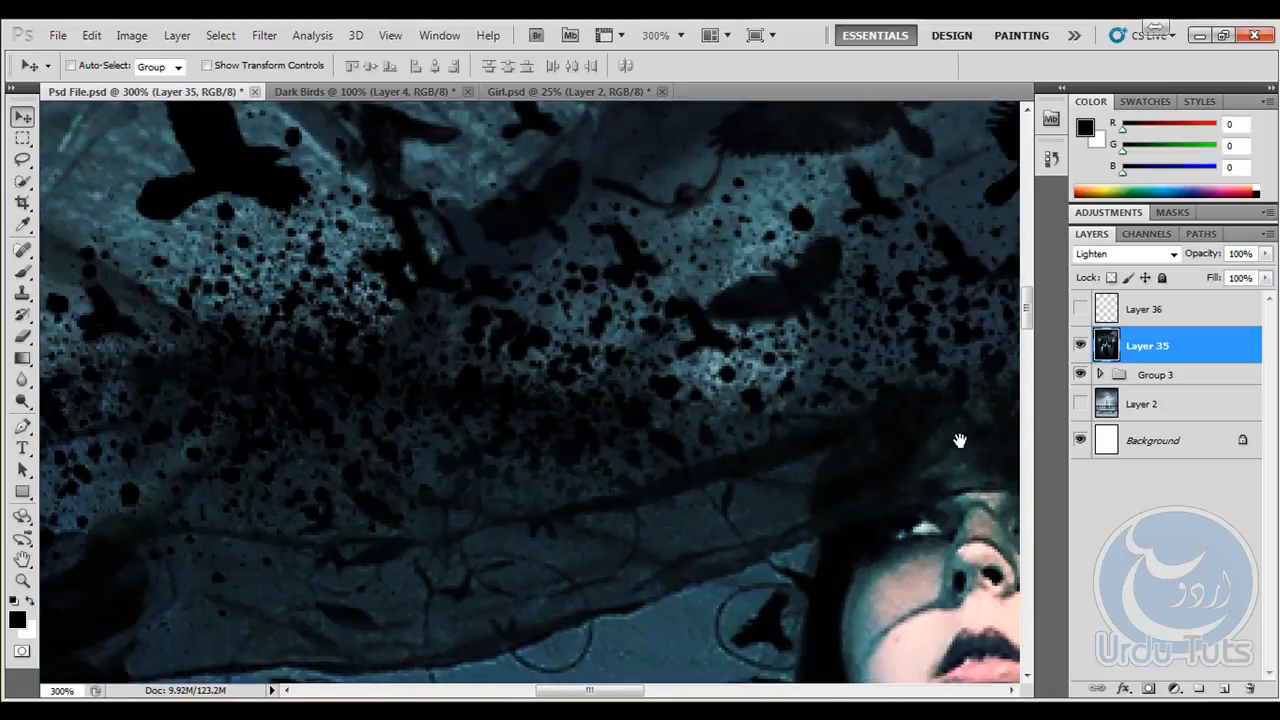
{"action": "left_click_drag", "start_coordinate": [335, 382], "coordinate": [354, 505]}
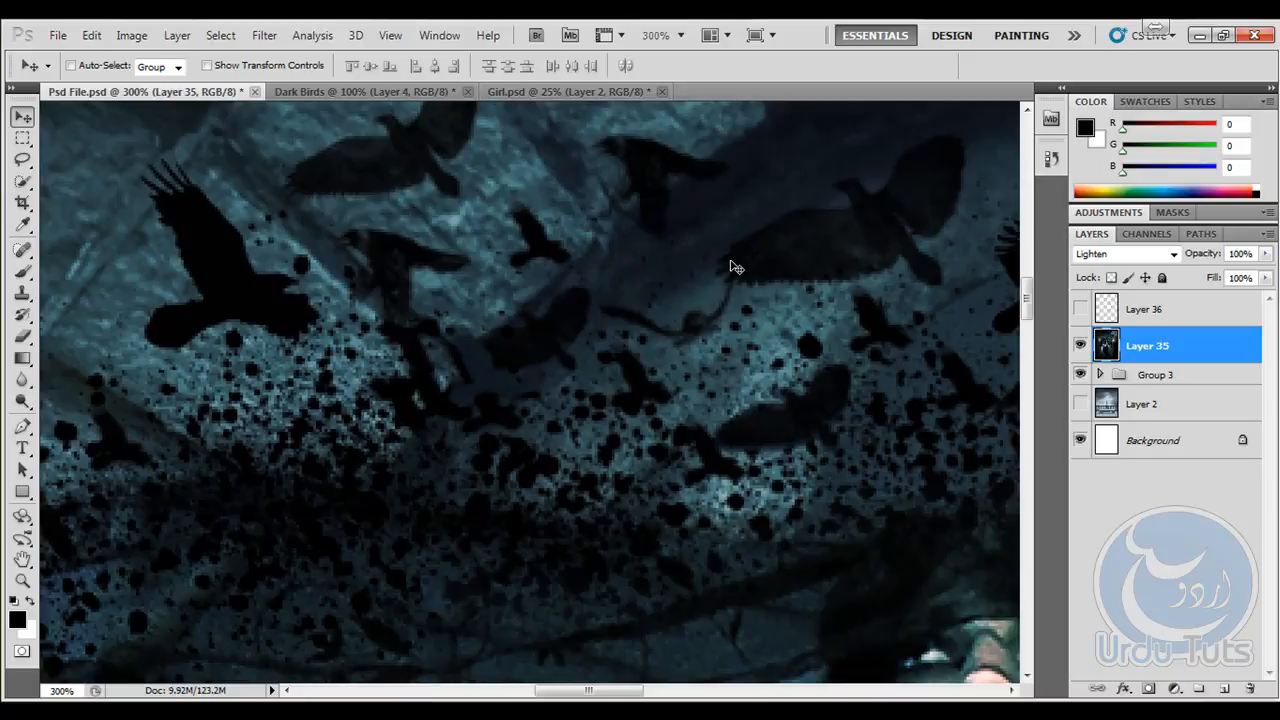
{"action": "key", "text": "ctrl+minus"}
{"action": "key", "text": "ctrl+minus"}
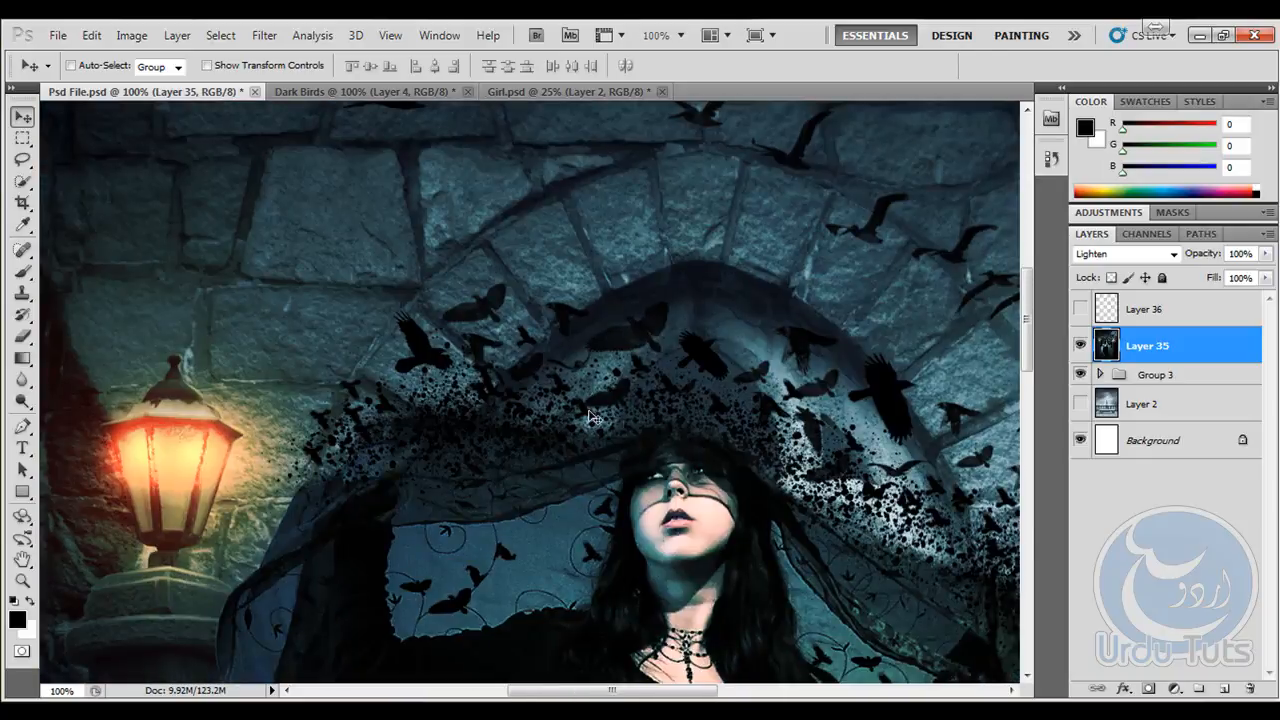
{"action": "left_click_drag", "start_coordinate": [804, 385], "coordinate": [543, 225]}
{"action": "left_click_drag", "start_coordinate": [840, 485], "coordinate": [785, 485]}
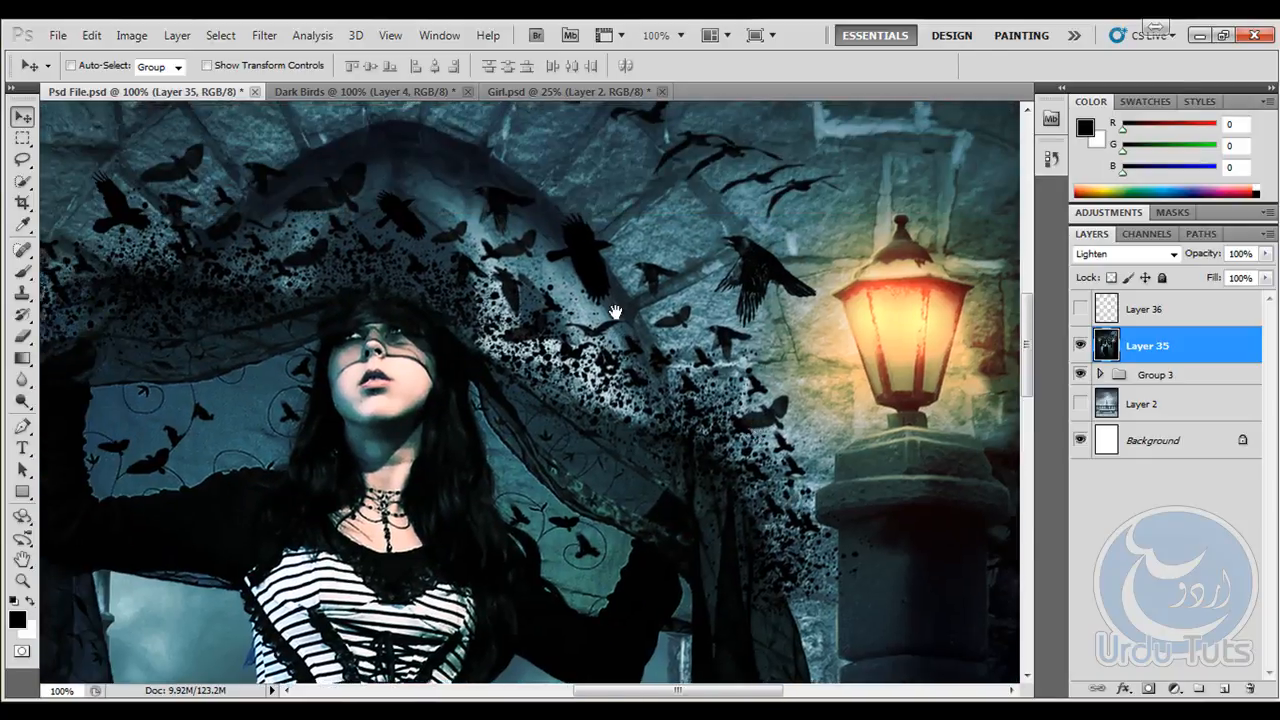
{"action": "left_click_drag", "start_coordinate": [614, 311], "coordinate": [691, 403]}
{"action": "left_click_drag", "start_coordinate": [483, 120], "coordinate": [496, 140]}
{"action": "left_click", "coordinate": [520, 92]}
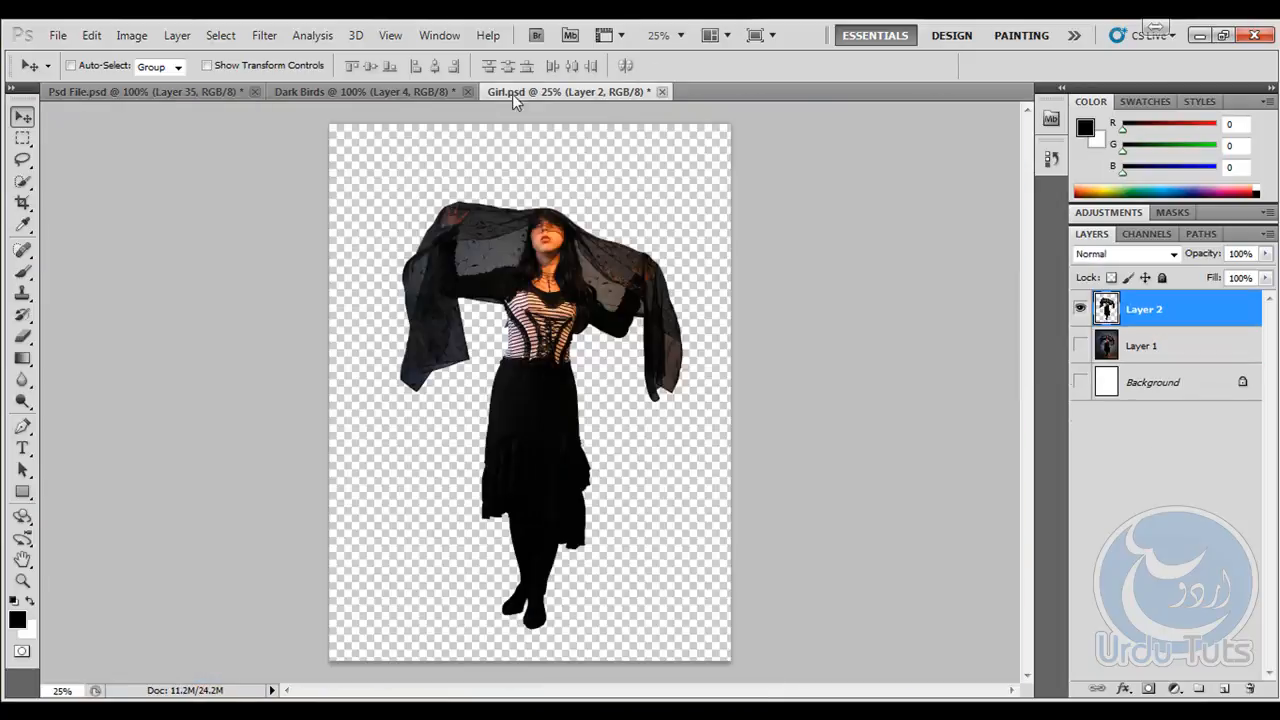
- Return to the Dark Birds document and replace the Brush tool's presets with the default brushes
{"action": "left_click", "coordinate": [323, 88]}
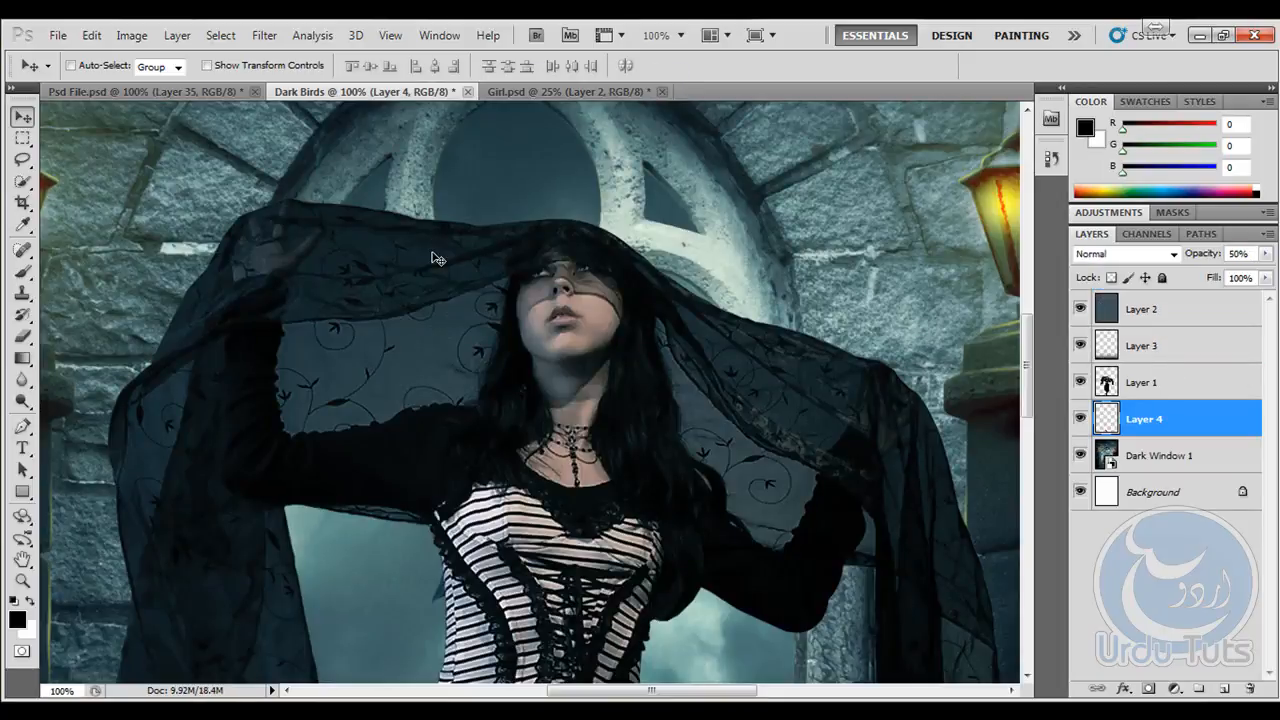
{"action": "key", "text": "ctrl+plus"}
{"action": "left_click_drag", "start_coordinate": [433, 253], "coordinate": [570, 360]}
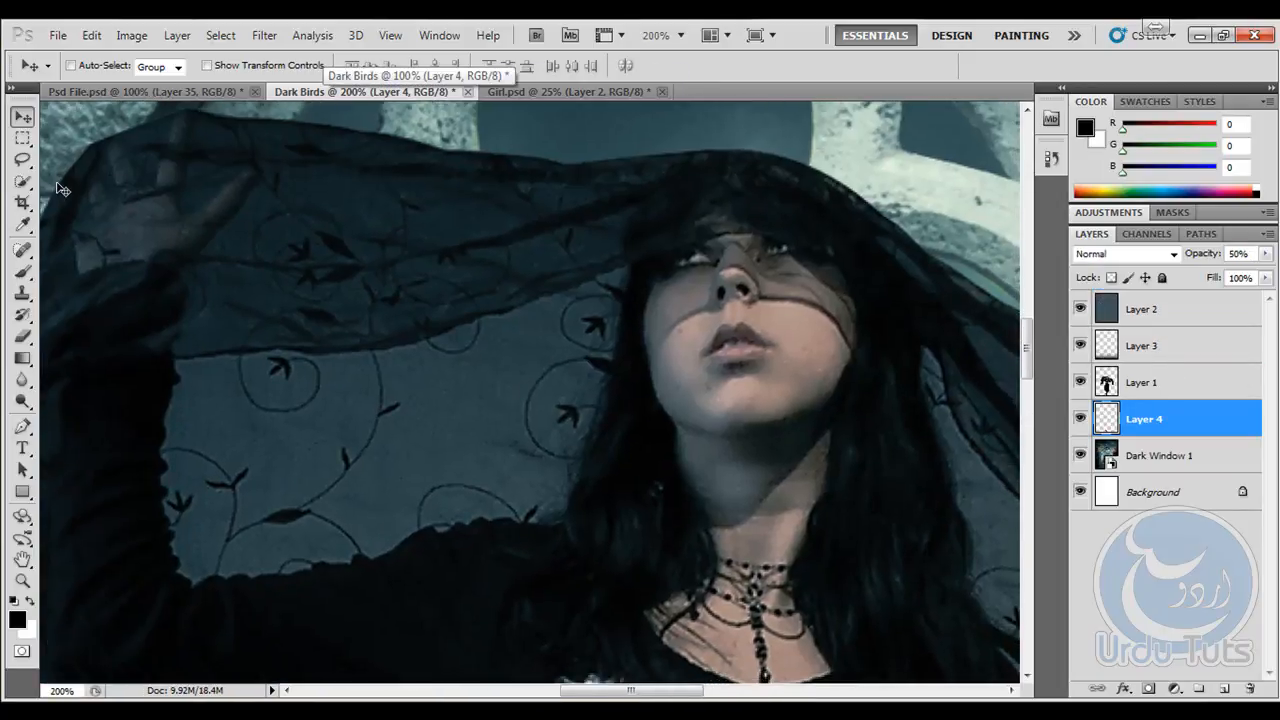
{"action": "left_click", "coordinate": [23, 271]}
{"action": "left_click", "coordinate": [96, 66]}
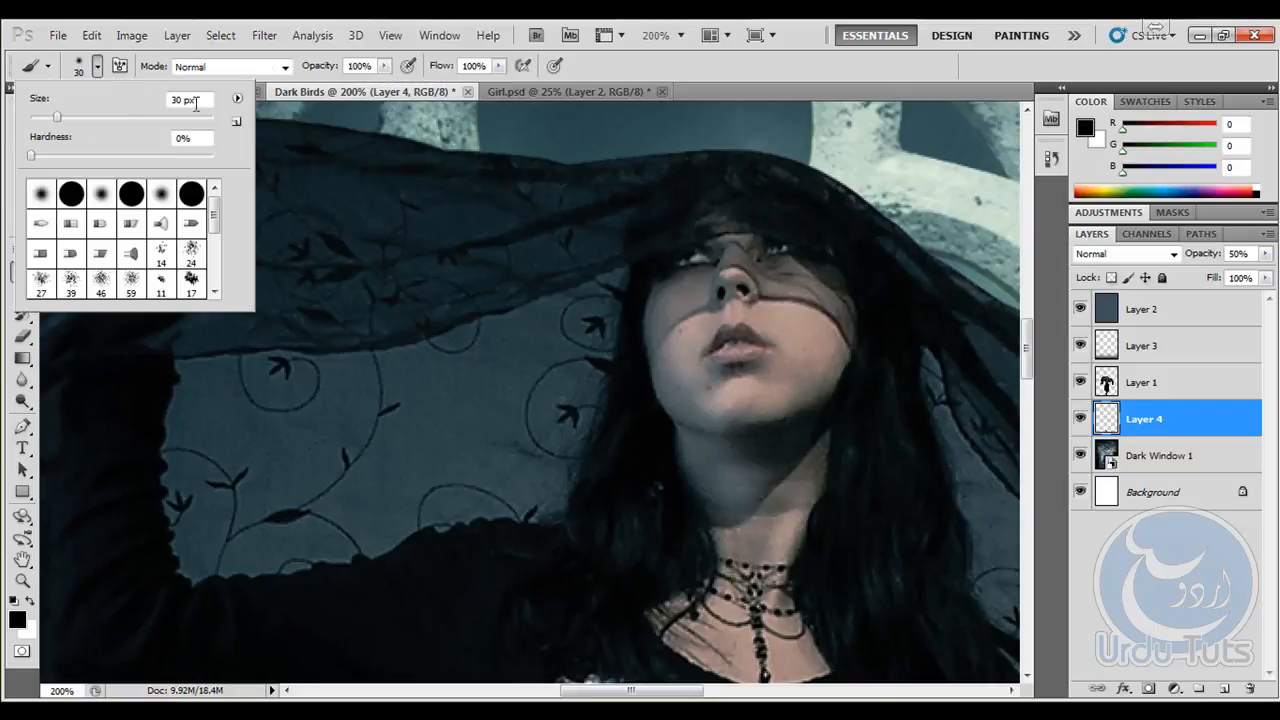
{"action": "left_click", "coordinate": [237, 98]}
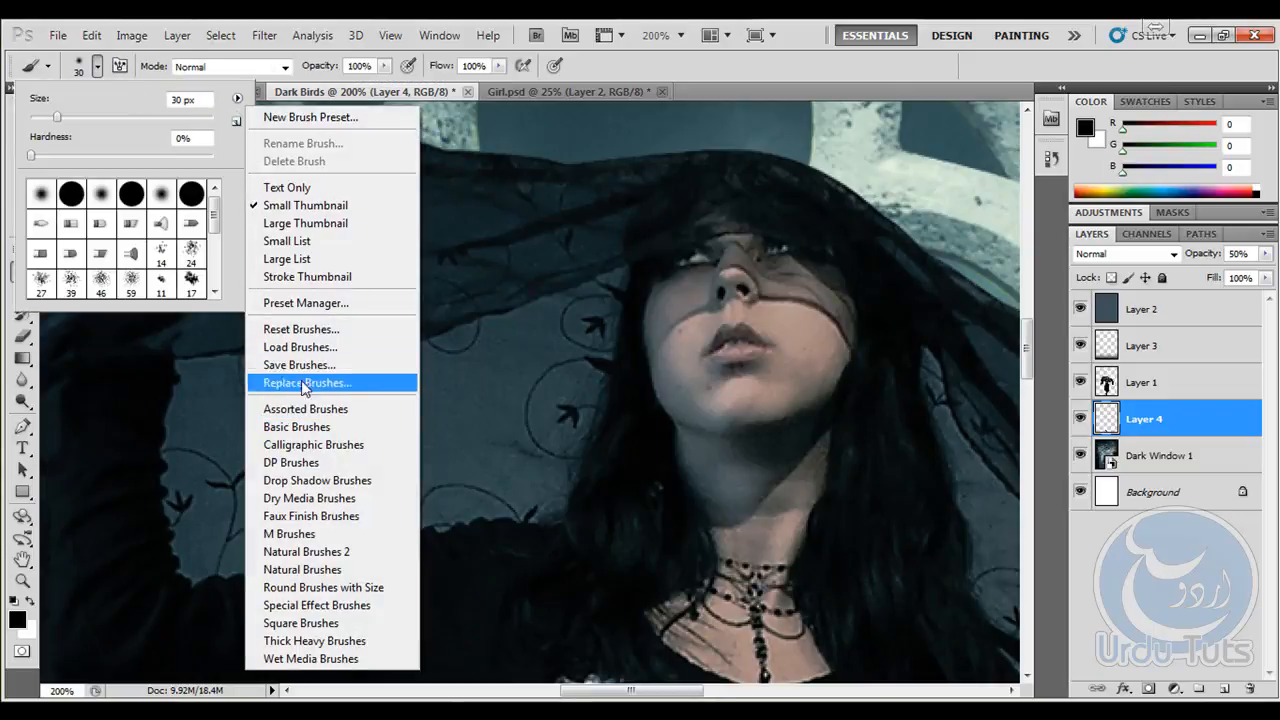
{"action": "left_click", "coordinate": [306, 330]}
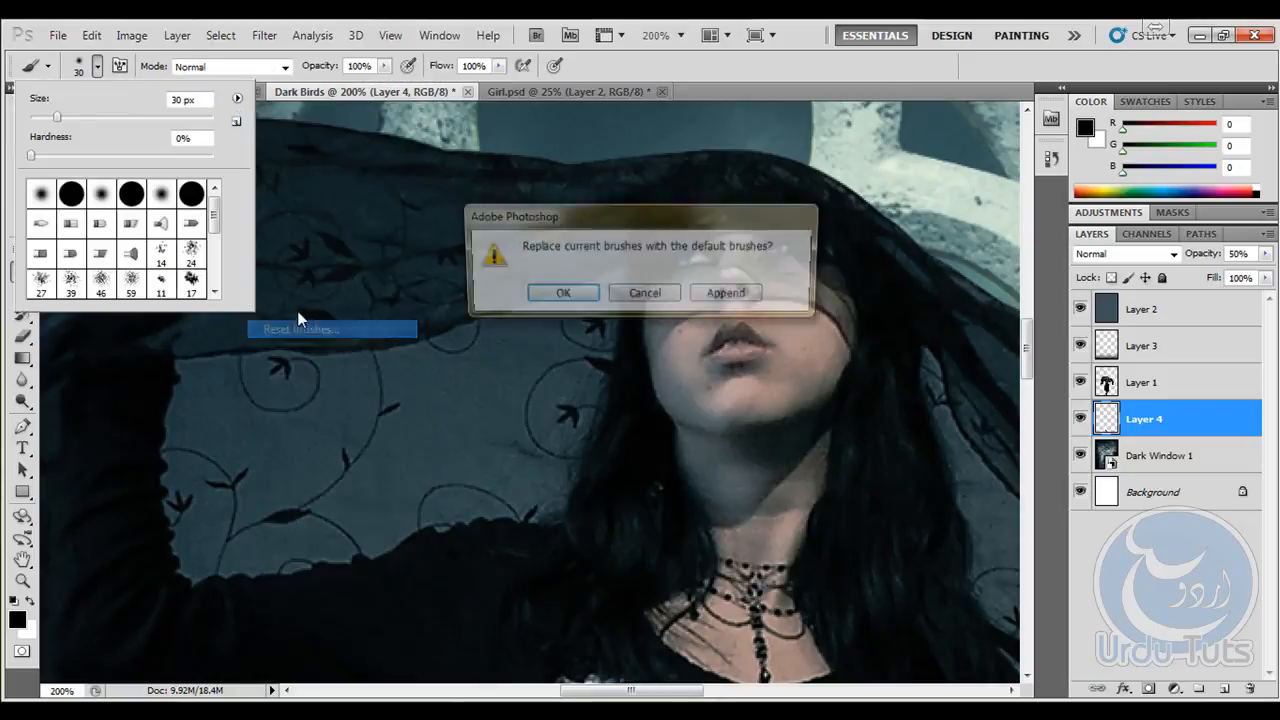
{"action": "left_click", "coordinate": [563, 296]}
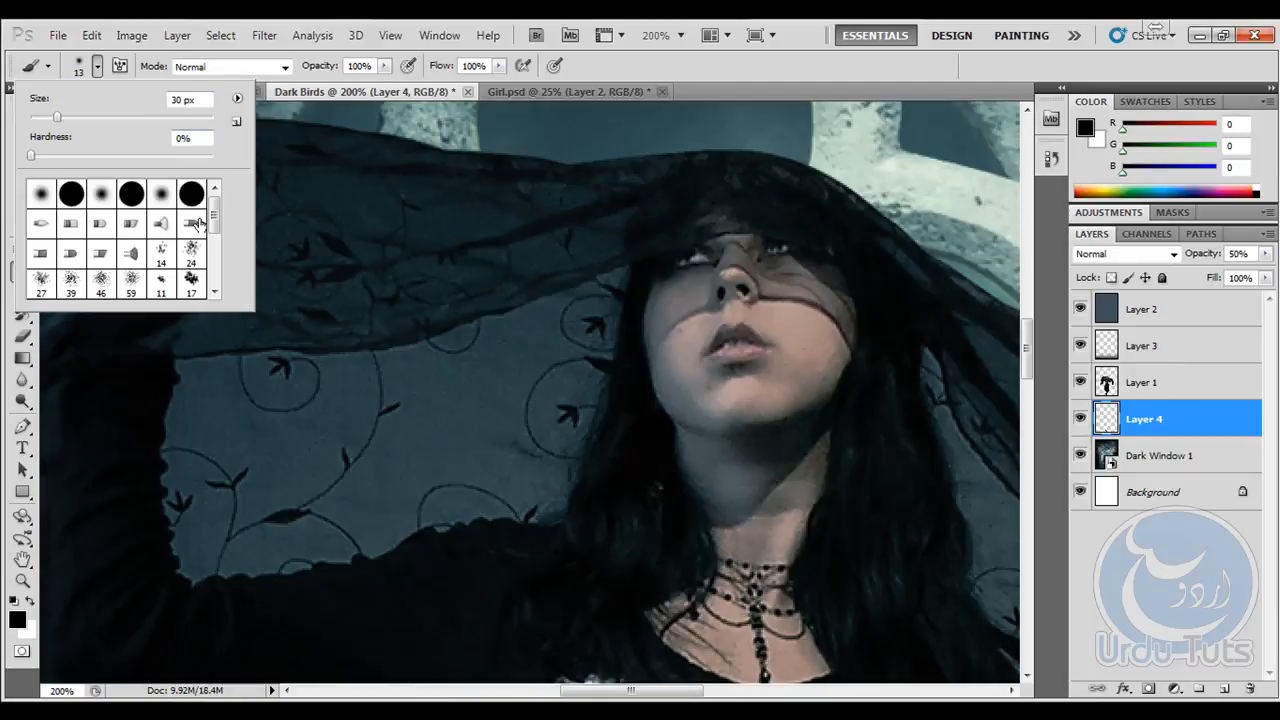
- Show the brush presets as large thumbnails and enlarge the preset picker
{"action": "scroll", "coordinate": [199, 222], "scroll_direction": "down", "scroll_amount": 5}
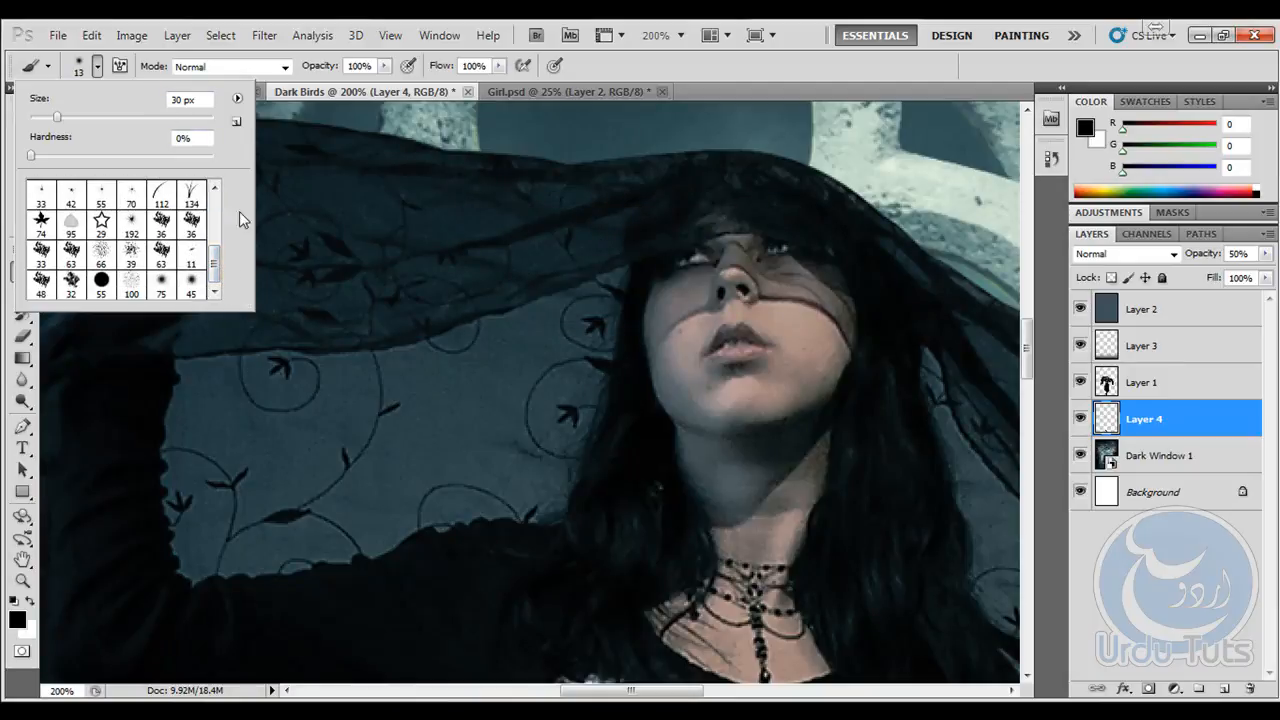
{"action": "left_click", "coordinate": [236, 100]}
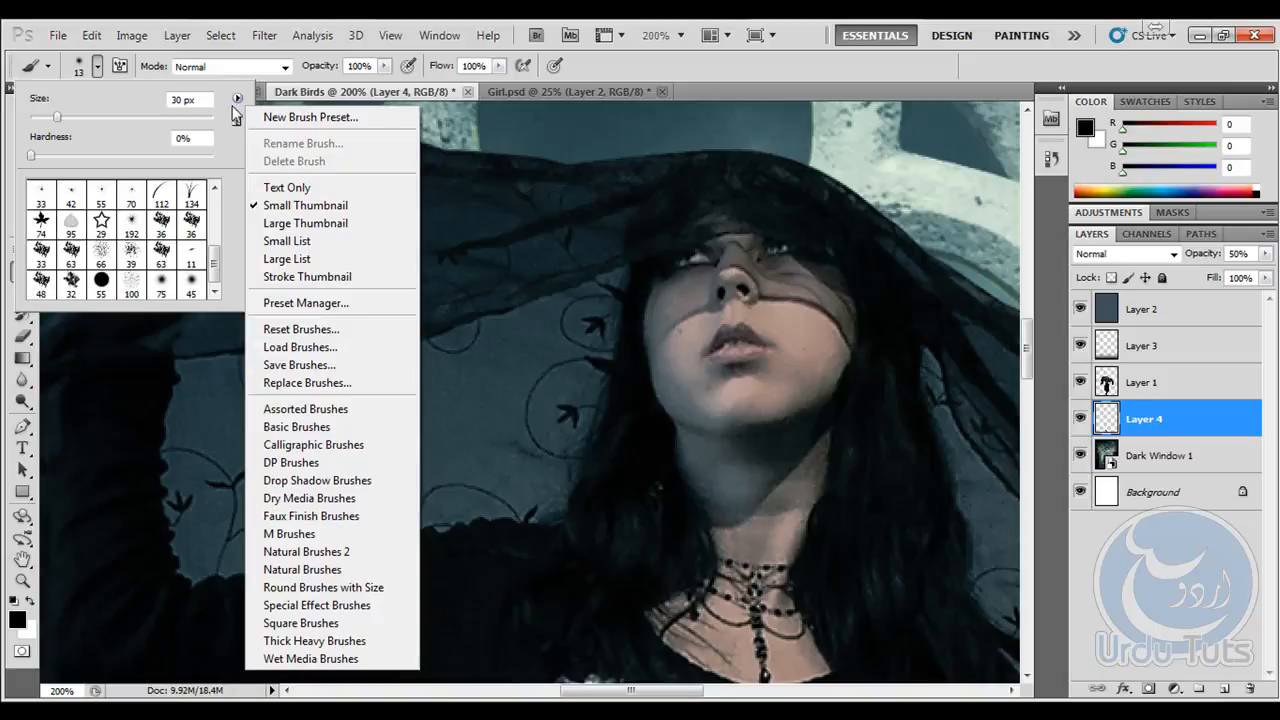
{"action": "left_click", "coordinate": [320, 223]}
{"action": "left_click_drag", "start_coordinate": [243, 303], "coordinate": [466, 484]}
{"action": "left_click_drag", "start_coordinate": [443, 343], "coordinate": [443, 390]}
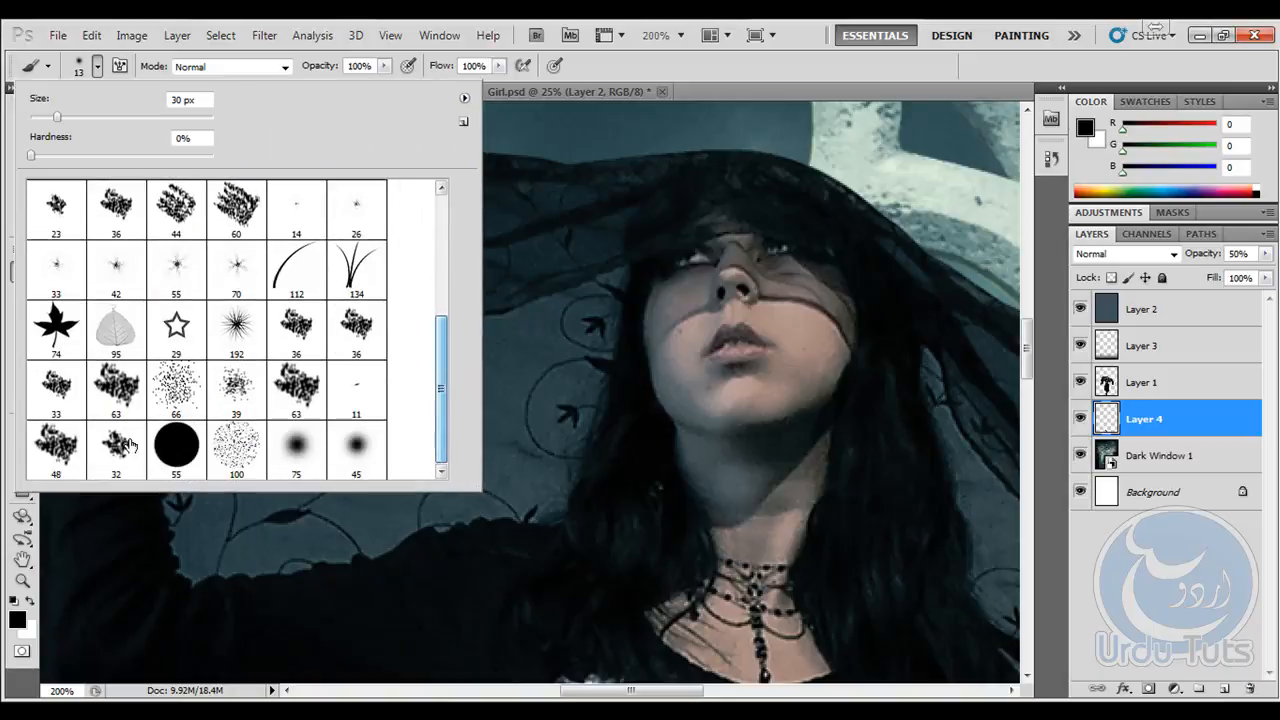
- Switch to Windows Explorer and open the Random_Splatter_Brushes_PS7 file from the Brushes folder in Project Files
{"action": "key", "text": "alt+Tab"}
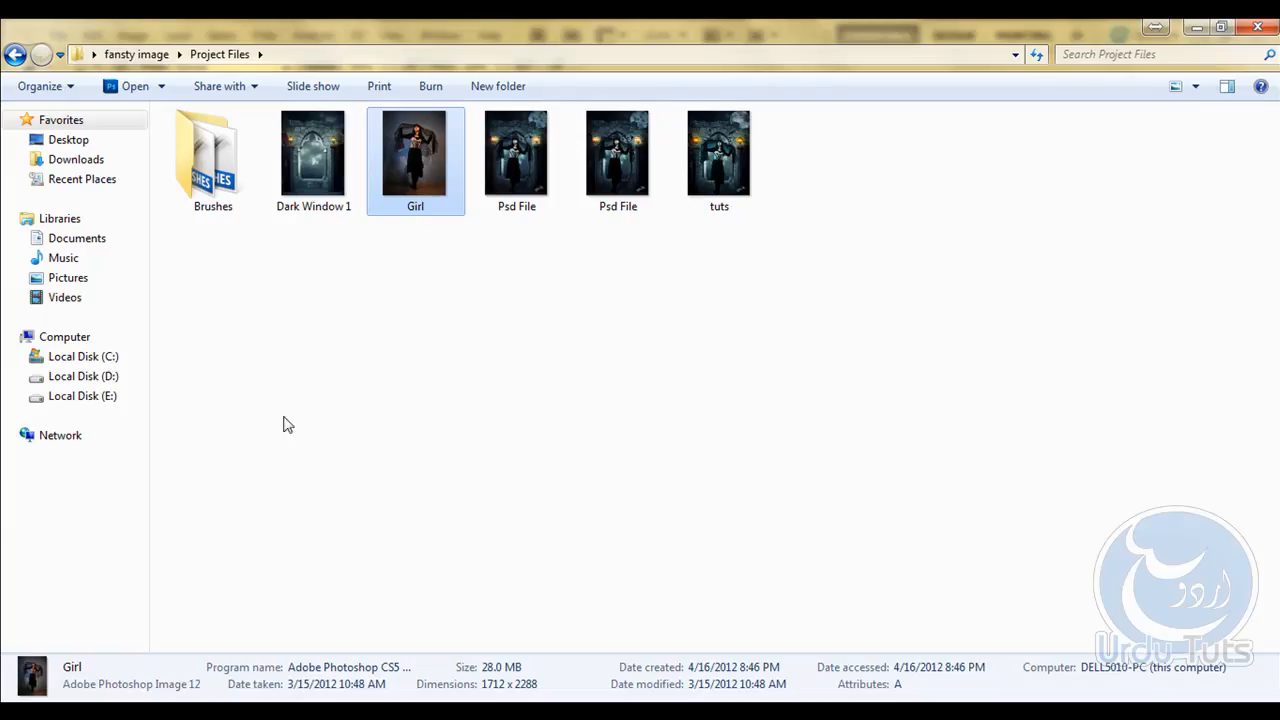
{"action": "left_click", "coordinate": [604, 371]}
{"action": "left_click", "coordinate": [217, 153]}
{"action": "double_click", "coordinate": [220, 160]}
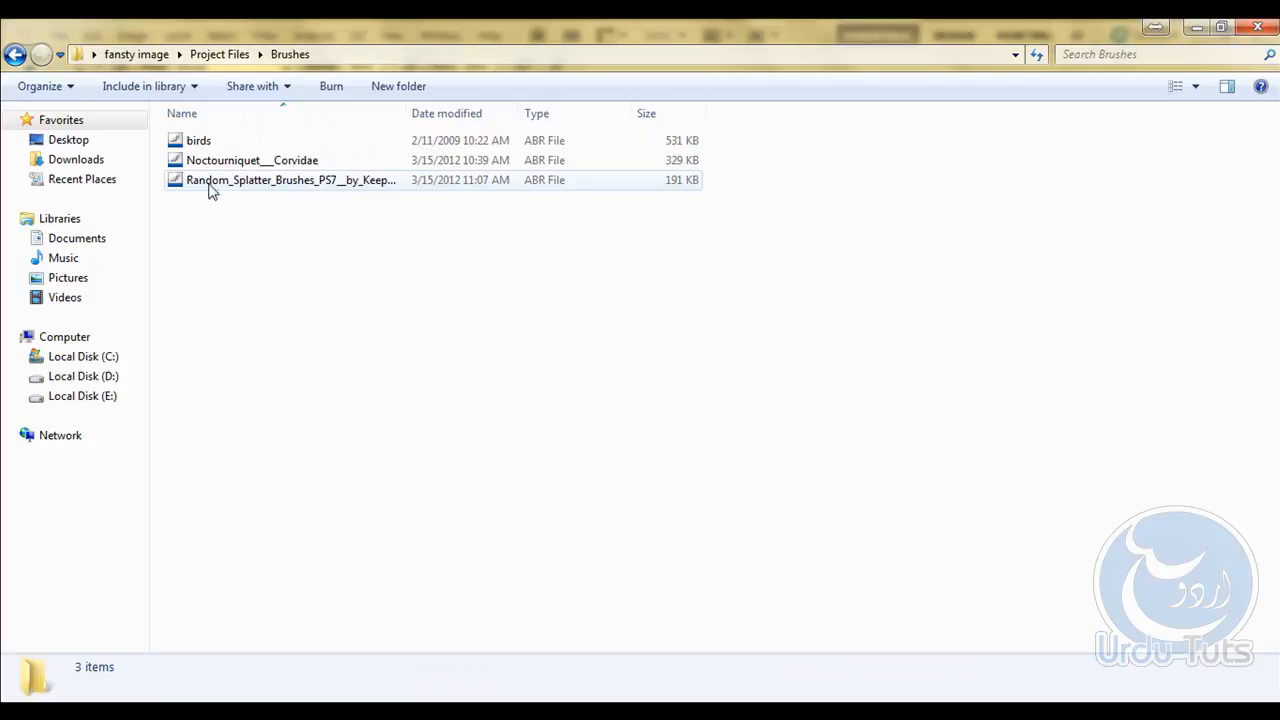
{"action": "double_click", "coordinate": [276, 186]}
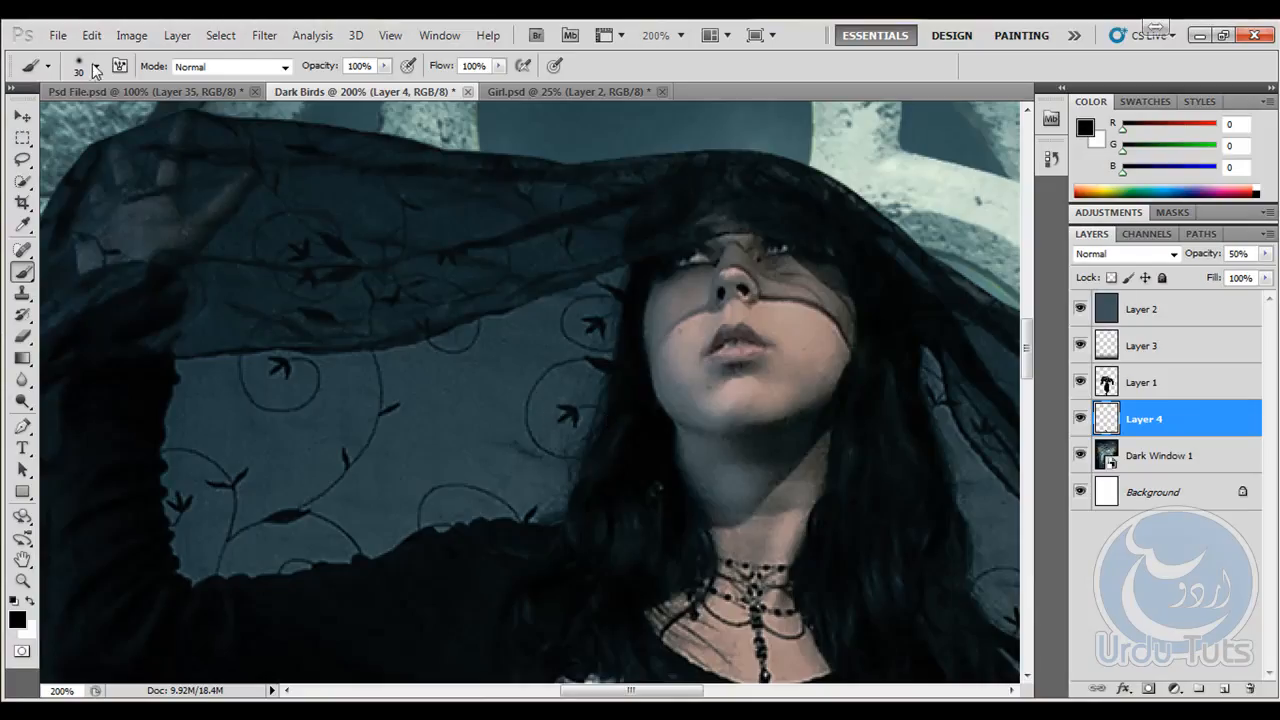
- Load the Random_Splatter_Brushes_PS7 brush file from the Brushes folder into the Brush tool's presets
{"action": "left_click", "coordinate": [95, 69]}
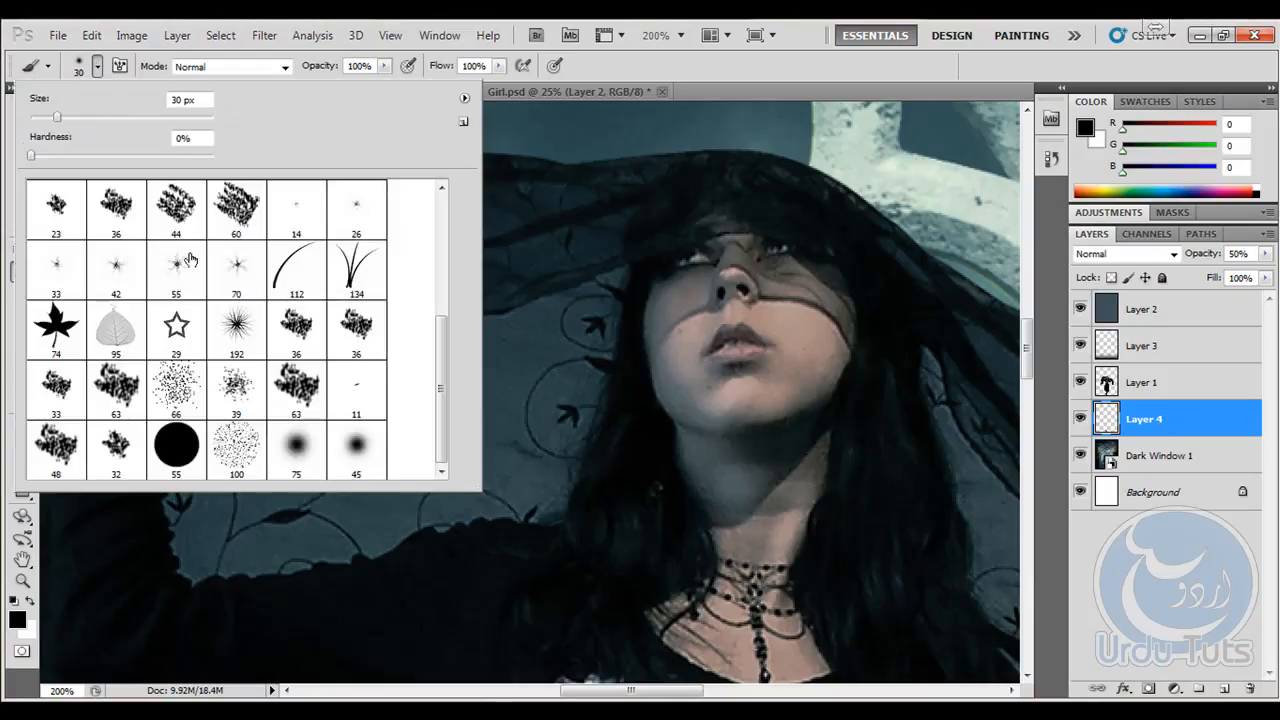
{"action": "mouse_move", "coordinate": [440, 426]}
{"action": "left_mouse_down"}
{"action": "mouse_move", "coordinate": [449, 307]}
{"action": "mouse_move", "coordinate": [437, 457]}
{"action": "mouse_move", "coordinate": [420, 229]}
{"action": "mouse_move", "coordinate": [442, 270]}
{"action": "mouse_move", "coordinate": [441, 248]}
{"action": "left_mouse_up"}
{"action": "left_click", "coordinate": [464, 98]}
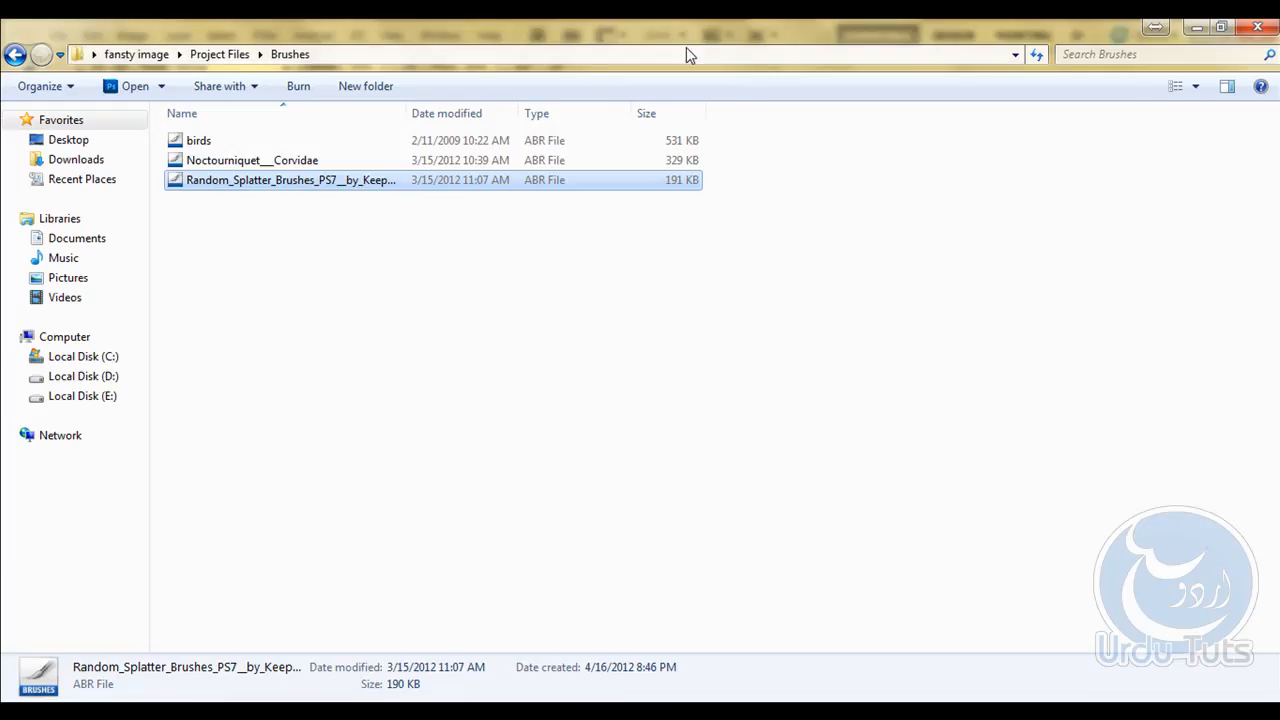
{"action": "left_click", "coordinate": [686, 56]}
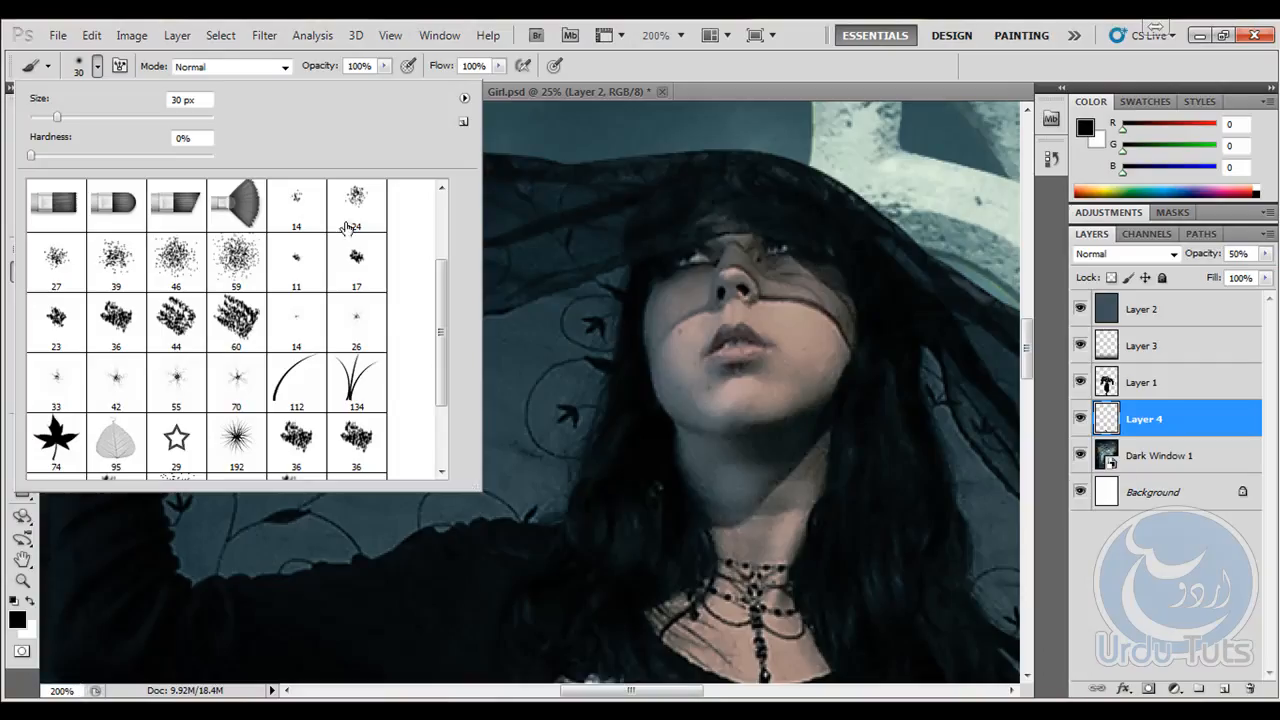
{"action": "left_click", "coordinate": [463, 99]}
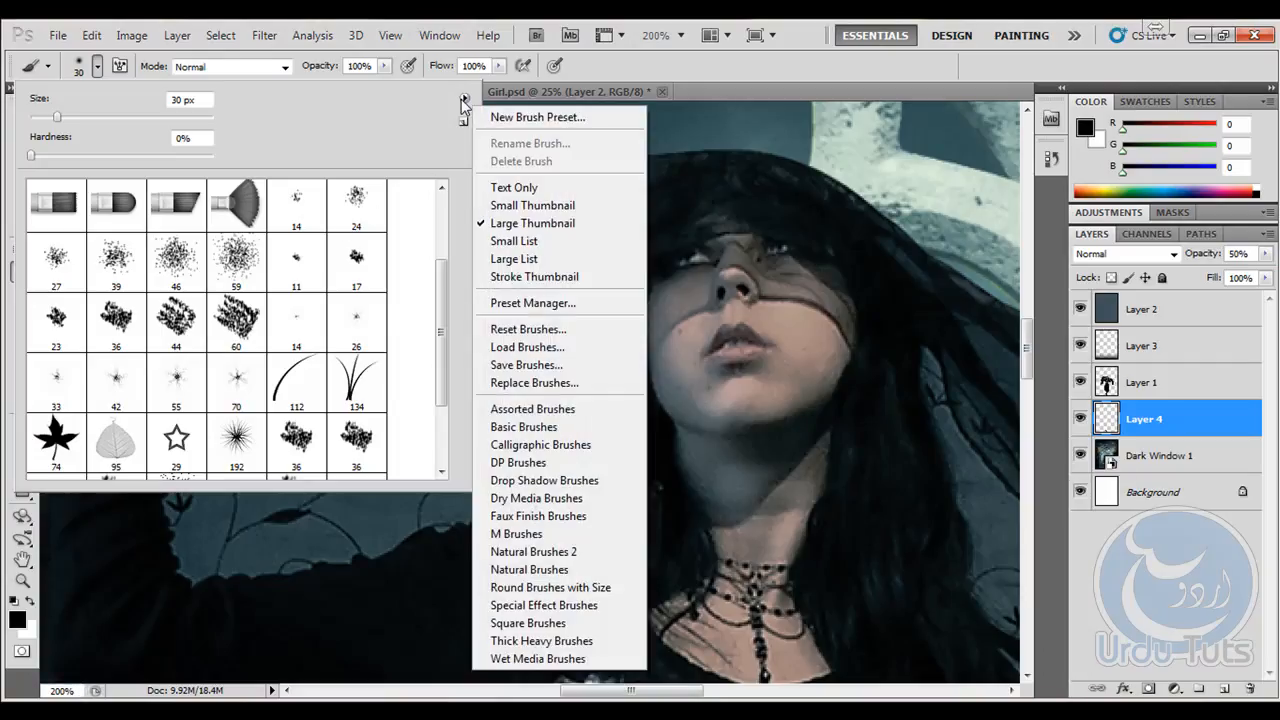
{"action": "left_click", "coordinate": [524, 347]}
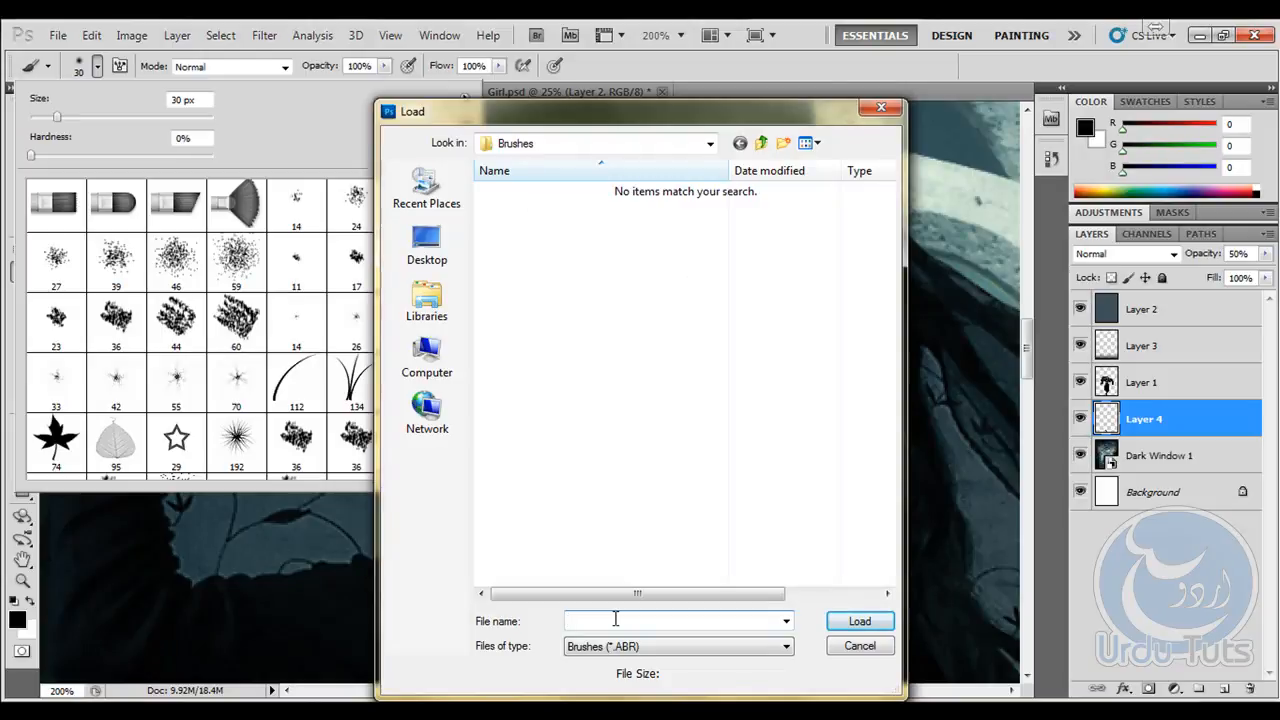
{"action": "key", "text": "ctrl+v"}
{"action": "key", "text": "Return"}
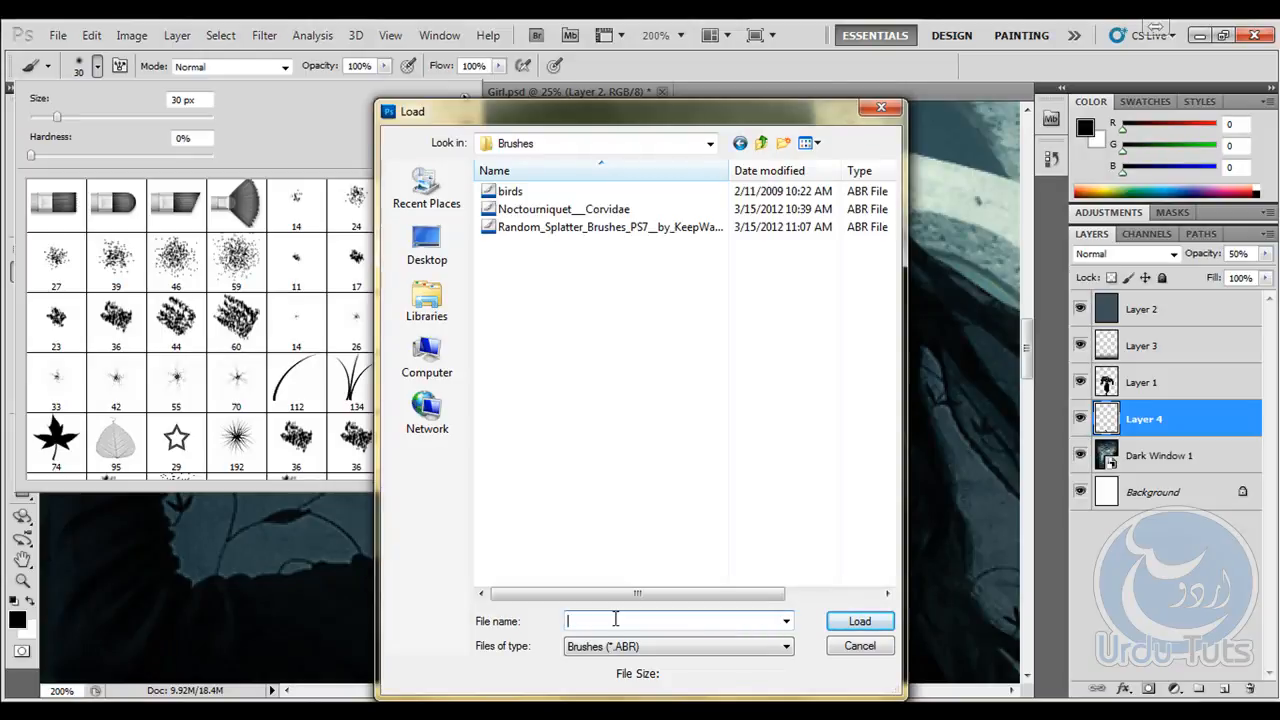
{"action": "double_click", "coordinate": [557, 224]}
{"action": "left_click_drag", "start_coordinate": [438, 289], "coordinate": [447, 395]}
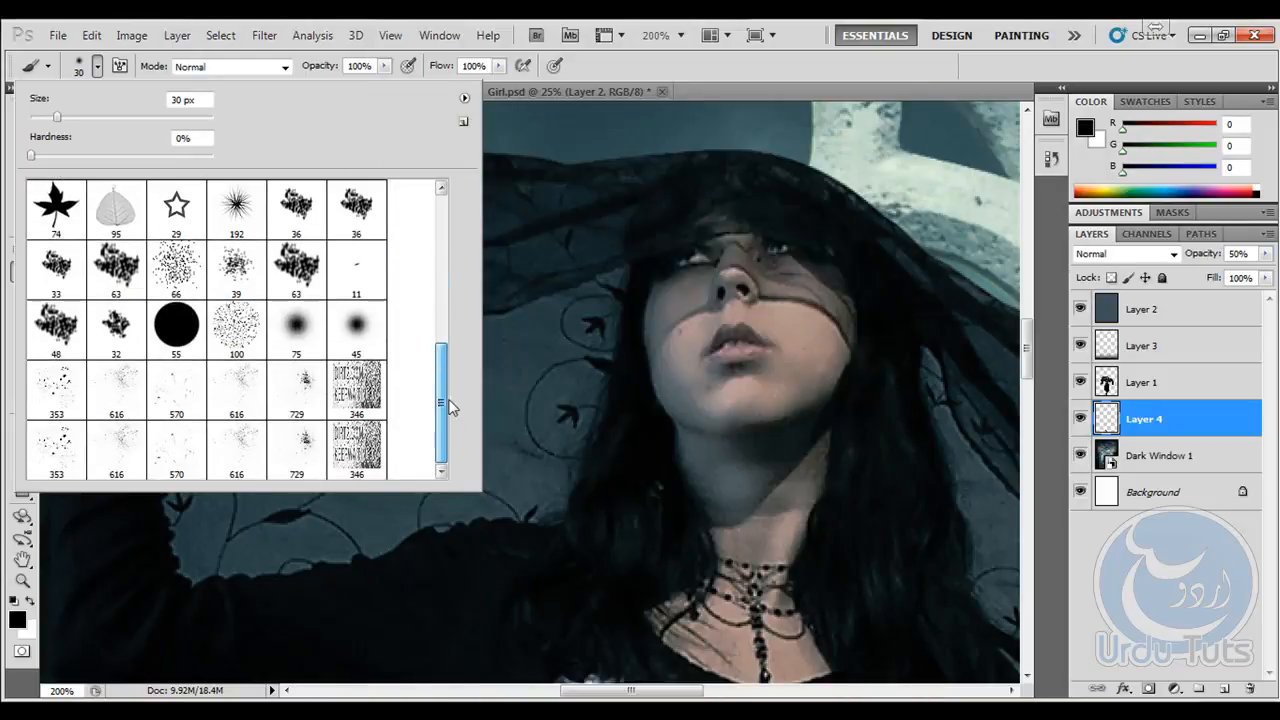
- Choose the 353 px splatter brush and reduce its size to 250 px
{"action": "left_click", "coordinate": [60, 390]}
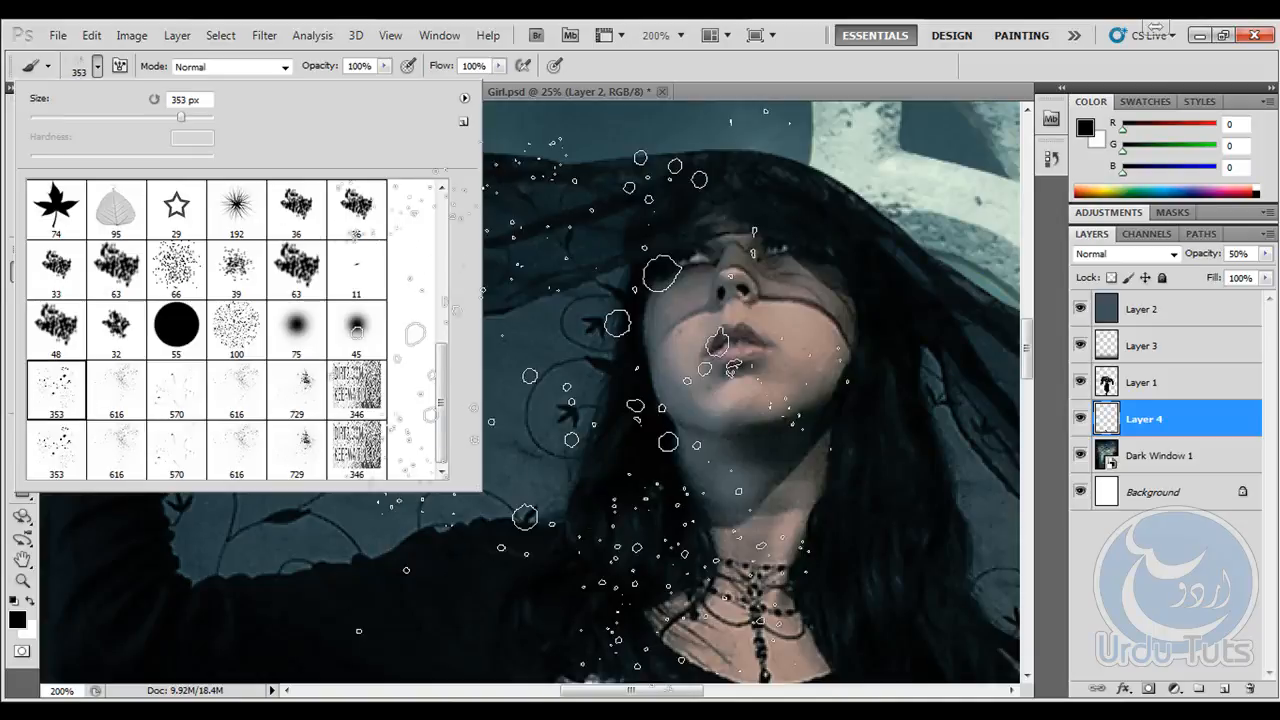
{"action": "left_click", "coordinate": [735, 63]}
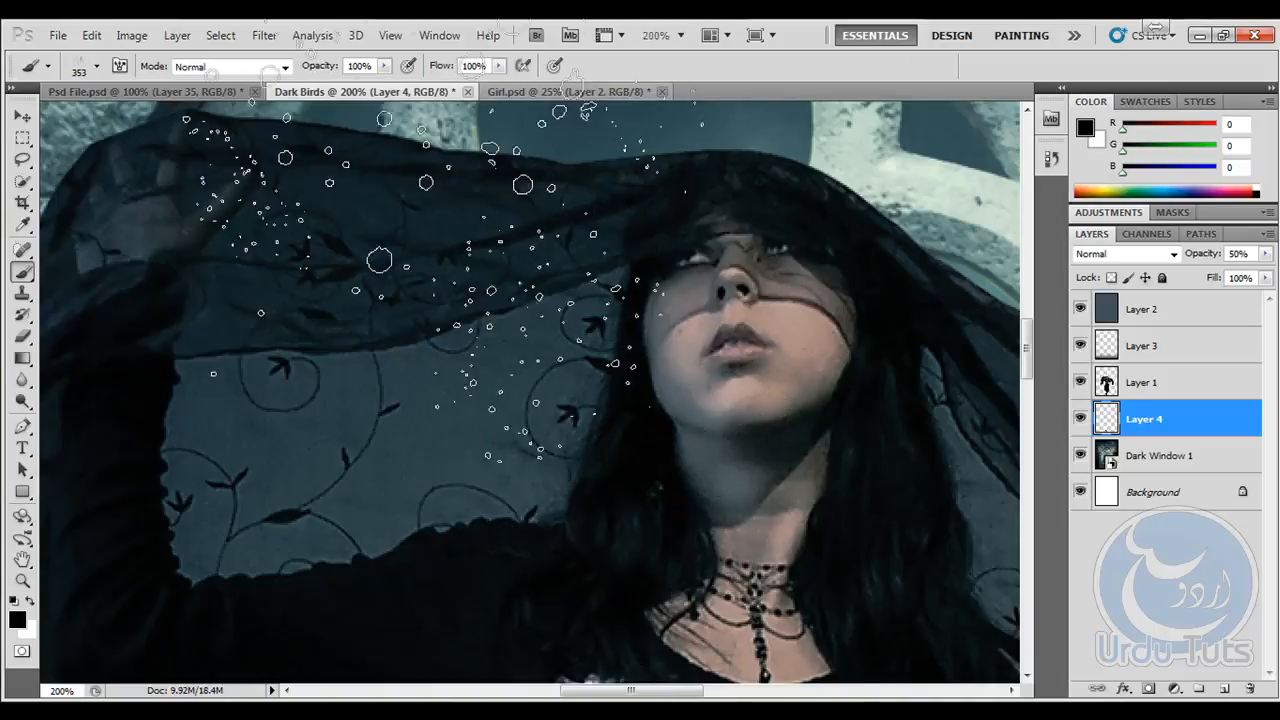
{"action": "left_click", "coordinate": [22, 116]}
{"action": "left_click", "coordinate": [23, 270]}
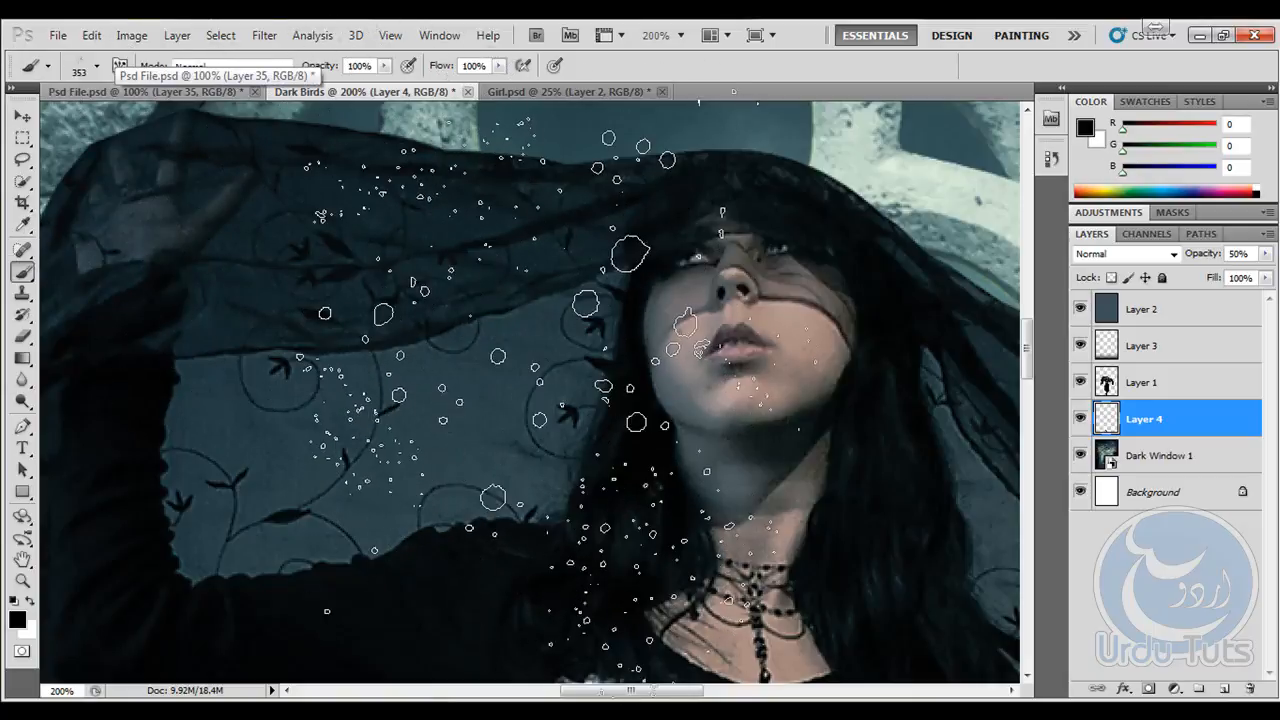
{"action": "key", "text": "bracketleft"}
{"action": "key", "text": "bracketleft"}
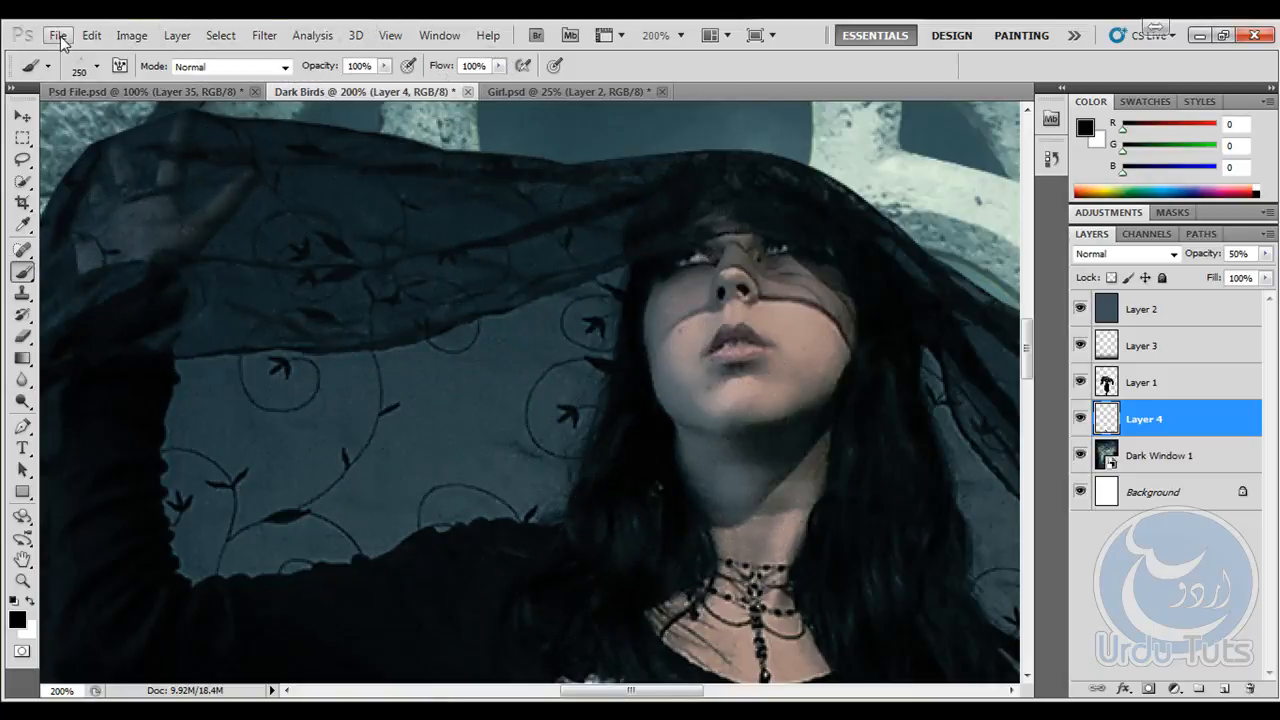
- Create a new blank white document and add an empty layer above its background
{"action": "left_click", "coordinate": [58, 35]}
{"action": "key", "text": "Escape"}
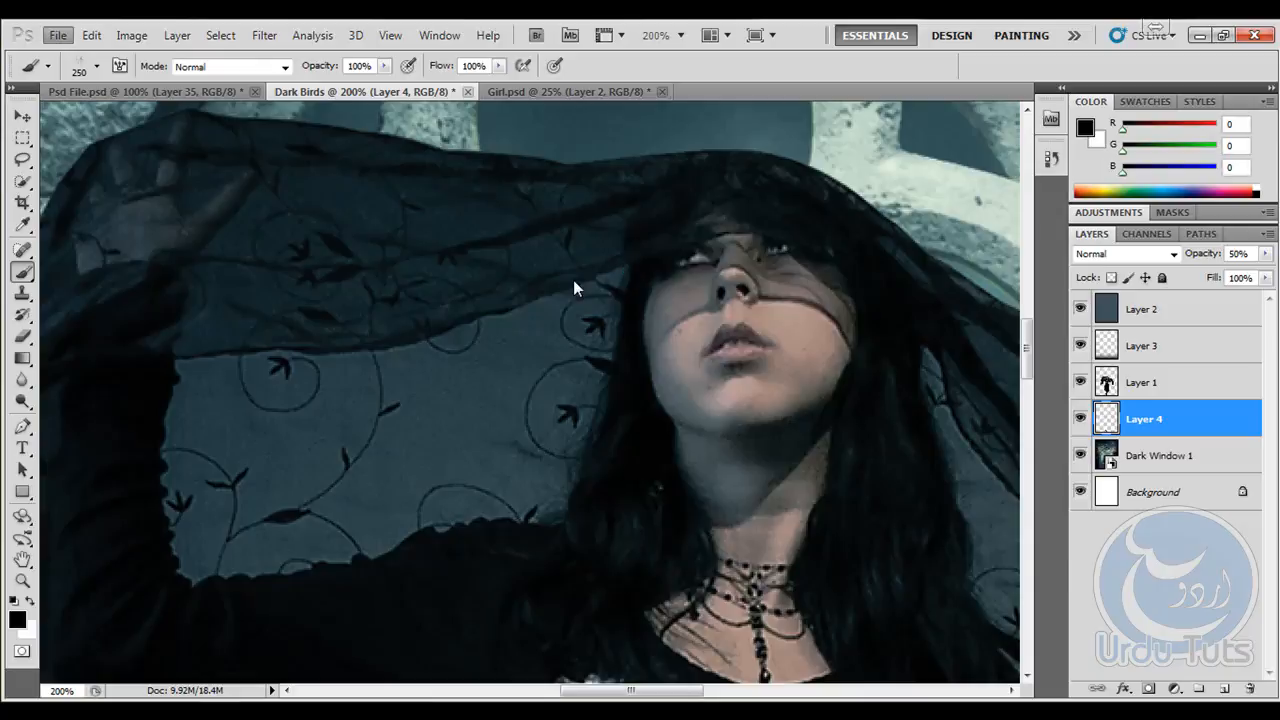
{"action": "key", "text": "ctrl+n"}
{"action": "left_click", "coordinate": [1046, 308]}
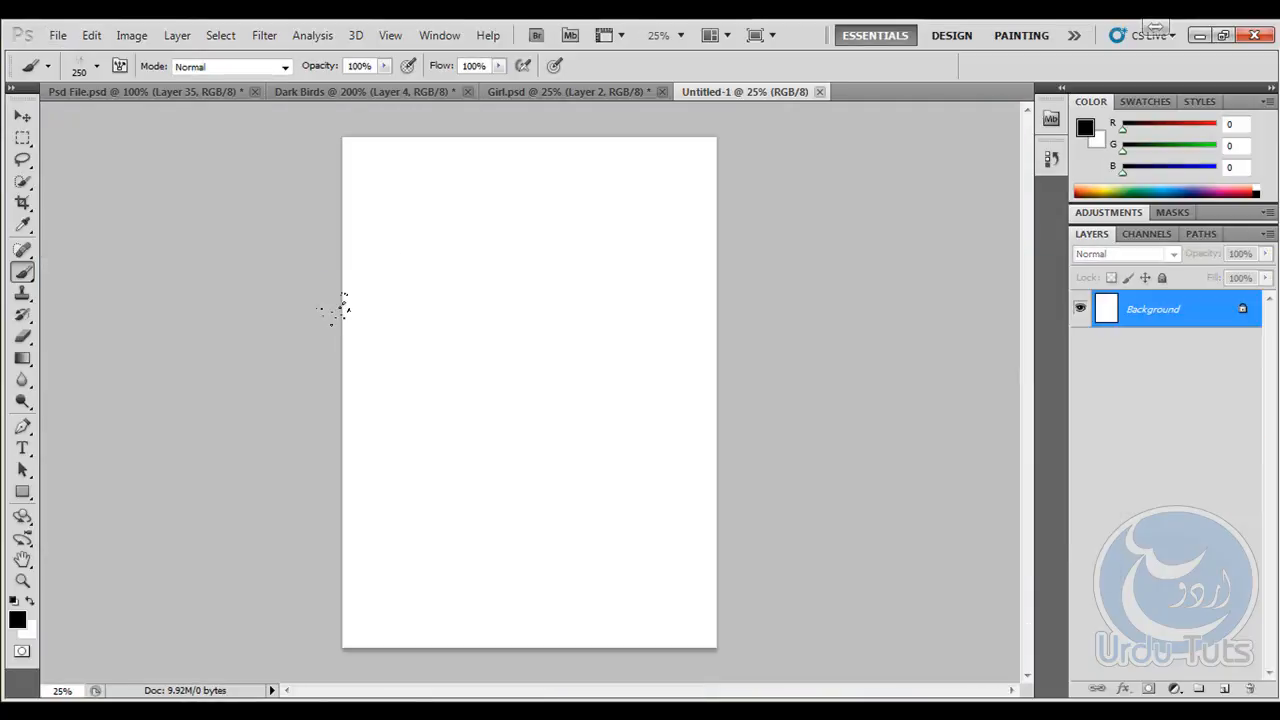
{"action": "key", "text": "ctrl+plus"}
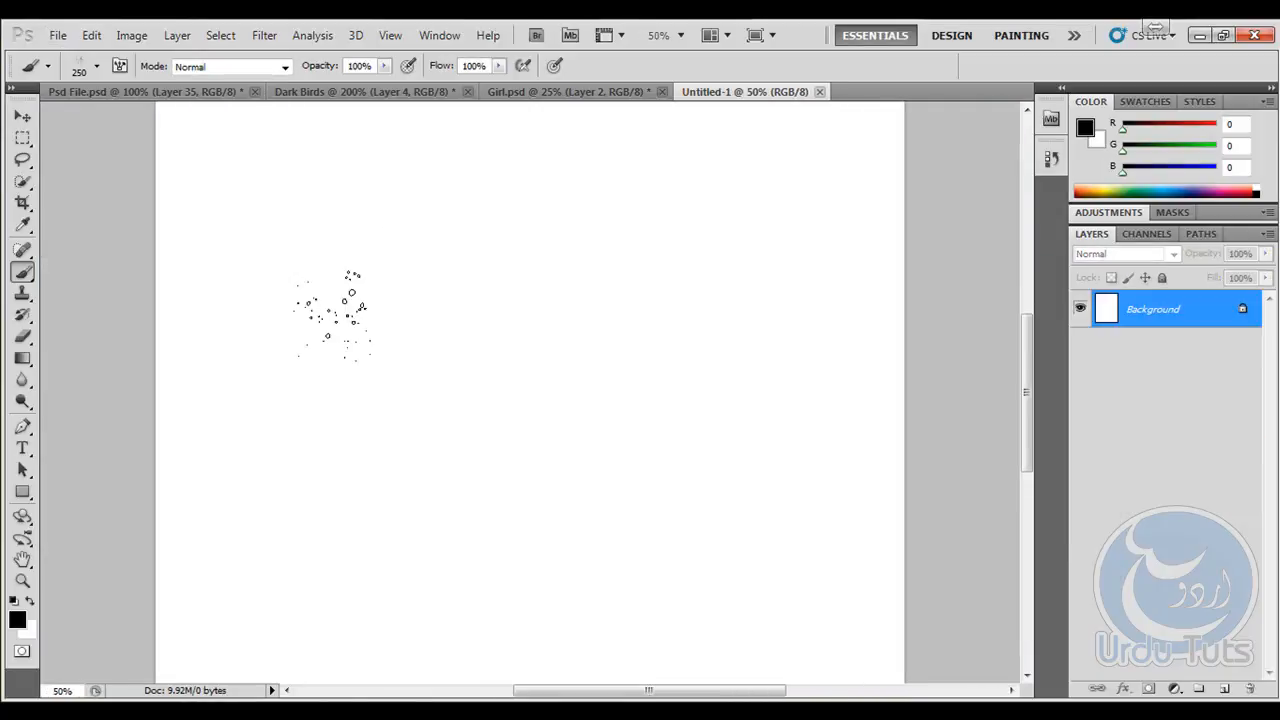
{"action": "key", "text": "ctrl+plus"}
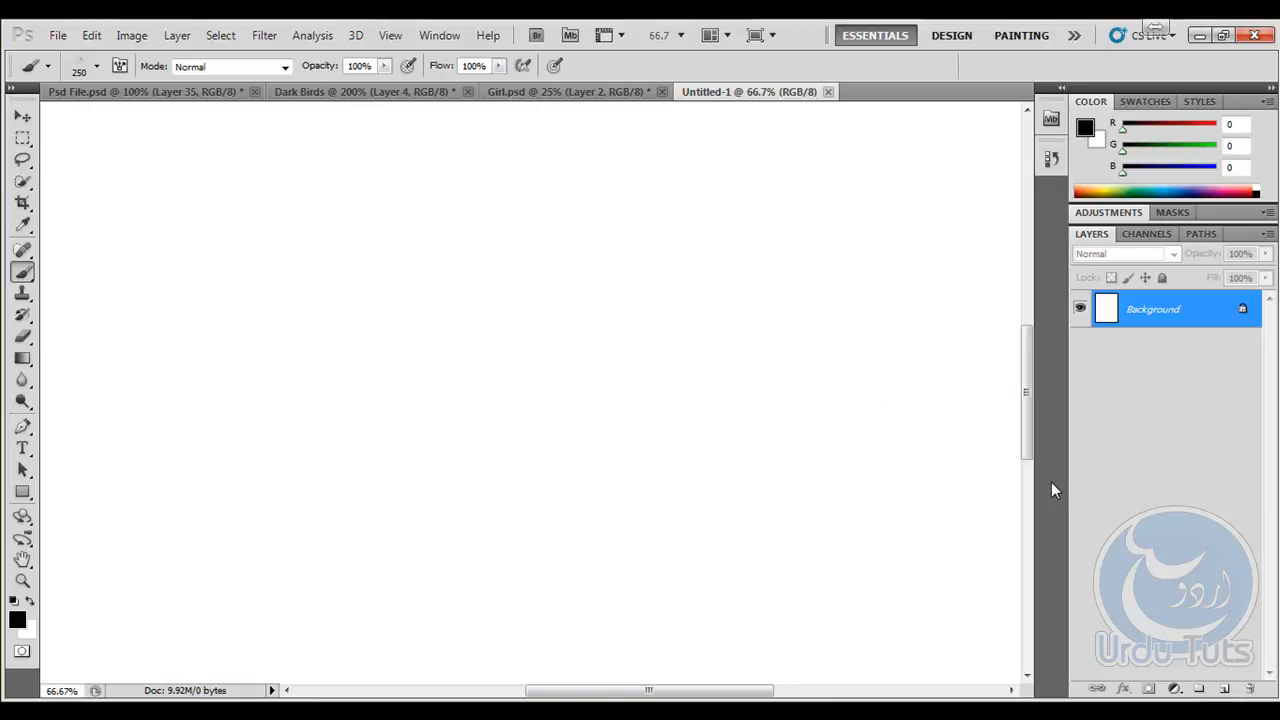
{"action": "left_click", "coordinate": [1222, 689]}
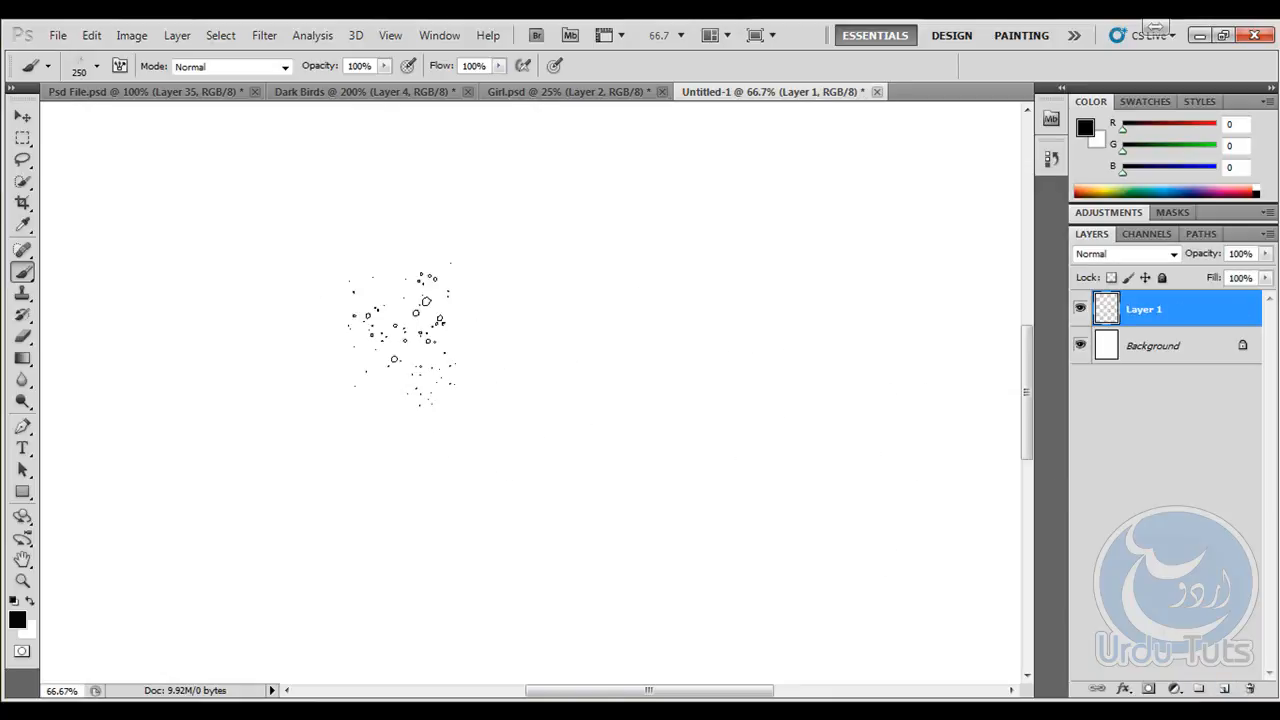
- Try a splatter stamp on the empty layer and set the brush size to 300 px
{"action": "left_click", "coordinate": [491, 340]}
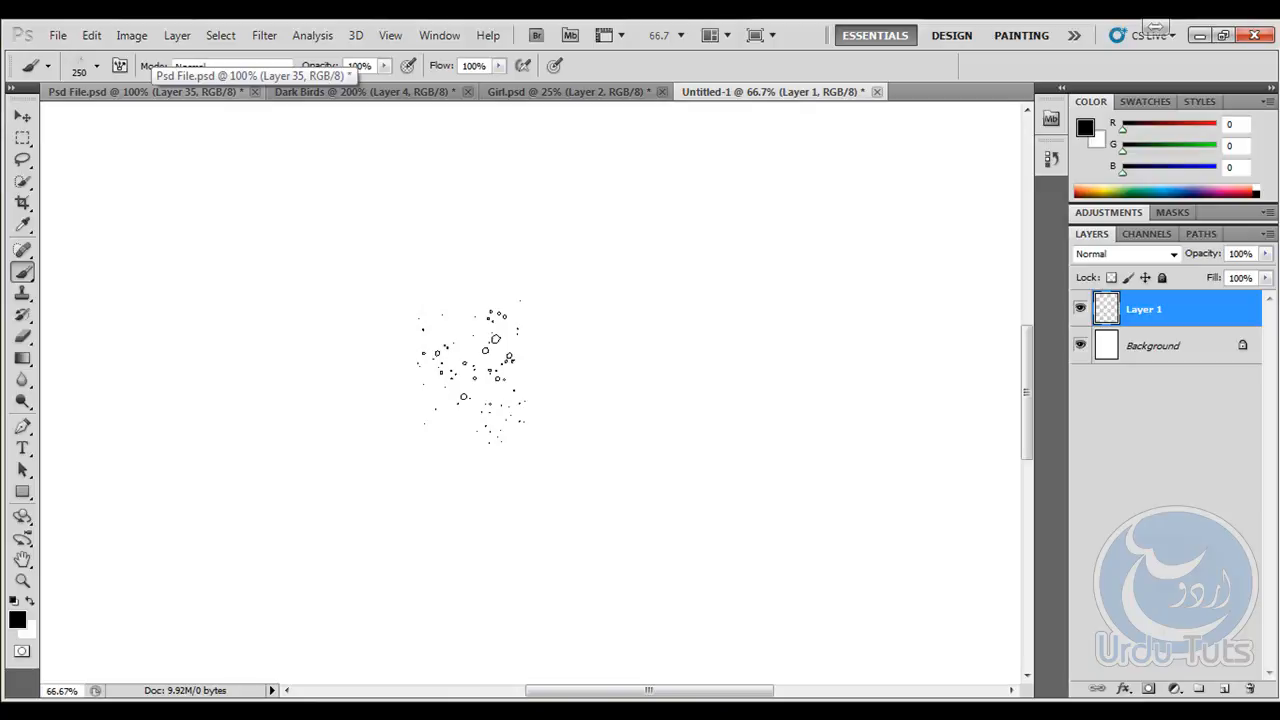
{"action": "key", "text": "bracketleft"}
{"action": "key", "text": "bracketleft"}
{"action": "key", "text": "bracketright"}
- Select the 729 px splatter brush and try stamping it on the empty layer
{"action": "left_click", "coordinate": [96, 66]}
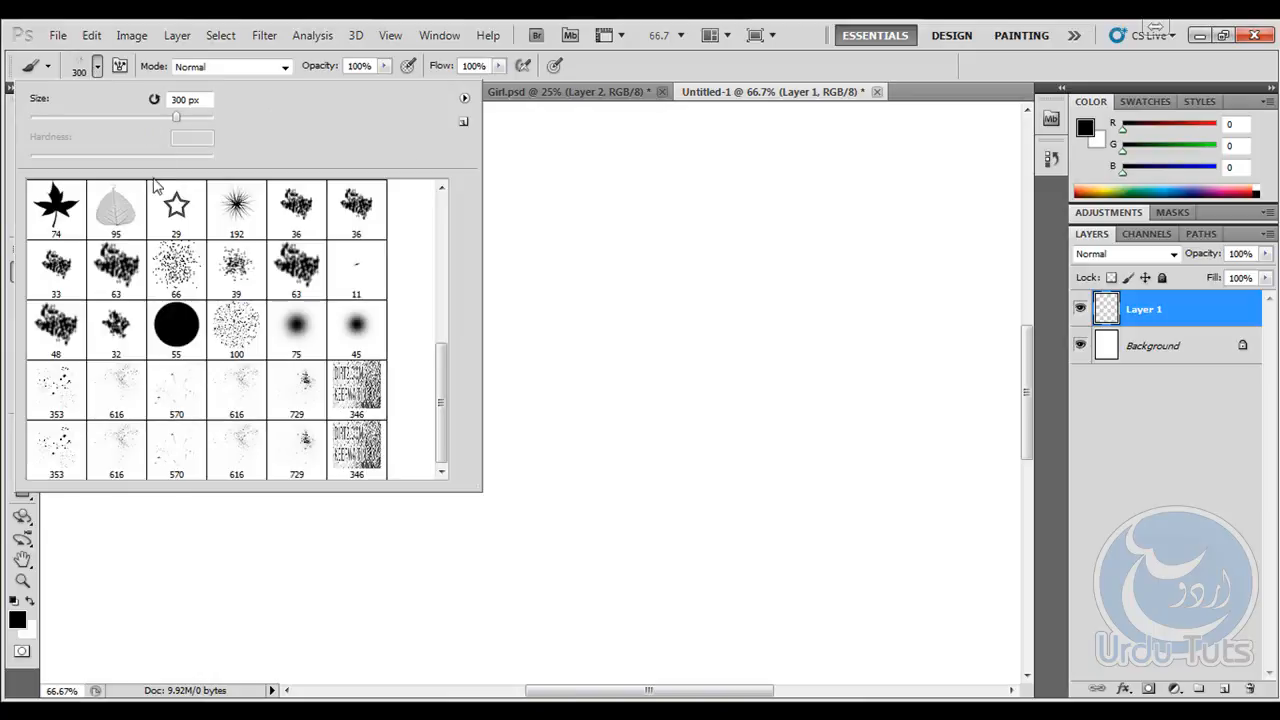
{"action": "left_click", "coordinate": [310, 388]}
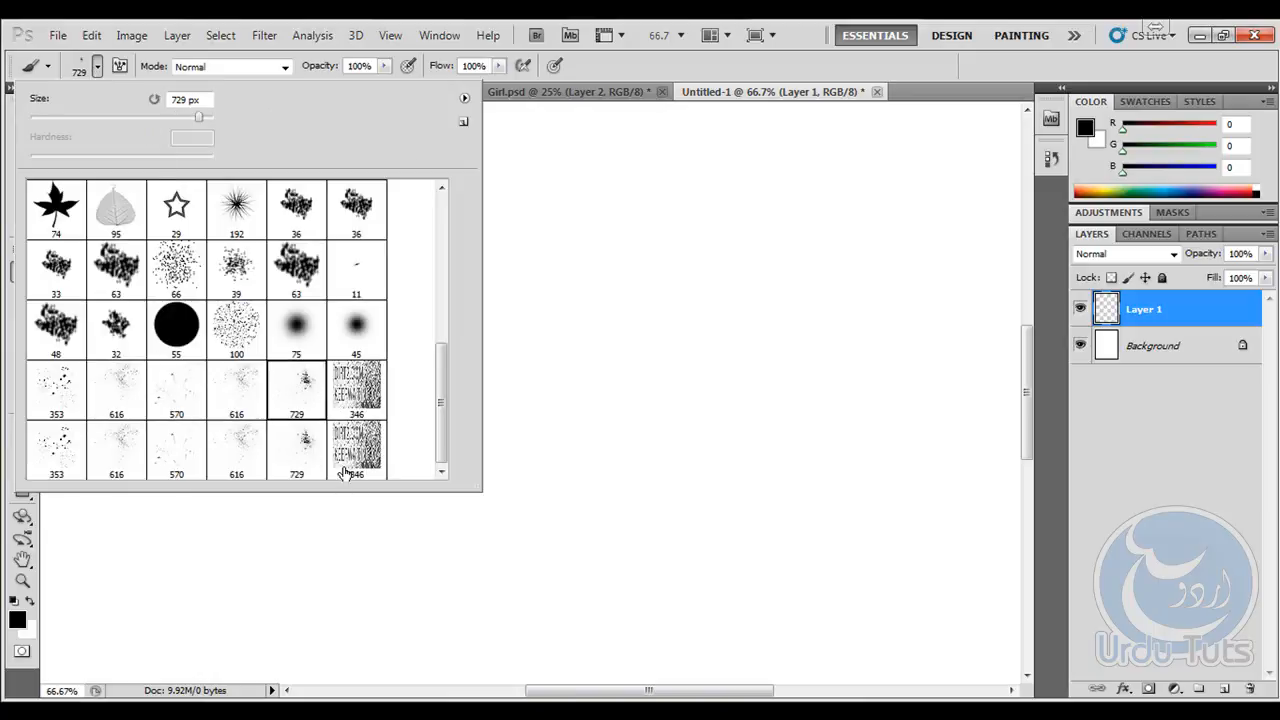
{"action": "left_click", "coordinate": [312, 446]}
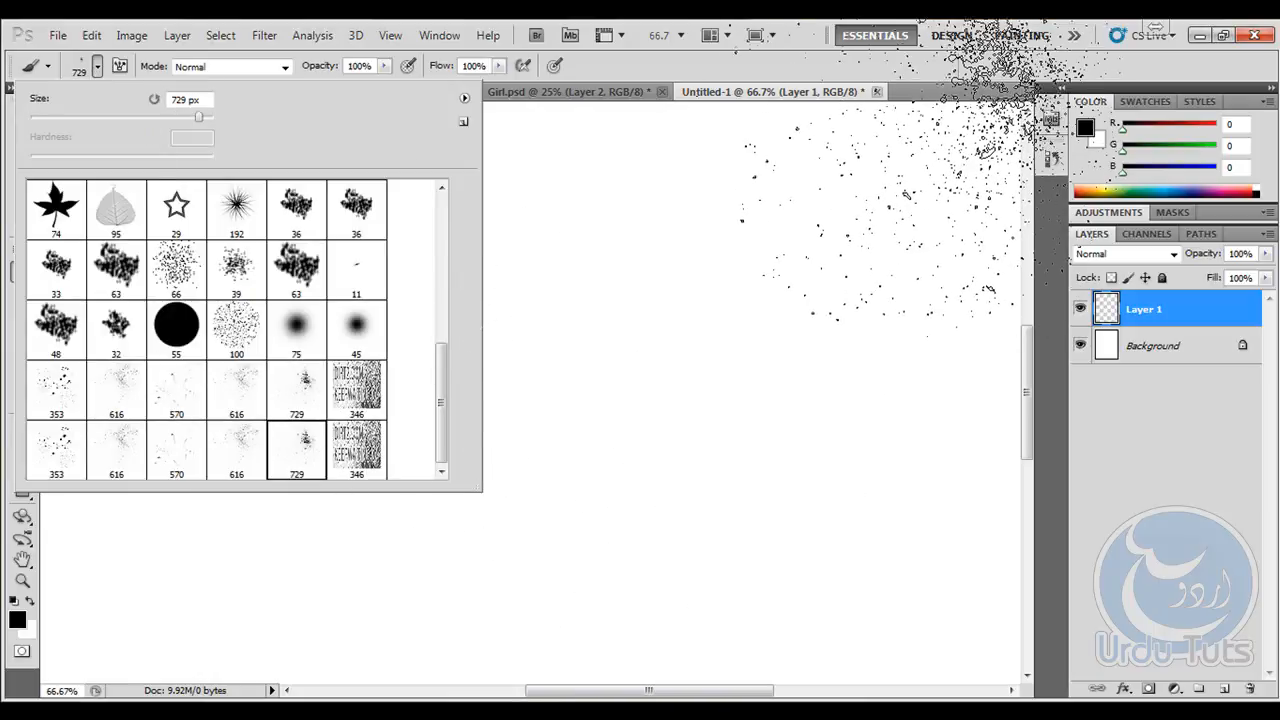
{"action": "left_click", "coordinate": [908, 67]}
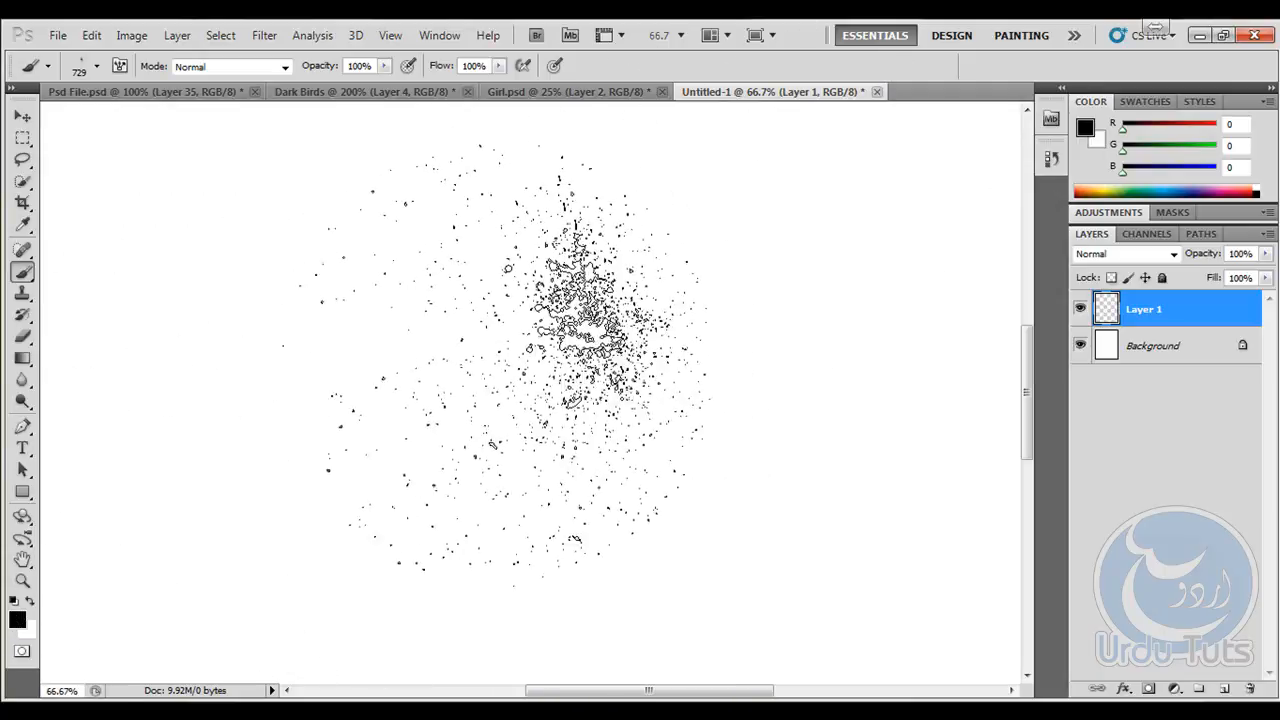
{"action": "left_click", "coordinate": [514, 387]}
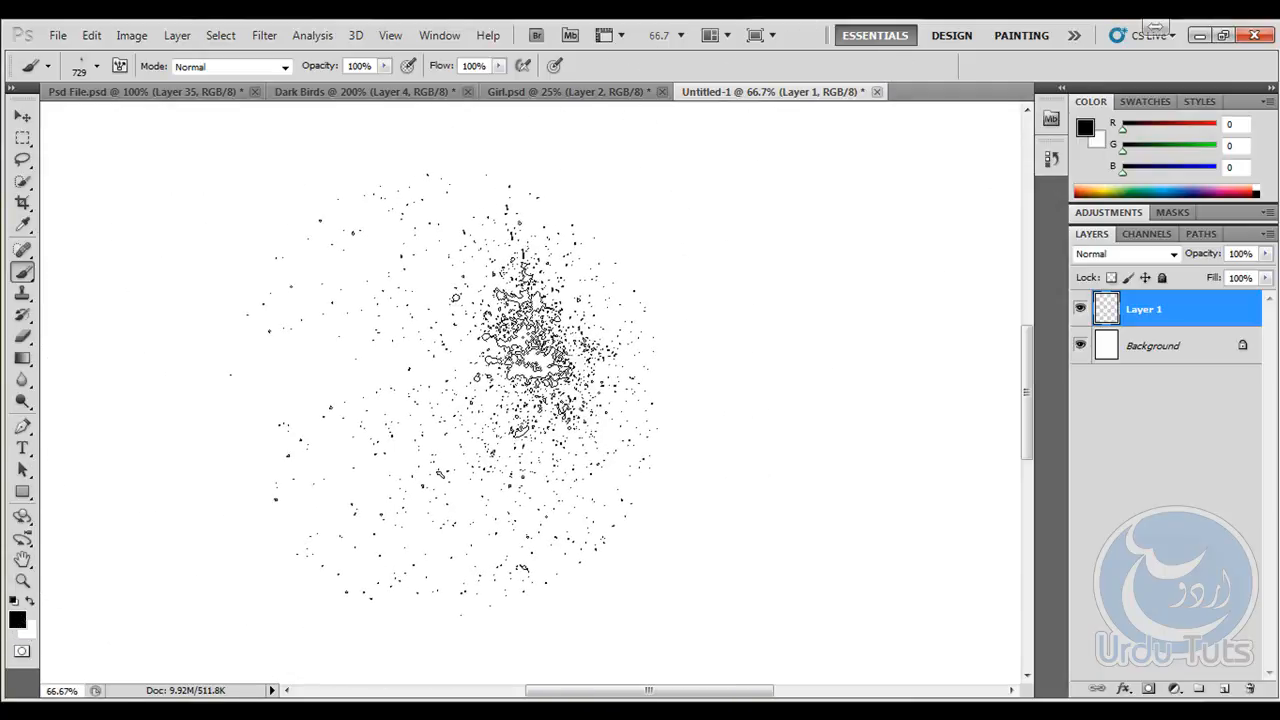
- Set the background color to black, try another stamp with the 729 px splatter brush and undo that stamp
{"action": "left_click", "coordinate": [32, 634]}
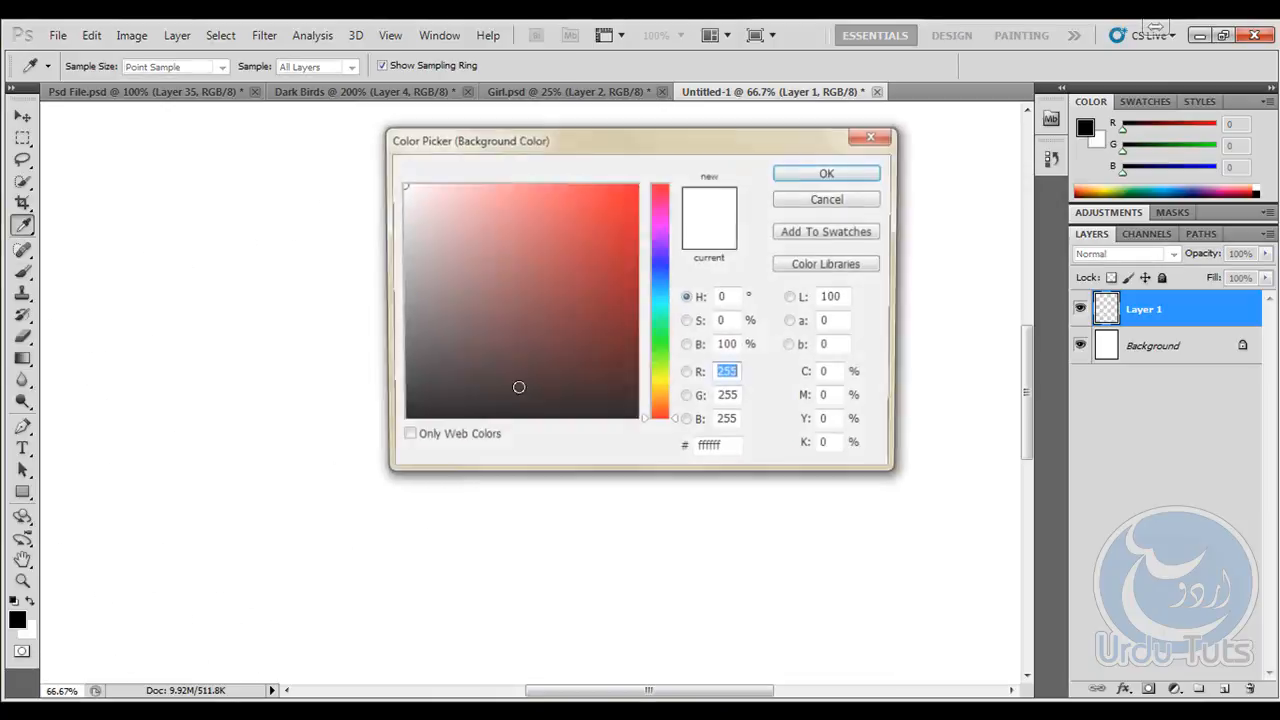
{"action": "left_click_drag", "start_coordinate": [578, 268], "coordinate": [643, 540]}
{"action": "left_click", "coordinate": [847, 174]}
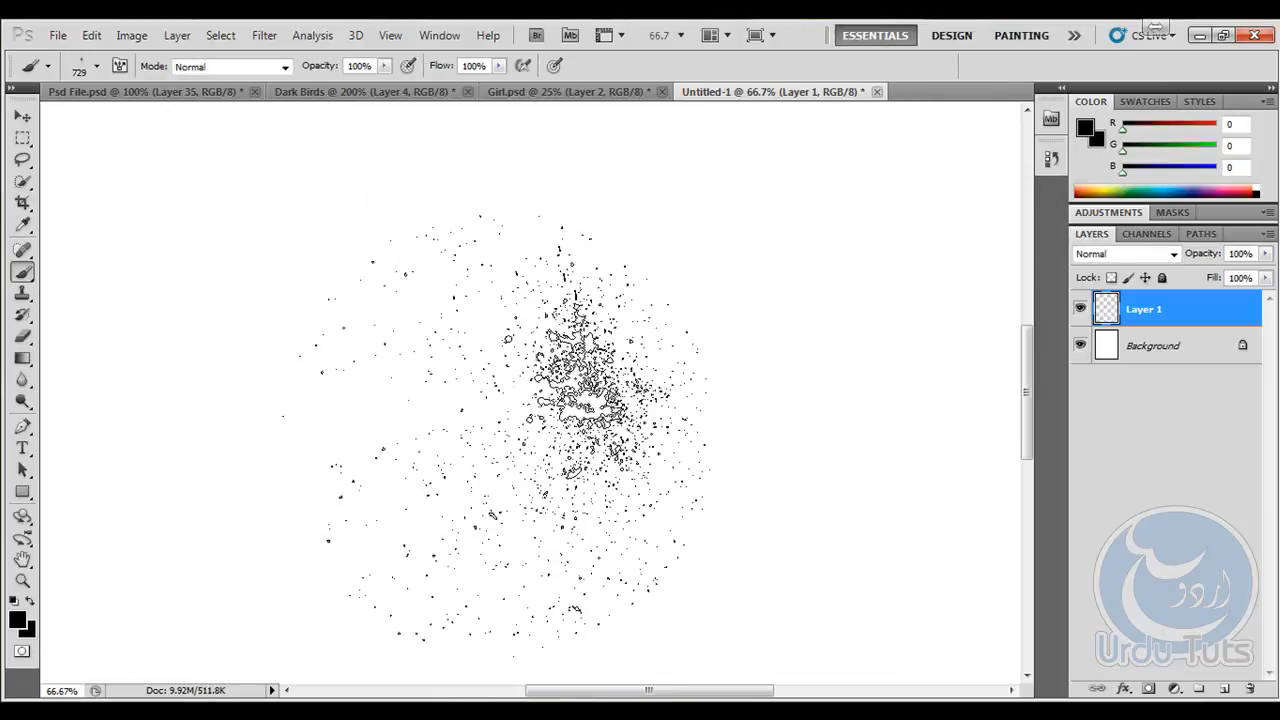
{"action": "left_click", "coordinate": [551, 401]}
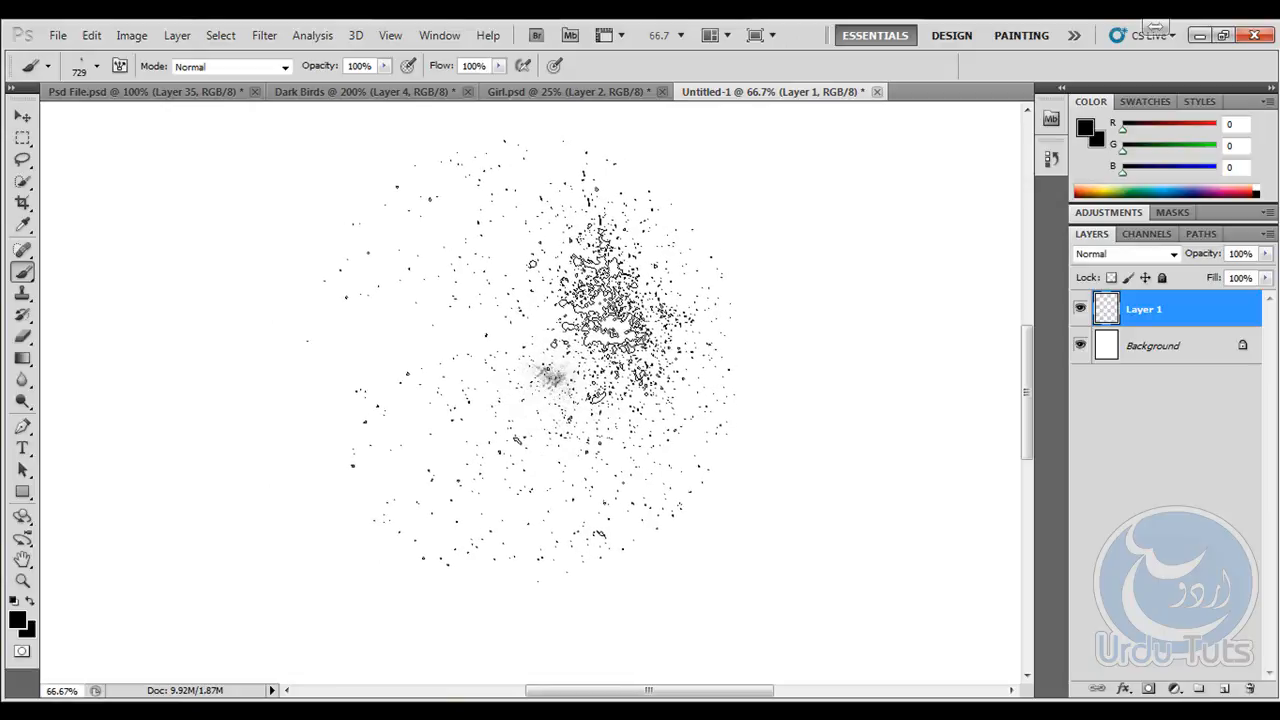
{"action": "key", "text": "ctrl+z"}
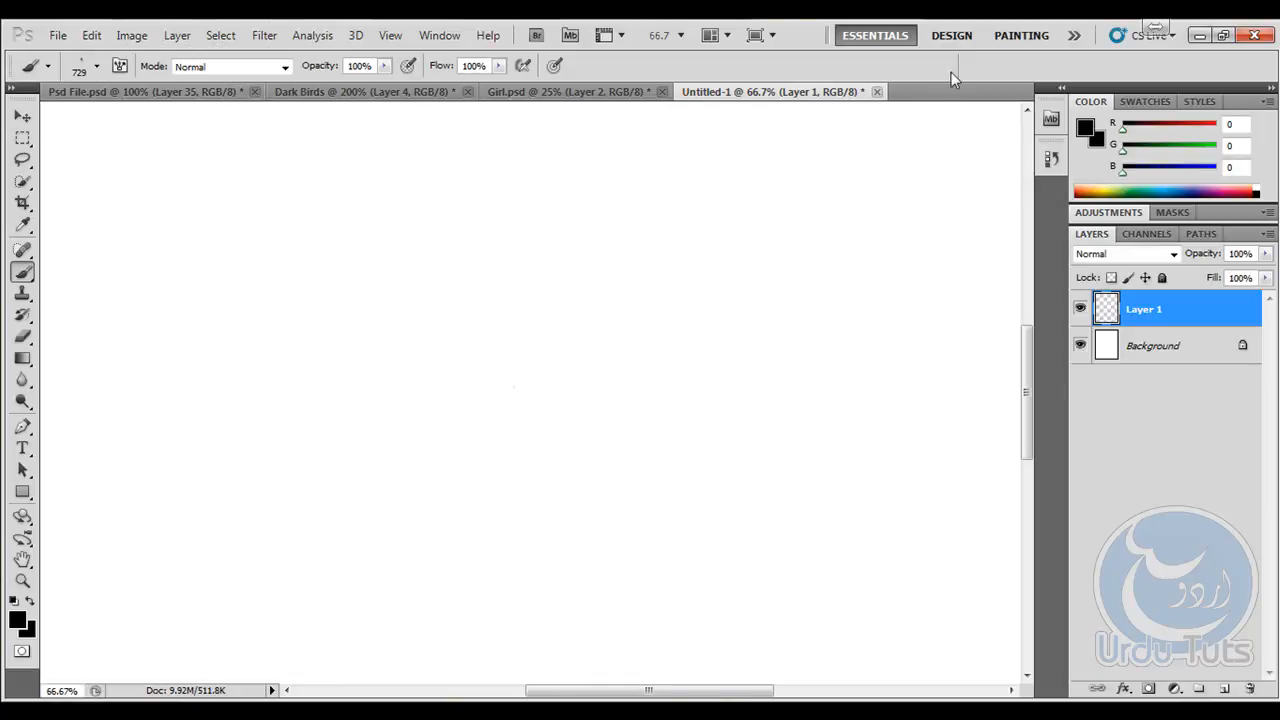
- Turn off the brush's Scattering and Shape Dynamics and stamp the 729 px splatter once near the canvas centre
{"action": "key", "text": "F5"}
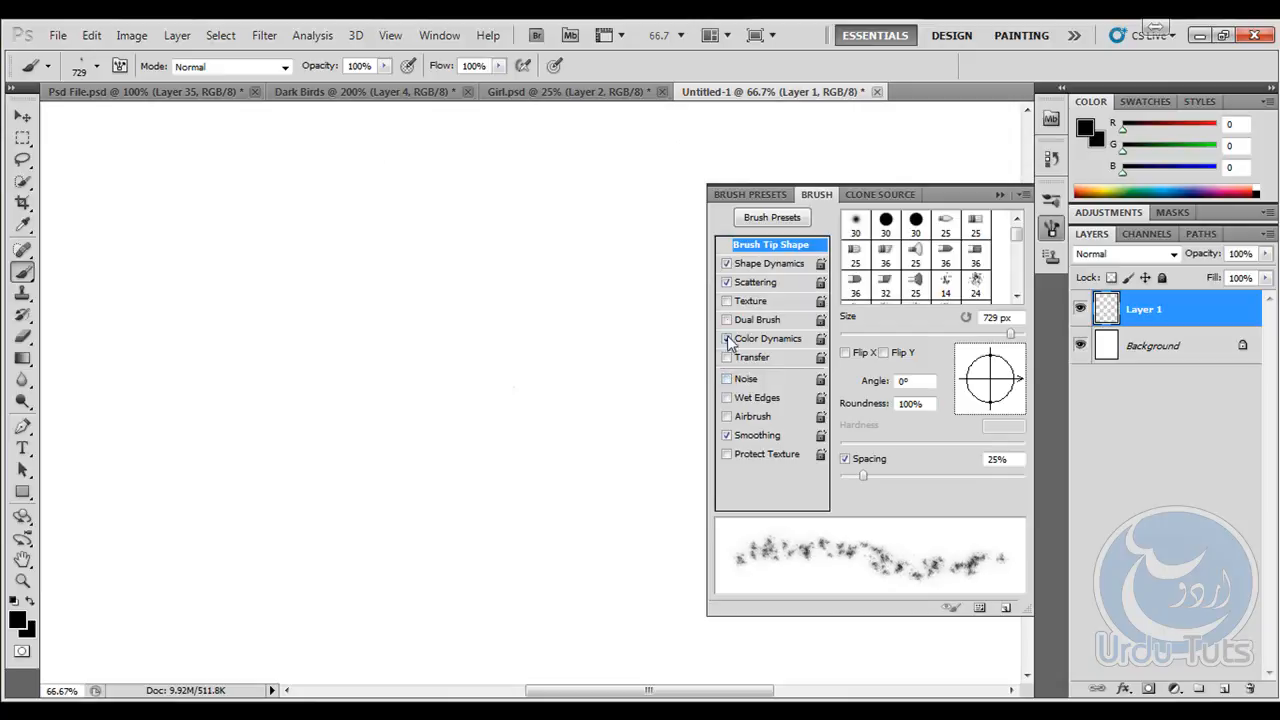
{"action": "left_click", "coordinate": [727, 283]}
{"action": "left_click", "coordinate": [727, 264]}
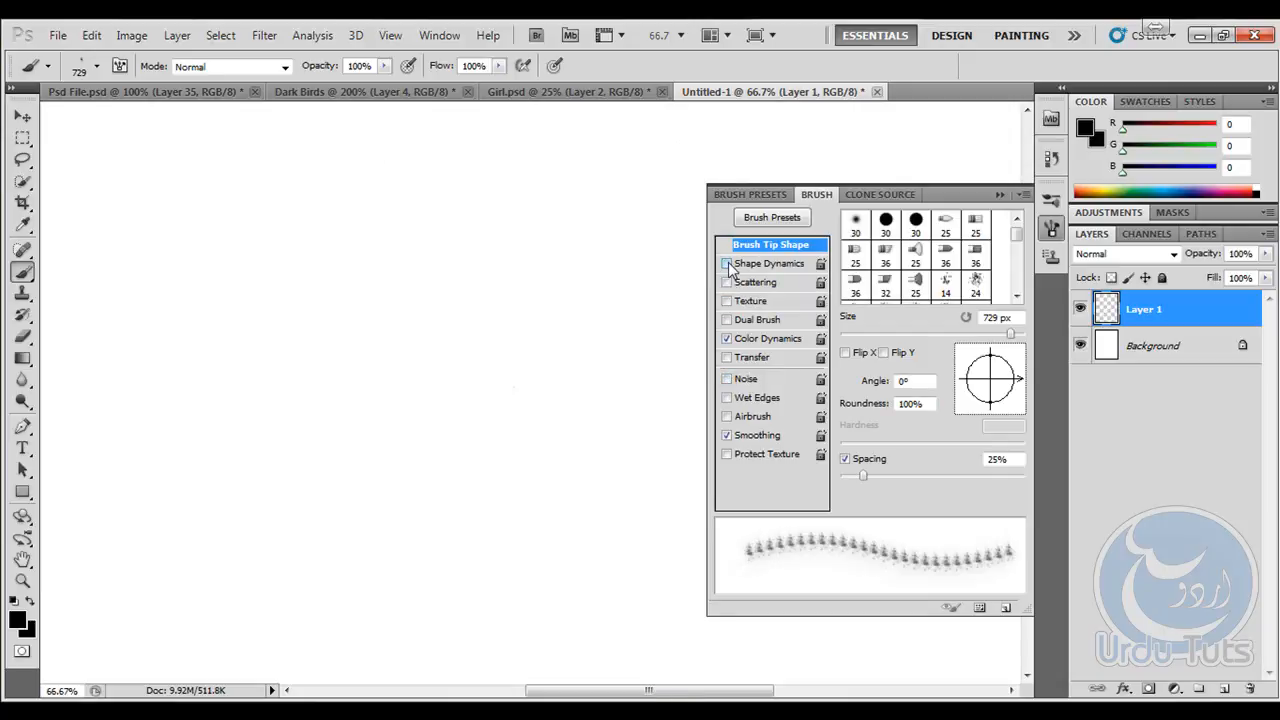
{"action": "left_click", "coordinate": [999, 195]}
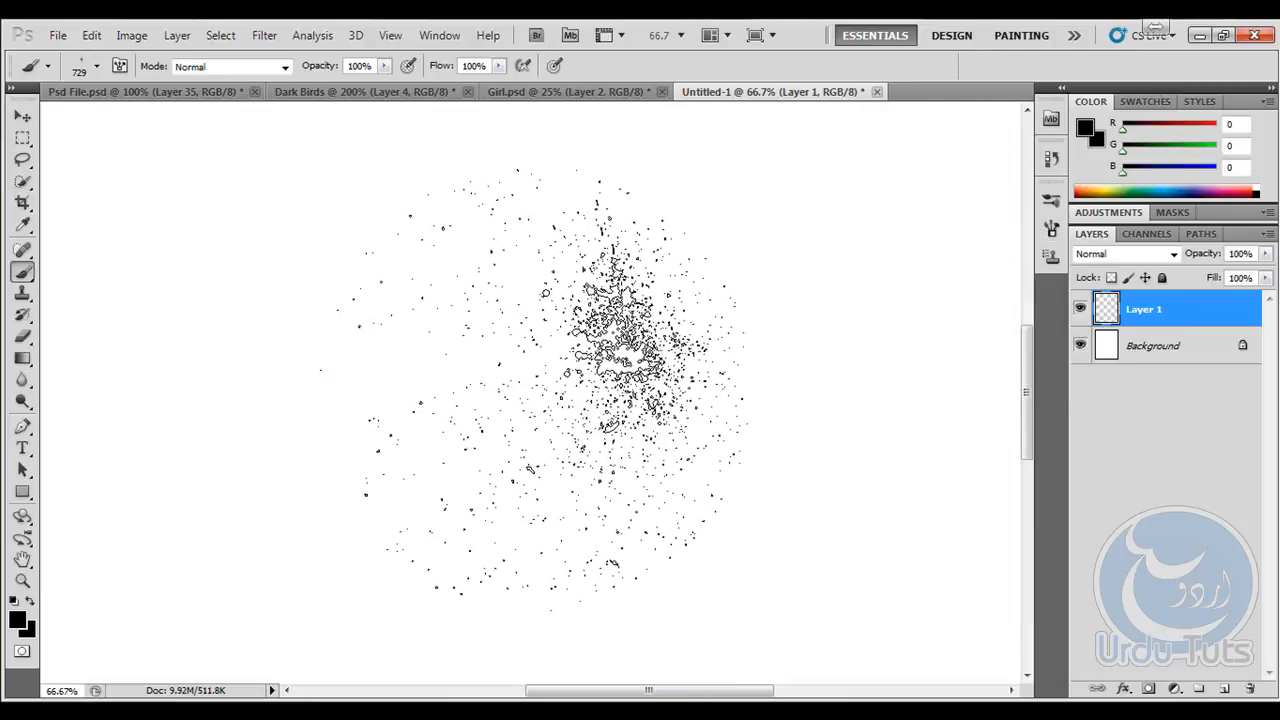
{"action": "left_click", "coordinate": [590, 378]}
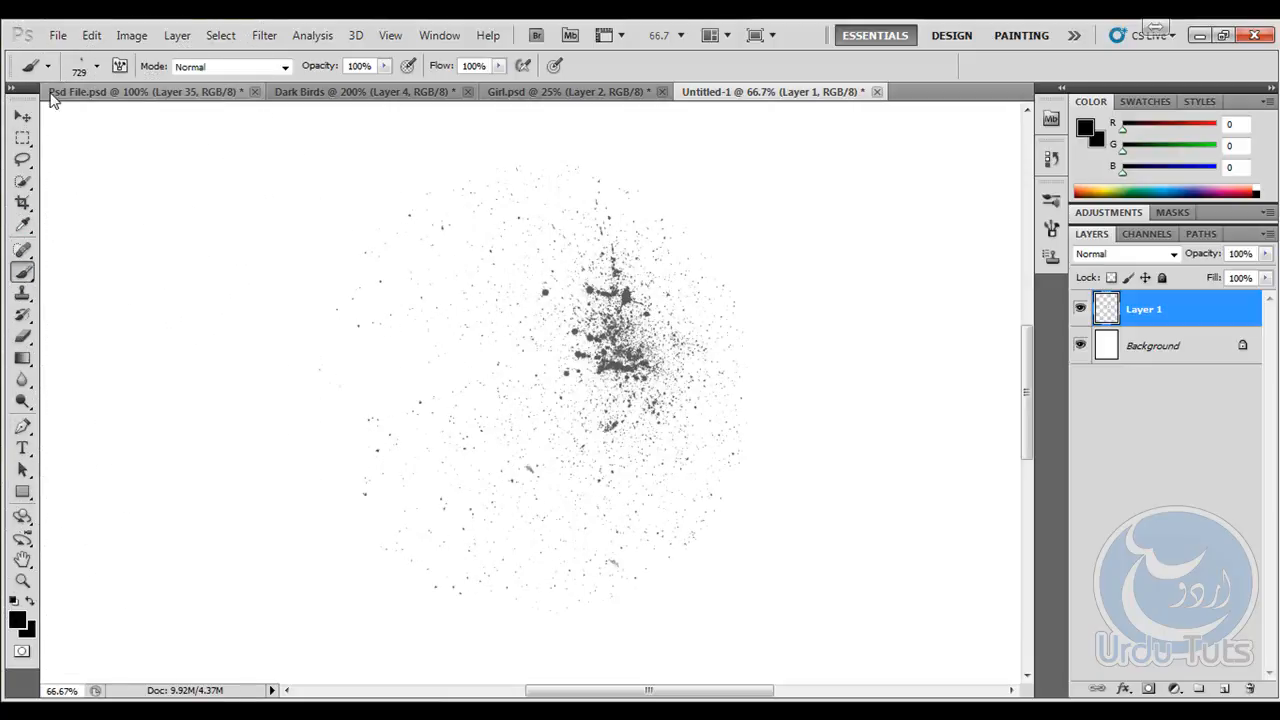
- Switch to the 353 px splatter brush and stamp it three times over the dense part of the existing splatter
{"action": "left_click", "coordinate": [98, 67]}
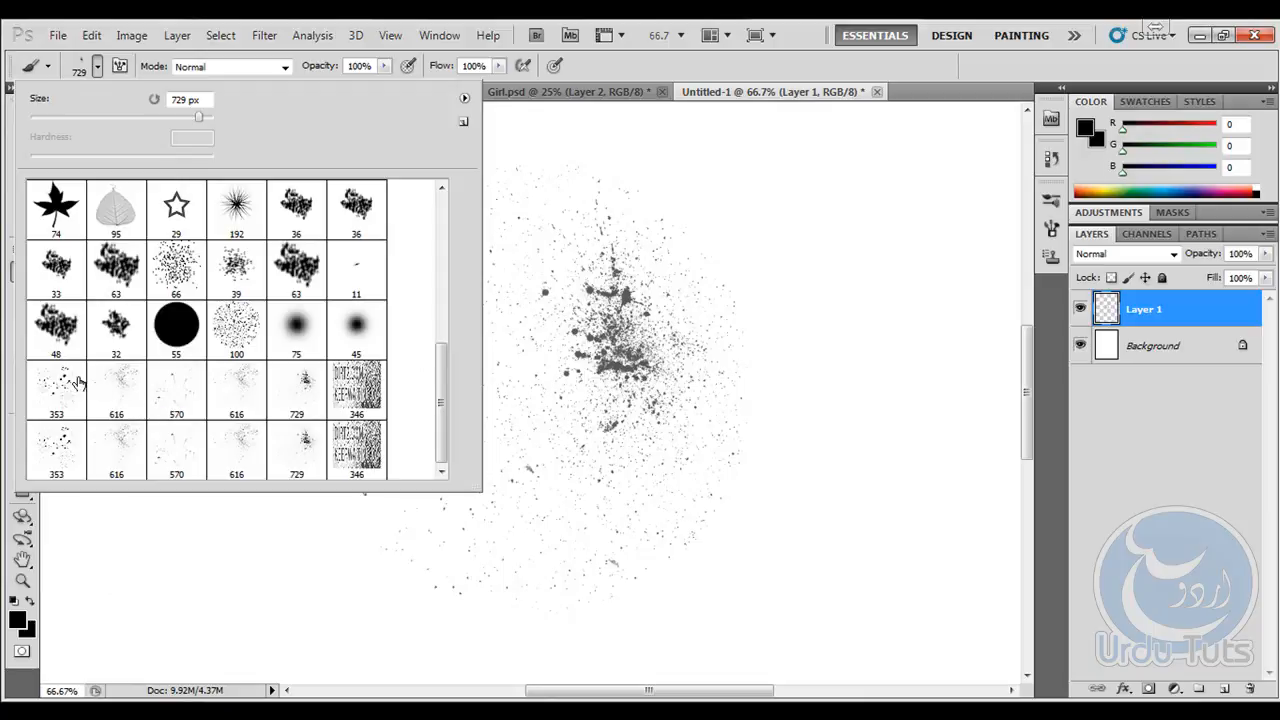
{"action": "left_click", "coordinate": [951, 57]}
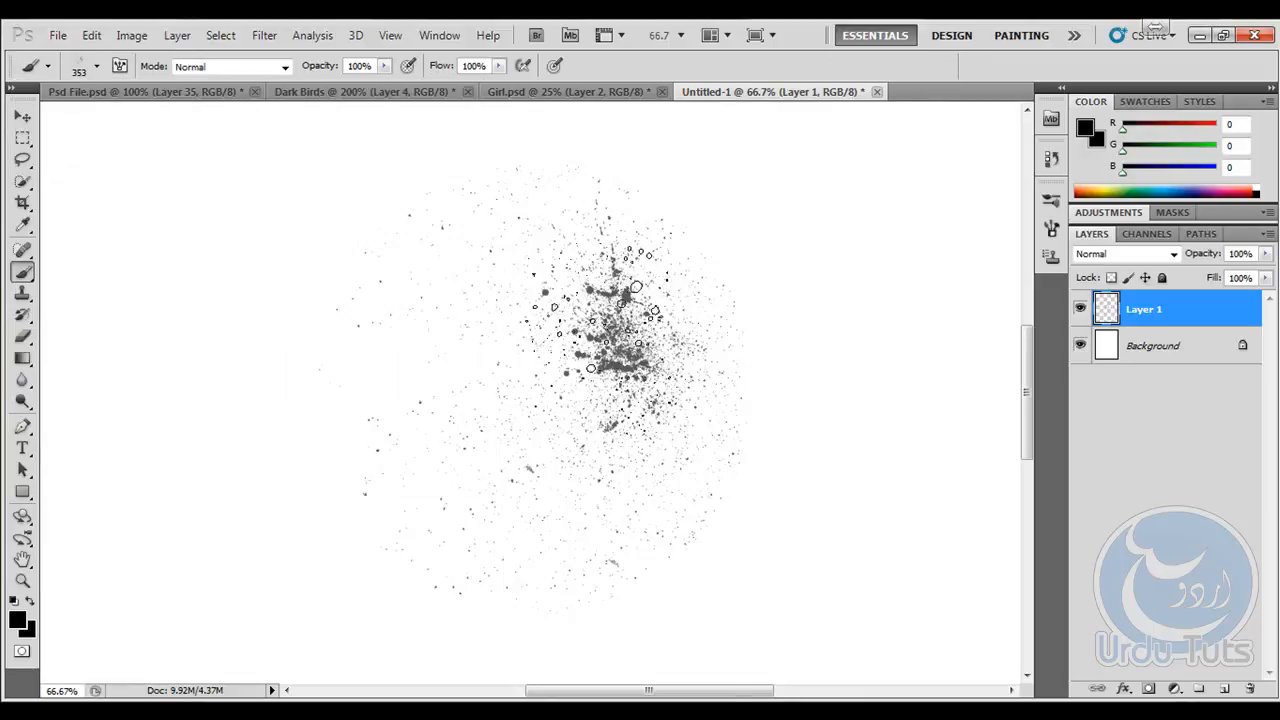
{"action": "left_click", "coordinate": [600, 312]}
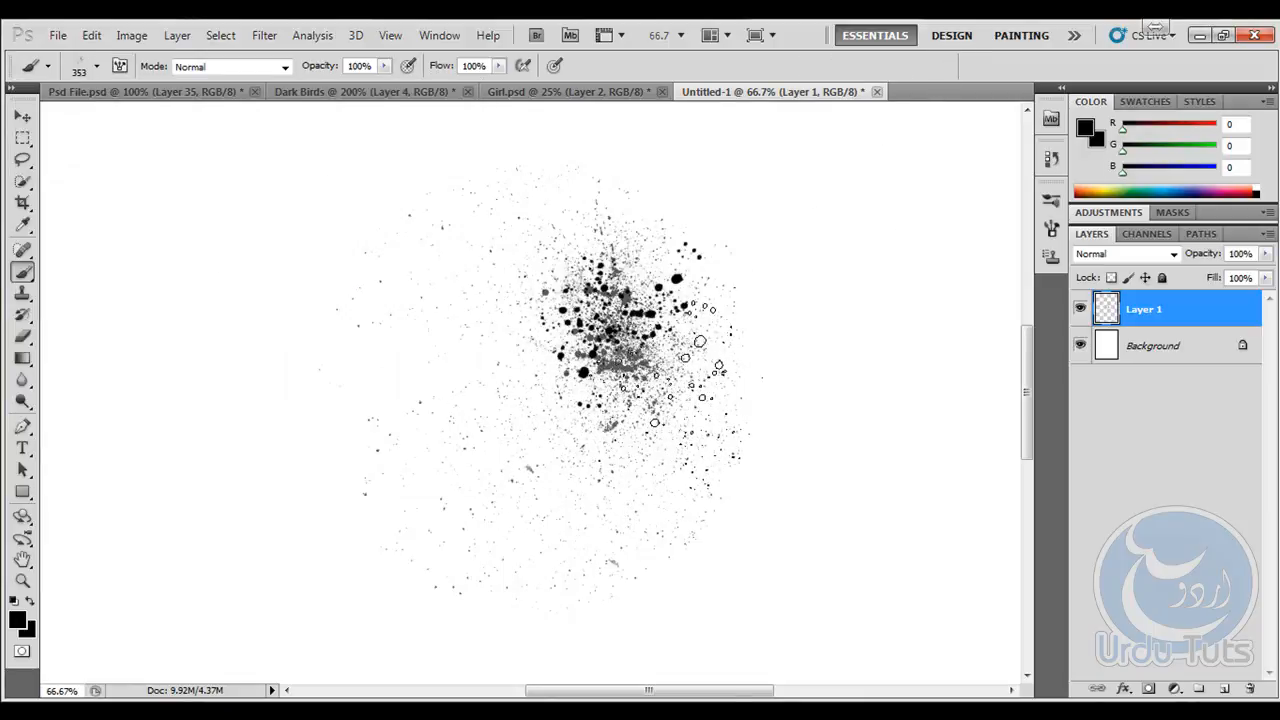
{"action": "left_click", "coordinate": [670, 380]}
{"action": "left_click", "coordinate": [609, 285]}
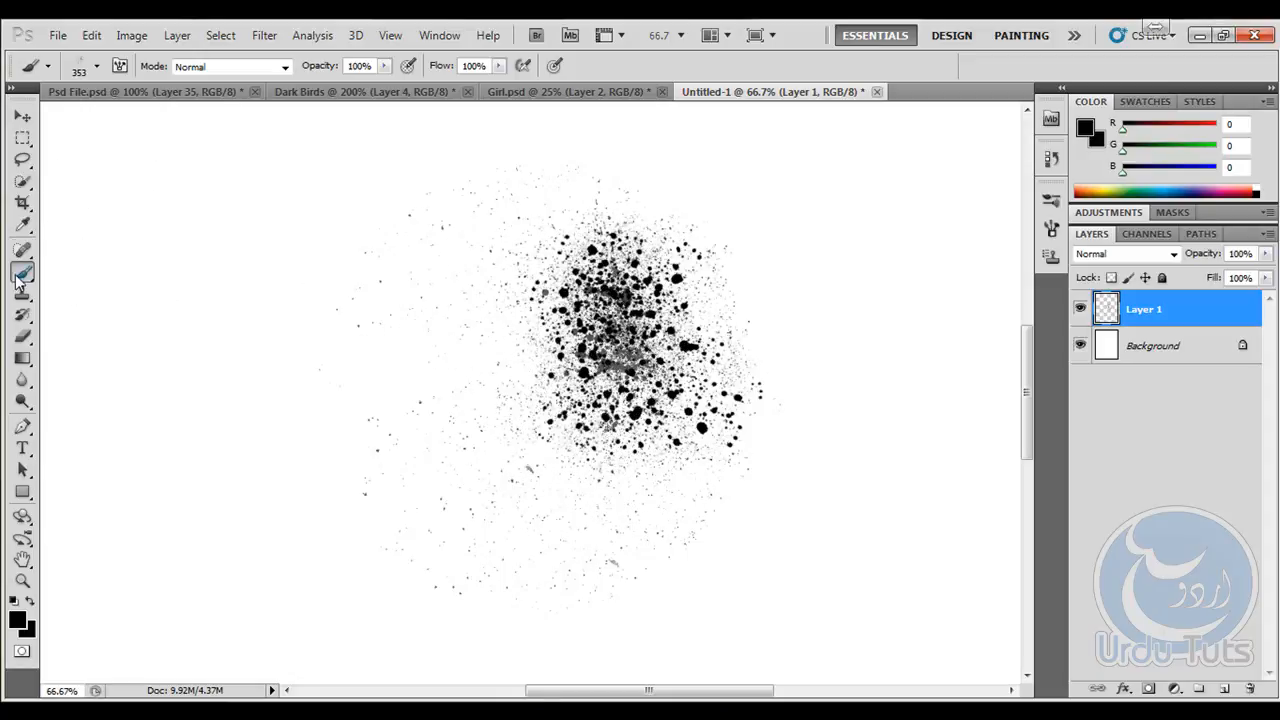
- Stamp the 729 px splatter brush once below the dense splatter and fill the gap above it with 353 px splatter stamps
{"action": "left_click", "coordinate": [97, 67]}
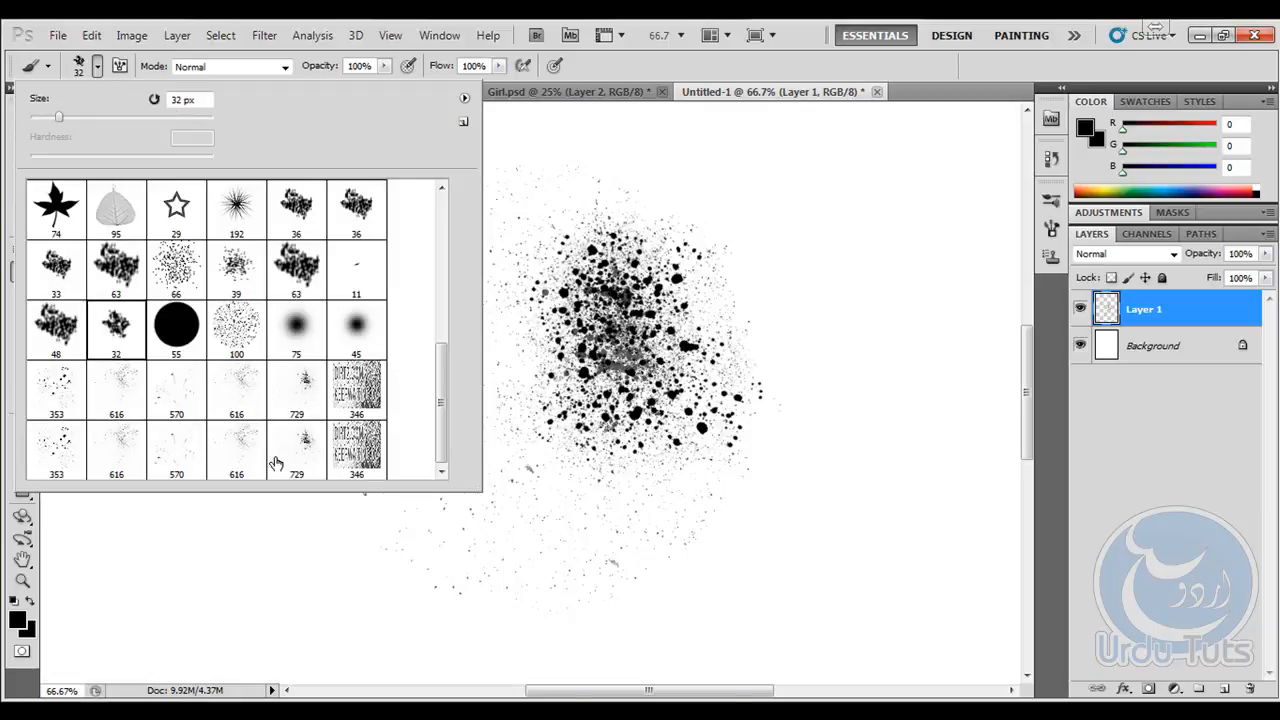
{"action": "left_click", "coordinate": [545, 535]}
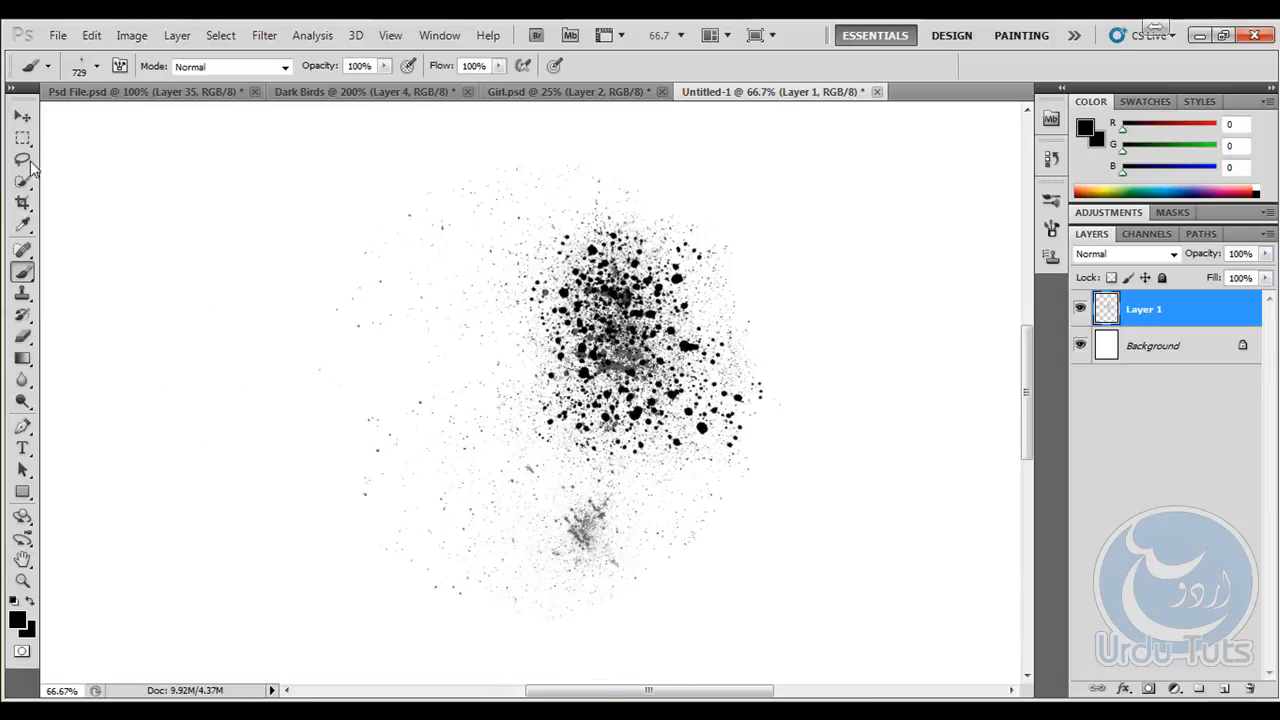
{"action": "left_click", "coordinate": [97, 67]}
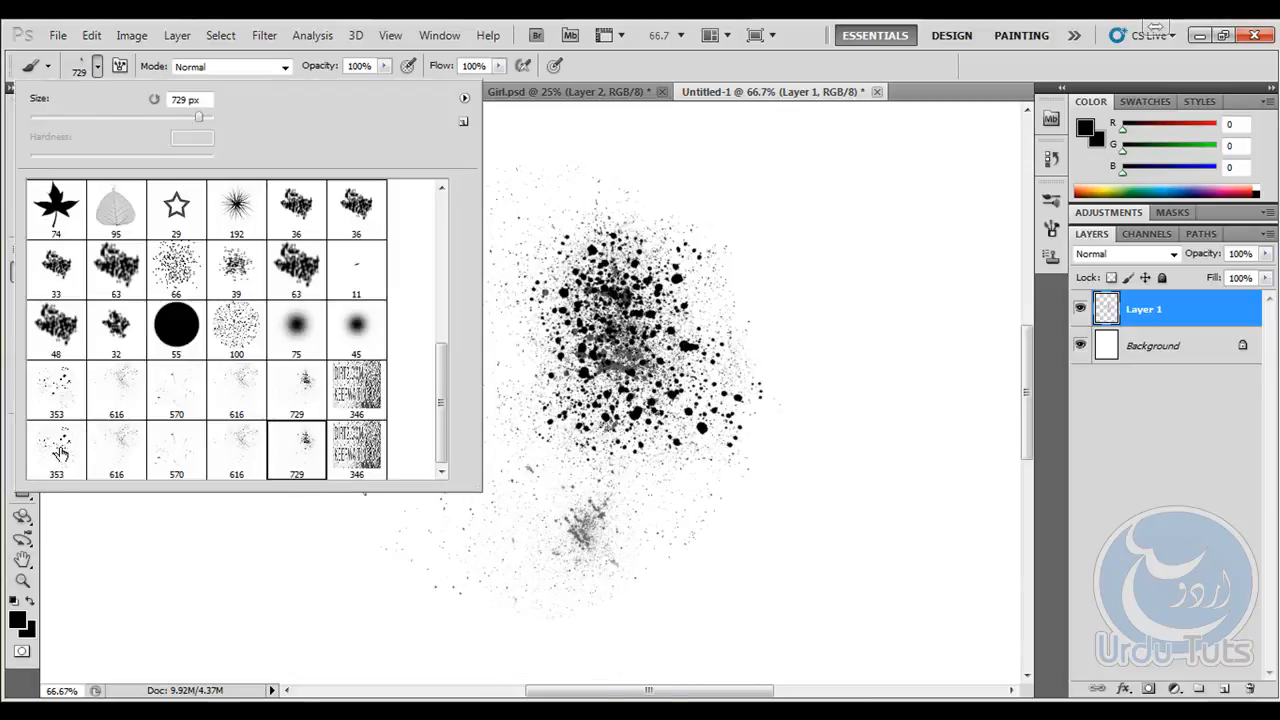
{"action": "left_click", "coordinate": [902, 71]}
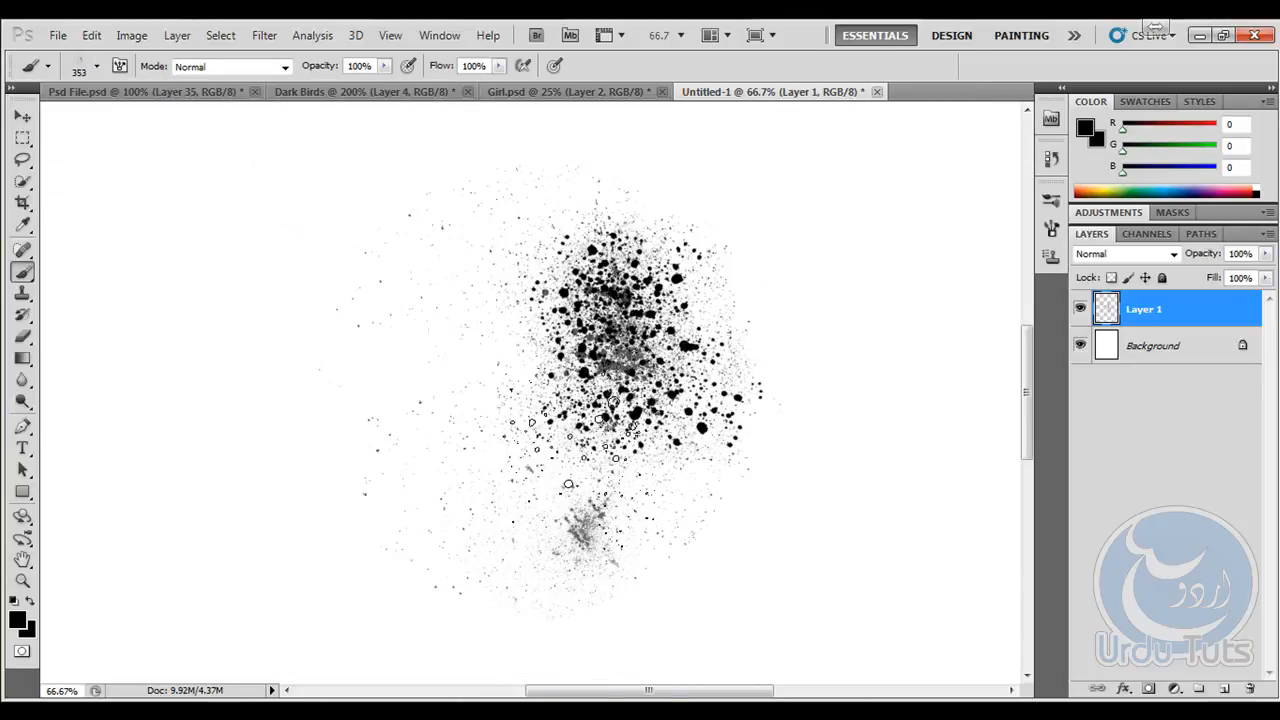
{"action": "left_click", "coordinate": [575, 440]}
{"action": "left_click", "coordinate": [605, 452]}
{"action": "left_click", "coordinate": [677, 440]}
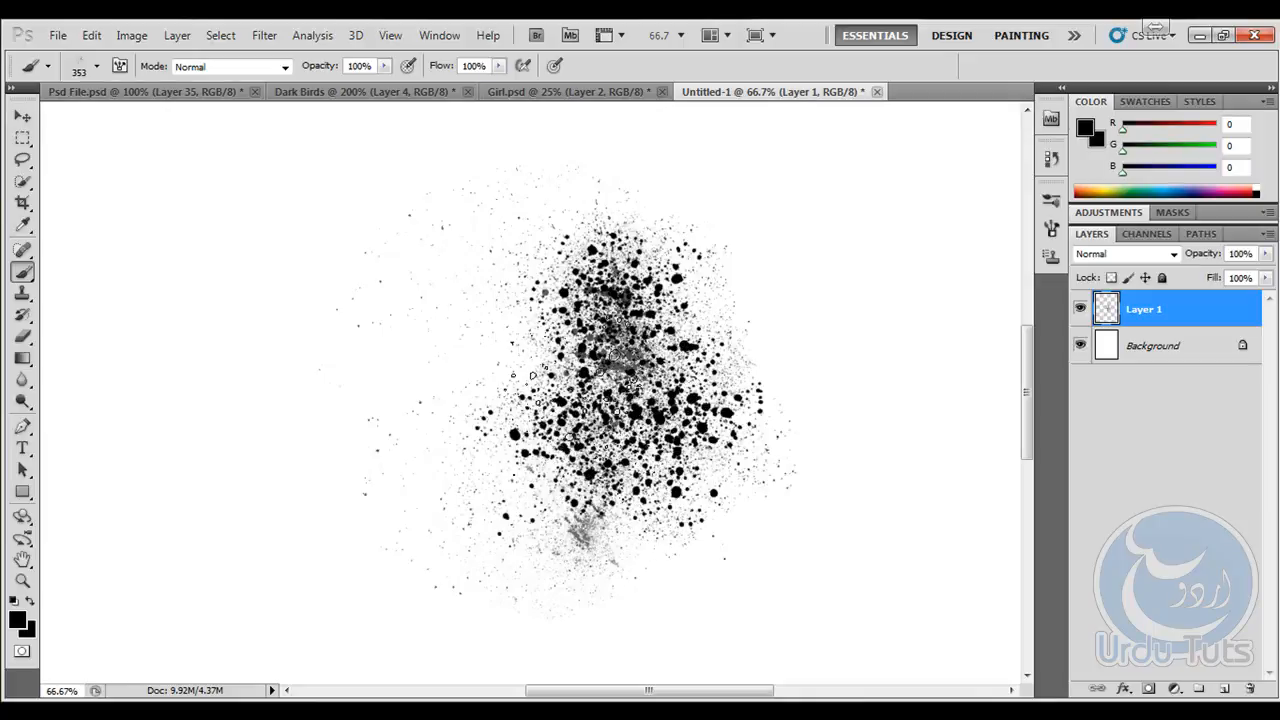
- Thicken the middle and upper parts of the splatter with more stamps of the 353 px splatter brush
{"action": "left_click", "coordinate": [602, 380]}
{"action": "left_click", "coordinate": [640, 374]}
{"action": "left_click", "coordinate": [630, 311]}
{"action": "left_click", "coordinate": [676, 279]}
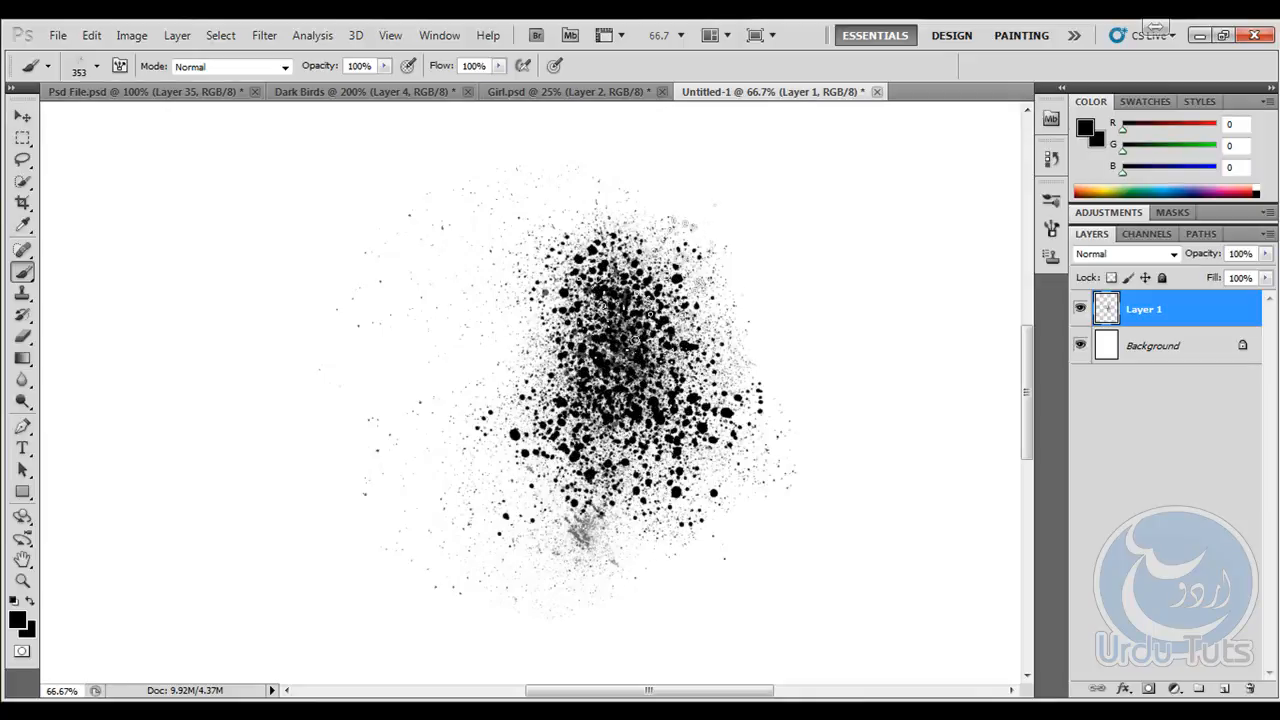
{"action": "left_click", "coordinate": [678, 231]}
{"action": "left_click", "coordinate": [608, 430]}
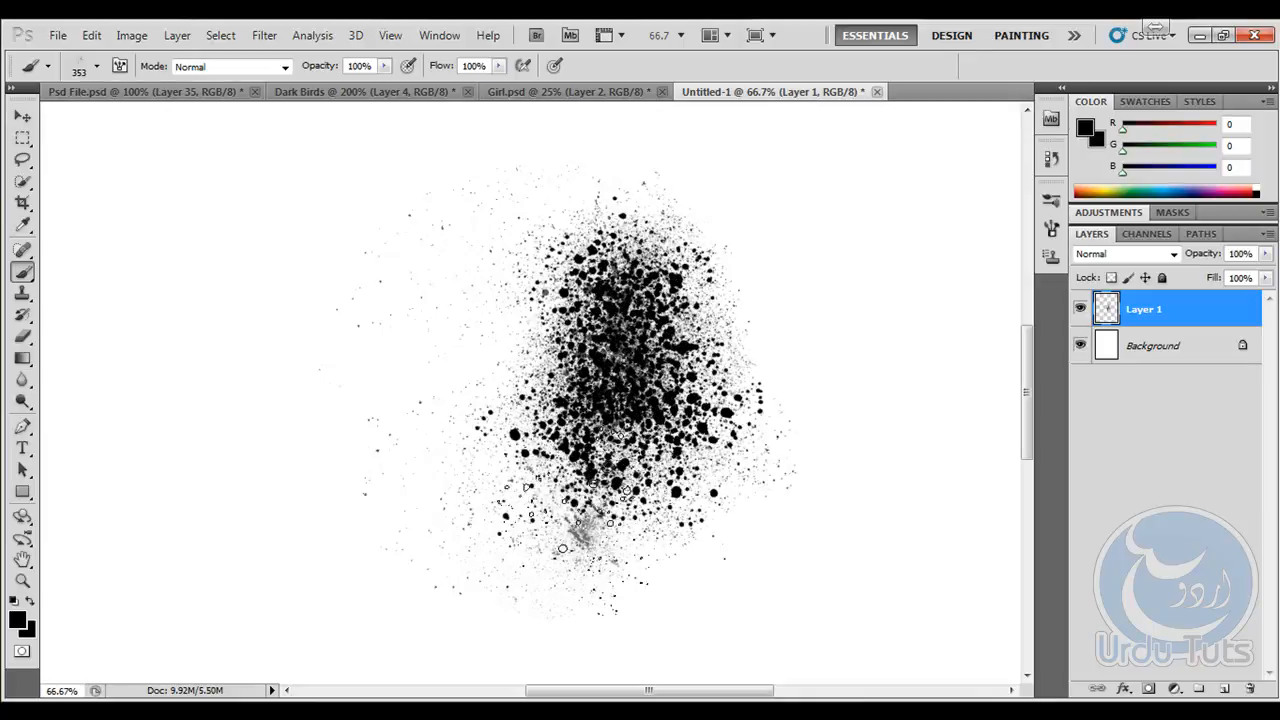
- Extend the dense splatter downward by stamping the 353 px brush over its lower part
{"action": "left_click", "coordinate": [555, 510]}
{"action": "left_click", "coordinate": [571, 550]}
{"action": "left_click", "coordinate": [620, 515]}
{"action": "left_click", "coordinate": [640, 495]}
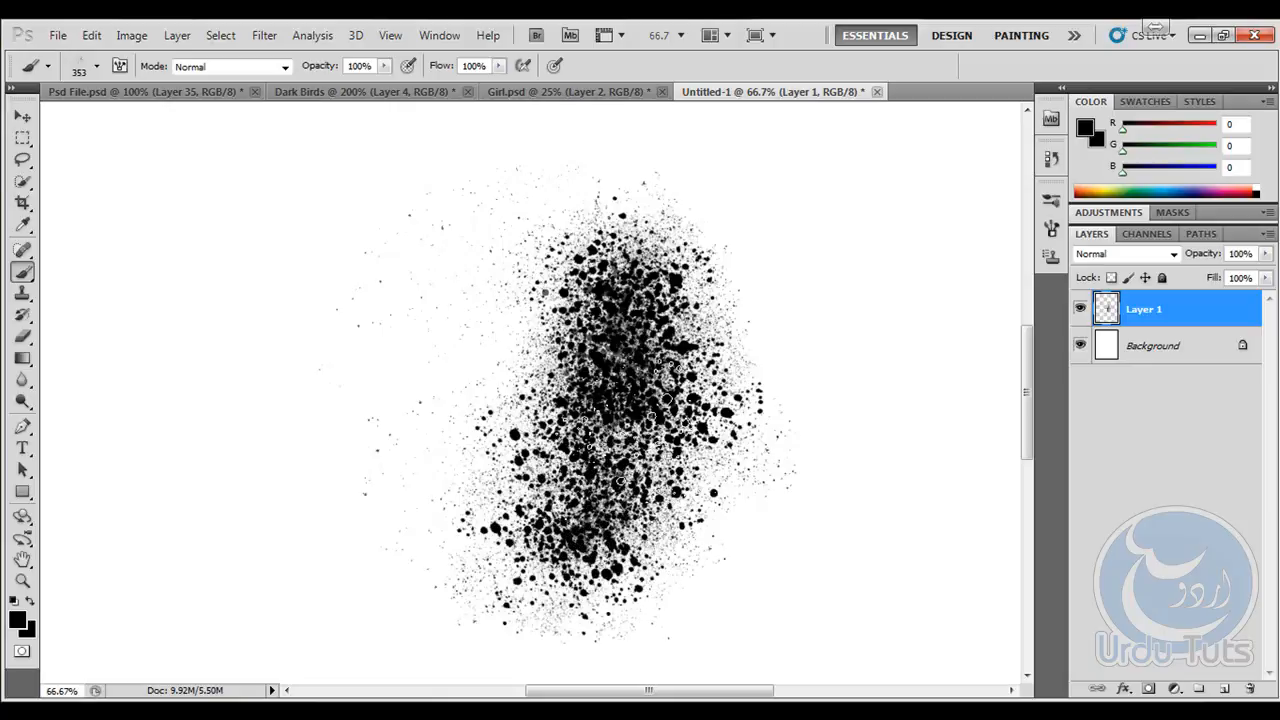
{"action": "left_click", "coordinate": [620, 480]}
{"action": "left_click", "coordinate": [550, 545]}
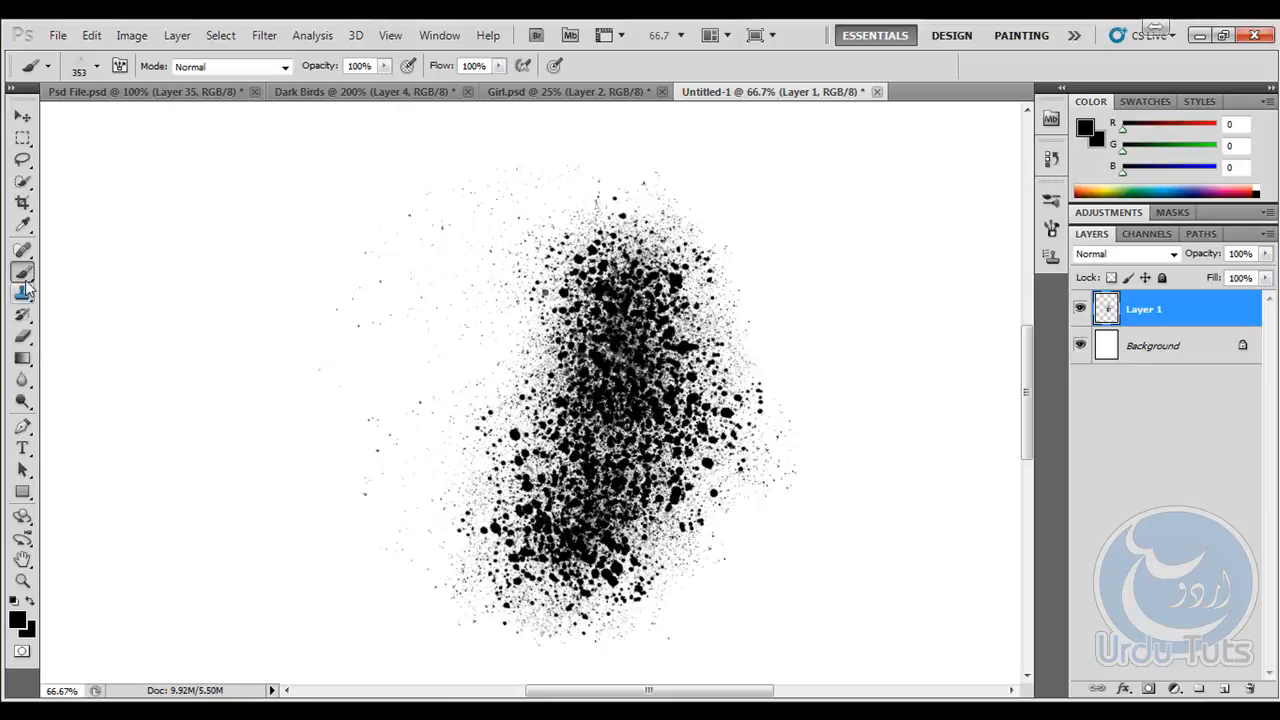
- Set the brush tip to hard round and erase the stray specks left of the splatter with a 70 px Eraser
{"action": "left_click", "coordinate": [98, 66]}
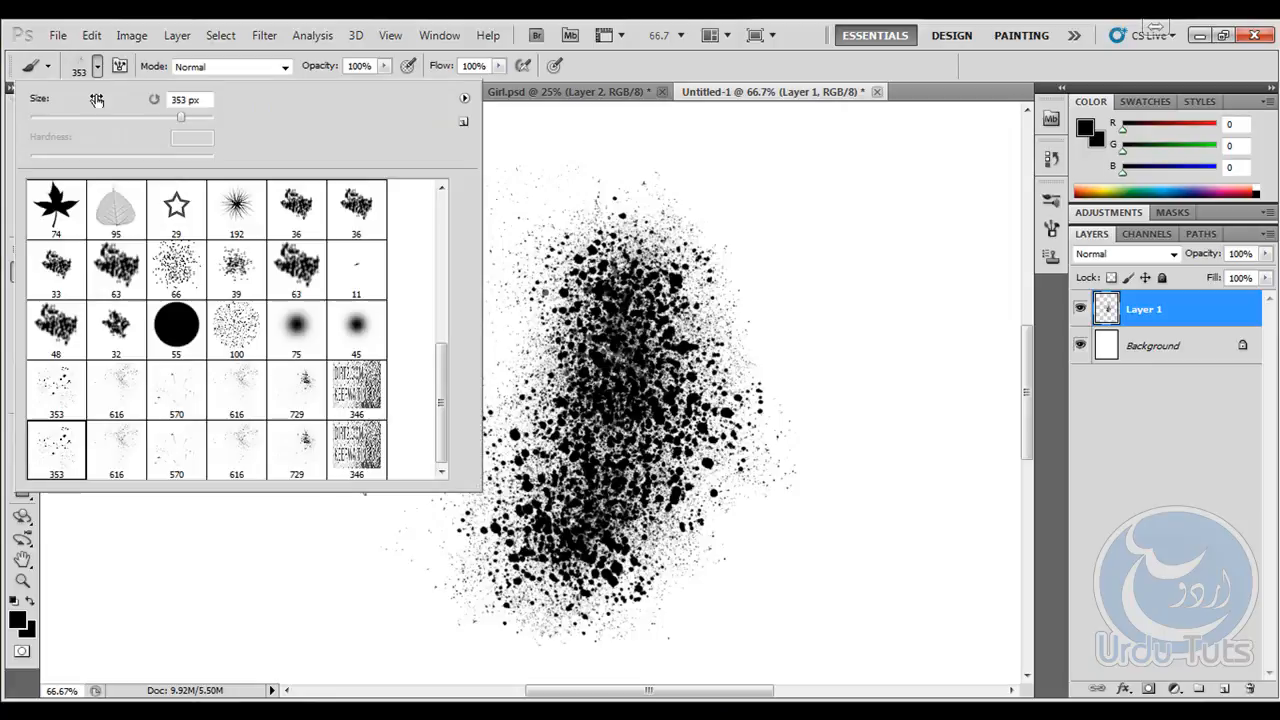
{"action": "left_click_drag", "start_coordinate": [441, 390], "coordinate": [441, 220]}
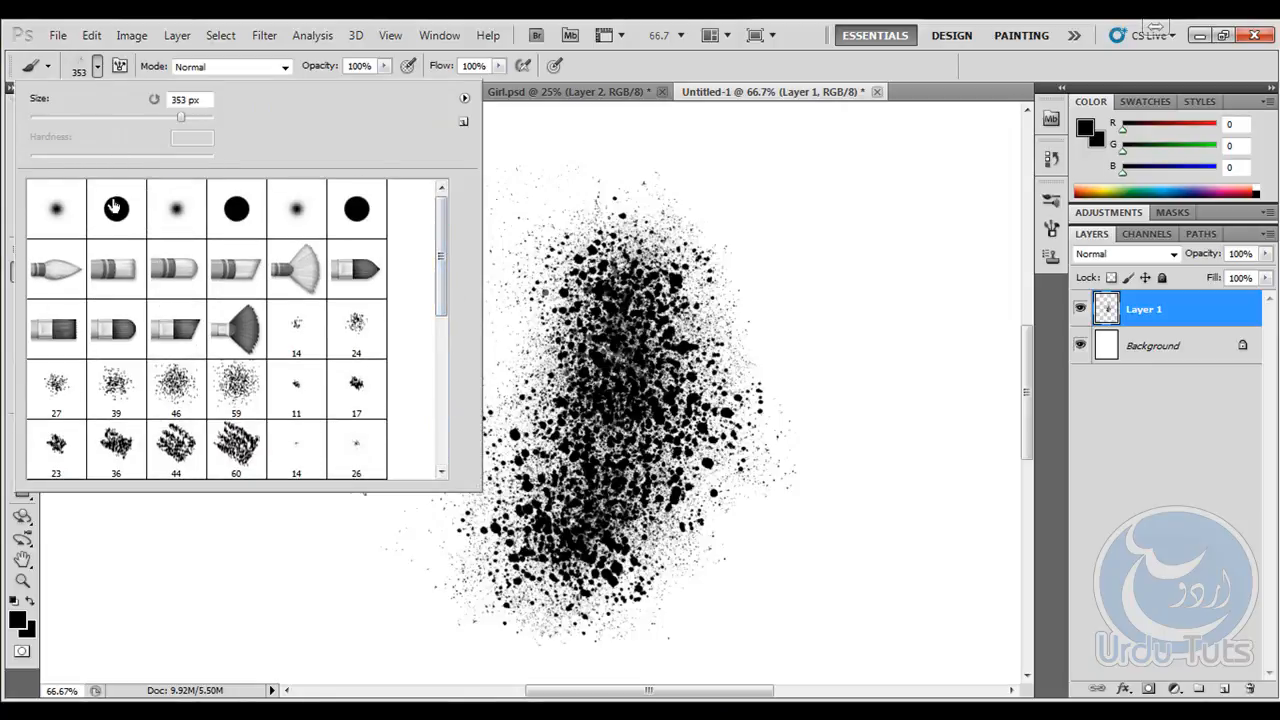
{"action": "left_click", "coordinate": [116, 206]}
{"action": "key", "text": "Return"}
{"action": "left_click", "coordinate": [23, 336]}
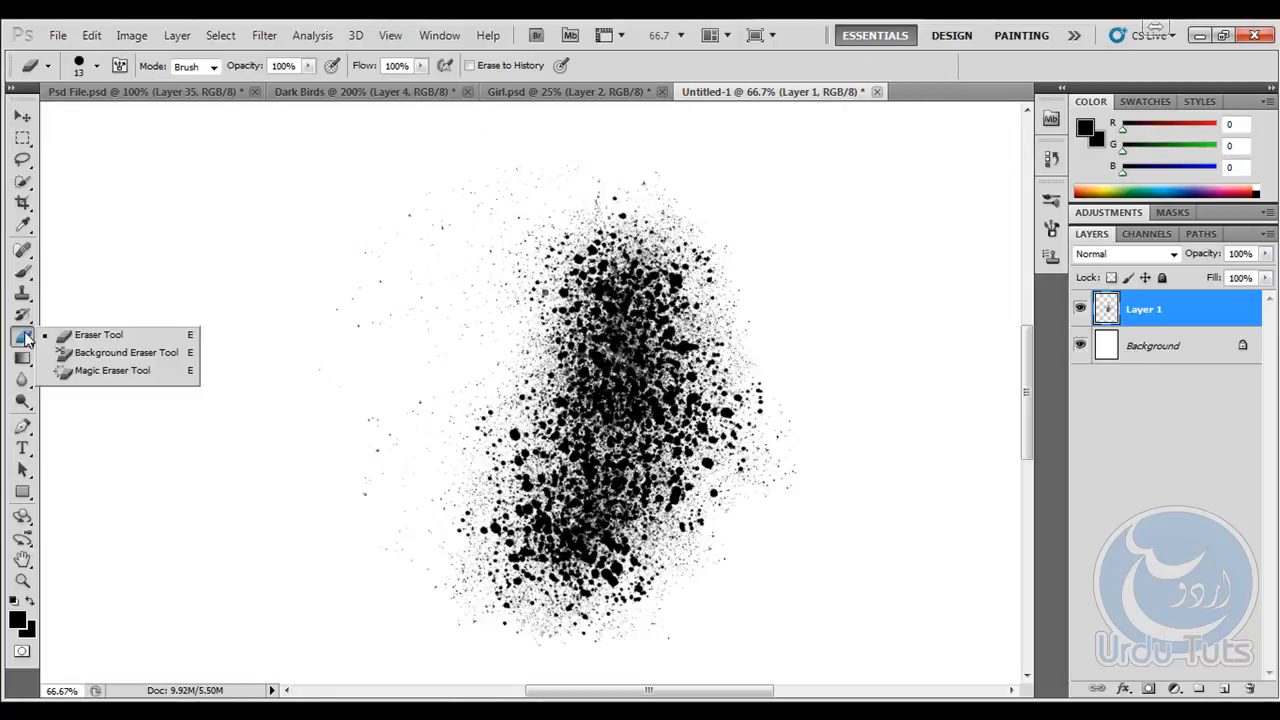
{"action": "left_click", "coordinate": [92, 341]}
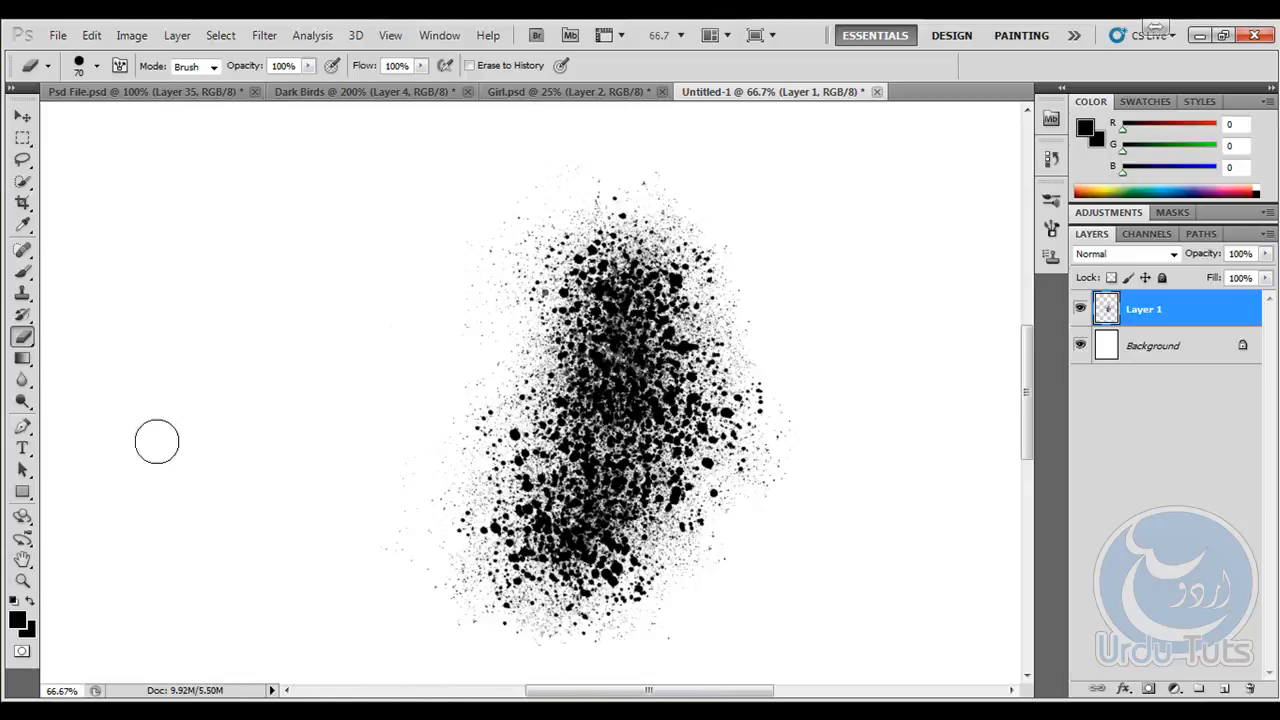
- Load the Layer 1 splatter as a selection and define it as a brush preset named "sample brush one"
{"action": "left_click", "coordinate": [23, 139]}
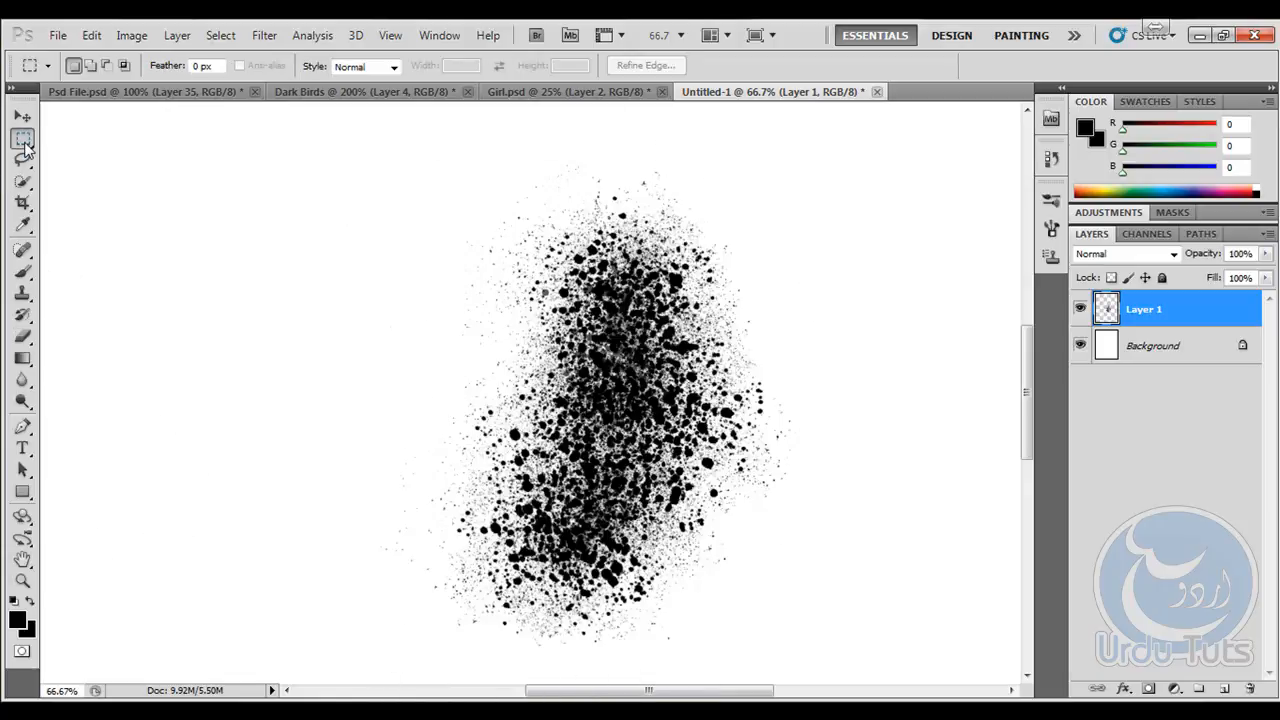
{"action": "left_click", "coordinate": [1108, 310], "text": "ctrl"}
{"action": "left_click", "coordinate": [91, 35]}
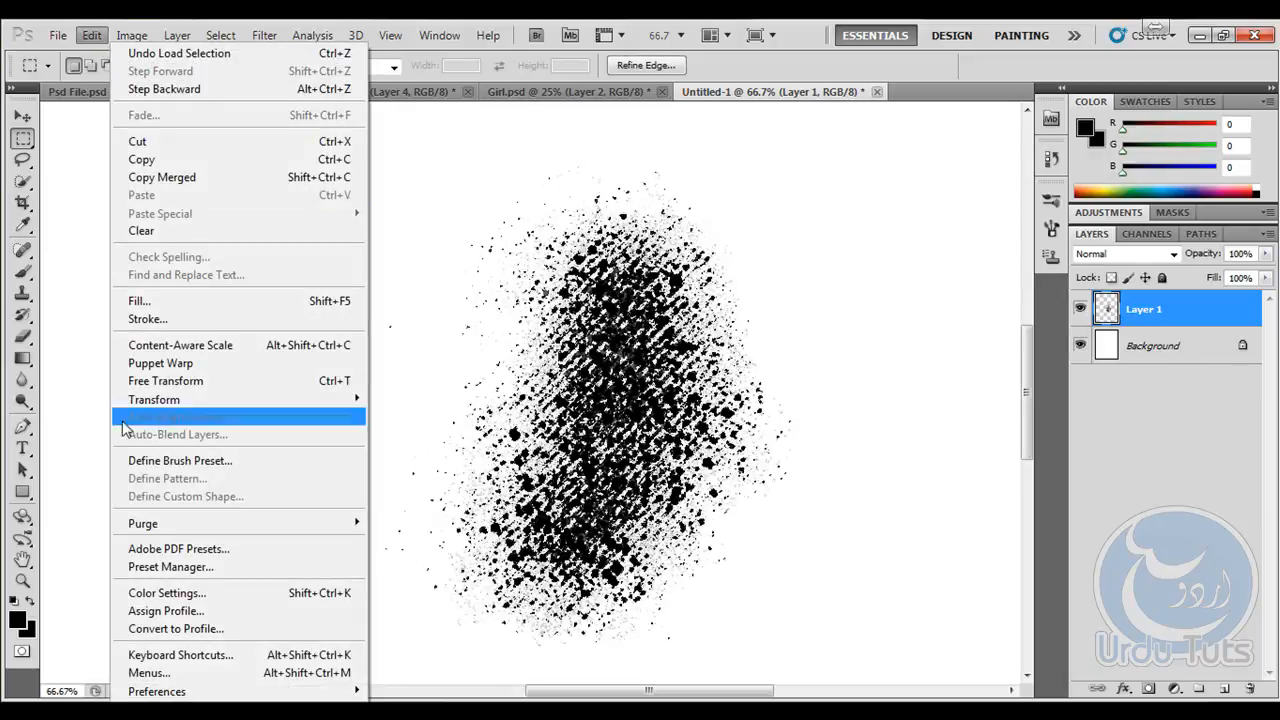
{"action": "left_click", "coordinate": [180, 461]}
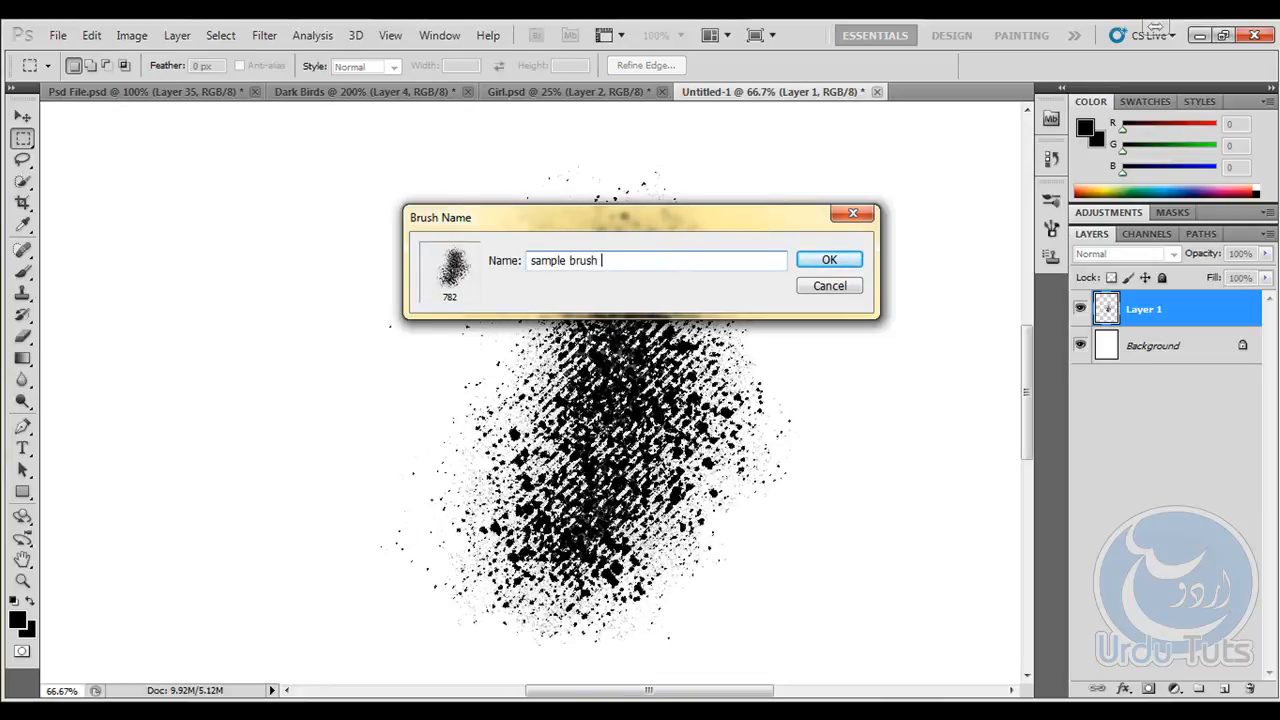
{"action": "left_click", "coordinate": [826, 260]}
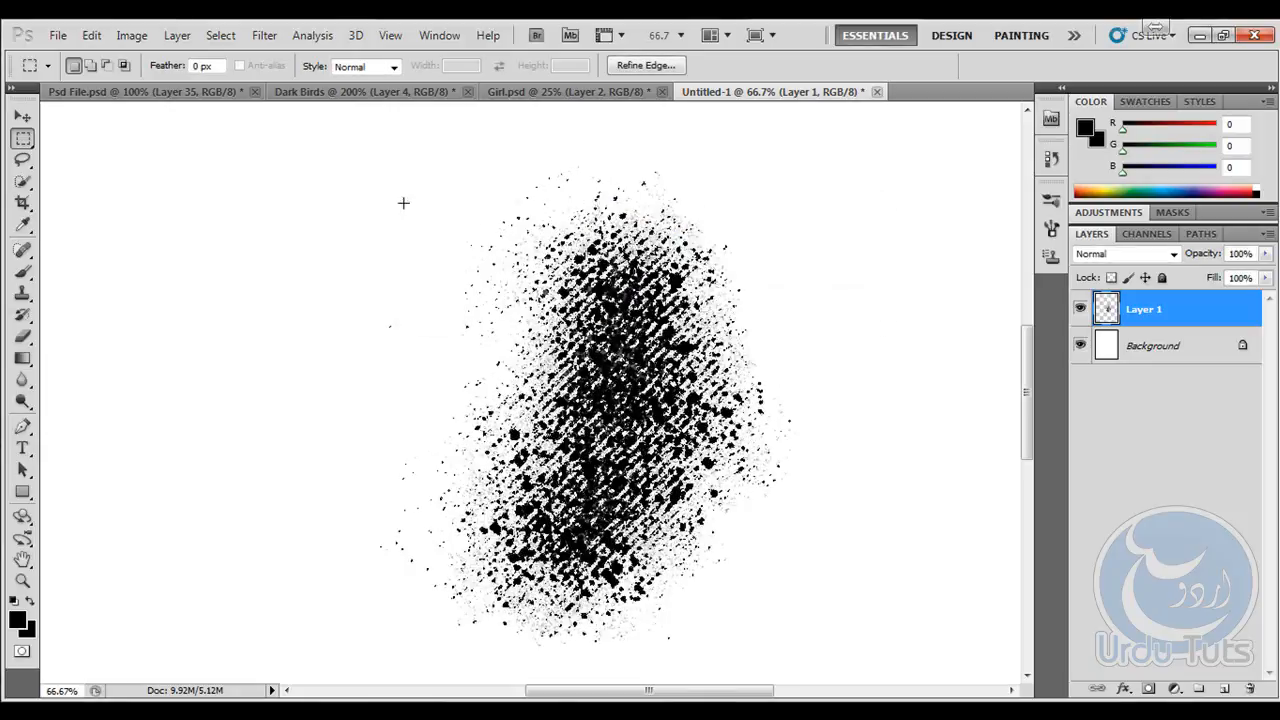
- Choose the new 782 px splatter preset for the Brush tool and switch to the Dark Birds document
{"action": "left_click", "coordinate": [23, 272]}
{"action": "left_click", "coordinate": [98, 67]}
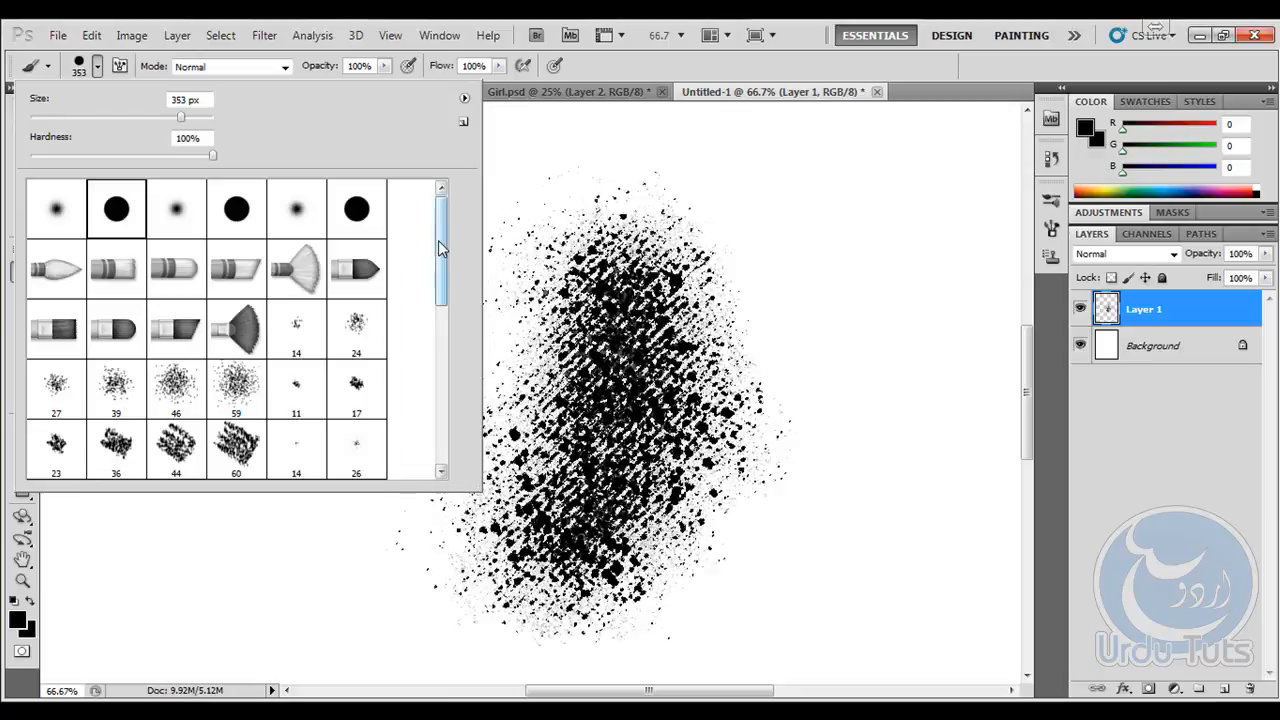
{"action": "left_click_drag", "start_coordinate": [443, 248], "coordinate": [443, 415]}
{"action": "left_click", "coordinate": [55, 445]}
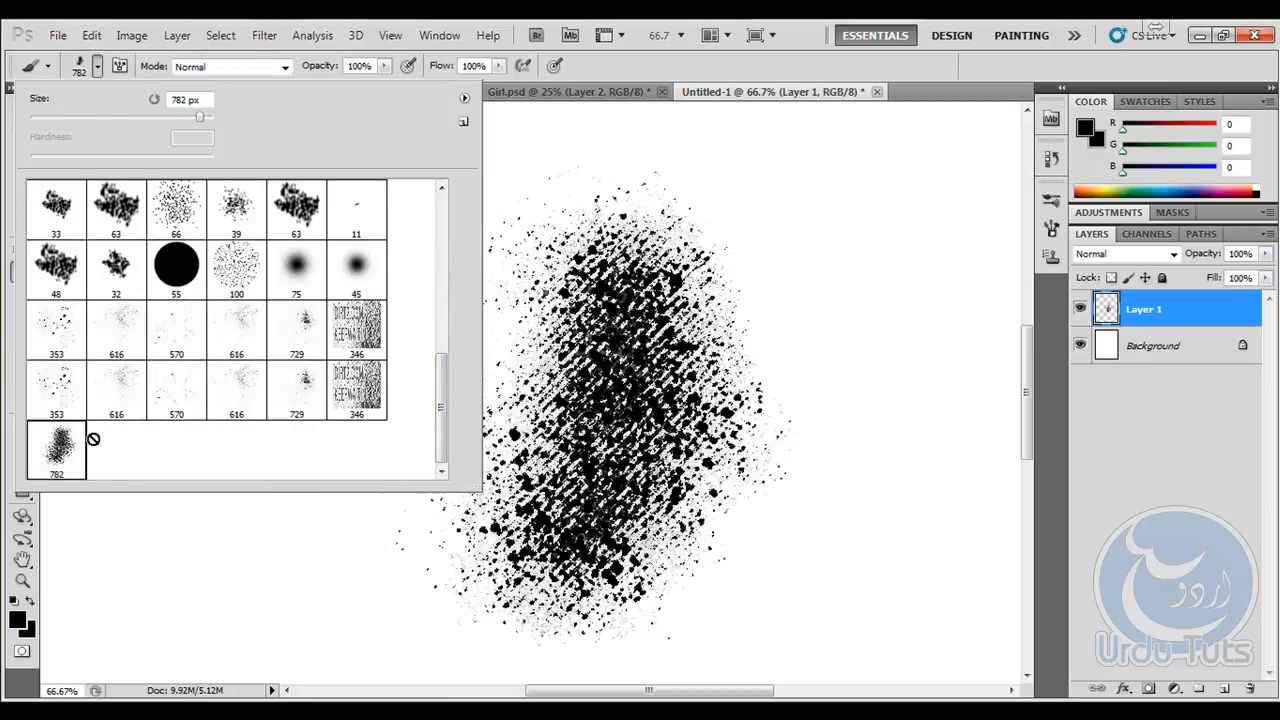
{"action": "left_click", "coordinate": [898, 64]}
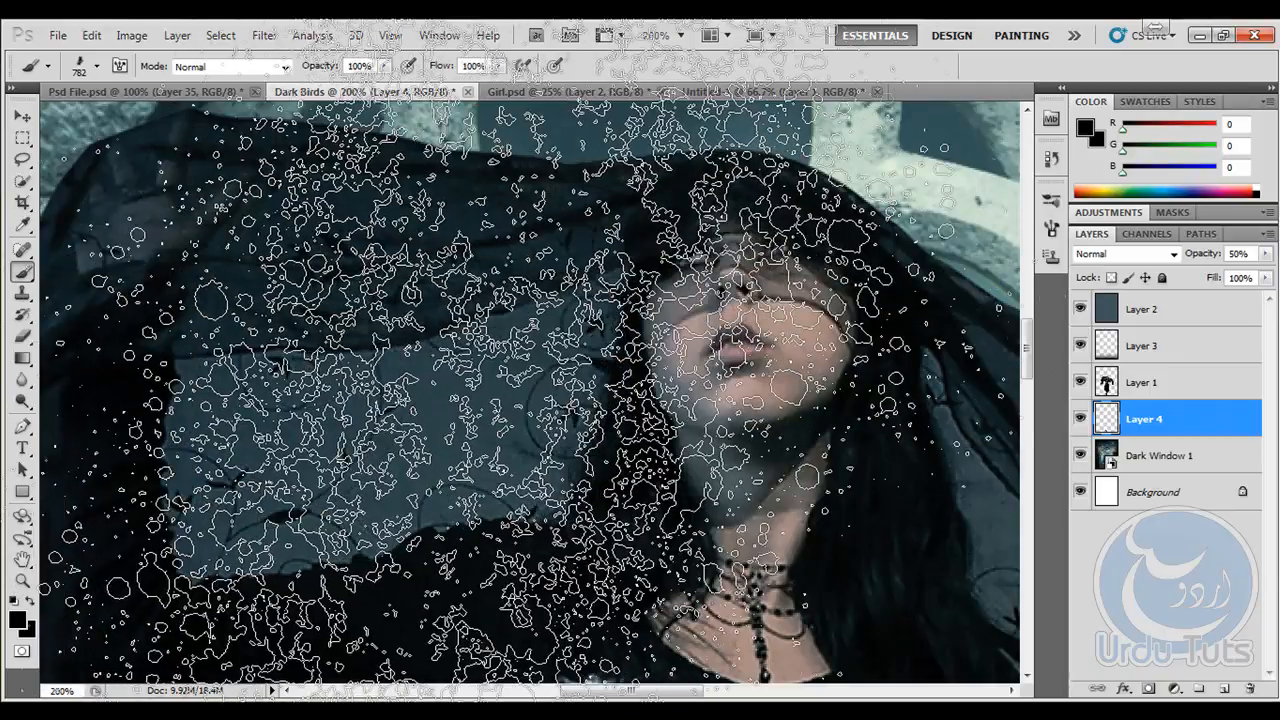
- Reduce the splatter brush size to 200 px and rotate its tip to an angle of 100°
{"action": "key", "text": "bracketleft"}
{"action": "key", "text": "bracketleft"}
{"action": "key", "text": "bracketleft"}
{"action": "key", "text": "bracketleft"}
{"action": "key", "text": "bracketleft"}
{"action": "key", "text": "bracketleft"}
{"action": "key", "text": "bracketleft"}
{"action": "key", "text": "bracketleft"}
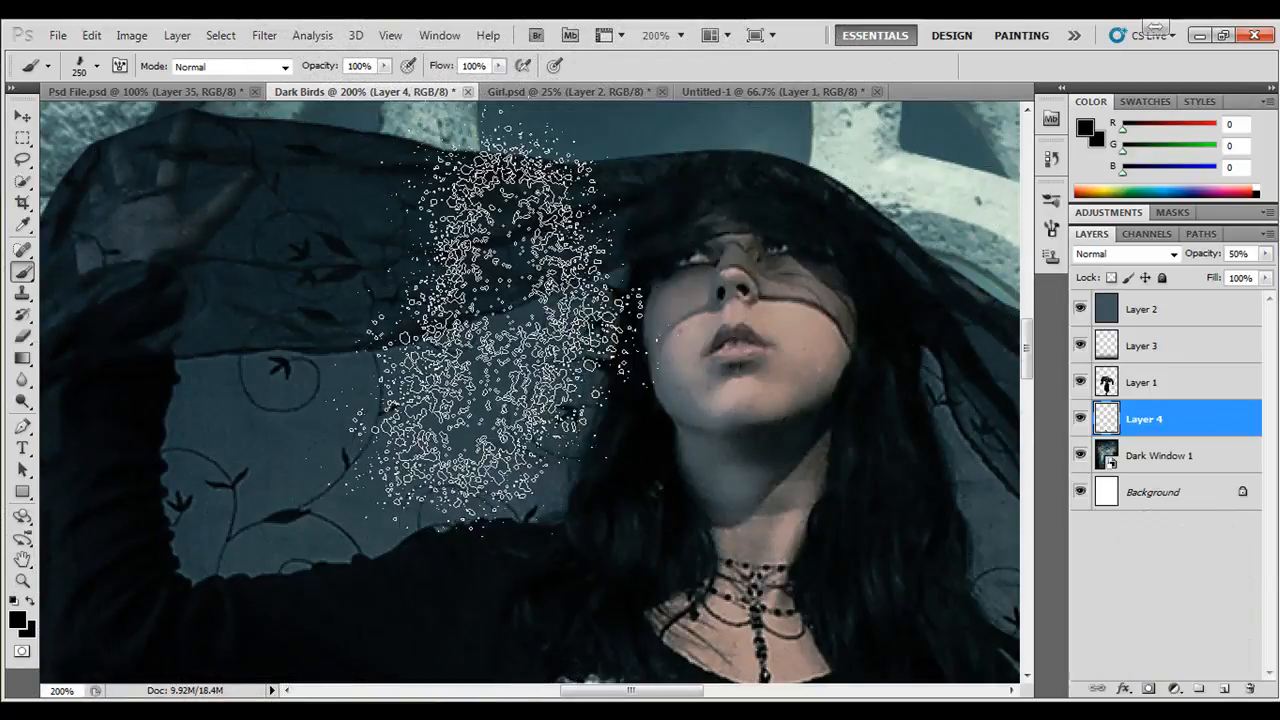
{"action": "key", "text": "bracketleft"}
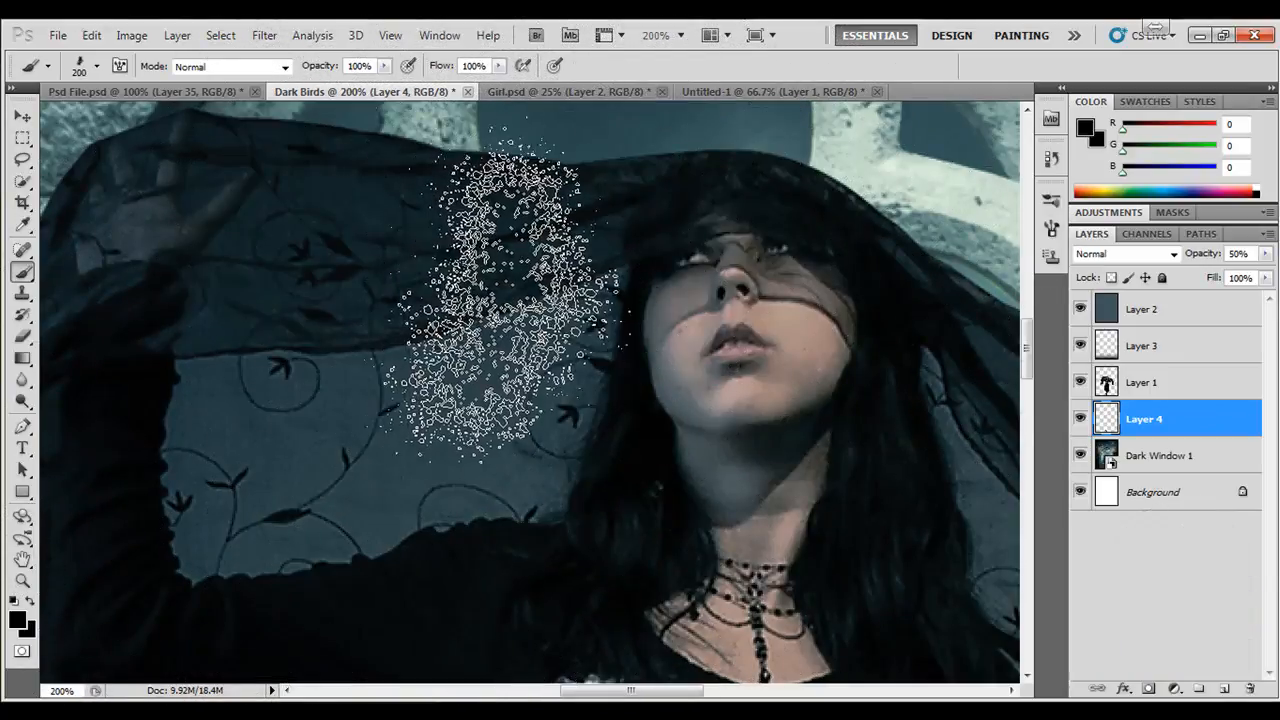
{"action": "left_click_drag", "start_coordinate": [423, 300], "coordinate": [508, 458]}
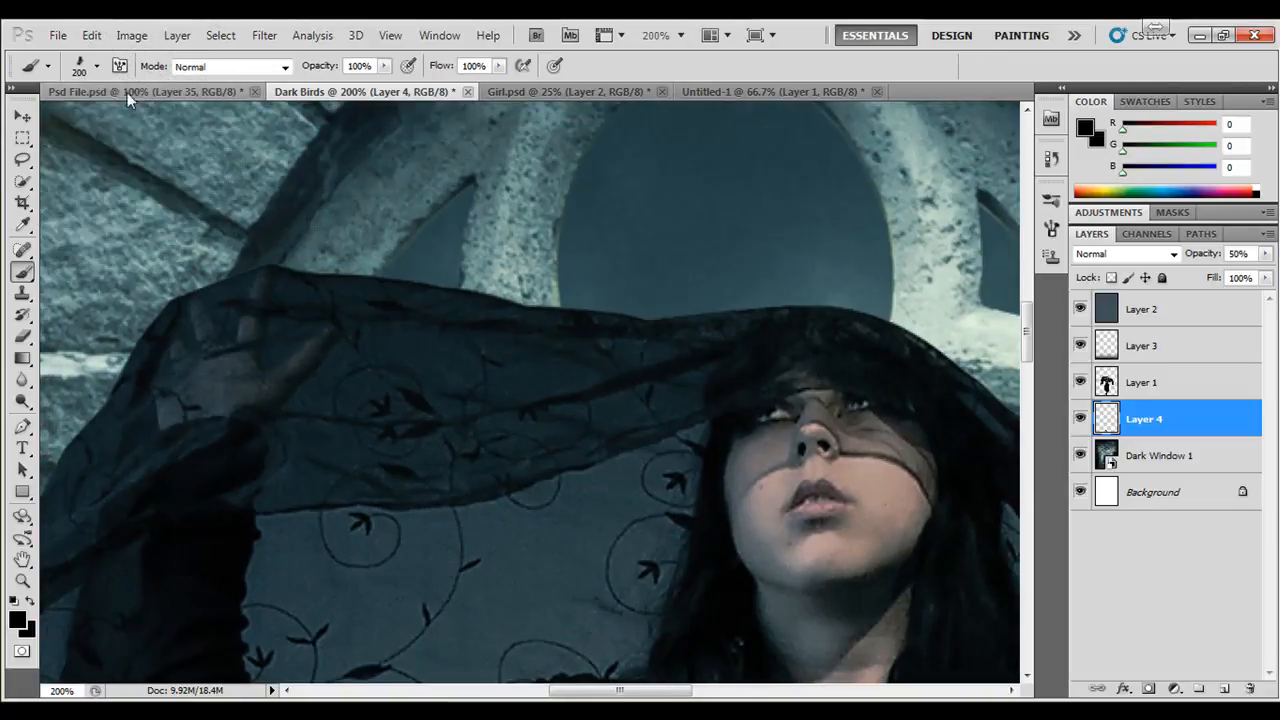
{"action": "left_click", "coordinate": [121, 66]}
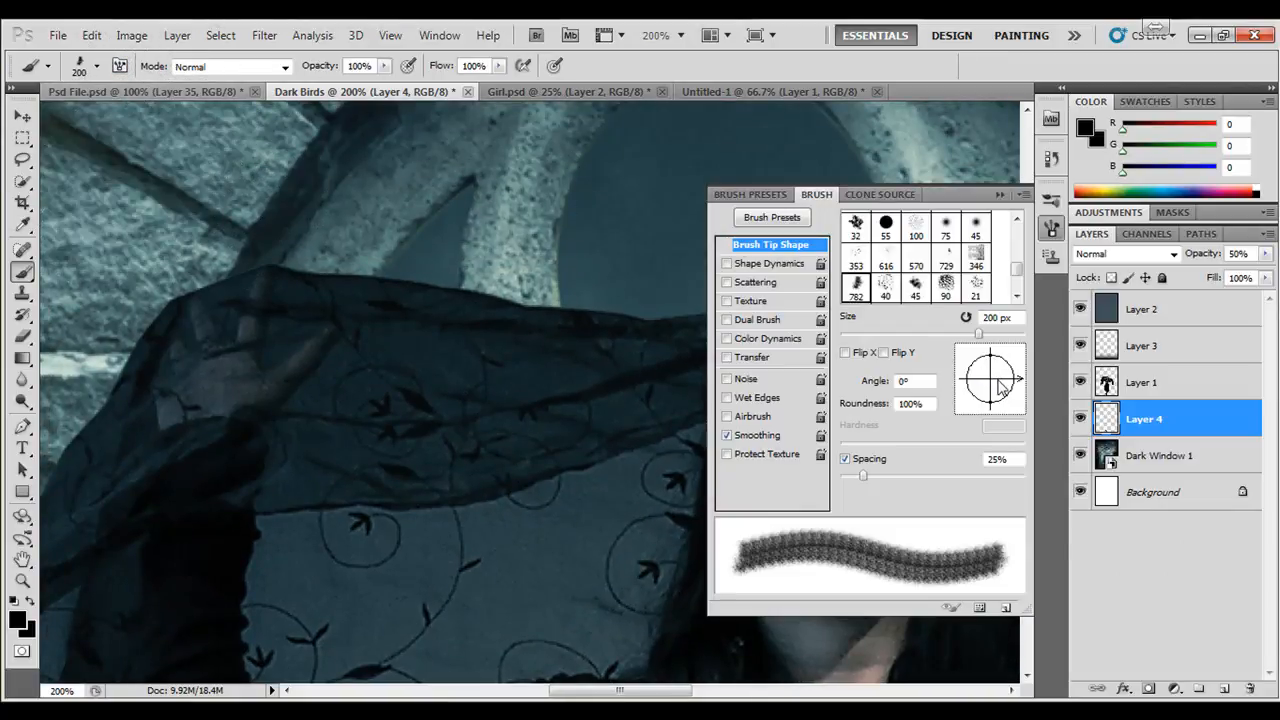
{"action": "mouse_move", "coordinate": [1000, 388]}
{"action": "left_mouse_down"}
{"action": "mouse_move", "coordinate": [1008, 362]}
{"action": "mouse_move", "coordinate": [975, 362]}
{"action": "mouse_move", "coordinate": [988, 356]}
{"action": "mouse_move", "coordinate": [1010, 395]}
{"action": "mouse_move", "coordinate": [1012, 371]}
{"action": "mouse_move", "coordinate": [975, 360]}
{"action": "mouse_move", "coordinate": [990, 402]}
{"action": "mouse_move", "coordinate": [949, 367]}
{"action": "mouse_move", "coordinate": [1023, 387]}
{"action": "mouse_move", "coordinate": [948, 388]}
{"action": "mouse_move", "coordinate": [978, 350]}
{"action": "mouse_move", "coordinate": [988, 362]}
{"action": "left_mouse_up"}
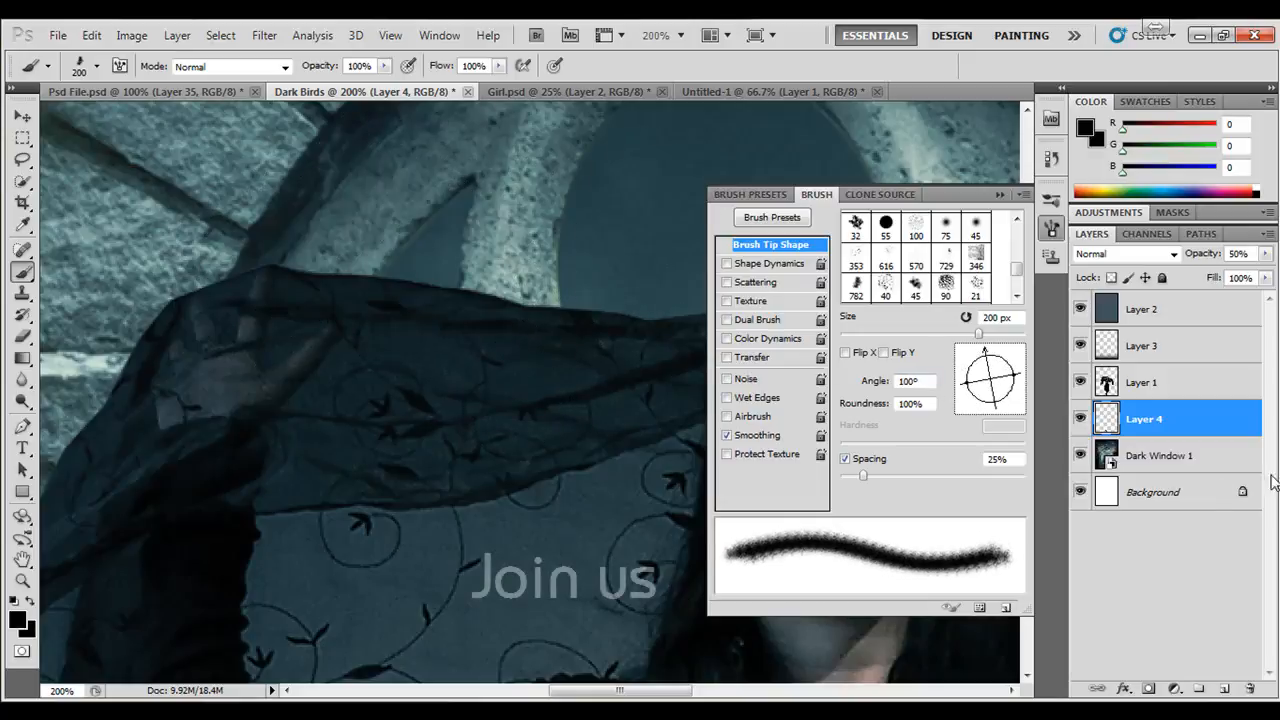
- Duplicate the girl's layer, Layer 1, hide the original and make the copy the active layer
{"action": "left_click", "coordinate": [1163, 383]}
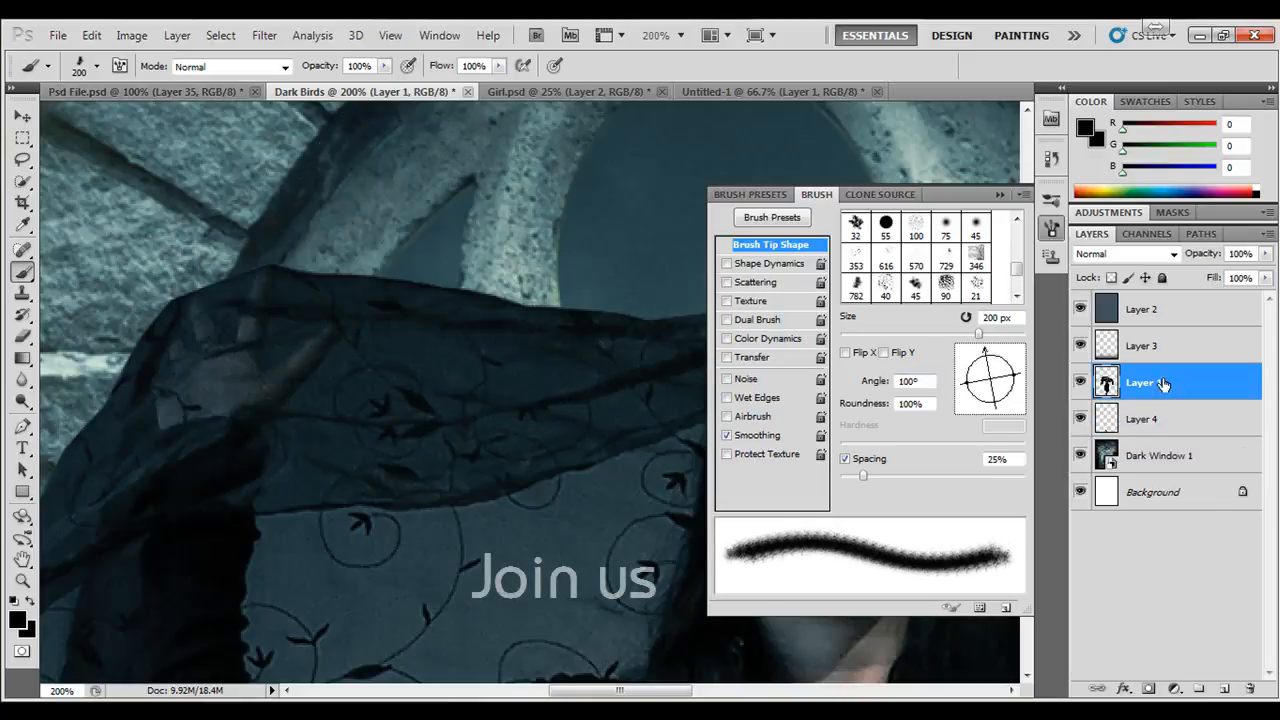
{"action": "left_click", "coordinate": [1000, 195]}
{"action": "left_click_drag", "start_coordinate": [1170, 381], "coordinate": [1226, 689]}
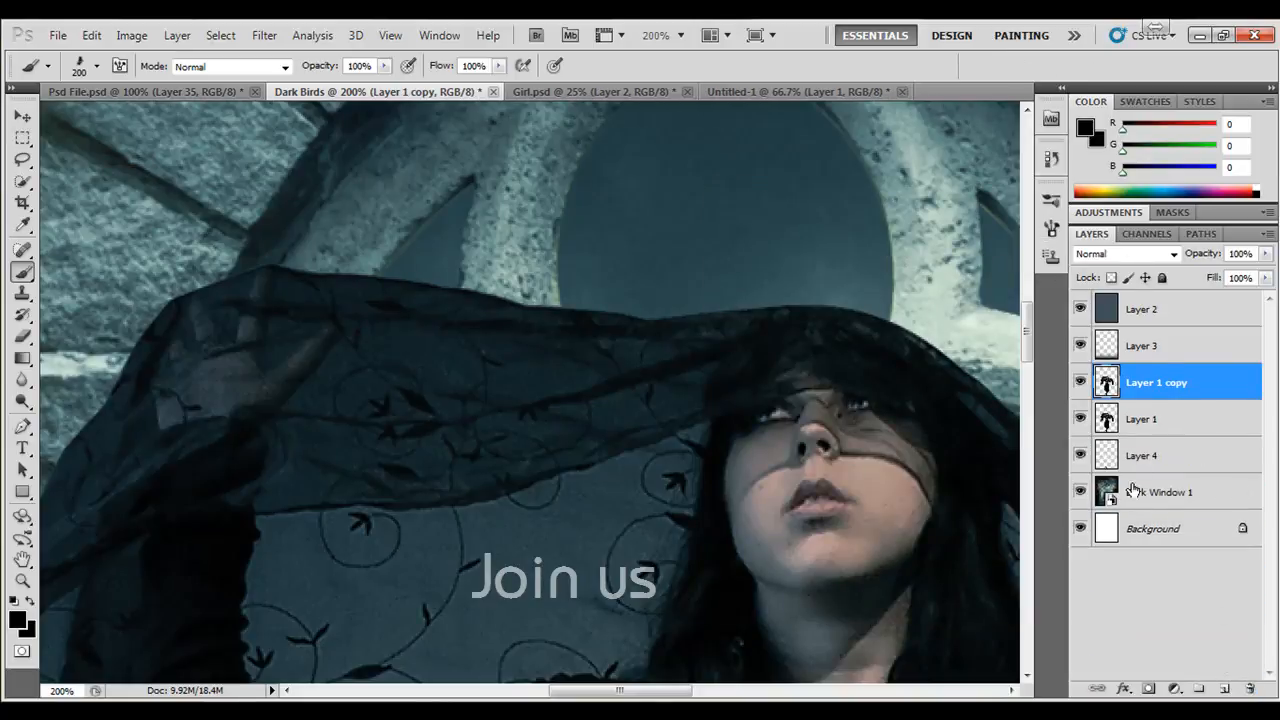
{"action": "left_click", "coordinate": [1127, 422]}
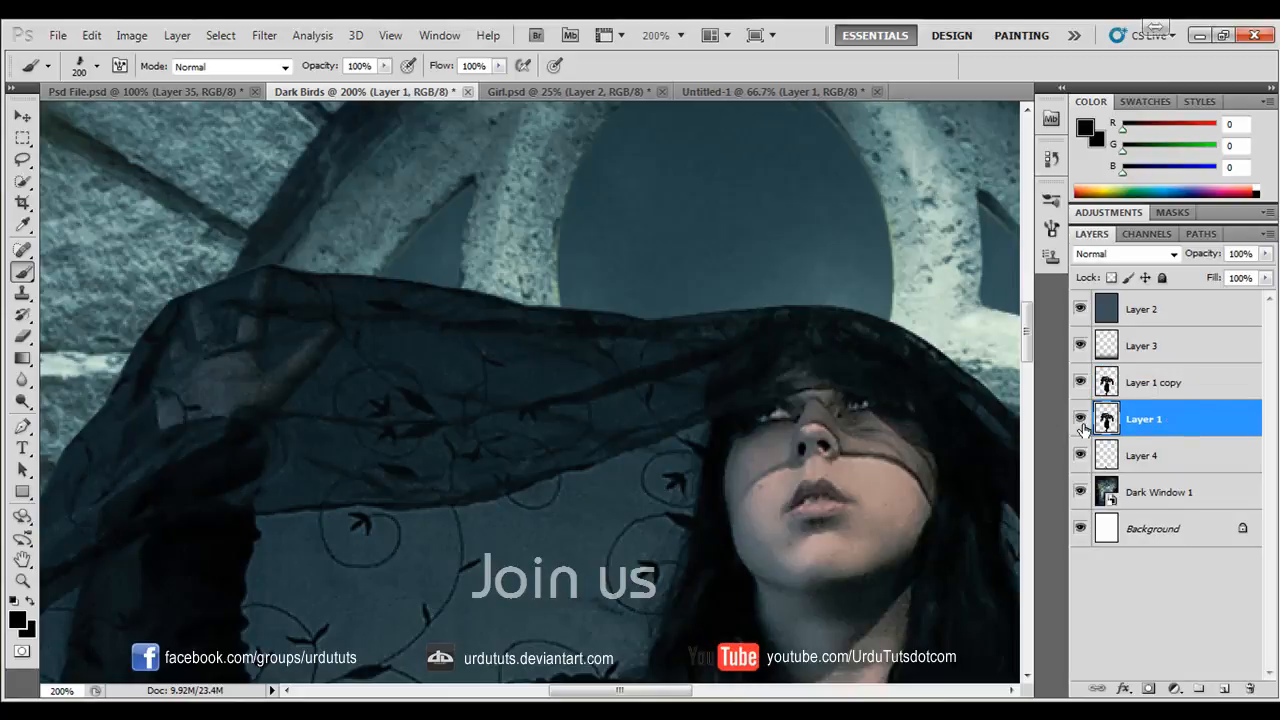
{"action": "left_click", "coordinate": [1147, 383]}
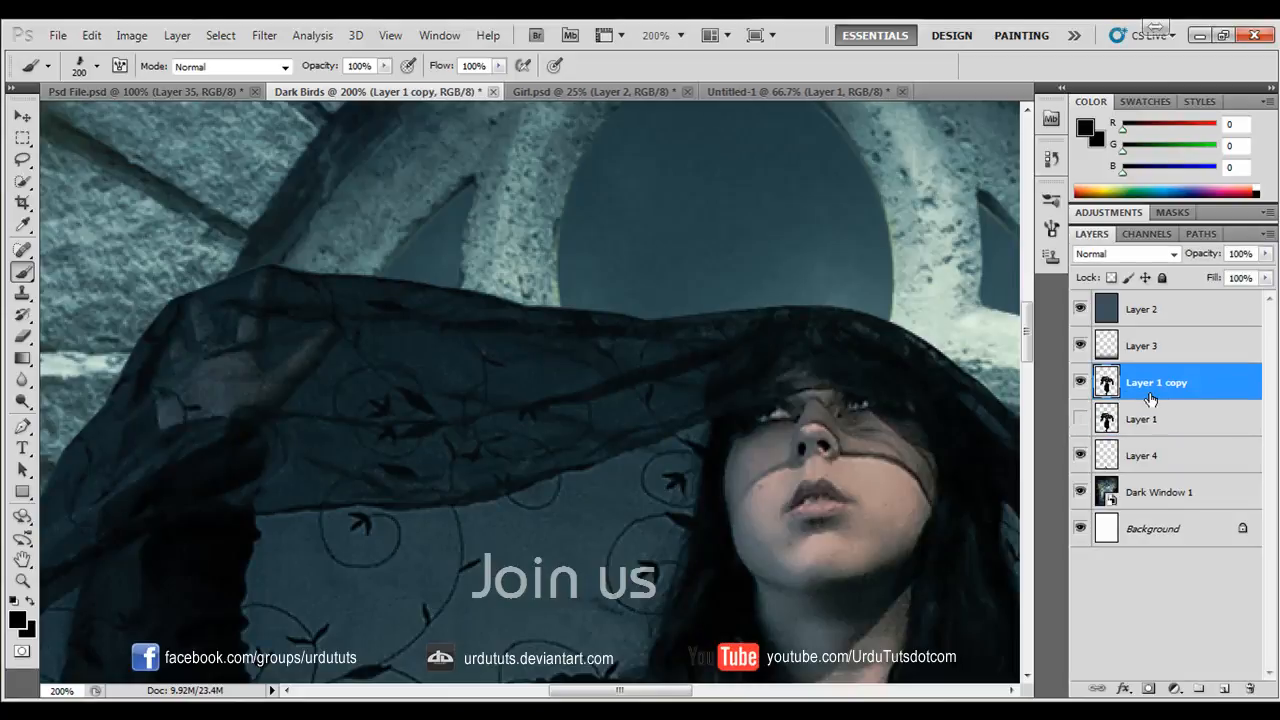
- Give the Eraser the 782 px splatter tip, reduce it to 100 px and rotate the tip to 109°
{"action": "key", "text": "space"}
{"action": "left_click_drag", "start_coordinate": [449, 329], "coordinate": [459, 372]}
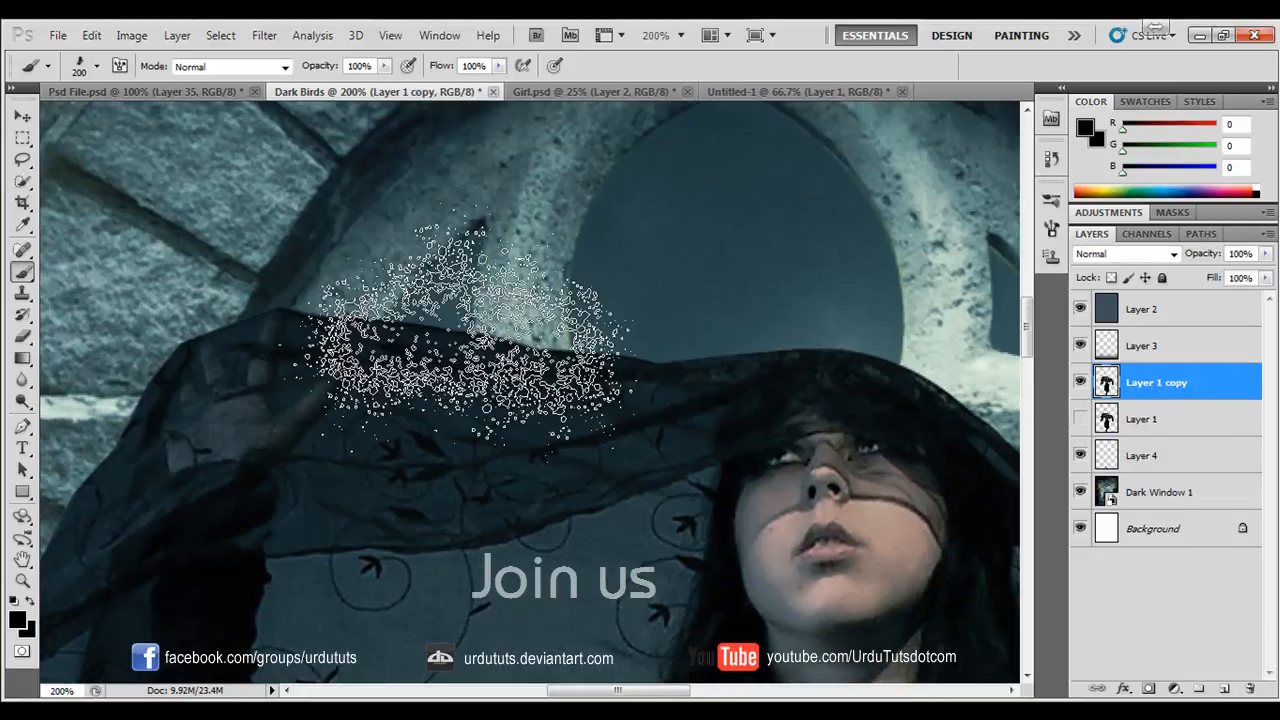
{"action": "left_click", "coordinate": [24, 338]}
{"action": "left_click", "coordinate": [97, 66]}
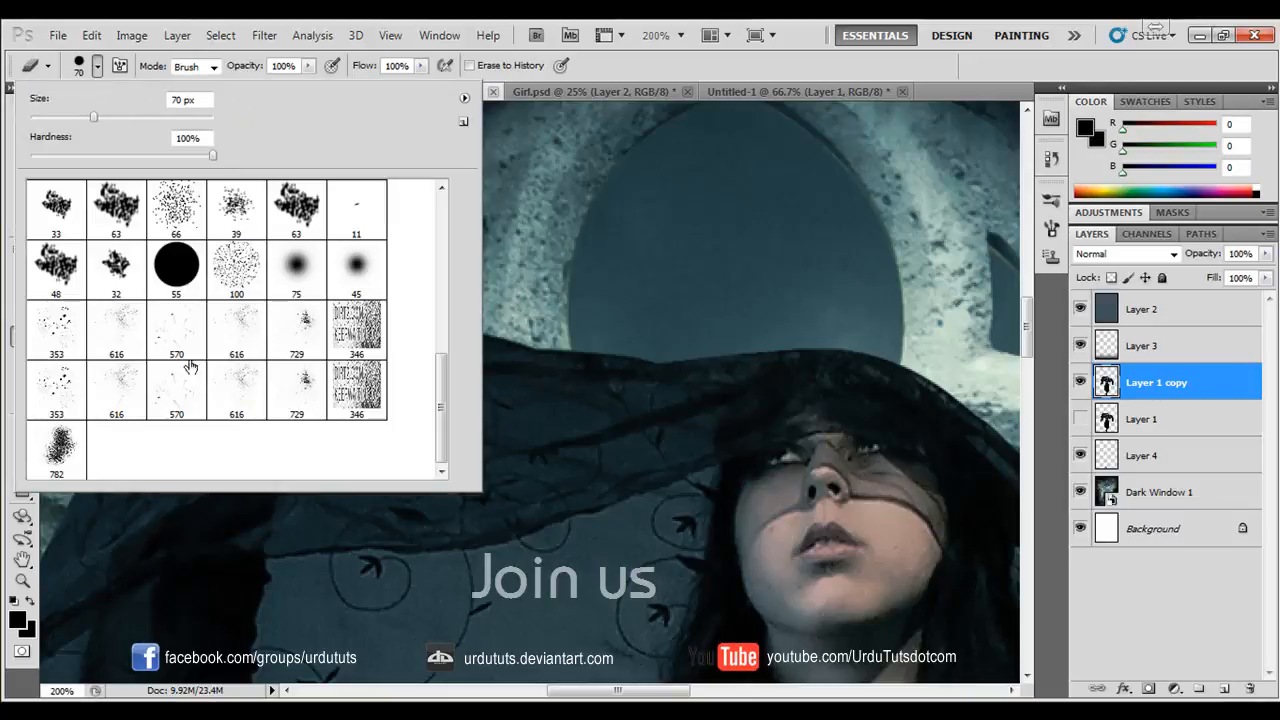
{"action": "left_click", "coordinate": [769, 67]}
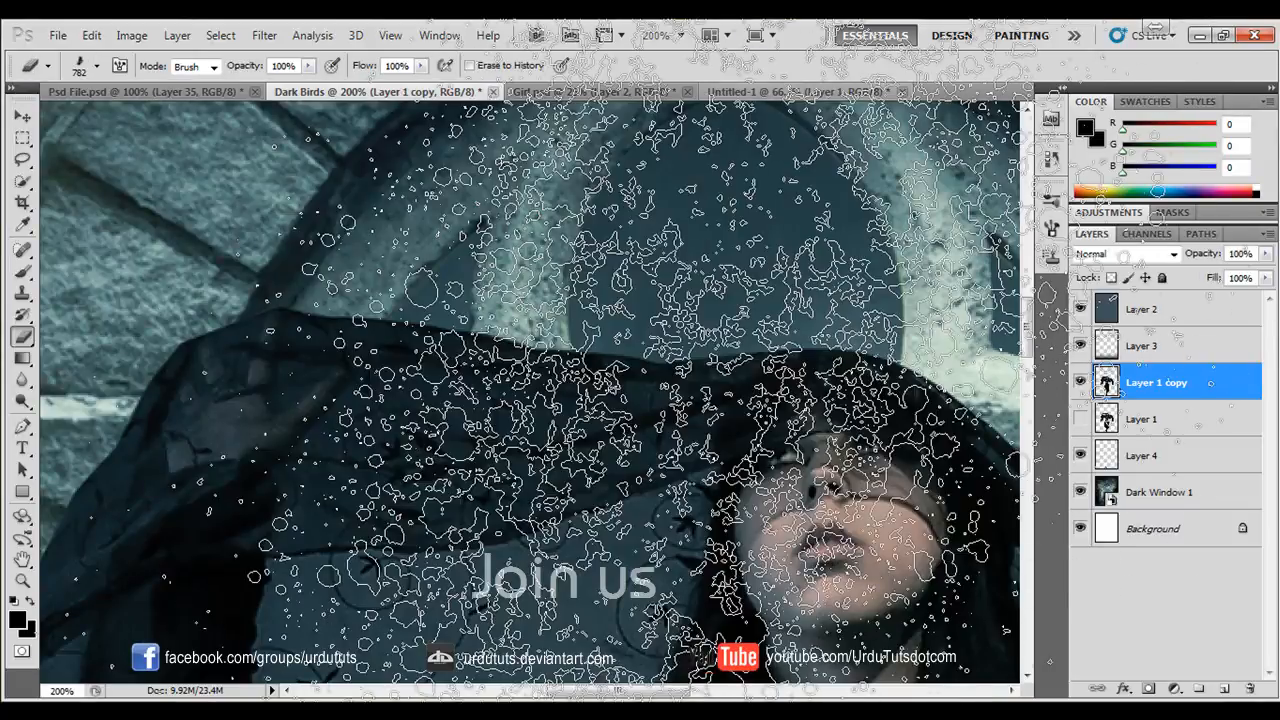
{"action": "key", "text": "bracketleft"}
{"action": "key", "text": "bracketleft"}
{"action": "key", "text": "bracketleft"}
{"action": "key", "text": "bracketleft"}
{"action": "key", "text": "bracketleft"}
{"action": "key", "text": "bracketleft"}
{"action": "key", "text": "bracketleft"}
{"action": "key", "text": "bracketleft"}
{"action": "key", "text": "bracketleft"}
{"action": "key", "text": "bracketleft"}
{"action": "key", "text": "bracketleft"}
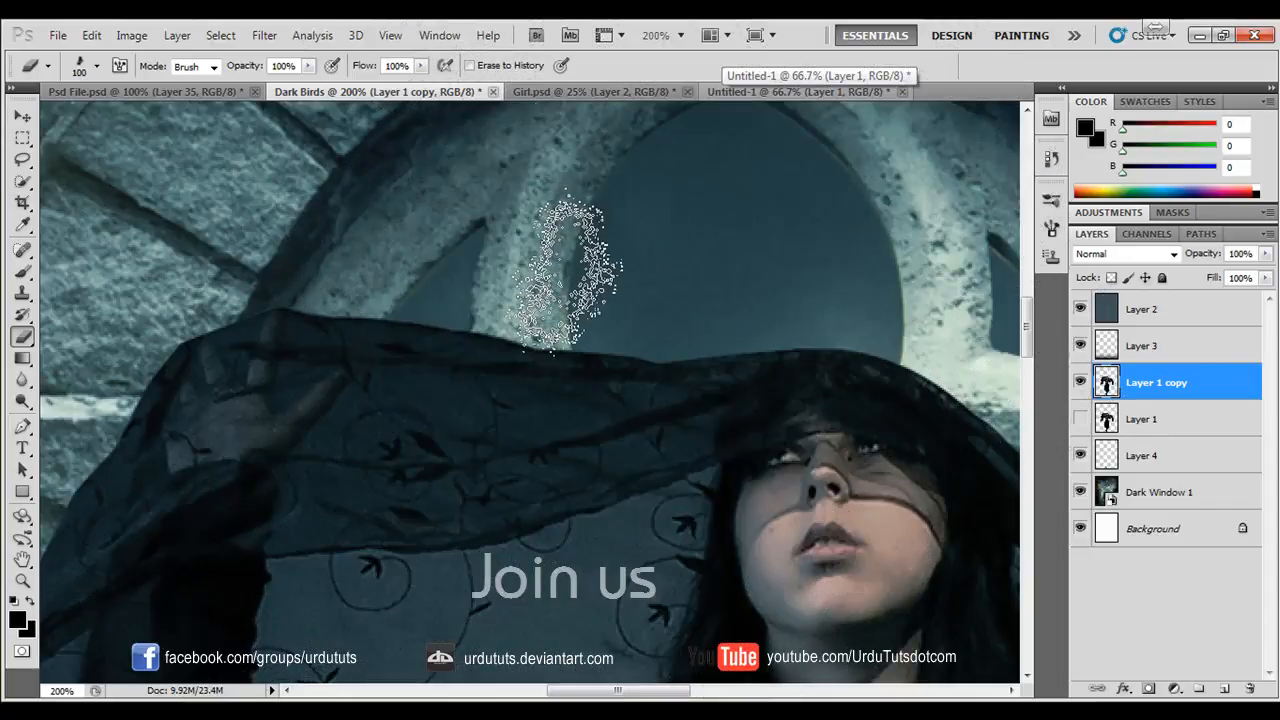
{"action": "left_click", "coordinate": [118, 66]}
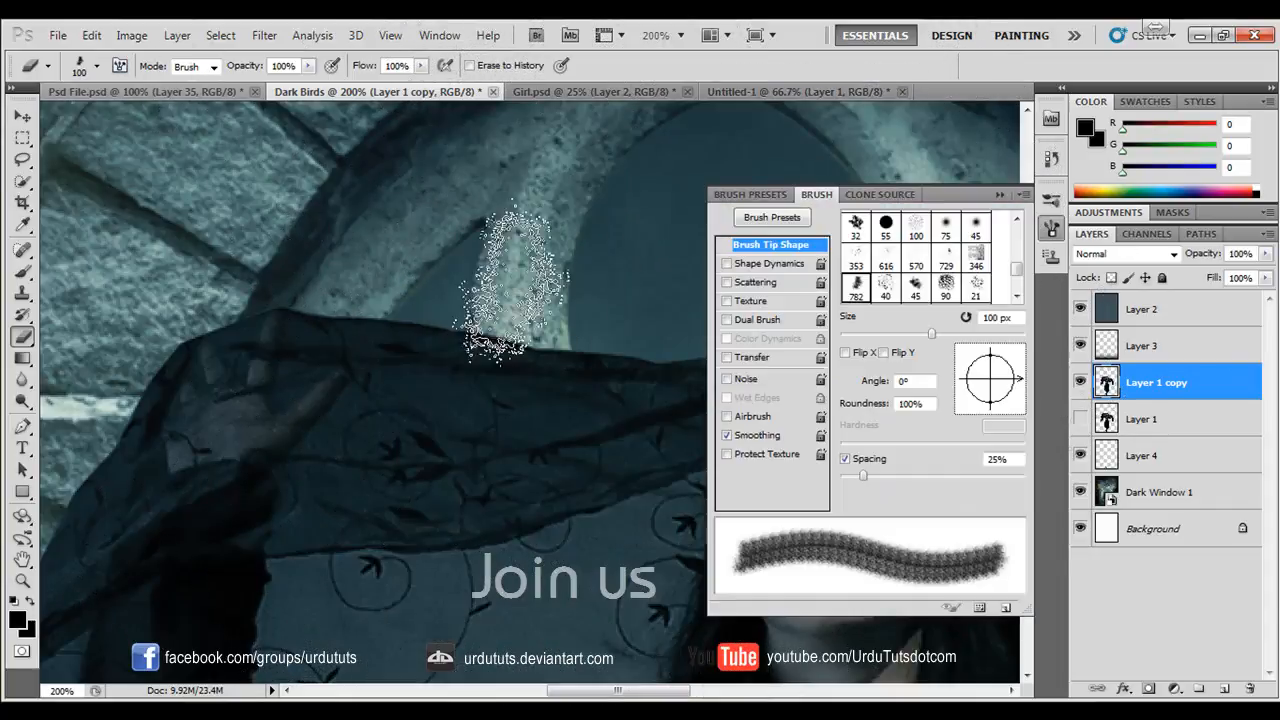
{"action": "left_click_drag", "start_coordinate": [1010, 378], "coordinate": [984, 361]}
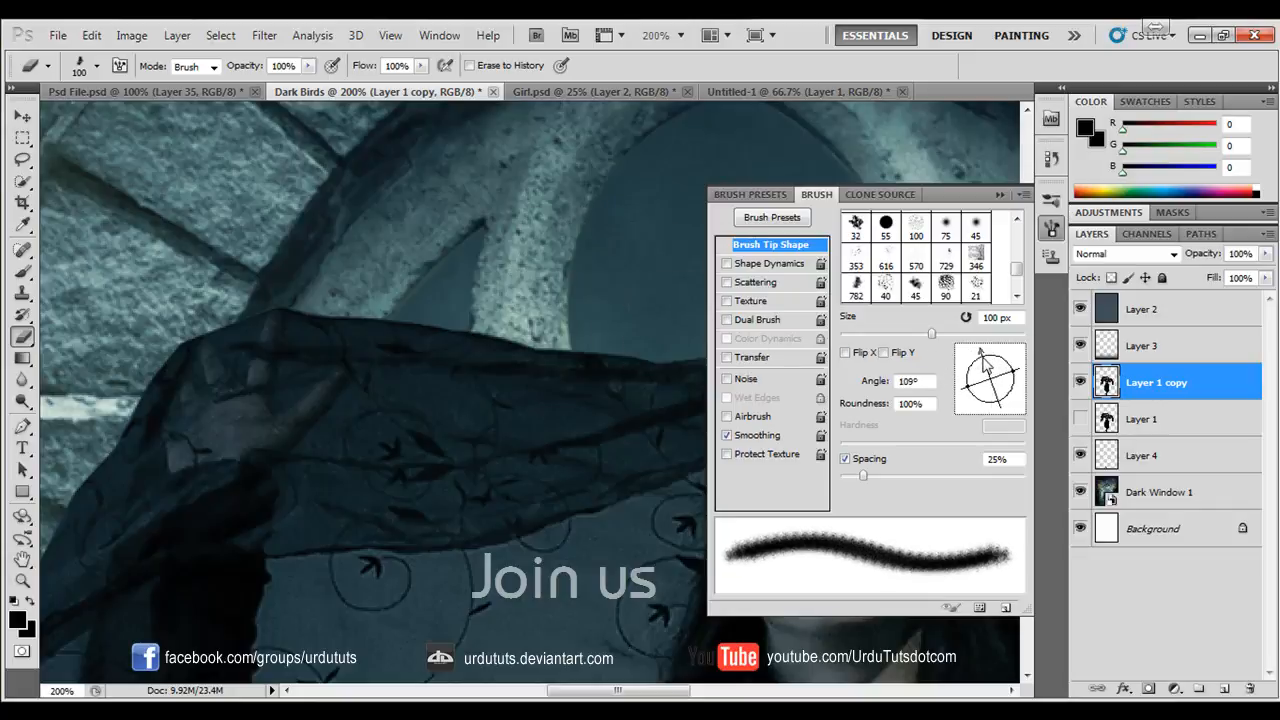
- Erase a speckled edge along the left end of the girl's veil with the 100 px splatter tip, rotating it to 156°
{"action": "mouse_move", "coordinate": [262, 300]}
{"action": "left_mouse_down"}
{"action": "mouse_move", "coordinate": [392, 270]}
{"action": "mouse_move", "coordinate": [292, 296]}
{"action": "mouse_move", "coordinate": [520, 288]}
{"action": "mouse_move", "coordinate": [432, 305]}
{"action": "mouse_move", "coordinate": [495, 308]}
{"action": "mouse_move", "coordinate": [540, 358]}
{"action": "mouse_move", "coordinate": [525, 363]}
{"action": "mouse_move", "coordinate": [525, 350]}
{"action": "mouse_move", "coordinate": [660, 320]}
{"action": "mouse_move", "coordinate": [630, 345]}
{"action": "mouse_move", "coordinate": [438, 292]}
{"action": "mouse_move", "coordinate": [182, 355]}
{"action": "left_mouse_up"}
{"action": "left_click_drag", "start_coordinate": [982, 372], "coordinate": [968, 370]}
{"action": "mouse_move", "coordinate": [140, 405]}
{"action": "left_mouse_down"}
{"action": "mouse_move", "coordinate": [100, 447]}
{"action": "mouse_move", "coordinate": [130, 482]}
{"action": "mouse_move", "coordinate": [95, 467]}
{"action": "mouse_move", "coordinate": [200, 387]}
{"action": "mouse_move", "coordinate": [213, 350]}
{"action": "left_mouse_up"}
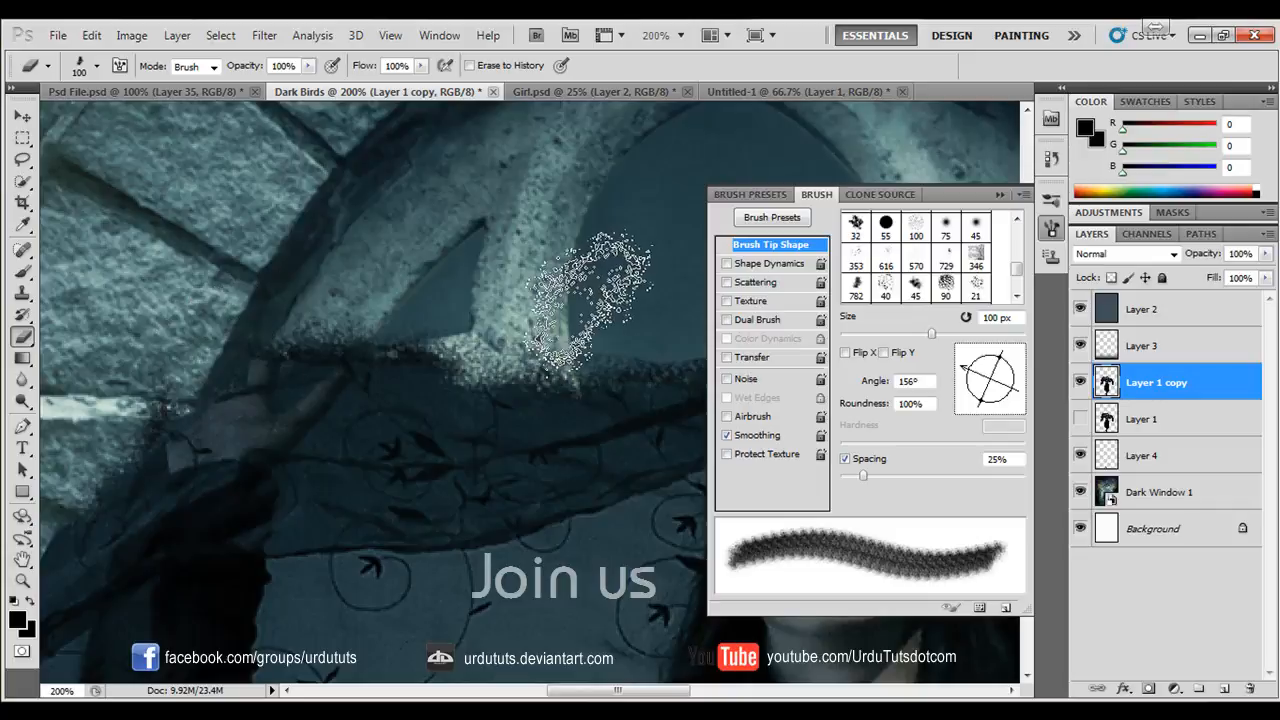
- Rotate the Eraser's splatter tip to 120° and roughen the veil's upper edge above the girl's head
{"action": "key", "text": "space"}
{"action": "mouse_move", "coordinate": [660, 446]}
{"action": "left_mouse_down"}
{"action": "mouse_move", "coordinate": [351, 441]}
{"action": "mouse_move", "coordinate": [300, 426]}
{"action": "left_mouse_up"}
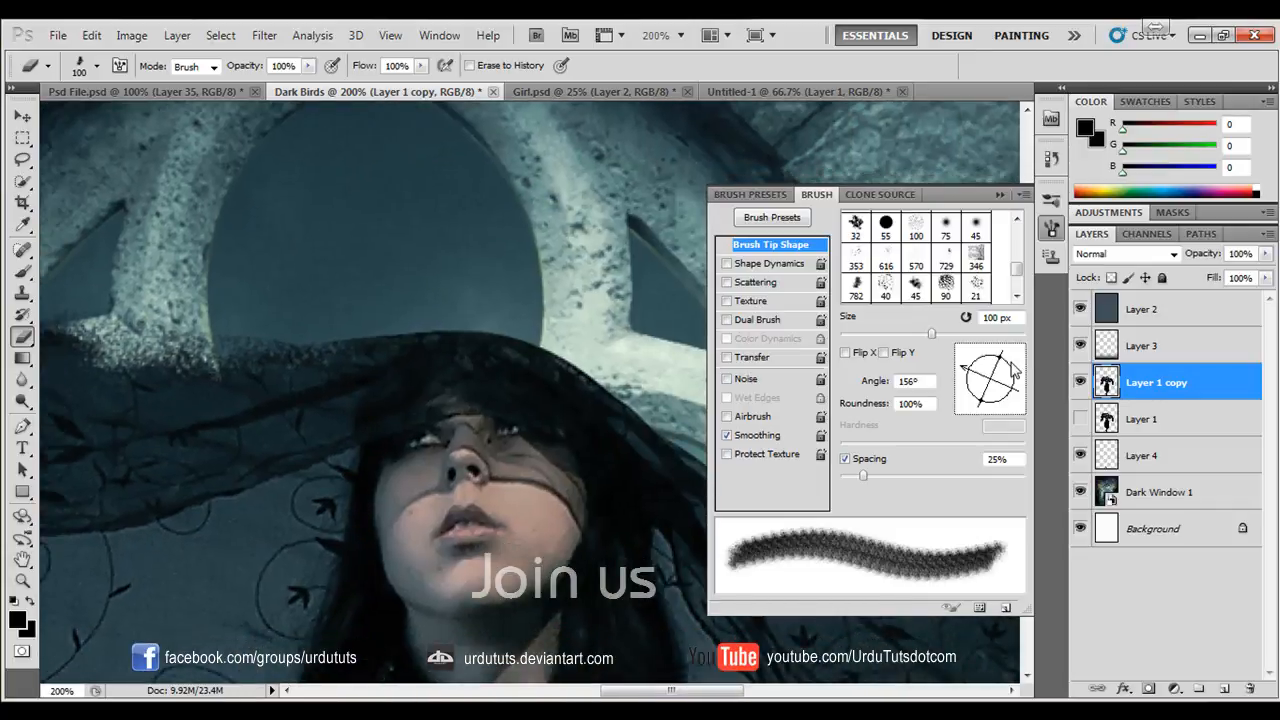
{"action": "left_click_drag", "start_coordinate": [1013, 372], "coordinate": [976, 353]}
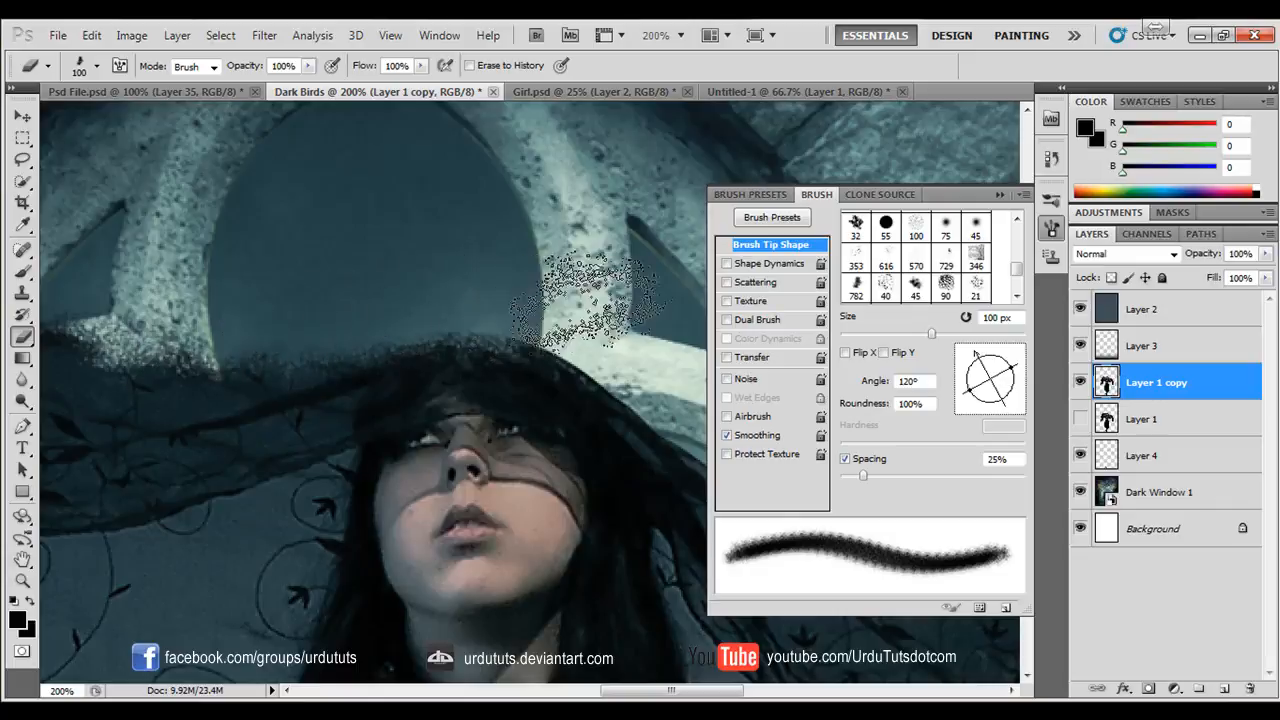
- Erase the veil's upper edge from the head down to the right end with the splatter tip at 72° and then 47°
{"action": "left_click_drag", "start_coordinate": [998, 370], "coordinate": [997, 370]}
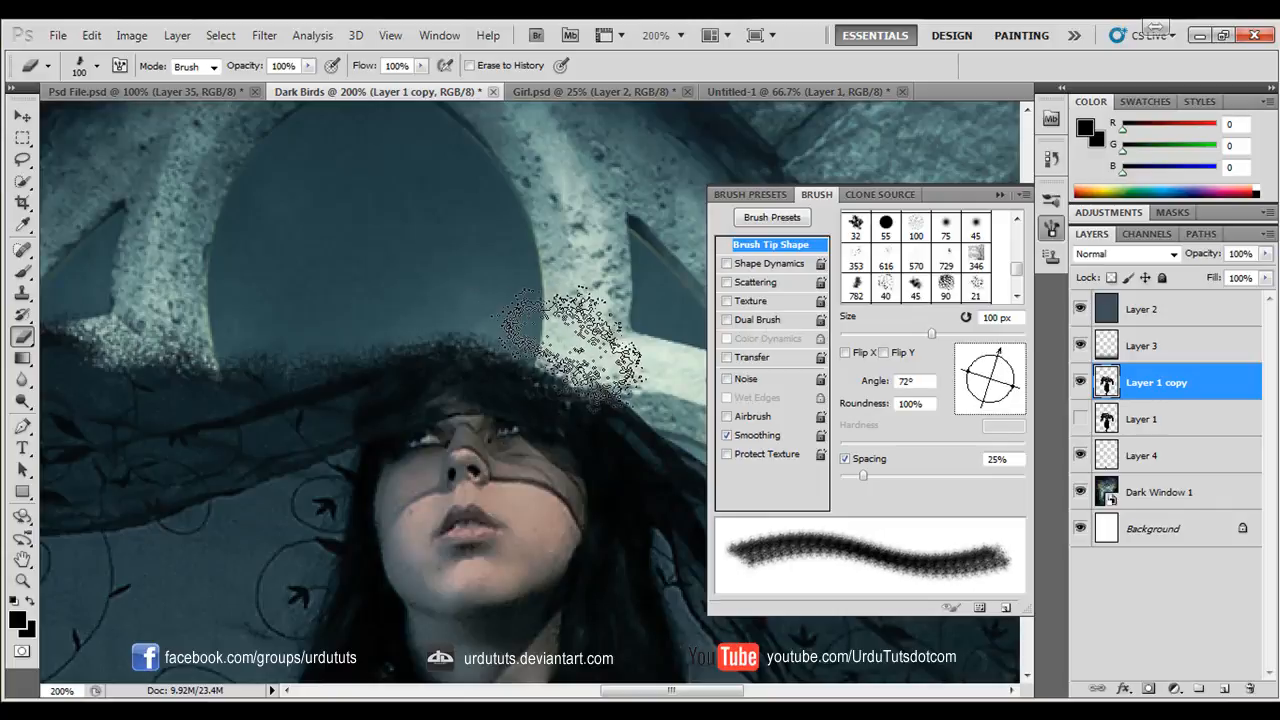
{"action": "left_click_drag", "start_coordinate": [606, 373], "coordinate": [359, 278]}
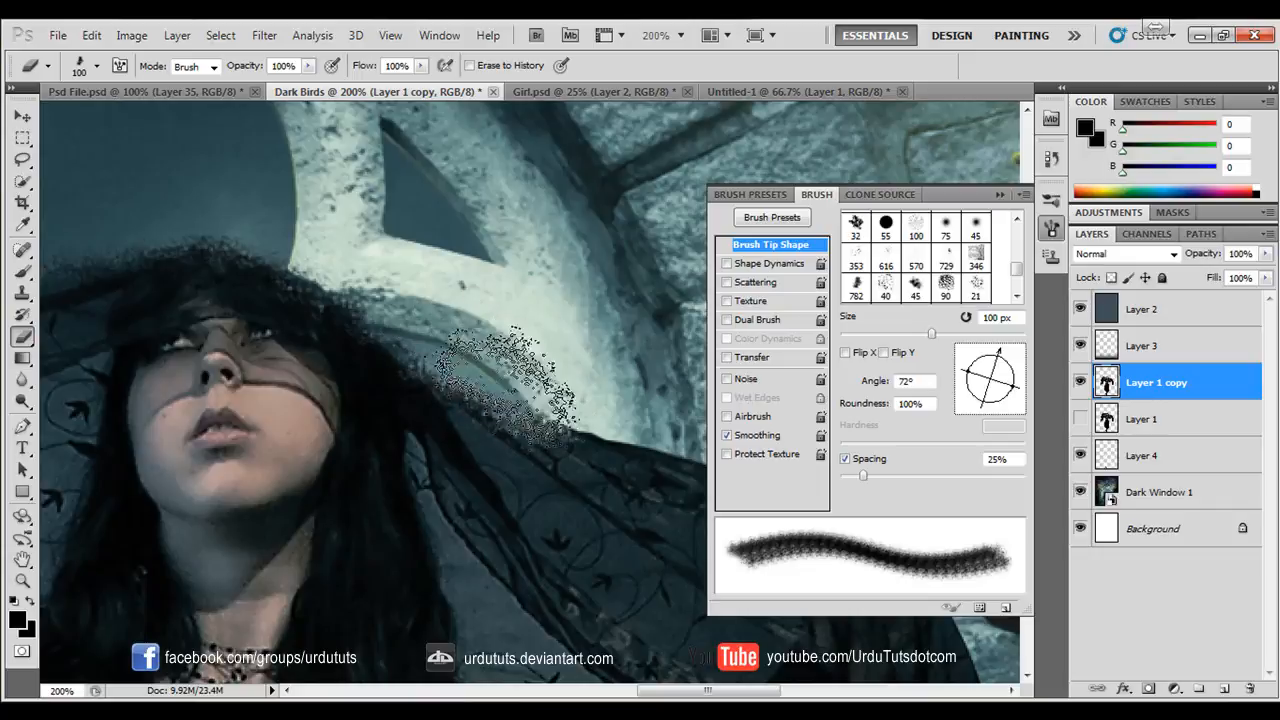
{"action": "left_click_drag", "start_coordinate": [996, 360], "coordinate": [990, 359]}
{"action": "mouse_move", "coordinate": [565, 422]}
{"action": "left_mouse_down"}
{"action": "mouse_move", "coordinate": [619, 428]}
{"action": "mouse_move", "coordinate": [371, 374]}
{"action": "mouse_move", "coordinate": [372, 349]}
{"action": "left_mouse_up"}
{"action": "mouse_move", "coordinate": [375, 350]}
{"action": "left_mouse_down"}
{"action": "mouse_move", "coordinate": [634, 432]}
{"action": "mouse_move", "coordinate": [600, 448]}
{"action": "mouse_move", "coordinate": [406, 303]}
{"action": "mouse_move", "coordinate": [352, 285]}
{"action": "left_mouse_up"}
{"action": "mouse_move", "coordinate": [995, 375]}
{"action": "left_mouse_down"}
{"action": "mouse_move", "coordinate": [987, 352]}
{"action": "mouse_move", "coordinate": [1004, 363]}
{"action": "left_mouse_up"}
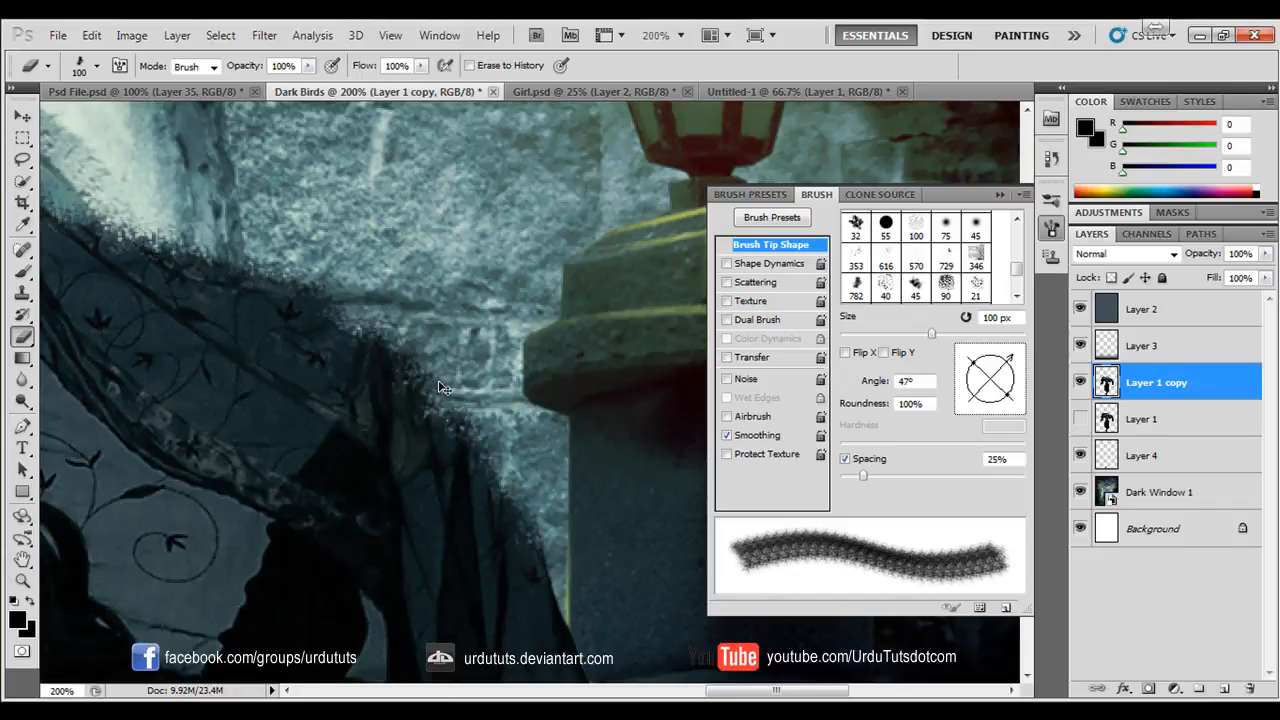
- Switch to the Brush tool and add a new empty layer above Layer 1 copy
{"action": "key", "text": "ctrl+minus"}
{"action": "key", "text": "ctrl+minus"}
{"action": "left_click_drag", "start_coordinate": [320, 335], "coordinate": [380, 318]}
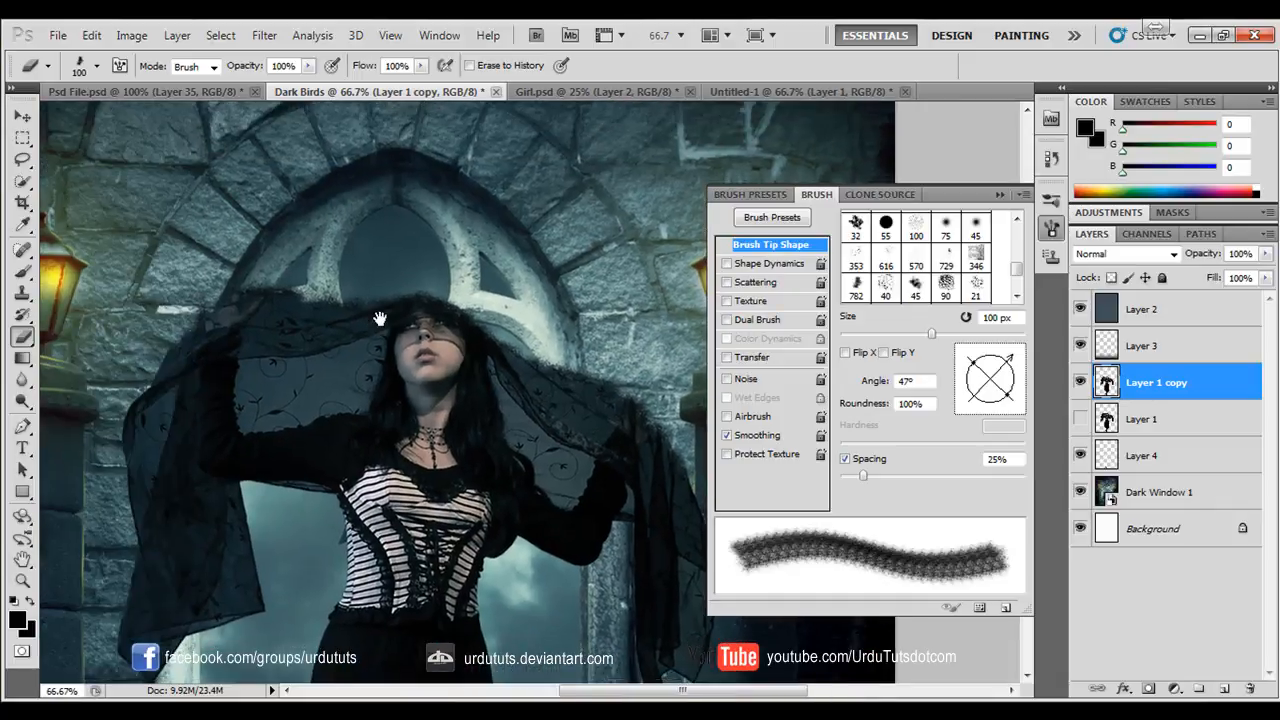
{"action": "left_click", "coordinate": [22, 272]}
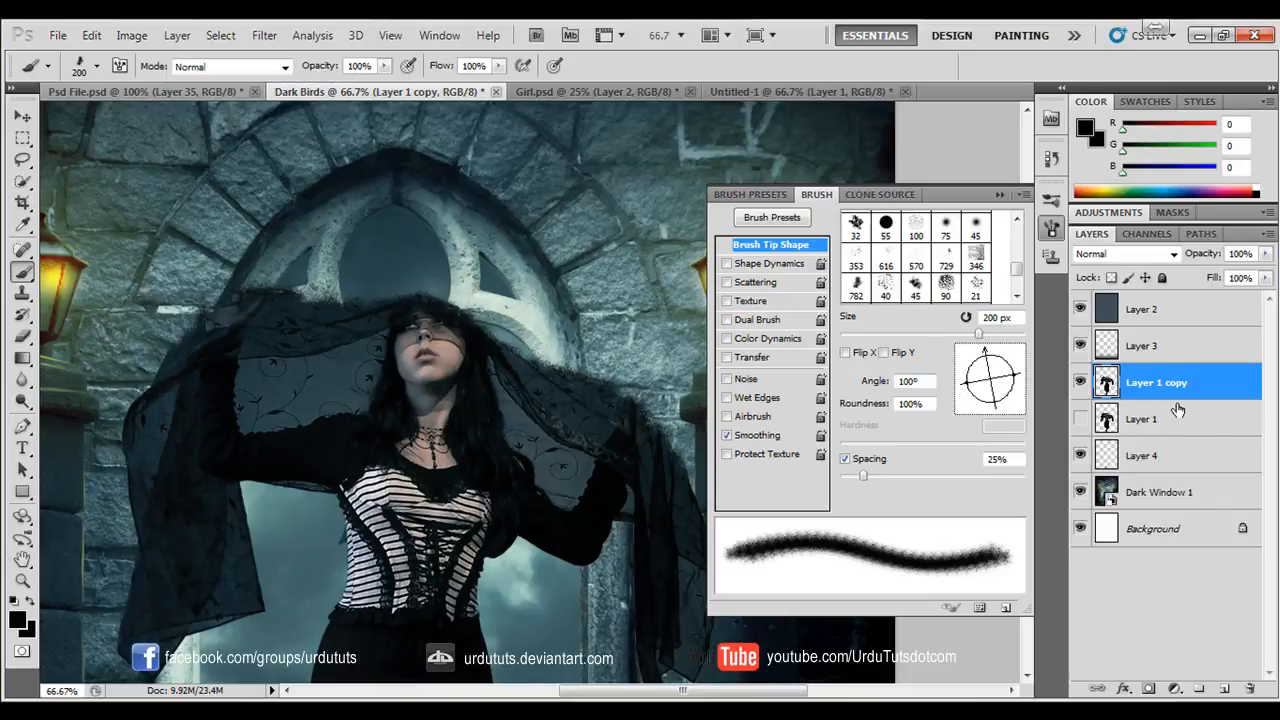
{"action": "left_click", "coordinate": [1224, 692]}
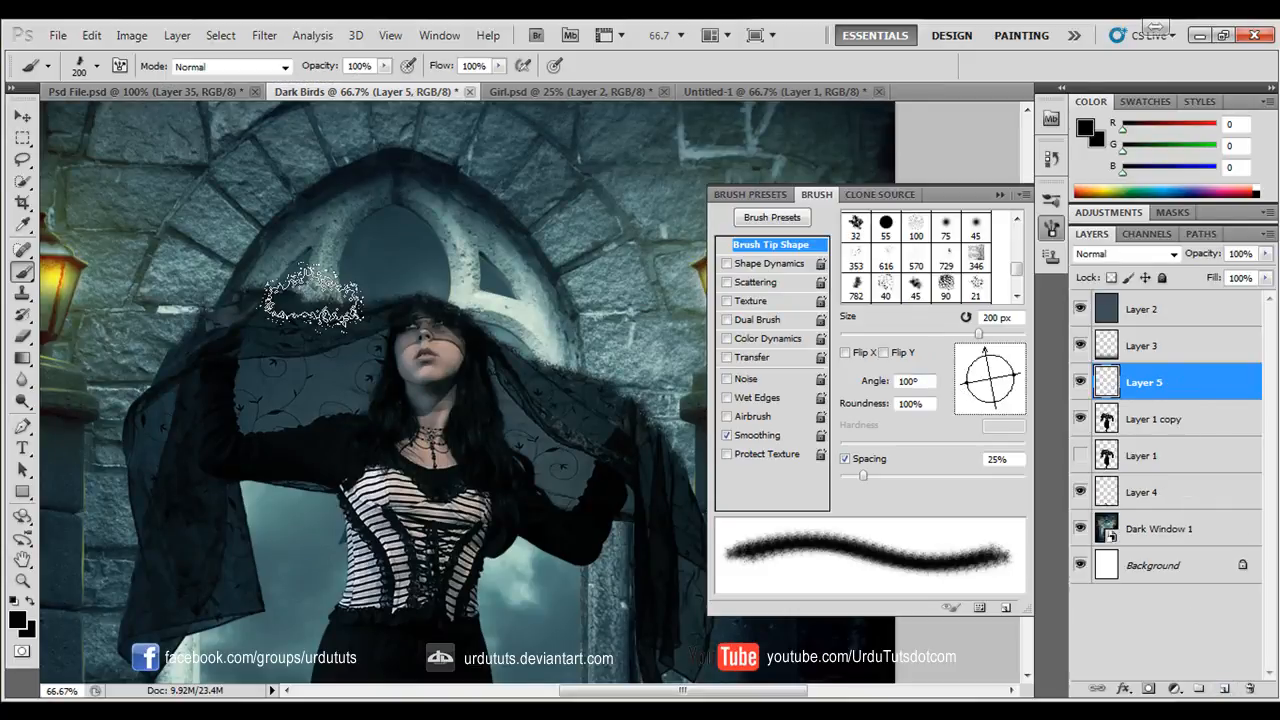
- Set the foreground colour to the veil's dark teal, #12242a, by sampling the fabric
{"action": "scroll", "coordinate": [312, 295], "scroll_direction": "up", "scroll_amount": 3}
{"action": "mouse_move", "coordinate": [371, 337]}
{"action": "left_mouse_down"}
{"action": "mouse_move", "coordinate": [695, 475]}
{"action": "mouse_move", "coordinate": [388, 470]}
{"action": "left_mouse_up"}
{"action": "left_click", "coordinate": [17, 620]}
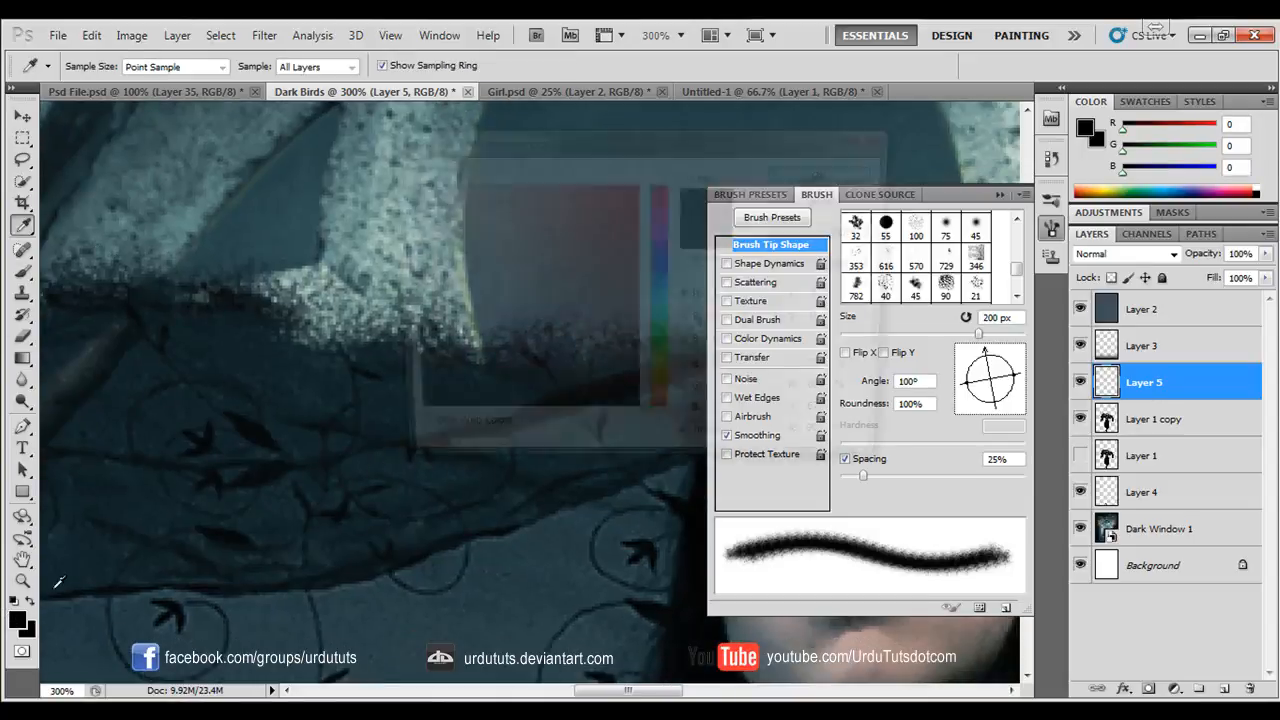
{"action": "left_click", "coordinate": [251, 328]}
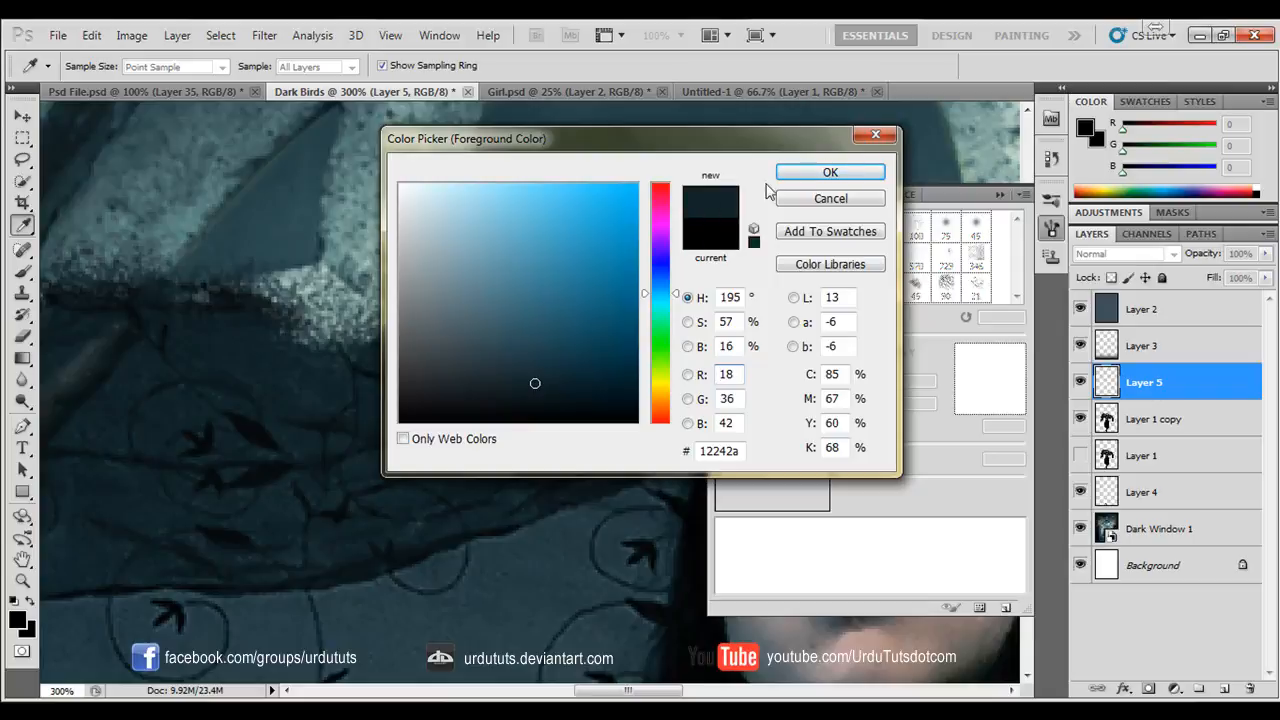
{"action": "left_click", "coordinate": [808, 177]}
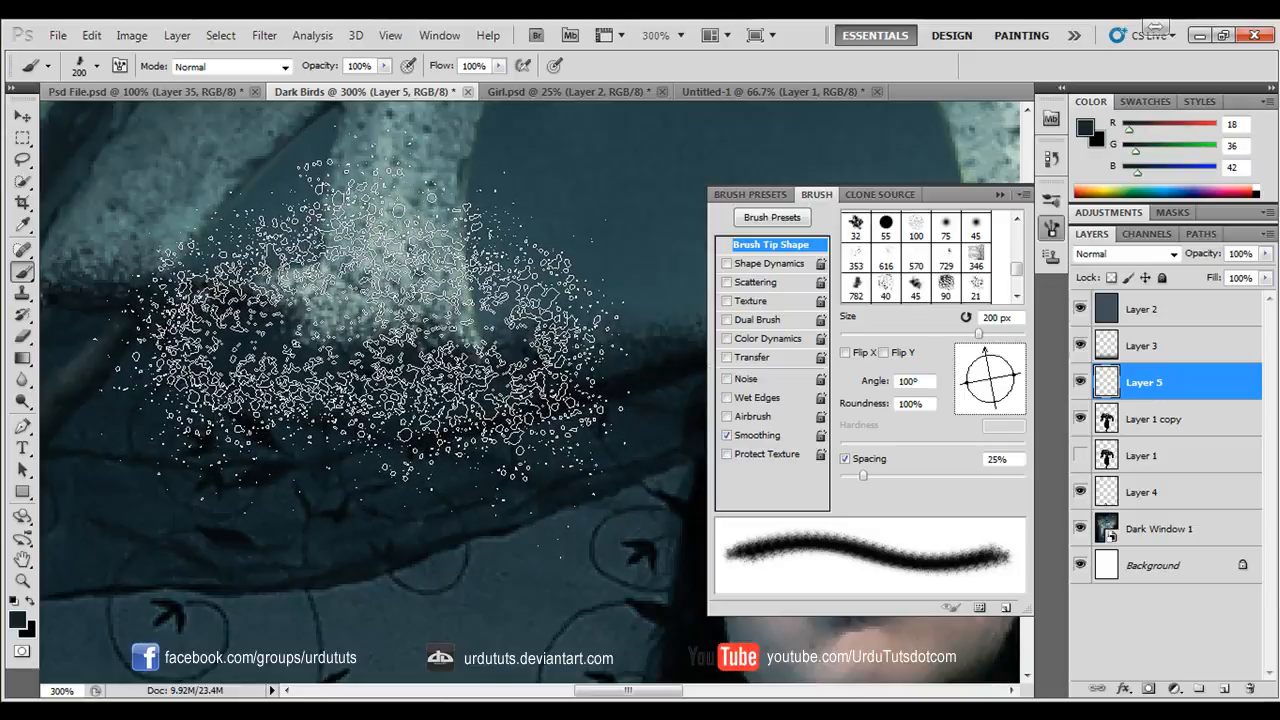
- Reduce the splatter brush to 150 px and stamp dark specks along the left part of the veil's upper edge
{"action": "key", "text": "bracketleft"}
{"action": "key", "text": "bracketleft"}
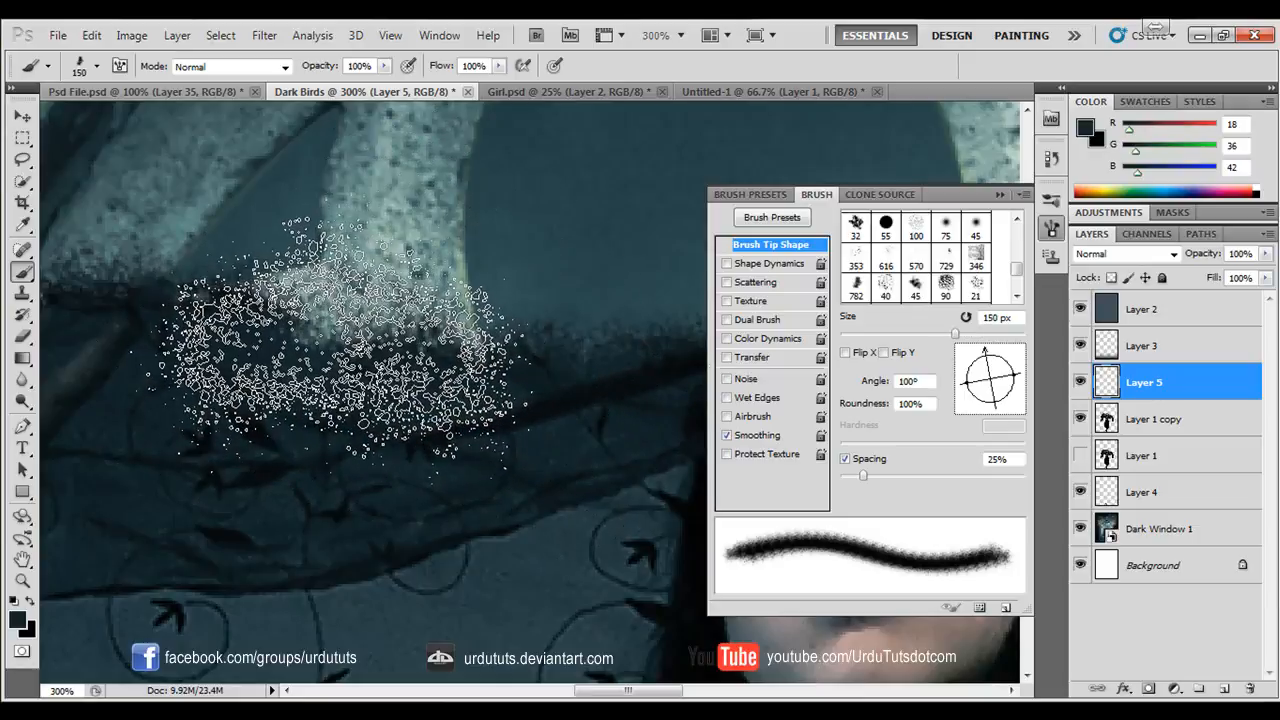
{"action": "left_click", "coordinate": [337, 340]}
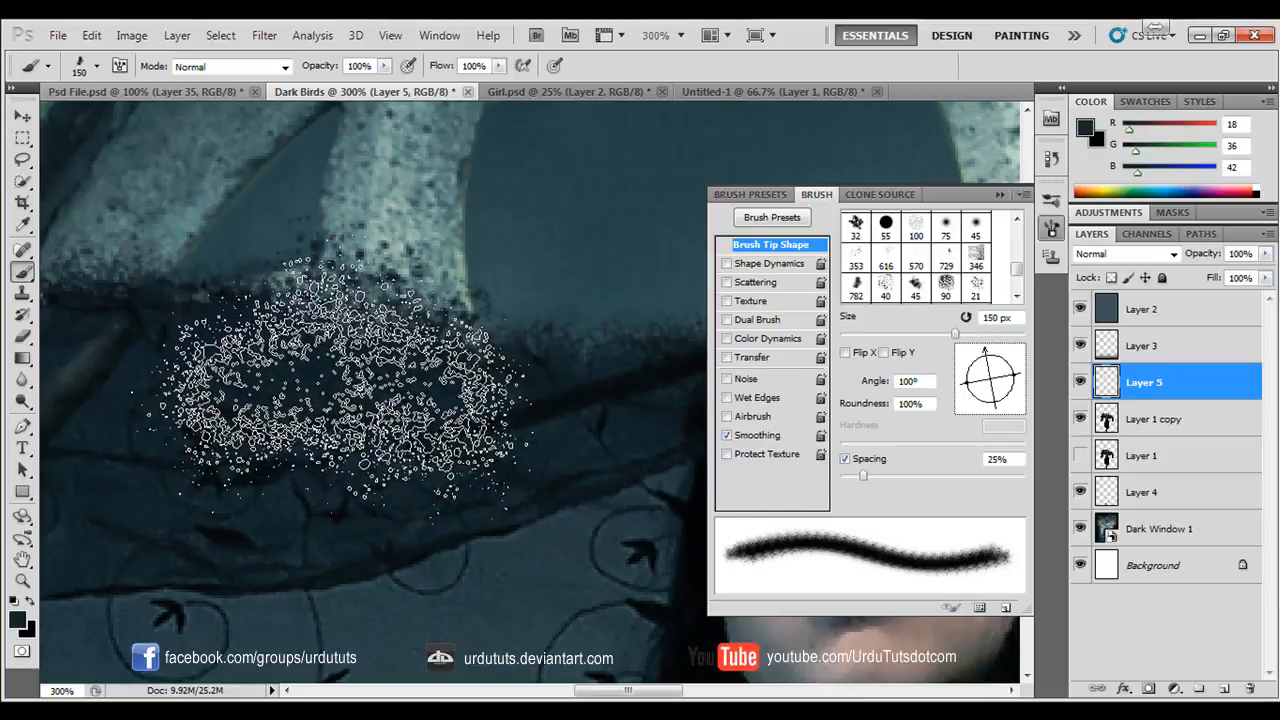
{"action": "left_click_drag", "start_coordinate": [243, 385], "coordinate": [583, 466]}
{"action": "left_click", "coordinate": [393, 348]}
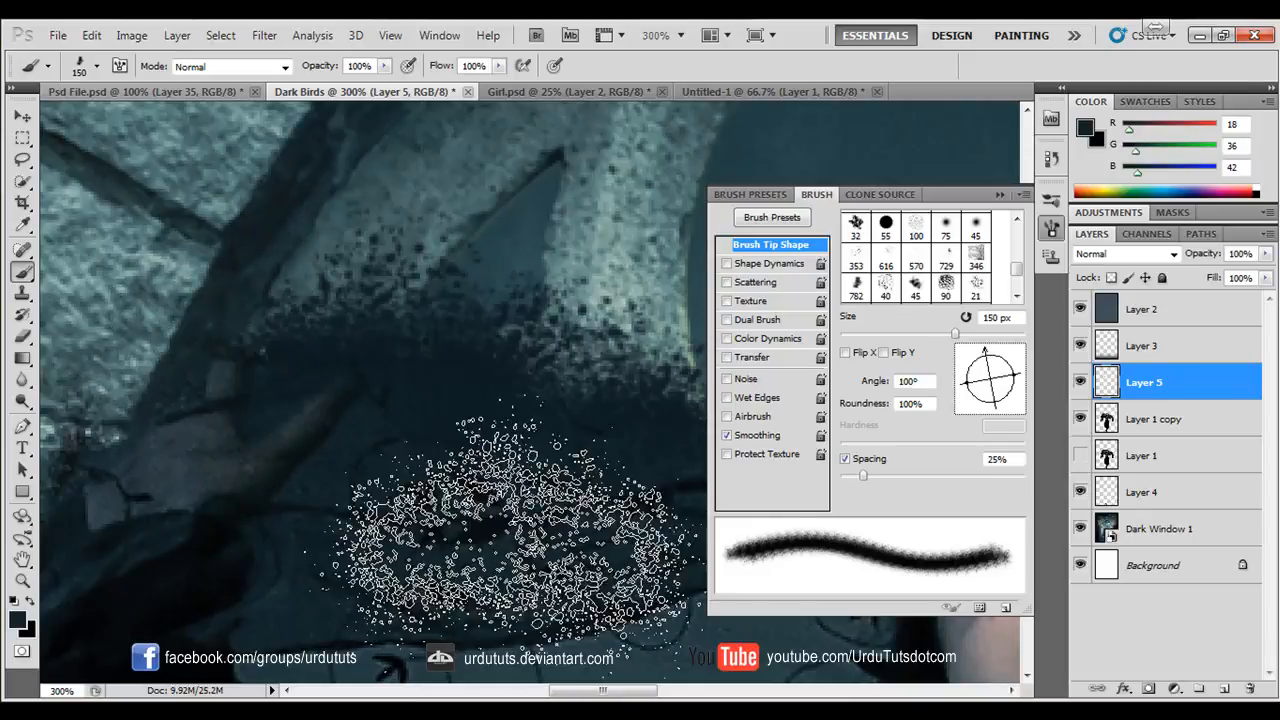
- Stamp splatter at the veil's left end with the tip at 147°, and further right toward the head at 80°
{"action": "left_click_drag", "start_coordinate": [993, 370], "coordinate": [968, 364]}
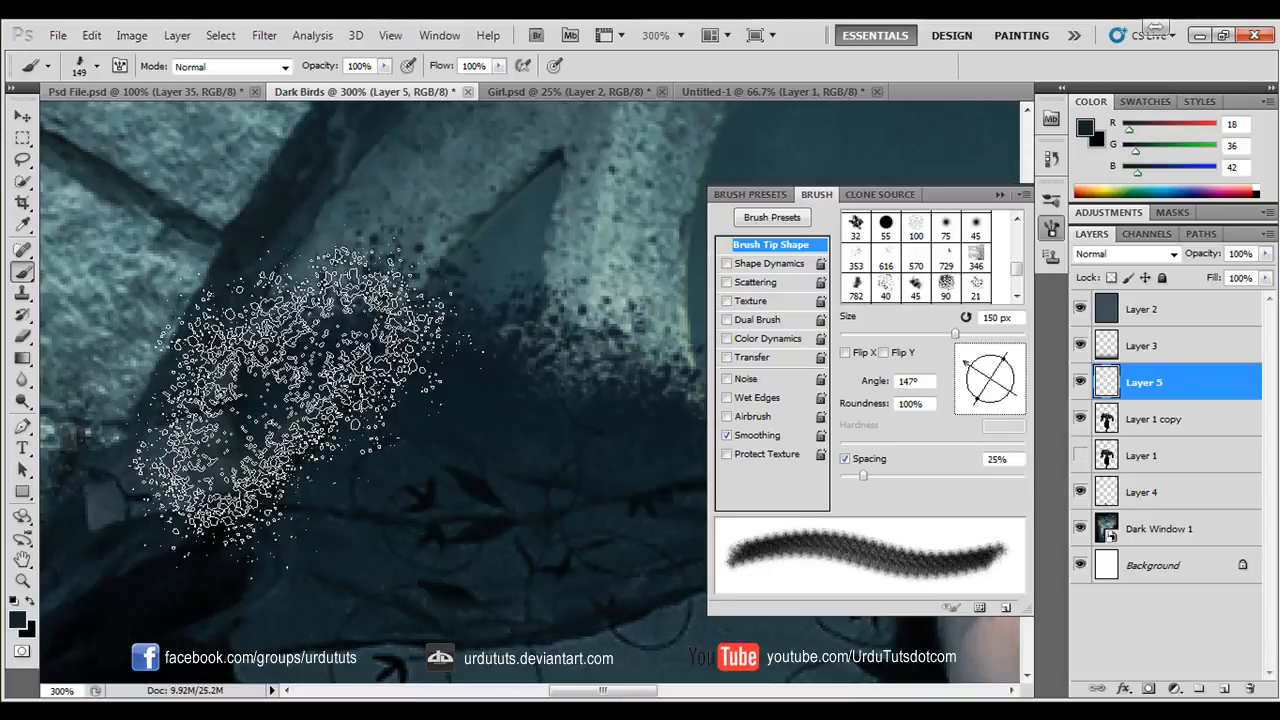
{"action": "mouse_move", "coordinate": [452, 440]}
{"action": "left_mouse_down"}
{"action": "mouse_move", "coordinate": [157, 423]}
{"action": "mouse_move", "coordinate": [174, 402]}
{"action": "left_mouse_up"}
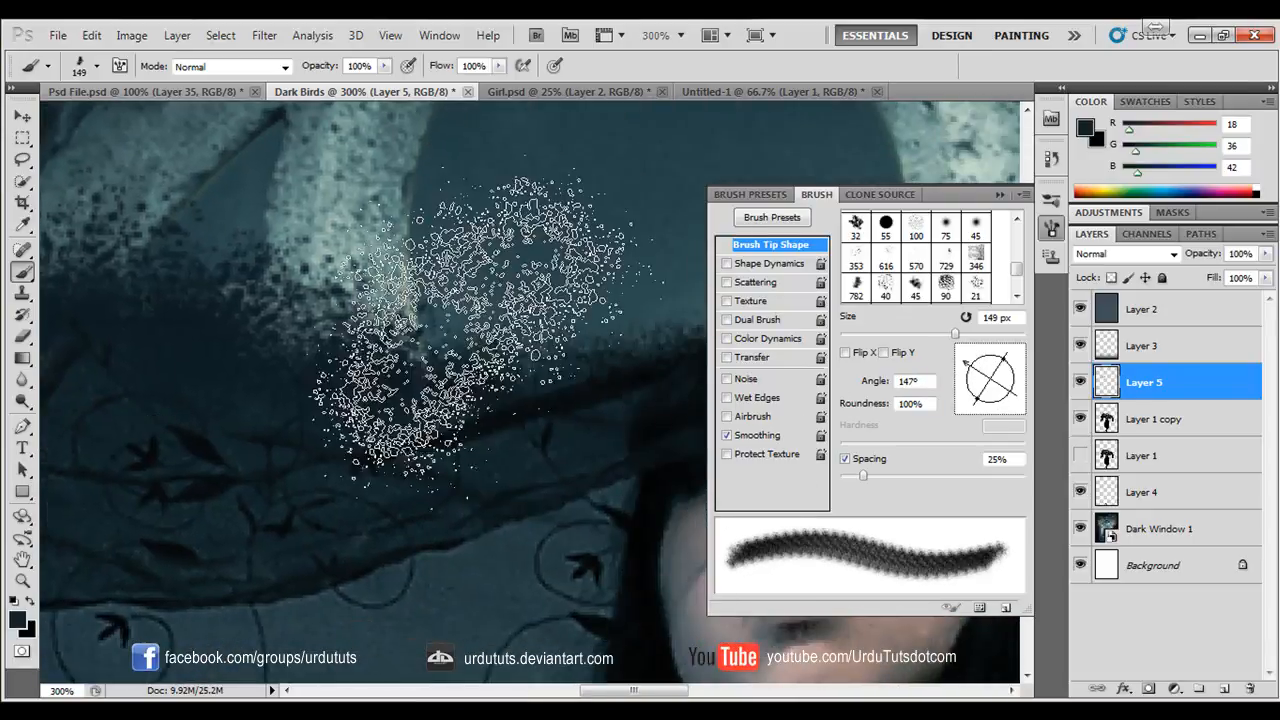
{"action": "left_click_drag", "start_coordinate": [985, 378], "coordinate": [994, 355]}
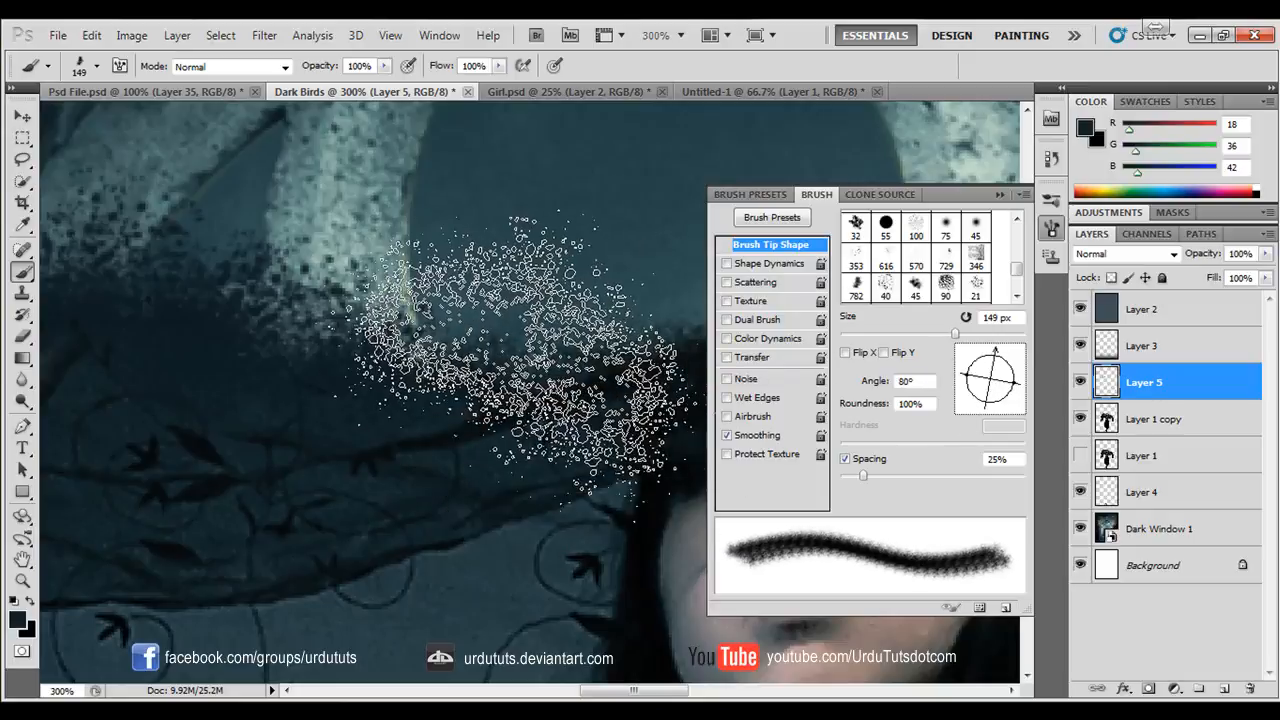
{"action": "left_click_drag", "start_coordinate": [390, 480], "coordinate": [123, 522]}
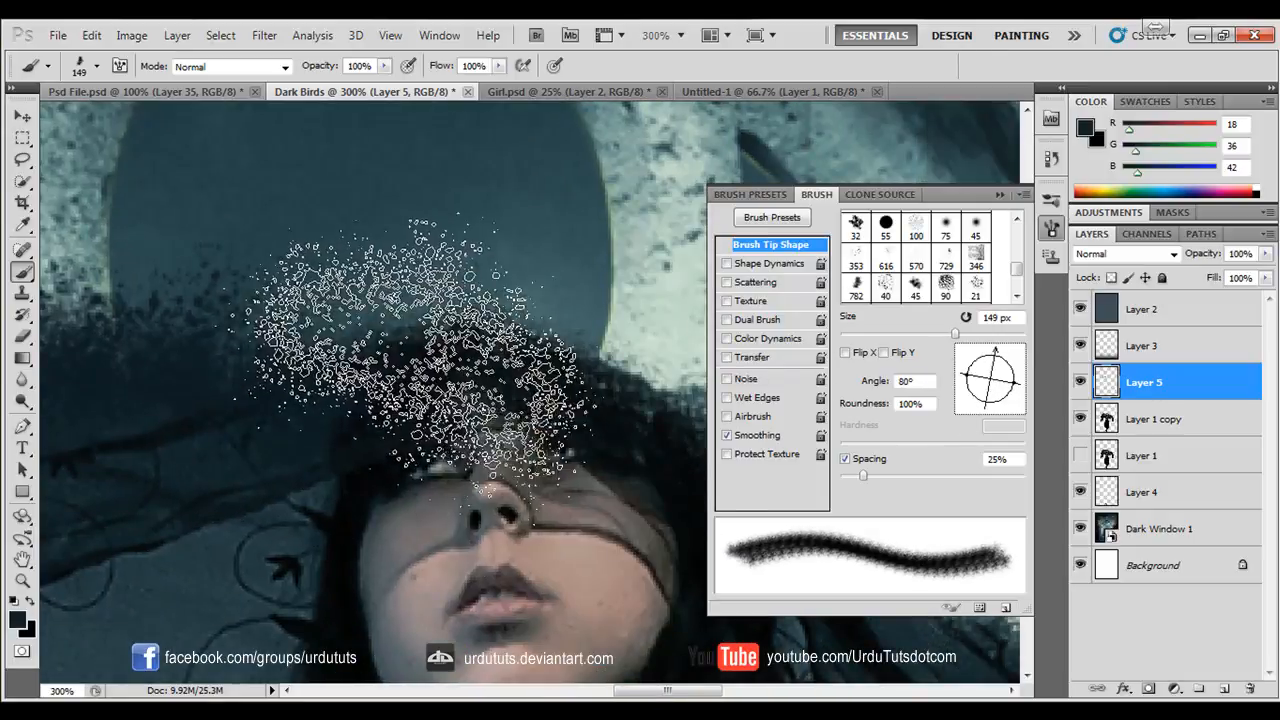
- Rotate the splatter tip to 87°, reduce it to 100 px and stamp specks along the veil above the girl's head
{"action": "mouse_move", "coordinate": [993, 358]}
{"action": "left_mouse_down"}
{"action": "mouse_move", "coordinate": [969, 368]}
{"action": "mouse_move", "coordinate": [992, 361]}
{"action": "left_mouse_up"}
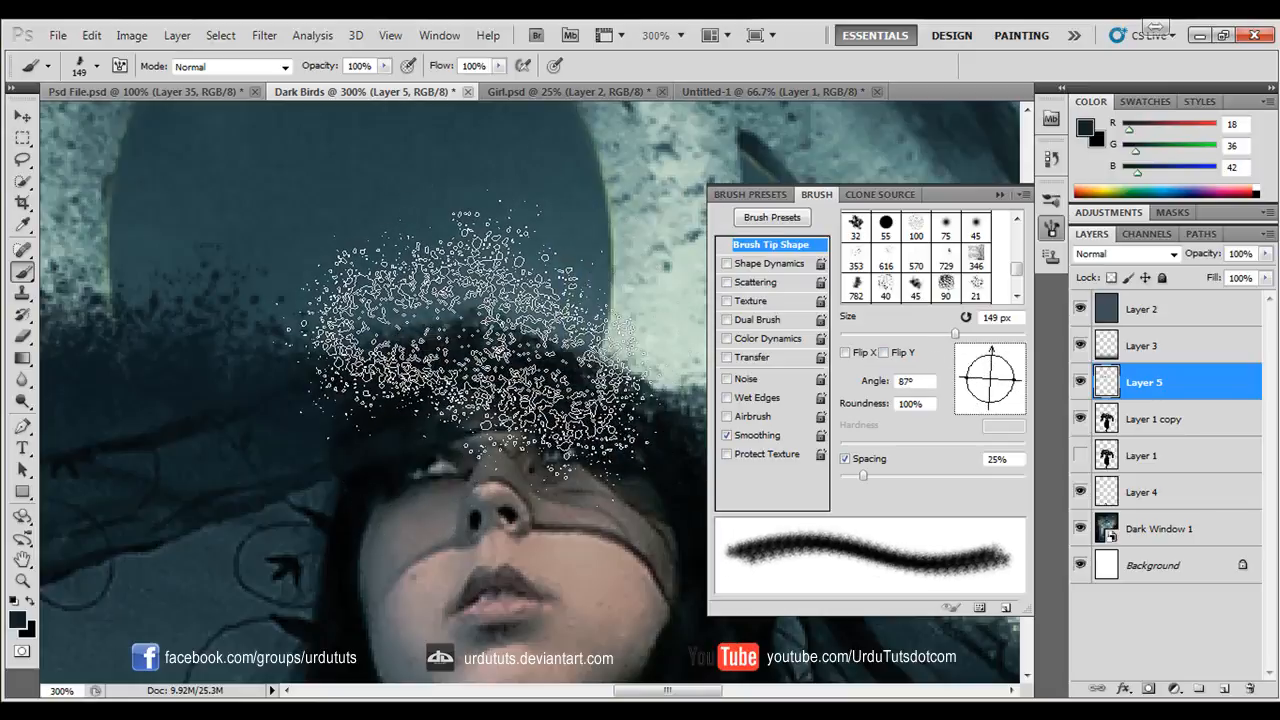
{"action": "key", "text": "["}
{"action": "key", "text": "["}
{"action": "left_click", "coordinate": [373, 336]}
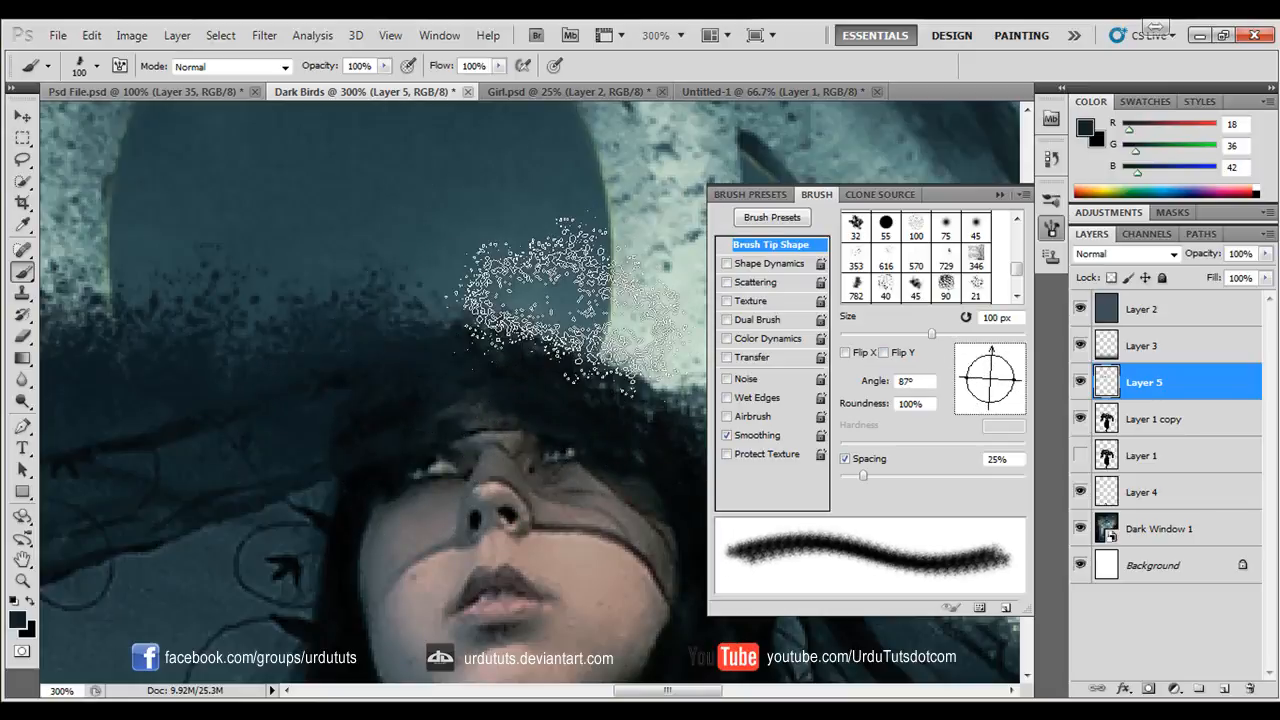
{"action": "left_click", "coordinate": [552, 328]}
- Stamp 100 px splatter along the veil's edge sloping down to the right of the girl's head
{"action": "left_click_drag", "start_coordinate": [661, 376], "coordinate": [334, 394]}
{"action": "mouse_move", "coordinate": [610, 470]}
{"action": "left_mouse_down"}
{"action": "mouse_move", "coordinate": [306, 383]}
{"action": "mouse_move", "coordinate": [446, 409]}
{"action": "left_mouse_up"}
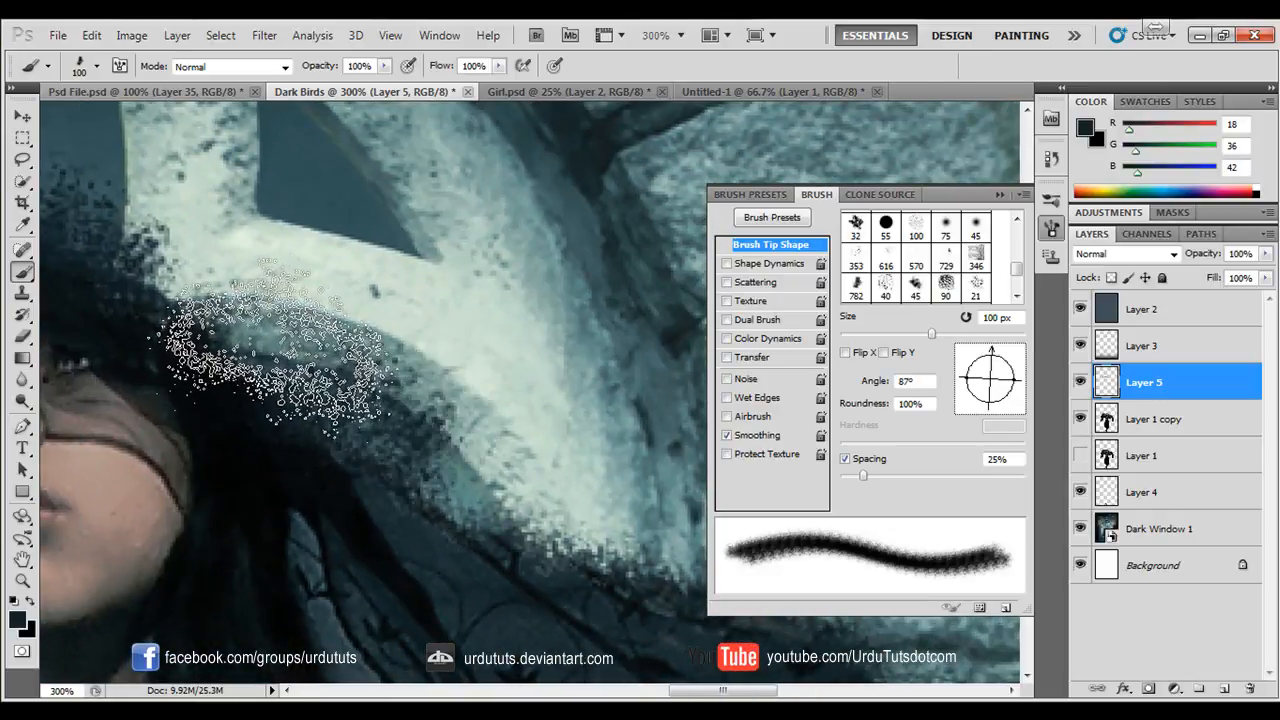
{"action": "mouse_move", "coordinate": [214, 357]}
{"action": "left_mouse_down"}
{"action": "mouse_move", "coordinate": [391, 429]}
{"action": "mouse_move", "coordinate": [550, 540]}
{"action": "mouse_move", "coordinate": [306, 388]}
{"action": "left_mouse_up"}
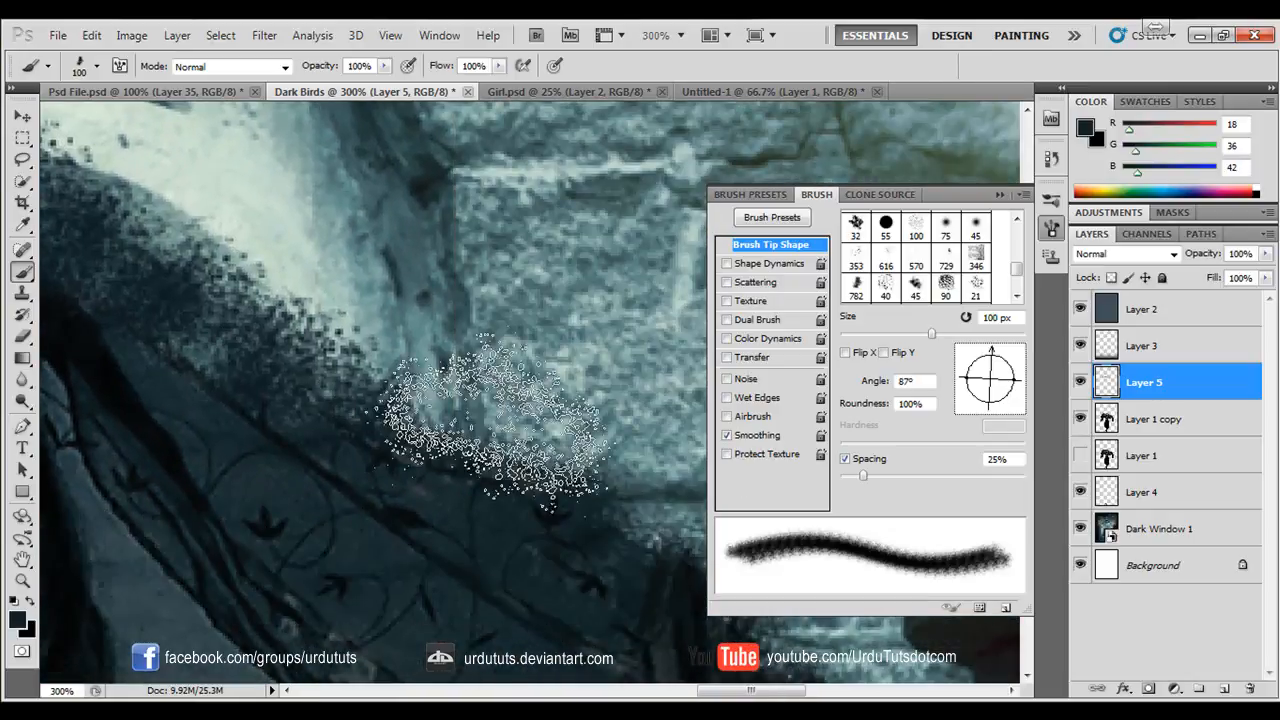
{"action": "left_click", "coordinate": [493, 415]}
- Rotate the splatter tip to 66°, enlarge it to 200 px and stamp specks over the veil's right shoulder
{"action": "left_click", "coordinate": [997, 365]}
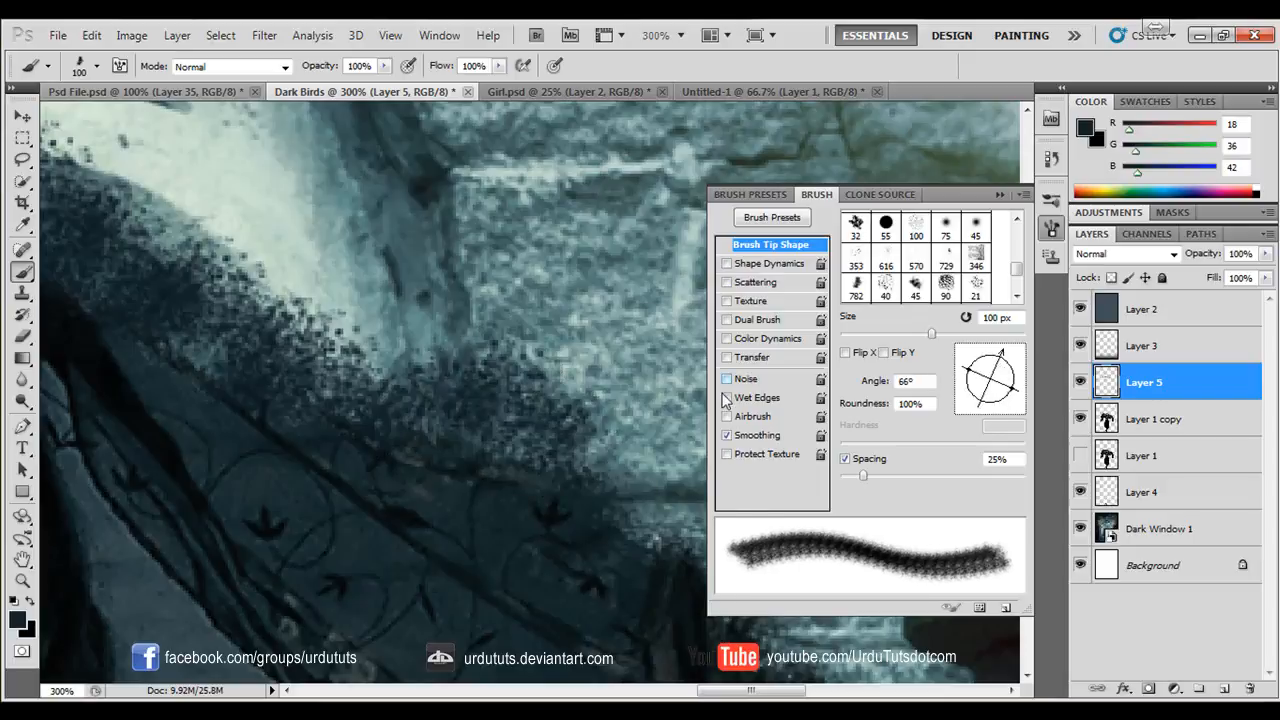
{"action": "key", "text": "bracketright"}
{"action": "key", "text": "bracketright"}
{"action": "key", "text": "bracketright"}
{"action": "key", "text": "bracketright"}
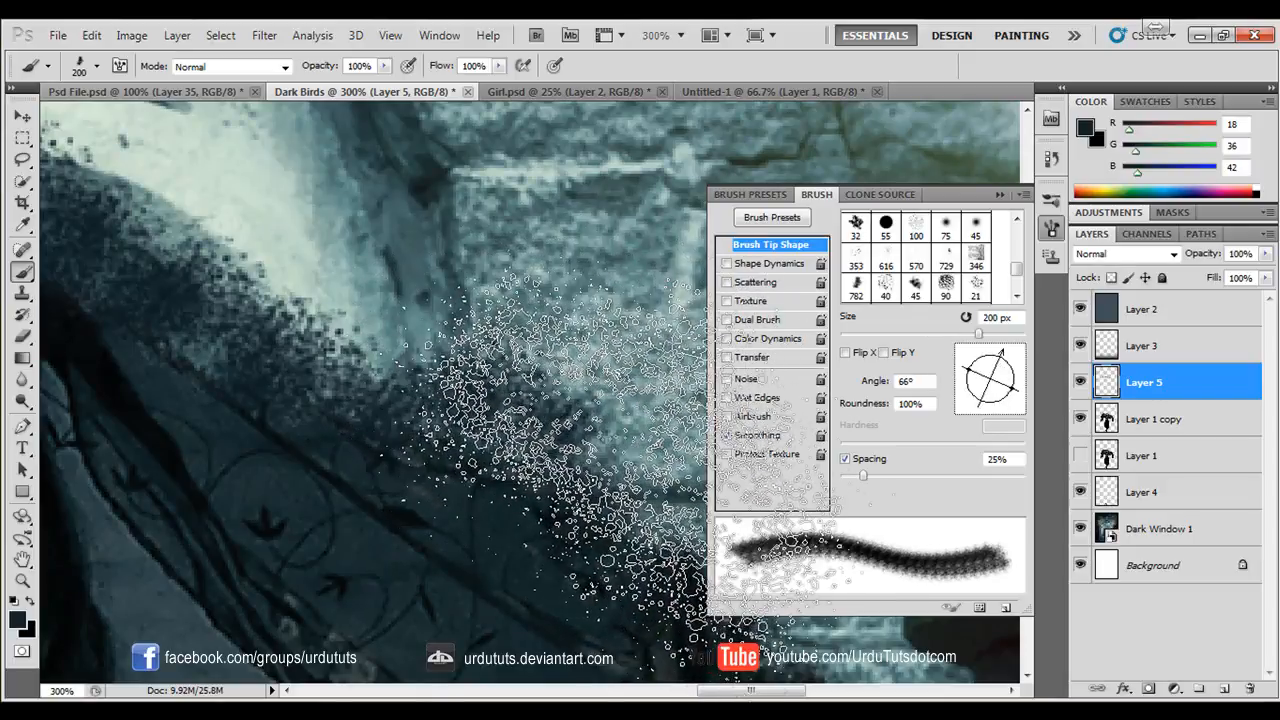
{"action": "left_click", "coordinate": [652, 487]}
- Collapse the brush settings and look over the splattered veil at 100% zoom
{"action": "key", "text": "ctrl+minus"}
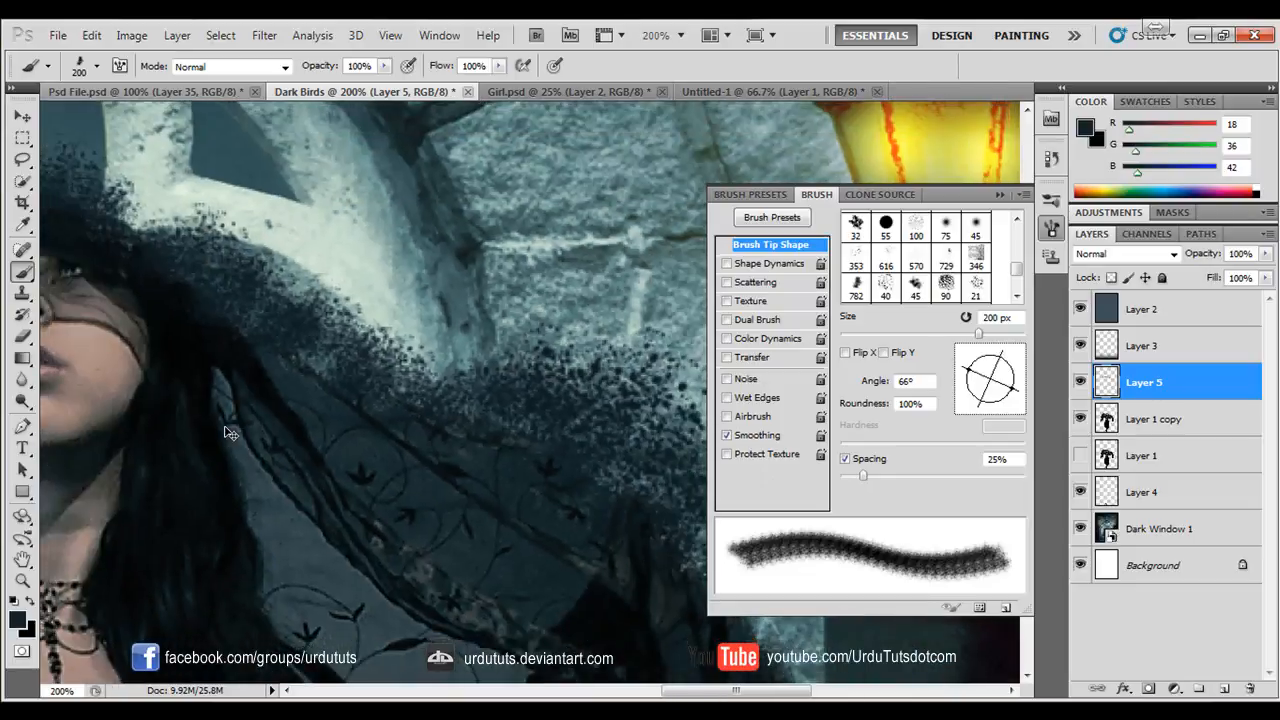
{"action": "key", "text": "ctrl+minus"}
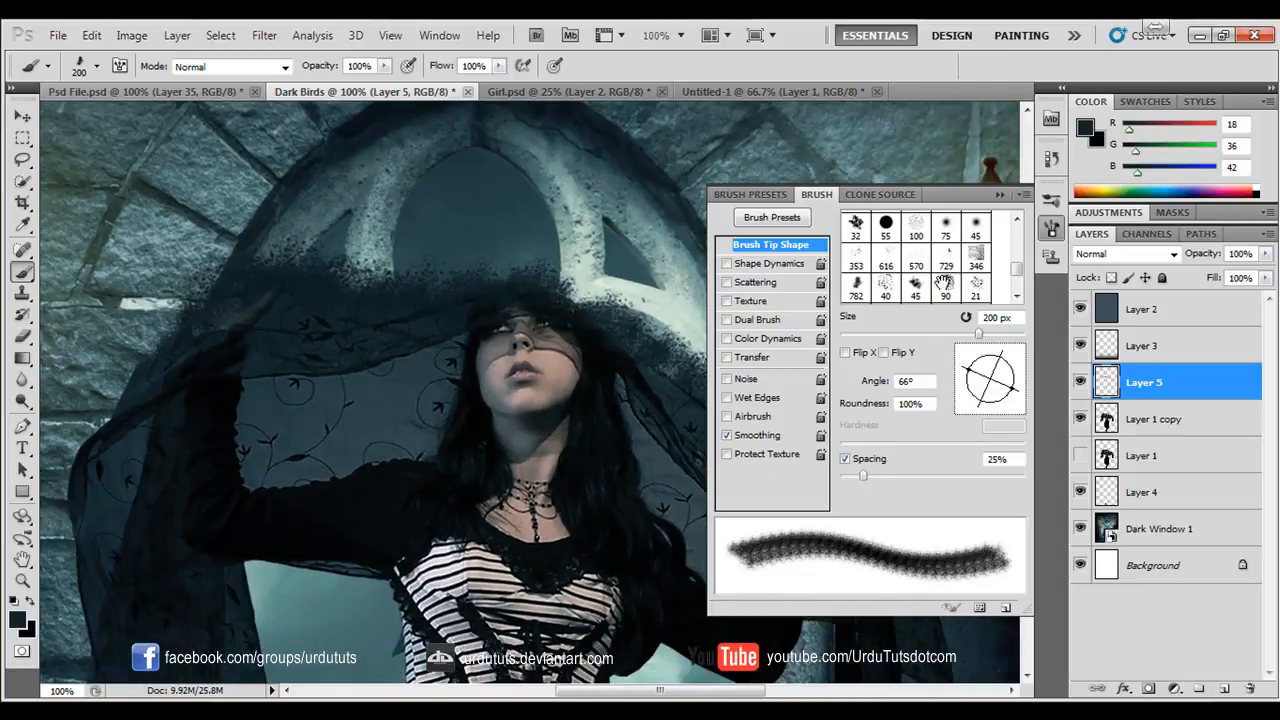
{"action": "left_click_drag", "start_coordinate": [943, 283], "coordinate": [953, 276]}
{"action": "left_click", "coordinate": [998, 195]}
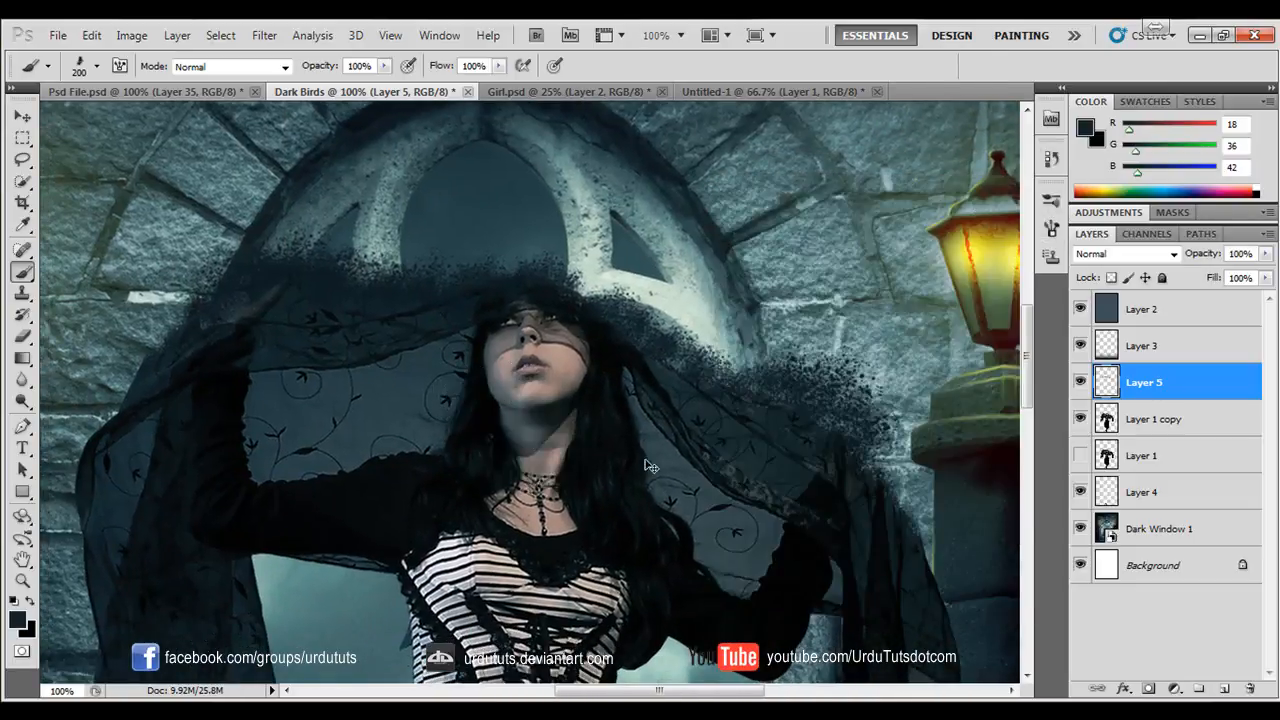
{"action": "left_click", "coordinate": [836, 431]}
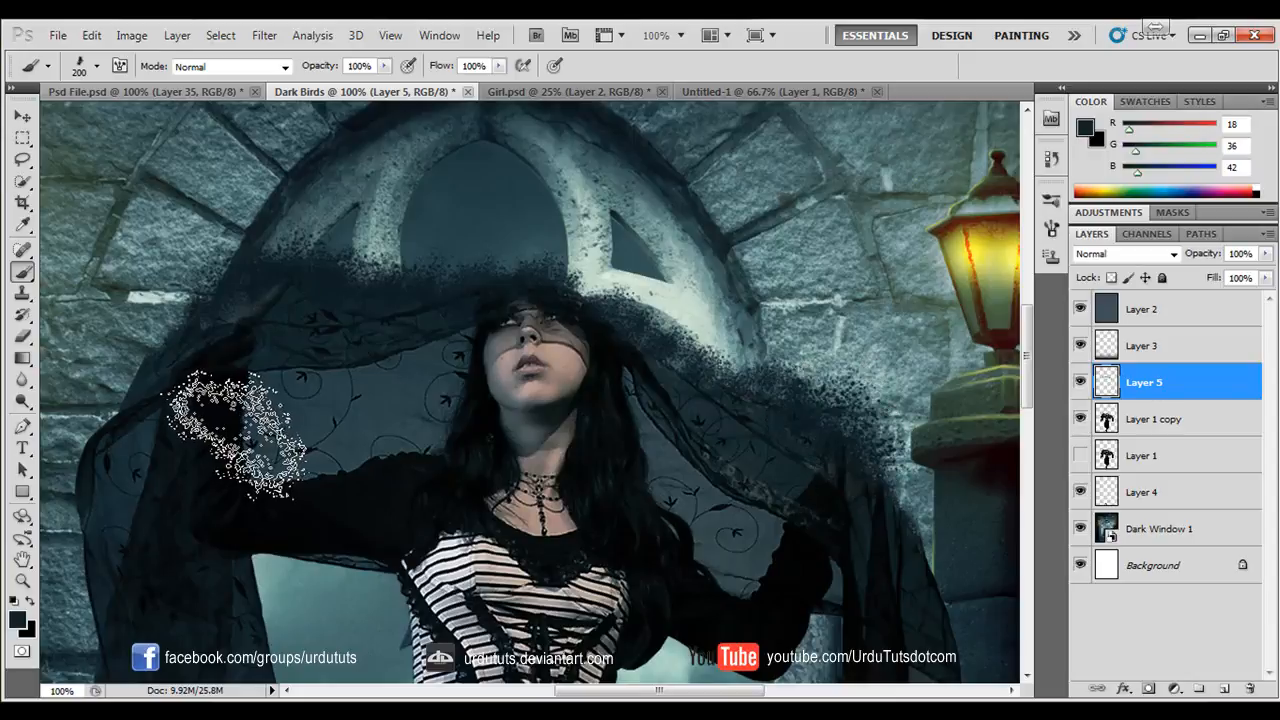
{"action": "left_click_drag", "start_coordinate": [200, 406], "coordinate": [282, 501]}
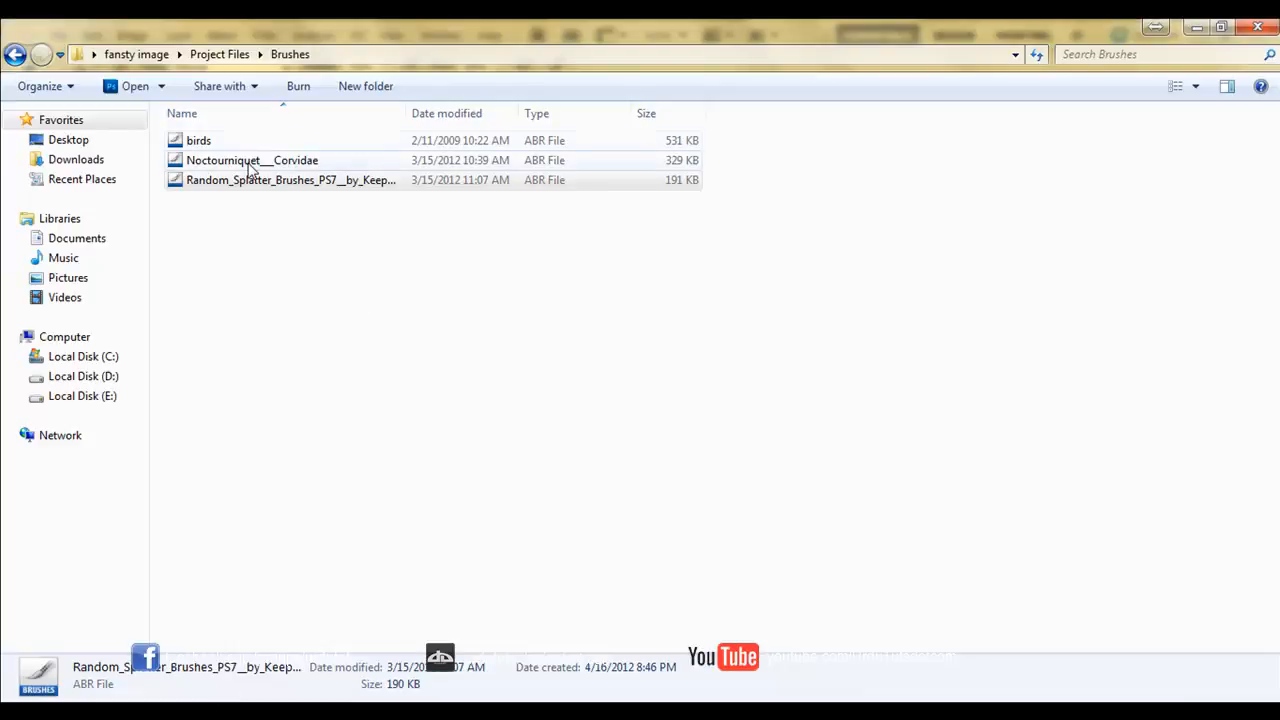
- Check the birds and Noctourniquet__Corvidae files in the Brushes folder, and choose the second 353 px splatter preset for the Brush tool
{"action": "left_click", "coordinate": [214, 160]}
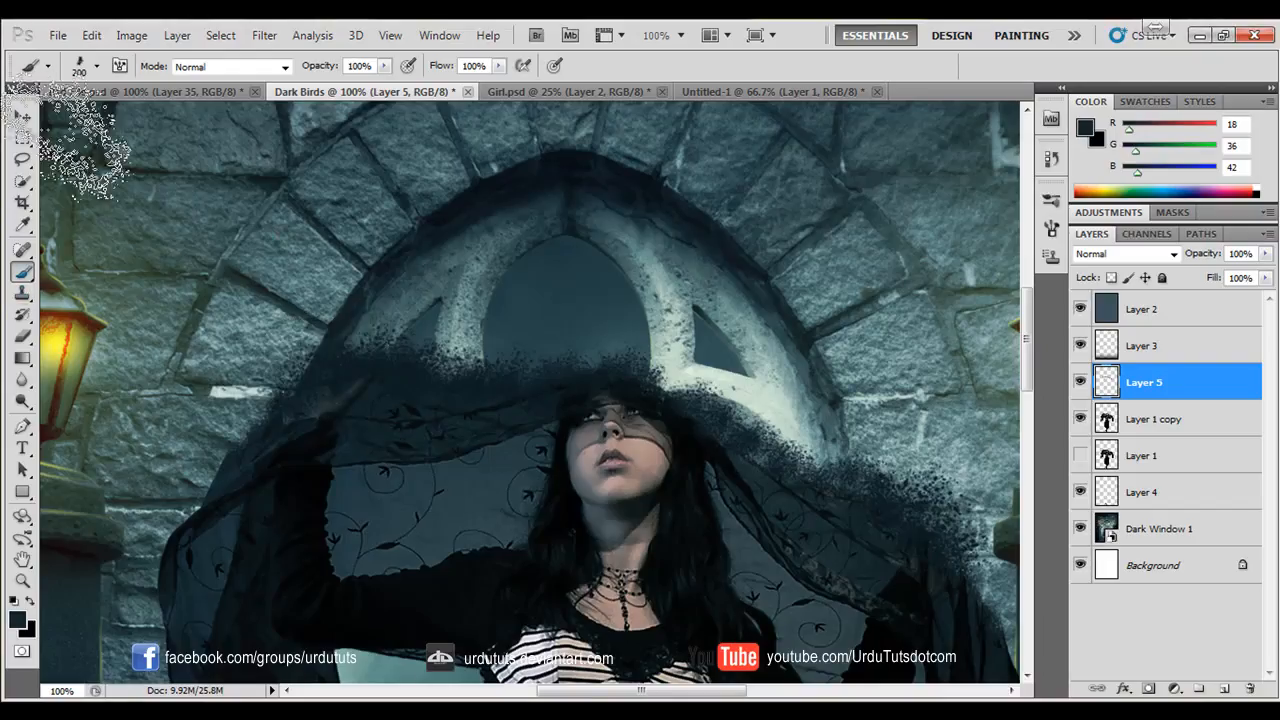
{"action": "left_click", "coordinate": [98, 67]}
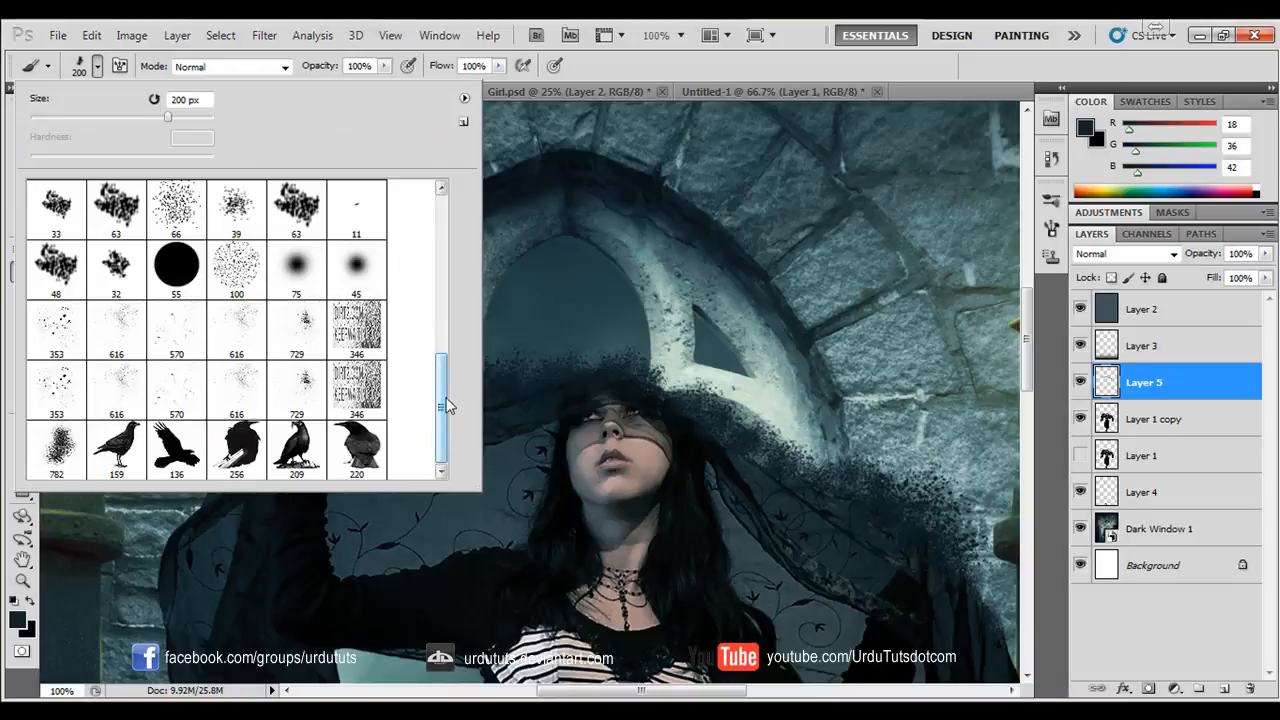
{"action": "key", "text": "Escape"}
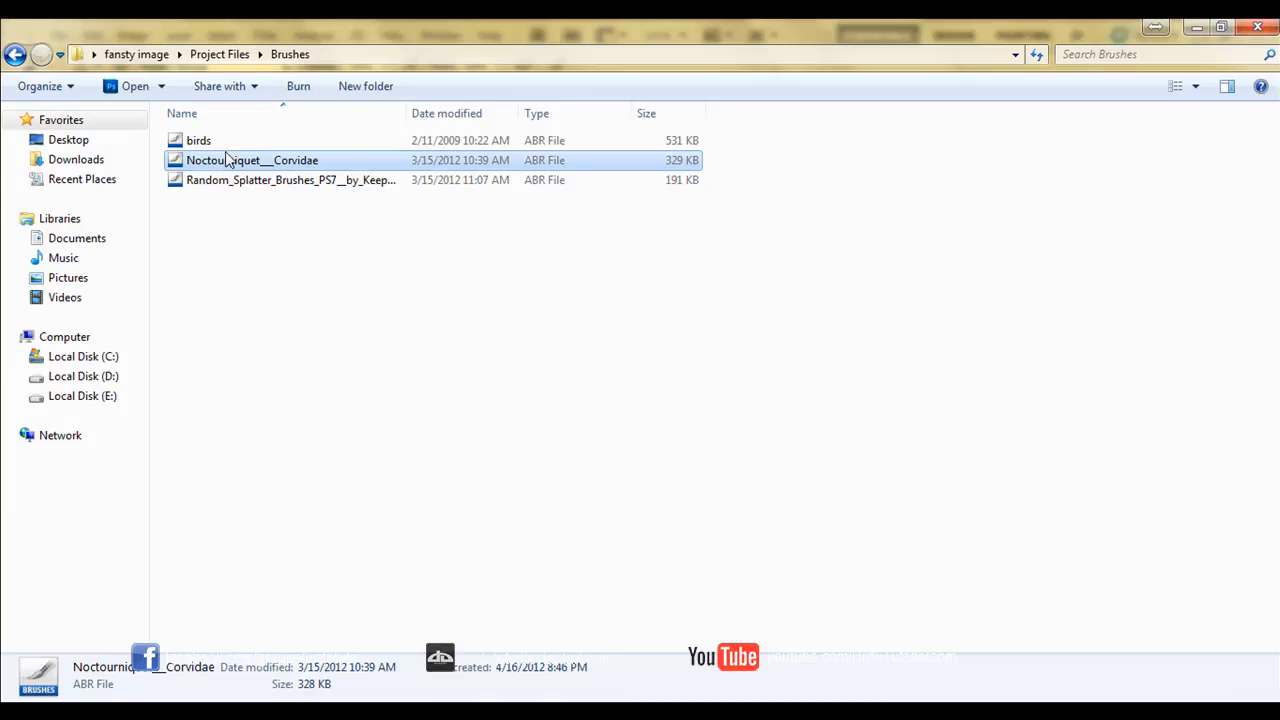
{"action": "left_click", "coordinate": [214, 143]}
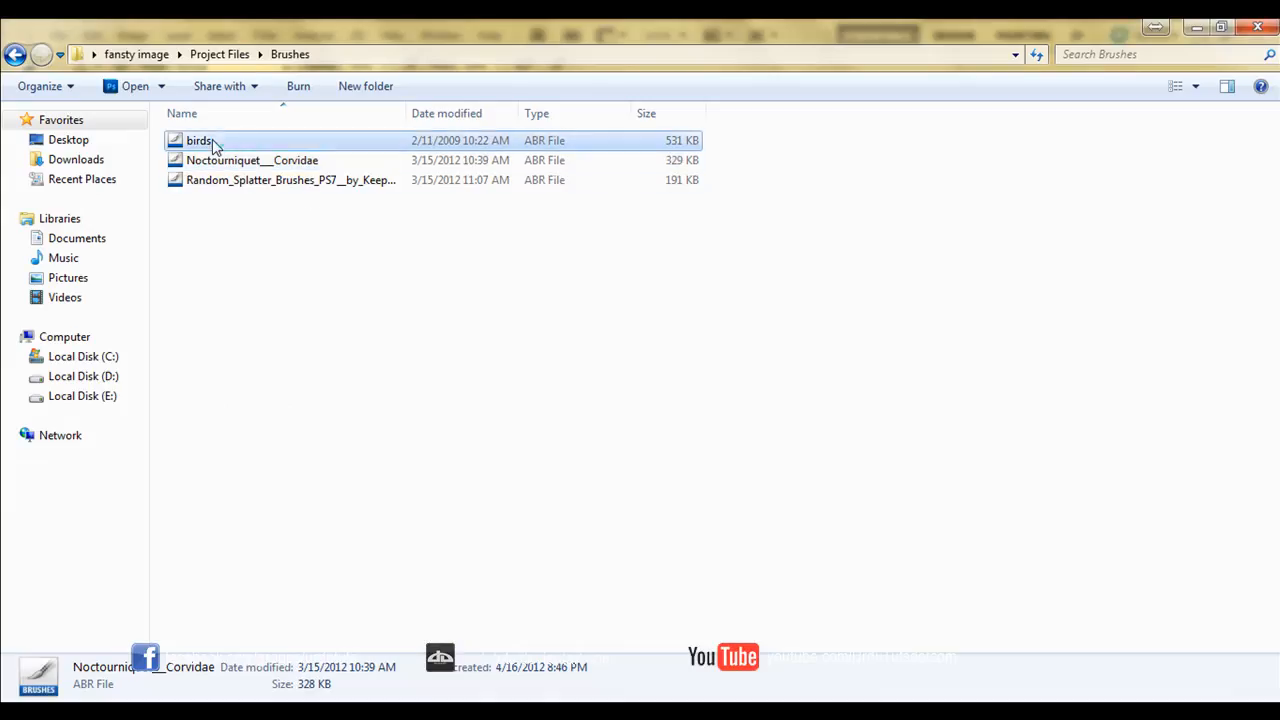
{"action": "left_click", "coordinate": [97, 67]}
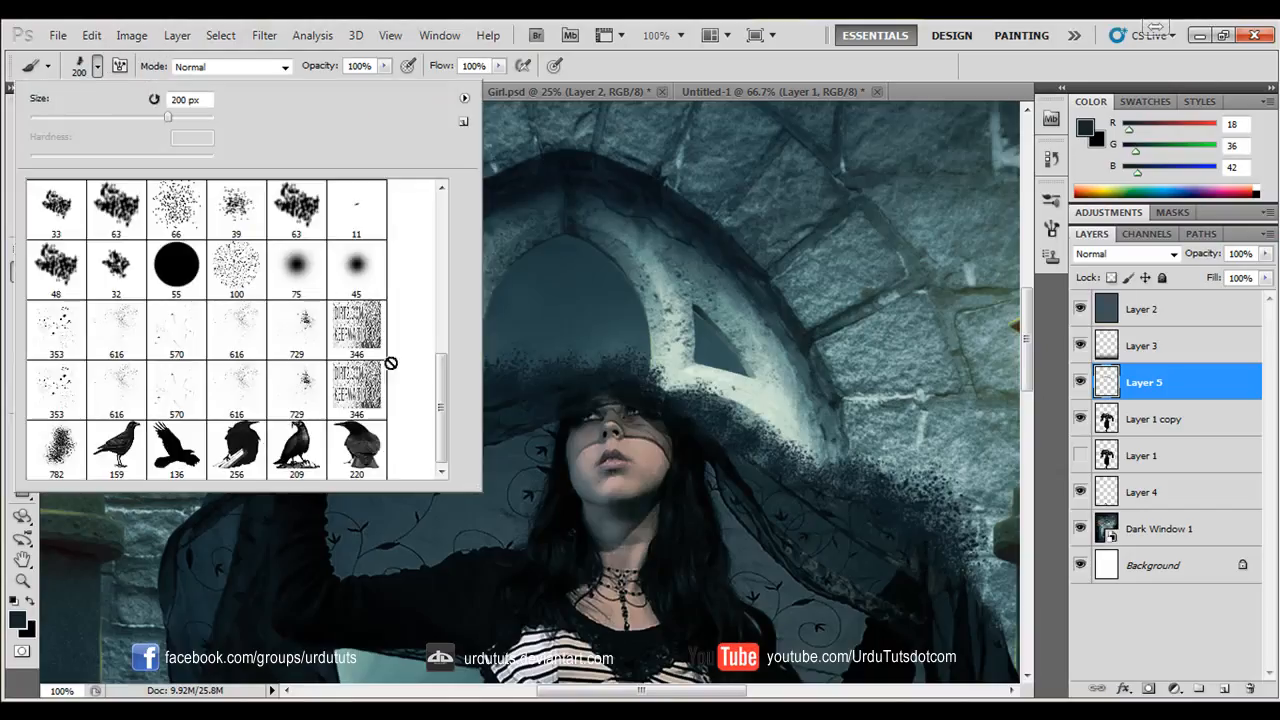
{"action": "left_click", "coordinate": [68, 388]}
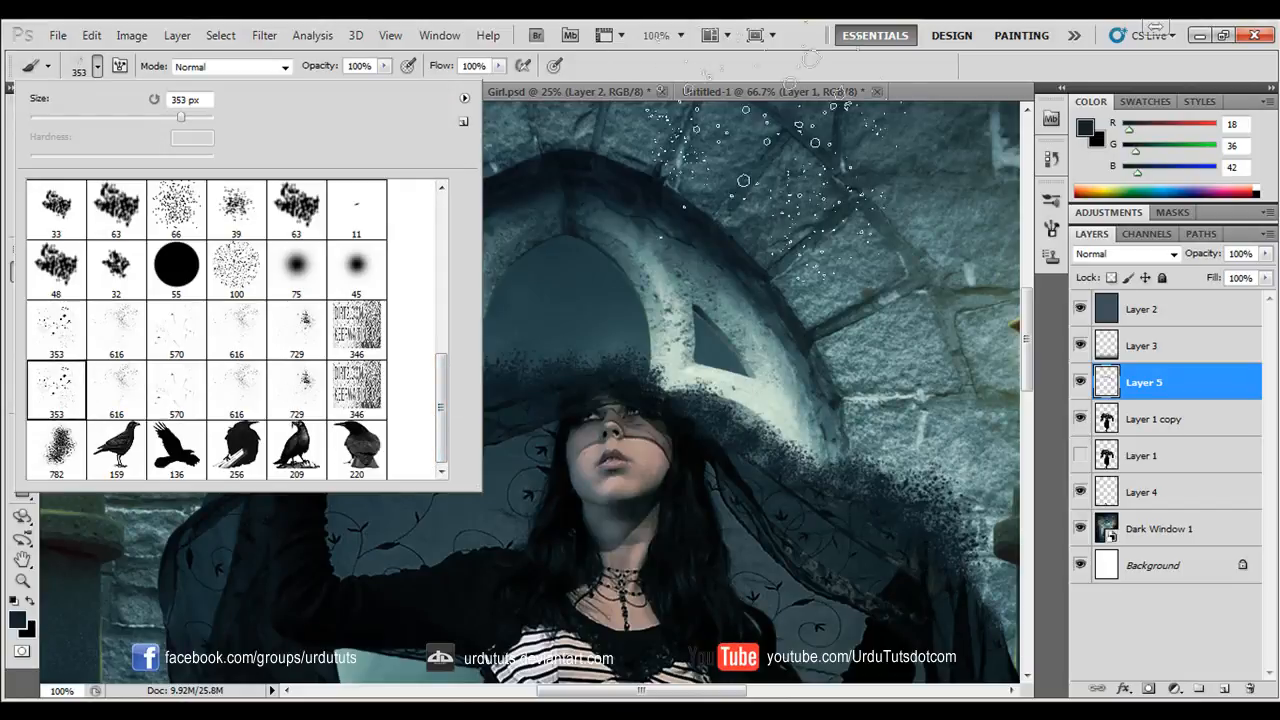
- Shrink the splatter brush to 175 px, reset the foreground to black and stamp specks on a new layer along the veil's left edge
{"action": "left_click", "coordinate": [793, 51]}
{"action": "key", "text": "bracketleft"}
{"action": "key", "text": "bracketleft"}
{"action": "key", "text": "bracketleft"}
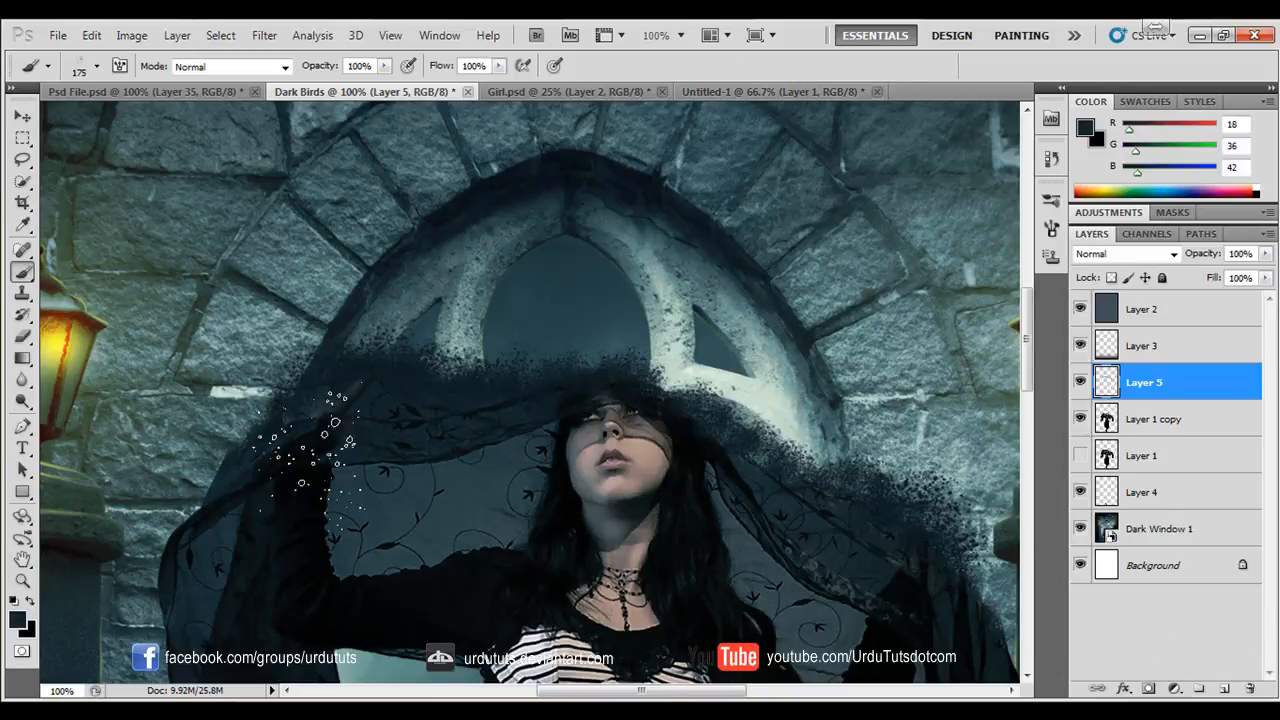
{"action": "key", "text": "d"}
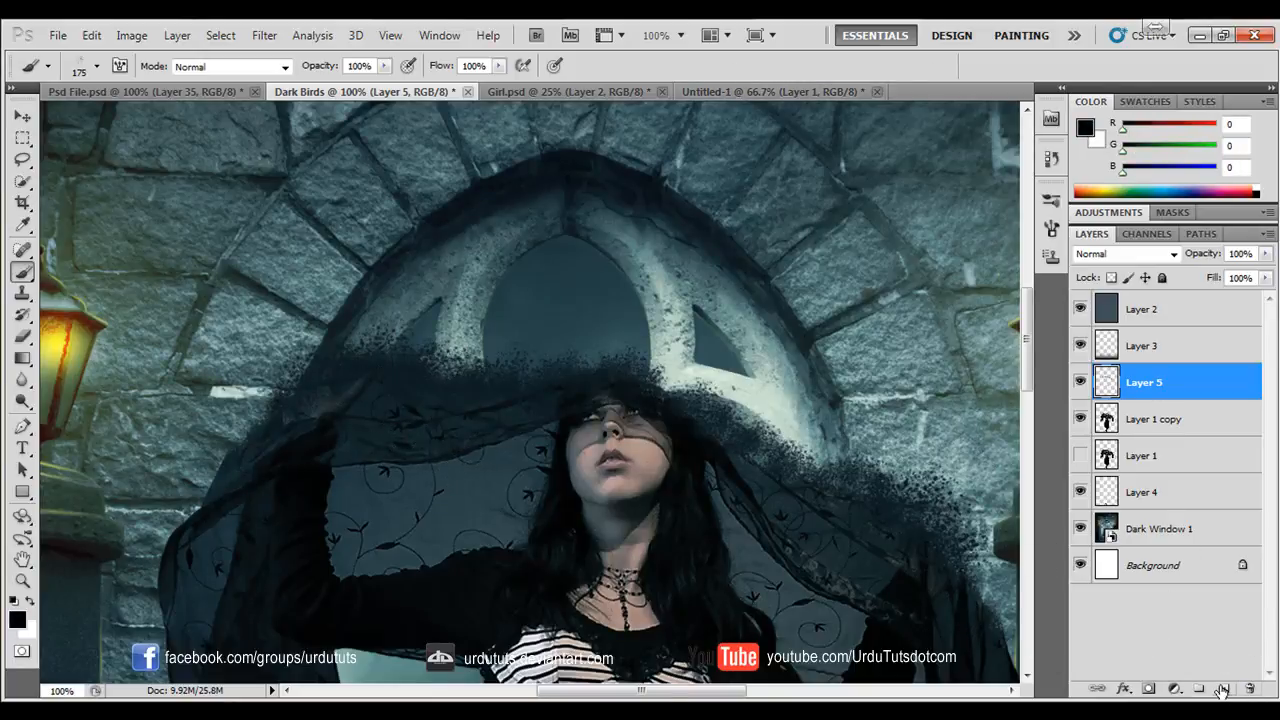
{"action": "left_click", "coordinate": [1222, 690]}
{"action": "left_click_drag", "start_coordinate": [405, 350], "coordinate": [330, 375]}
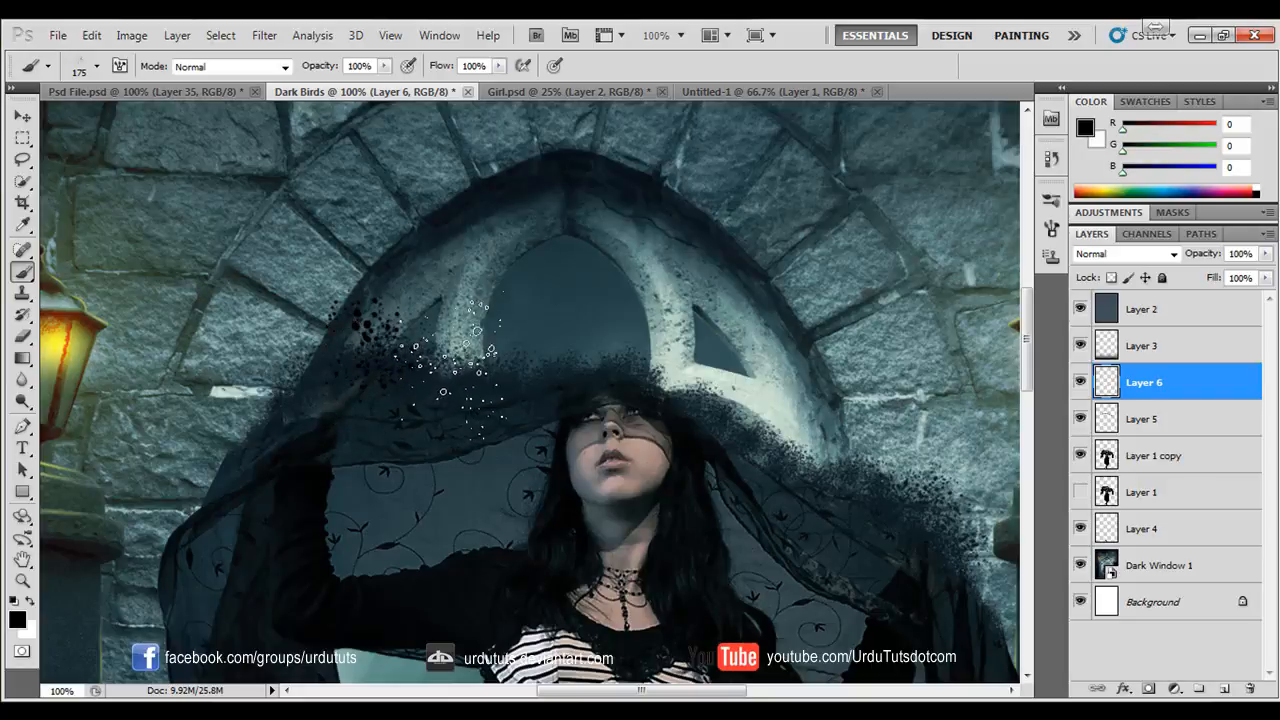
{"action": "left_click_drag", "start_coordinate": [452, 364], "coordinate": [380, 379]}
- Scale down the stamped splatter patch with Free Transform and place it on the veil's upper left edge
{"action": "left_click", "coordinate": [23, 118]}
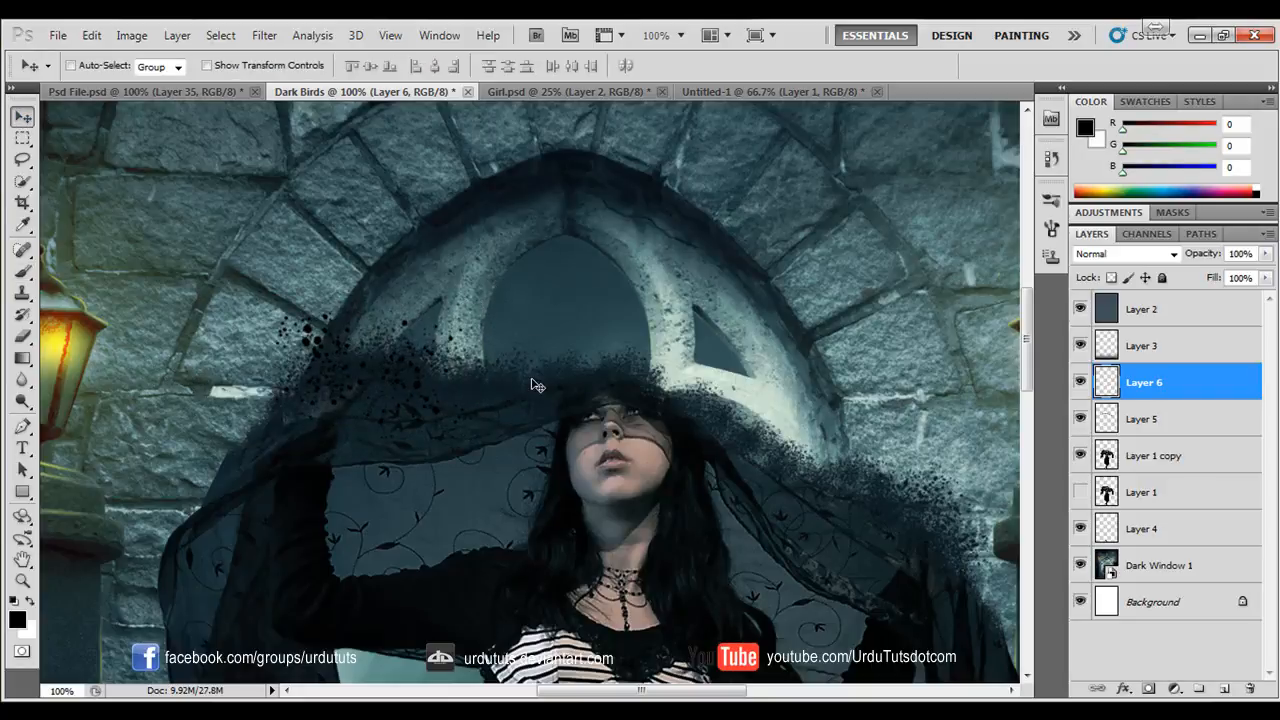
{"action": "key", "text": "ctrl+t"}
{"action": "left_click_drag", "start_coordinate": [488, 283], "coordinate": [414, 337]}
{"action": "key", "text": "Return"}
{"action": "left_click_drag", "start_coordinate": [350, 407], "coordinate": [397, 373]}
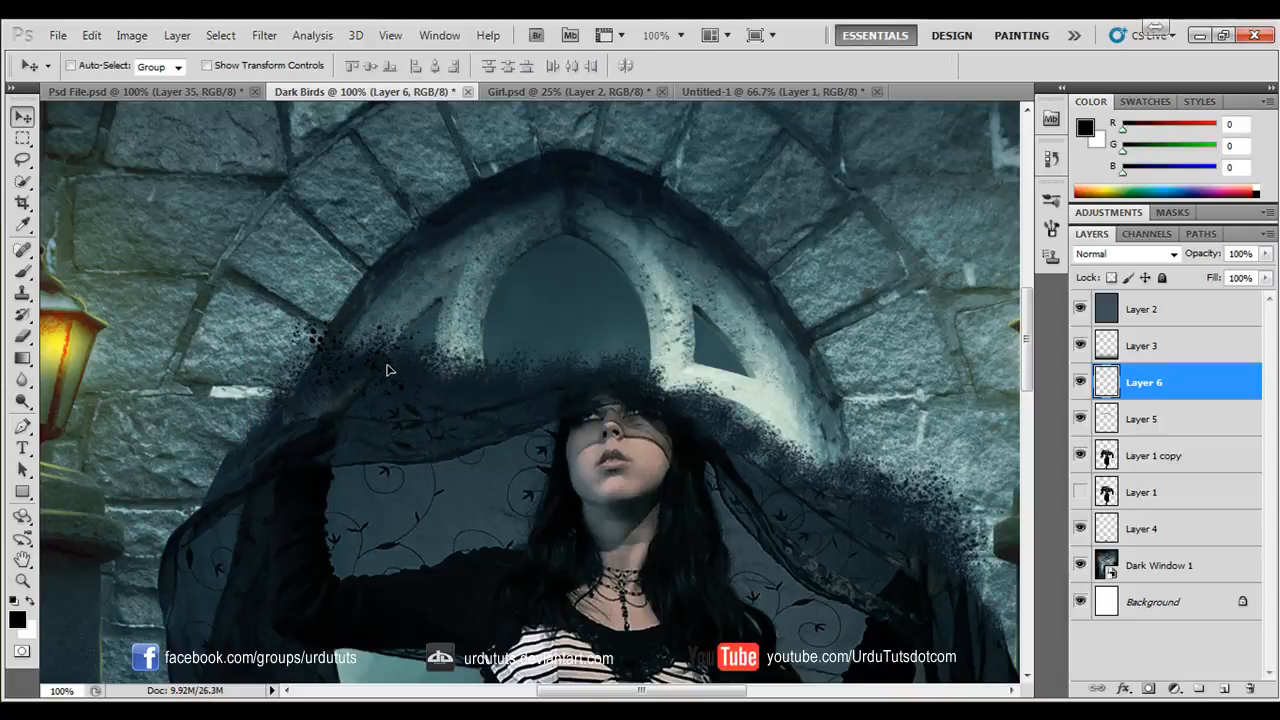
- Duplicate the splatter patch repeatedly along the veil above the girl's head, and rotate a copy to follow the slope right of her head
{"action": "key", "text": "super"}
{"action": "key", "text": "Escape"}
{"action": "left_click_drag", "start_coordinate": [363, 387], "coordinate": [683, 384]}
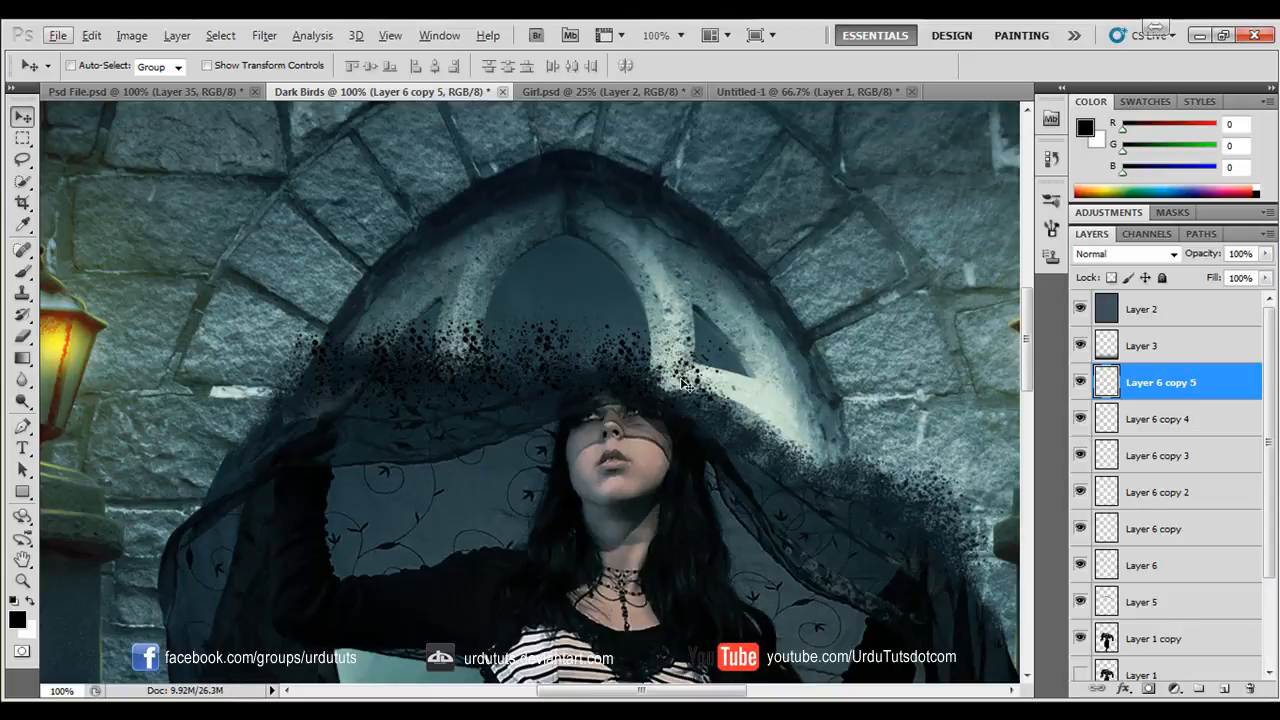
{"action": "key", "text": "ctrl+t"}
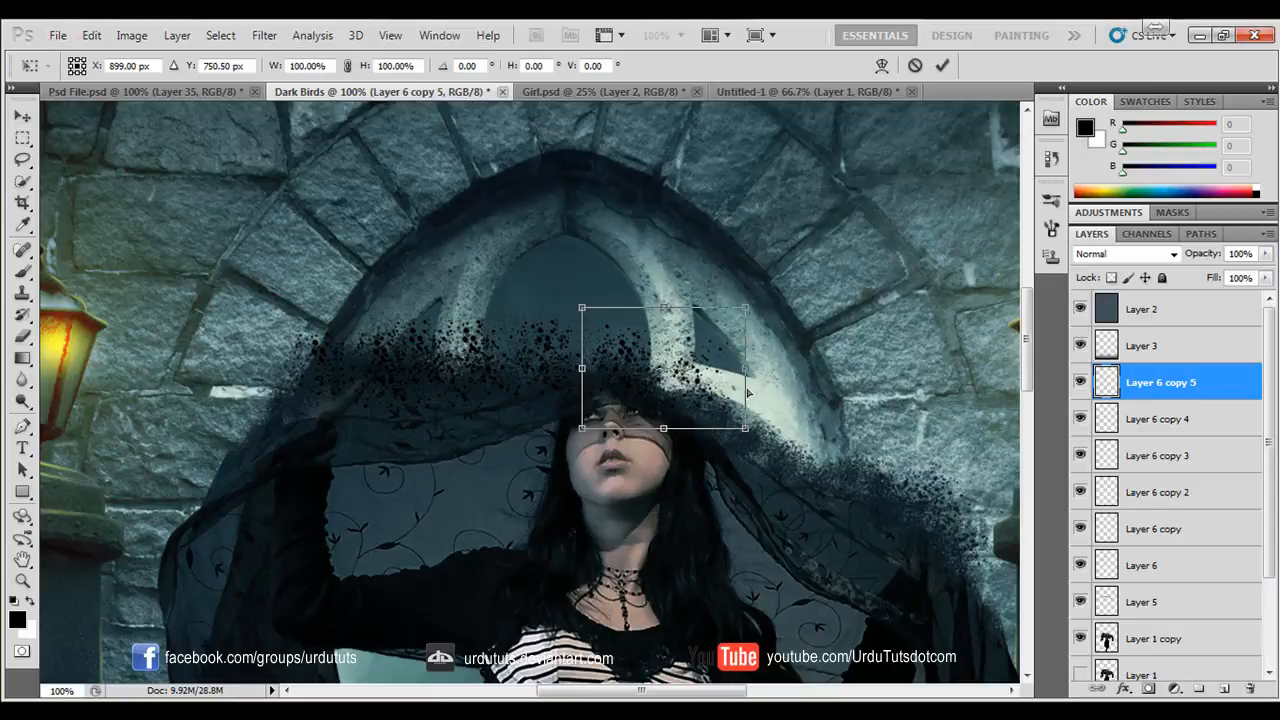
{"action": "left_click_drag", "start_coordinate": [770, 402], "coordinate": [622, 381]}
{"action": "key", "text": "Return"}
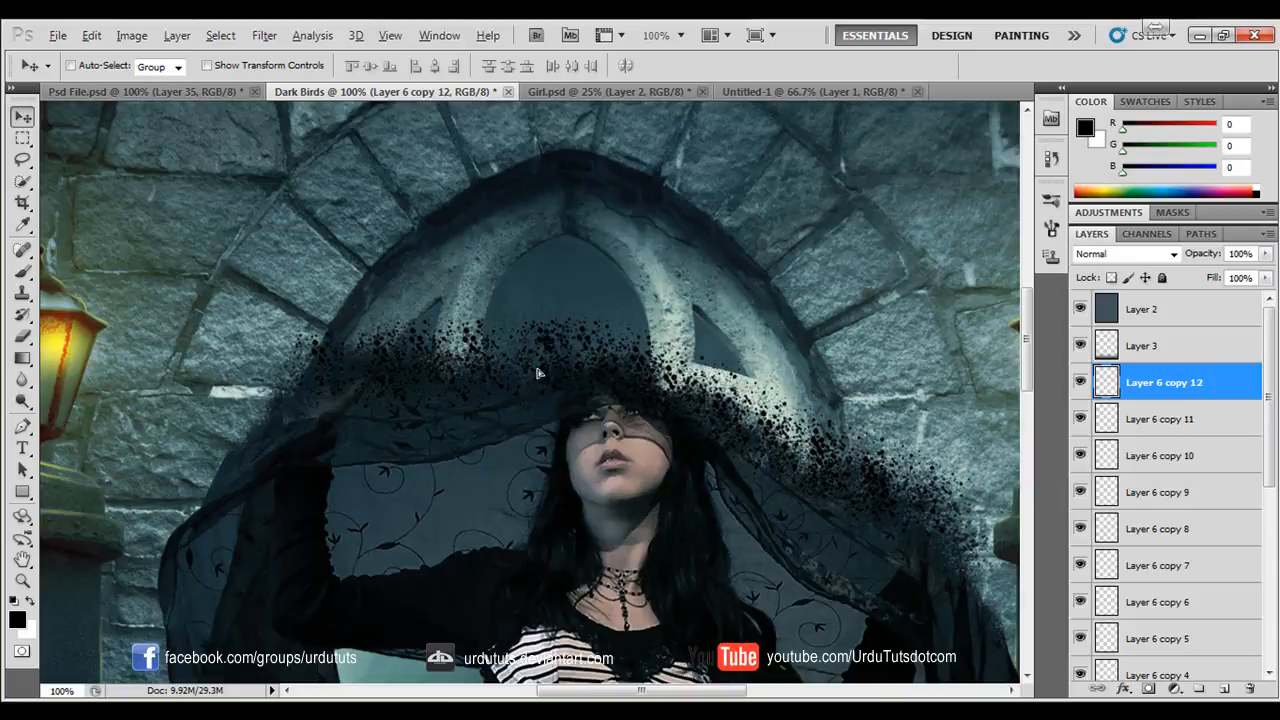
- Add more splatter copies above the girl's head and at the veil's far left end, rotating the last one to match the edge
{"action": "left_click_drag", "start_coordinate": [538, 373], "coordinate": [486, 365], "text": "alt"}
{"action": "left_click_drag", "start_coordinate": [502, 361], "coordinate": [287, 413], "text": "alt"}
{"action": "key", "text": "ctrl+t"}
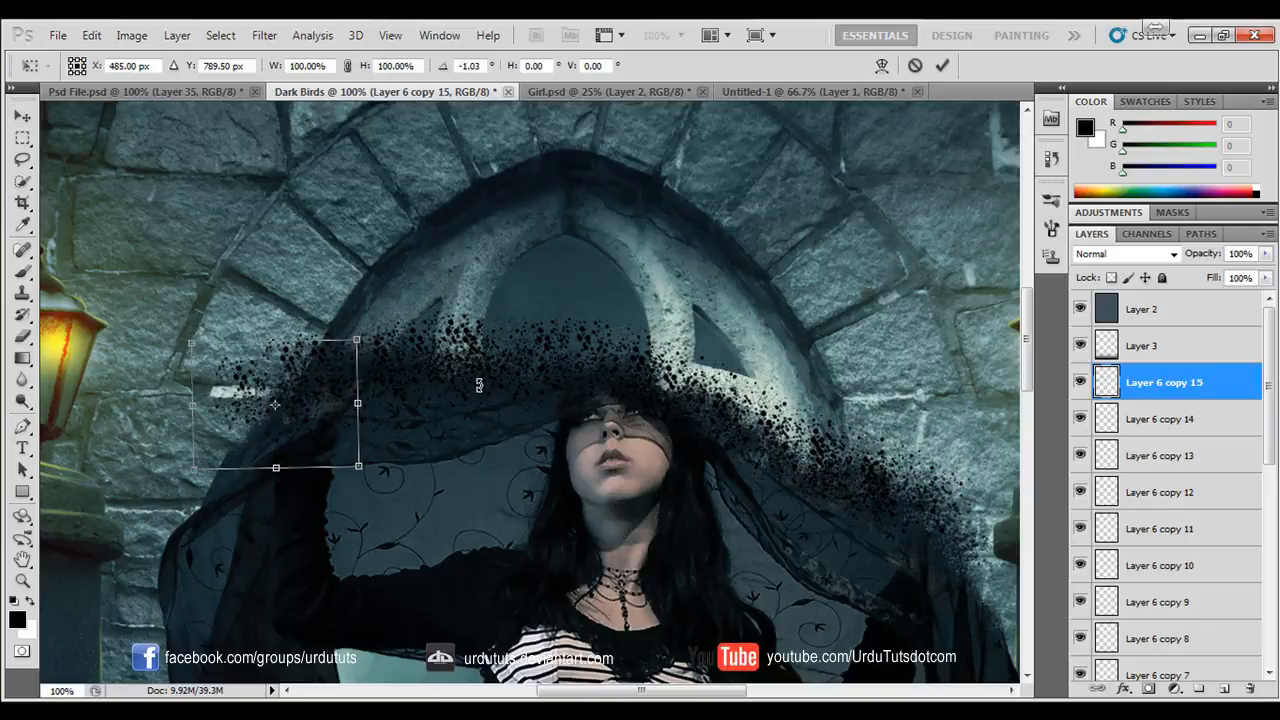
{"action": "left_click_drag", "start_coordinate": [477, 383], "coordinate": [425, 270]}
{"action": "key", "text": "Return"}
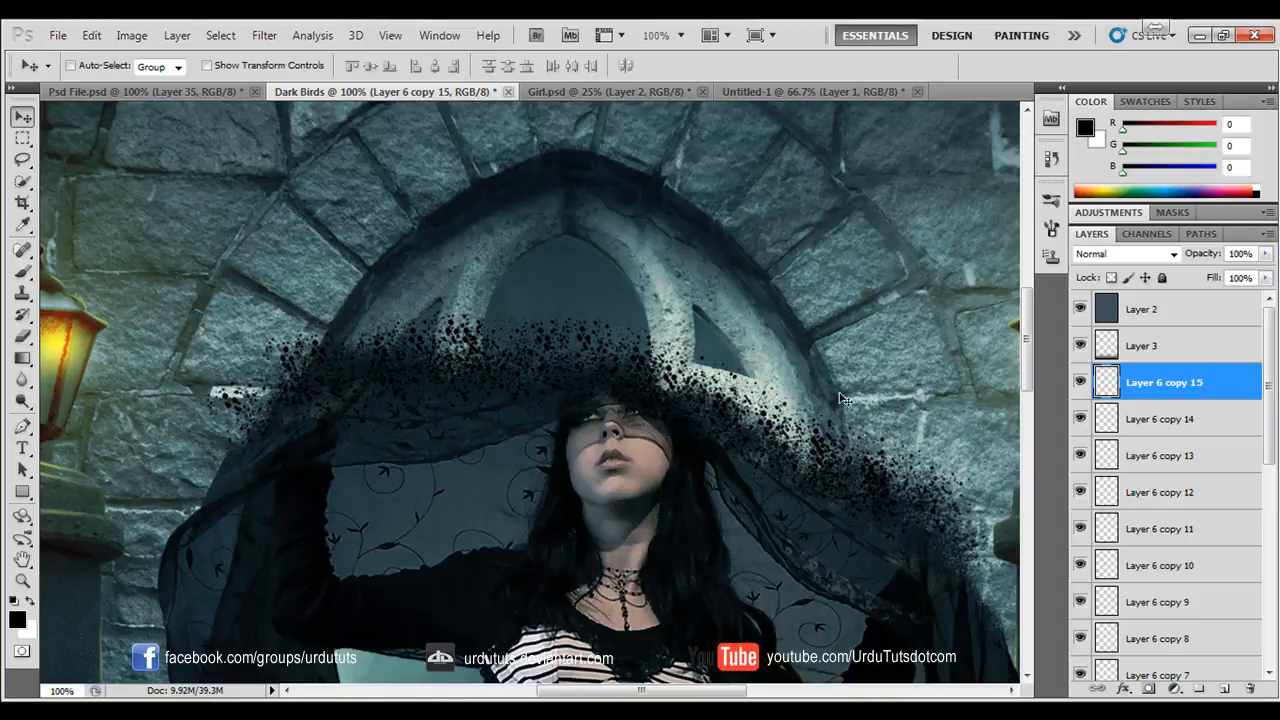
- Collapse the colour and adjustment controls, and group Layer 6 together with all its copies
{"action": "double_click", "coordinate": [1240, 106]}
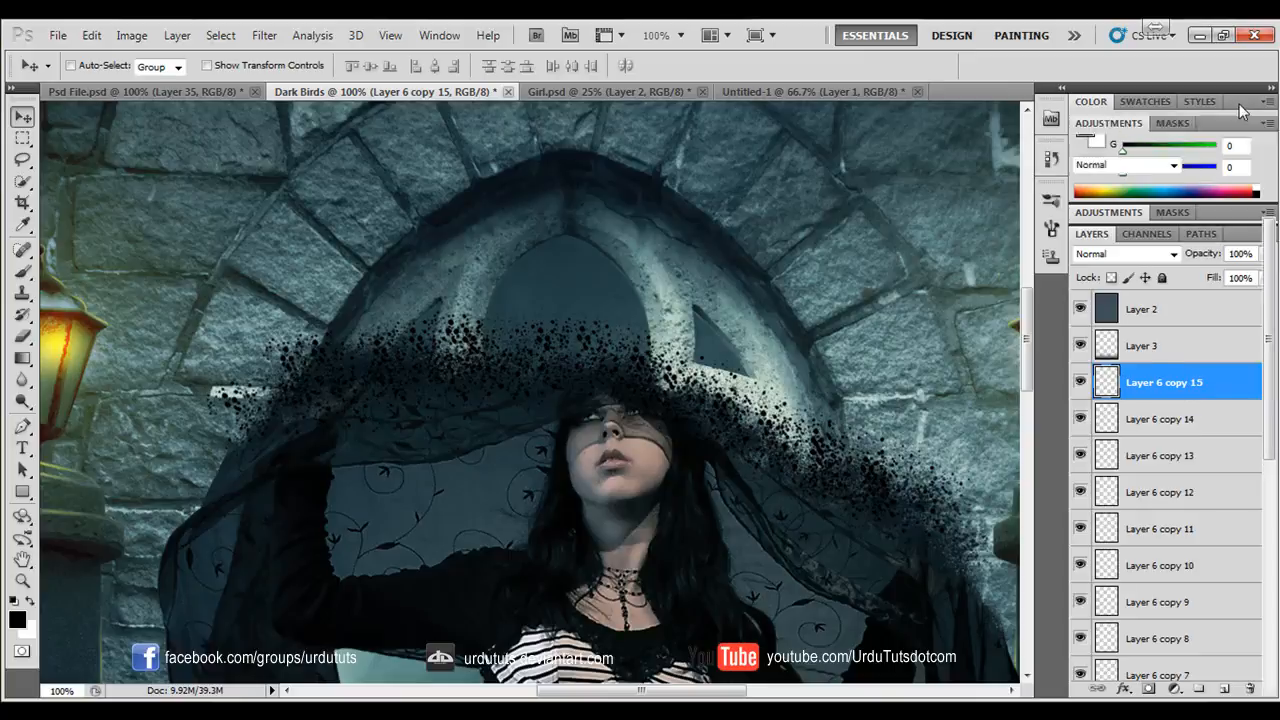
{"action": "scroll", "coordinate": [1215, 440], "scroll_direction": "down", "scroll_amount": 4}
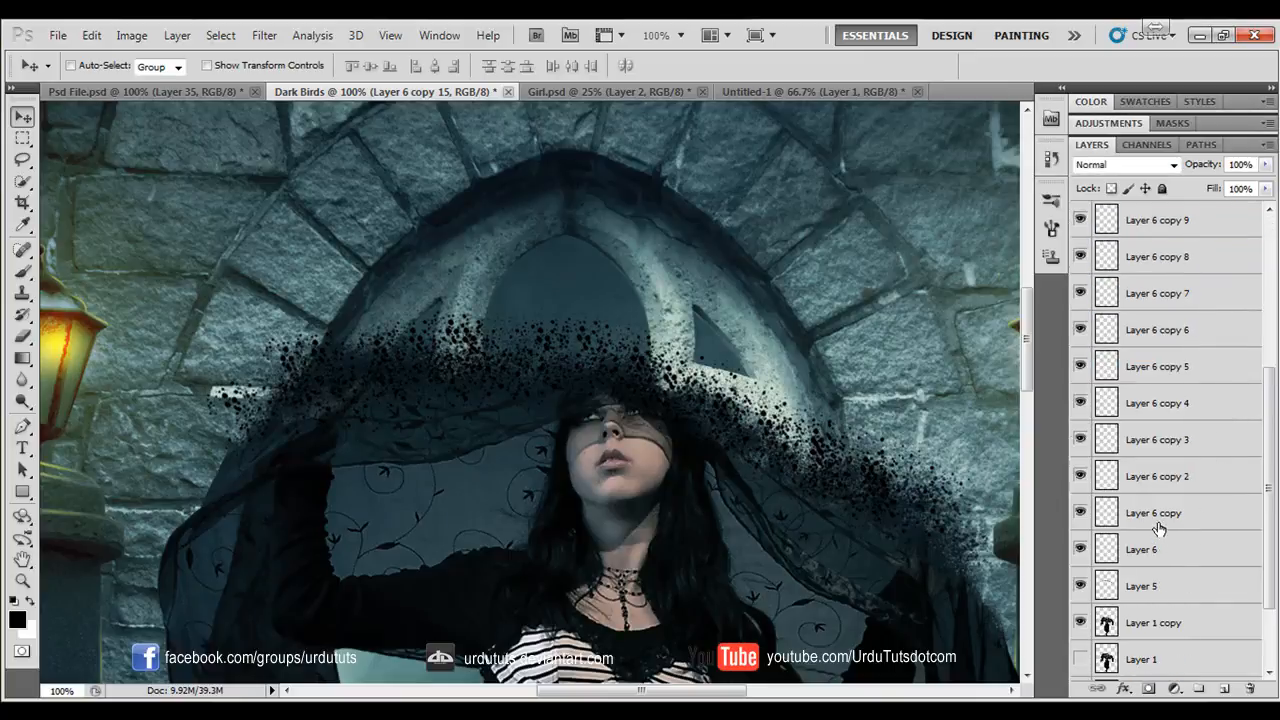
{"action": "left_click", "coordinate": [1157, 551], "text": "shift"}
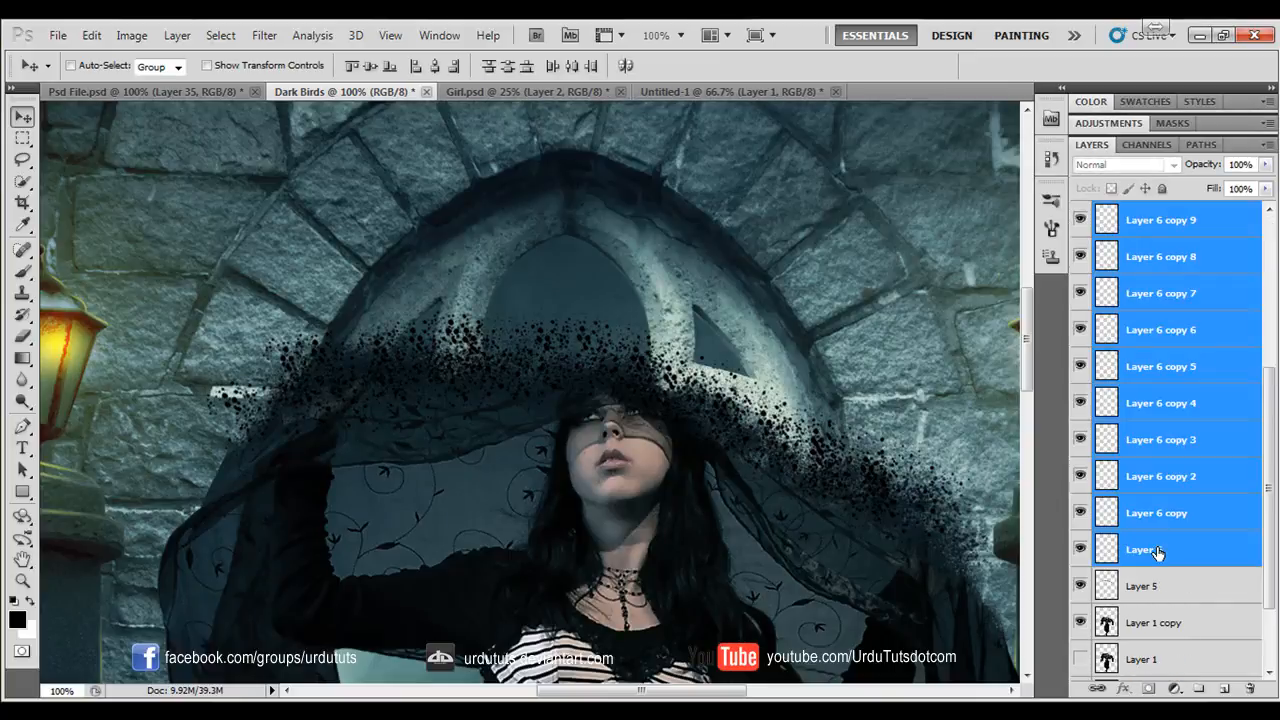
{"action": "key", "text": "ctrl+g"}
- Toggle Layer 5 to check its specks, move it into the splatter group and rename the group Brushes
{"action": "left_click", "coordinate": [1143, 318]}
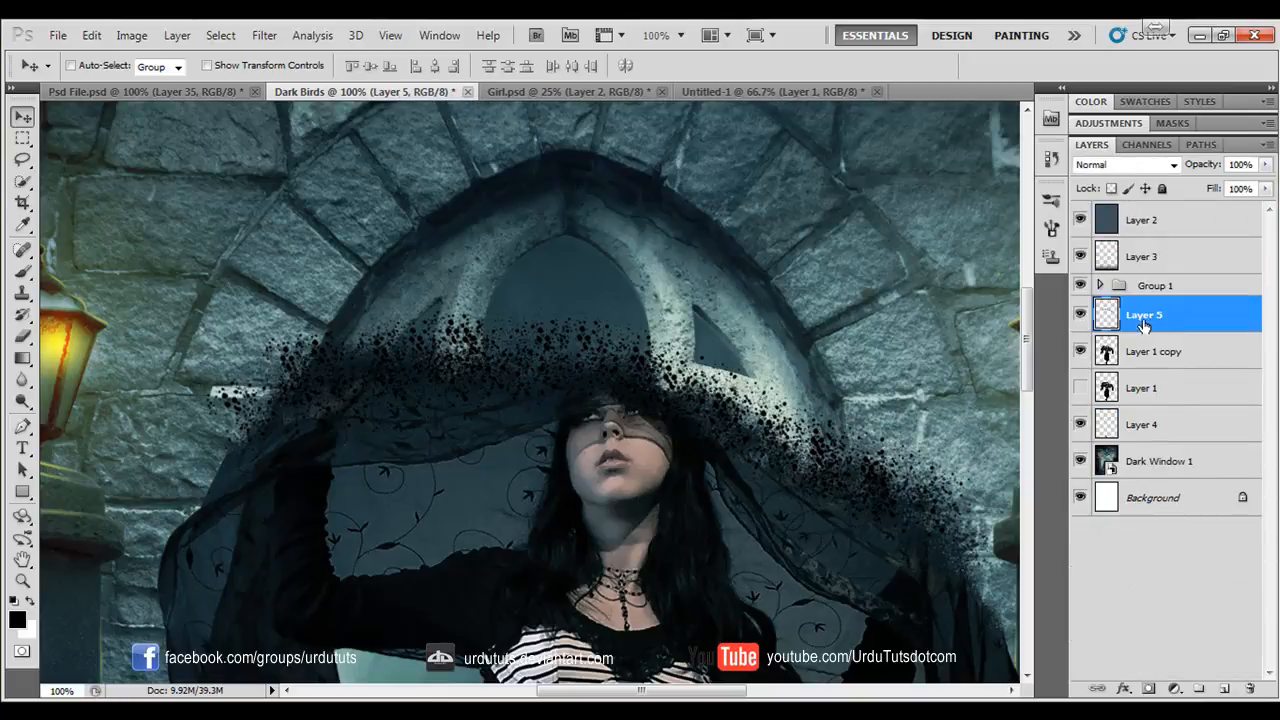
{"action": "left_click", "coordinate": [1080, 315]}
{"action": "left_click", "coordinate": [1080, 315]}
{"action": "mouse_move", "coordinate": [1157, 316]}
{"action": "left_mouse_down"}
{"action": "mouse_move", "coordinate": [1160, 287]}
{"action": "mouse_move", "coordinate": [1152, 295]}
{"action": "left_mouse_up"}
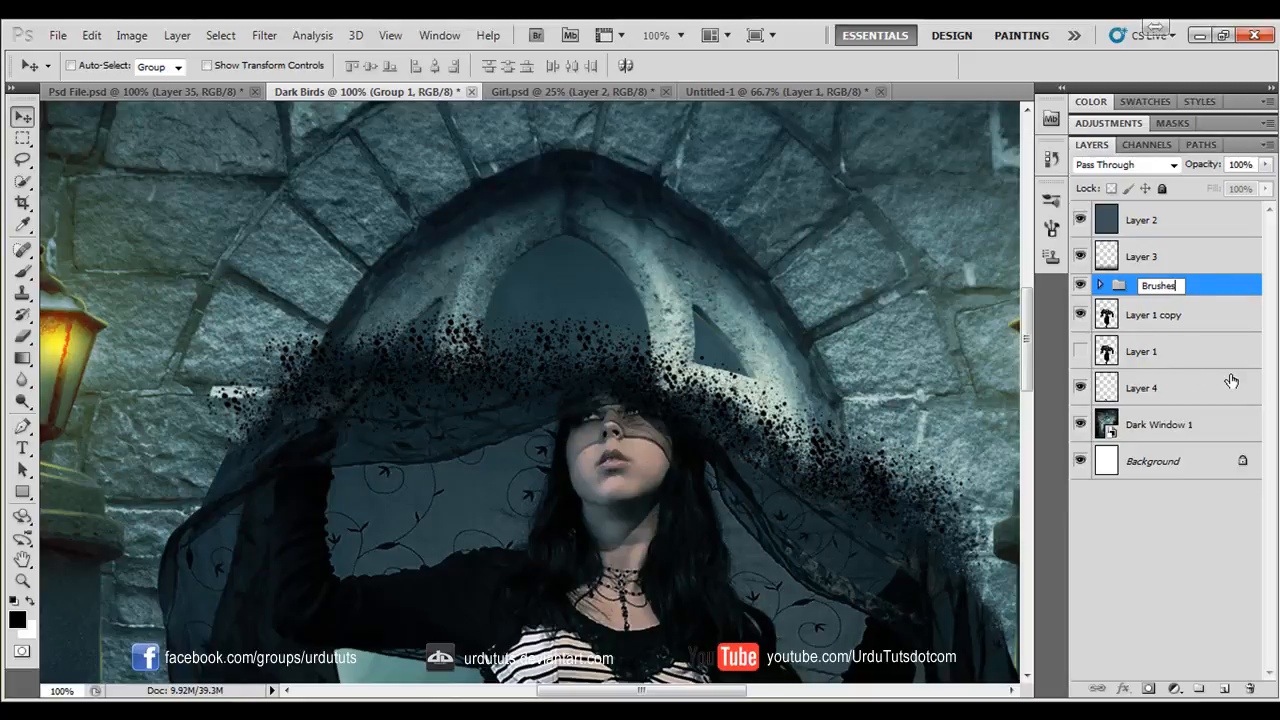
{"action": "key", "text": "Return"}
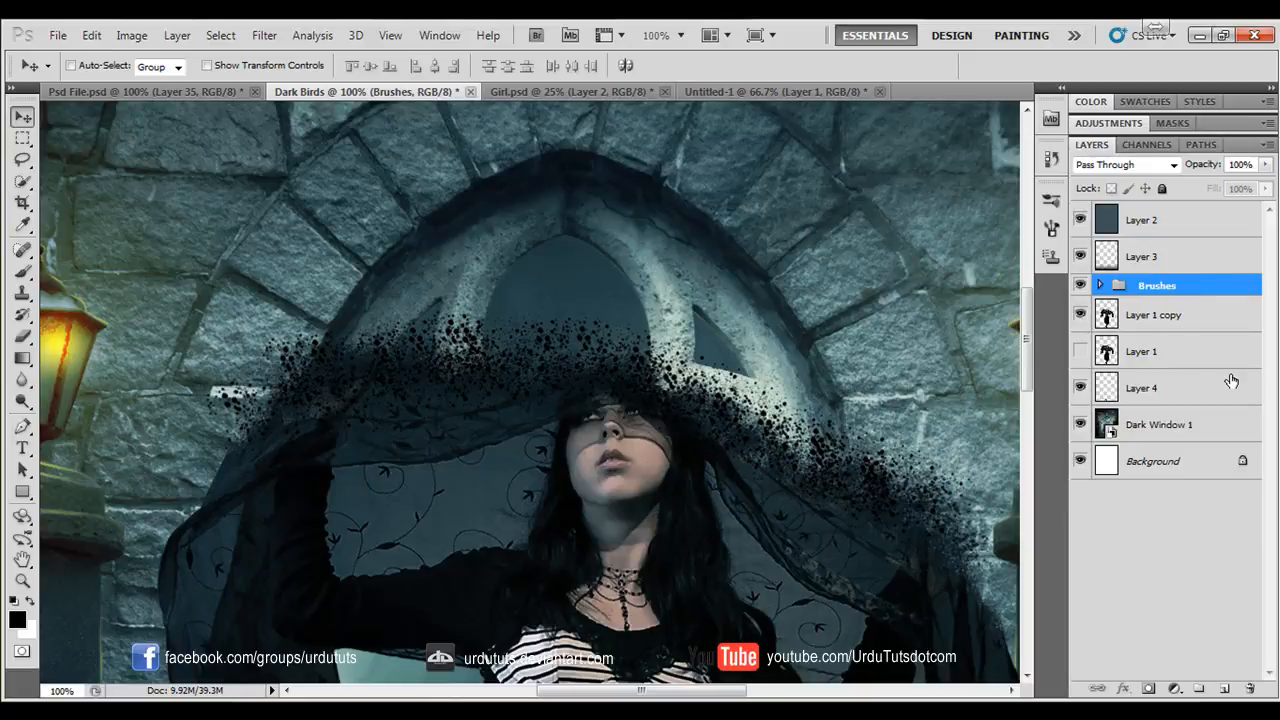
{"action": "left_click", "coordinate": [20, 278]}
{"action": "left_click", "coordinate": [97, 66]}
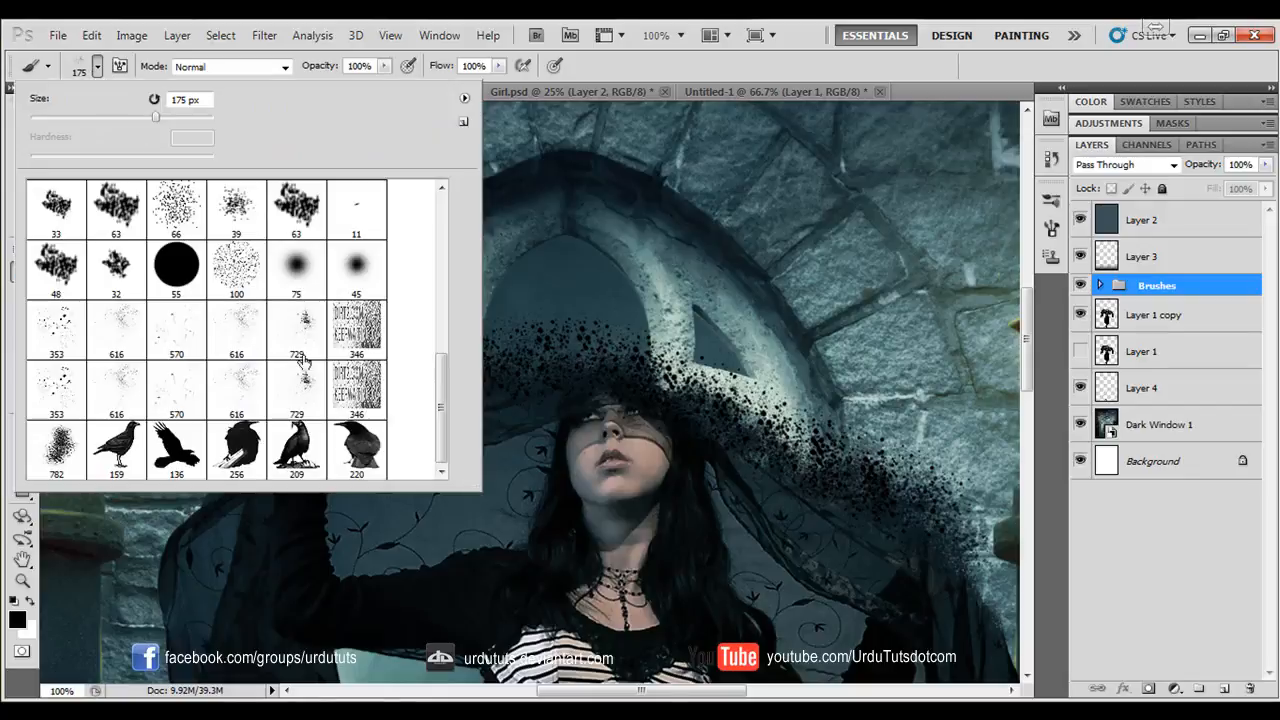
{"action": "left_click", "coordinate": [791, 244]}
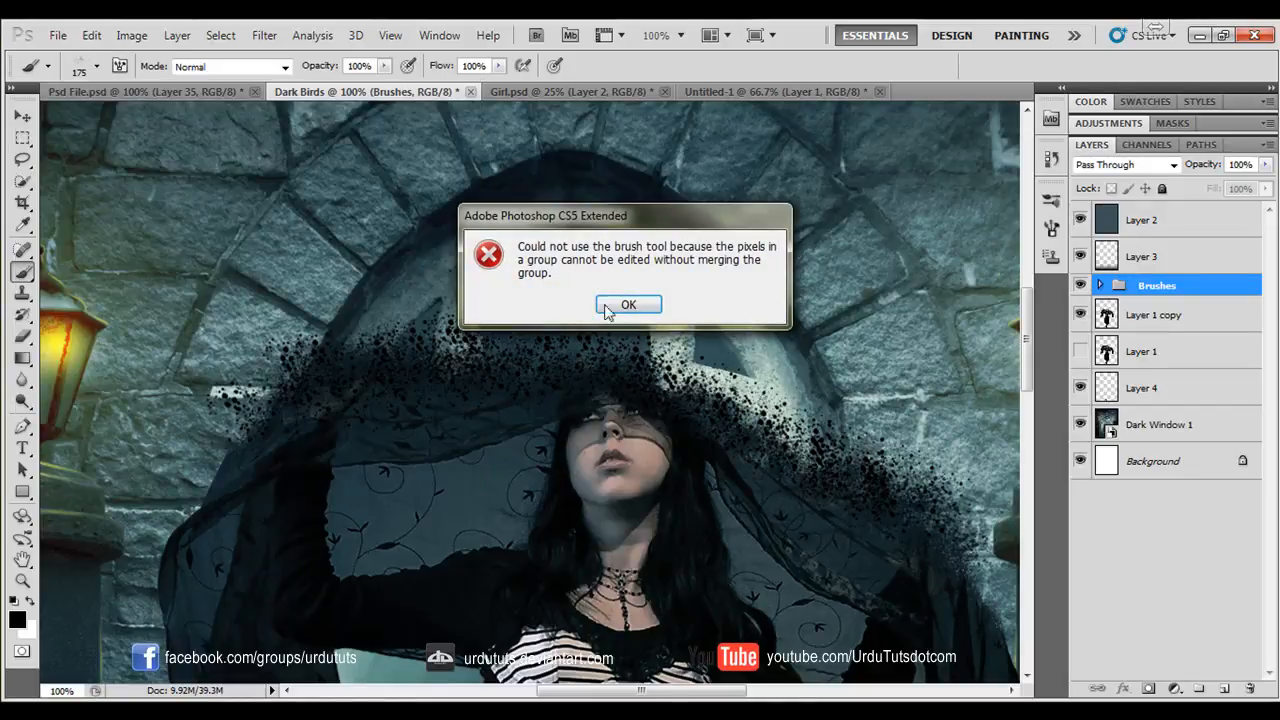
{"action": "left_click", "coordinate": [627, 306]}
- Review the flying birds in Psd File.psd and the birds file in the Brushes folder
{"action": "left_click", "coordinate": [170, 89]}
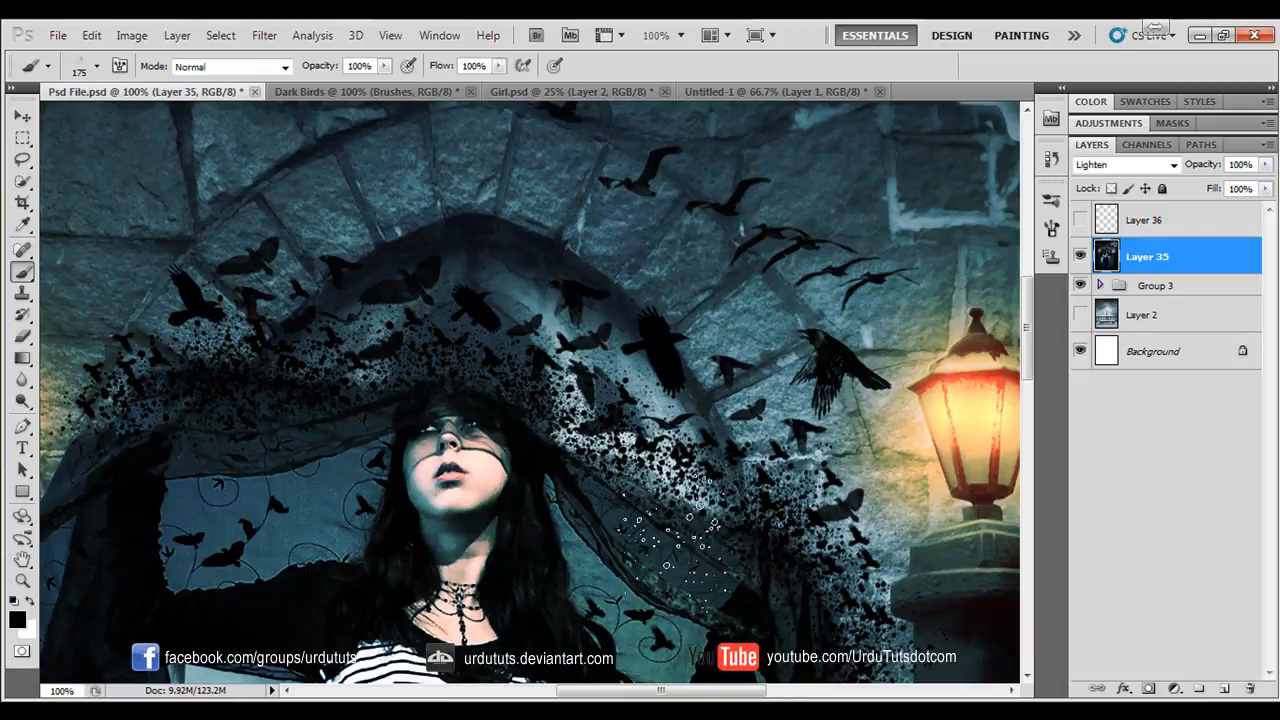
{"action": "left_click", "coordinate": [394, 89]}
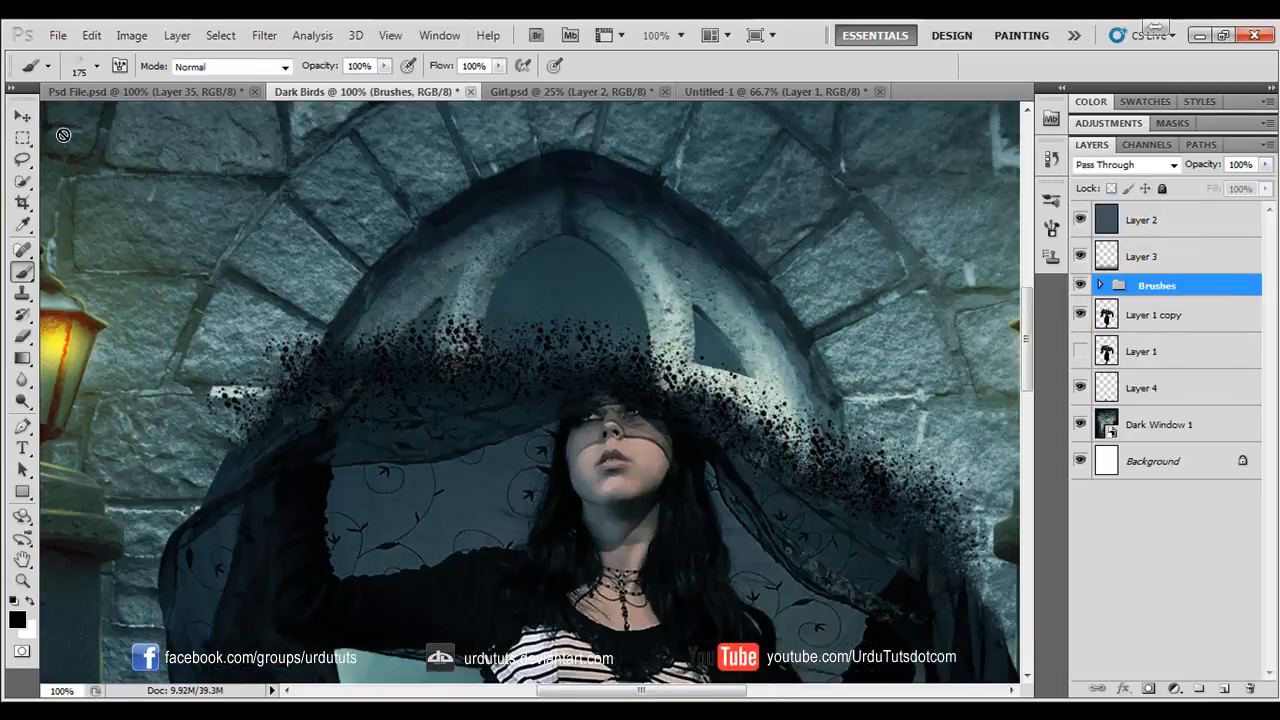
{"action": "left_click", "coordinate": [20, 119]}
{"action": "left_click", "coordinate": [23, 272]}
{"action": "left_click", "coordinate": [97, 68]}
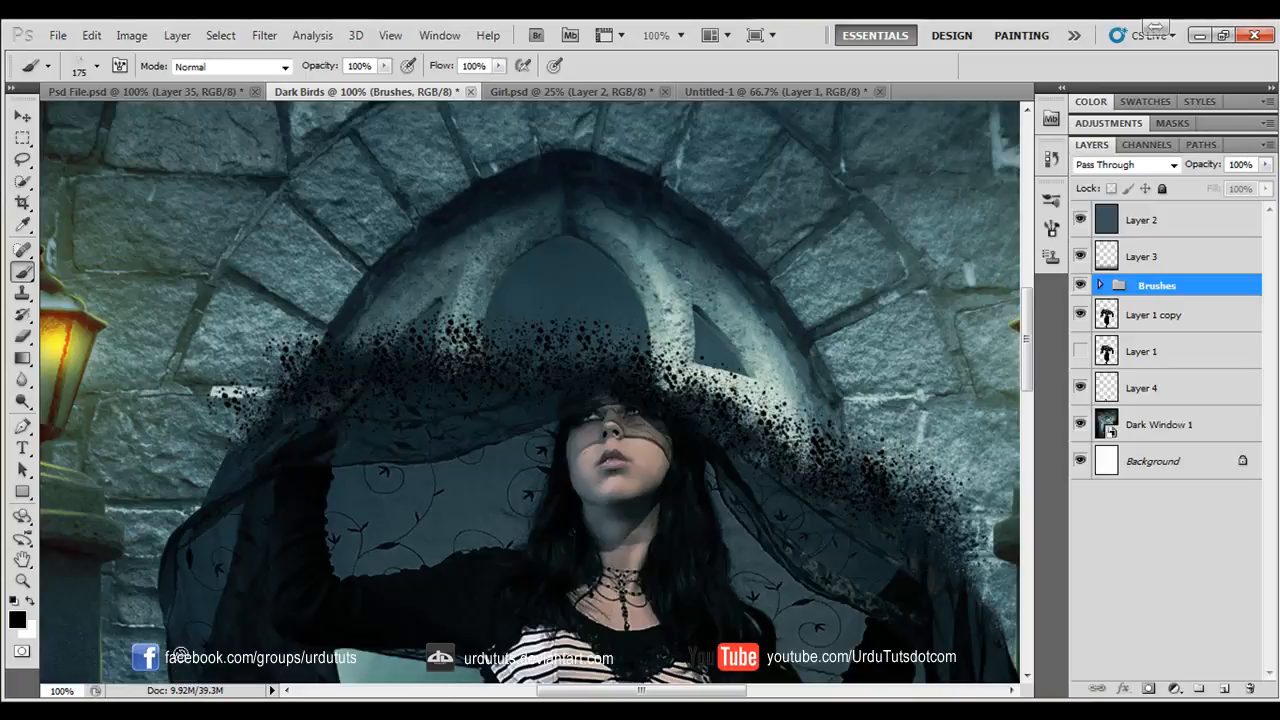
- Load the birds brush file into the brush presets and choose a 2000 px scattered-birds tip
{"action": "left_click", "coordinate": [97, 68]}
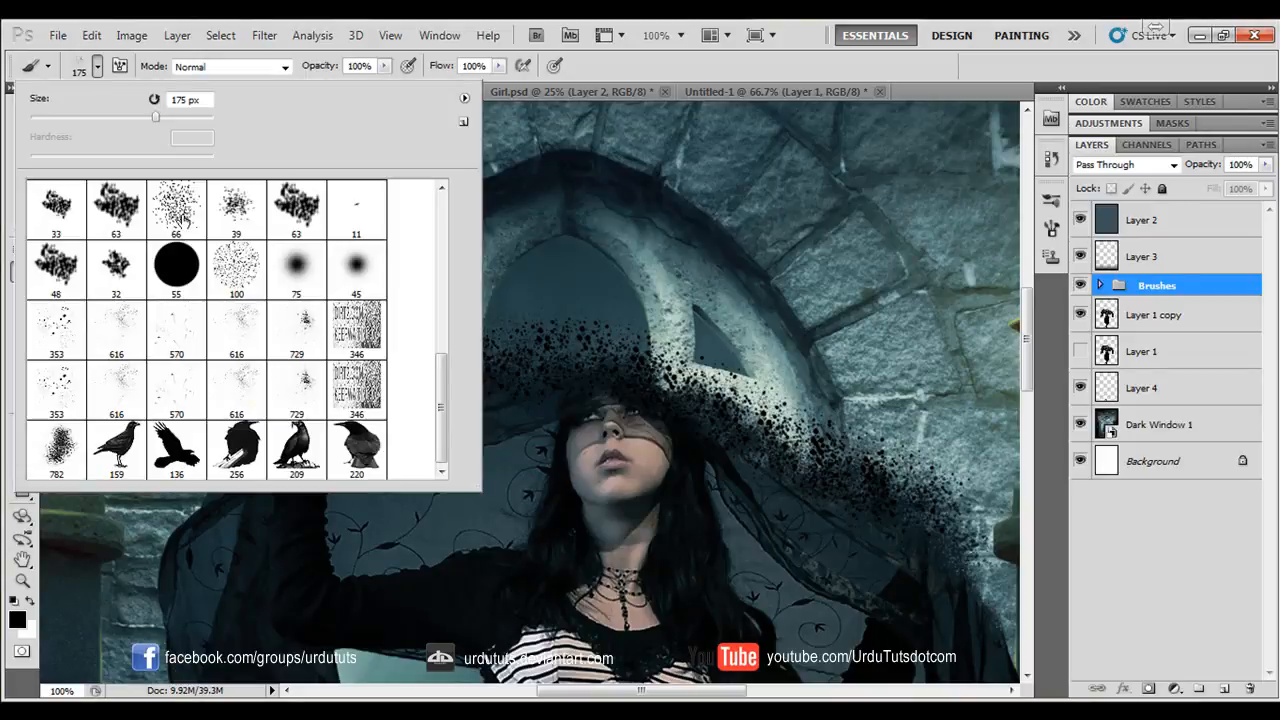
{"action": "left_click", "coordinate": [464, 99]}
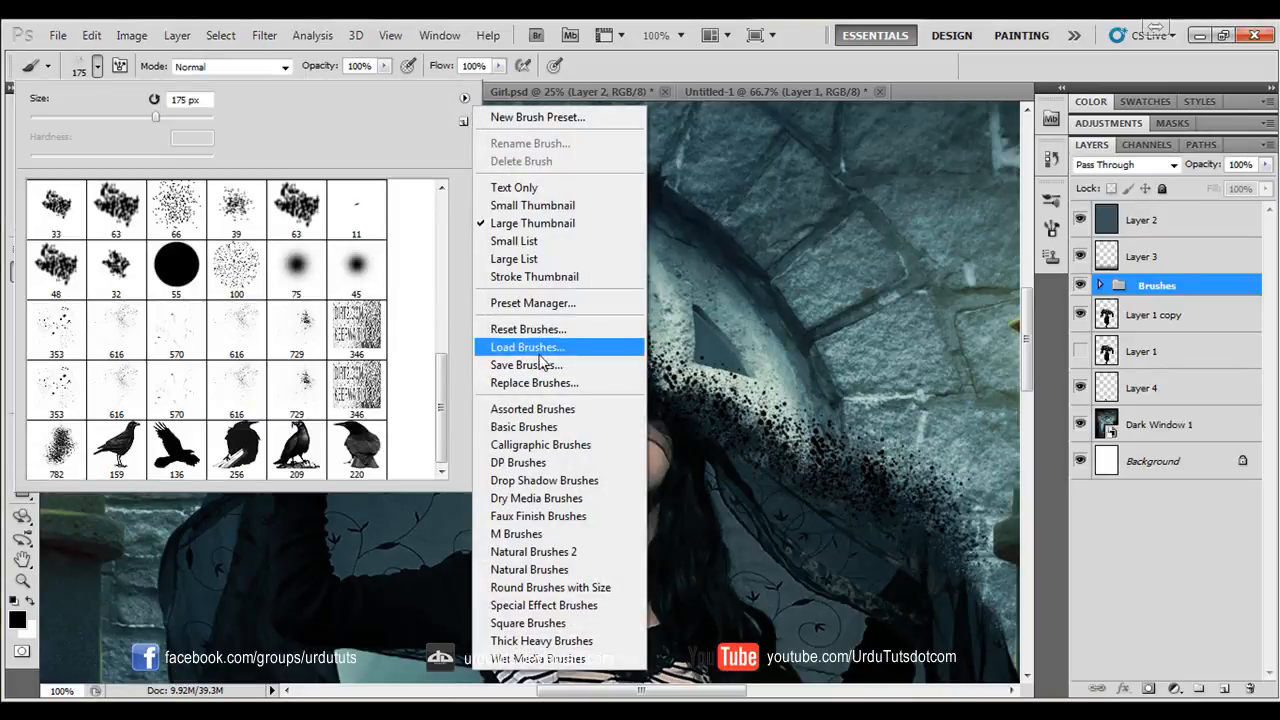
{"action": "left_click", "coordinate": [528, 347]}
{"action": "double_click", "coordinate": [500, 189]}
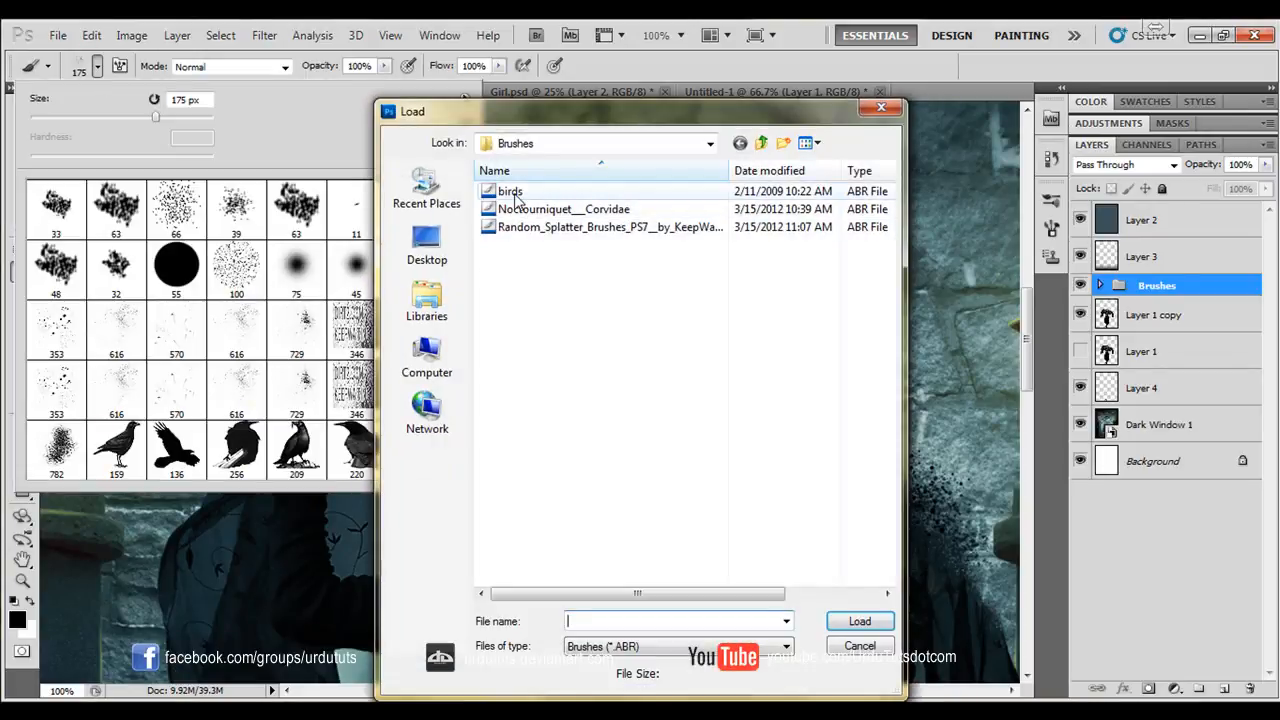
{"action": "left_click_drag", "start_coordinate": [444, 332], "coordinate": [462, 430]}
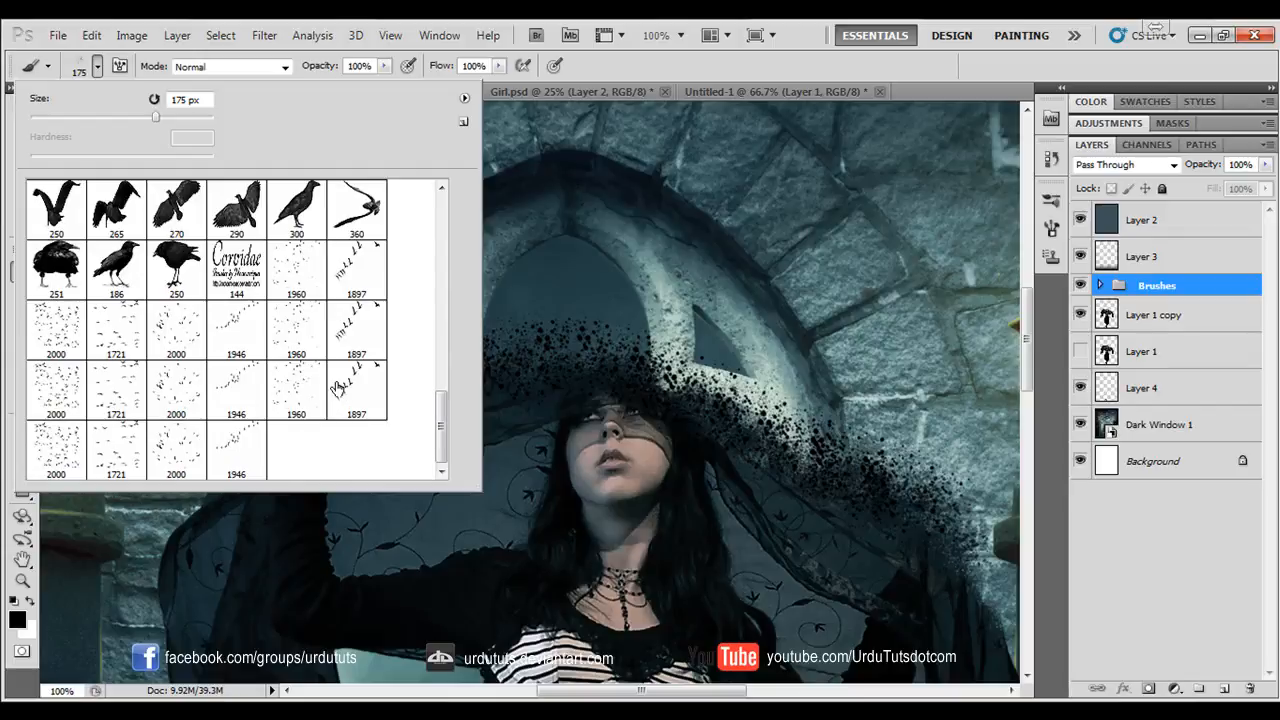
{"action": "left_click", "coordinate": [175, 388]}
{"action": "left_click", "coordinate": [760, 70]}
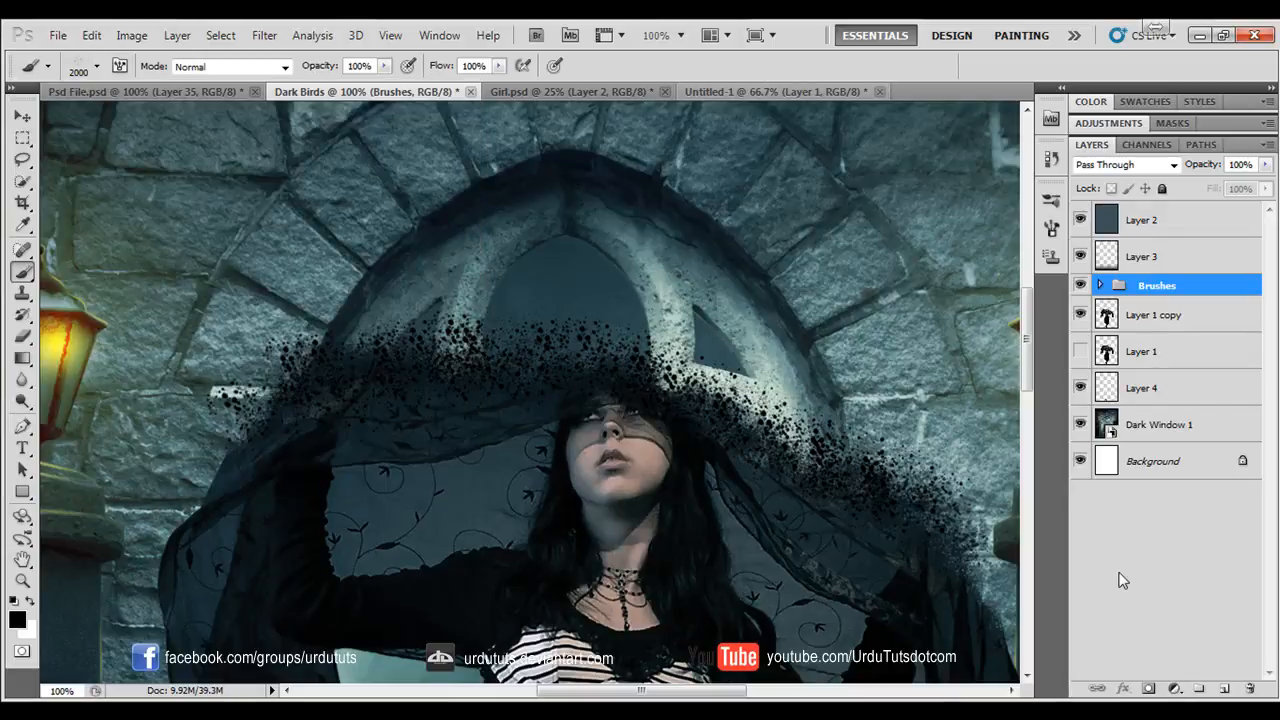
- Create a new layer above the Brushes group, reduce the bird brush to 900 px and stamp a black flock over the window
{"action": "left_click", "coordinate": [1226, 690]}
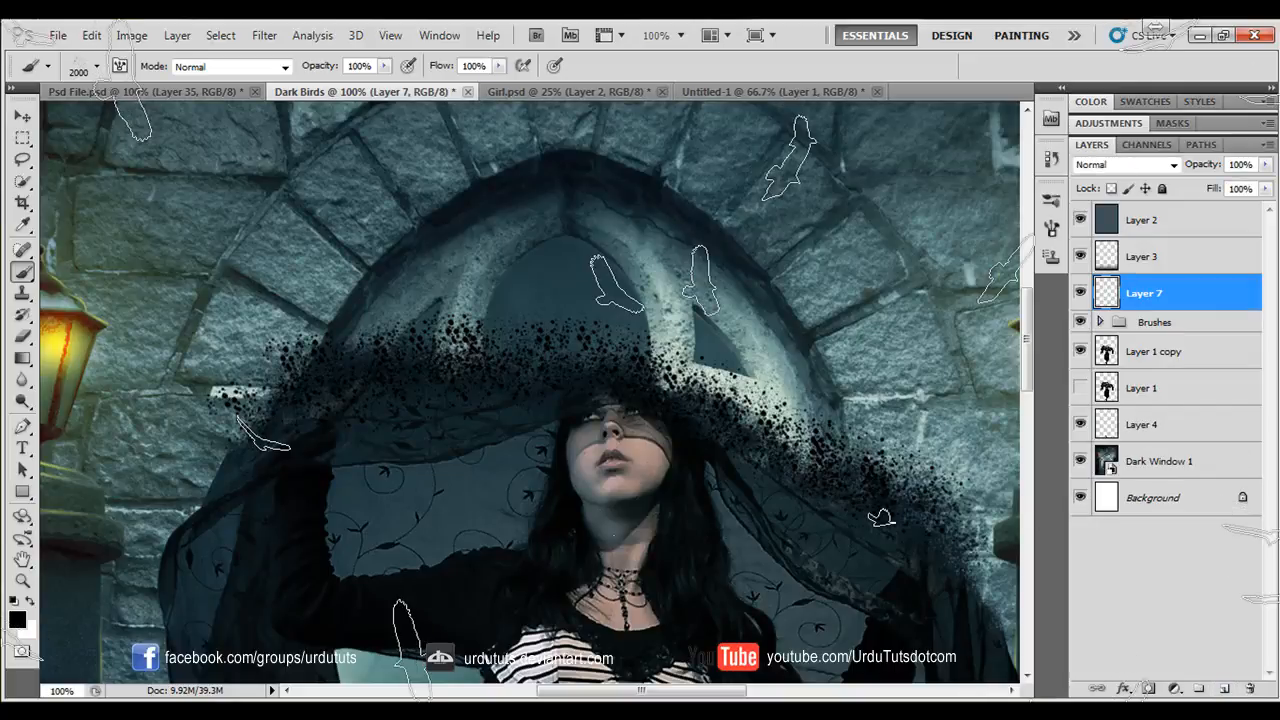
{"action": "key", "text": "bracketleft"}
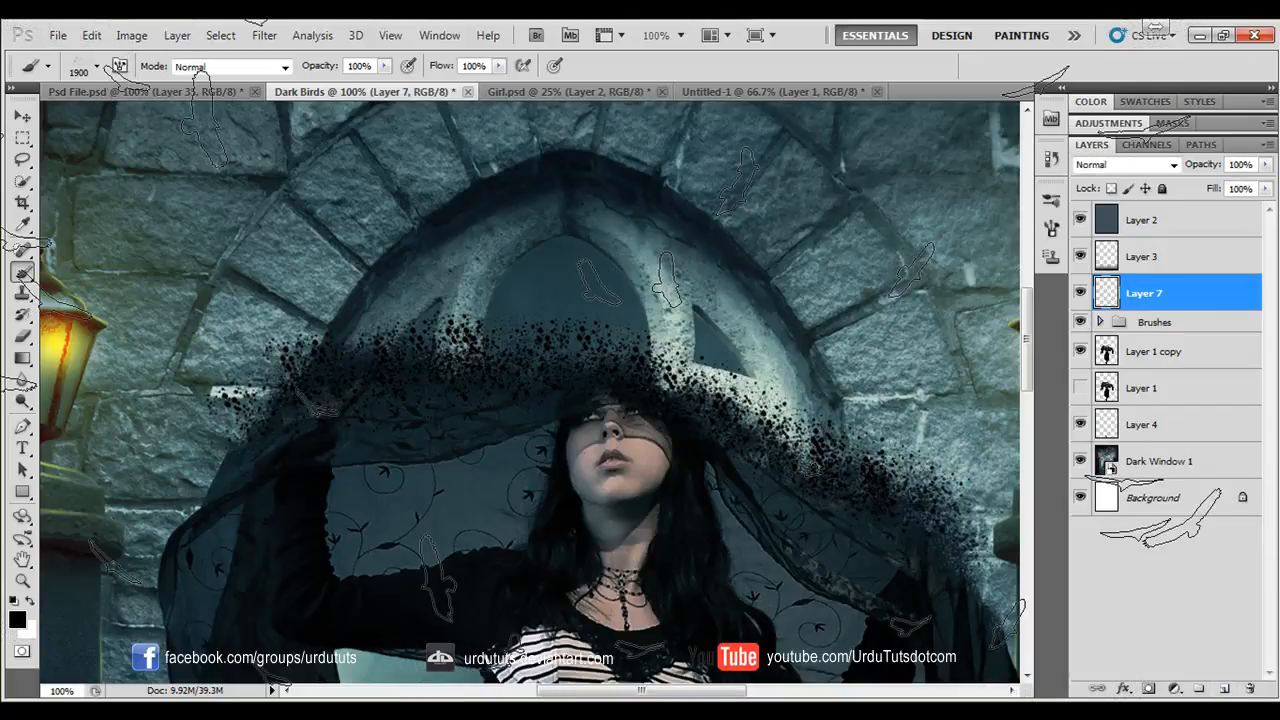
{"action": "key", "text": "bracketleft"}
{"action": "key", "text": "bracketleft"}
{"action": "key", "text": "bracketleft"}
{"action": "key", "text": "bracketleft"}
{"action": "key", "text": "bracketleft"}
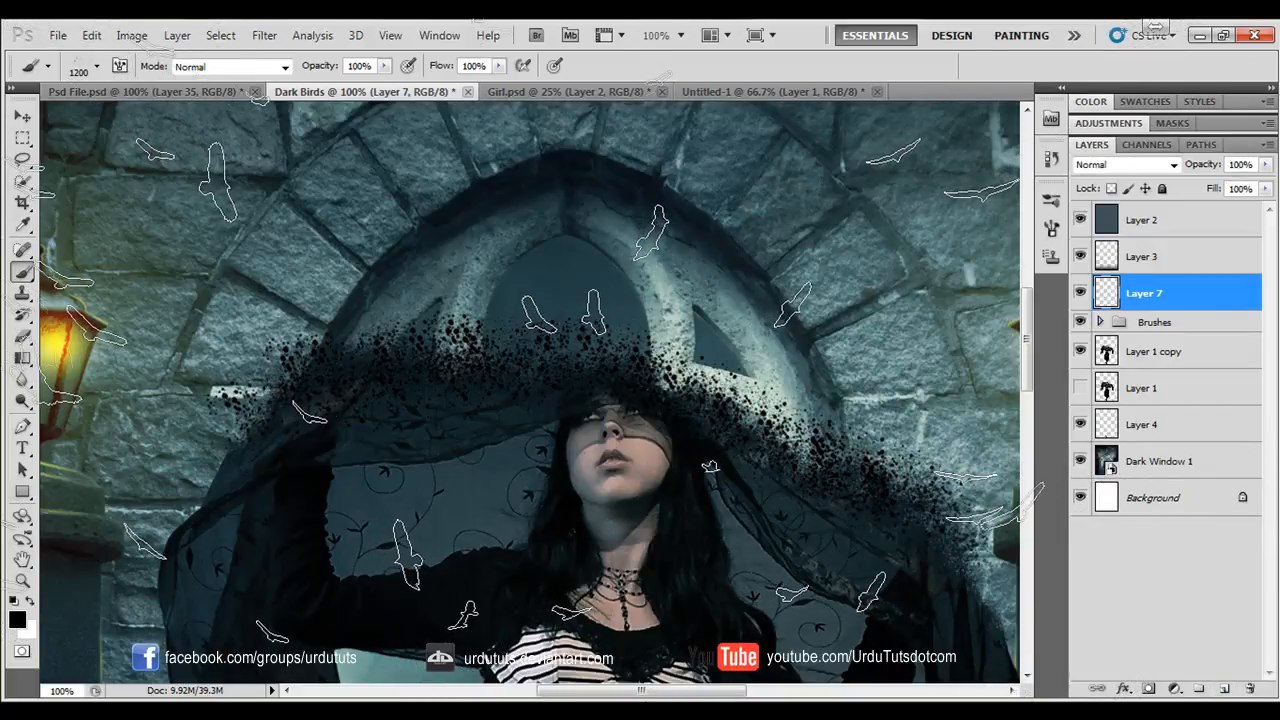
{"action": "key", "text": "bracketleft"}
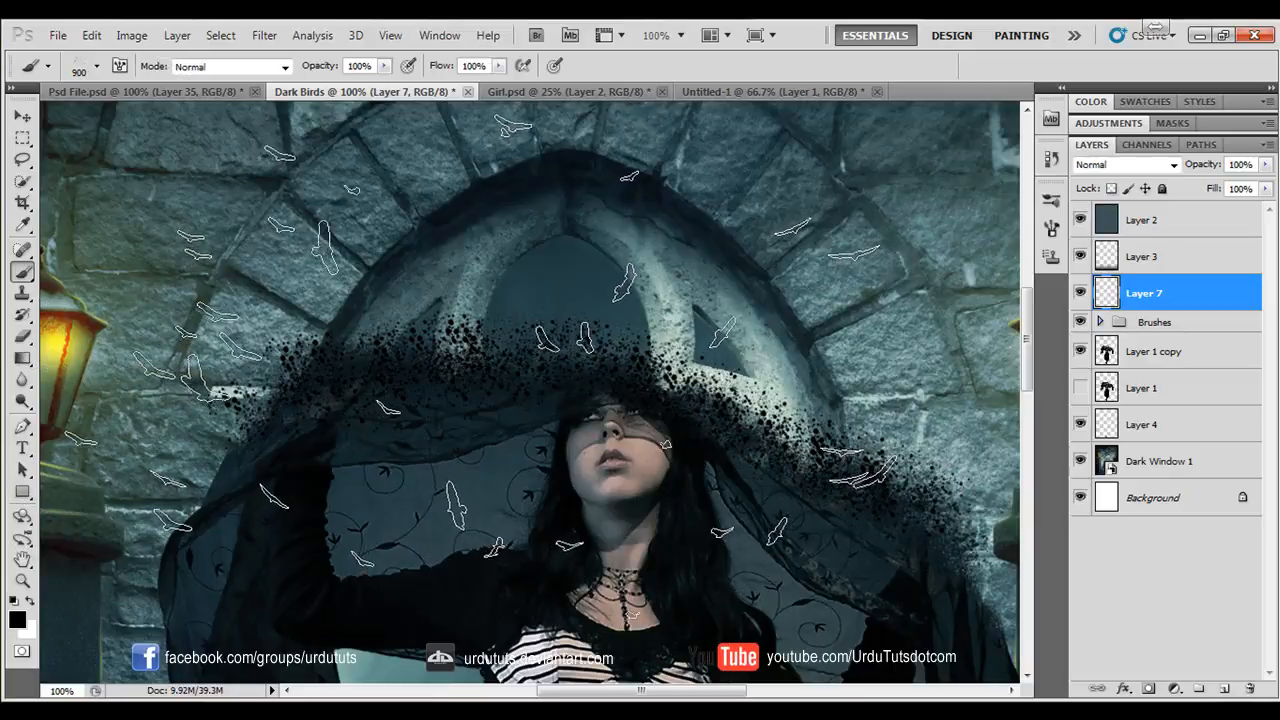
{"action": "left_click", "coordinate": [505, 330]}
{"action": "key", "text": "v"}
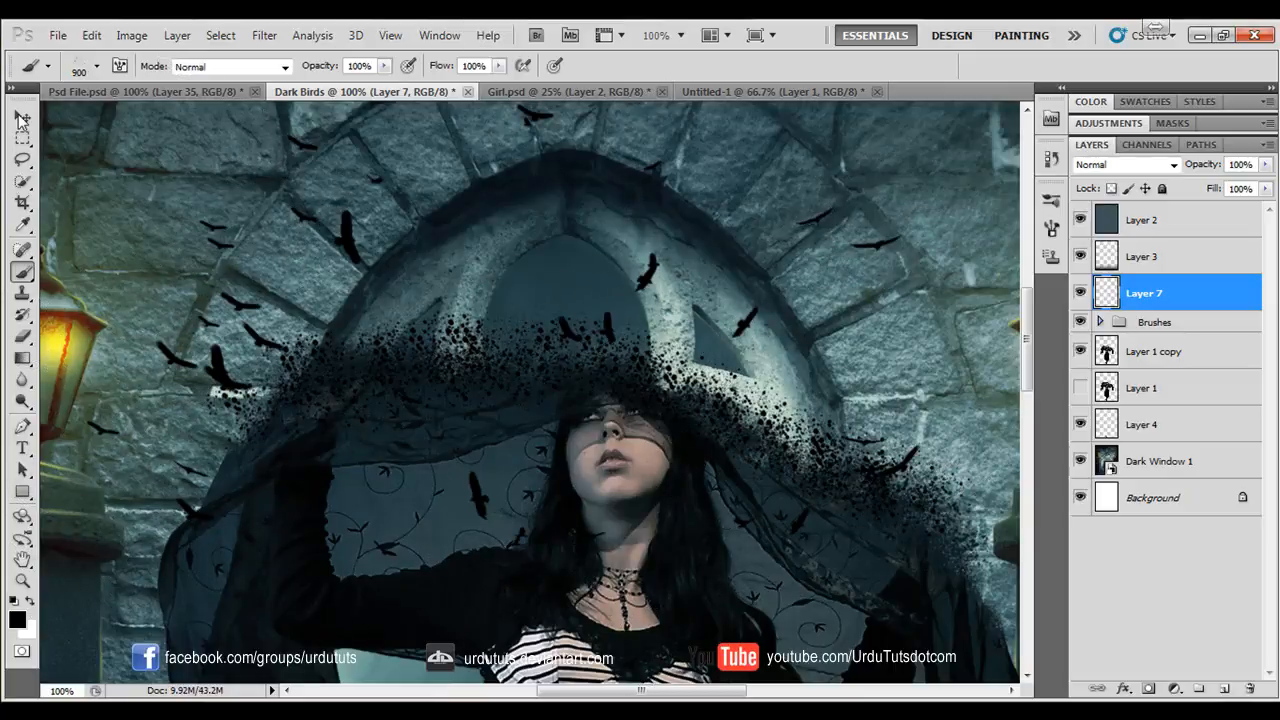
- Scale the bird flock to 33.90% and place it above the left part of the splattered veil
{"action": "key", "text": "ctrl+t"}
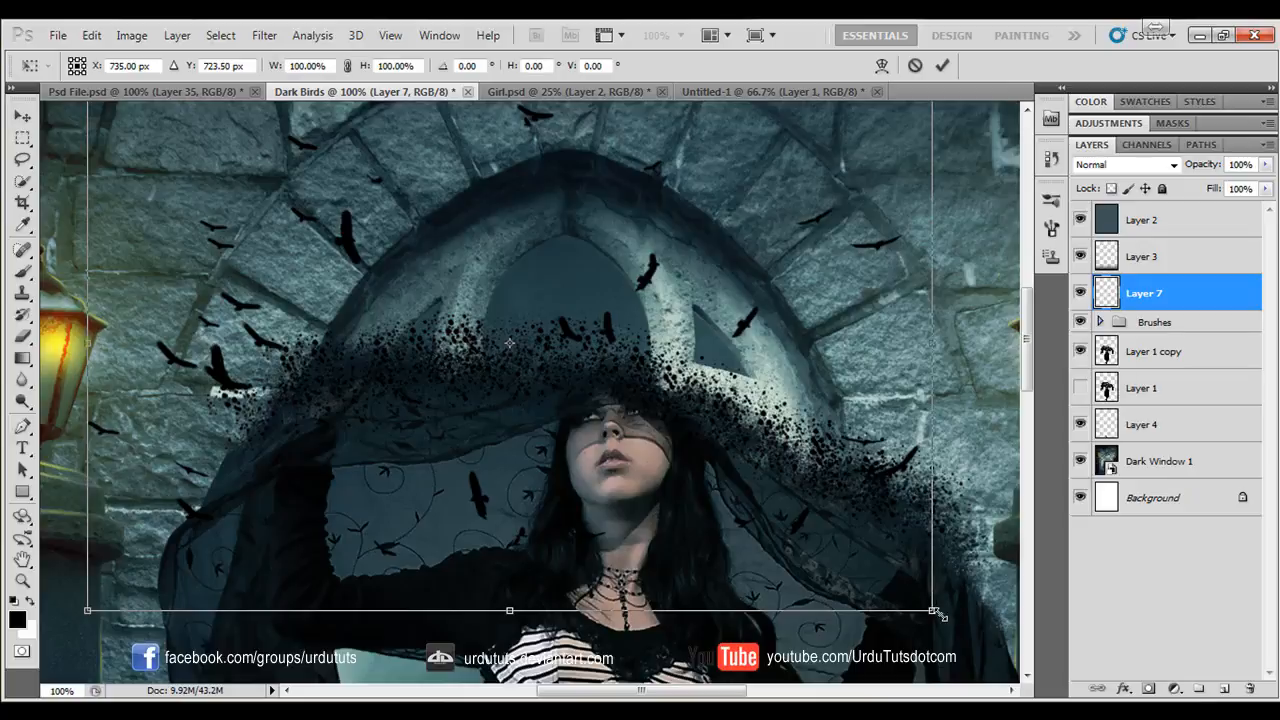
{"action": "left_click_drag", "start_coordinate": [934, 612], "coordinate": [378, 246]}
{"action": "left_click_drag", "start_coordinate": [299, 172], "coordinate": [473, 320]}
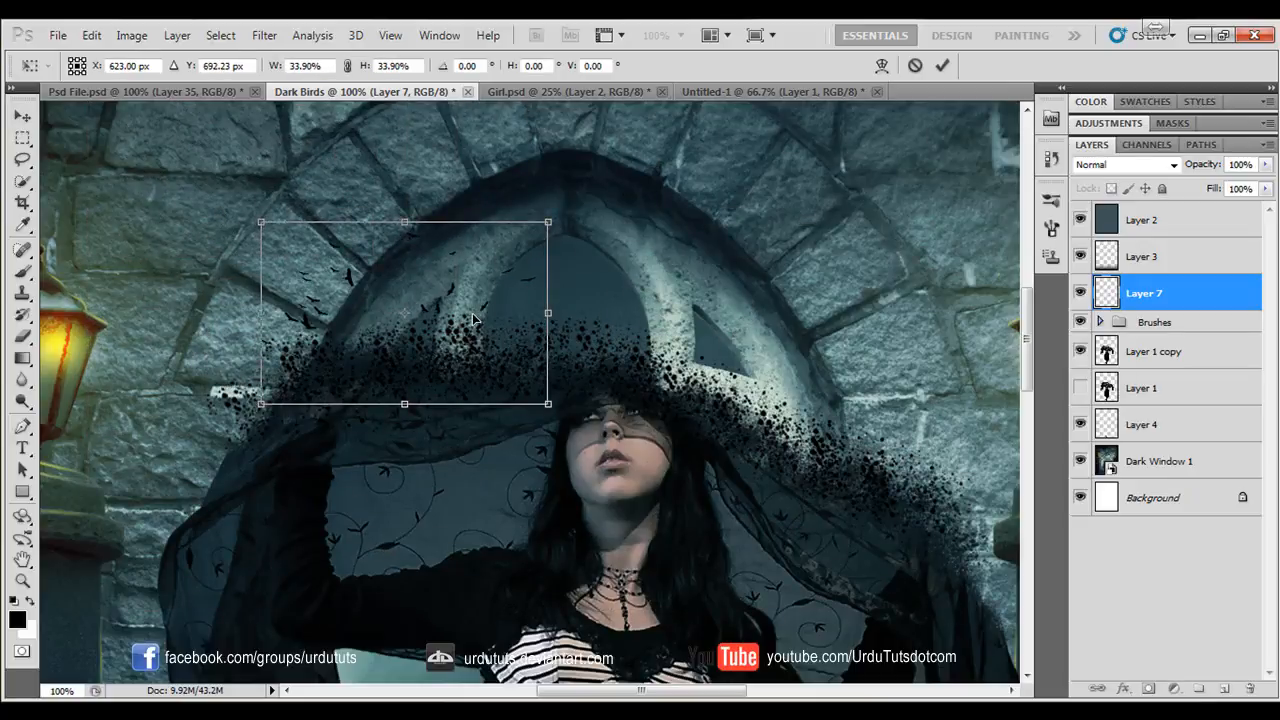
{"action": "key", "text": "Return"}
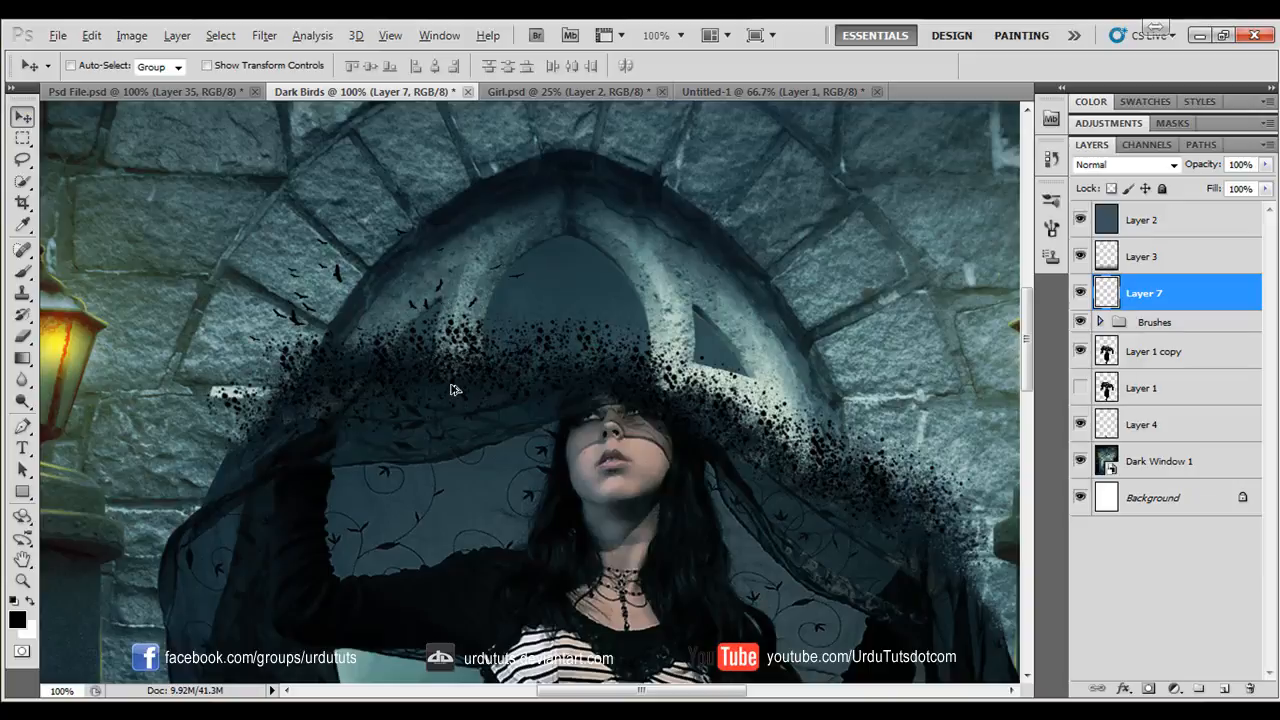
- Duplicate the small flock over the window's centre and its right side, rotating the second copy to follow the veil's slope
{"action": "left_click_drag", "start_coordinate": [545, 323], "coordinate": [700, 350]}
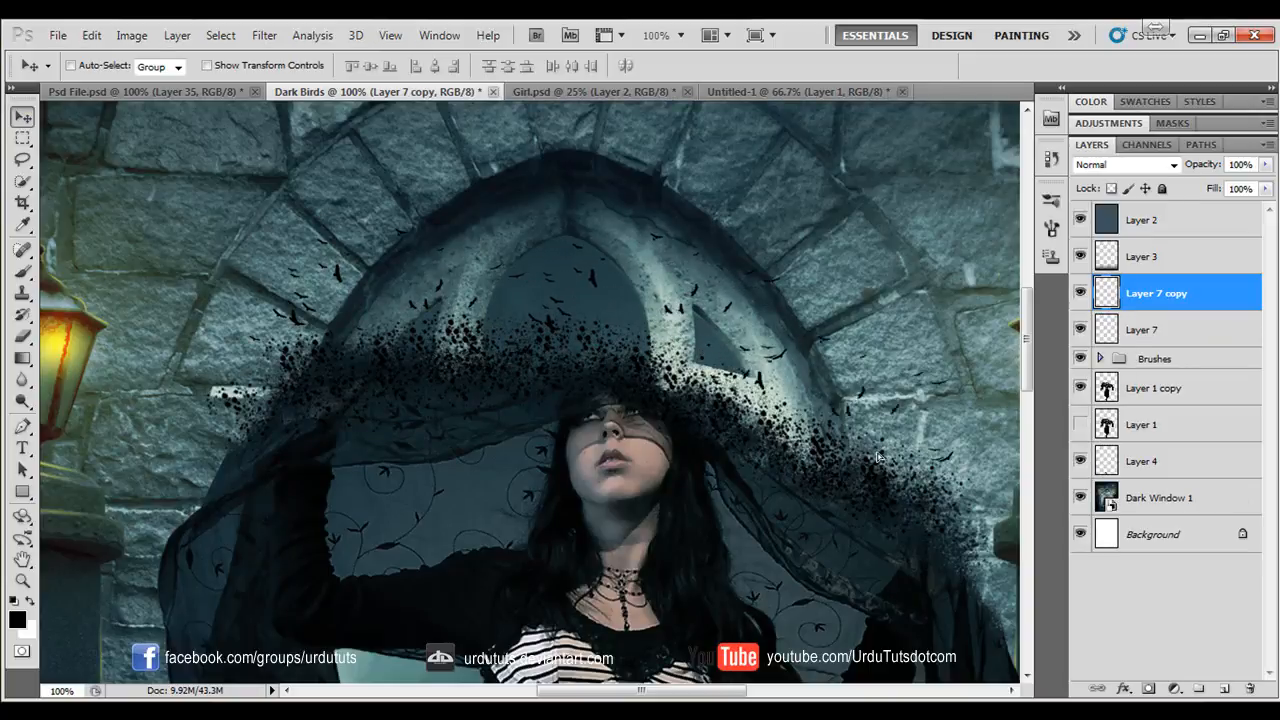
{"action": "key", "text": "ctrl+j"}
{"action": "key", "text": "ctrl+t"}
{"action": "left_click_drag", "start_coordinate": [959, 294], "coordinate": [883, 398]}
{"action": "key", "text": "Return"}
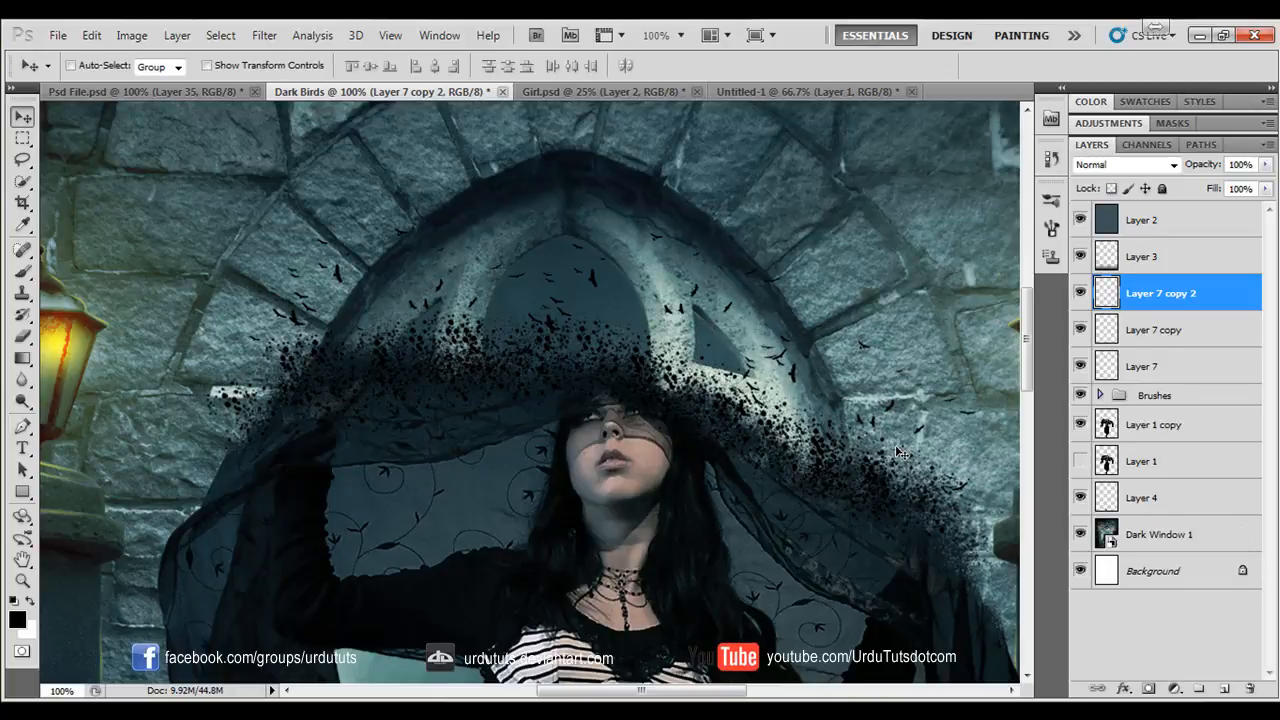
- Duplicate the flock down the veil's right slope and twice over the window's upper left, rotating the last copy counterclockwise
{"action": "key", "text": "ctrl+j"}
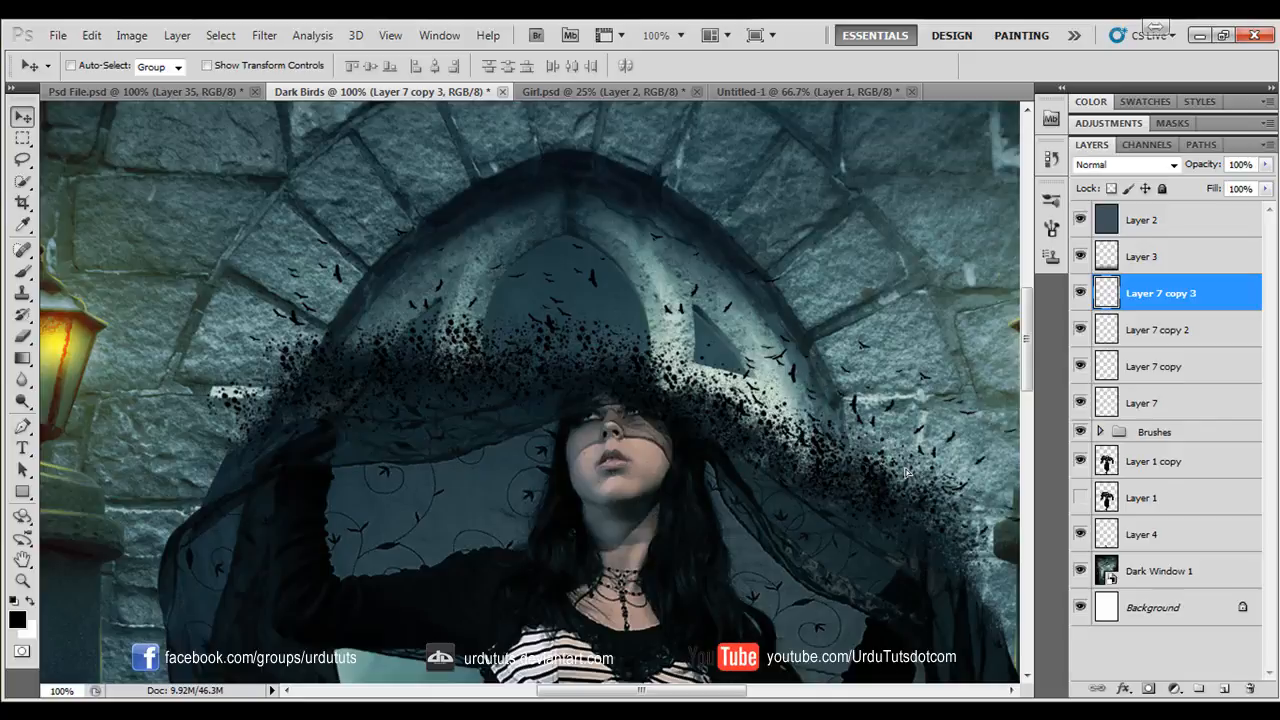
{"action": "left_click_drag", "start_coordinate": [903, 467], "coordinate": [534, 196]}
{"action": "key", "text": "ctrl+j"}
{"action": "key", "text": "ctrl+j"}
{"action": "key", "text": "ctrl+t"}
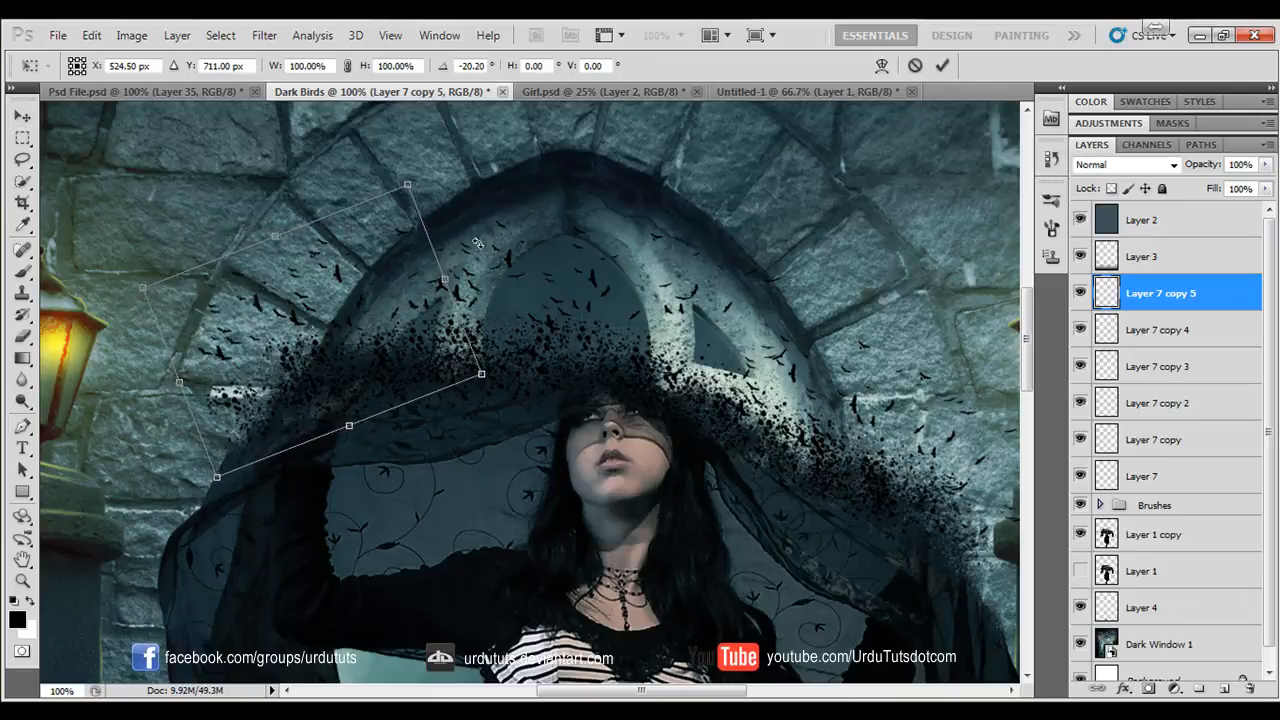
{"action": "key", "text": "Return"}
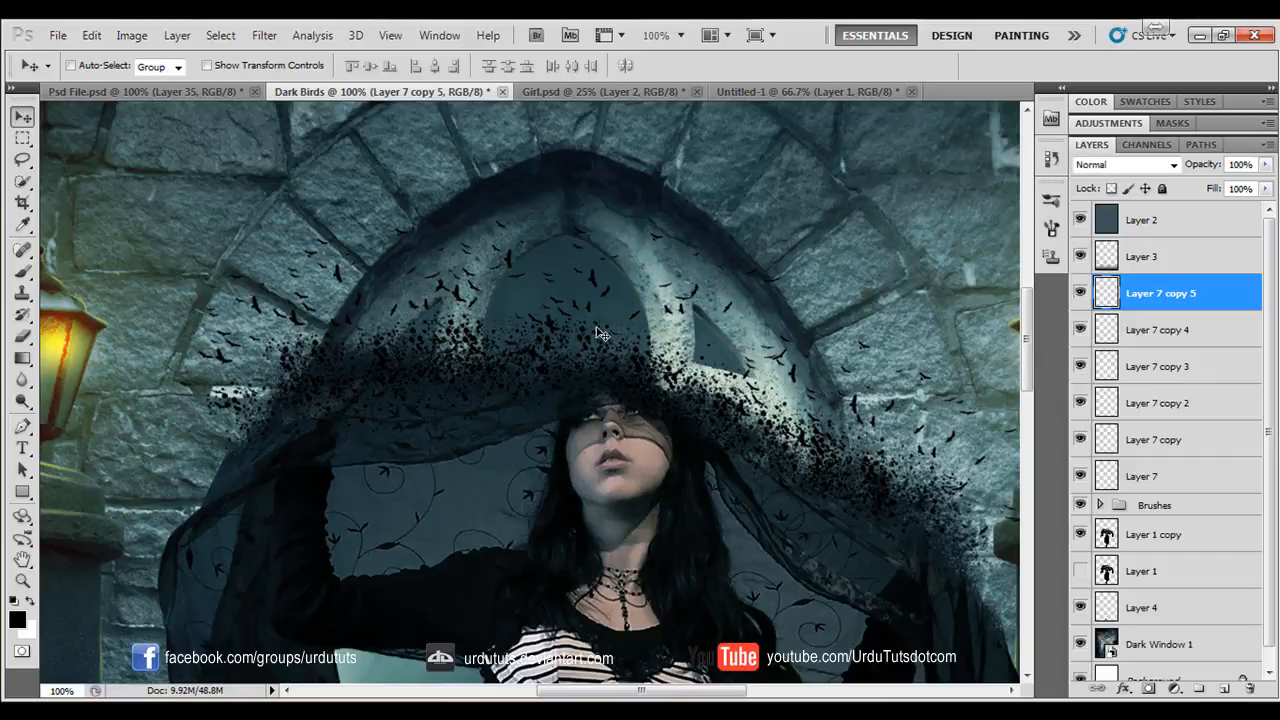
- On a new layer, stamp one flying bird beside the arch's upper right using the 250 px bird brush reduced to 175 px
{"action": "left_click", "coordinate": [21, 272]}
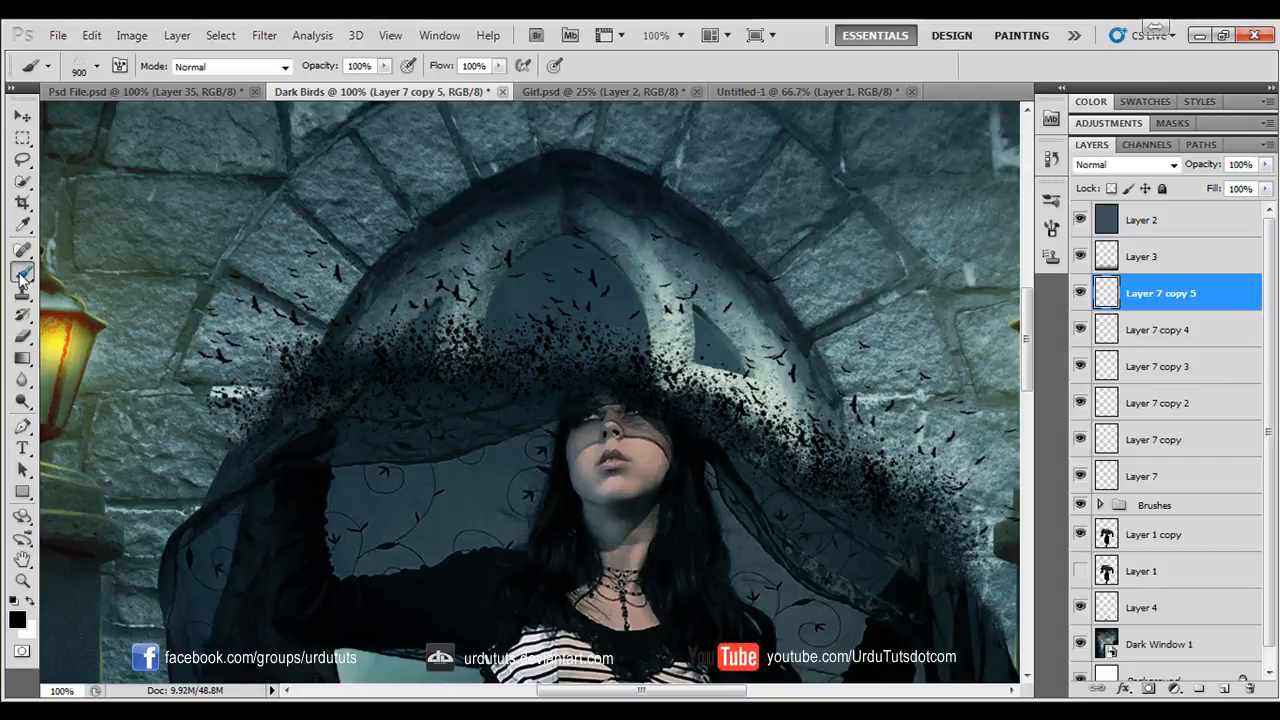
{"action": "left_click", "coordinate": [97, 68]}
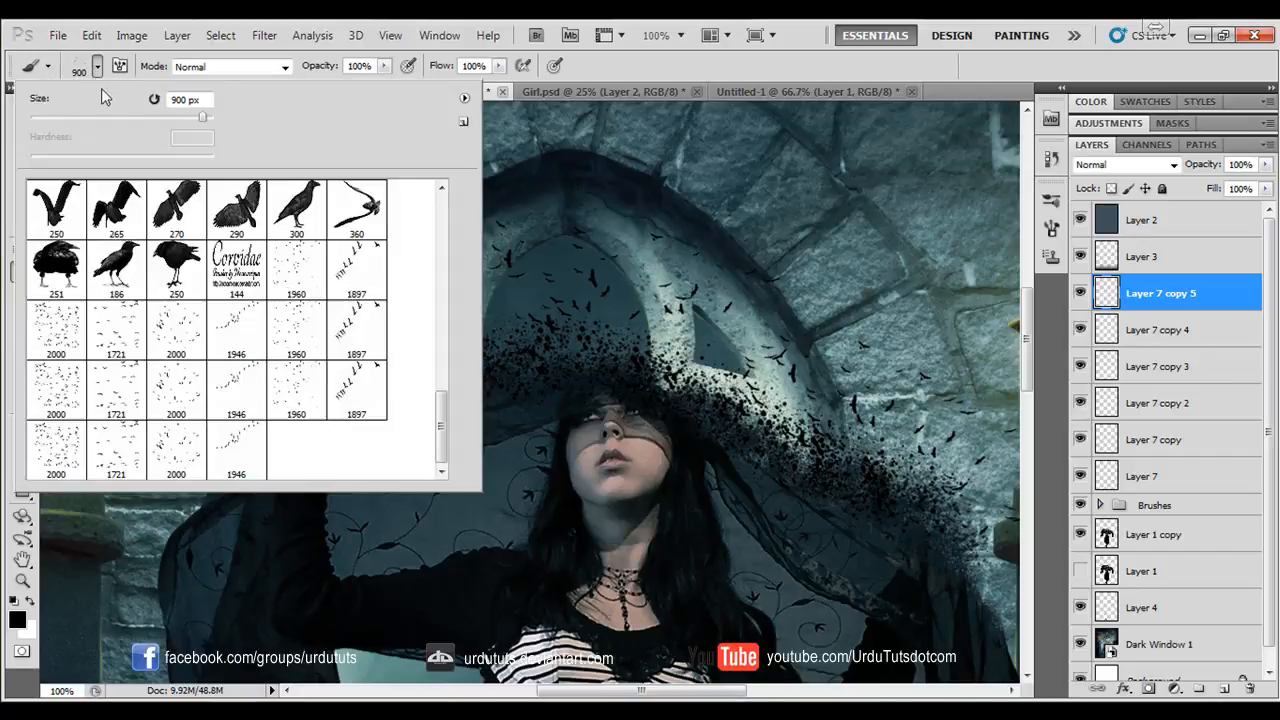
{"action": "scroll", "coordinate": [175, 315], "scroll_direction": "up", "scroll_amount": 2}
{"action": "left_click", "coordinate": [56, 329]}
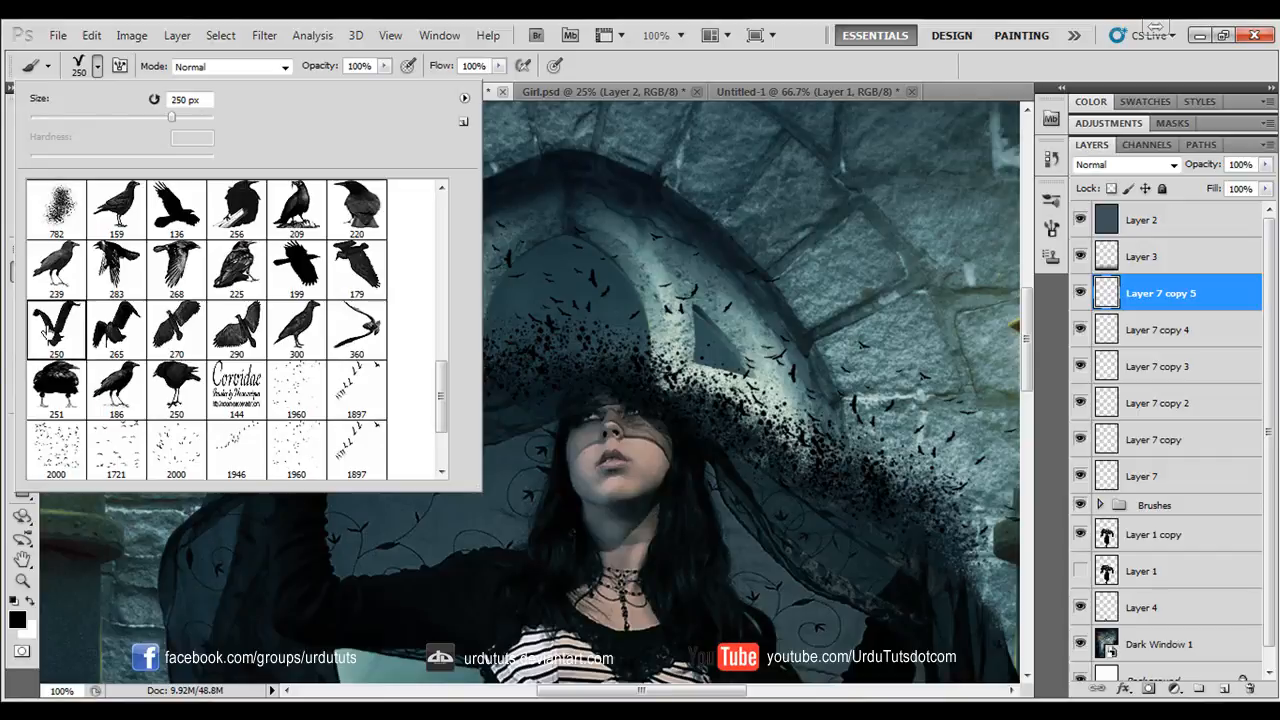
{"action": "left_click", "coordinate": [771, 67]}
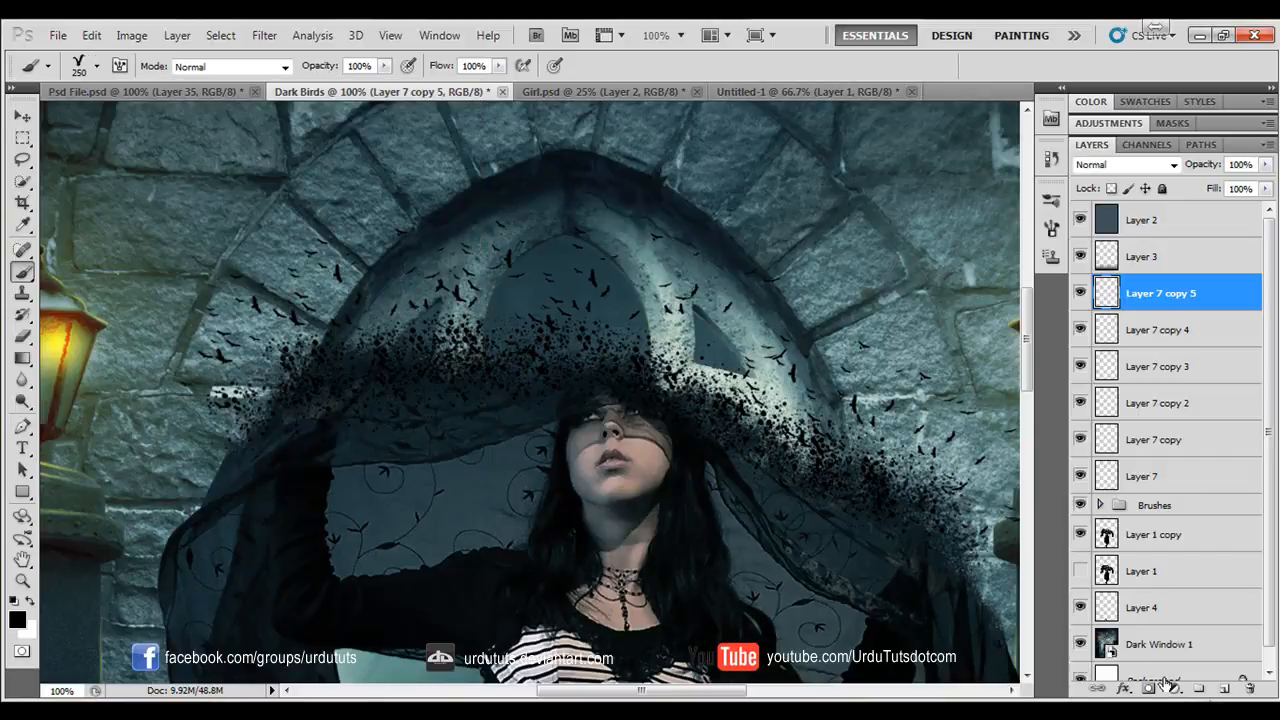
{"action": "left_click", "coordinate": [1222, 692]}
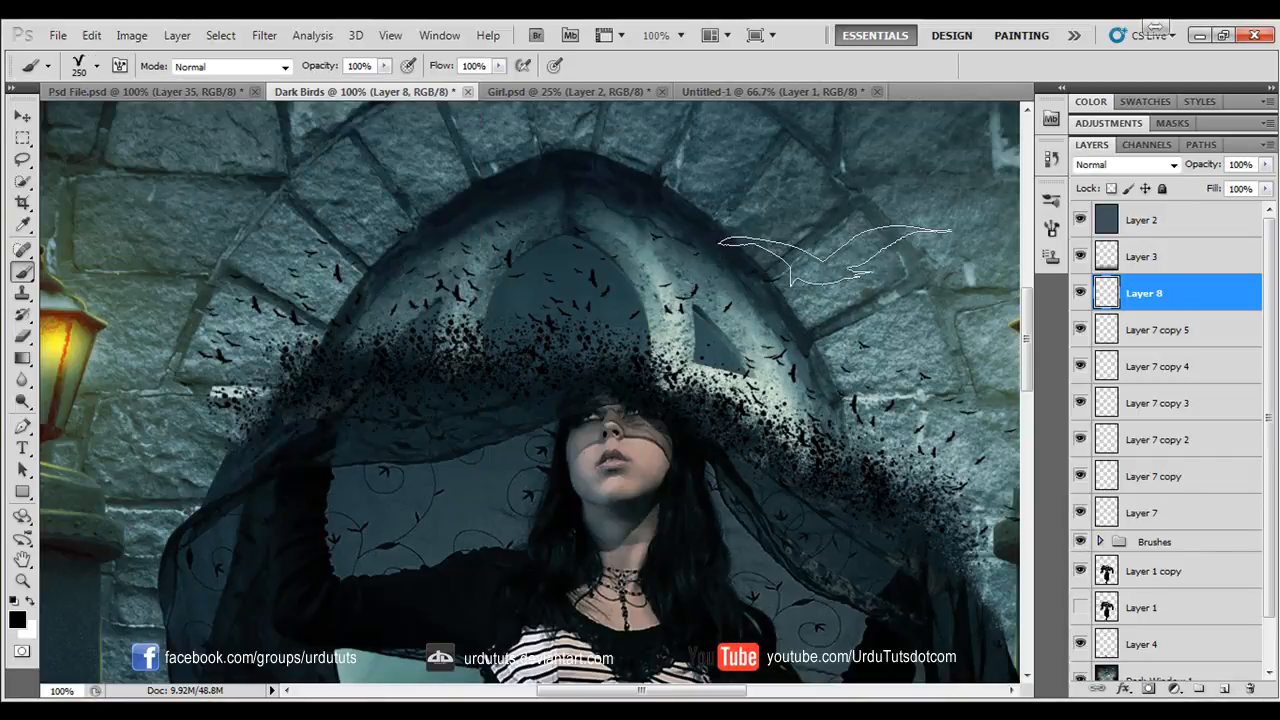
{"action": "key", "text": "bracketleft"}
{"action": "key", "text": "bracketleft"}
{"action": "left_click", "coordinate": [820, 287]}
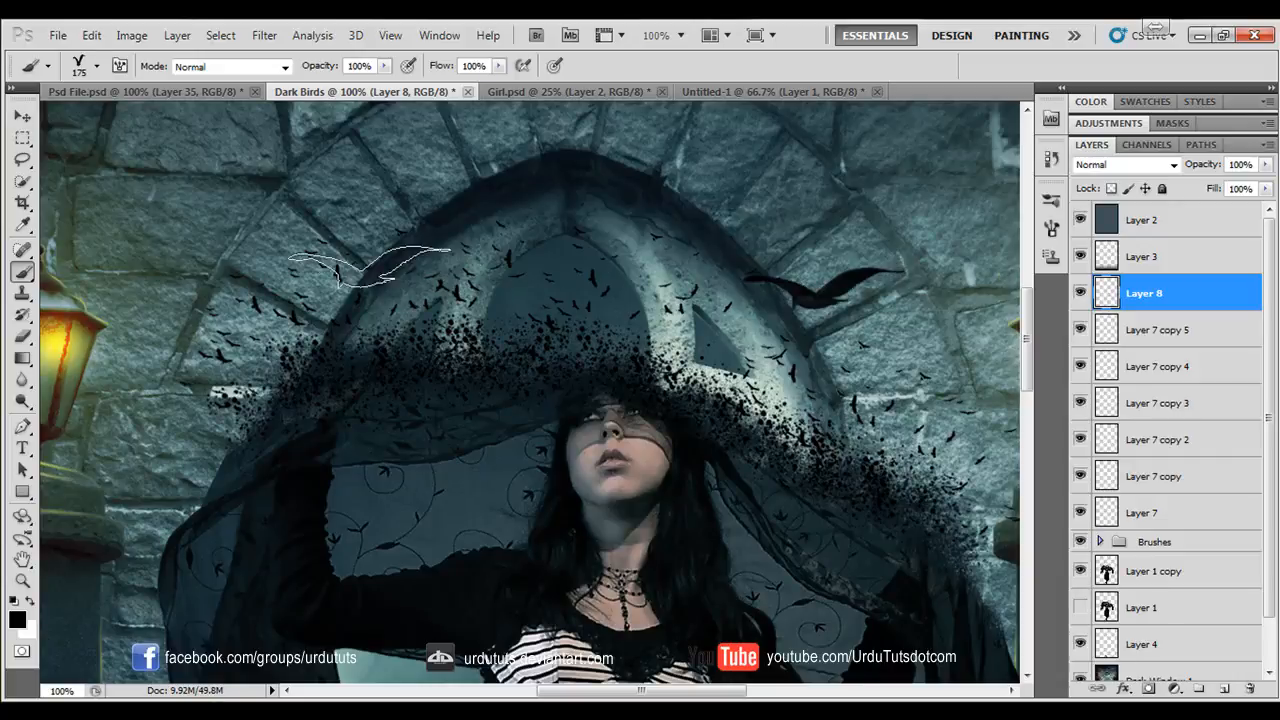
- Shrink the stamped bird and place it at the arch's lower right edge
{"action": "left_click", "coordinate": [24, 116]}
{"action": "key", "text": "ctrl+t"}
{"action": "left_click_drag", "start_coordinate": [940, 266], "coordinate": [390, 284]}
{"action": "key", "text": "Return"}
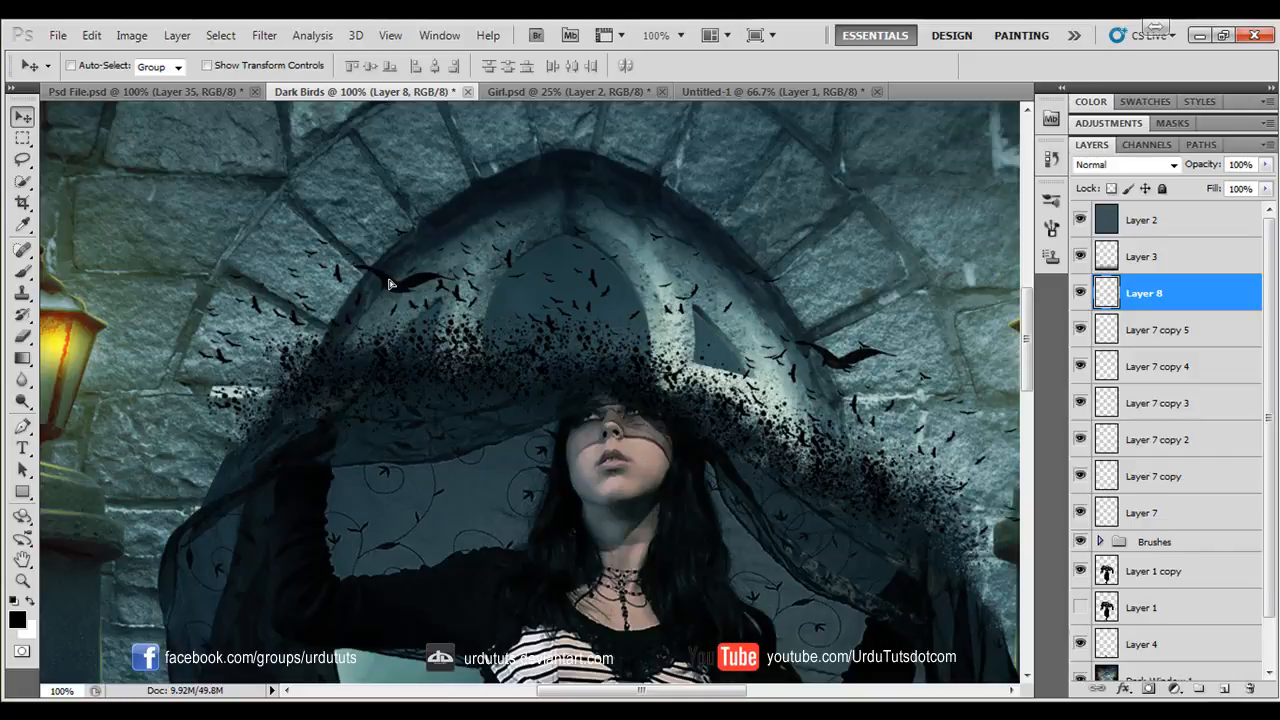
- Duplicate the bird over the arch's left edge and flip the copy horizontally
{"action": "key", "text": "ctrl+j"}
{"action": "key", "text": "ctrl+t"}
{"action": "right_click", "coordinate": [430, 287]}
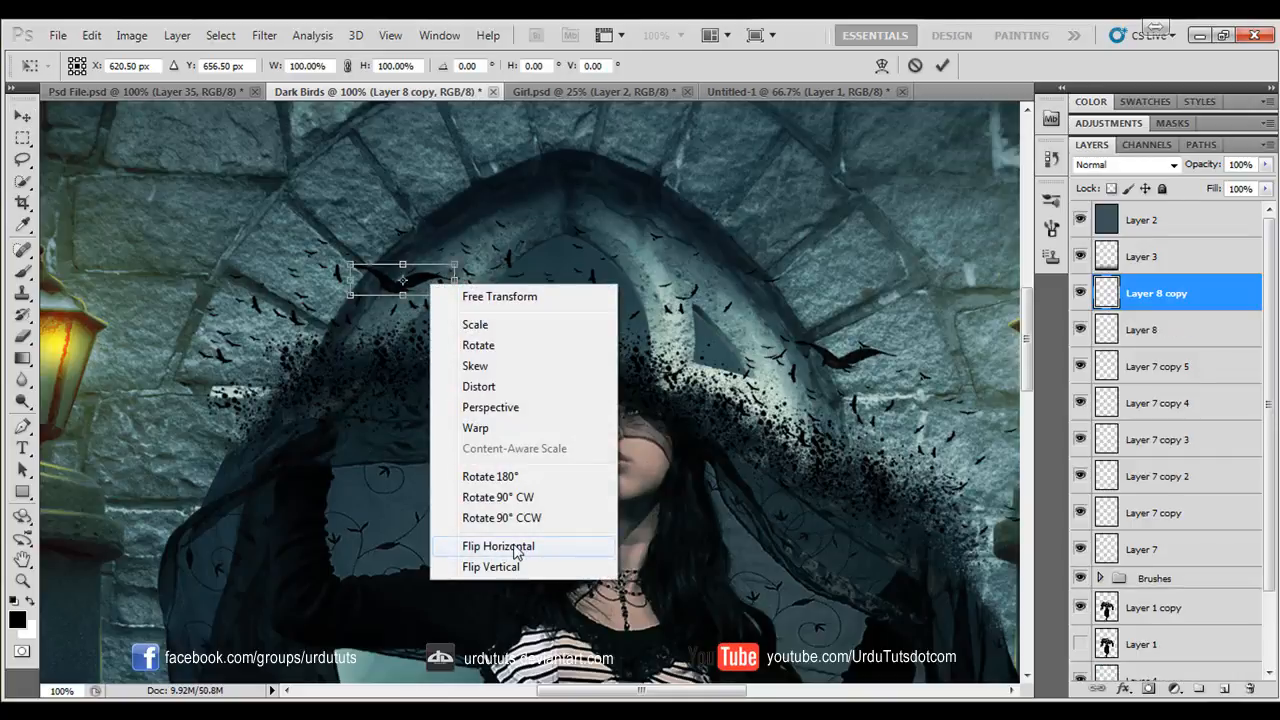
{"action": "left_click", "coordinate": [480, 548]}
{"action": "key", "text": "Return"}
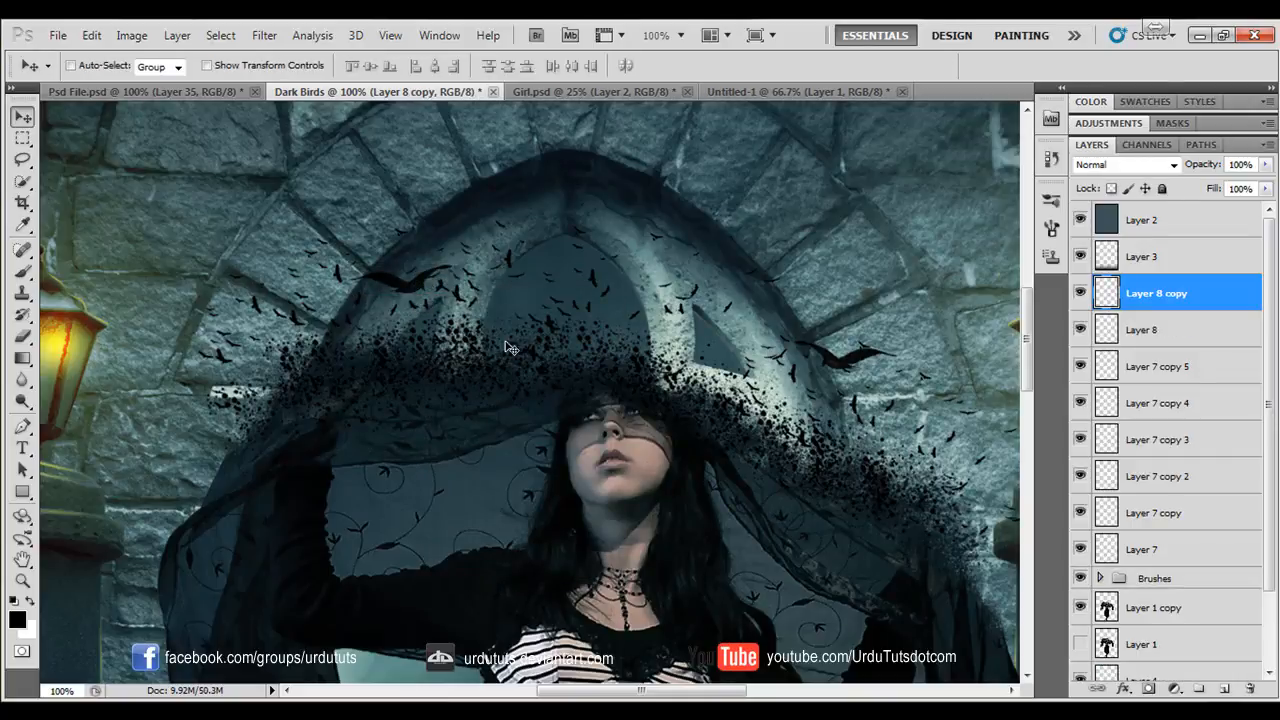
- Scale the flipped bird to 64.18% and move it onto the wall left of the arch
{"action": "key", "text": "ctrl+t"}
{"action": "left_click_drag", "start_coordinate": [455, 300], "coordinate": [418, 287]}
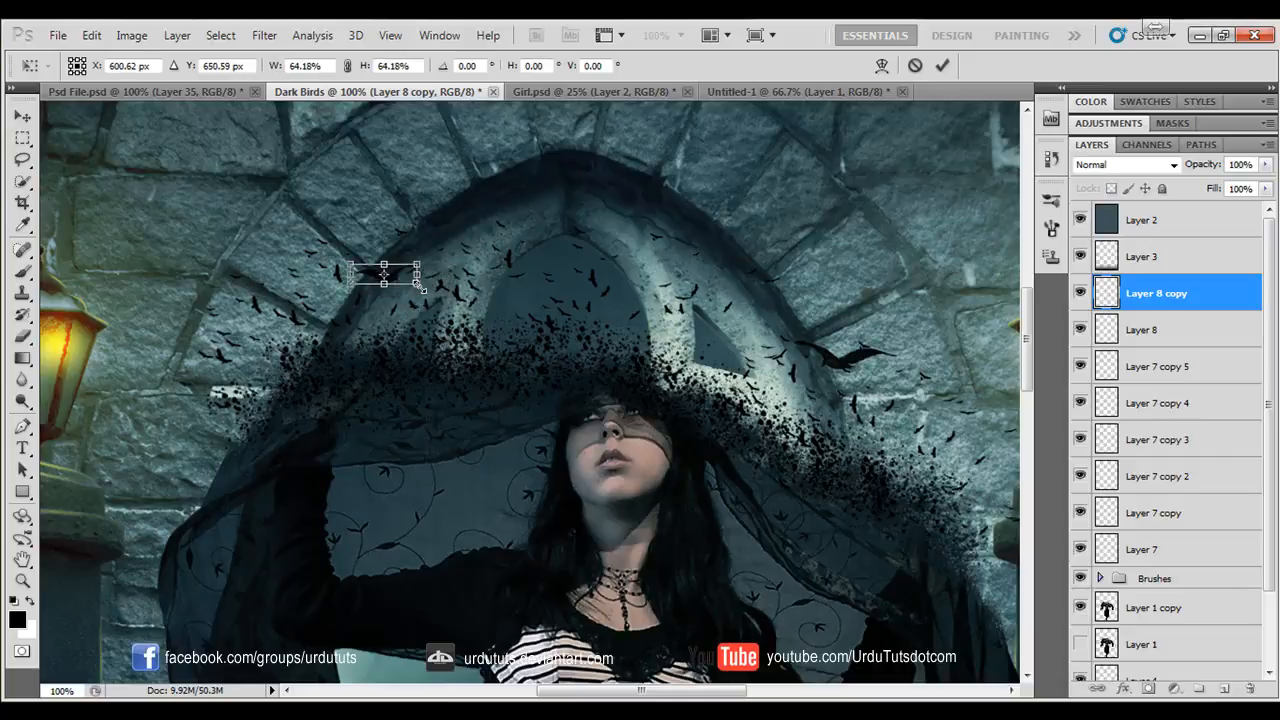
{"action": "key", "text": "Return"}
{"action": "left_click_drag", "start_coordinate": [335, 286], "coordinate": [303, 303]}
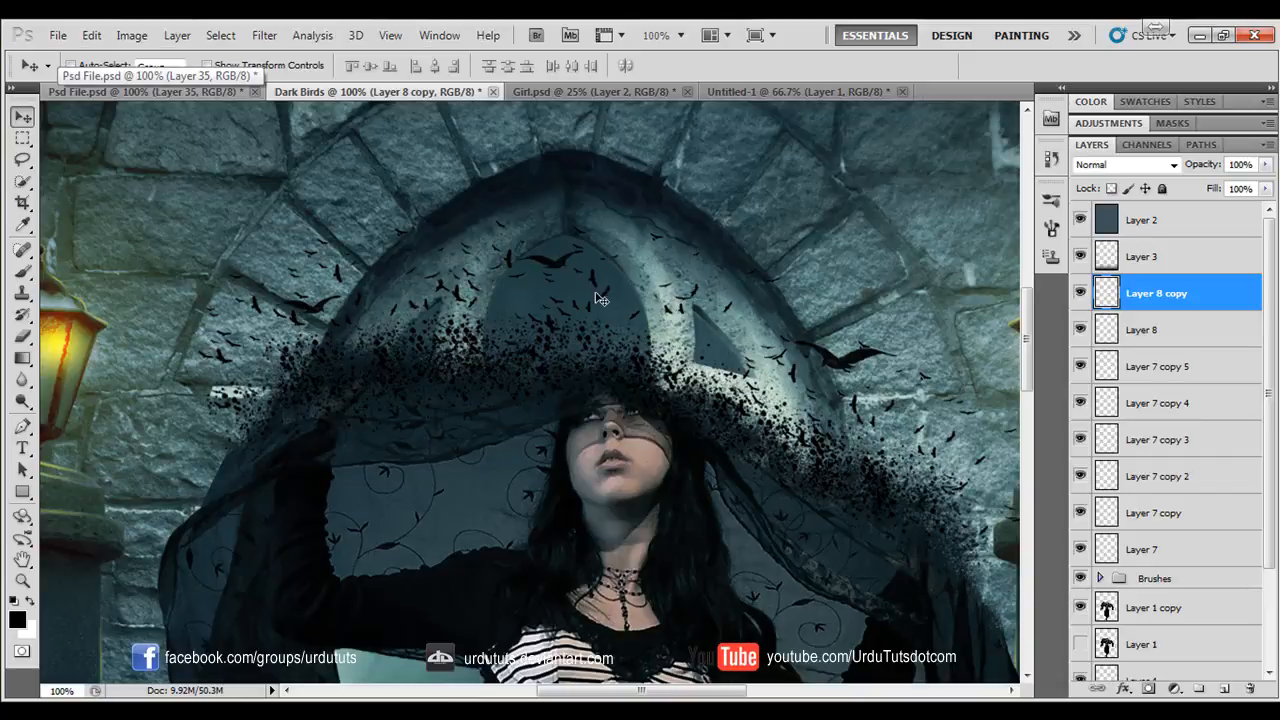
- Duplicate the small bird into the window's central opening and rotate the copy by -35.39°
{"action": "key", "text": "ctrl+j"}
{"action": "key", "text": "ctrl+t"}
{"action": "left_click_drag", "start_coordinate": [650, 245], "coordinate": [657, 220]}
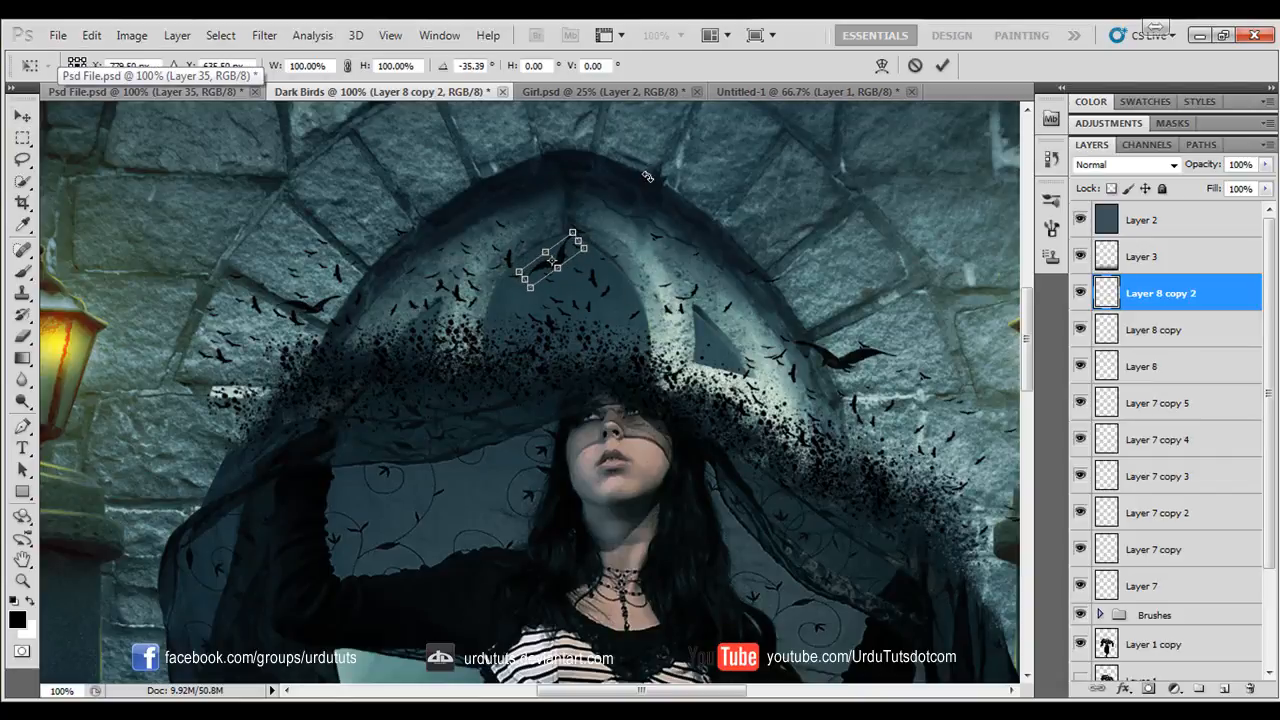
{"action": "key", "text": "Return"}
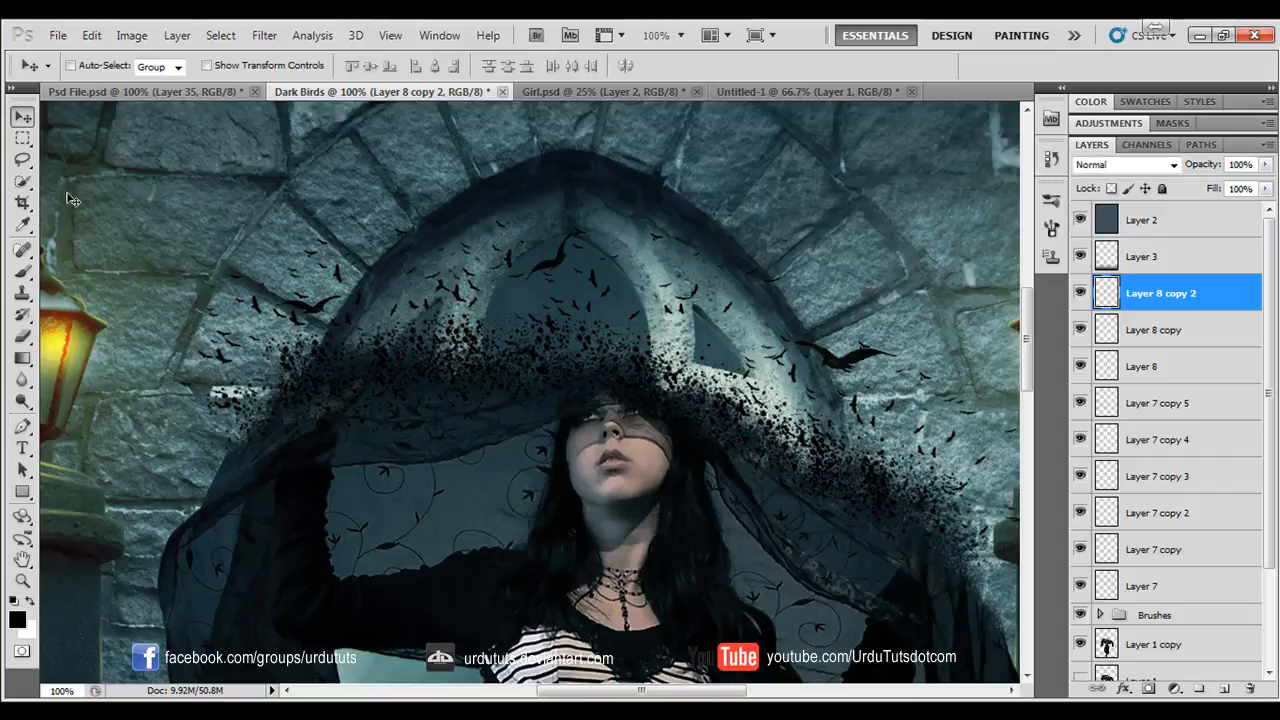
- Create a new layer and stamp a spread-winged crow over the window with the 199 px crow brush
{"action": "left_click", "coordinate": [22, 270]}
{"action": "left_click", "coordinate": [97, 66]}
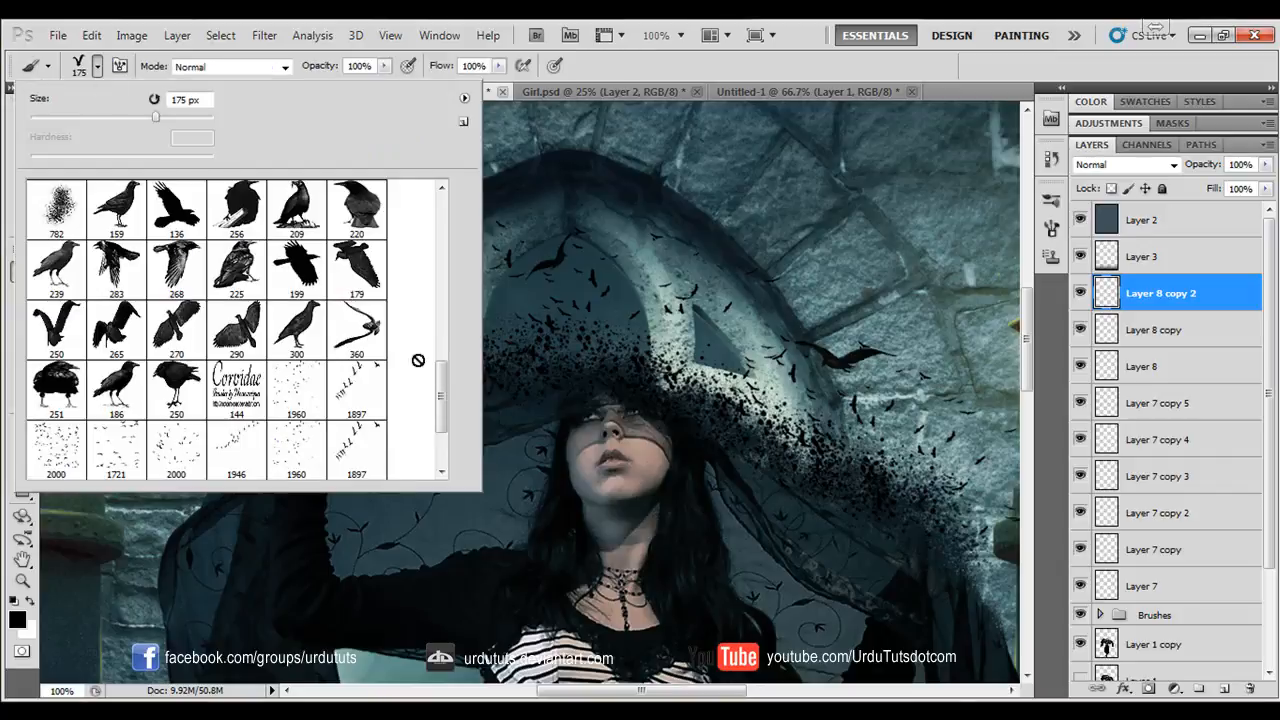
{"action": "mouse_move", "coordinate": [446, 388]}
{"action": "left_mouse_down"}
{"action": "mouse_move", "coordinate": [450, 340]}
{"action": "mouse_move", "coordinate": [450, 361]}
{"action": "left_mouse_up"}
{"action": "left_click", "coordinate": [291, 385]}
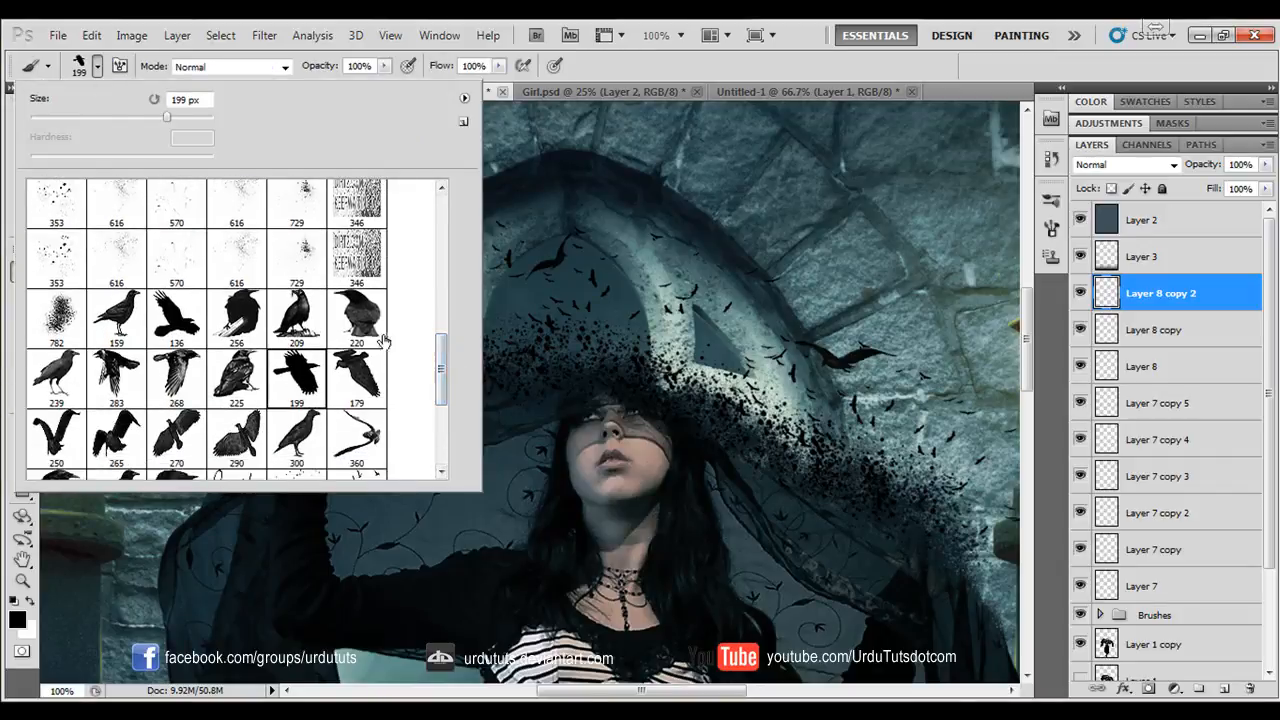
{"action": "left_click", "coordinate": [897, 77]}
{"action": "left_click", "coordinate": [1224, 689]}
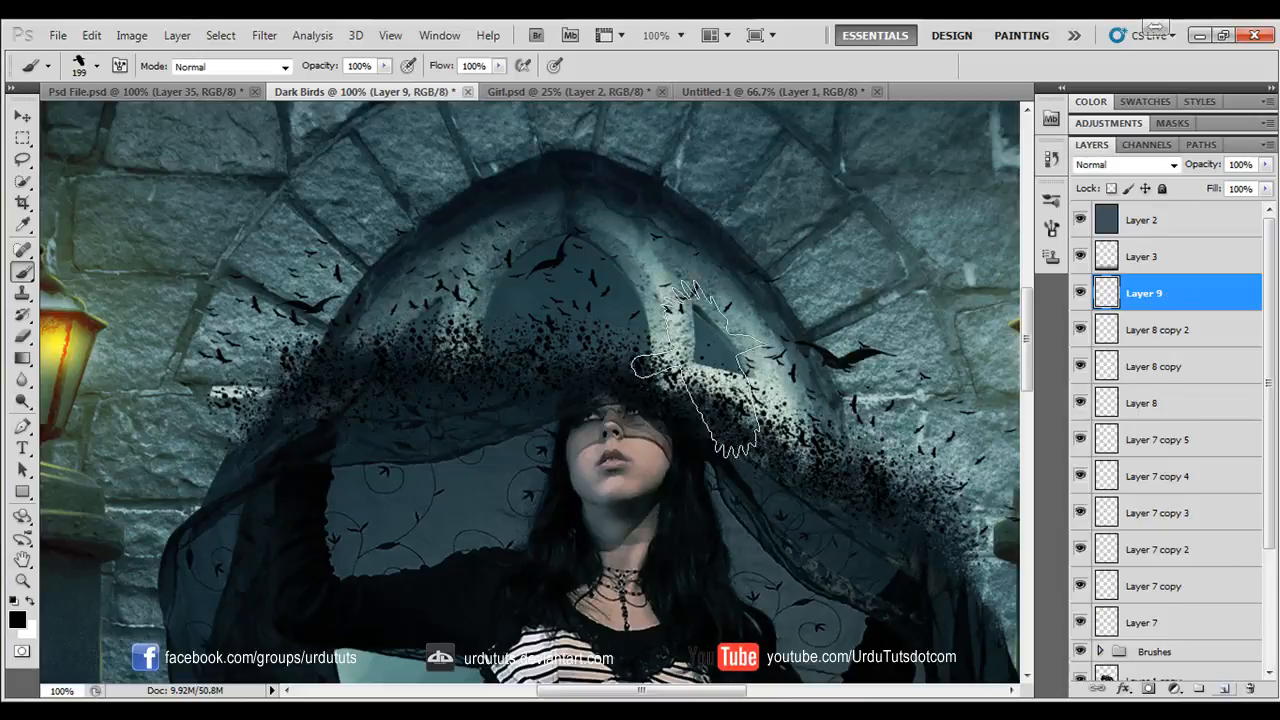
{"action": "left_click", "coordinate": [635, 272]}
- Scale the crow to 35.12%, rotate it -22.80° over the window's left part and shrink it again to 62.71%
{"action": "key", "text": "ctrl+t"}
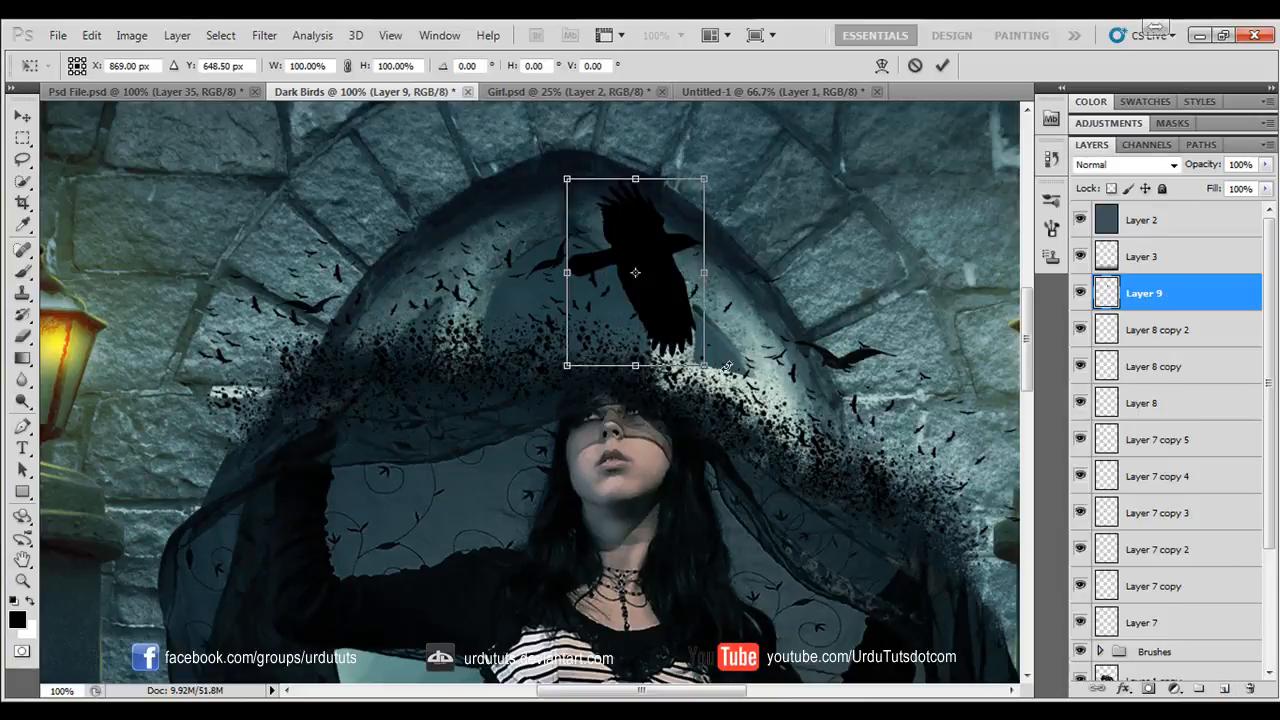
{"action": "left_click_drag", "start_coordinate": [727, 367], "coordinate": [502, 316]}
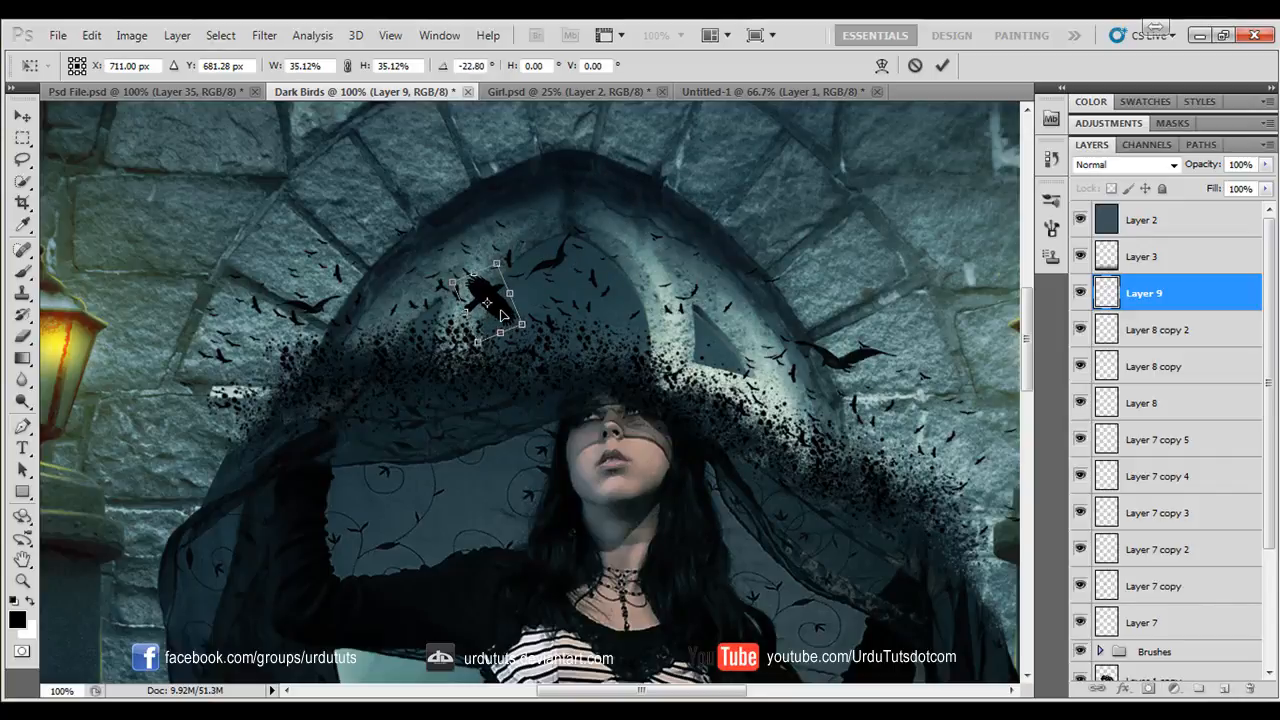
{"action": "key", "text": "Return"}
{"action": "key", "text": "ctrl+t"}
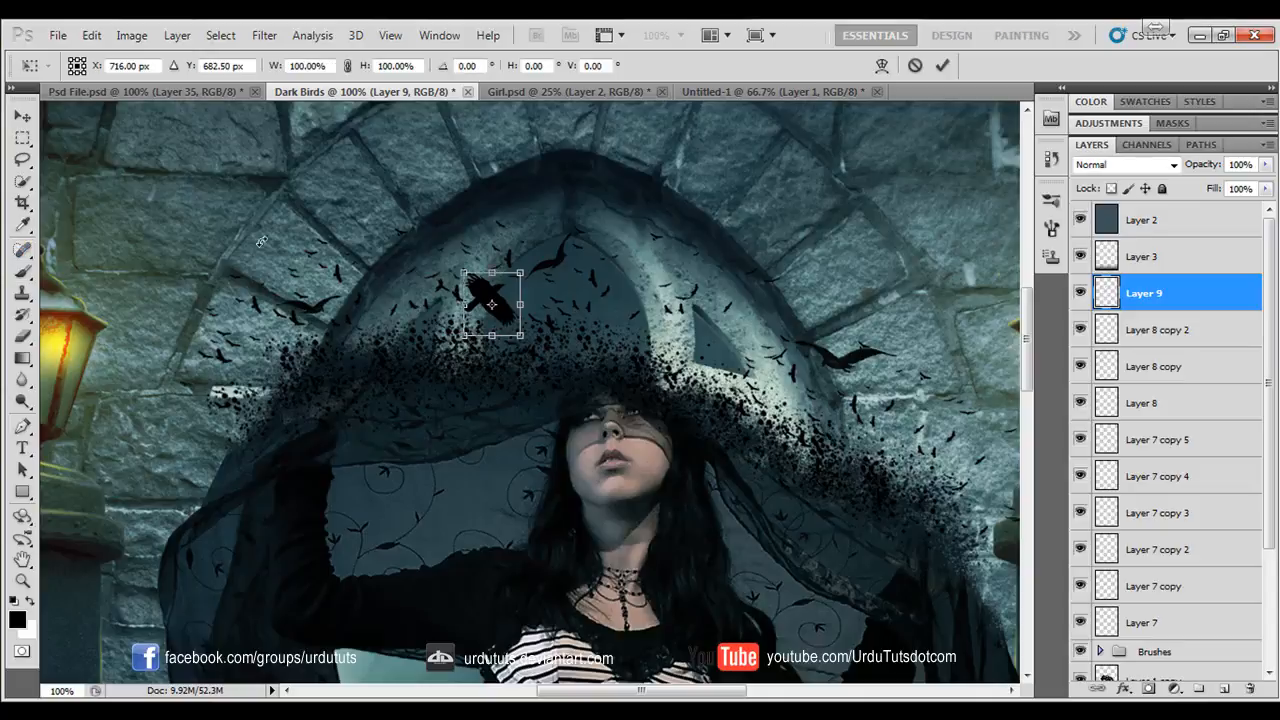
{"action": "left_click_drag", "start_coordinate": [492, 304], "coordinate": [485, 312]}
{"action": "key", "text": "Return"}
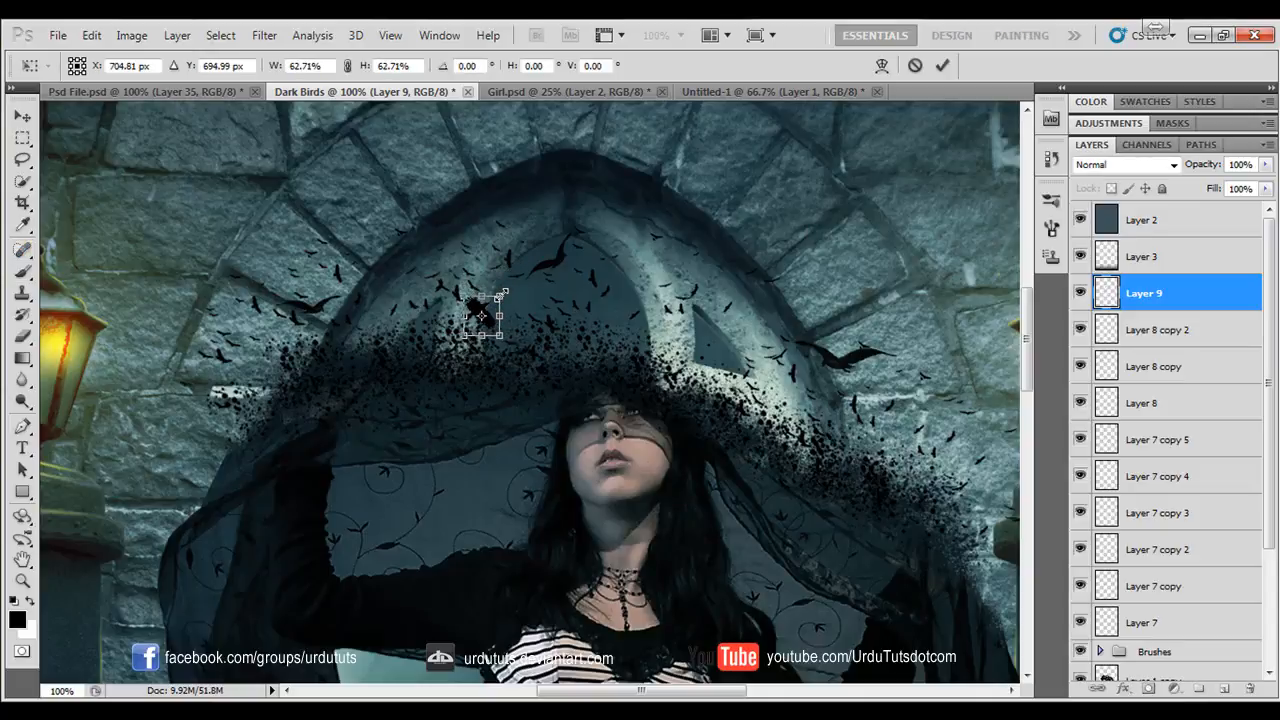
{"action": "key", "text": "b"}
{"action": "key", "text": "v"}
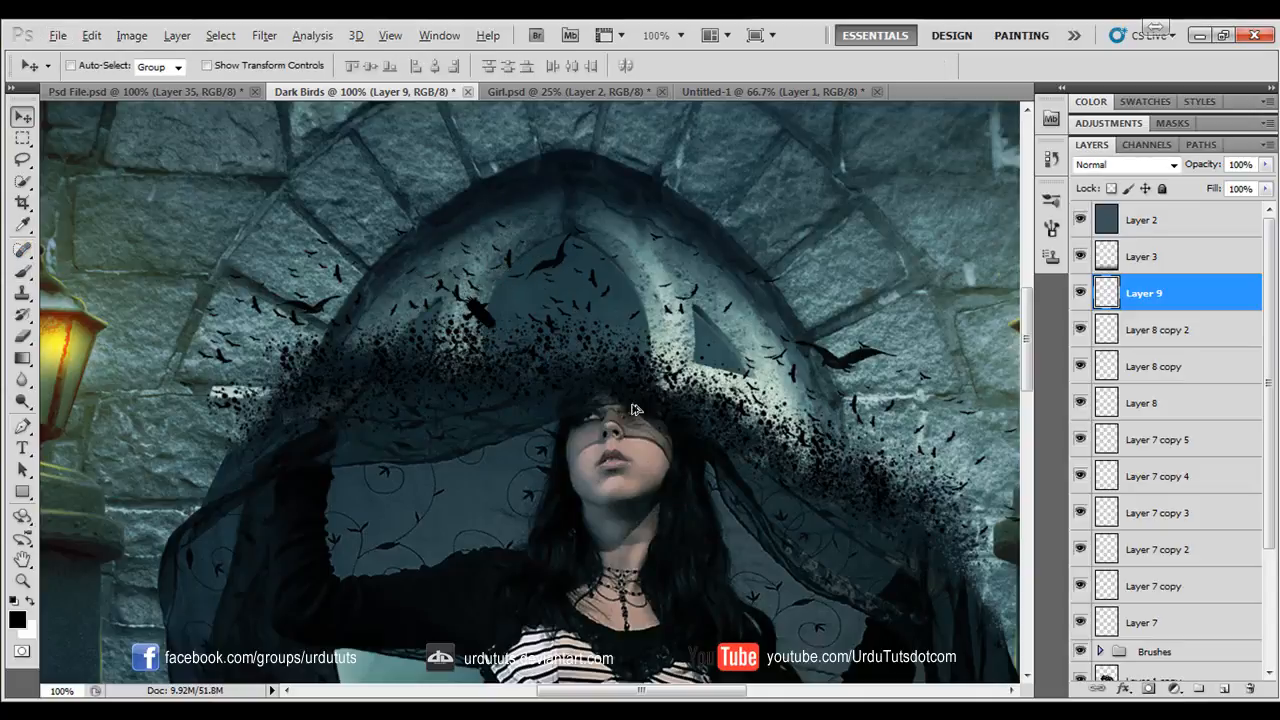
- Duplicate the small crow, enlarge the copy and place it just below the arch's peak
{"action": "left_click_drag", "start_coordinate": [510, 308], "coordinate": [725, 343]}
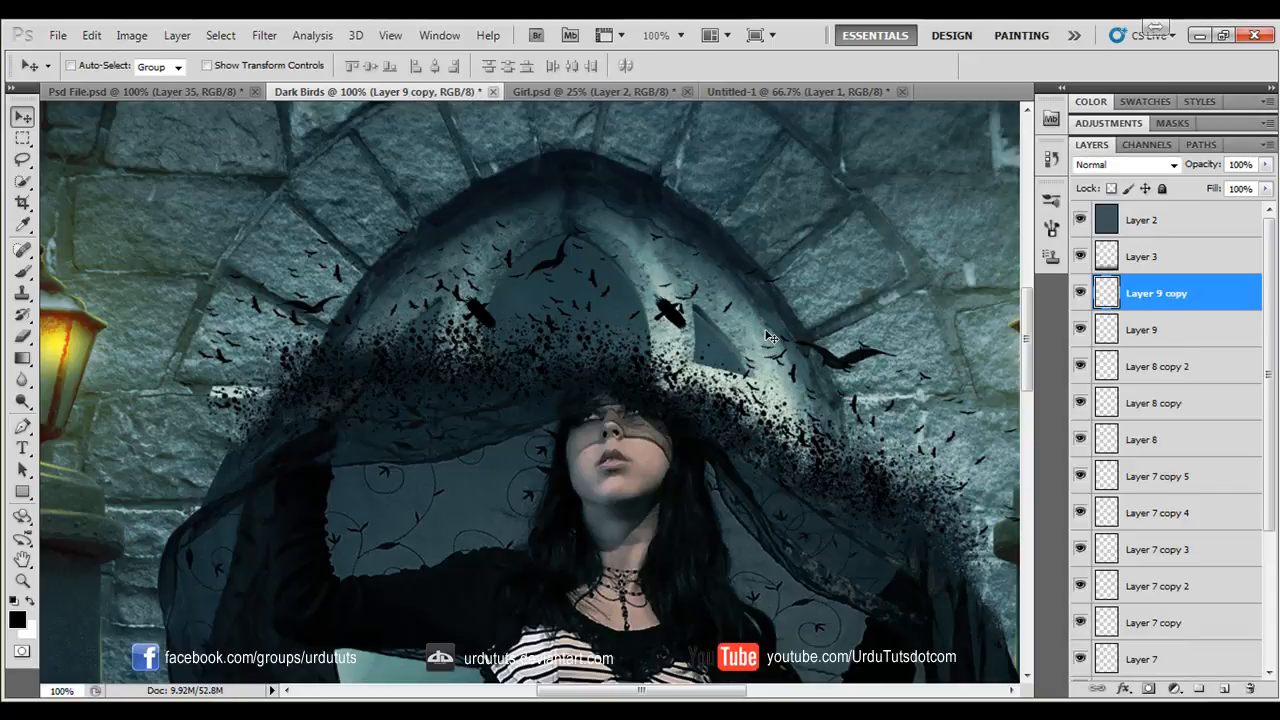
{"action": "key", "text": "ctrl+t"}
{"action": "left_click_drag", "start_coordinate": [695, 292], "coordinate": [748, 251]}
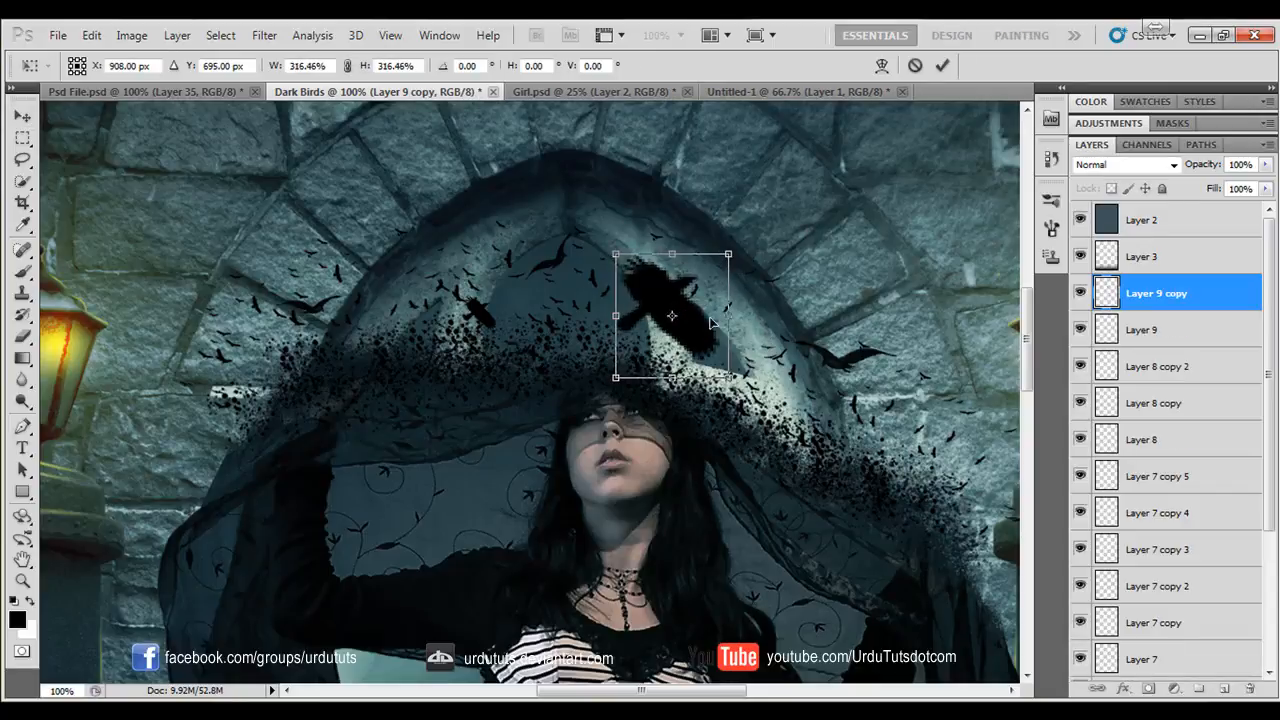
{"action": "scroll", "coordinate": [648, 422], "scroll_direction": "up", "scroll_amount": 3}
{"action": "left_click_drag", "start_coordinate": [650, 424], "coordinate": [668, 372]}
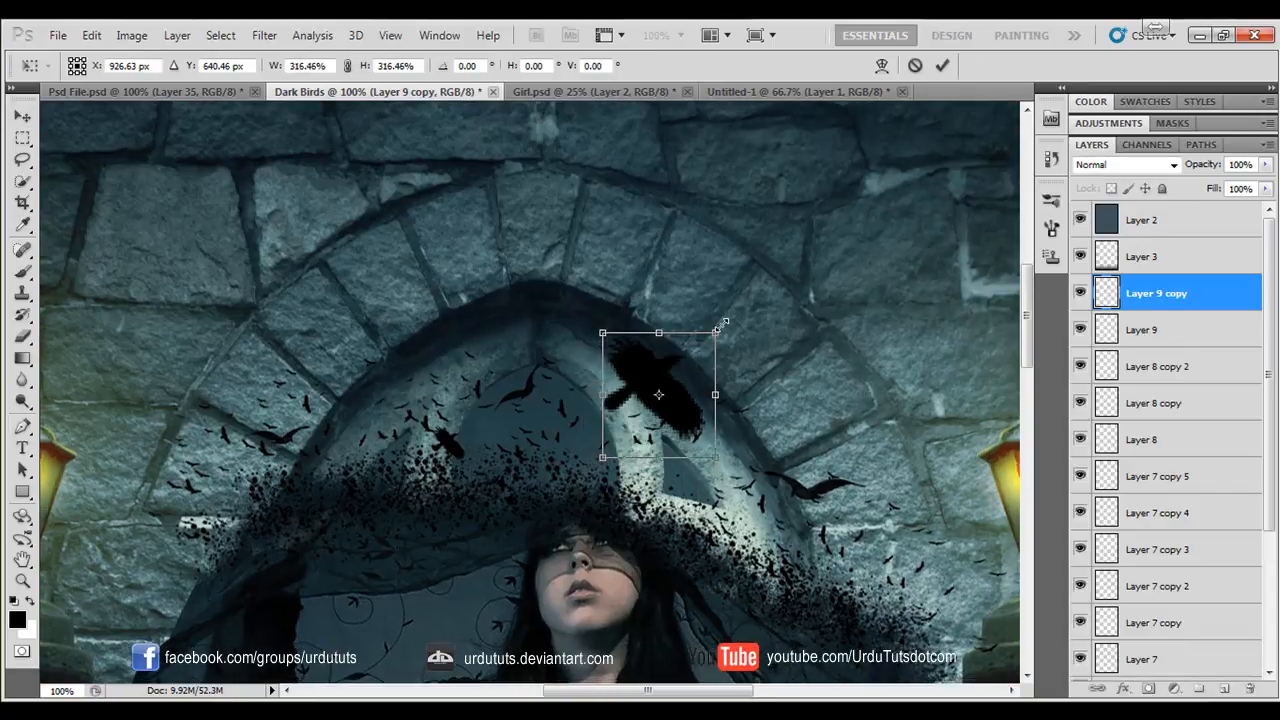
{"action": "left_click_drag", "start_coordinate": [719, 326], "coordinate": [588, 348]}
{"action": "key", "text": "Return"}
- Rotate the crow below the arch's peak by 11.08°
{"action": "key", "text": "ctrl+t"}
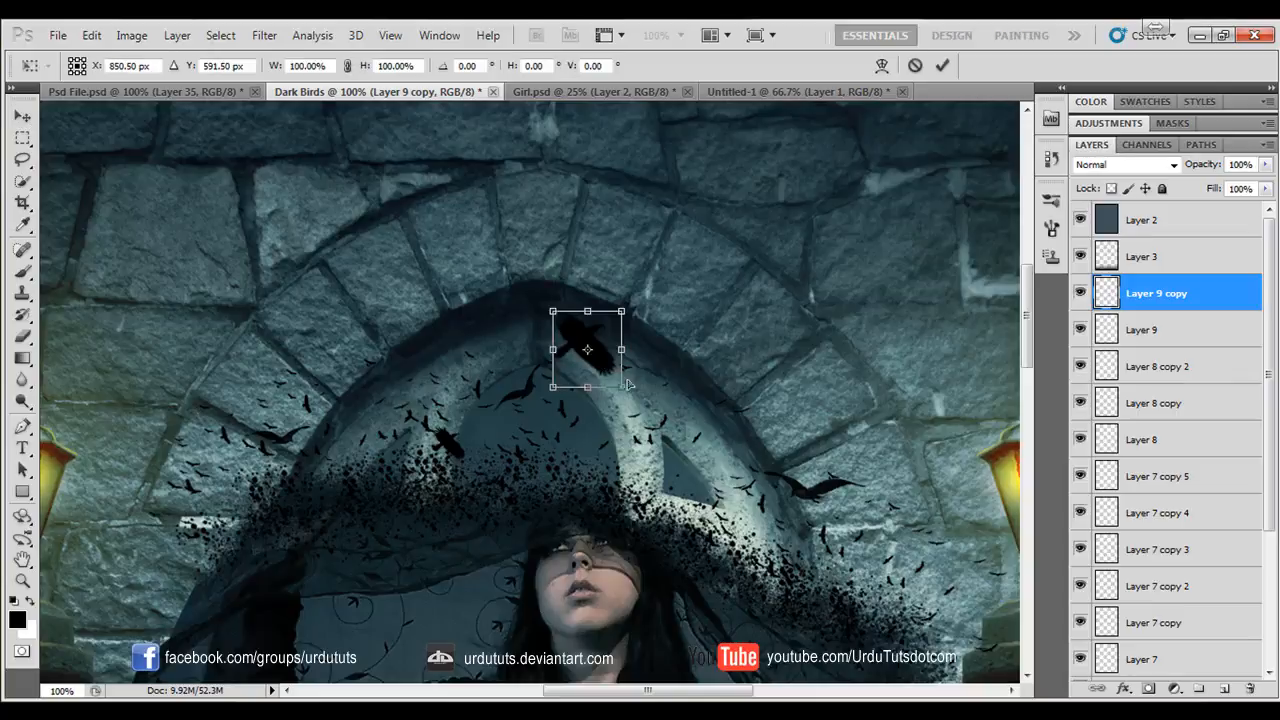
{"action": "left_click_drag", "start_coordinate": [690, 378], "coordinate": [686, 402]}
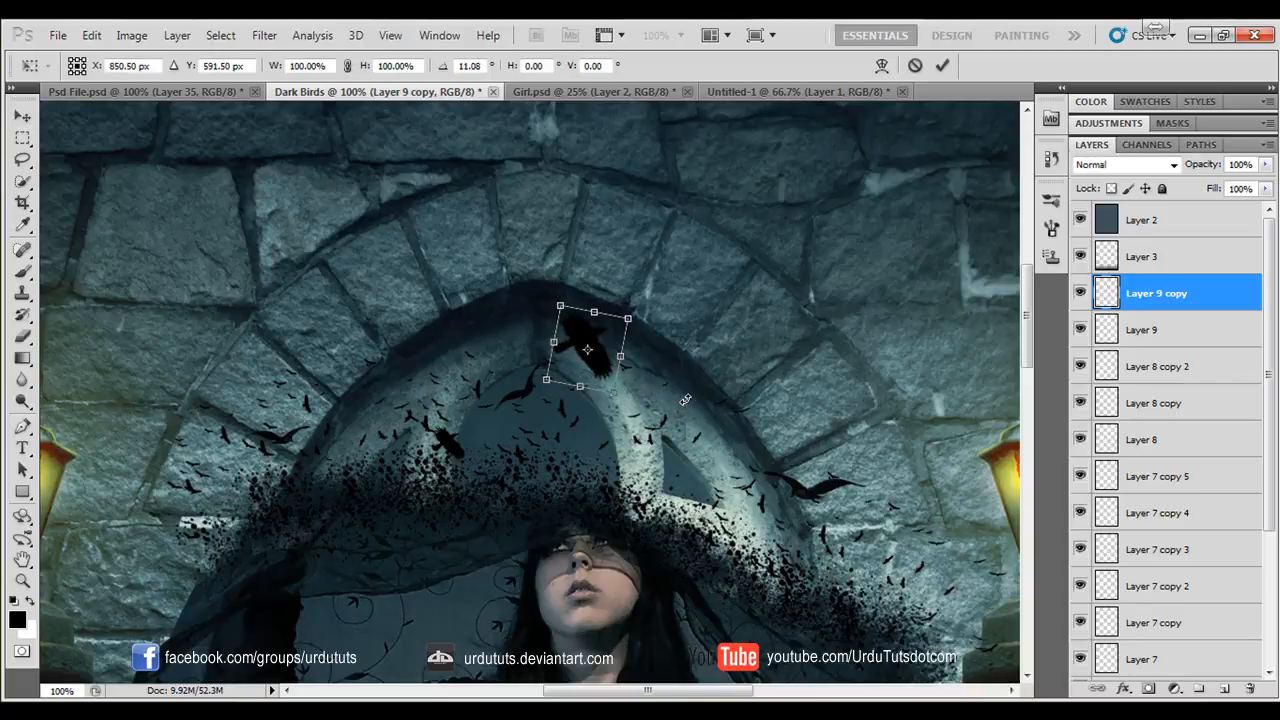
{"action": "key", "text": "Return"}
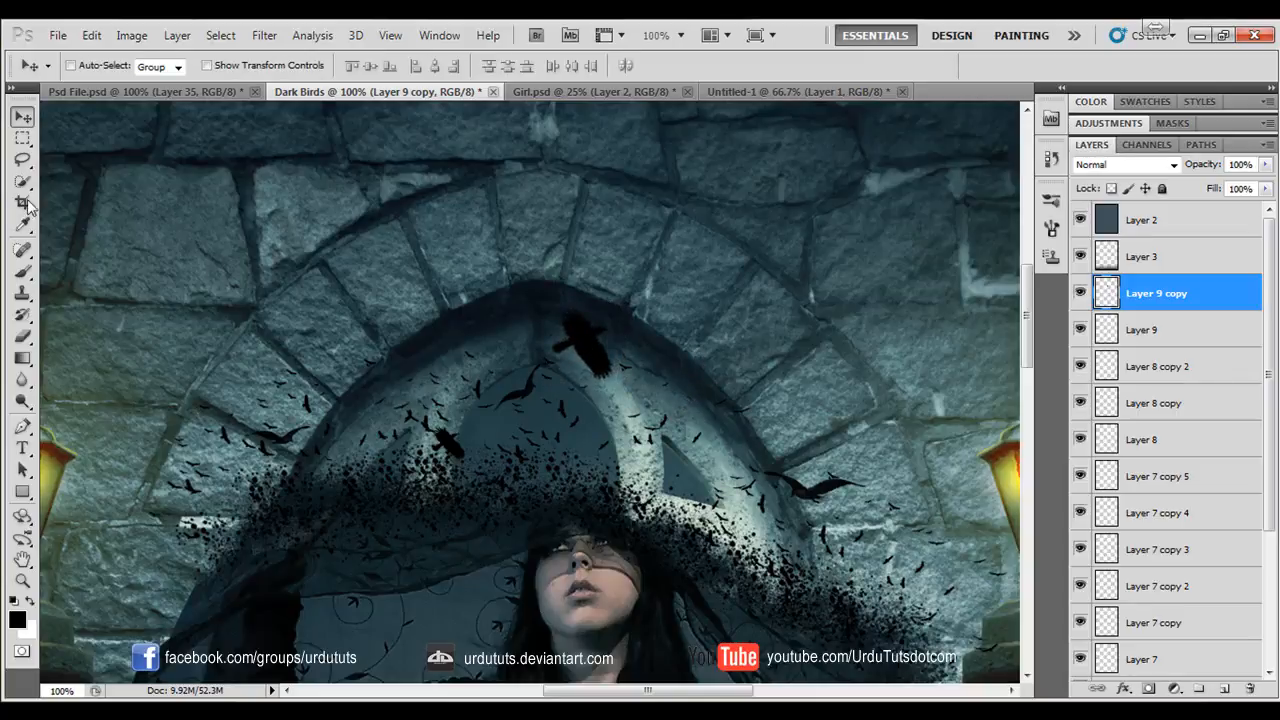
- Create a new layer and stamp a side-view flying crow right of the arch with the 268 px crow brush
{"action": "left_click", "coordinate": [22, 270]}
{"action": "left_click", "coordinate": [97, 68]}
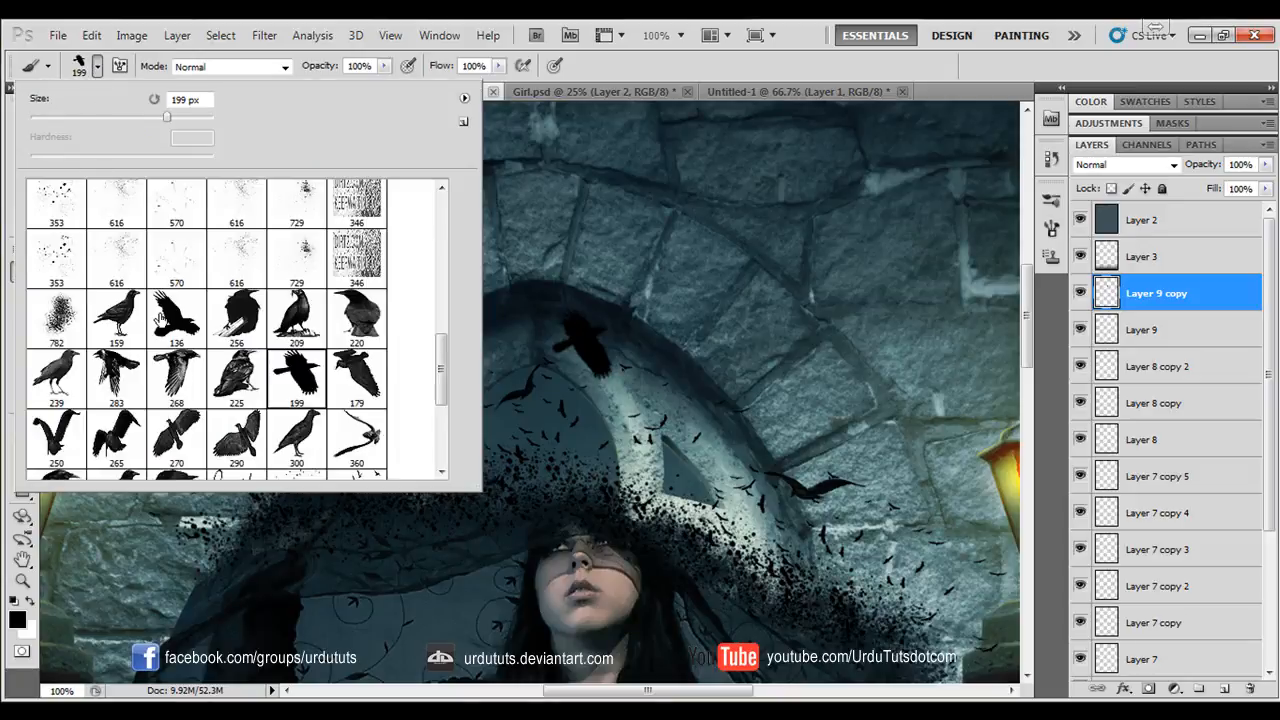
{"action": "left_click", "coordinate": [178, 376]}
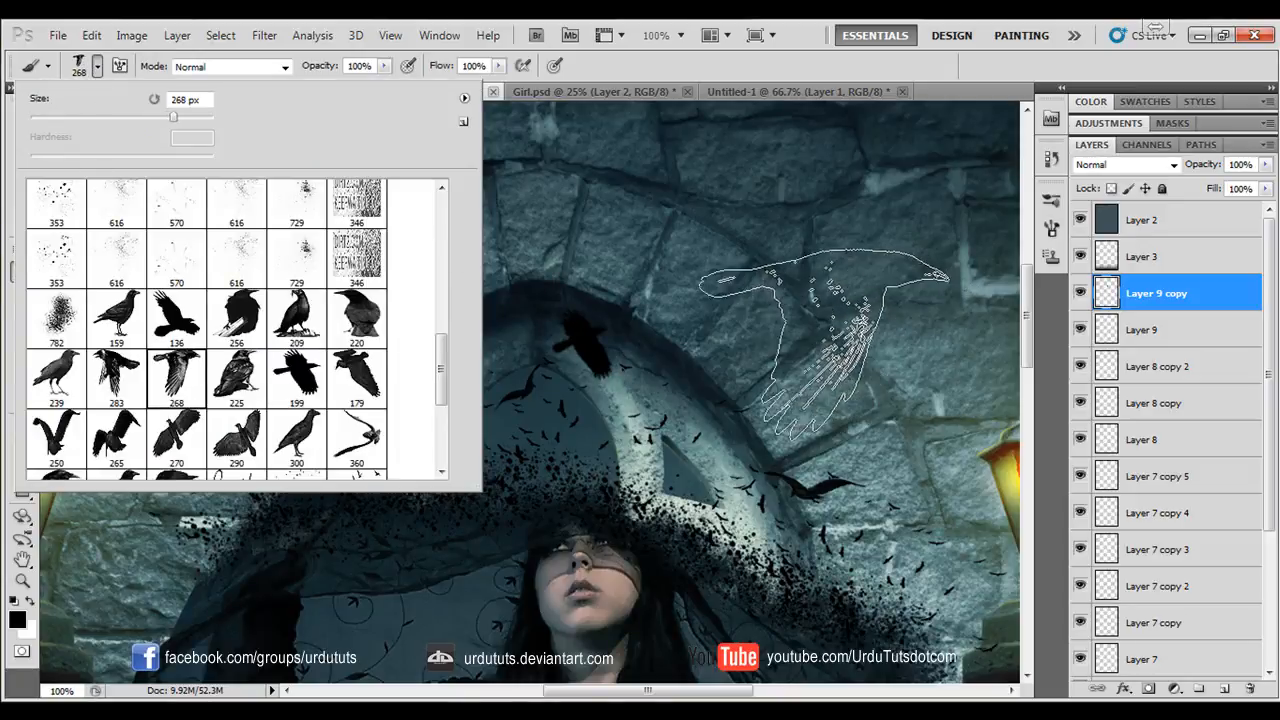
{"action": "left_click", "coordinate": [1224, 690]}
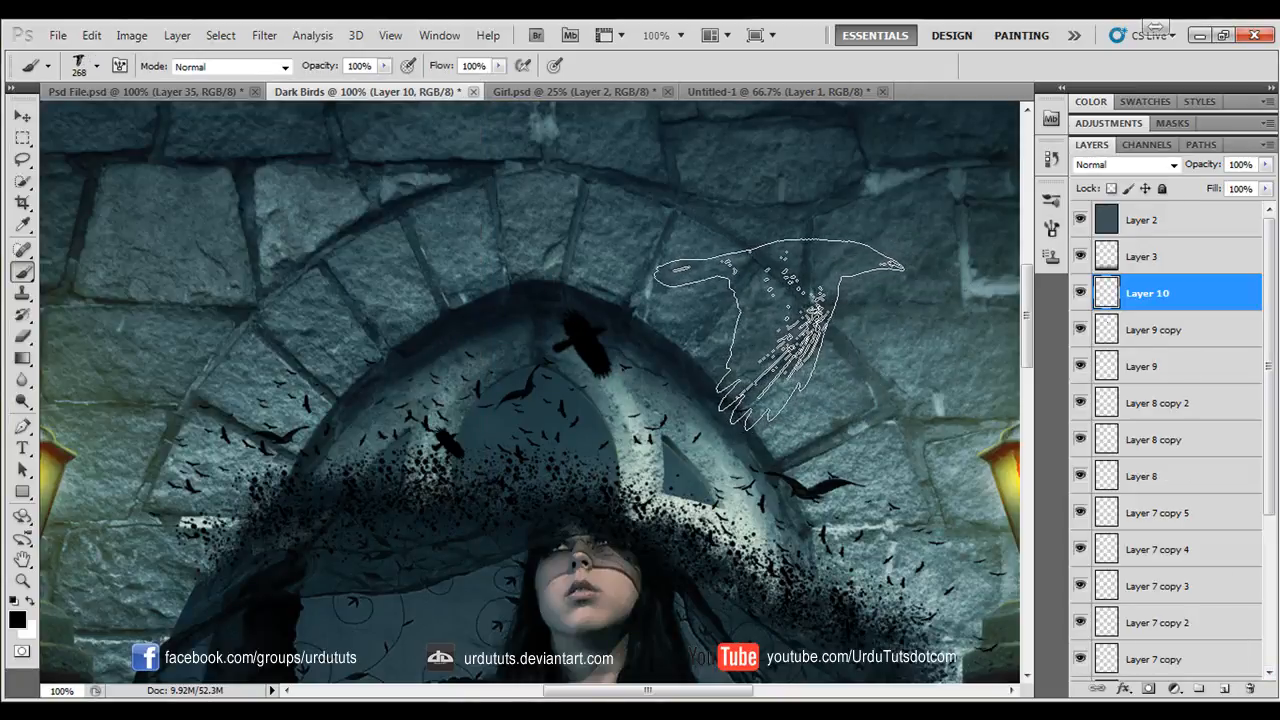
{"action": "left_click", "coordinate": [779, 335]}
- Scale the side-view crow to 32.44%, rotate it by -24.04° and place it on the arch's right side
{"action": "key", "text": "ctrl+t"}
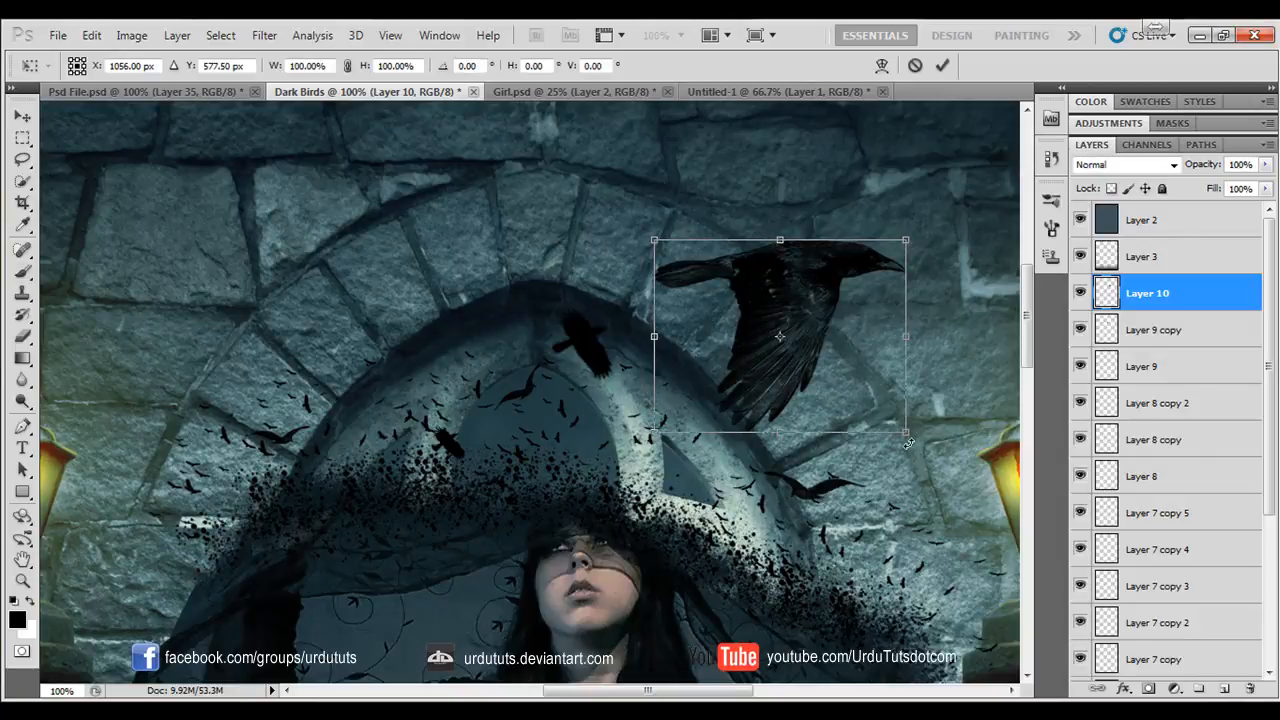
{"action": "left_click_drag", "start_coordinate": [908, 443], "coordinate": [737, 428]}
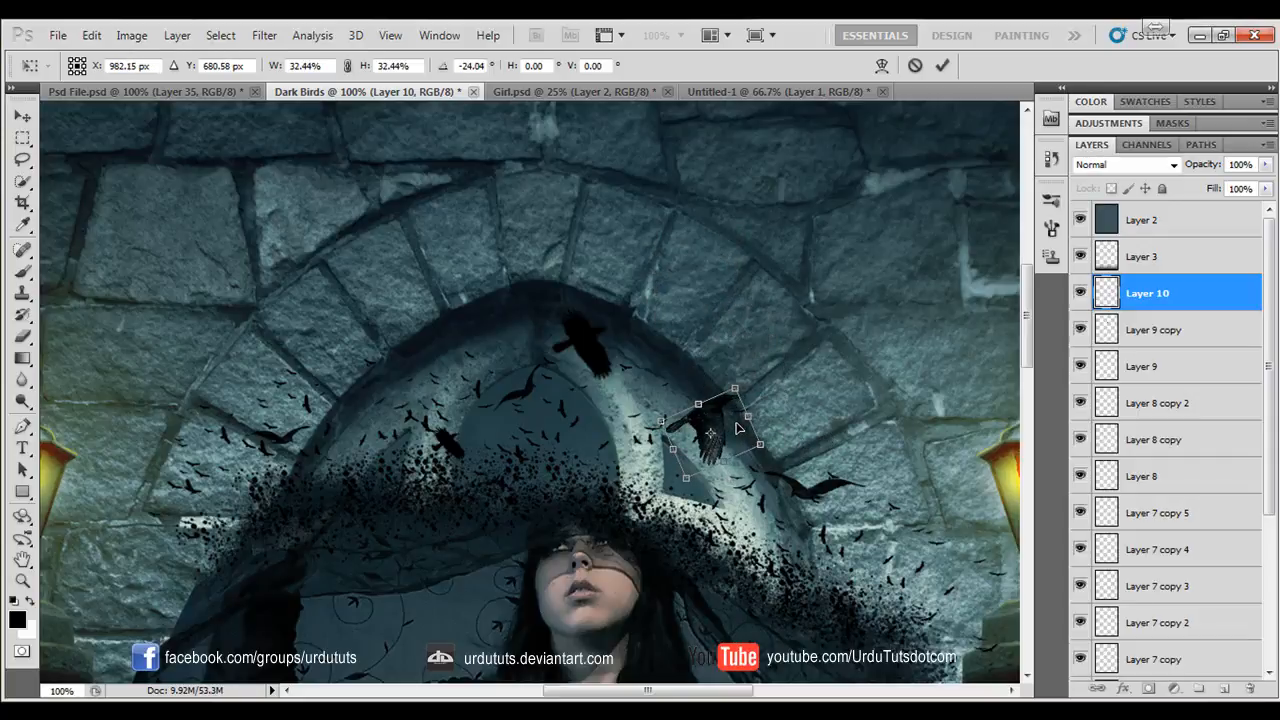
{"action": "key", "text": "Return"}
- Create a new layer and stamp a flying crow above the arch's right side with the 136 px crow brush
{"action": "left_click", "coordinate": [22, 116]}
{"action": "left_click_drag", "start_coordinate": [493, 456], "coordinate": [545, 440]}
{"action": "left_click_drag", "start_coordinate": [263, 217], "coordinate": [280, 417]}
{"action": "left_click_drag", "start_coordinate": [415, 650], "coordinate": [295, 461]}
{"action": "left_click", "coordinate": [22, 270]}
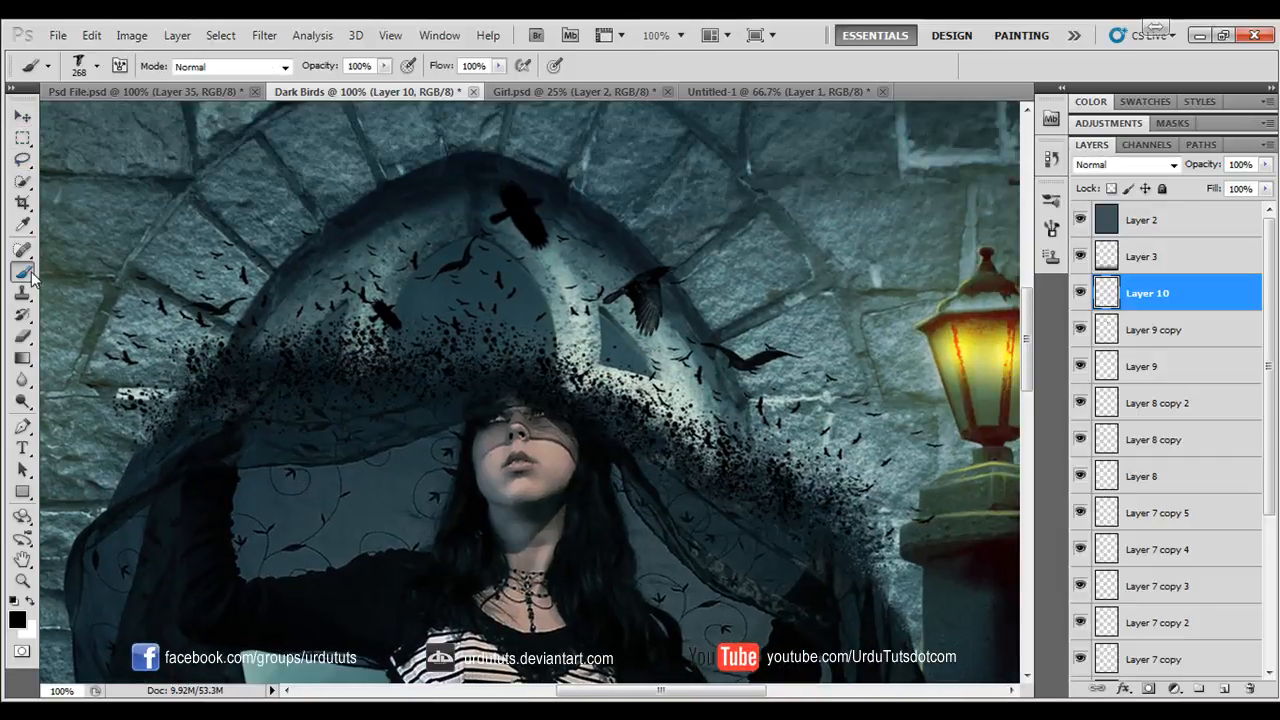
{"action": "left_click", "coordinate": [97, 66]}
{"action": "left_click", "coordinate": [190, 312]}
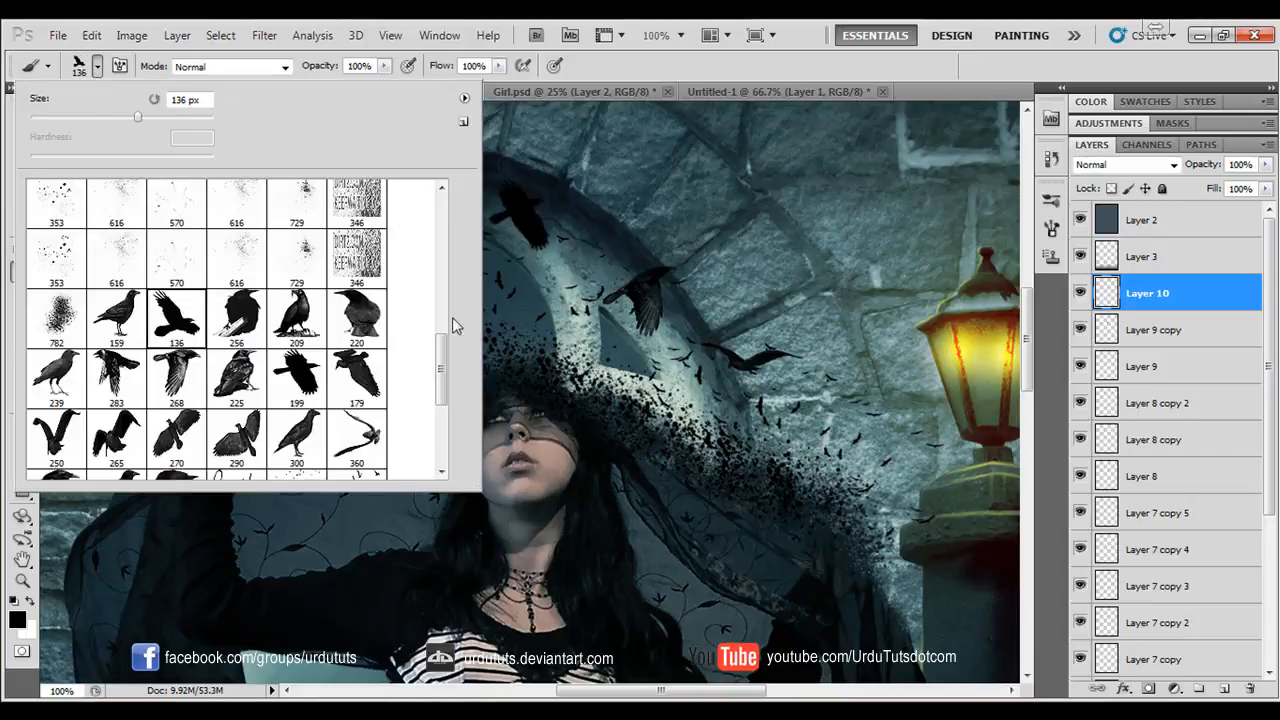
{"action": "left_click", "coordinate": [728, 256]}
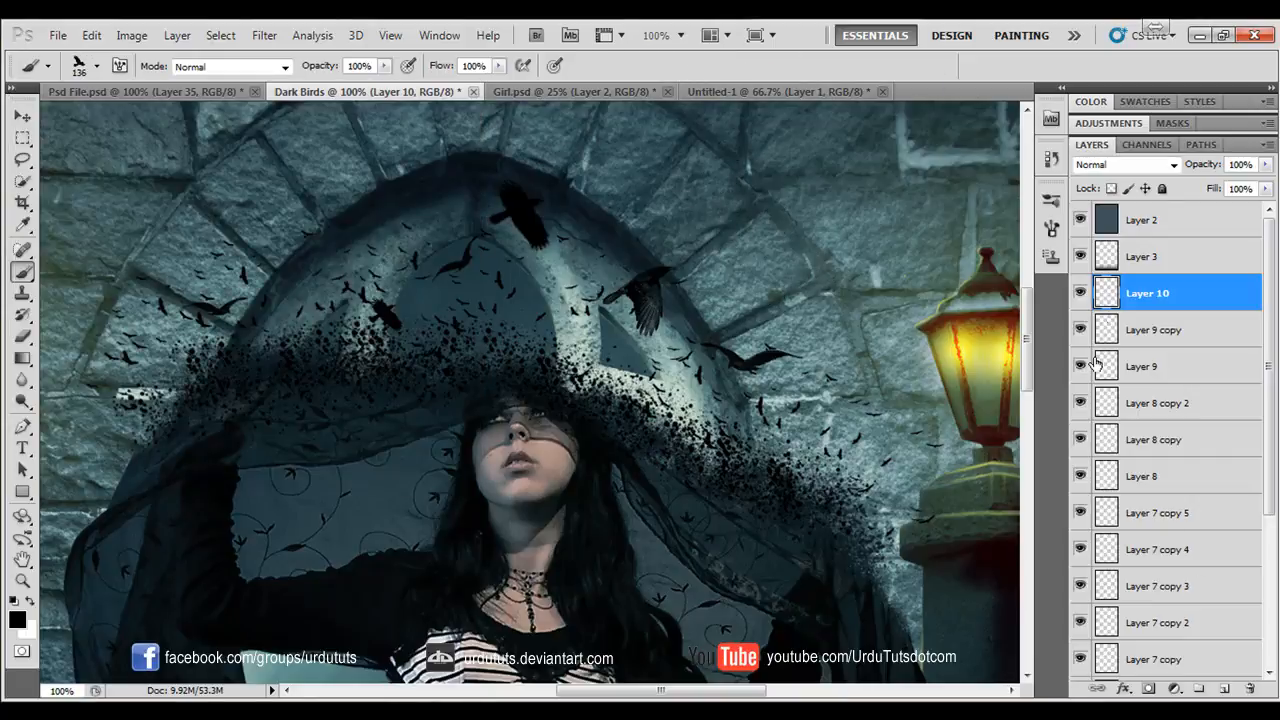
{"action": "left_click", "coordinate": [1224, 688]}
{"action": "left_click", "coordinate": [766, 204]}
- Scale the new crow down at the arch's left edge and place a duplicate of it inside the arch, just above the splatter
{"action": "key", "text": "ctrl+t"}
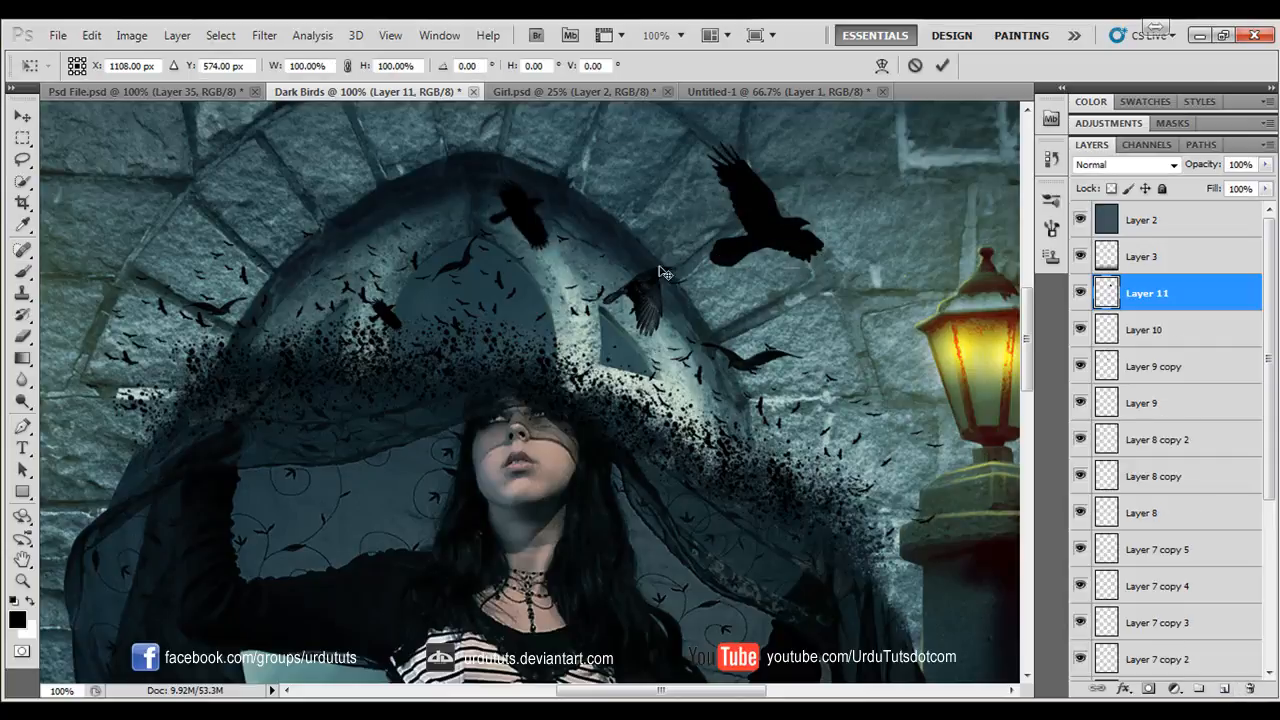
{"action": "left_click_drag", "start_coordinate": [702, 138], "coordinate": [285, 250]}
{"action": "key", "text": "Return"}
{"action": "key", "text": "v"}
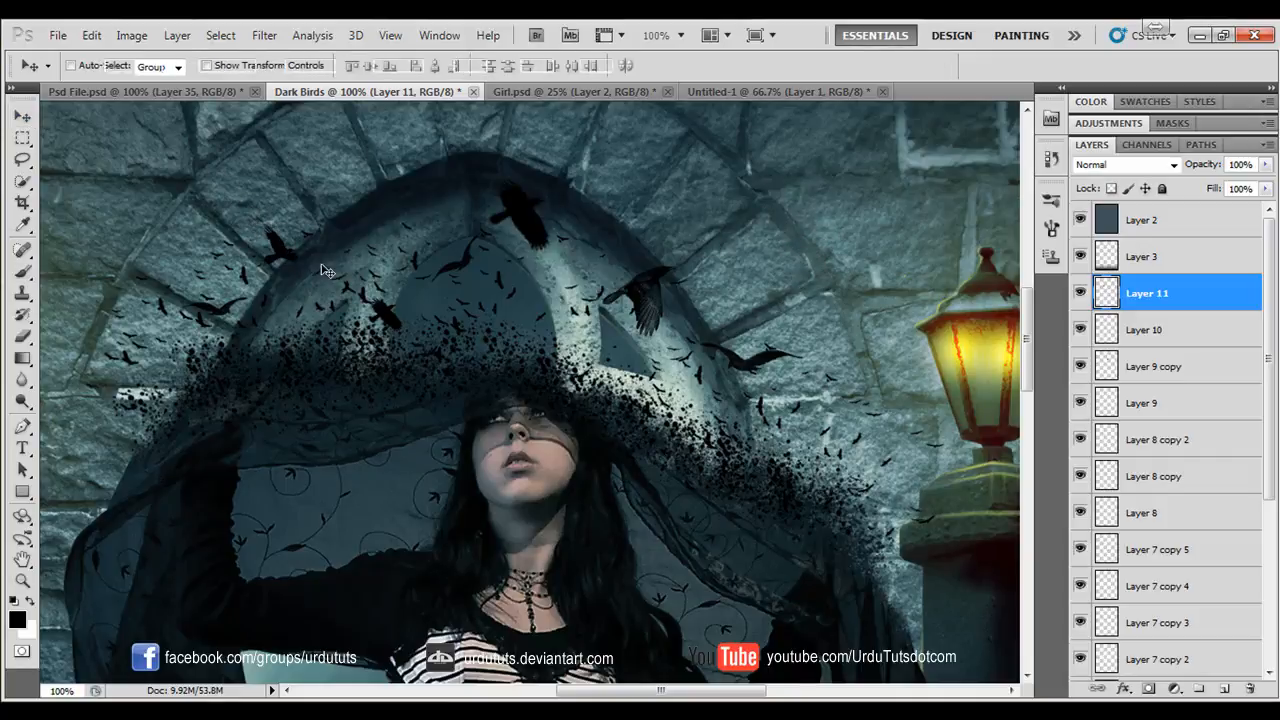
{"action": "key", "text": "ctrl+t"}
{"action": "key", "text": "Return"}
{"action": "key", "text": "ctrl+j"}
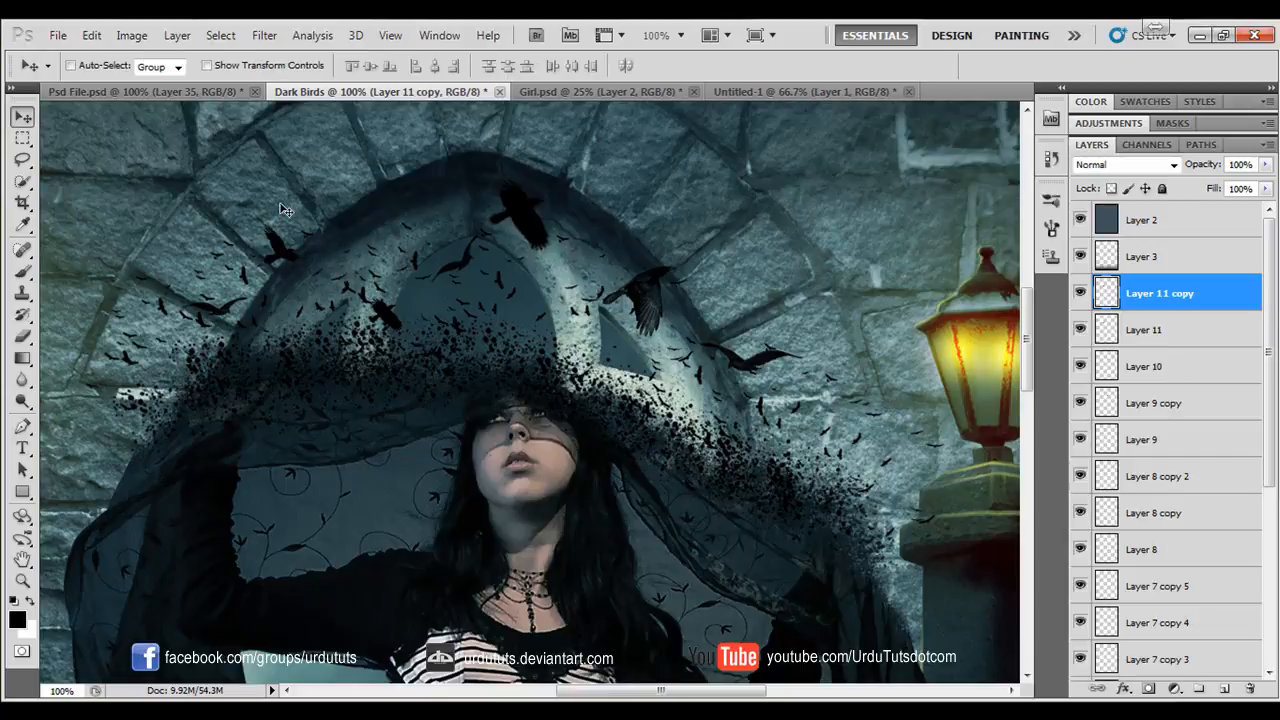
{"action": "left_click_drag", "start_coordinate": [306, 243], "coordinate": [582, 323]}
{"action": "left_click", "coordinate": [22, 270]}
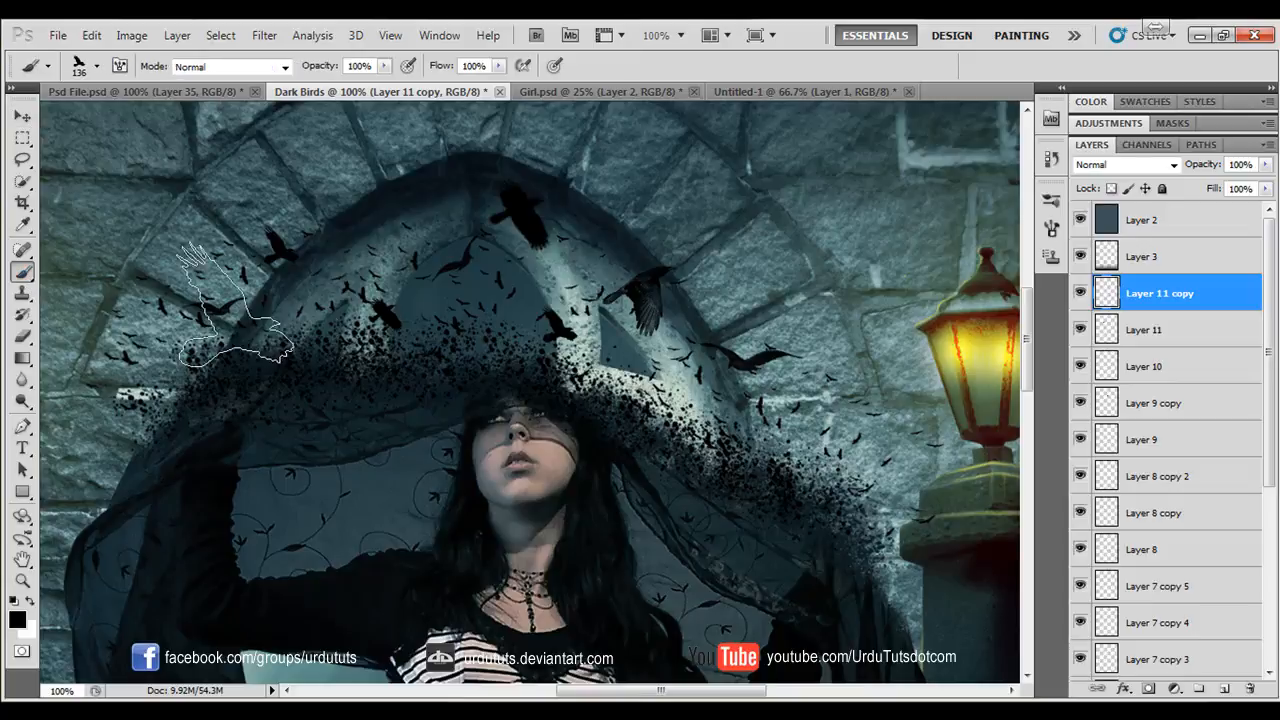
{"action": "scroll", "coordinate": [520, 240], "scroll_direction": "up", "scroll_amount": 3}
{"action": "left_click", "coordinate": [557, 198]}
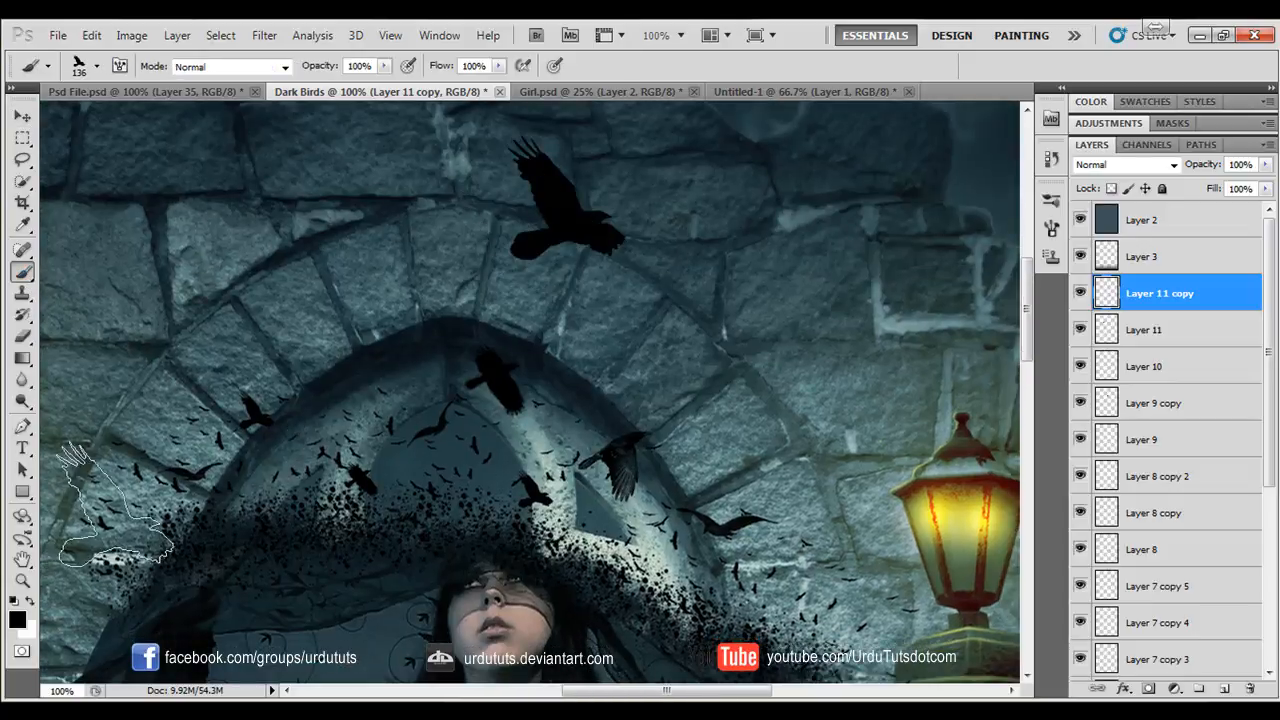
{"action": "scroll", "coordinate": [331, 363], "scroll_direction": "up", "scroll_amount": 2}
{"action": "left_click", "coordinate": [22, 116]}
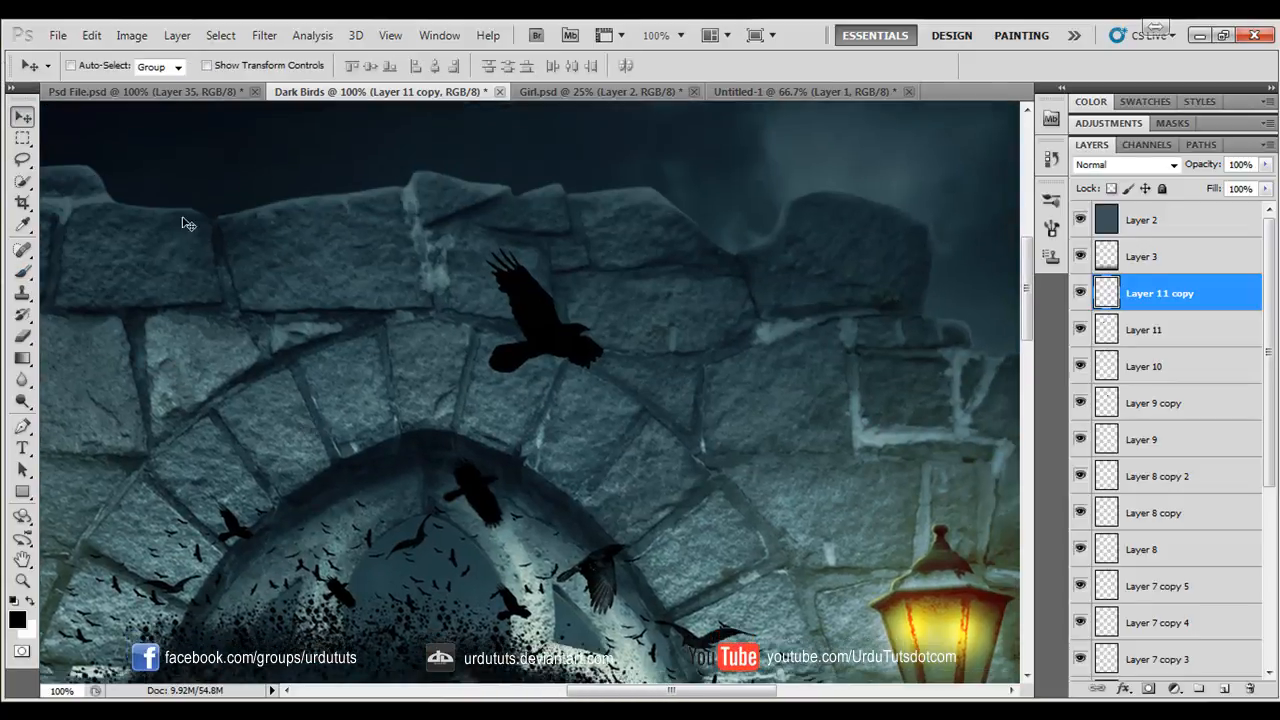
{"action": "left_click_drag", "start_coordinate": [537, 351], "coordinate": [422, 336]}
{"action": "key", "text": "ctrl+alt+z"}
{"action": "key", "text": "ctrl+alt+z"}
- Create a new layer and stamp a large flying crow above the arch's left side with the 136 px crow brush
{"action": "left_click", "coordinate": [1225, 692]}
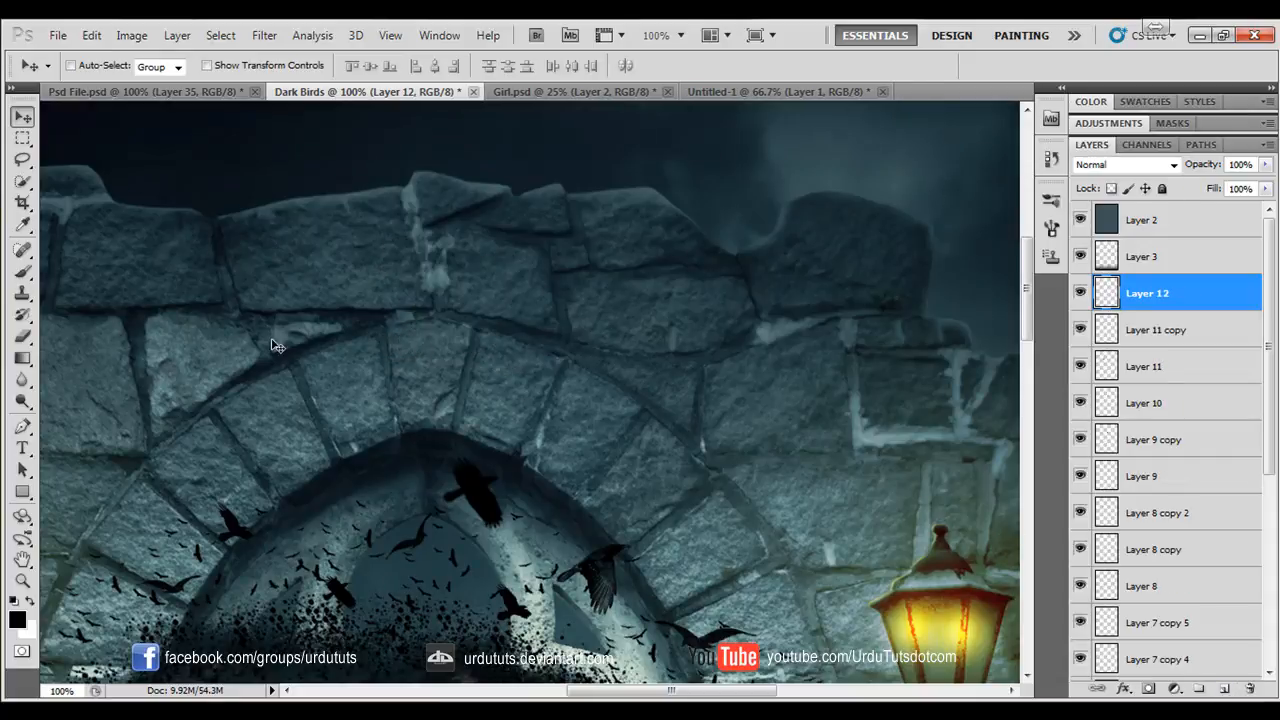
{"action": "left_click", "coordinate": [22, 271]}
{"action": "left_click", "coordinate": [340, 278]}
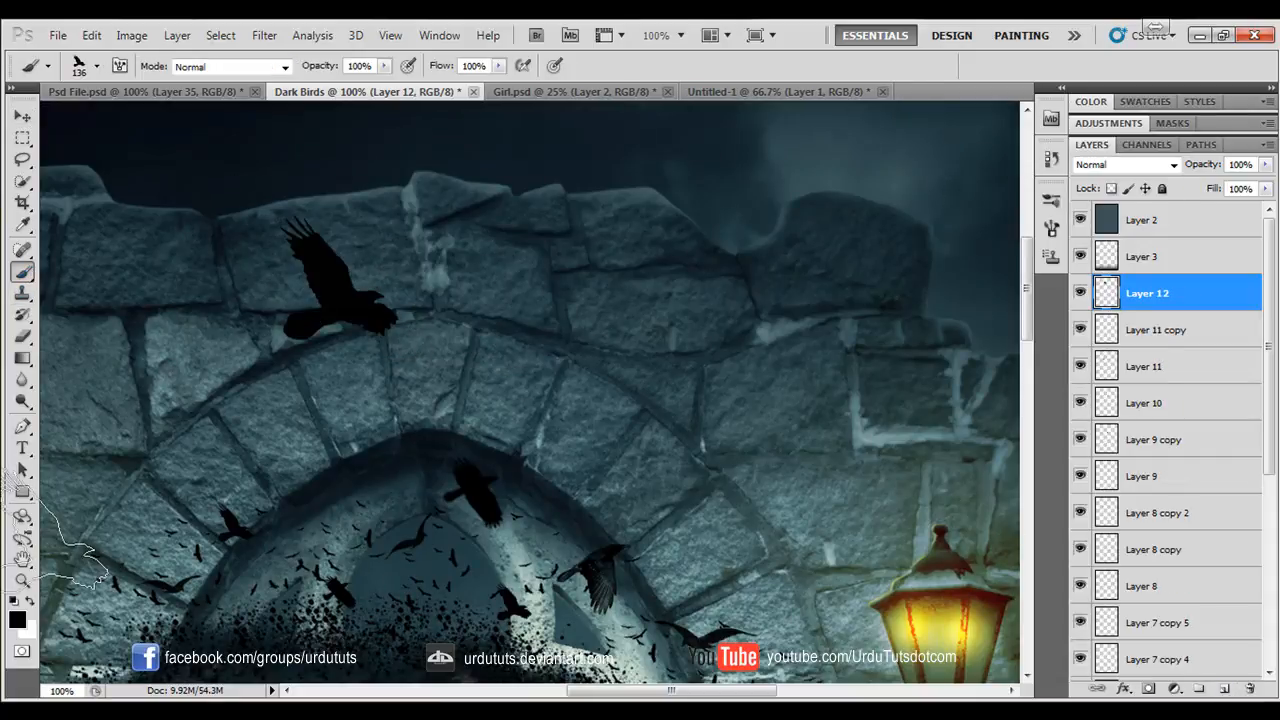
{"action": "left_click", "coordinate": [22, 116]}
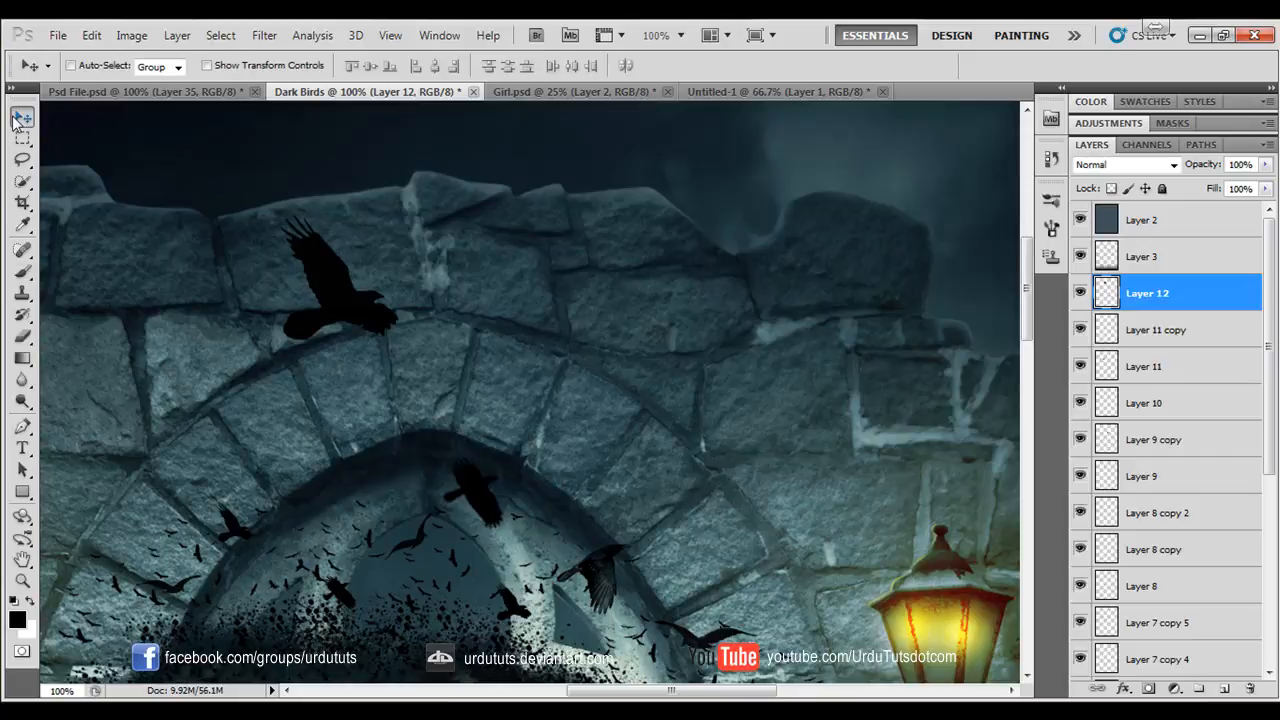
- Choose the 1897 px brush with a diagonal line of flying birds and reduce its size to 1600 px
{"action": "left_click", "coordinate": [23, 273]}
{"action": "left_click", "coordinate": [97, 66]}
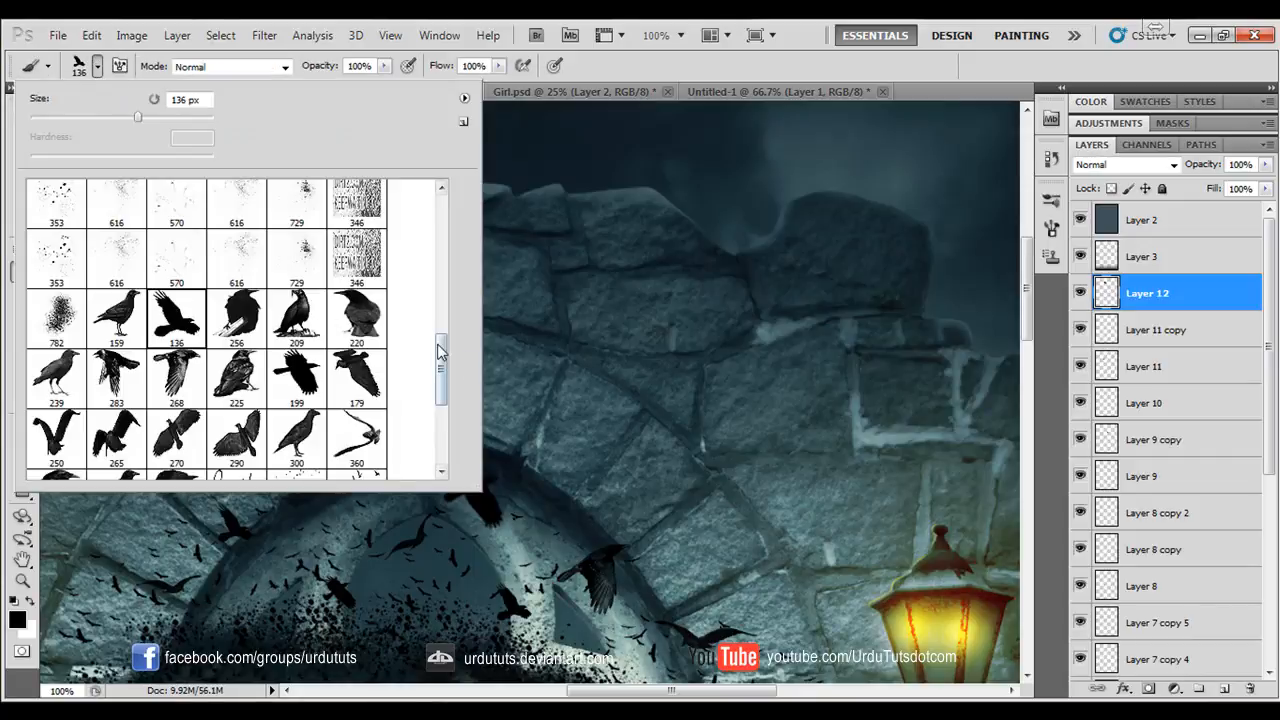
{"action": "left_click_drag", "start_coordinate": [440, 350], "coordinate": [445, 394]}
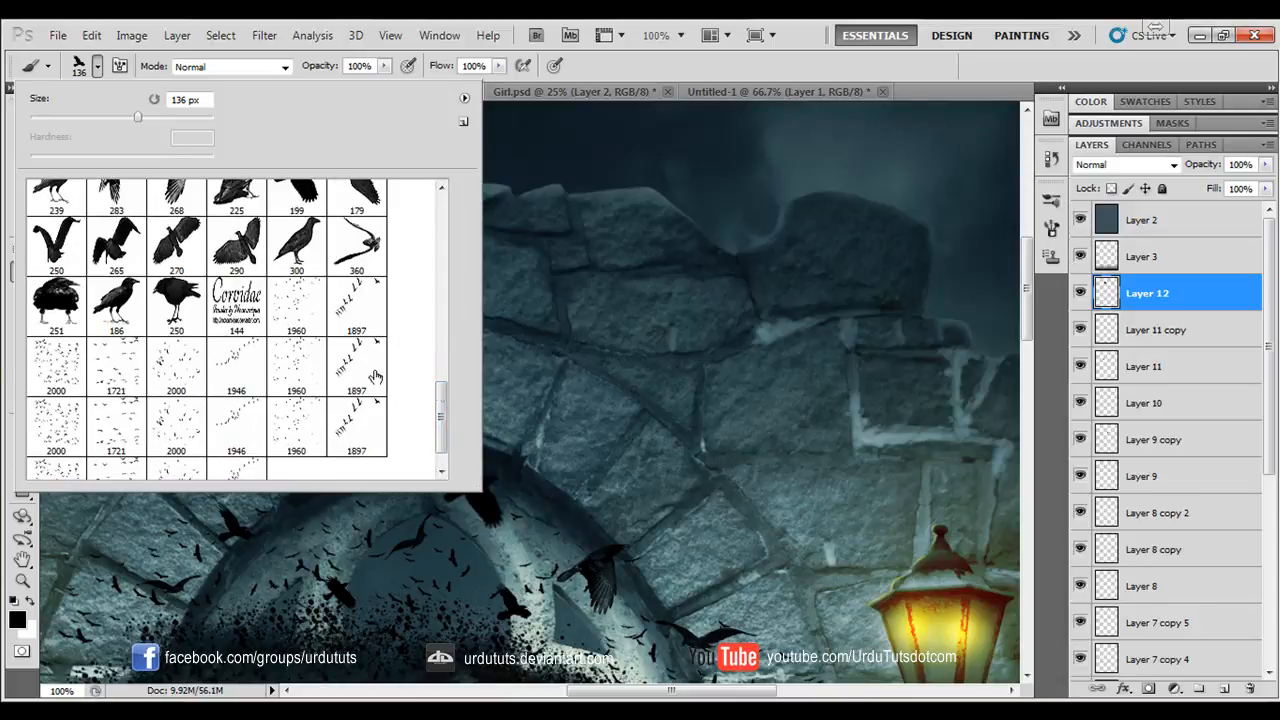
{"action": "left_click_drag", "start_coordinate": [440, 400], "coordinate": [443, 430]}
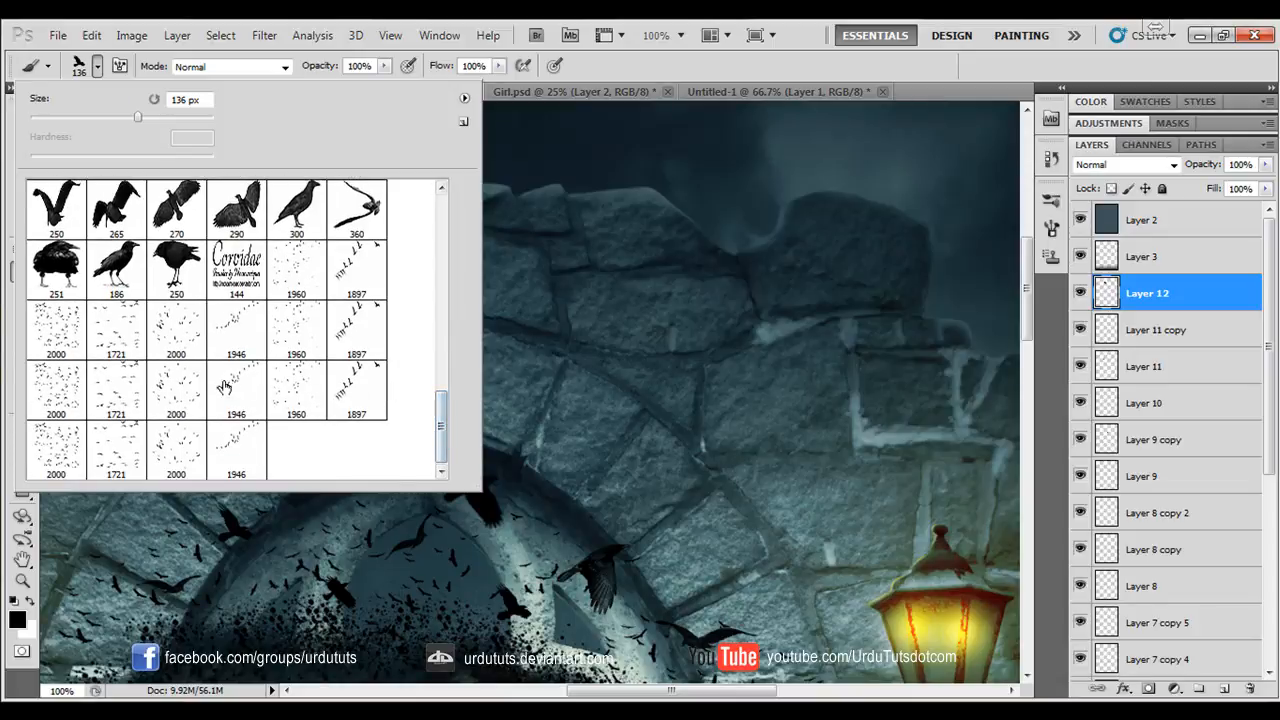
{"action": "left_click", "coordinate": [356, 328]}
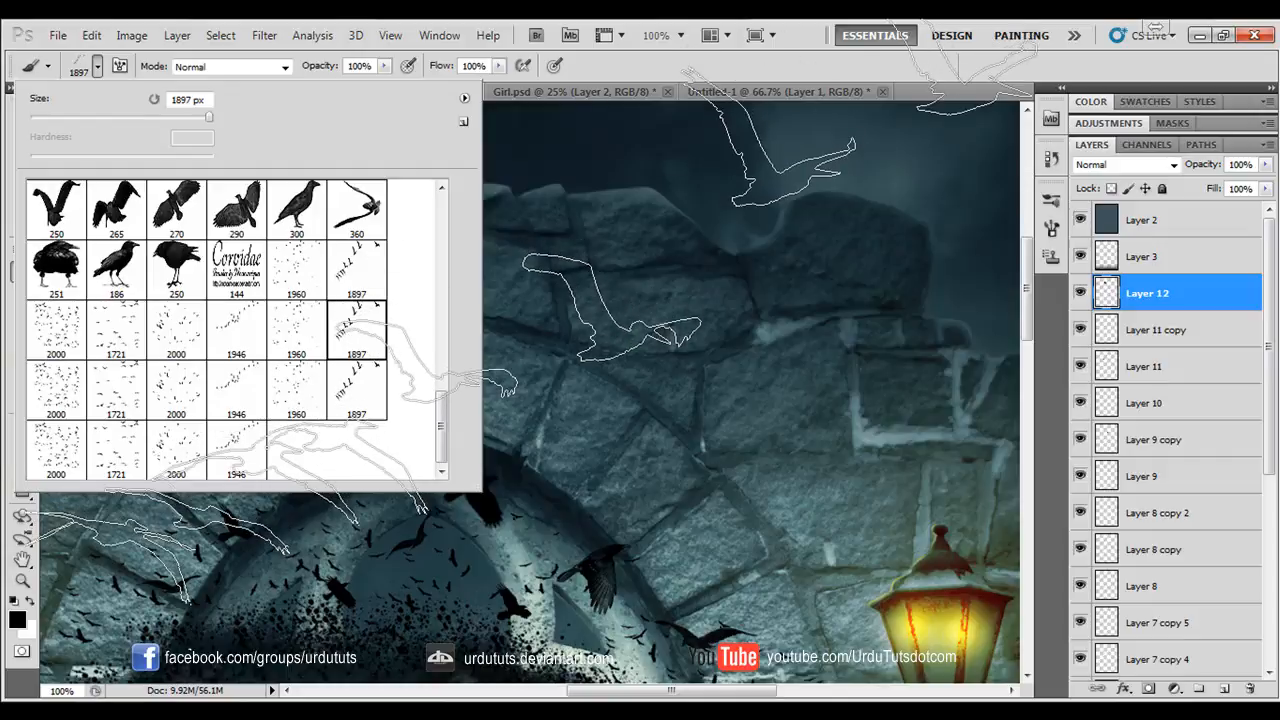
{"action": "key", "text": "ctrl+minus"}
{"action": "key", "text": "ctrl+minus"}
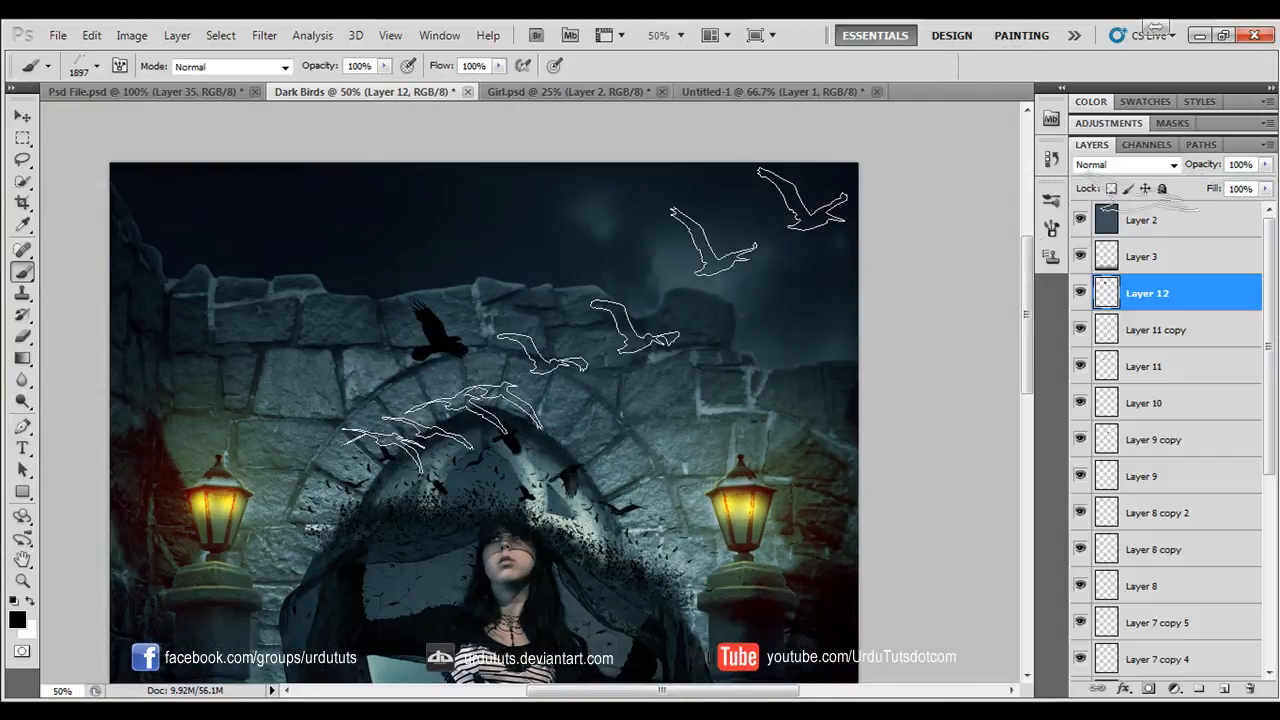
{"action": "key", "text": "bracketleft"}
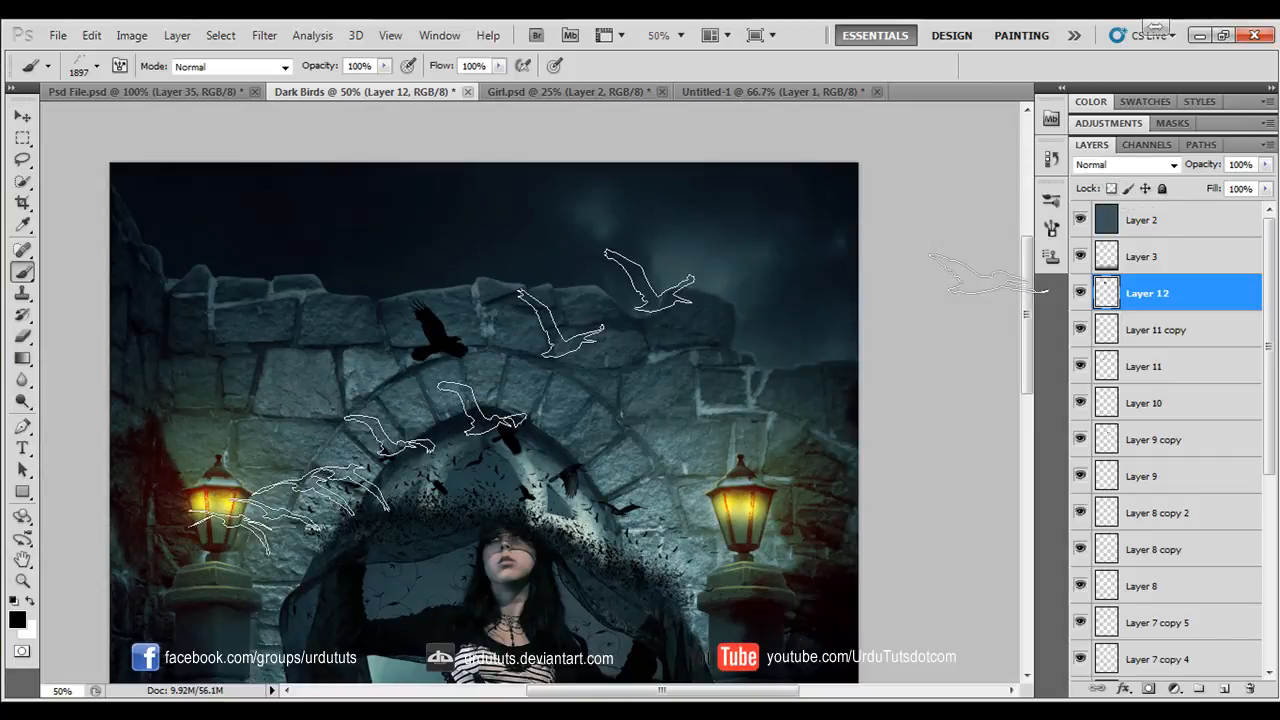
{"action": "key", "text": "bracketleft"}
{"action": "key", "text": "bracketleft"}
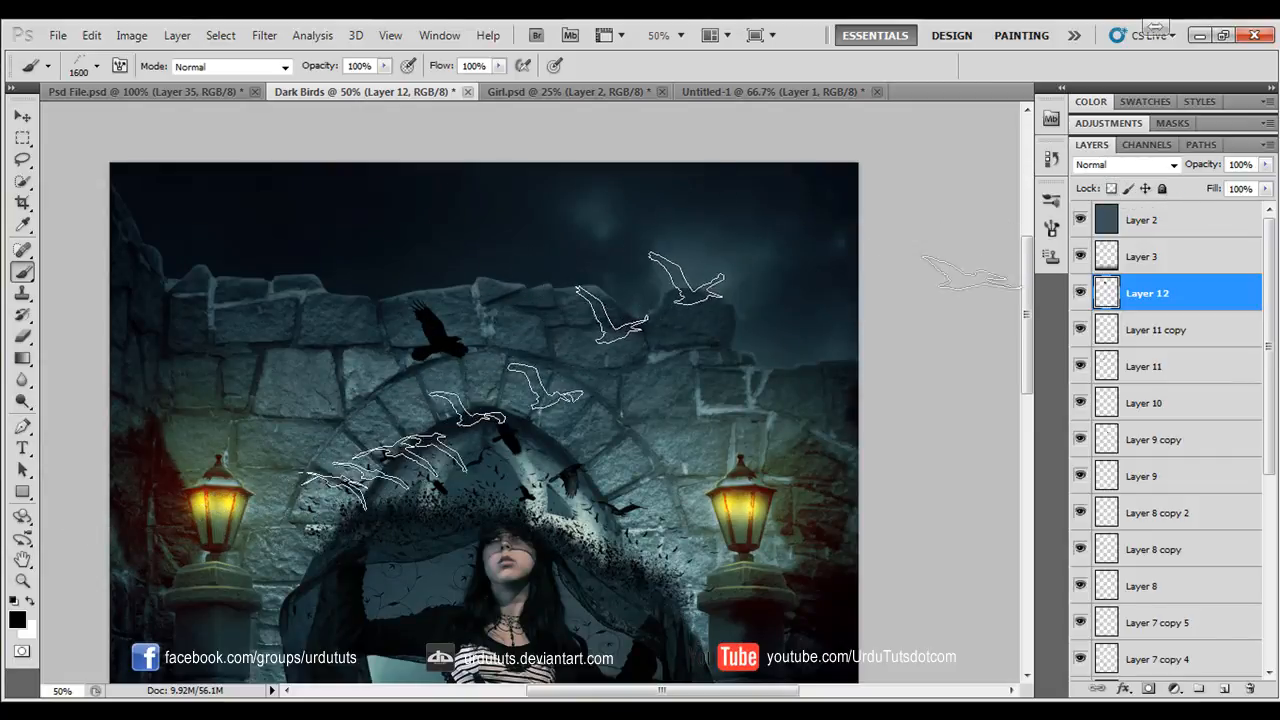
- Create a new layer, stamp the line of birds over the arch and shift it diagonally up toward the sky at the right
{"action": "left_click", "coordinate": [1224, 690]}
{"action": "left_click", "coordinate": [555, 365]}
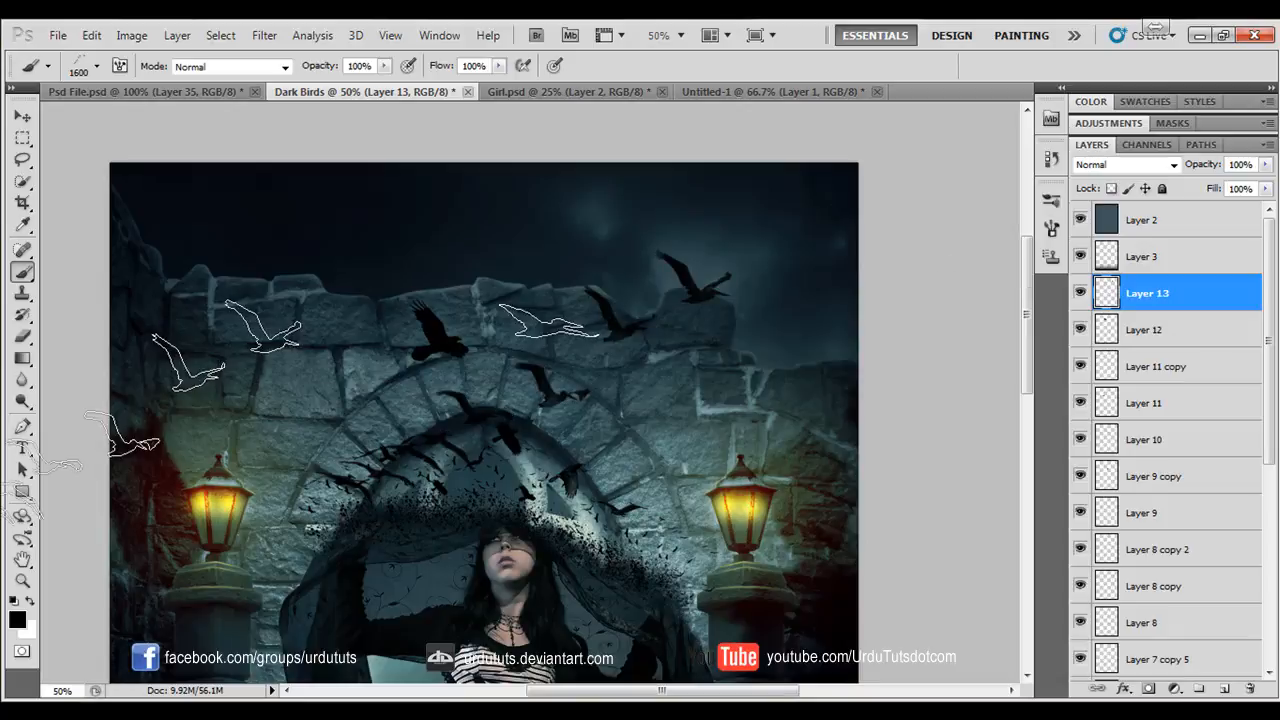
{"action": "left_click", "coordinate": [22, 116]}
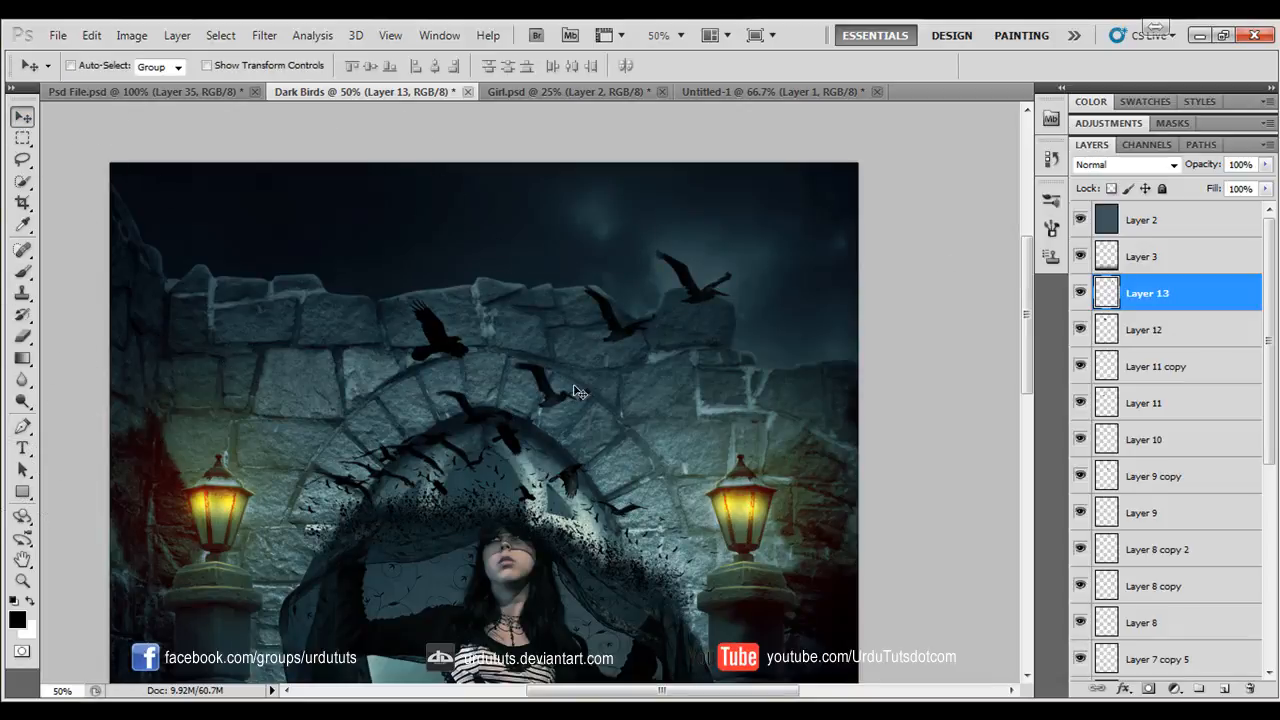
{"action": "left_click_drag", "start_coordinate": [578, 392], "coordinate": [620, 346]}
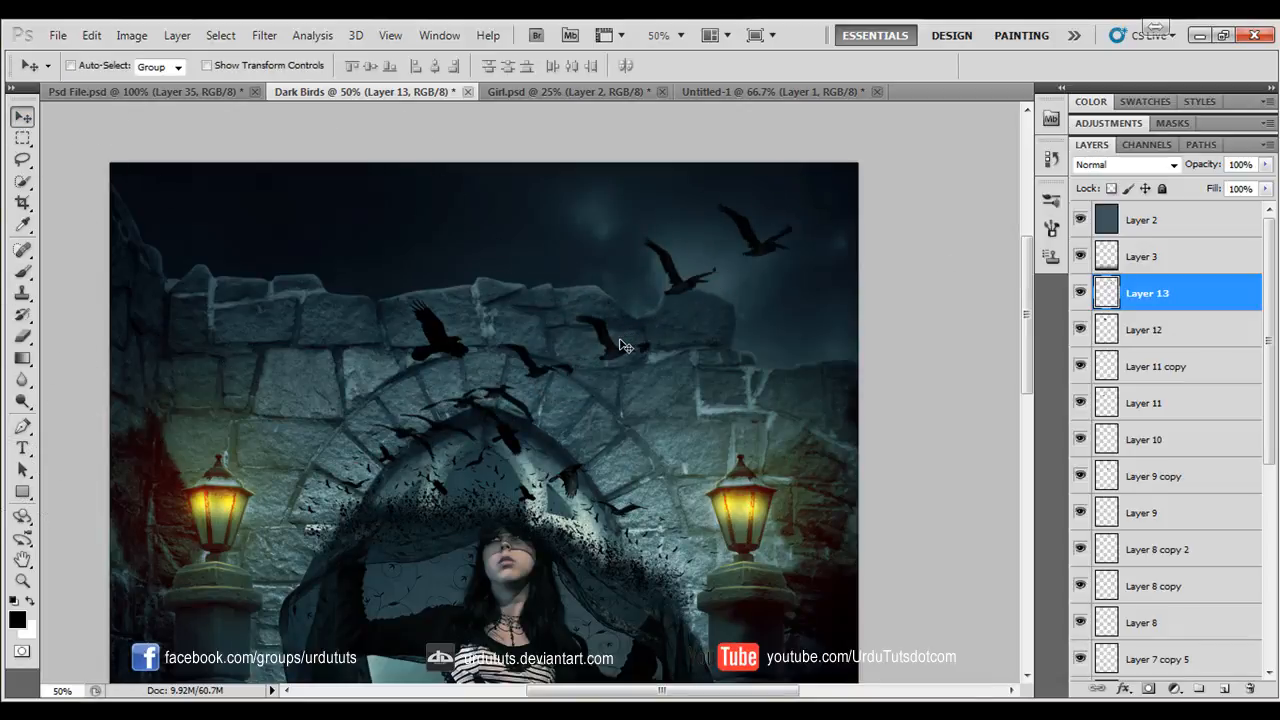
- Flip the line of birds horizontally, scale it down and place it along the arch's left side beside the large crow
{"action": "key", "text": "ctrl+t"}
{"action": "right_click", "coordinate": [656, 310]}
{"action": "left_click", "coordinate": [700, 572]}
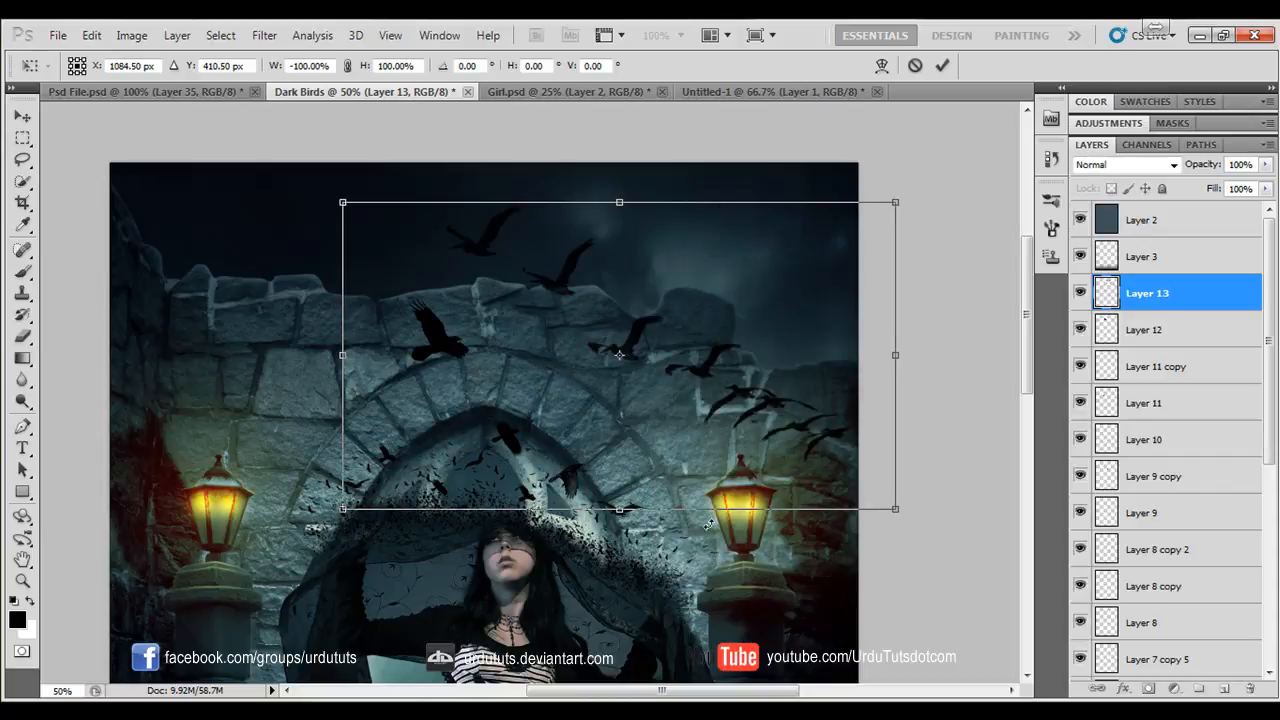
{"action": "left_click_drag", "start_coordinate": [341, 203], "coordinate": [654, 371]}
{"action": "left_click_drag", "start_coordinate": [798, 415], "coordinate": [379, 373]}
{"action": "key", "text": "Return"}
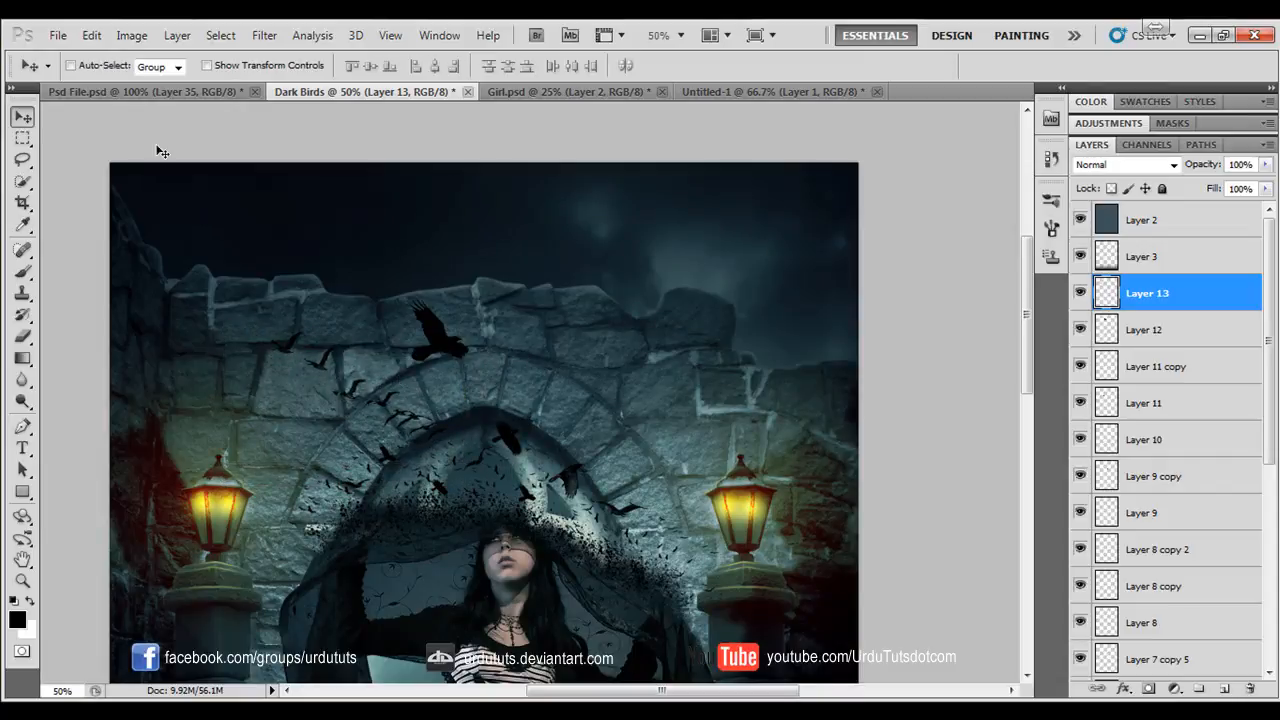
- Examine the bird arrangement in the finished Psd File.psd composition, view Girl.psd and return to the Dark Birds document
{"action": "left_click", "coordinate": [145, 92]}
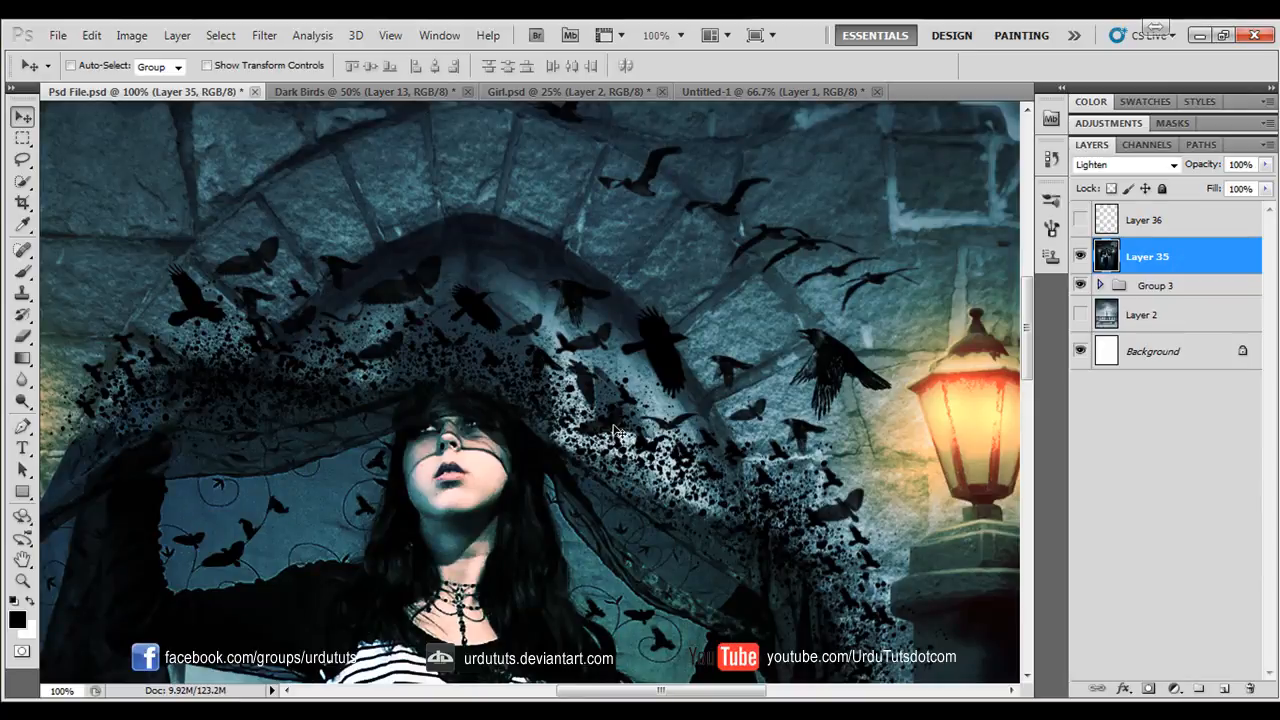
{"action": "key", "text": "ctrl+minus"}
{"action": "key", "text": "ctrl+minus"}
{"action": "key", "text": "ctrl+minus"}
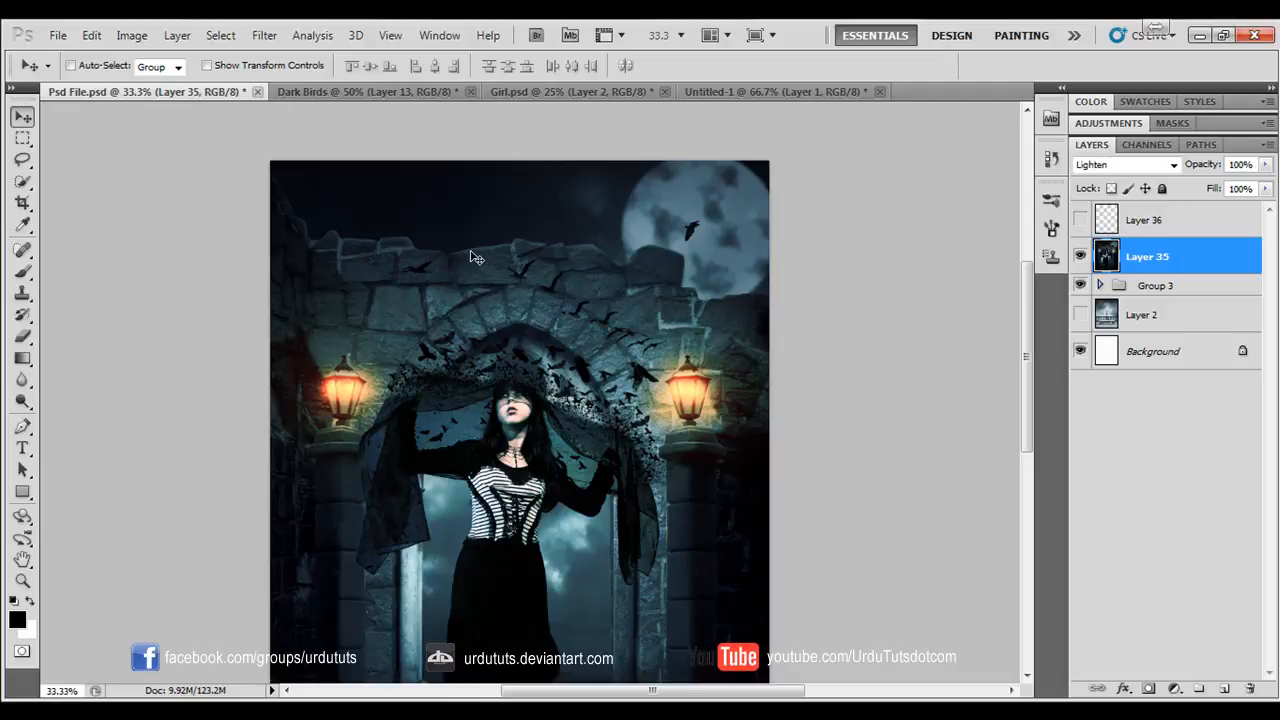
{"action": "left_click", "coordinate": [518, 93]}
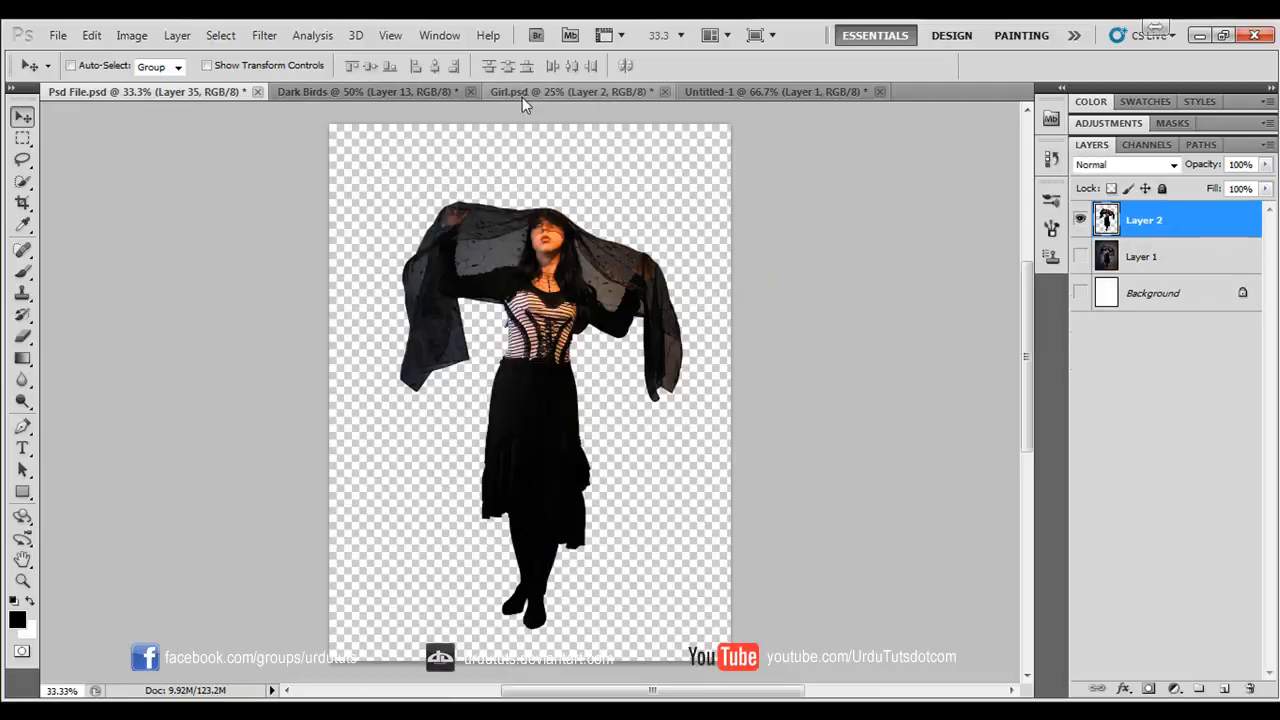
{"action": "left_click", "coordinate": [385, 93]}
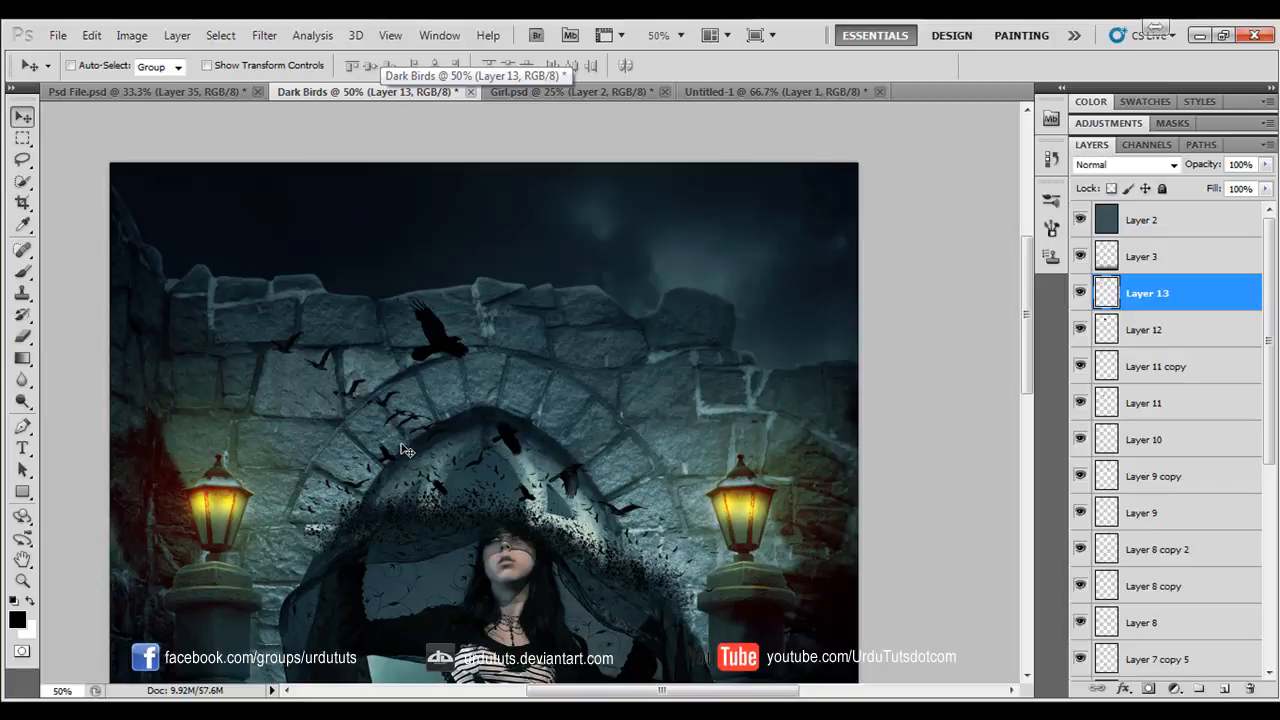
- Try flipping the small flock vertically and moving it toward the large crow above the arch
{"action": "key", "text": "ctrl+plus"}
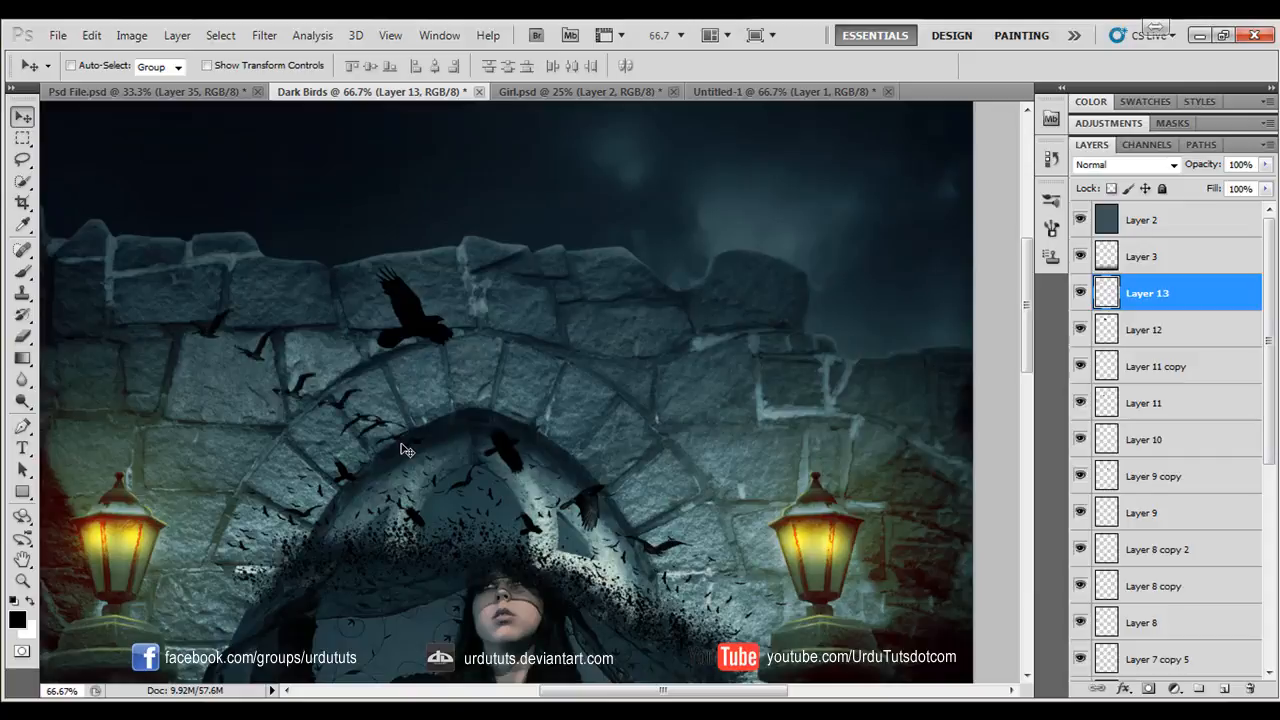
{"action": "key", "text": "ctrl+plus"}
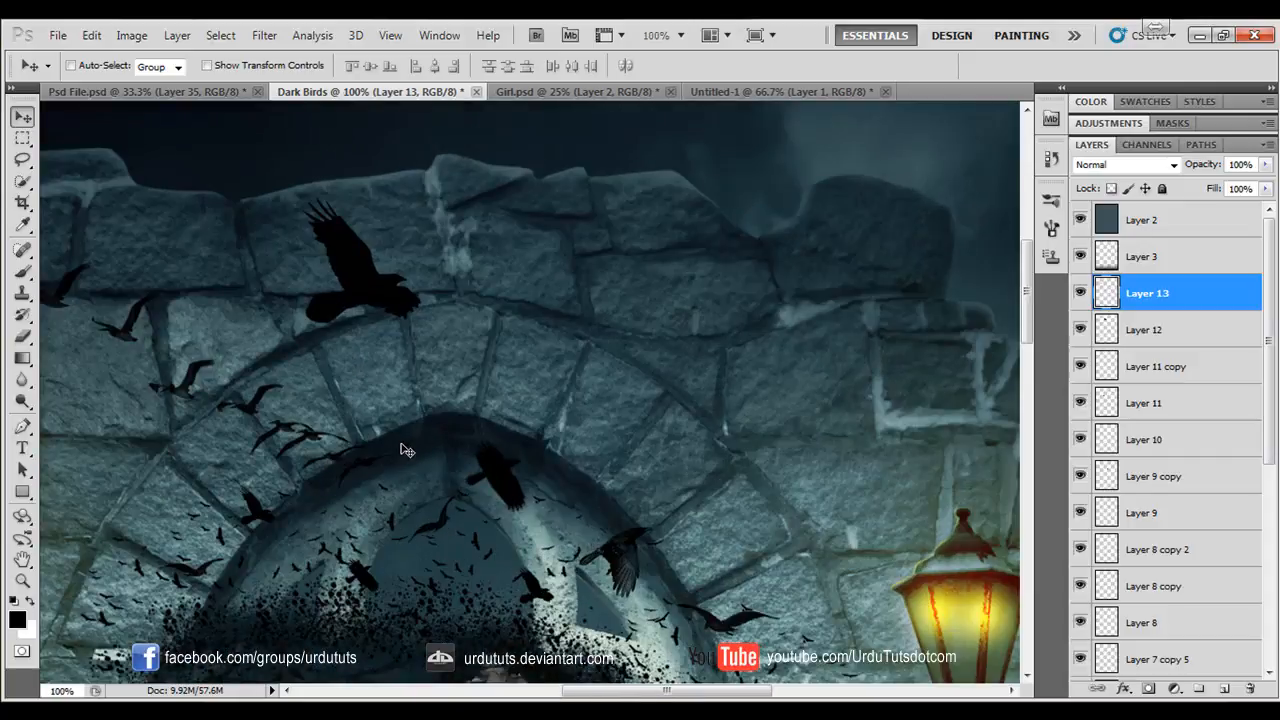
{"action": "key", "text": "ctrl+t"}
{"action": "right_click", "coordinate": [300, 408]}
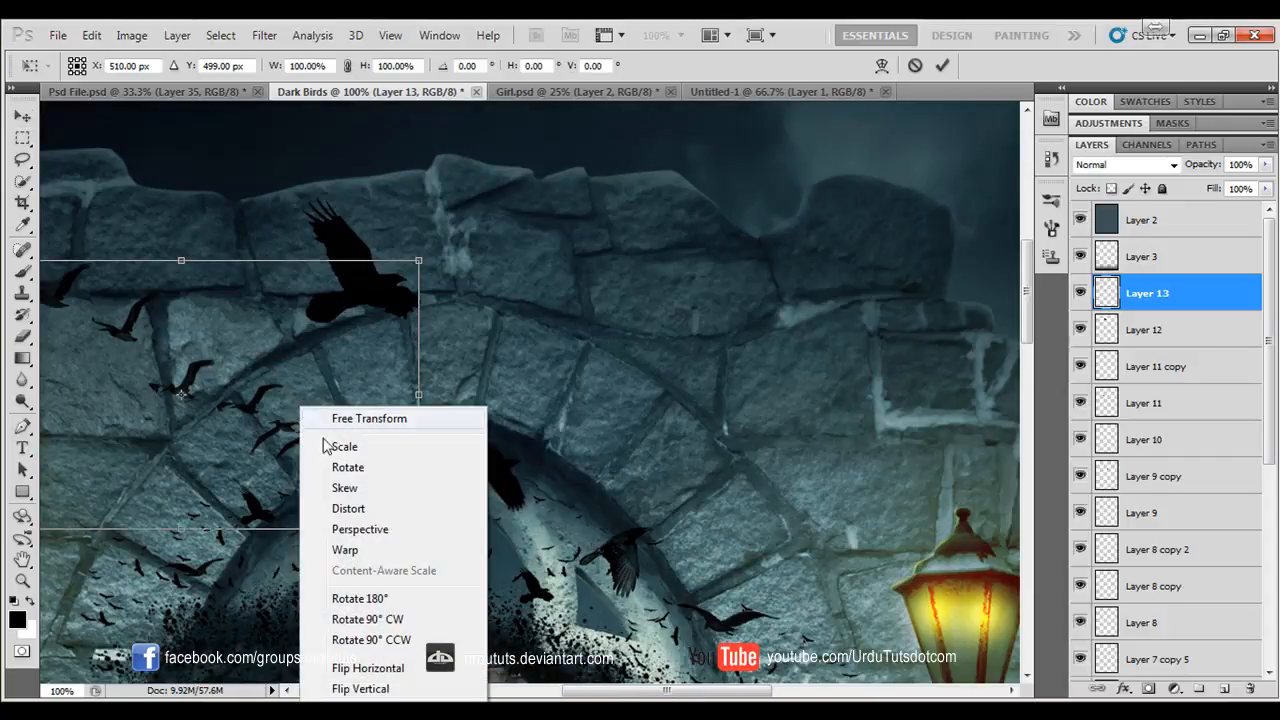
{"action": "left_click", "coordinate": [367, 694]}
{"action": "key", "text": "Return"}
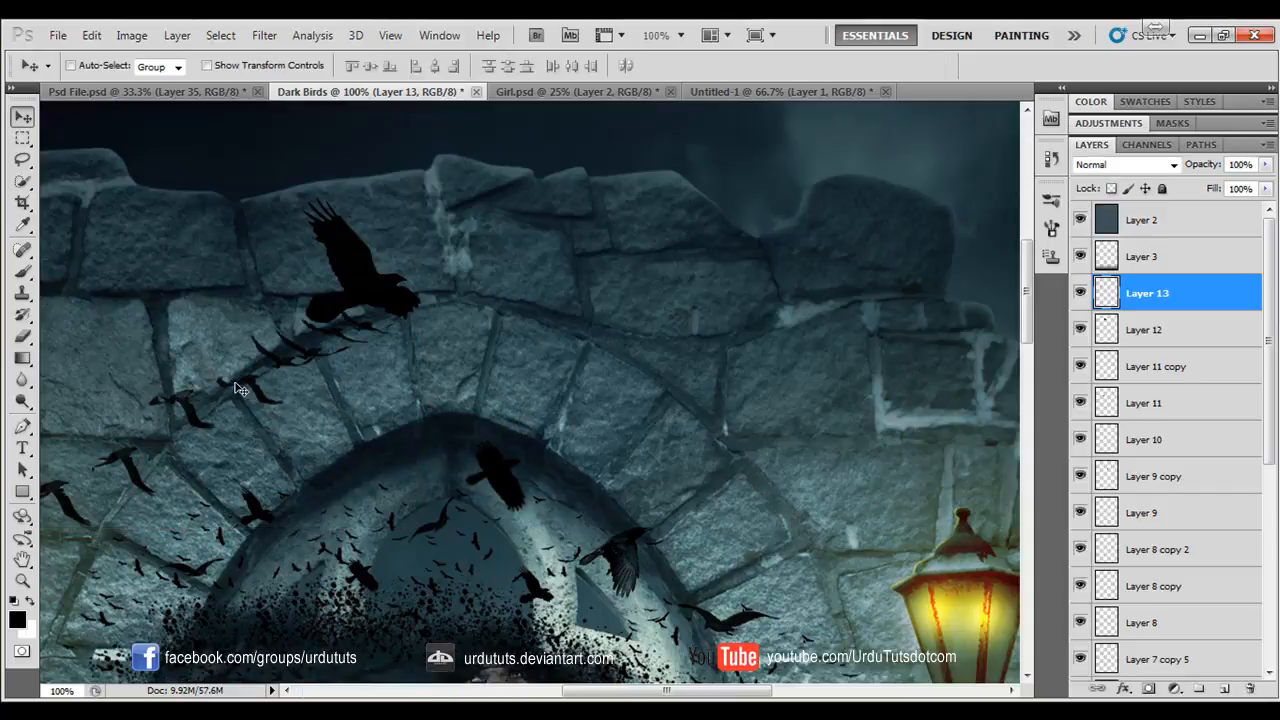
{"action": "left_click_drag", "start_coordinate": [287, 402], "coordinate": [421, 372]}
{"action": "key", "text": "ctrl+alt+z"}
{"action": "key", "text": "ctrl+alt+z"}
- Flip the small flock horizontally and place it above the arch's peak, rising to the right of the large crow
{"action": "key", "text": "ctrl+t"}
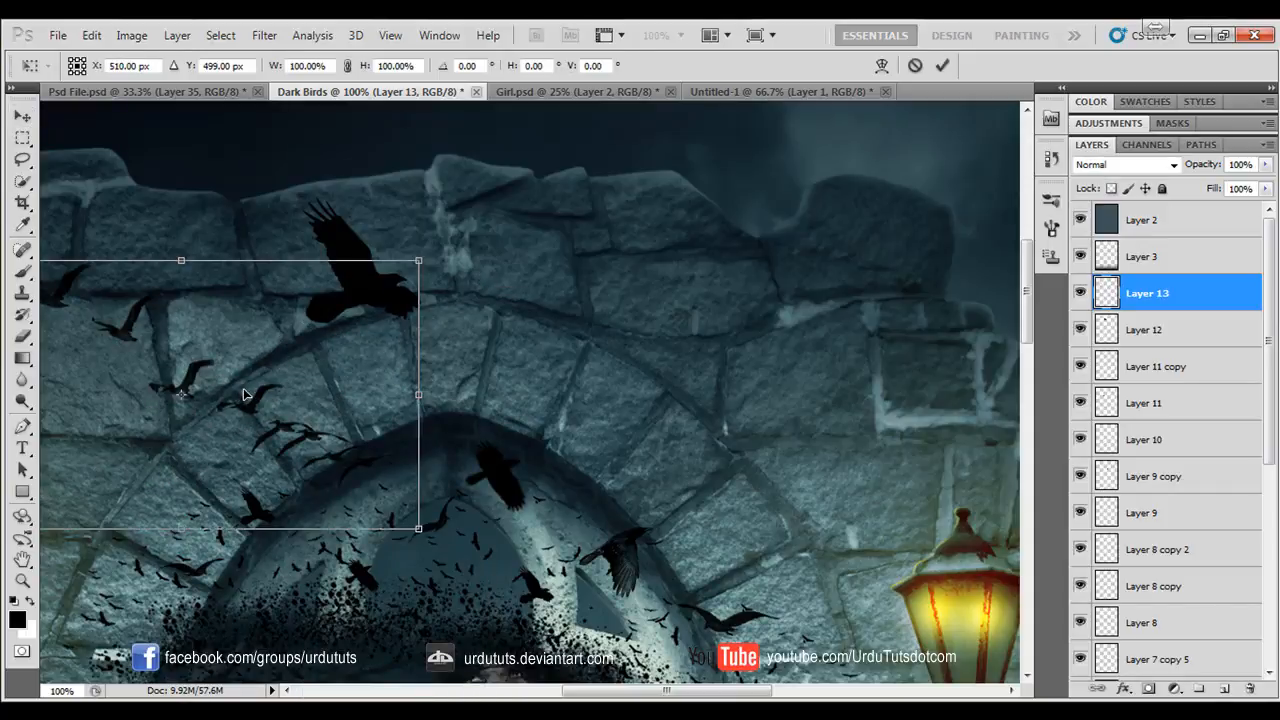
{"action": "right_click", "coordinate": [240, 388]}
{"action": "left_click", "coordinate": [310, 648]}
{"action": "left_click_drag", "start_coordinate": [278, 412], "coordinate": [575, 320]}
{"action": "key", "text": "Return"}
{"action": "left_click_drag", "start_coordinate": [440, 392], "coordinate": [380, 457]}
{"action": "key", "text": "ctrl+minus"}
{"action": "key", "text": "ctrl+minus"}
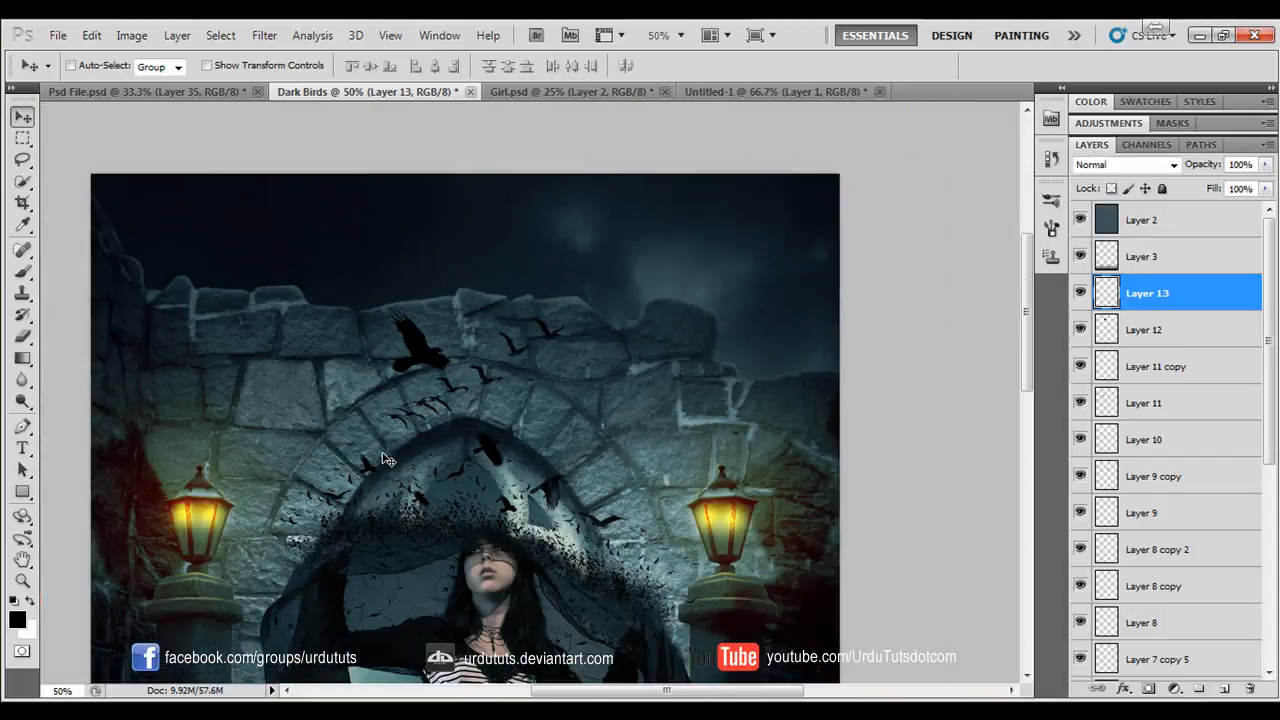
- Stamp the 283 px flying crow brush on a new layer over the stones right of the arch
{"action": "left_click", "coordinate": [23, 271]}
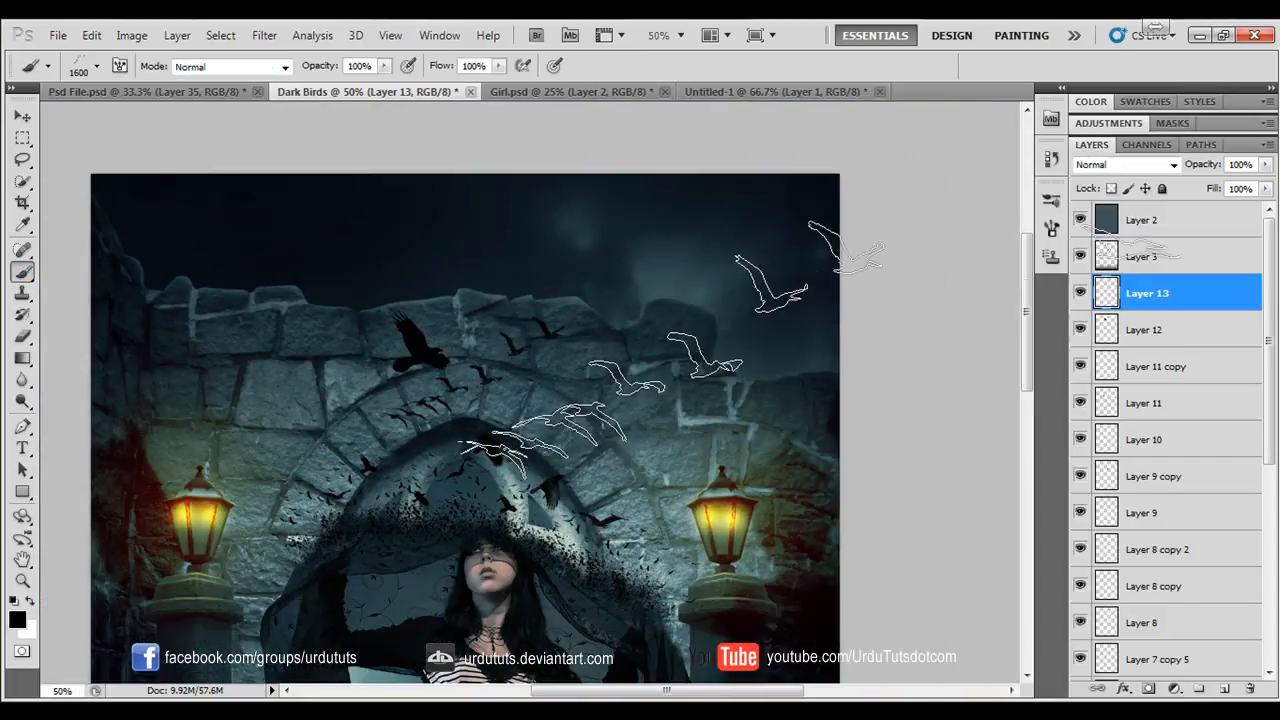
{"action": "left_click", "coordinate": [97, 67]}
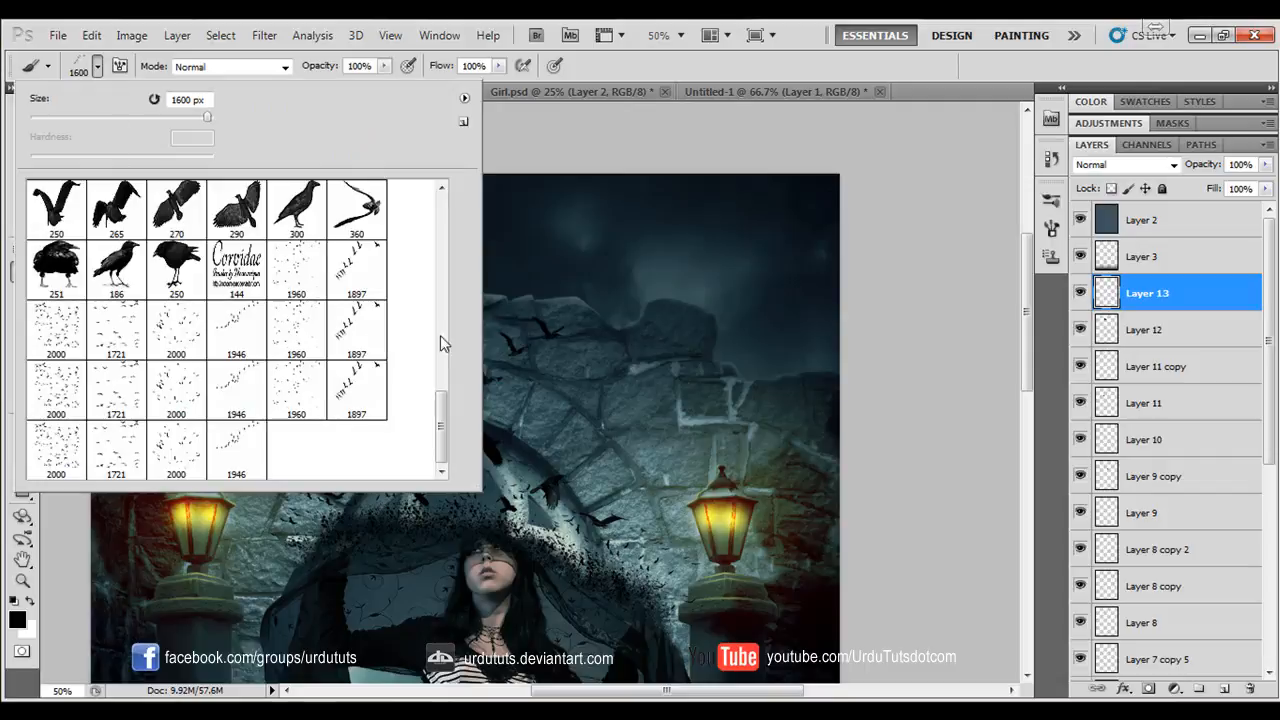
{"action": "left_click_drag", "start_coordinate": [443, 420], "coordinate": [450, 372]}
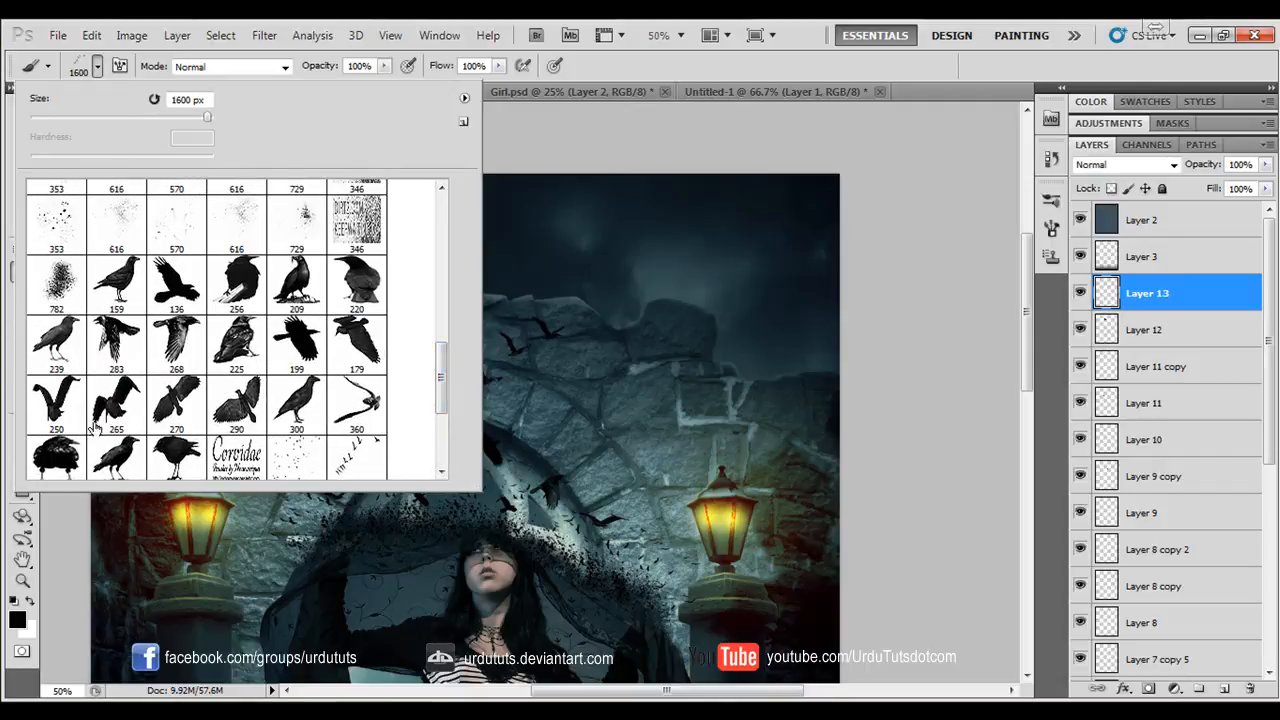
{"action": "left_click", "coordinate": [116, 340]}
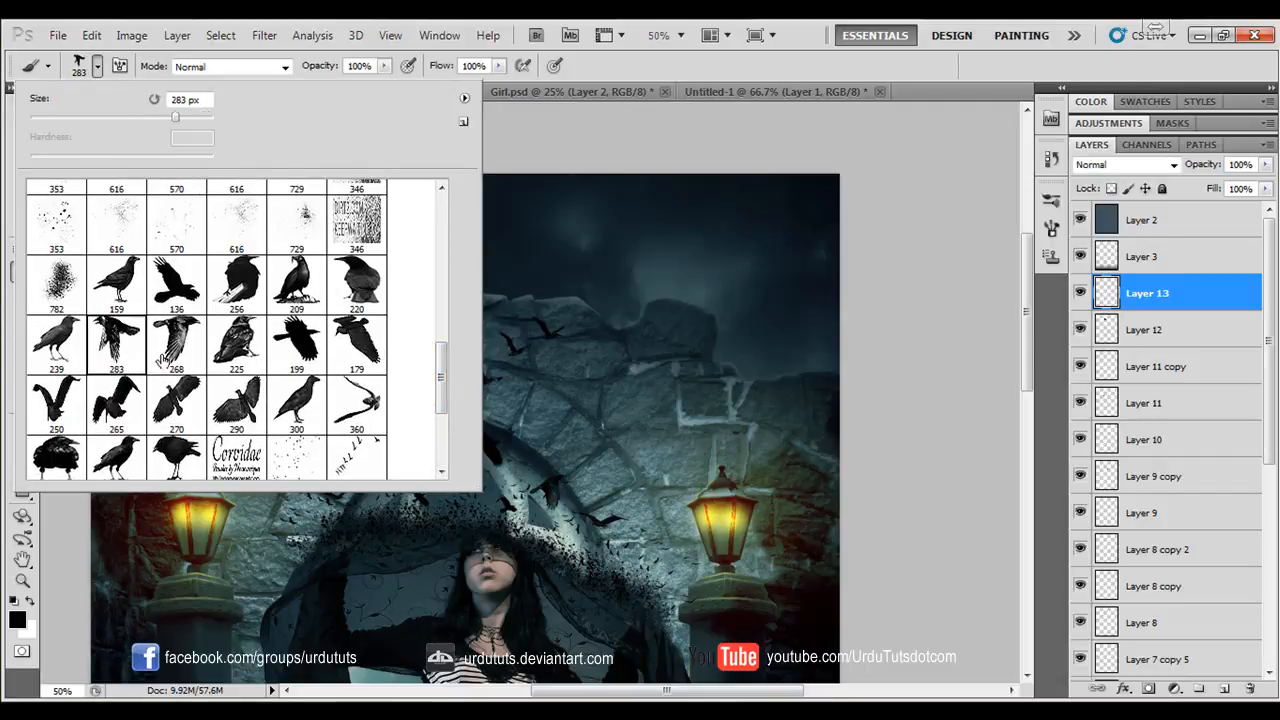
{"action": "left_click", "coordinate": [837, 66]}
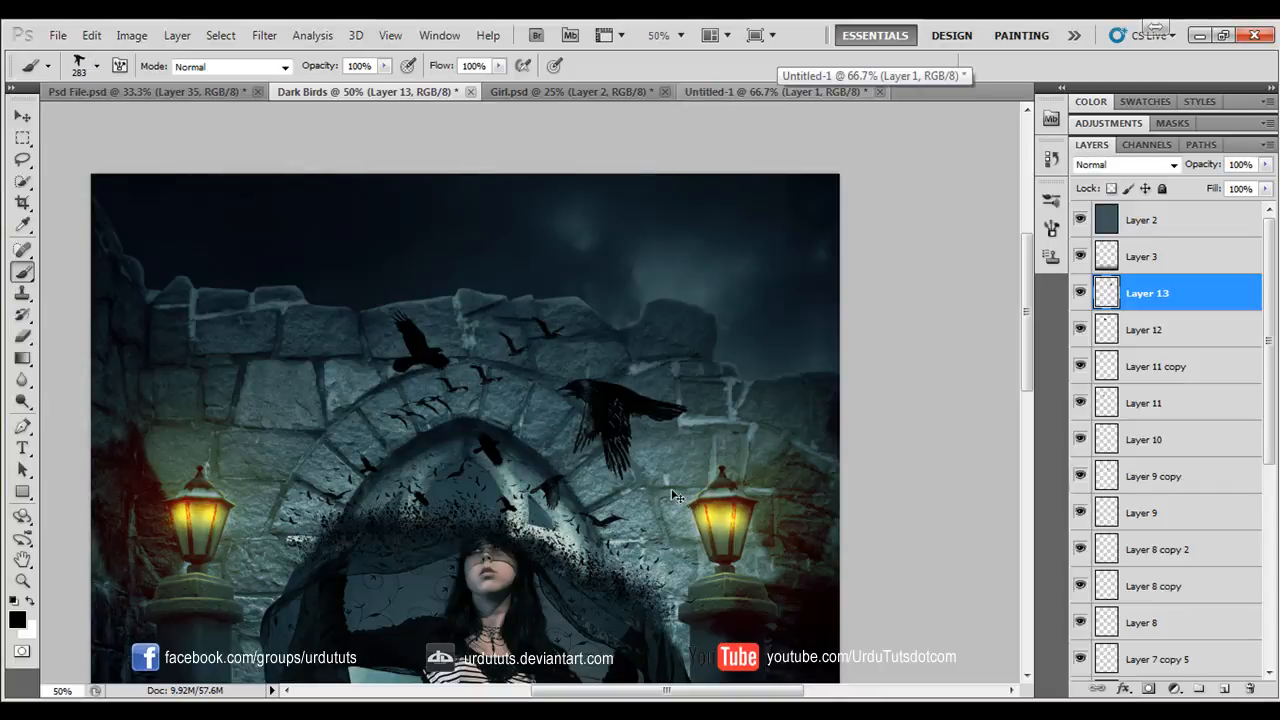
{"action": "left_click", "coordinate": [1228, 690]}
{"action": "left_click", "coordinate": [620, 436]}
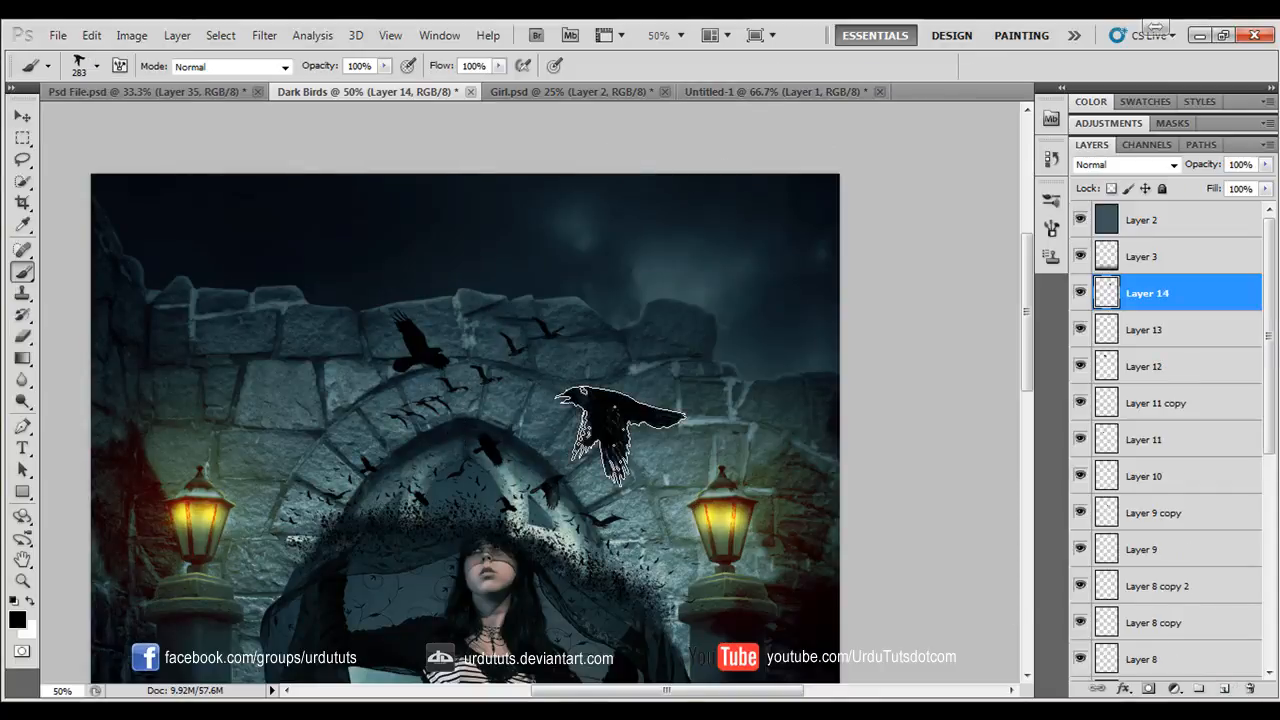
- Flip the new crow horizontally, scale it to about 40% and rotate it about 12° counterclockwise
{"action": "key", "text": "ctrl+t"}
{"action": "right_click", "coordinate": [654, 421]}
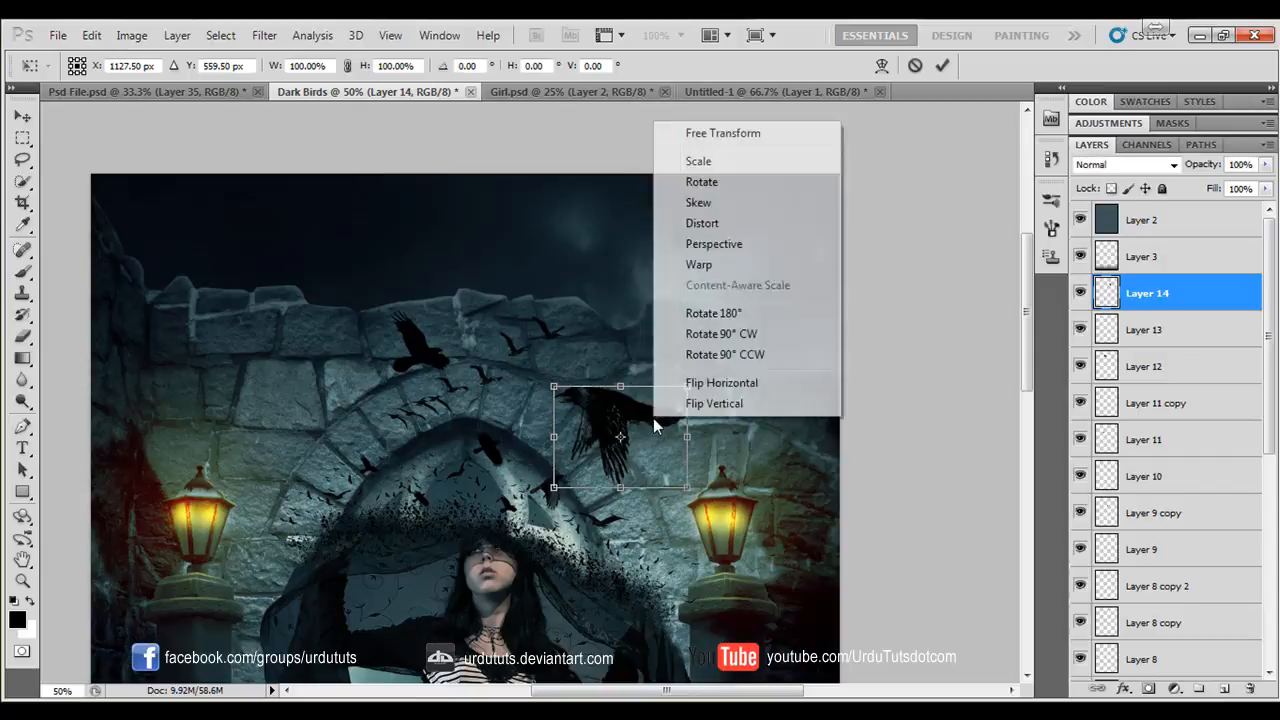
{"action": "left_click", "coordinate": [700, 380]}
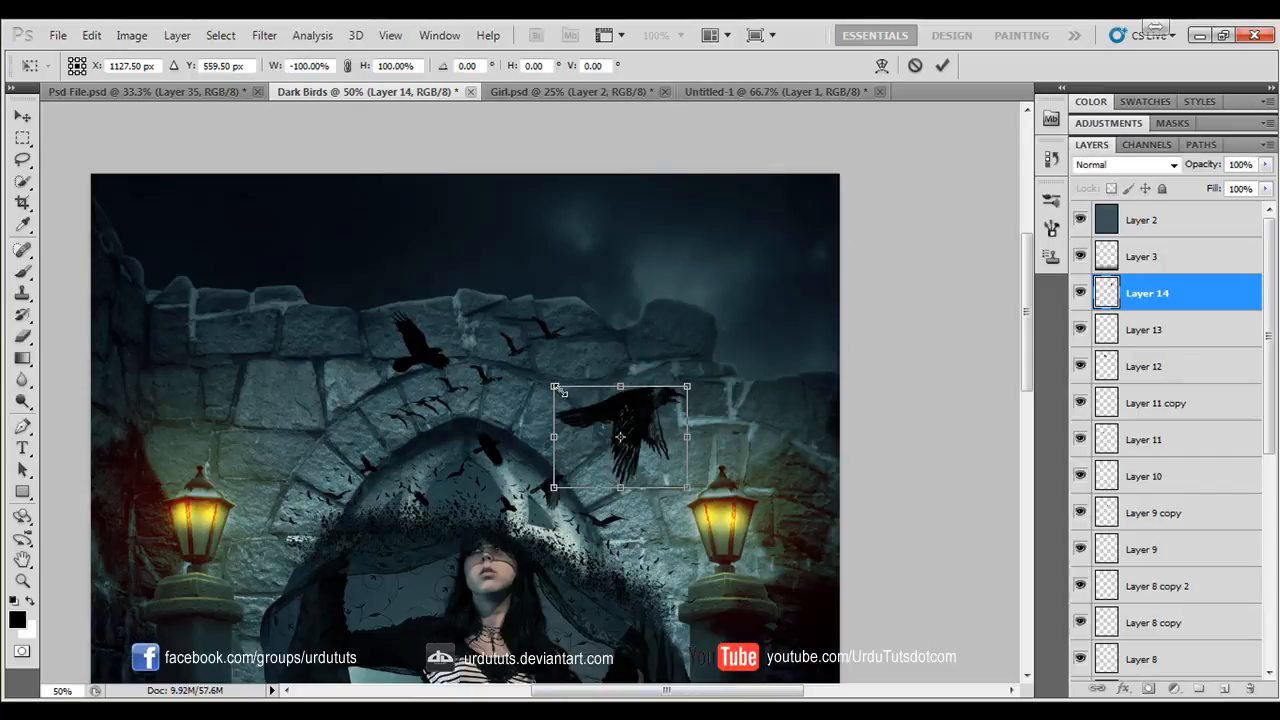
{"action": "left_click_drag", "start_coordinate": [557, 389], "coordinate": [594, 416]}
{"action": "left_click_drag", "start_coordinate": [686, 406], "coordinate": [680, 387]}
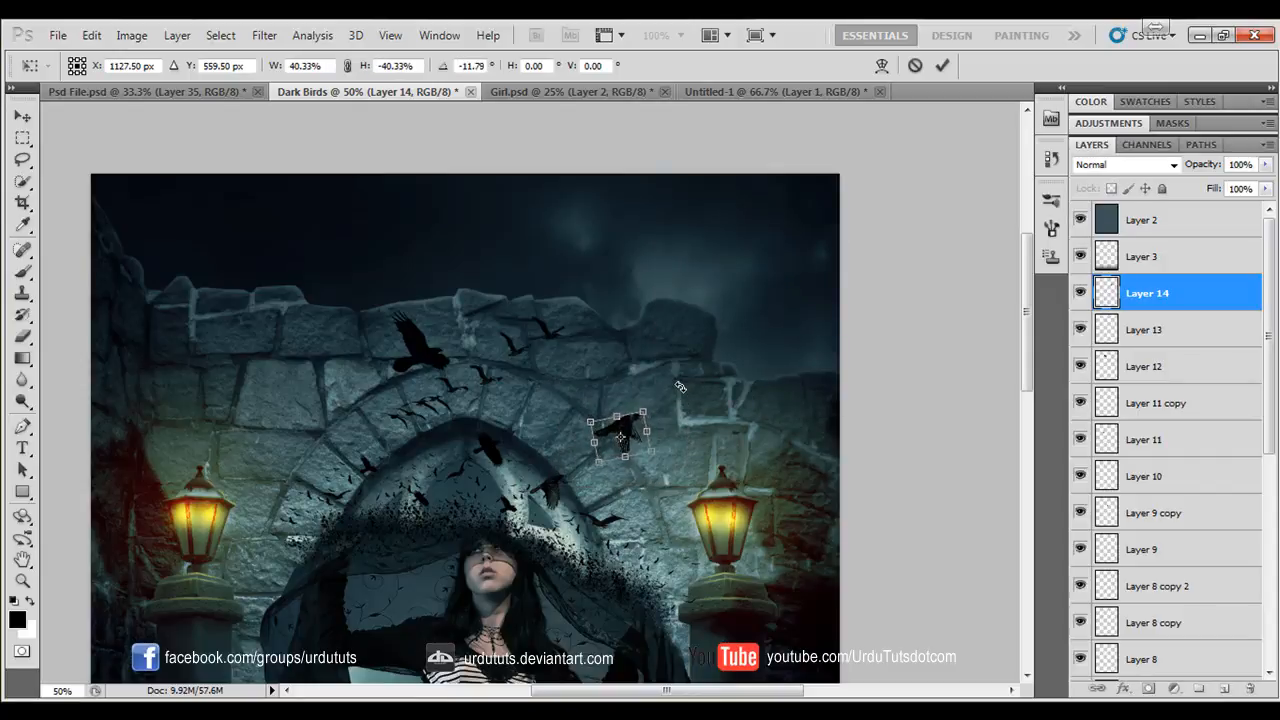
{"action": "key", "text": "Return"}
- Move the small crow down to the veil's right edge near the right lantern and scale it down slightly
{"action": "left_click", "coordinate": [30, 117]}
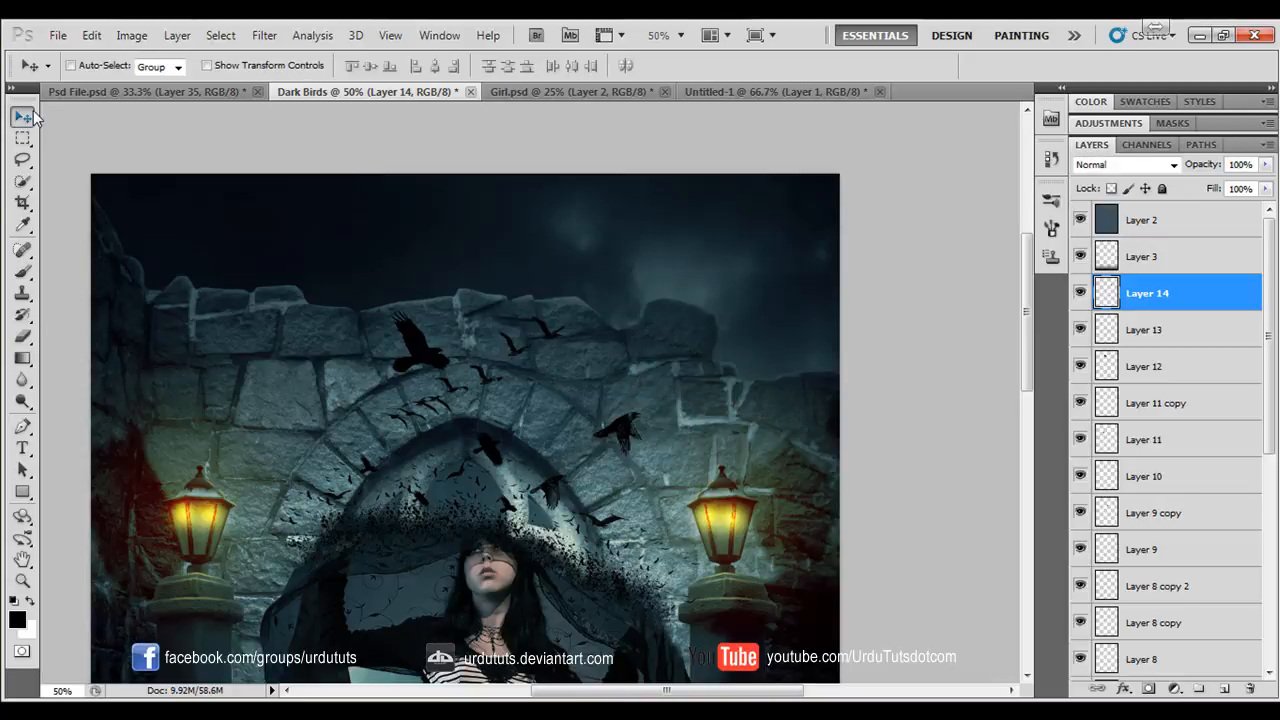
{"action": "left_click_drag", "start_coordinate": [640, 502], "coordinate": [685, 516]}
{"action": "key", "text": "ctrl+t"}
{"action": "key", "text": "Return"}
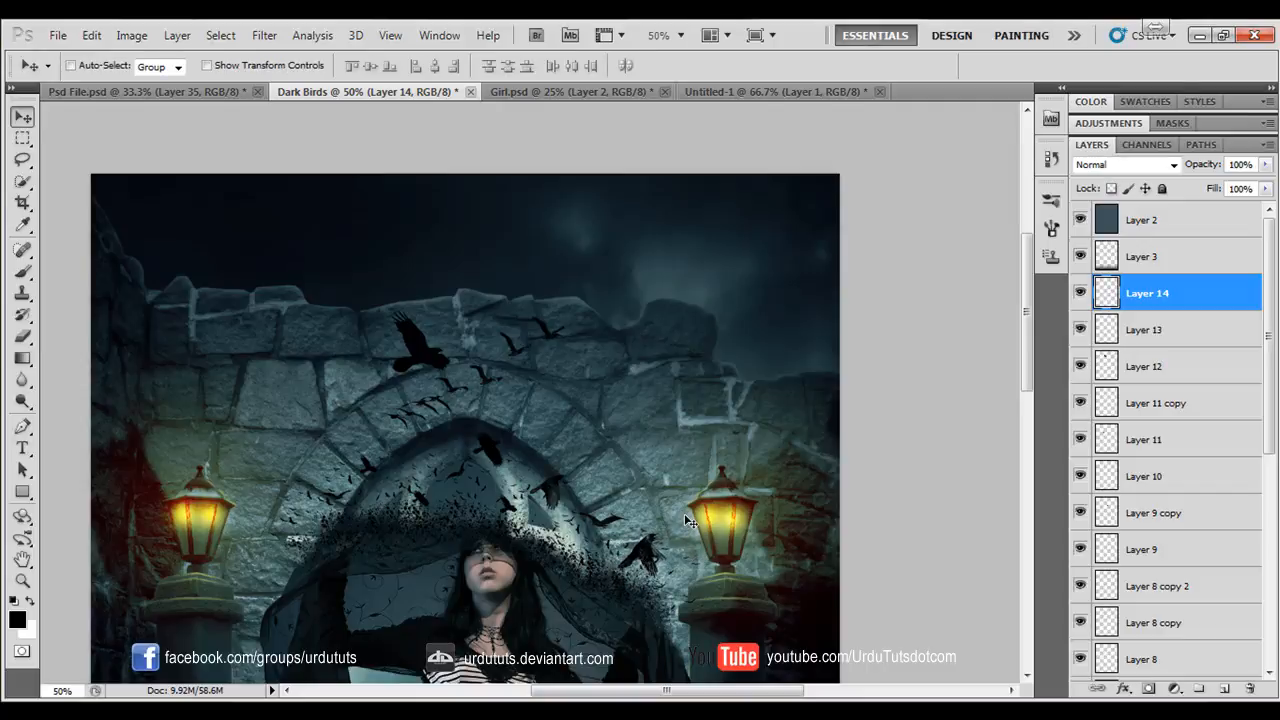
{"action": "key", "text": "ctrl+t"}
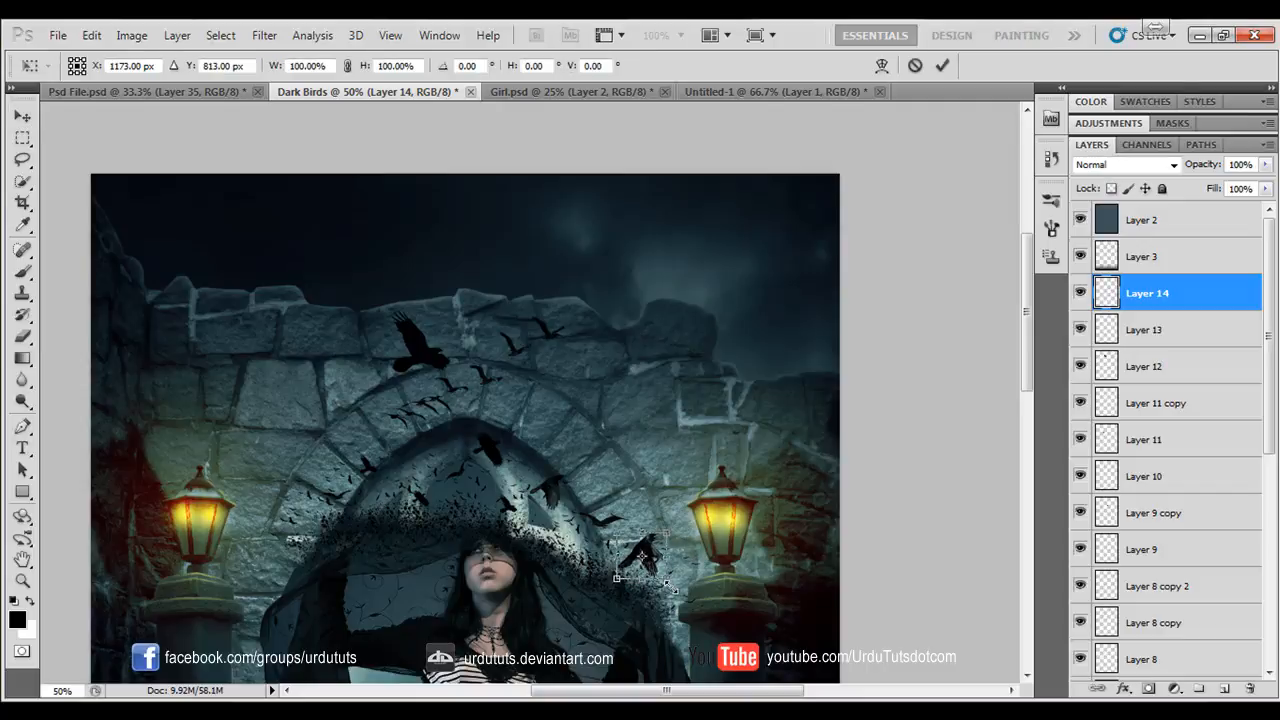
{"action": "left_click_drag", "start_coordinate": [670, 588], "coordinate": [660, 580]}
{"action": "key", "text": "Return"}
{"action": "key", "text": "ctrl+t"}
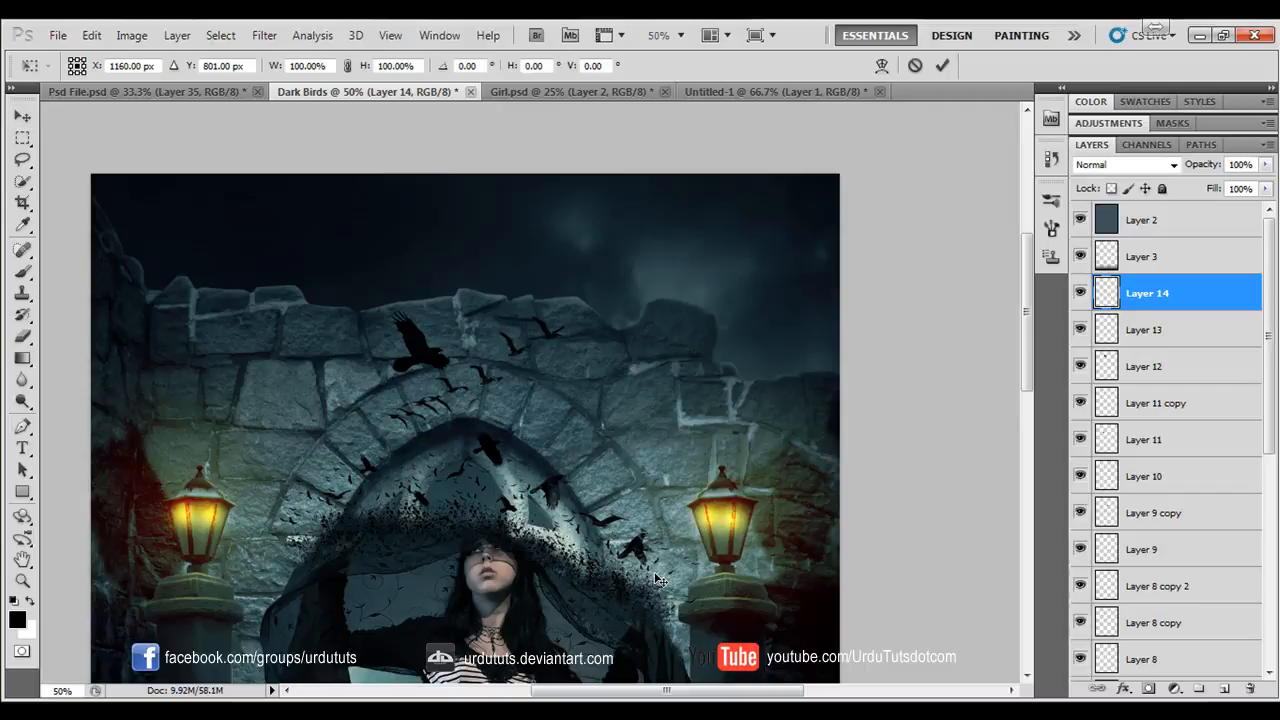
{"action": "key", "text": "Return"}
{"action": "key", "text": "4"}
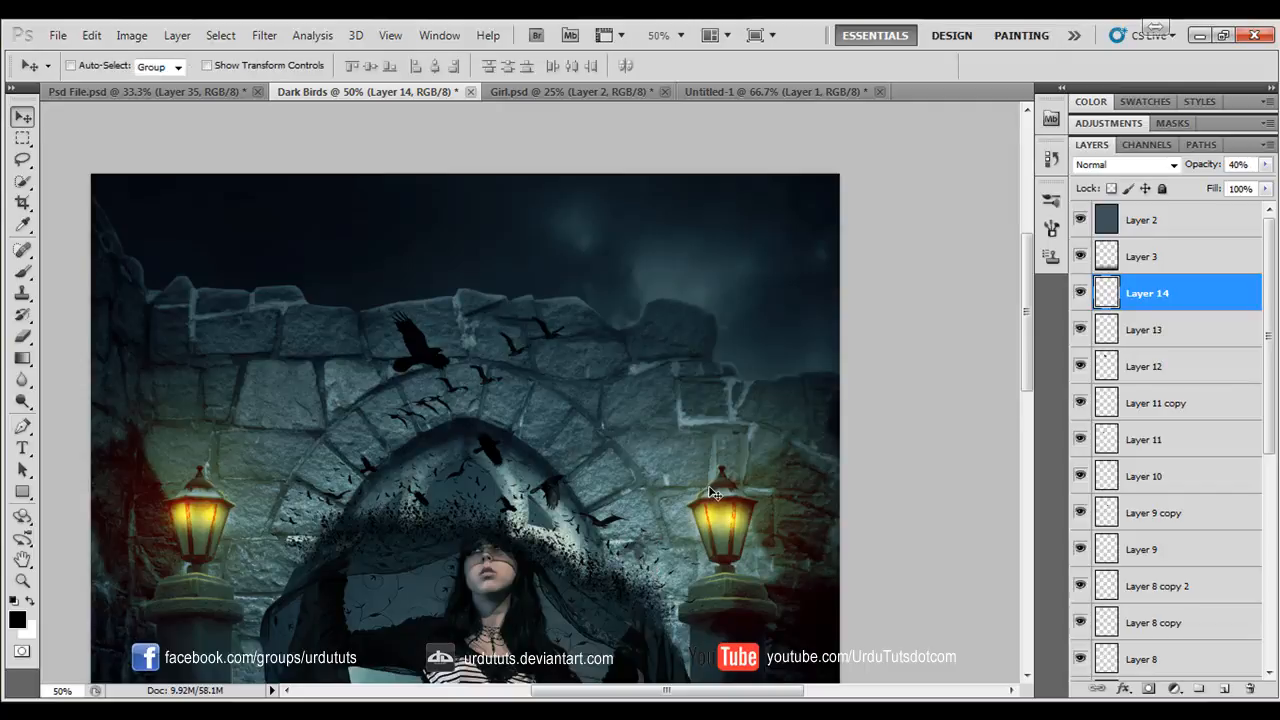
- Stamp the 290 px spread-wing crow brush on a new layer right of the arch and scale the bird down
{"action": "left_click", "coordinate": [23, 272]}
{"action": "left_click", "coordinate": [98, 66]}
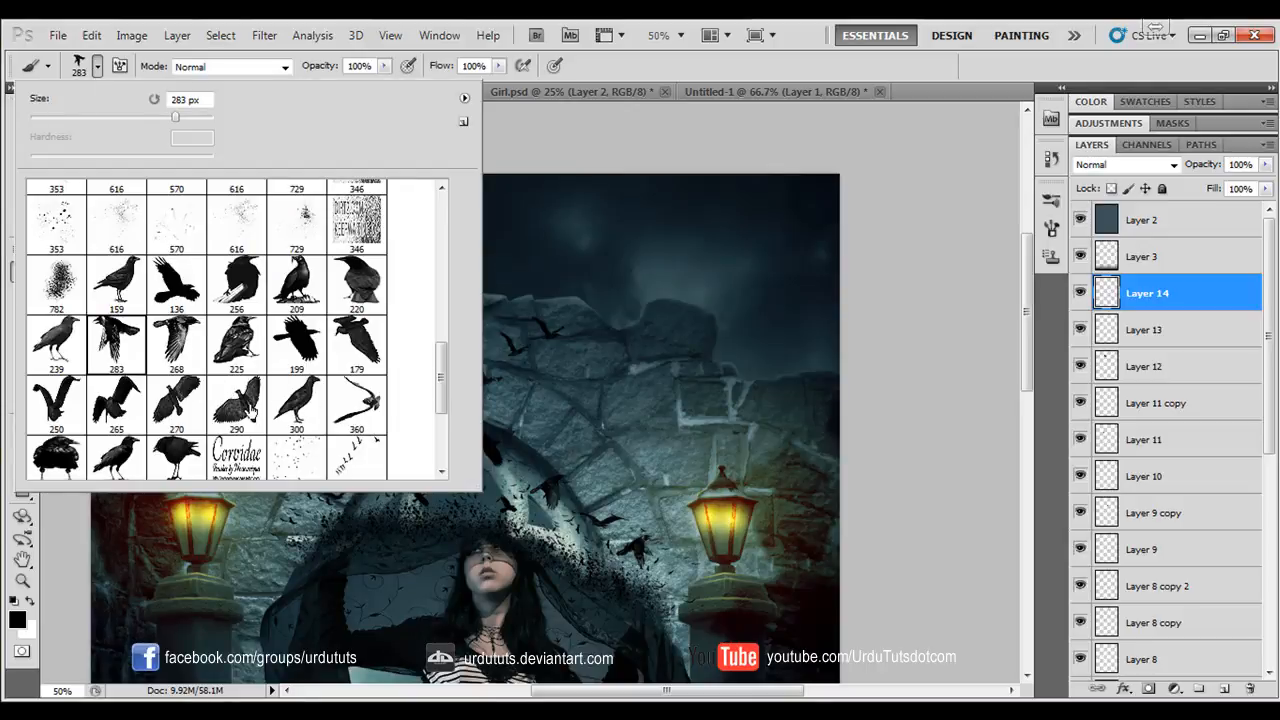
{"action": "left_click", "coordinate": [253, 410]}
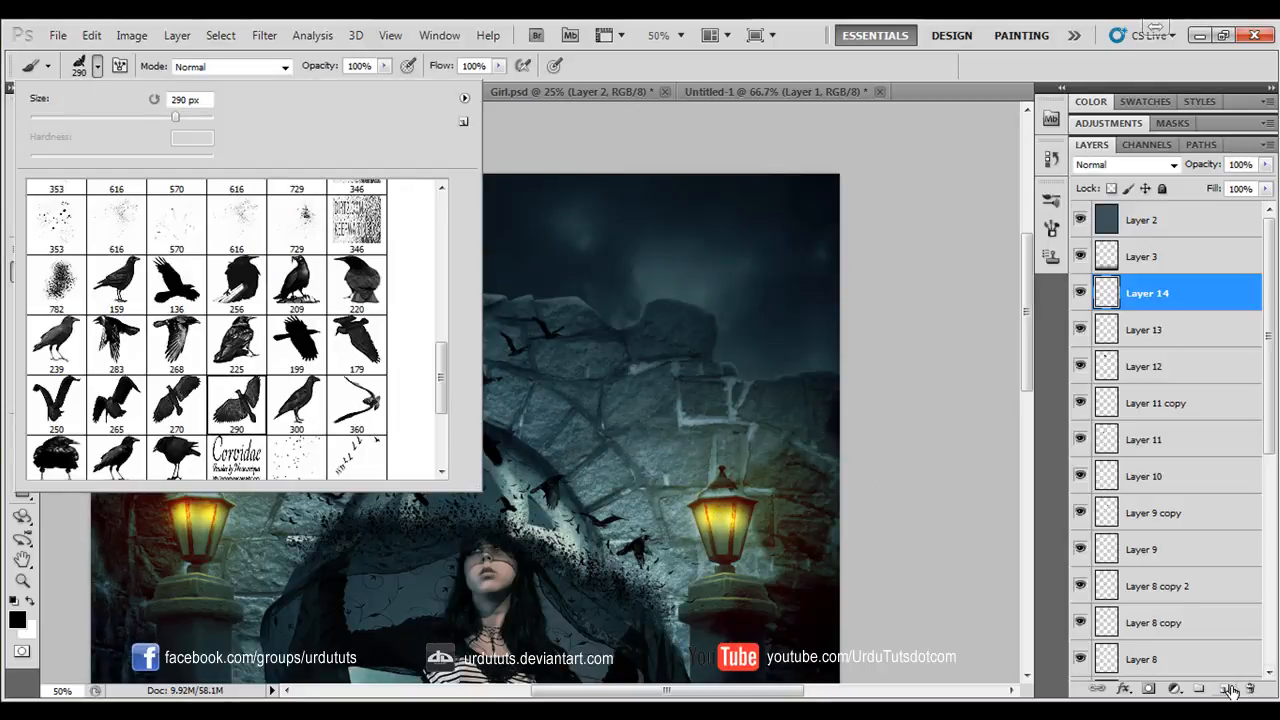
{"action": "left_click", "coordinate": [1226, 689]}
{"action": "left_click", "coordinate": [660, 440]}
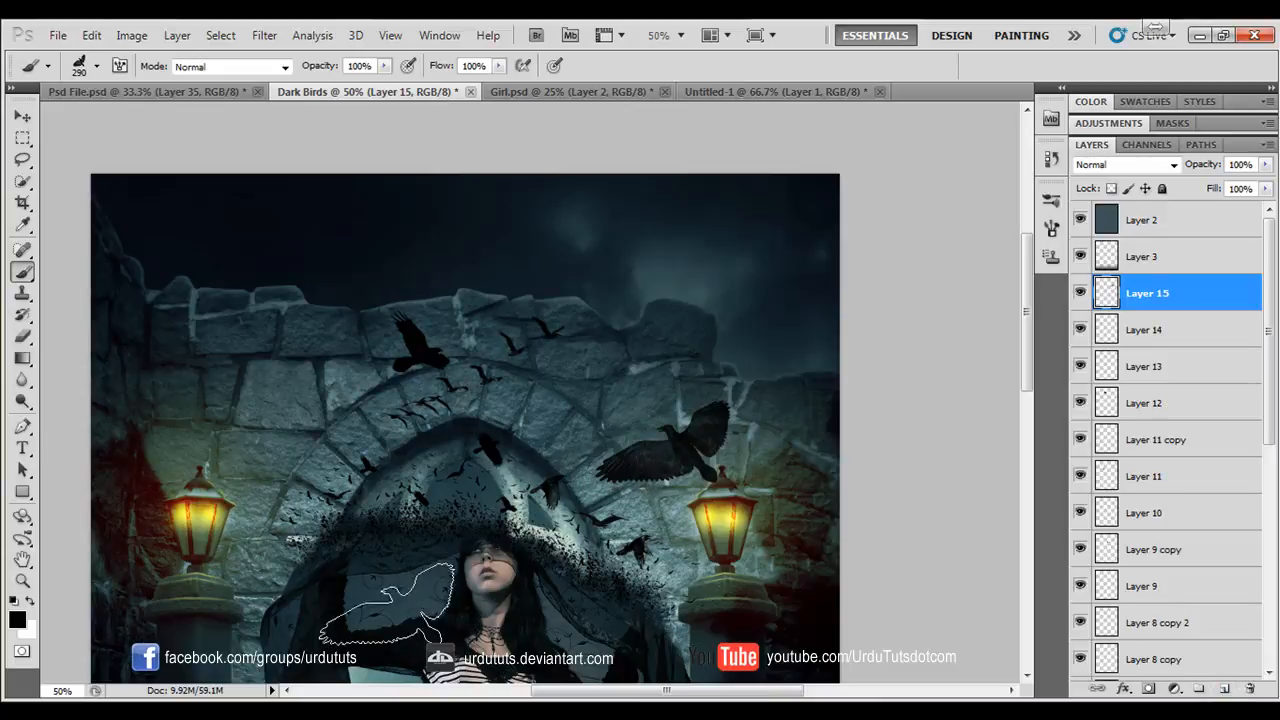
{"action": "key", "text": "ctrl+t"}
{"action": "left_click_drag", "start_coordinate": [737, 402], "coordinate": [675, 436]}
{"action": "key", "text": "Return"}
{"action": "key", "text": "b"}
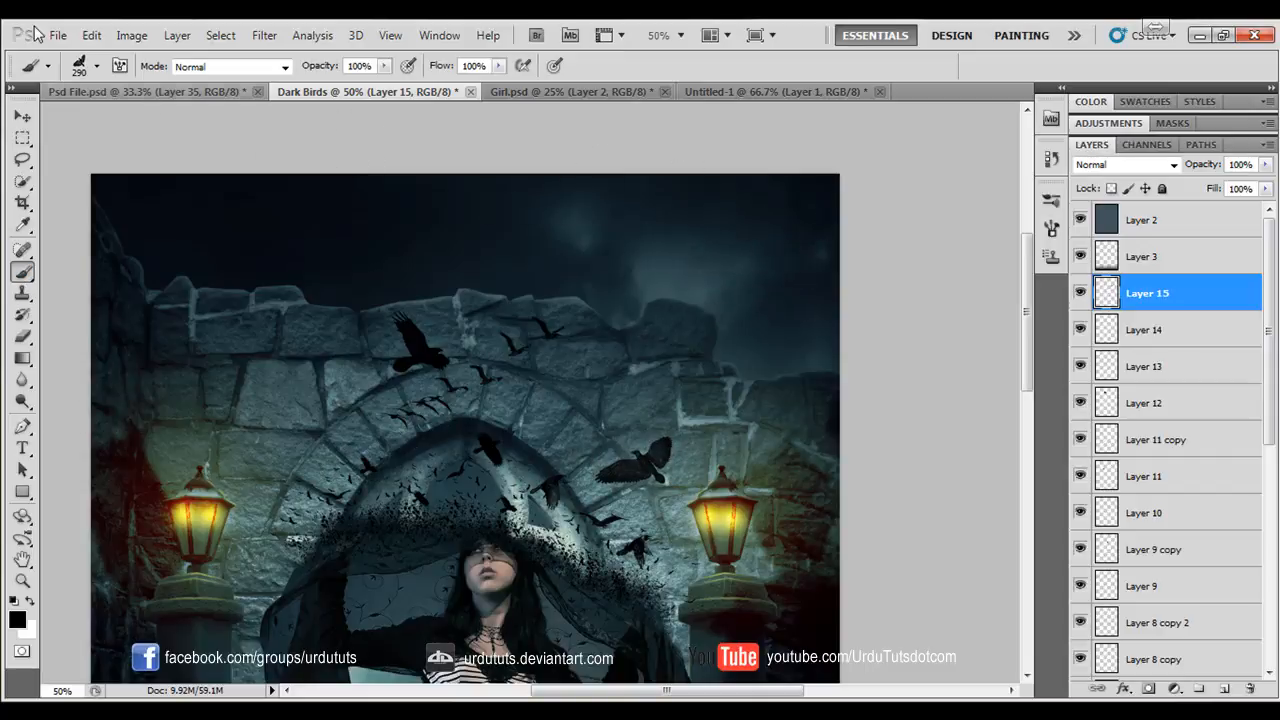
- Examine the finished Psd File.psd composition for reference, and switch to the Untitled-1 document with the Elliptical Marquee tool ready
{"action": "left_click", "coordinate": [130, 91]}
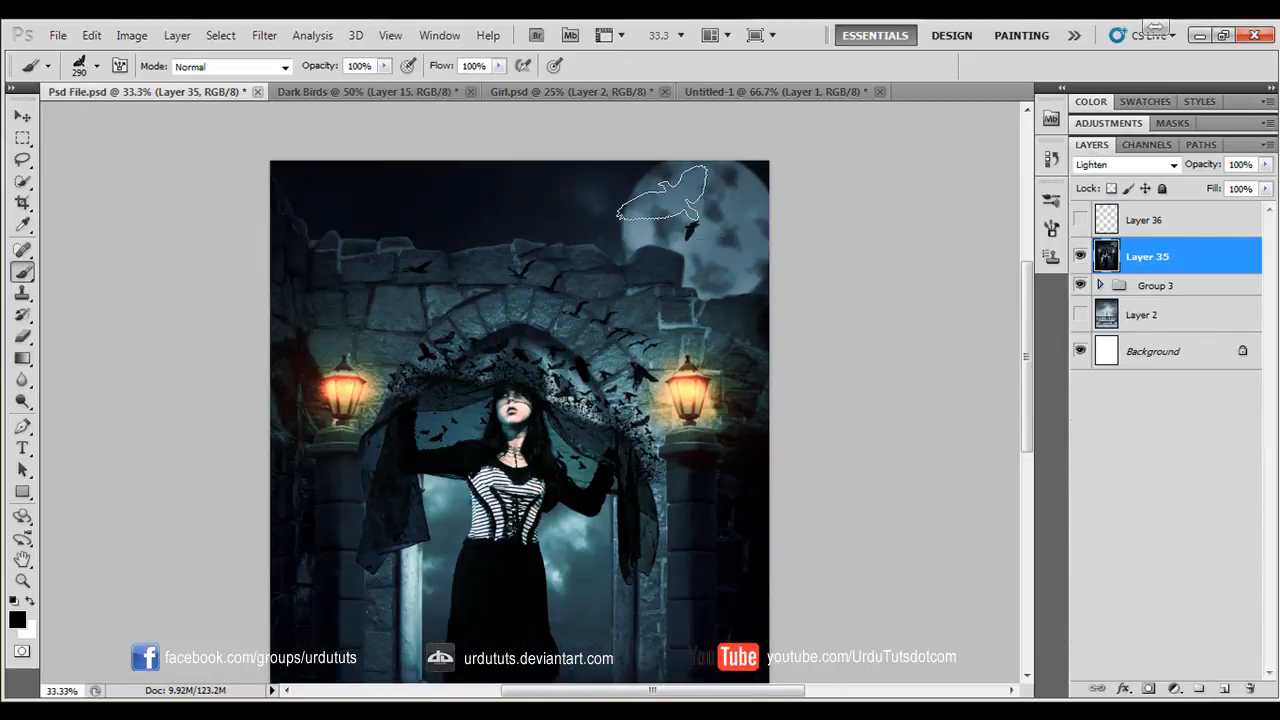
{"action": "left_click", "coordinate": [326, 89]}
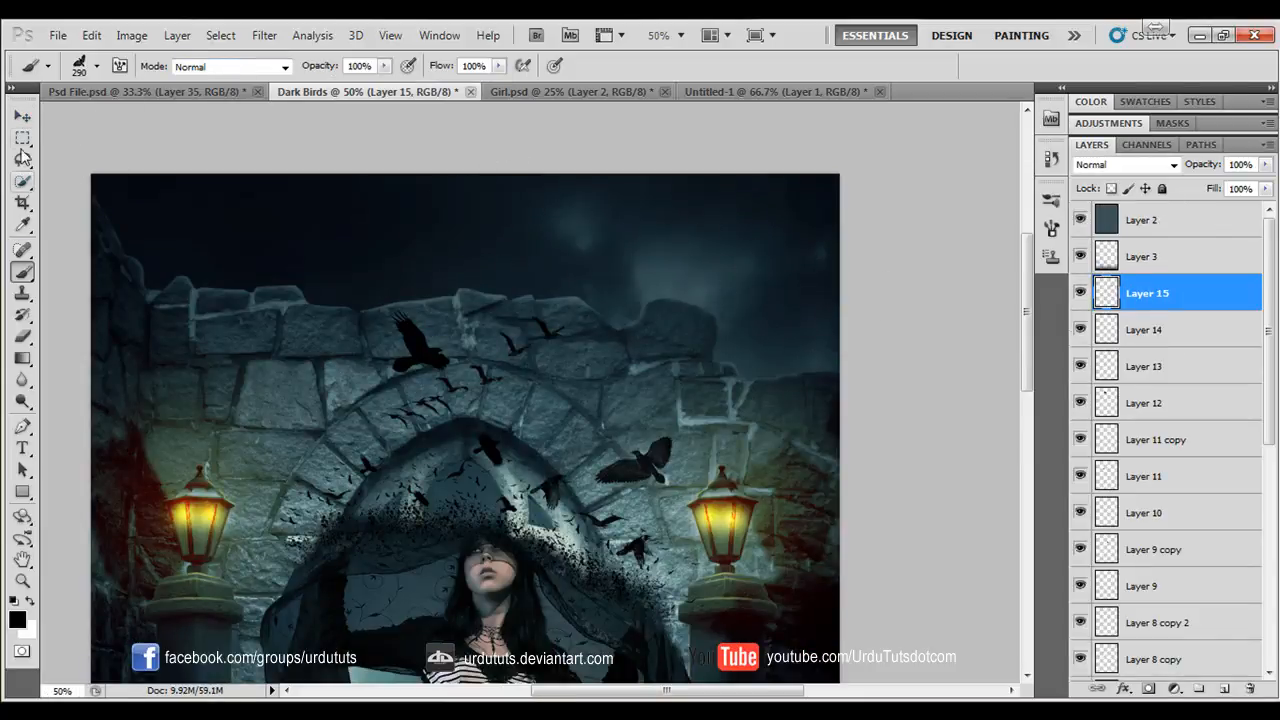
{"action": "left_click", "coordinate": [23, 137]}
{"action": "left_click", "coordinate": [80, 155]}
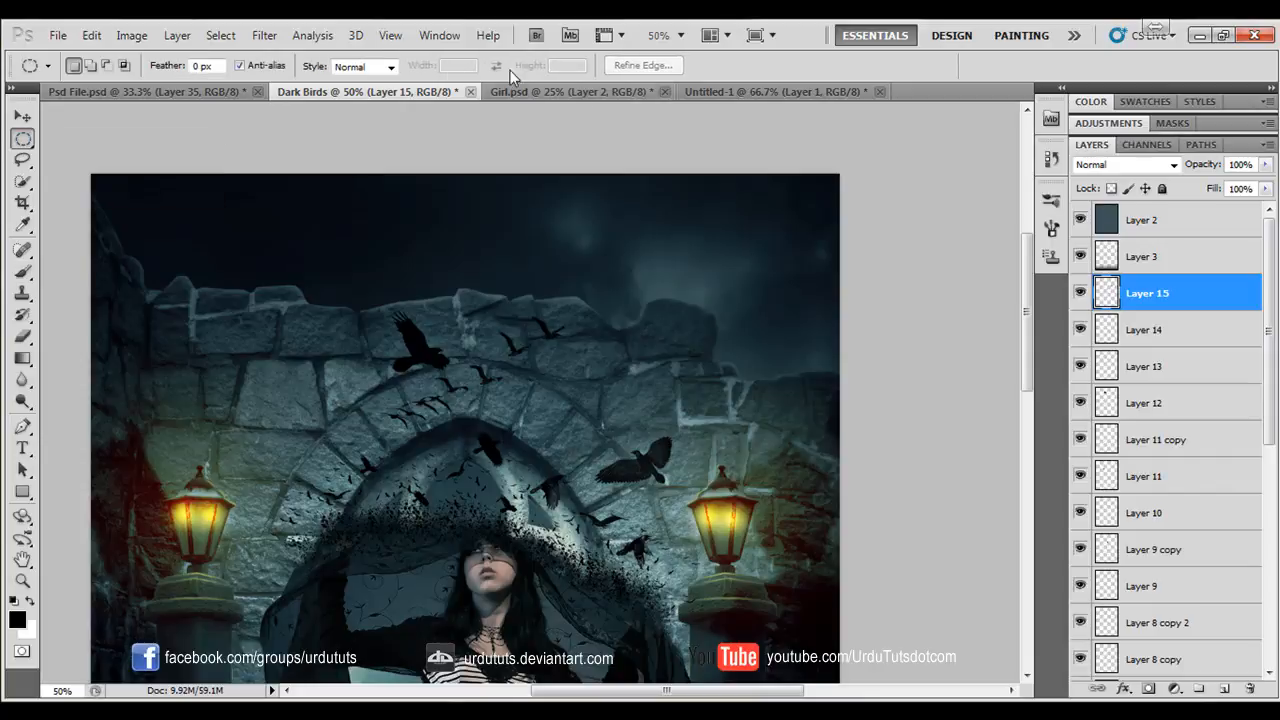
{"action": "left_click", "coordinate": [770, 91]}
{"action": "left_click", "coordinate": [538, 290]}
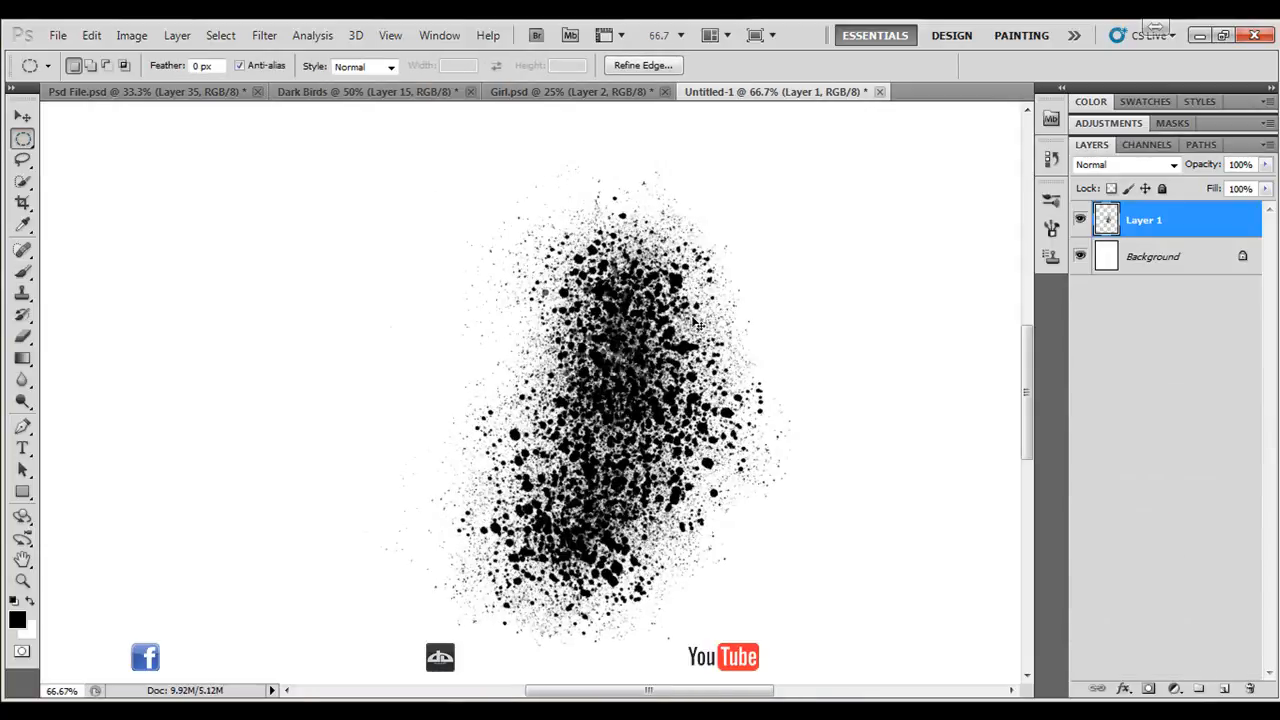
- Hide the splatter on Layer 1 and fill the Background layer with black using the Paint Bucket tool
{"action": "left_click", "coordinate": [1079, 221]}
{"action": "left_click", "coordinate": [1150, 257]}
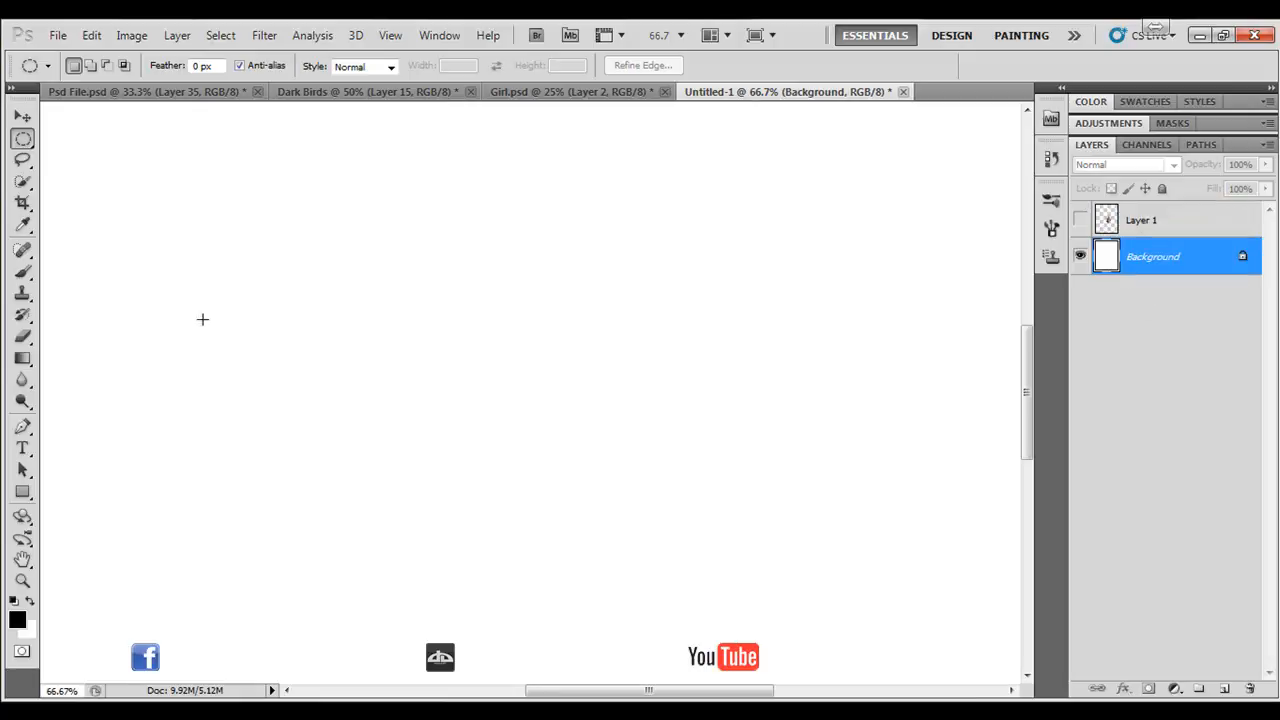
{"action": "right_click", "coordinate": [23, 338]}
{"action": "left_click", "coordinate": [100, 374]}
{"action": "left_click", "coordinate": [376, 313]}
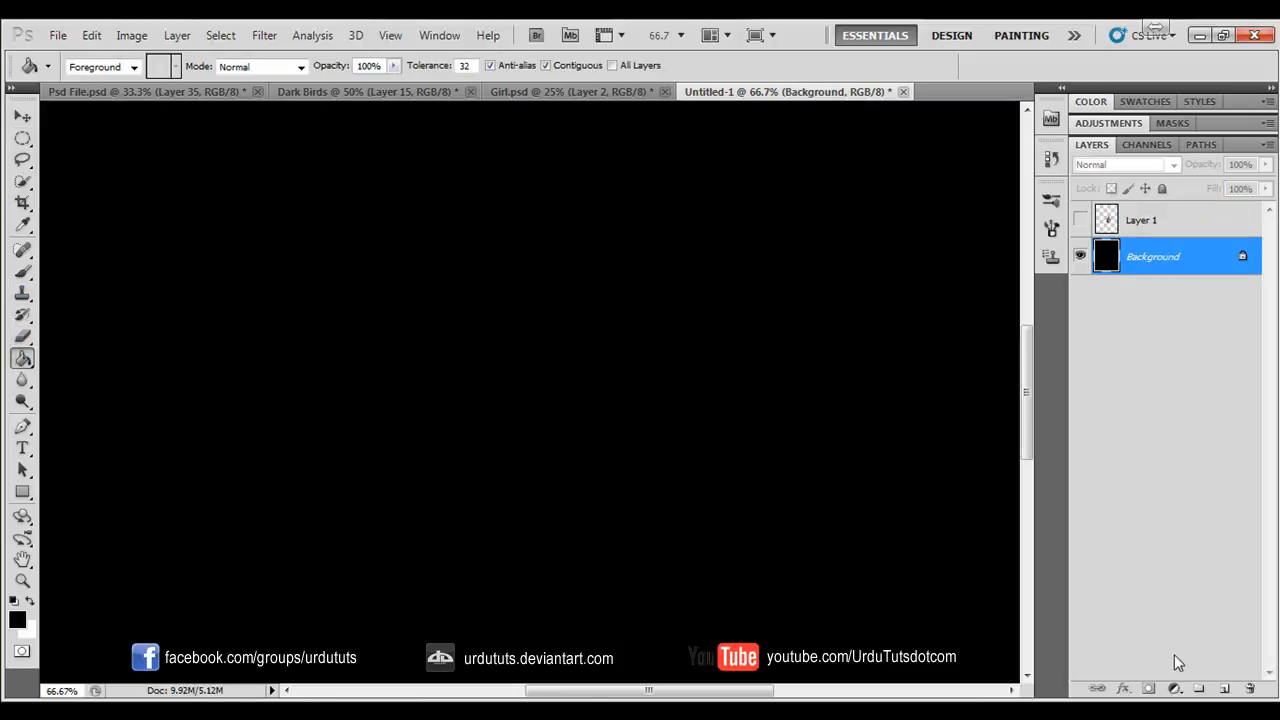
- Add two new layers above the Background and draw a large circular selection in the middle of the canvas
{"action": "left_click", "coordinate": [25, 143]}
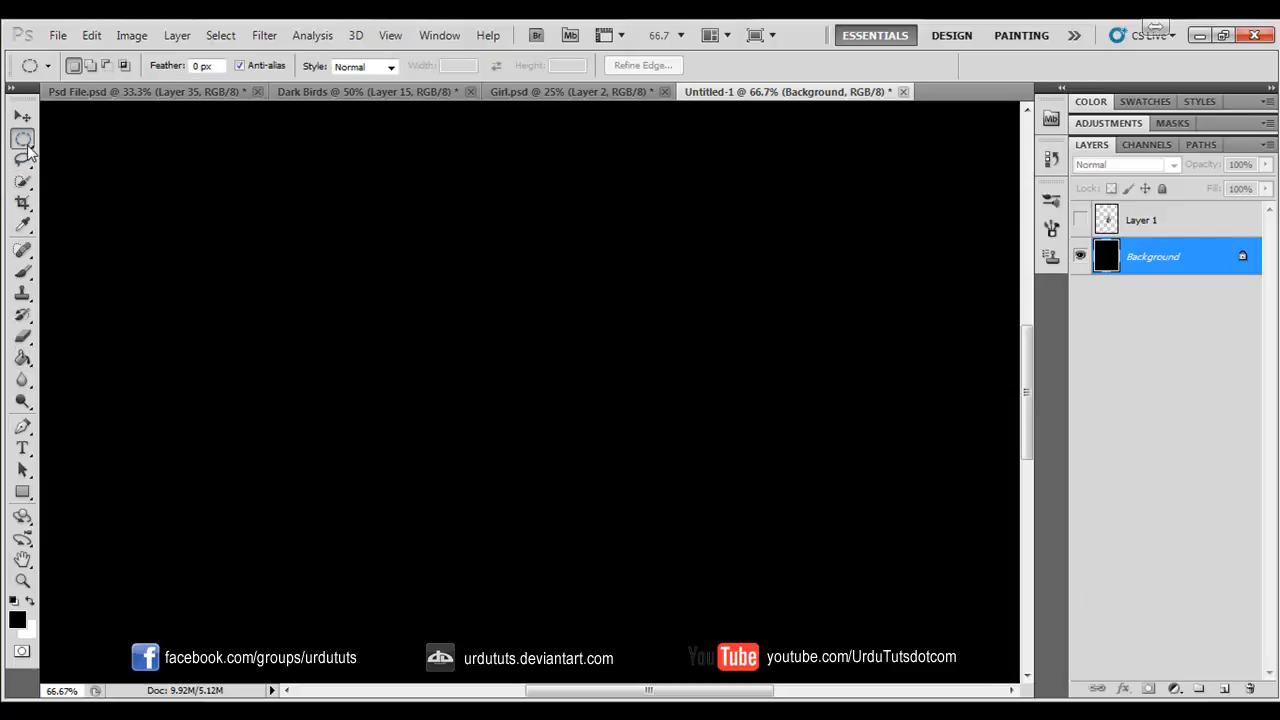
{"action": "left_click", "coordinate": [1222, 689]}
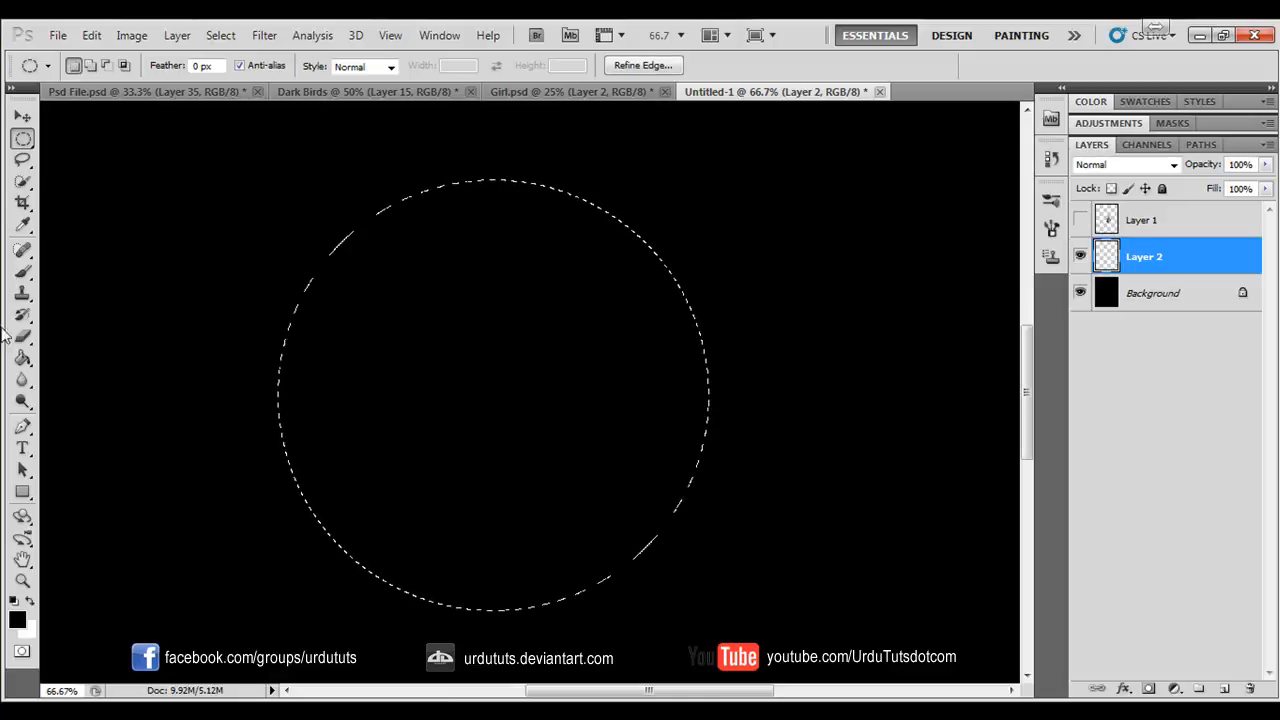
{"action": "left_click", "coordinate": [23, 358]}
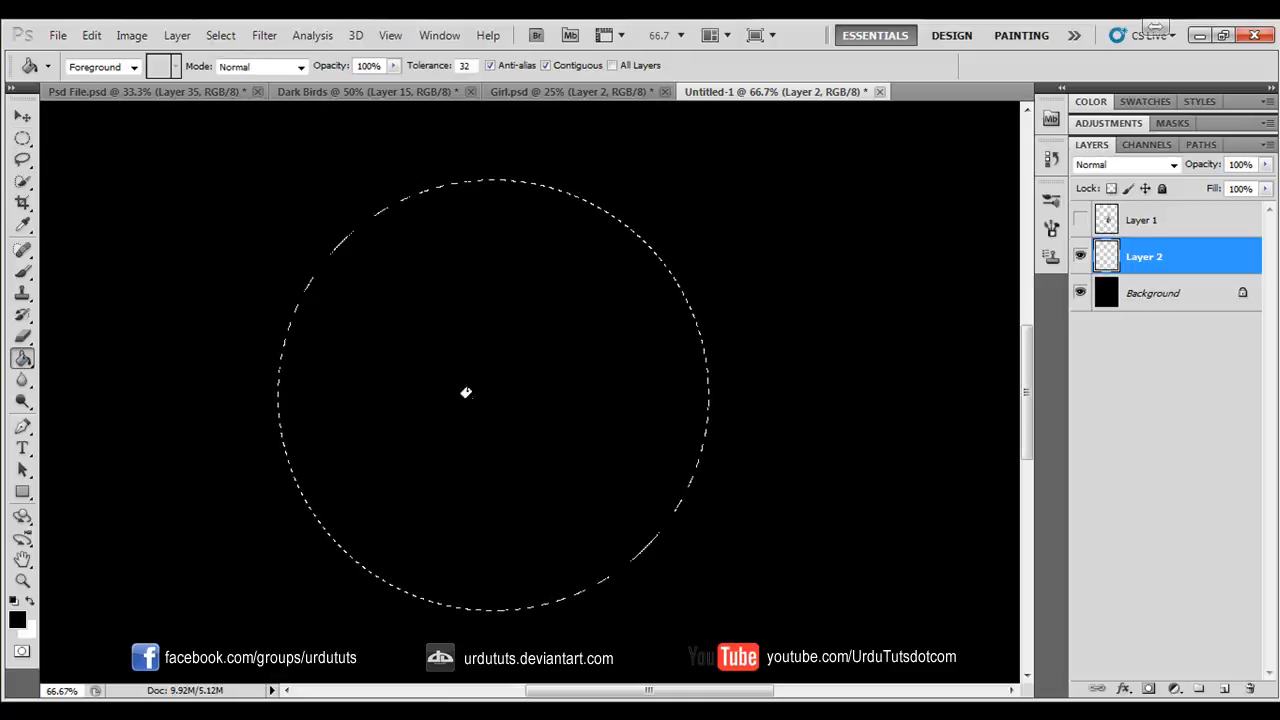
{"action": "left_click", "coordinate": [1222, 689]}
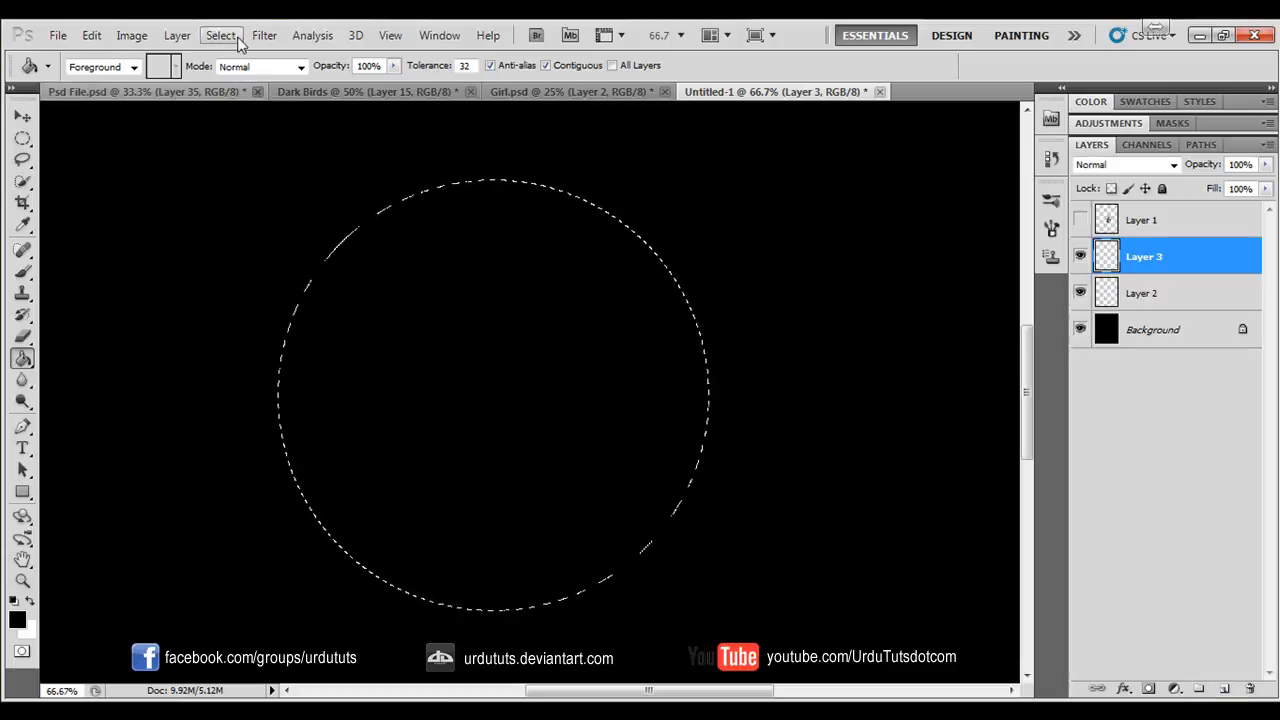
- Render Clouds inside the circular selection on Layer 3 and deselect it
{"action": "left_click", "coordinate": [264, 35]}
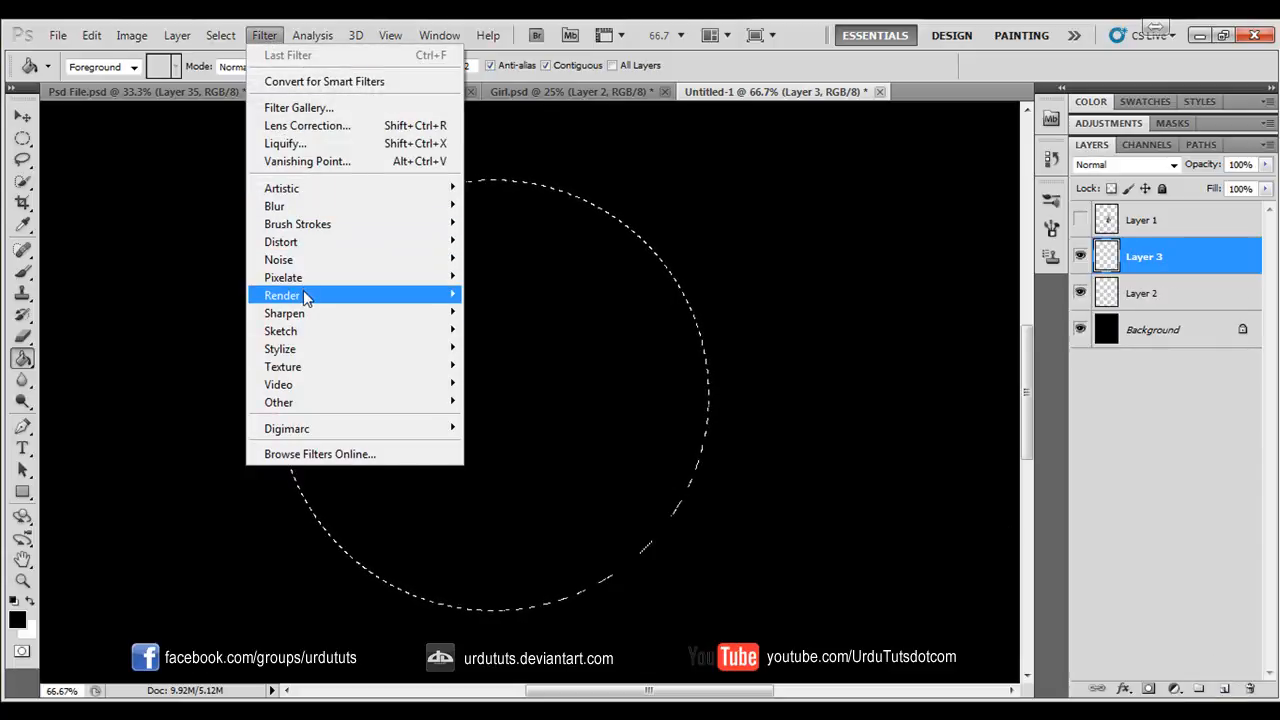
{"action": "mouse_move", "coordinate": [305, 295]}
{"action": "left_click", "coordinate": [527, 302]}
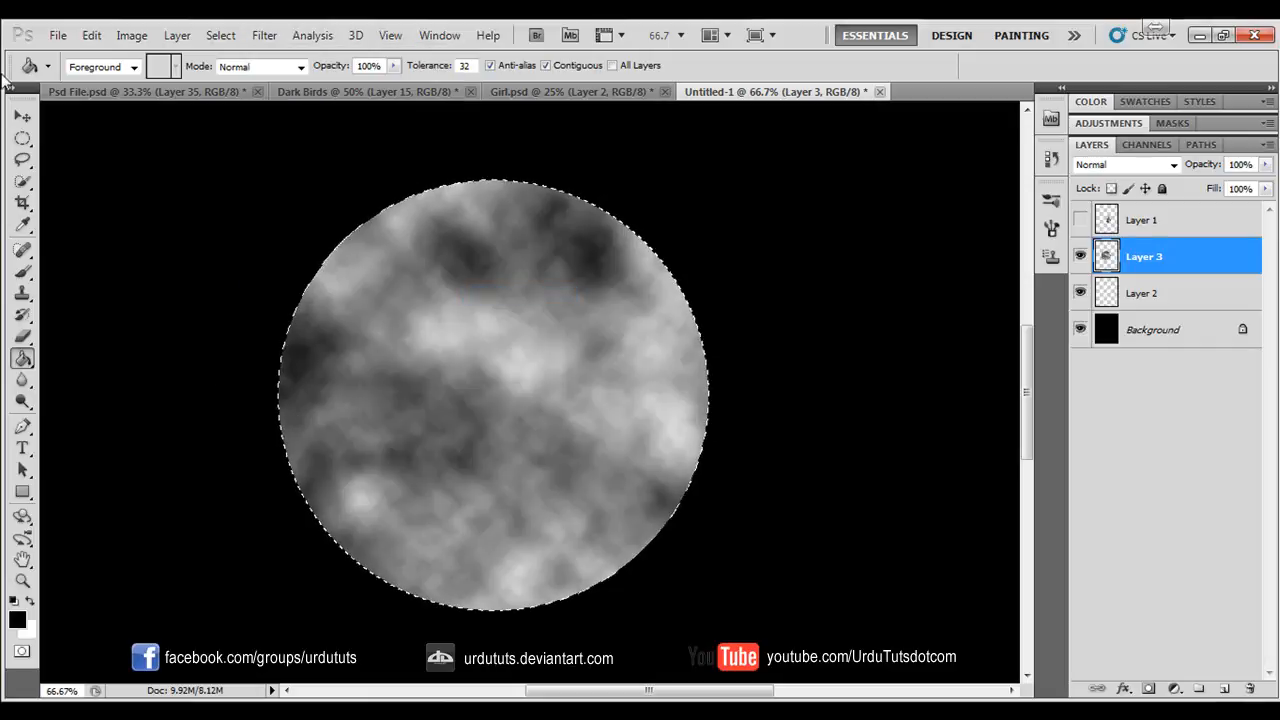
{"action": "key", "text": "v"}
{"action": "key", "text": "ctrl+d"}
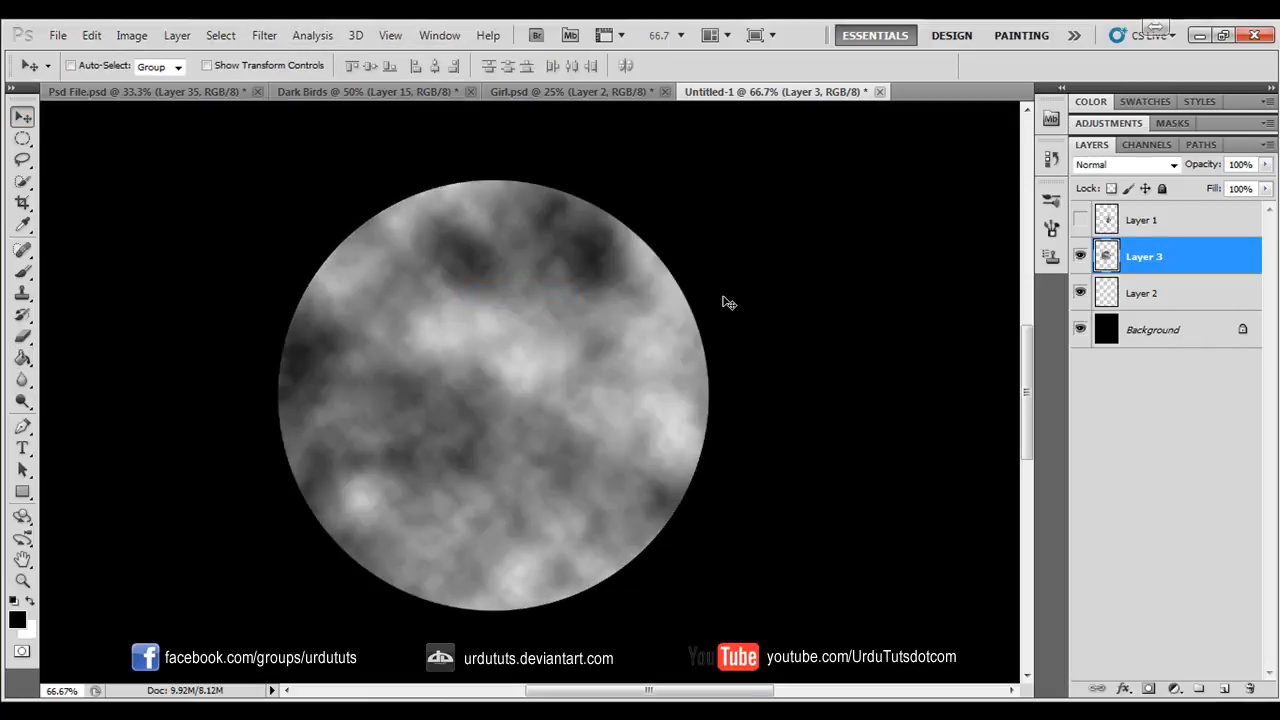
- Bring the cloud-textured moon into Dark Birds, scale it to 64.84% and place it in the sky's upper right corner
{"action": "left_click_drag", "start_coordinate": [573, 431], "coordinate": [678, 377]}
{"action": "key", "text": "ctrl+t"}
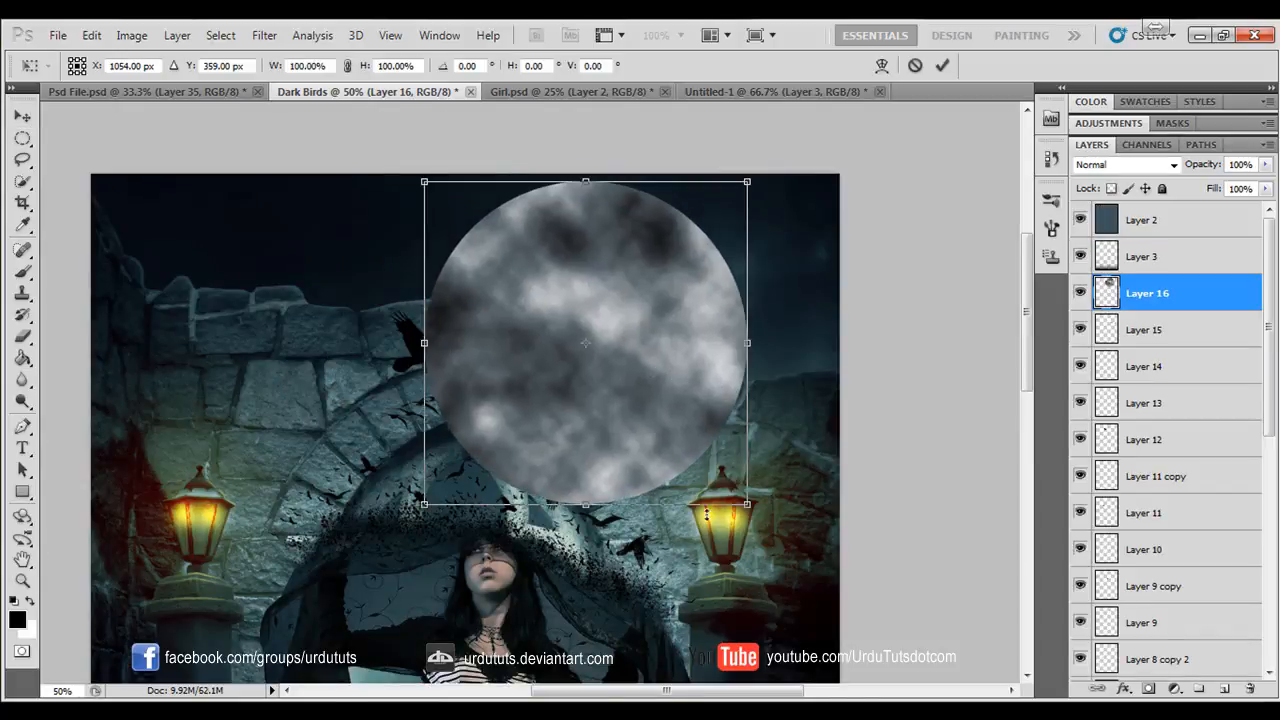
{"action": "left_click_drag", "start_coordinate": [752, 510], "coordinate": [638, 395]}
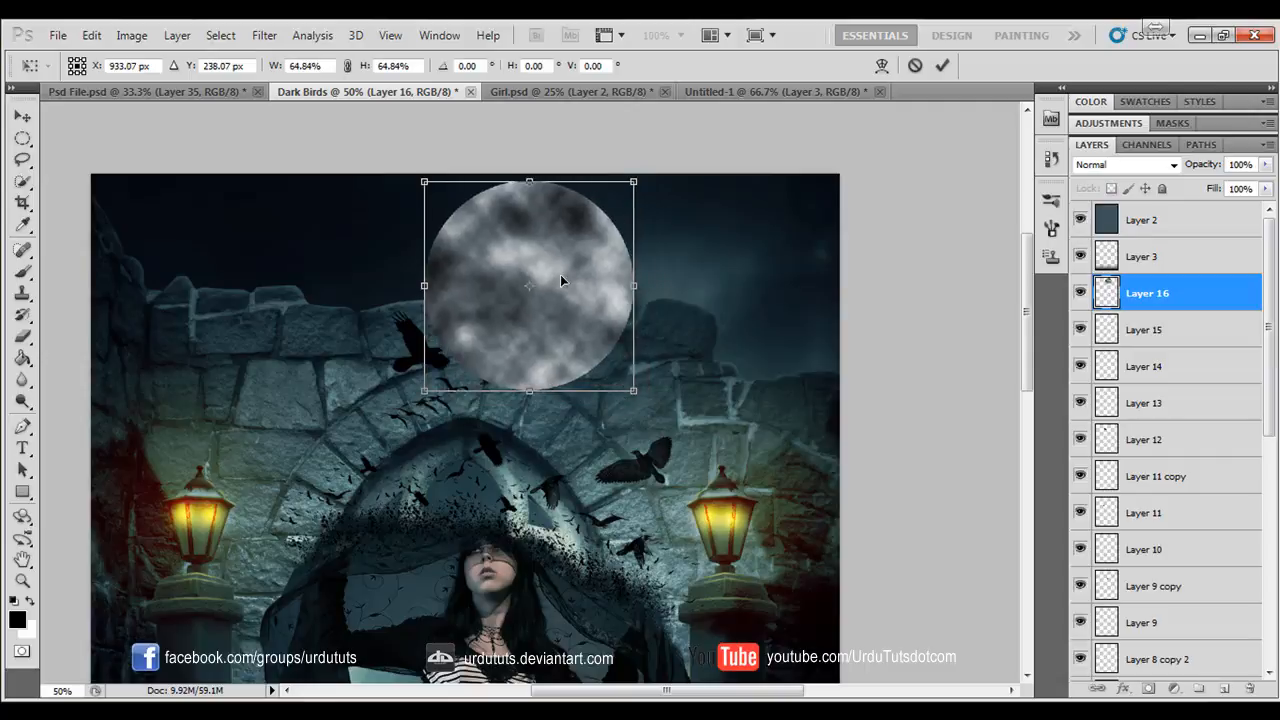
{"action": "left_click_drag", "start_coordinate": [573, 276], "coordinate": [769, 277]}
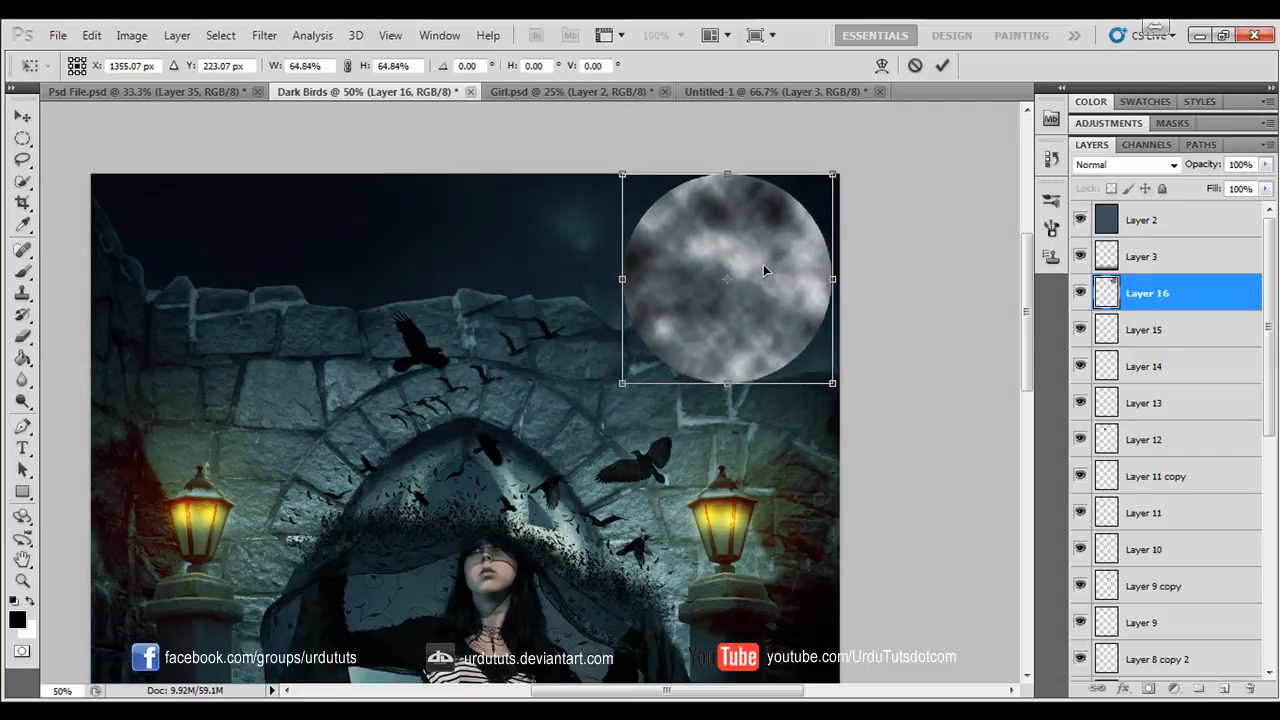
{"action": "key", "text": "Return"}
- Soften the cloud-textured moon on Layer 16 with a Gaussian Blur of 4.2 pixels radius
{"action": "left_click", "coordinate": [256, 40]}
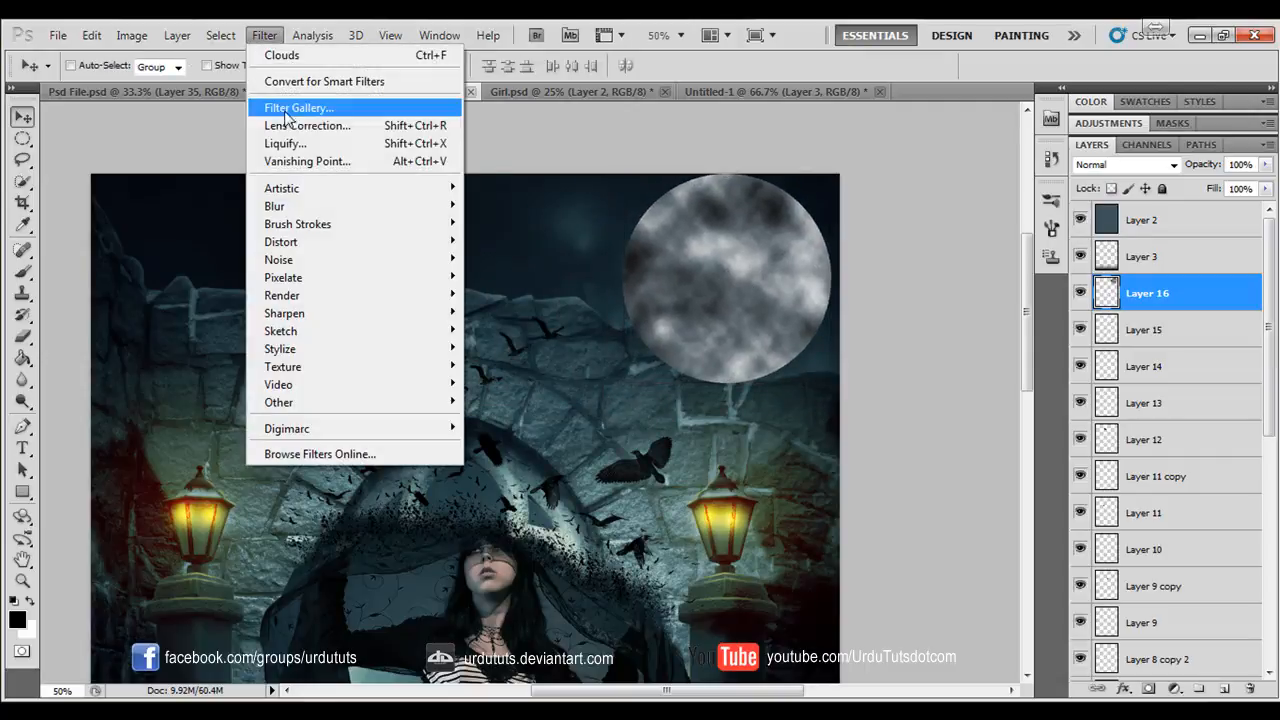
{"action": "mouse_move", "coordinate": [294, 209]}
{"action": "left_click", "coordinate": [518, 274]}
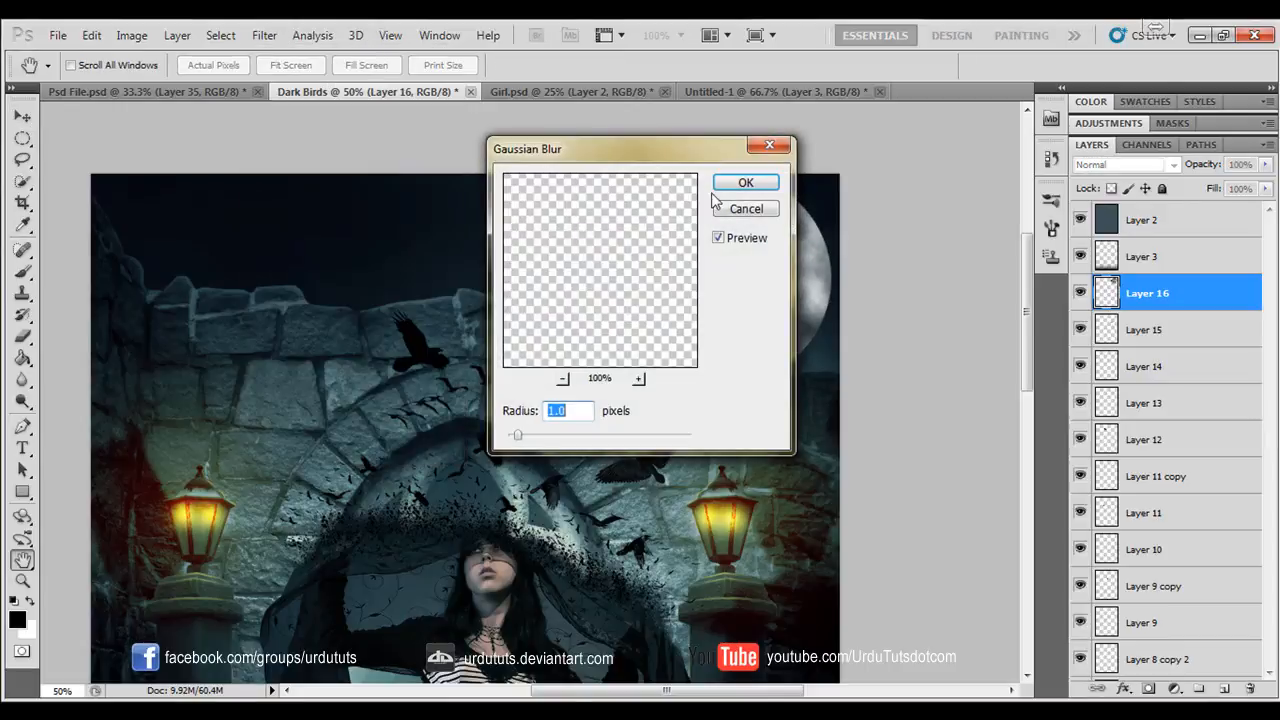
{"action": "left_click_drag", "start_coordinate": [693, 168], "coordinate": [383, 173]}
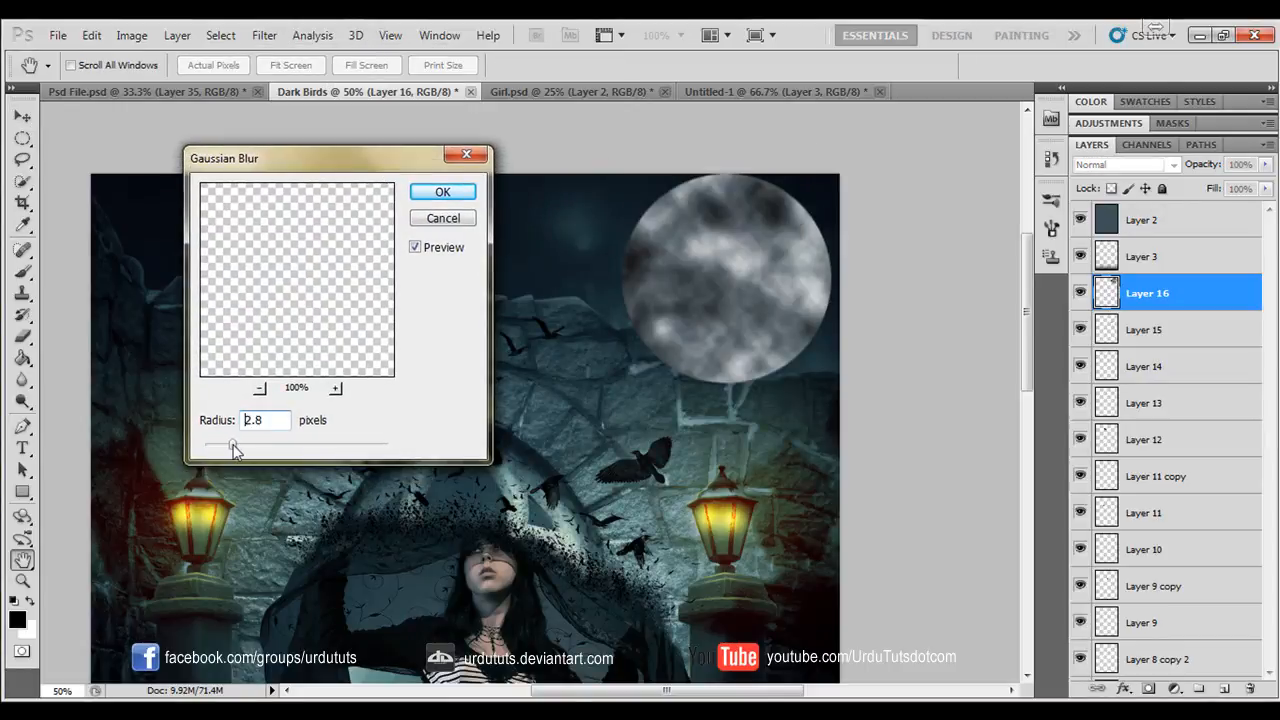
{"action": "left_click_drag", "start_coordinate": [239, 444], "coordinate": [247, 444]}
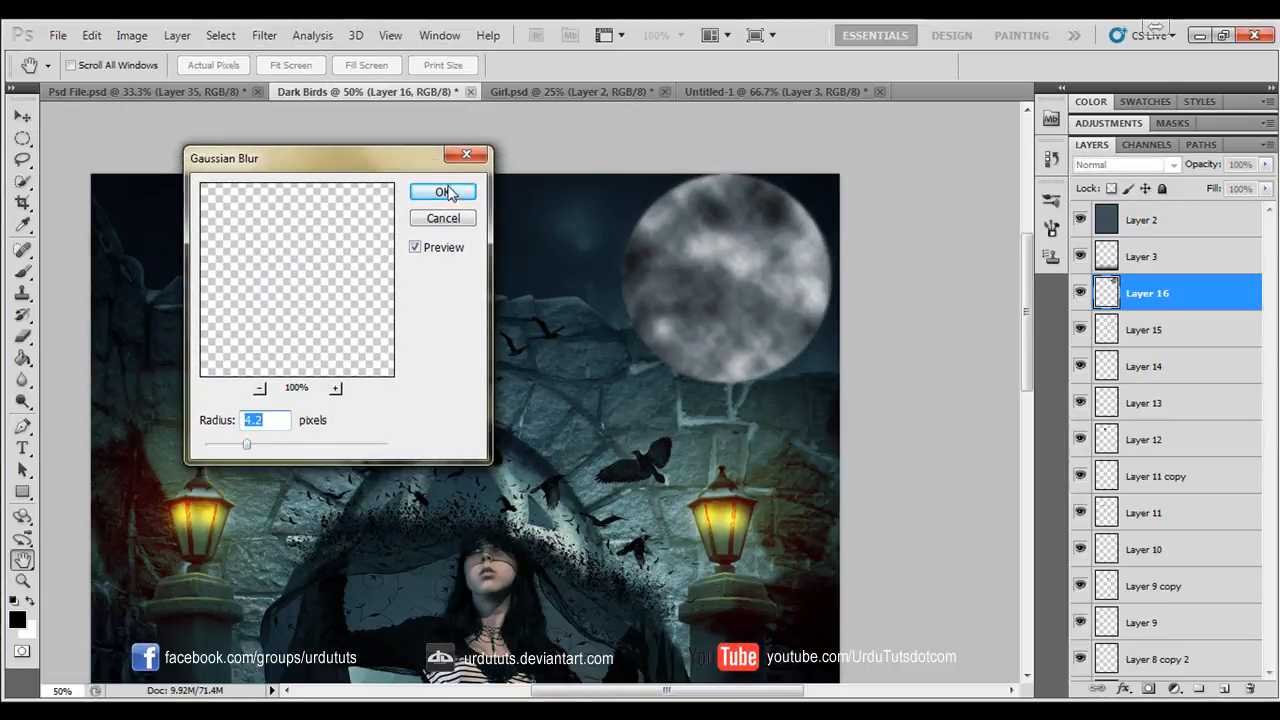
{"action": "left_click", "coordinate": [442, 192]}
- Duplicate the blurred moon layer and set the copy's blend mode to Overlay
{"action": "key", "text": "ctrl+j"}
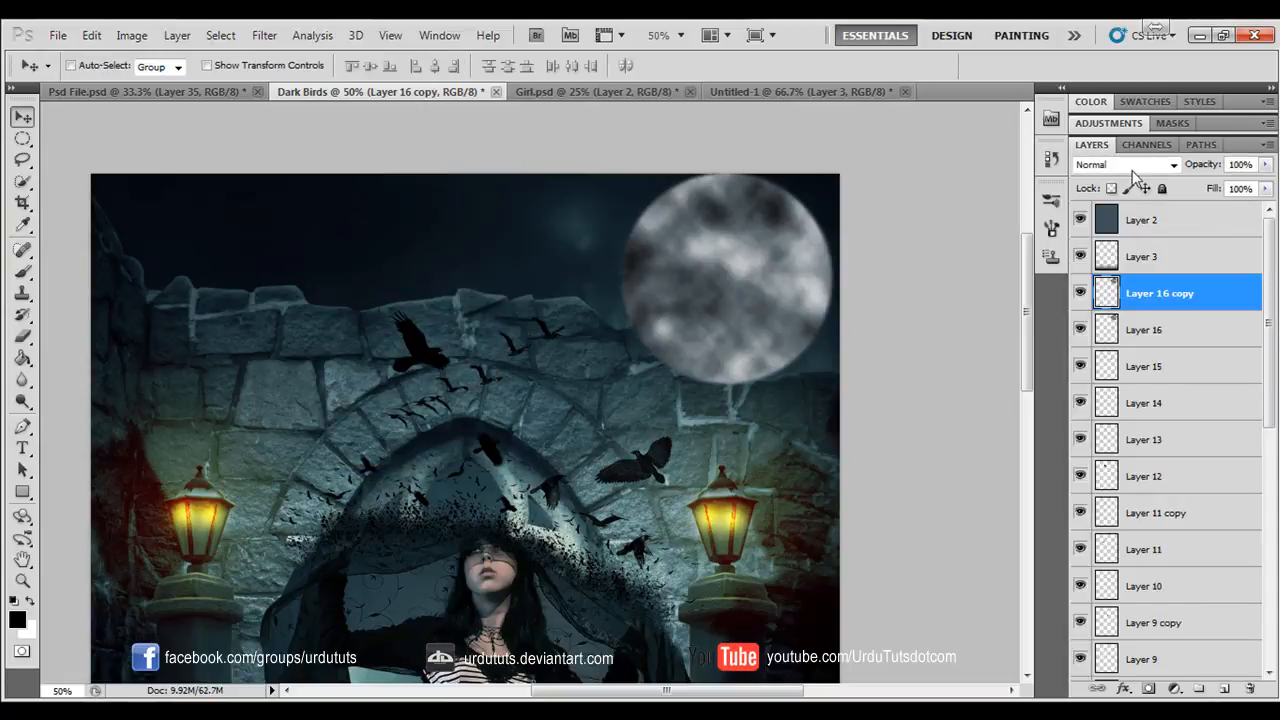
{"action": "left_click", "coordinate": [1145, 165]}
{"action": "left_click", "coordinate": [1120, 407]}
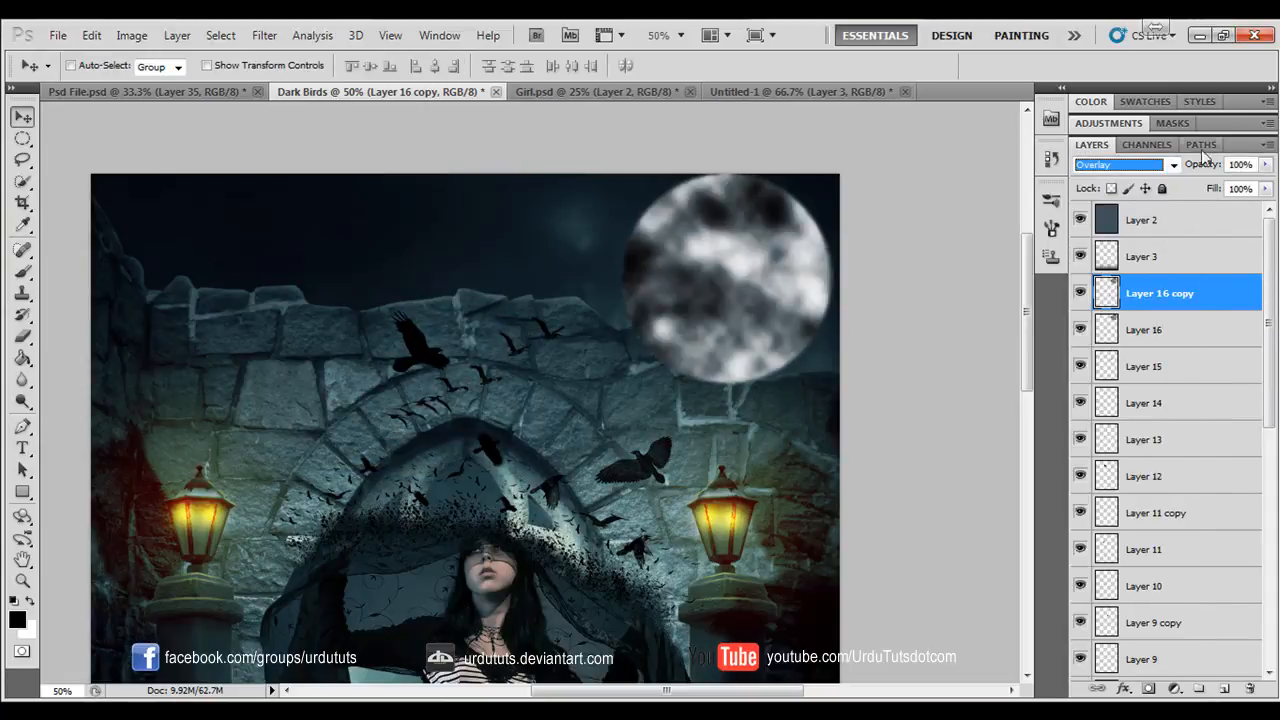
- Reduce the Overlay moon copy's opacity to 46% and merge it with Layer 16
{"action": "left_click", "coordinate": [1167, 325], "text": "ctrl"}
{"action": "left_click", "coordinate": [1171, 292]}
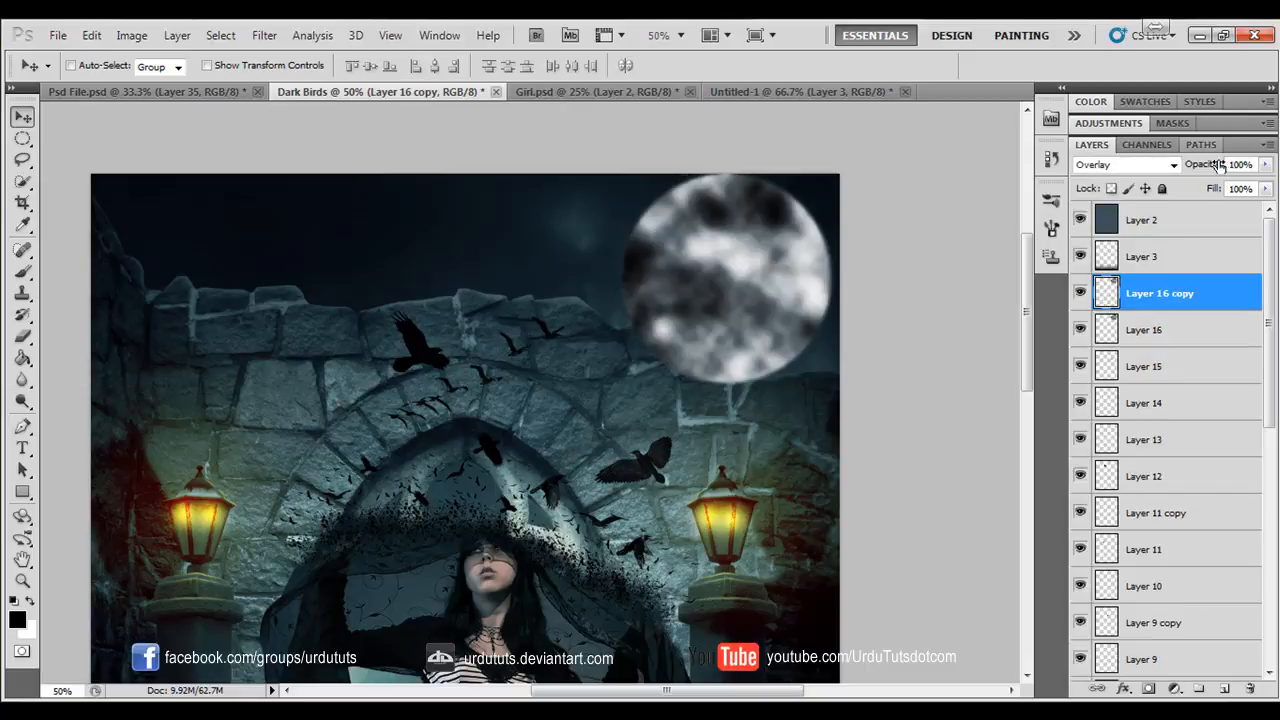
{"action": "left_click_drag", "start_coordinate": [1181, 170], "coordinate": [1175, 179]}
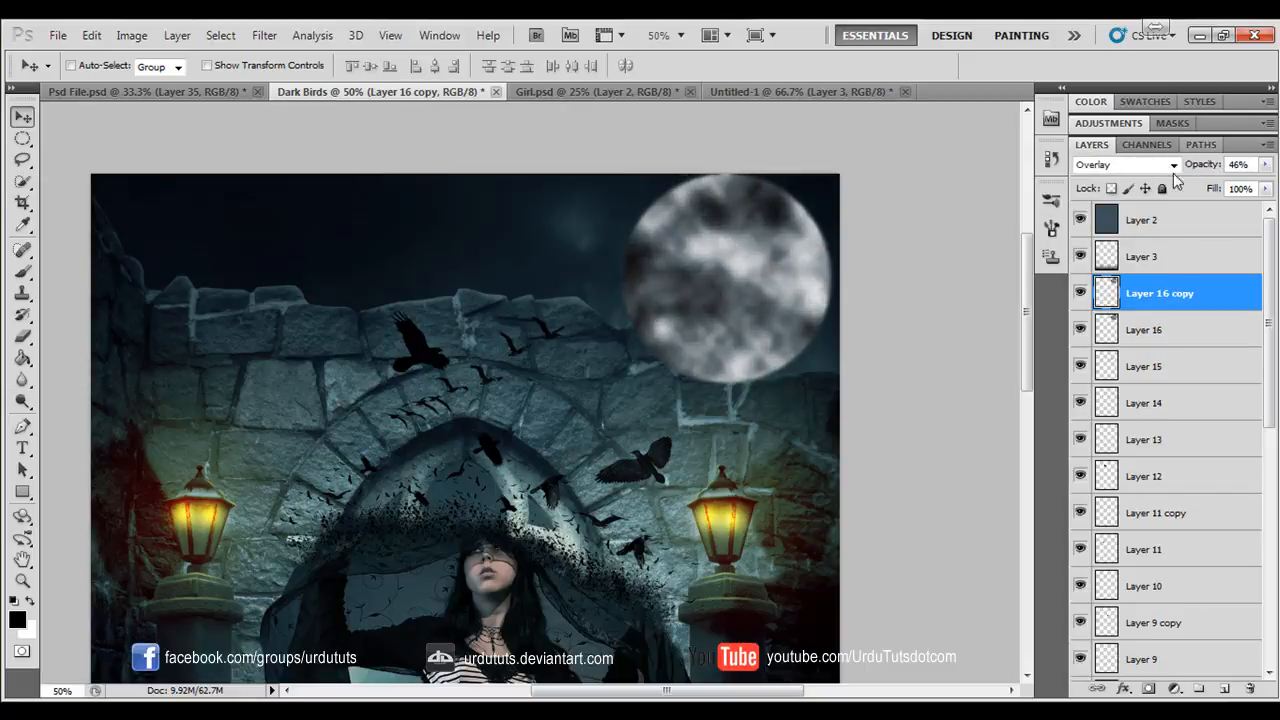
{"action": "left_click", "coordinate": [1181, 332], "text": "ctrl"}
{"action": "key", "text": "ctrl+e"}
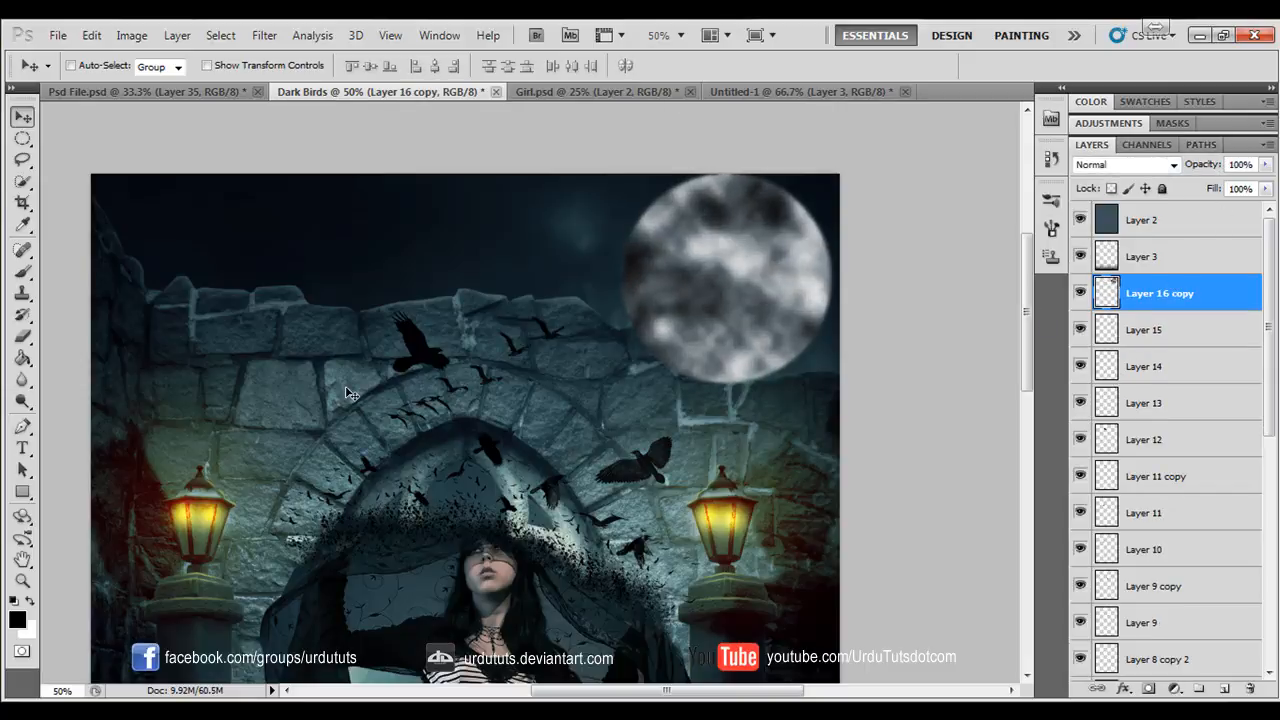
- Lower the merged moon layer's opacity to 44% and set up the Eraser with a soft round 100 px brush
{"action": "scroll", "coordinate": [349, 393], "scroll_direction": "up", "scroll_amount": 3}
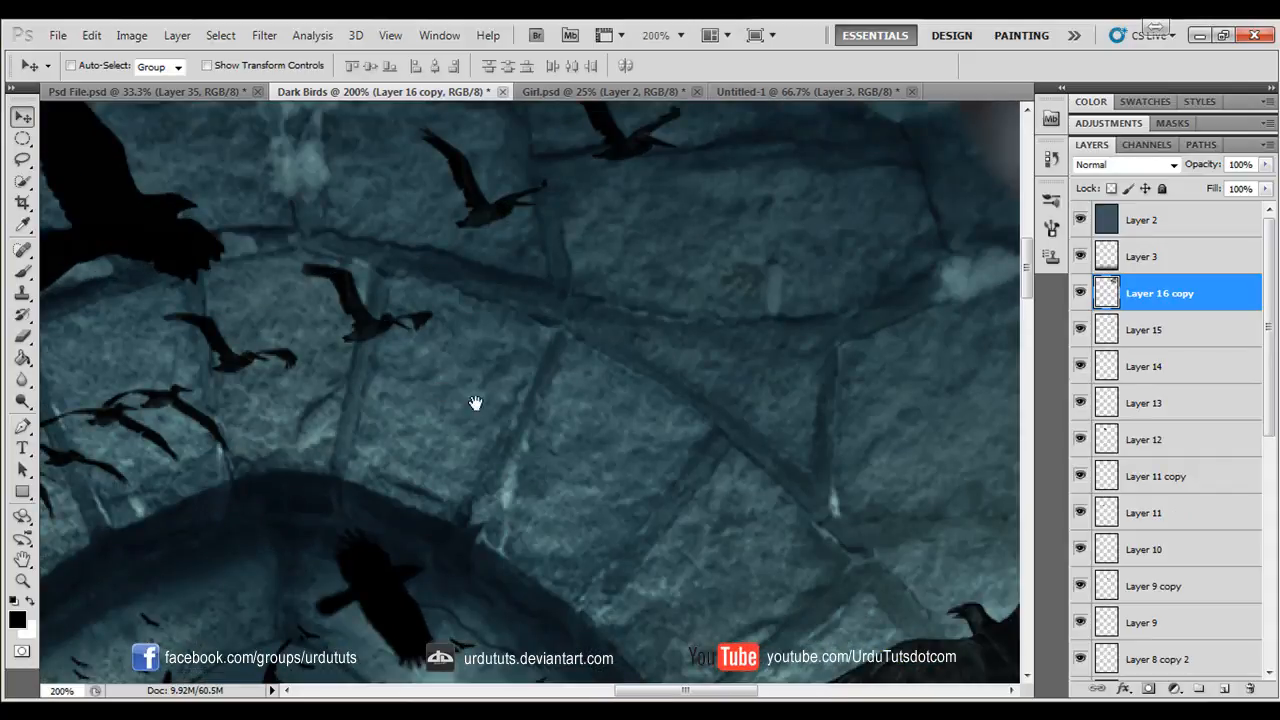
{"action": "left_click_drag", "start_coordinate": [475, 403], "coordinate": [626, 328]}
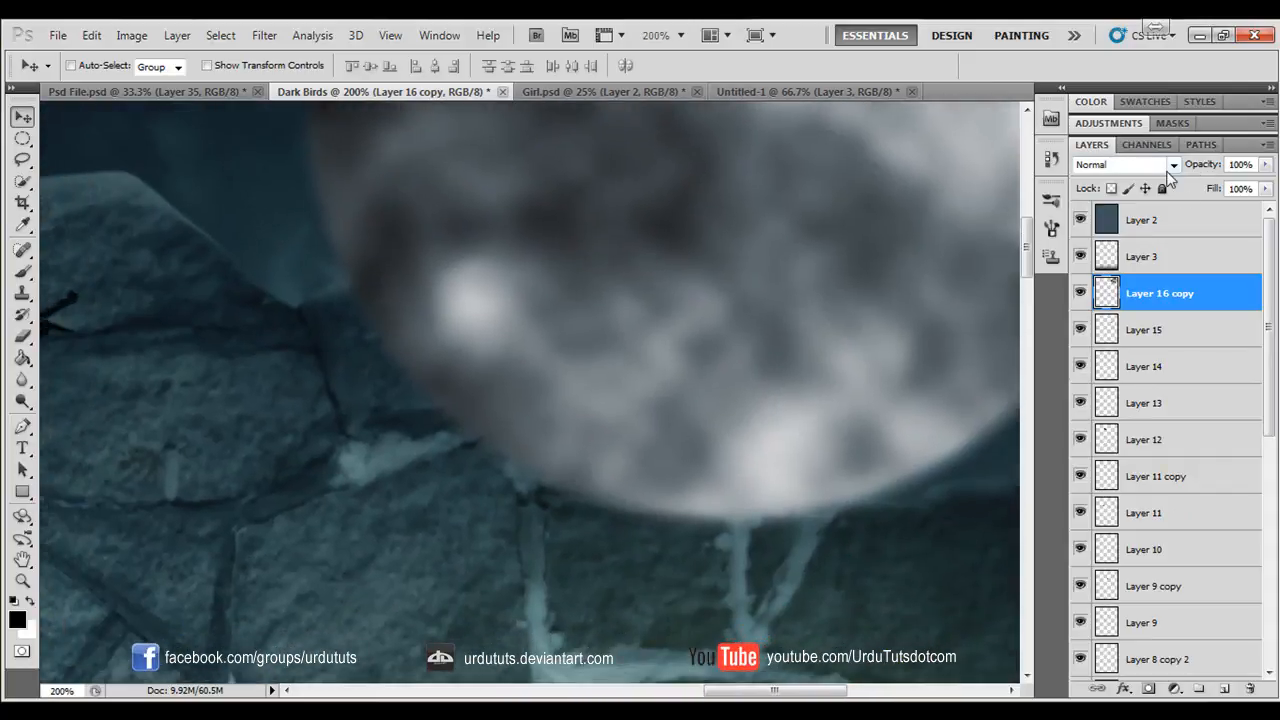
{"action": "left_click_drag", "start_coordinate": [1200, 166], "coordinate": [1124, 168]}
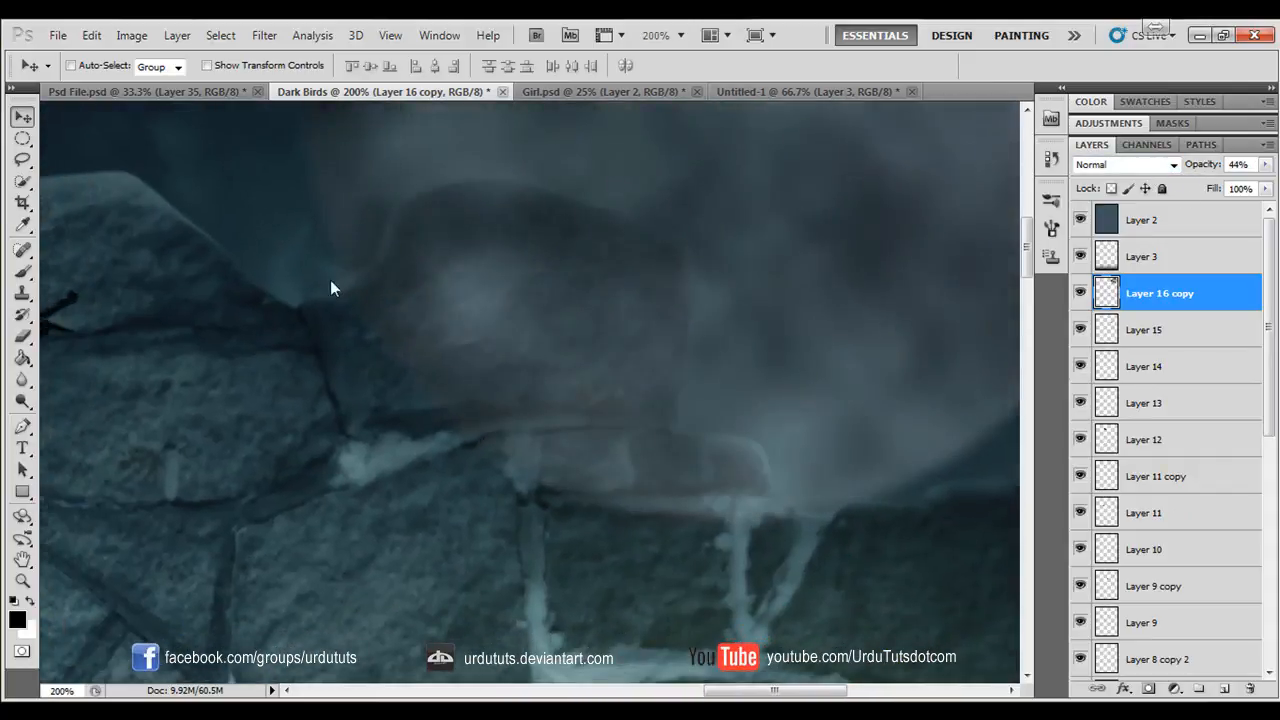
{"action": "left_click", "coordinate": [22, 335]}
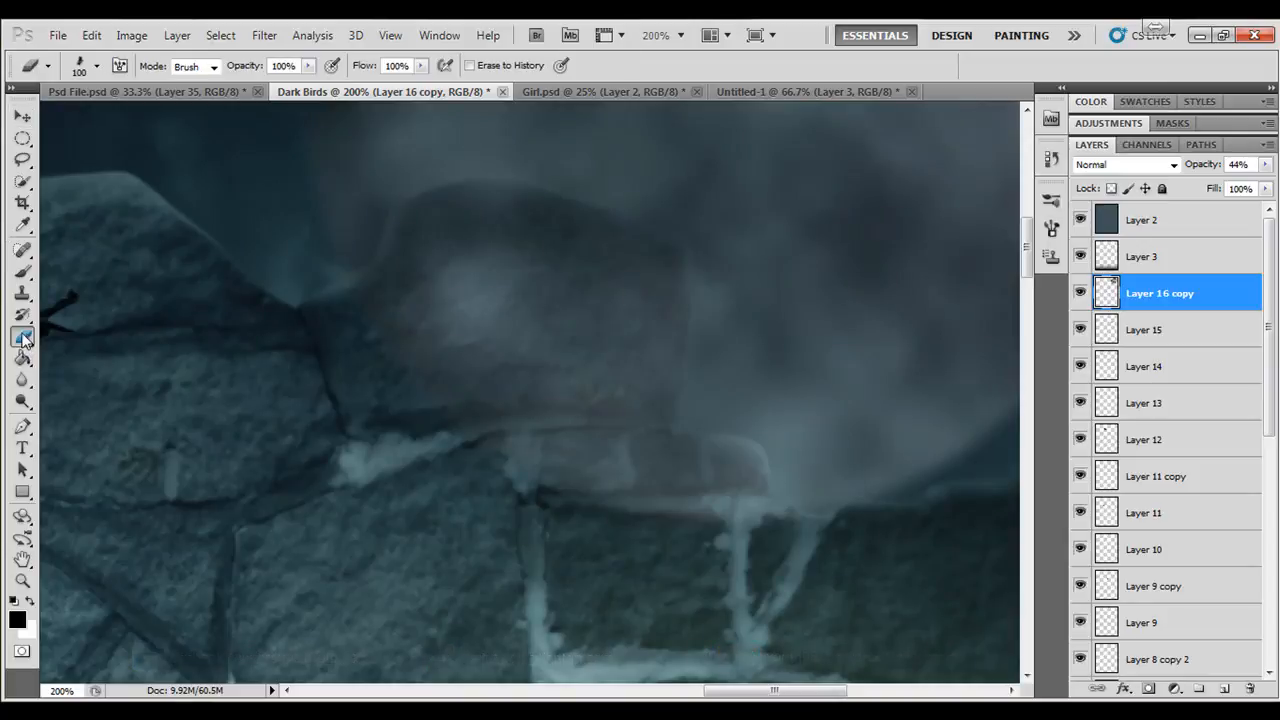
{"action": "left_click", "coordinate": [97, 68]}
{"action": "left_click_drag", "start_coordinate": [445, 366], "coordinate": [442, 219]}
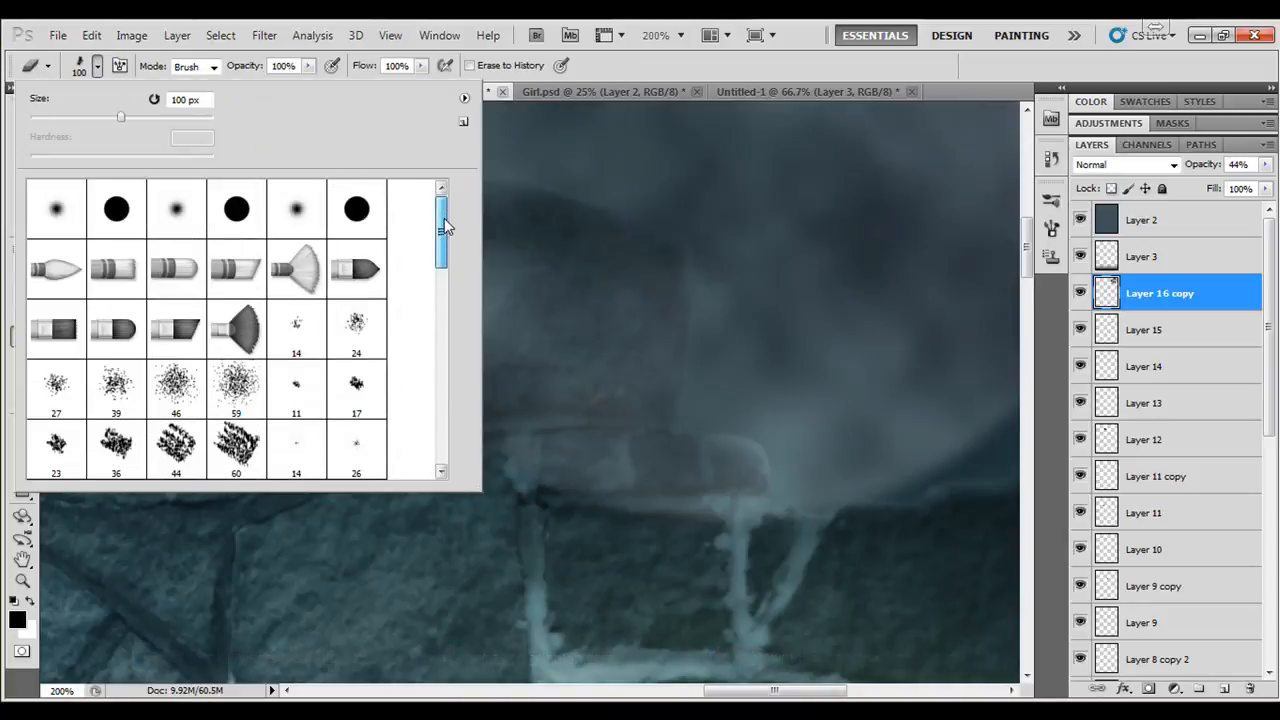
{"action": "left_click", "coordinate": [177, 210]}
{"action": "left_click", "coordinate": [671, 76]}
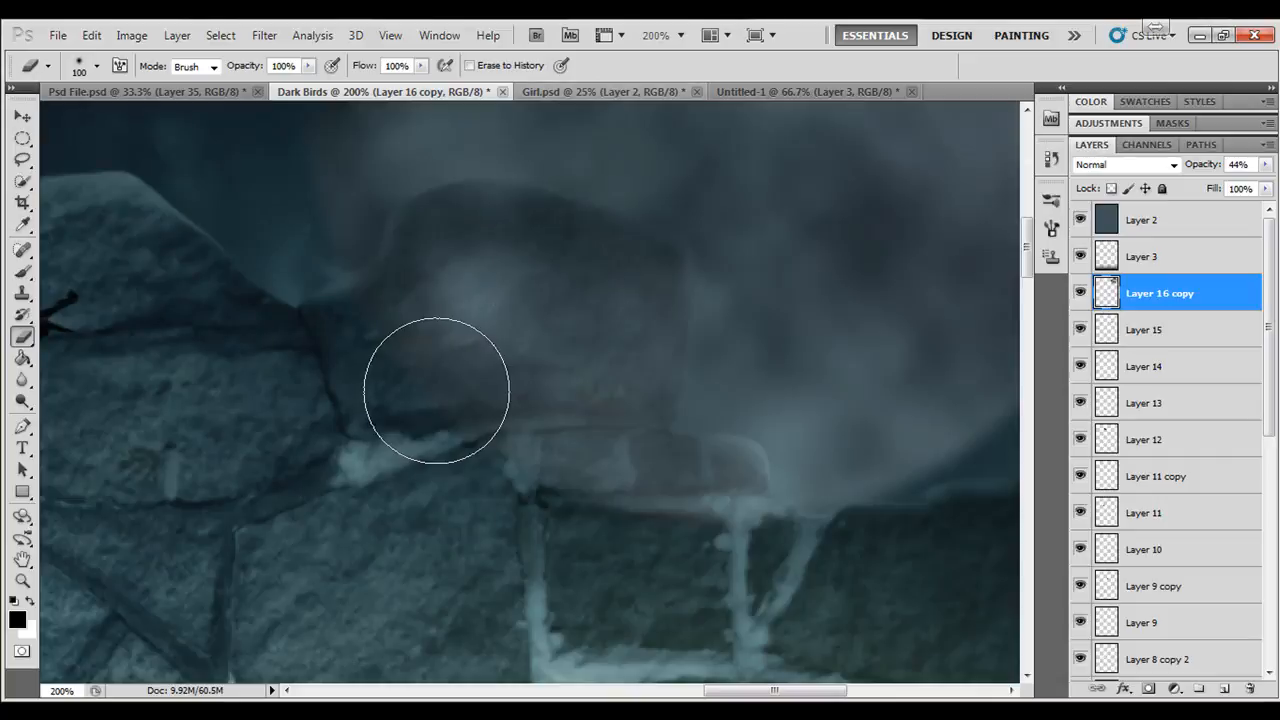
- Erase the parts of the moon that overlap the stones along the wall's upper edge
{"action": "left_click_drag", "start_coordinate": [443, 380], "coordinate": [414, 357]}
{"action": "mouse_move", "coordinate": [450, 264]}
{"action": "left_mouse_down"}
{"action": "mouse_move", "coordinate": [526, 263]}
{"action": "mouse_move", "coordinate": [600, 293]}
{"action": "mouse_move", "coordinate": [605, 280]}
{"action": "mouse_move", "coordinate": [577, 364]}
{"action": "mouse_move", "coordinate": [613, 365]}
{"action": "mouse_move", "coordinate": [615, 259]}
{"action": "mouse_move", "coordinate": [603, 304]}
{"action": "mouse_move", "coordinate": [632, 521]}
{"action": "mouse_move", "coordinate": [682, 537]}
{"action": "mouse_move", "coordinate": [651, 523]}
{"action": "mouse_move", "coordinate": [696, 510]}
{"action": "left_mouse_up"}
{"action": "left_click_drag", "start_coordinate": [620, 567], "coordinate": [311, 400]}
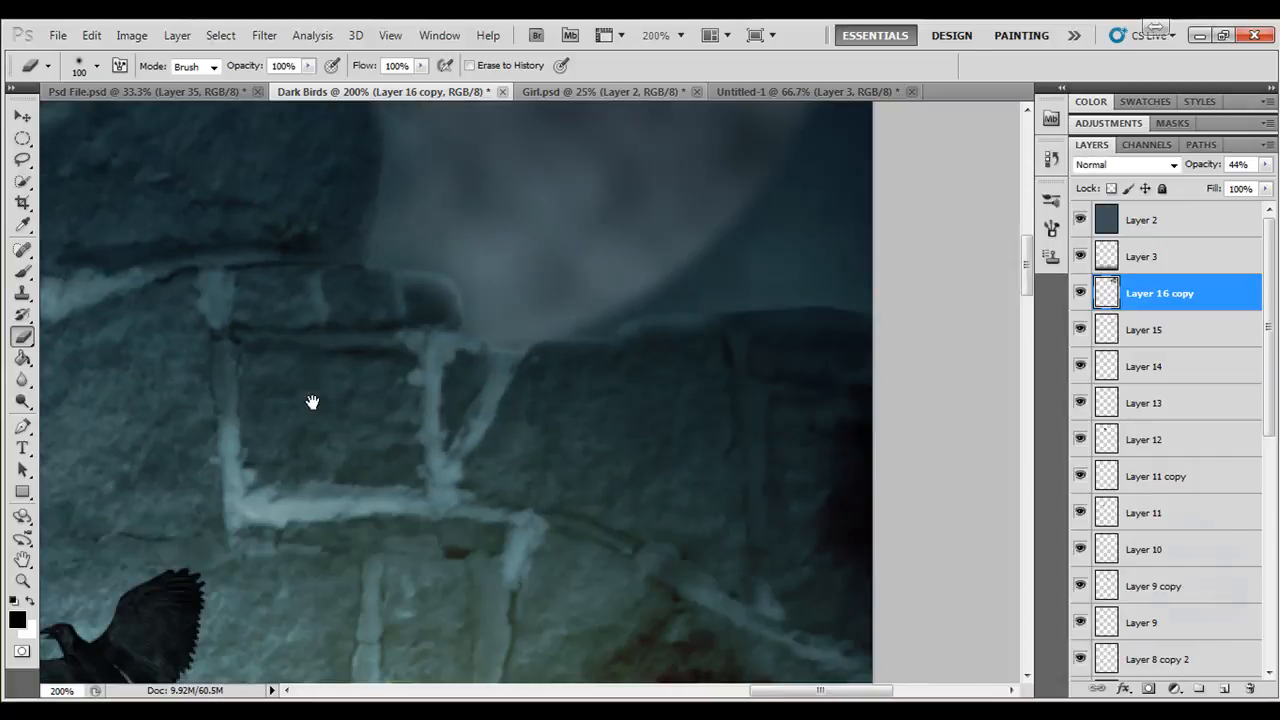
{"action": "left_click_drag", "start_coordinate": [664, 485], "coordinate": [576, 469]}
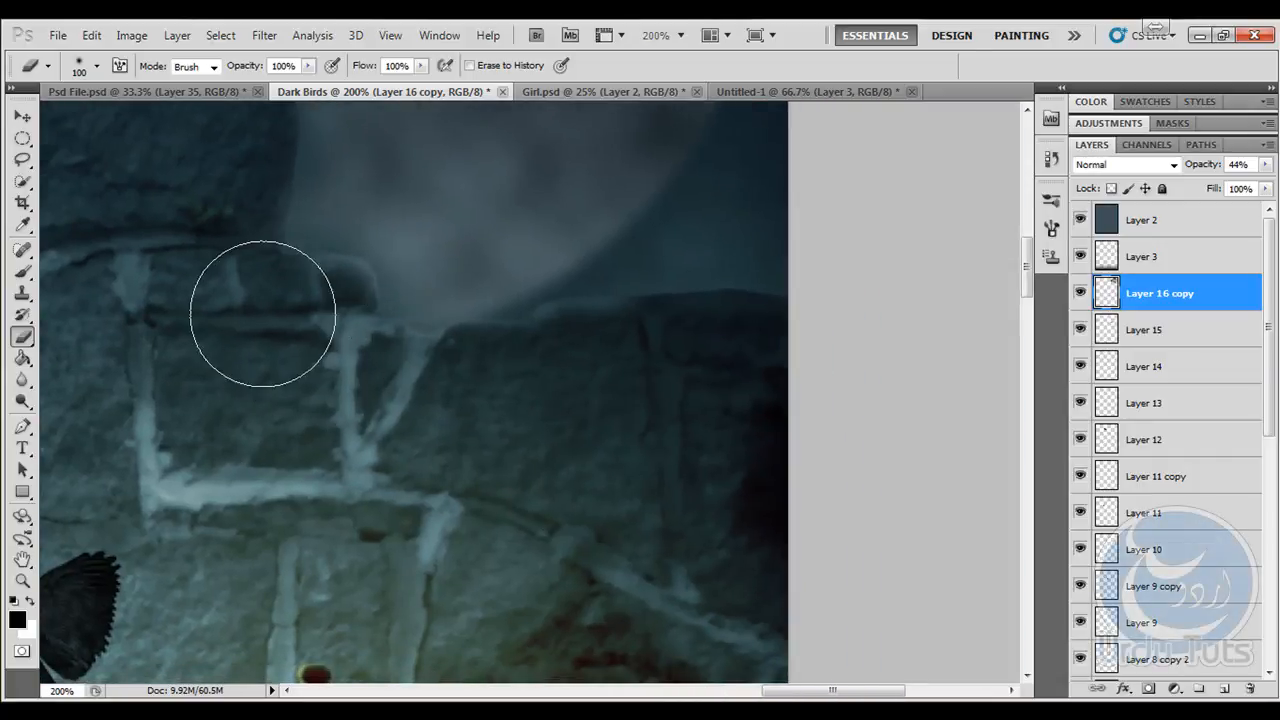
{"action": "left_click_drag", "start_coordinate": [266, 300], "coordinate": [729, 606]}
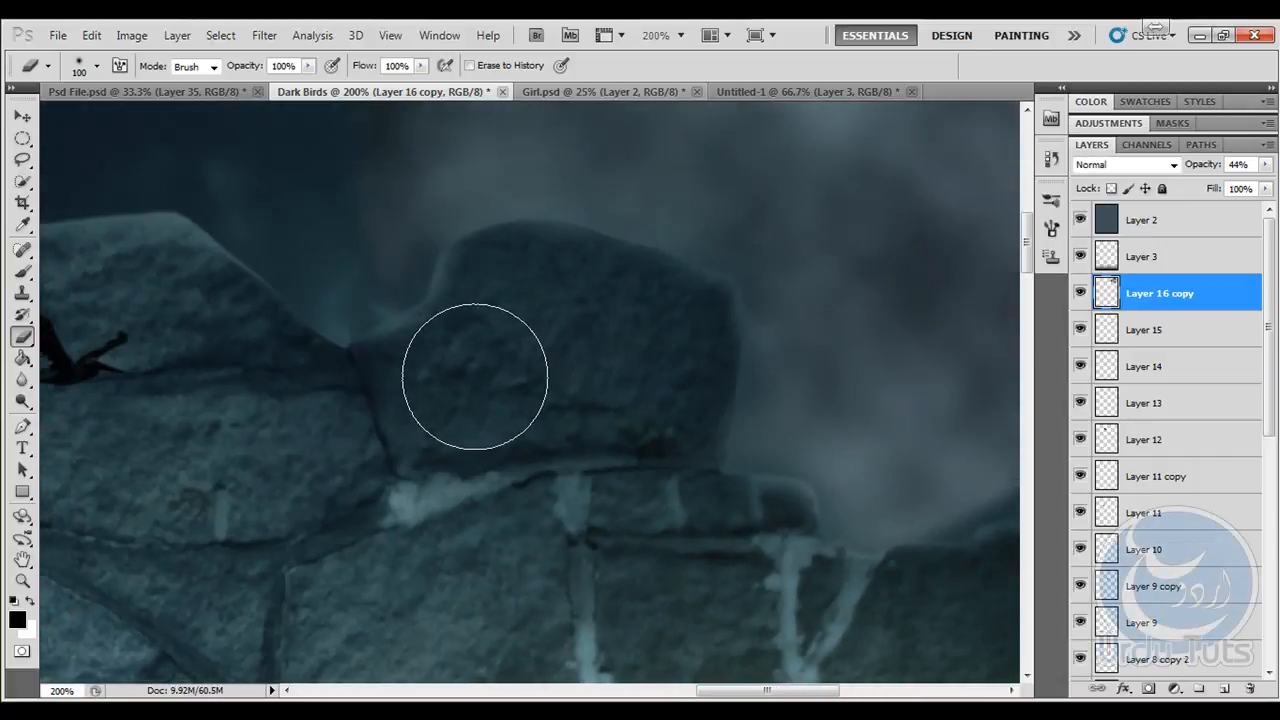
- Raise the trimmed moon layer's opacity to 86%
{"action": "key", "text": "ctrl+minus"}
{"action": "key", "text": "ctrl+minus"}
{"action": "key", "text": "ctrl+minus"}
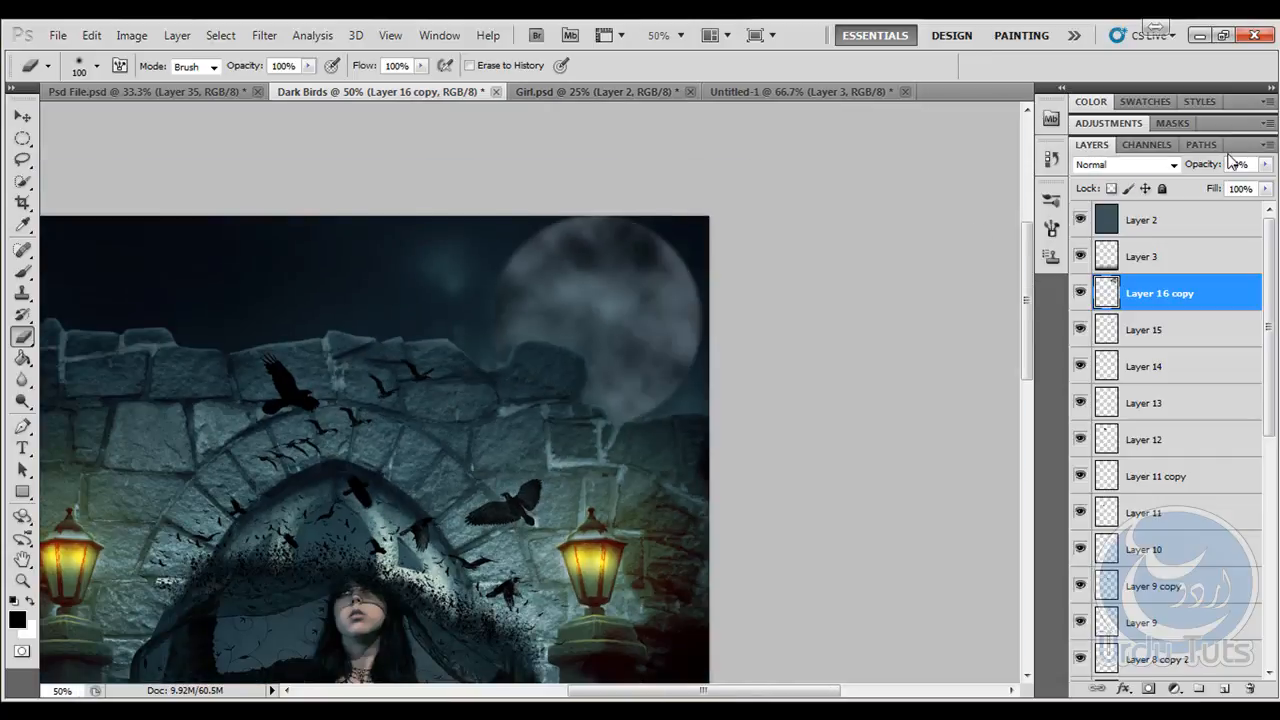
{"action": "left_click_drag", "start_coordinate": [1243, 167], "coordinate": [1239, 167]}
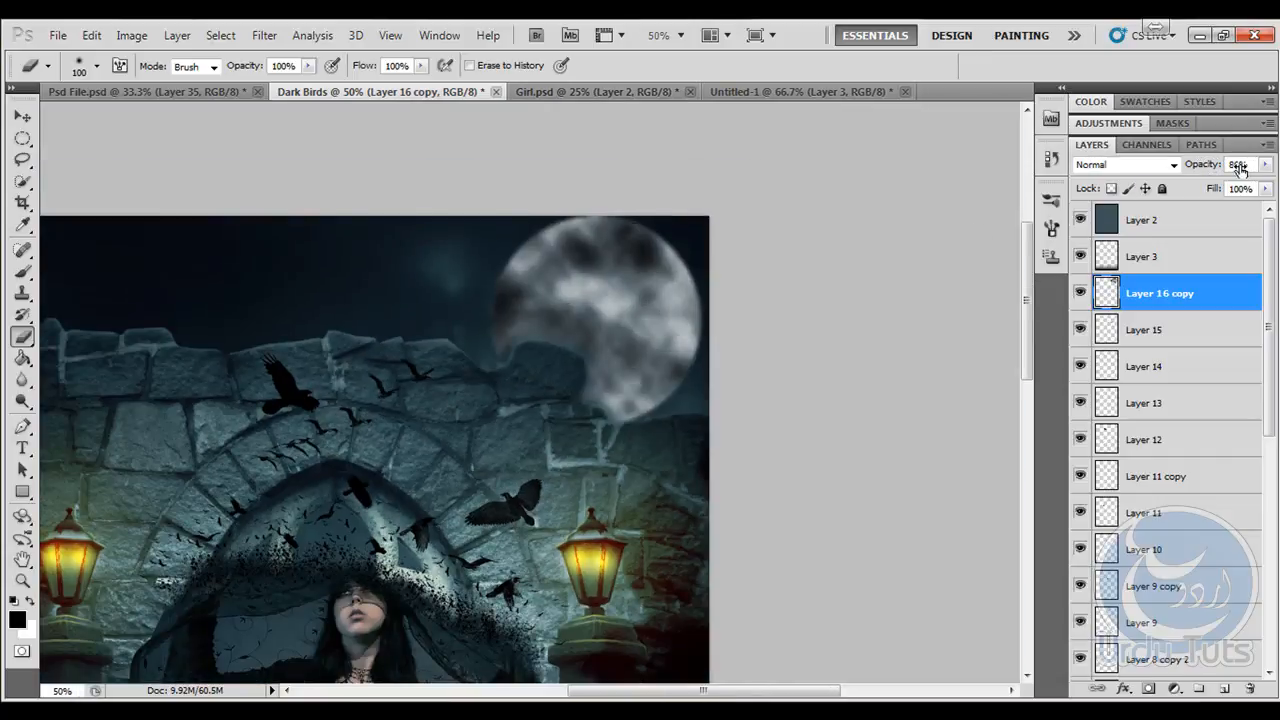
{"action": "left_click", "coordinate": [24, 117]}
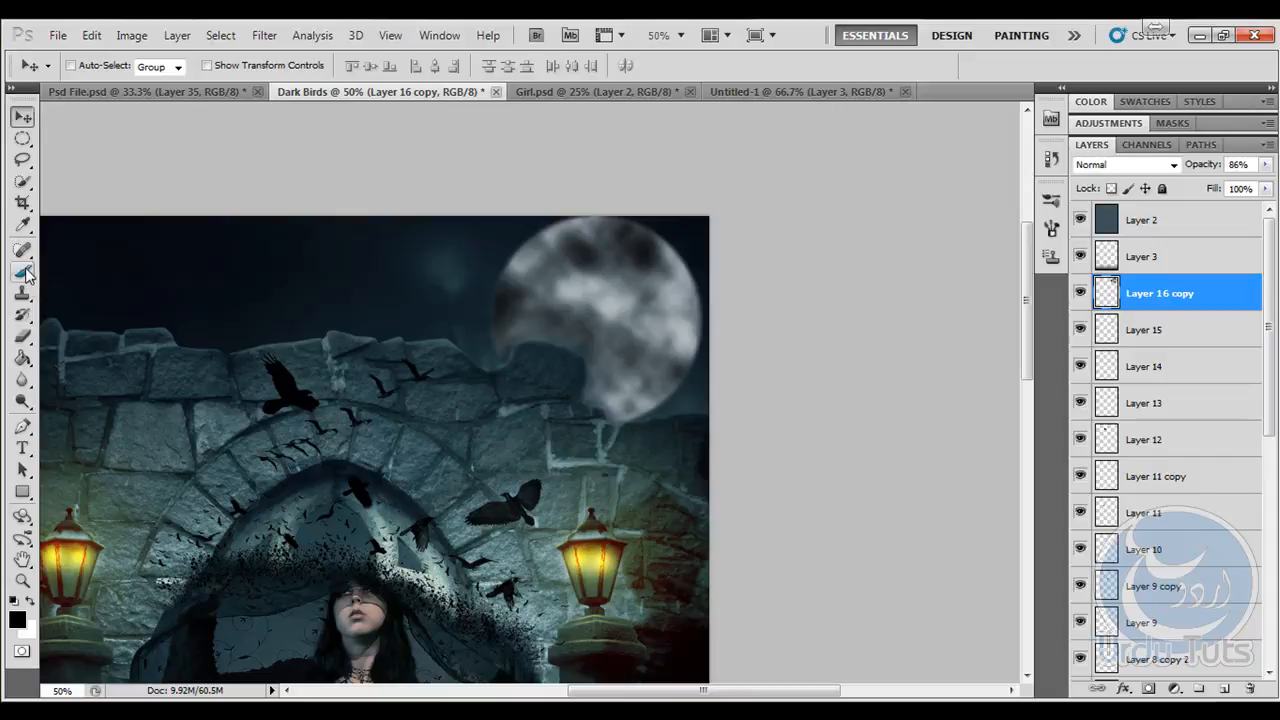
- Stamp a black crow over the moon on a new layer, using the 179 px flying crow brush
{"action": "left_click", "coordinate": [24, 272]}
{"action": "left_click", "coordinate": [99, 67]}
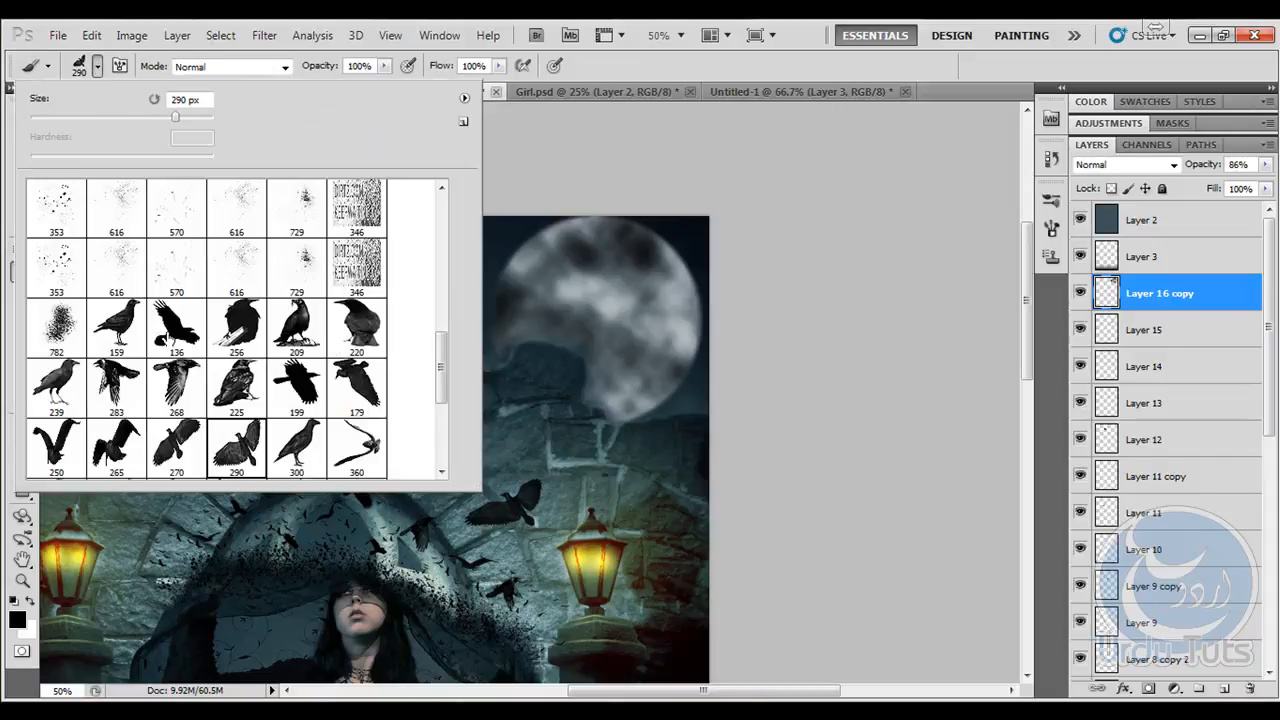
{"action": "mouse_move", "coordinate": [441, 363]}
{"action": "left_mouse_down"}
{"action": "mouse_move", "coordinate": [441, 412]}
{"action": "mouse_move", "coordinate": [441, 383]}
{"action": "left_mouse_up"}
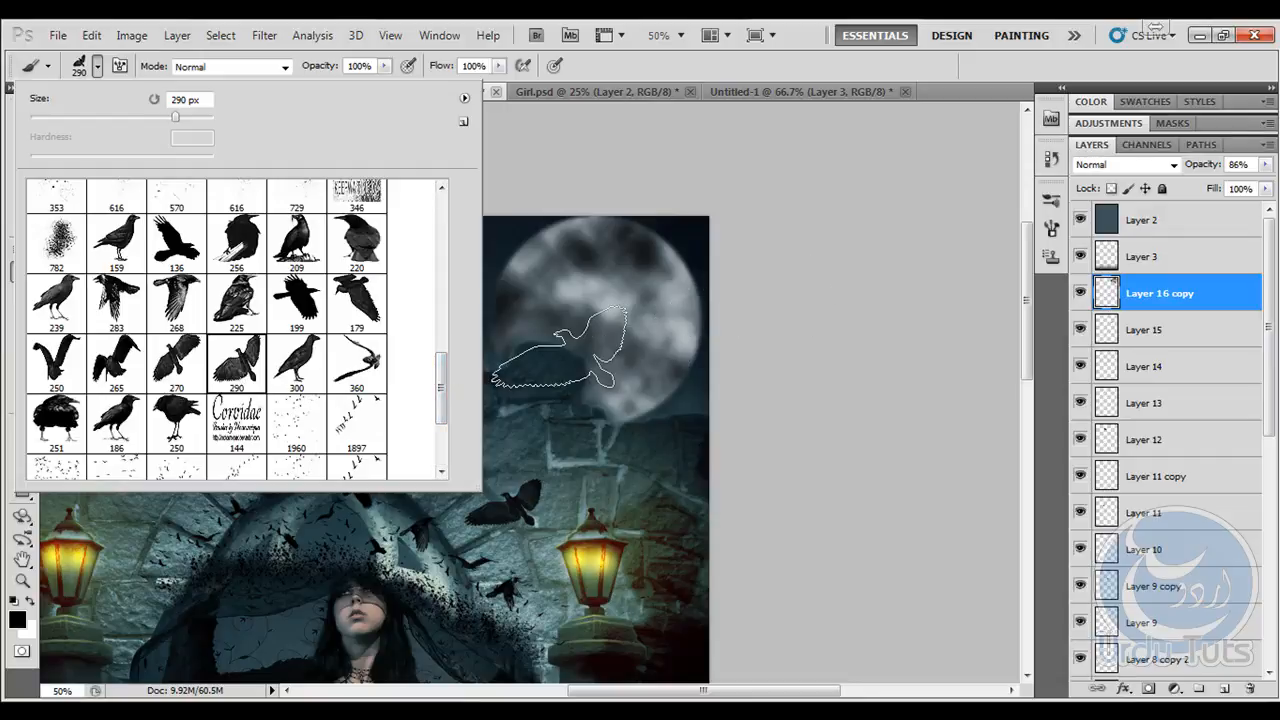
{"action": "left_click", "coordinate": [370, 293]}
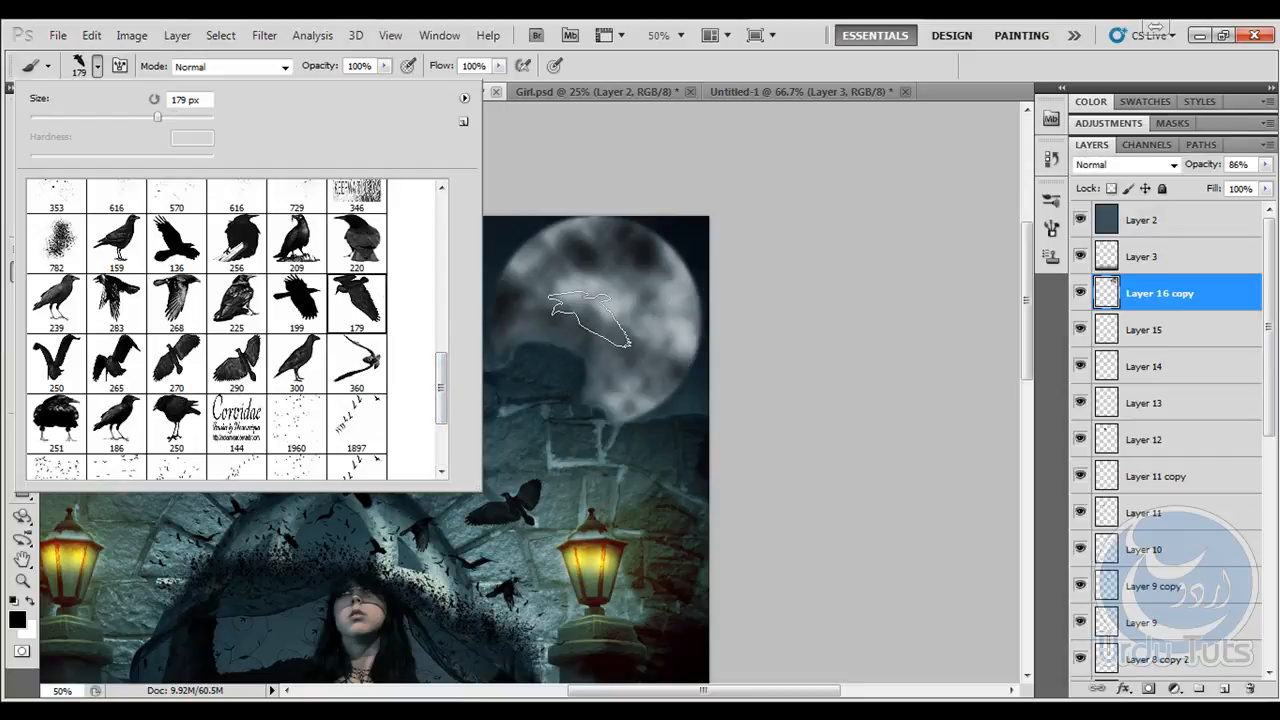
{"action": "left_click", "coordinate": [1228, 690]}
{"action": "left_click", "coordinate": [578, 305]}
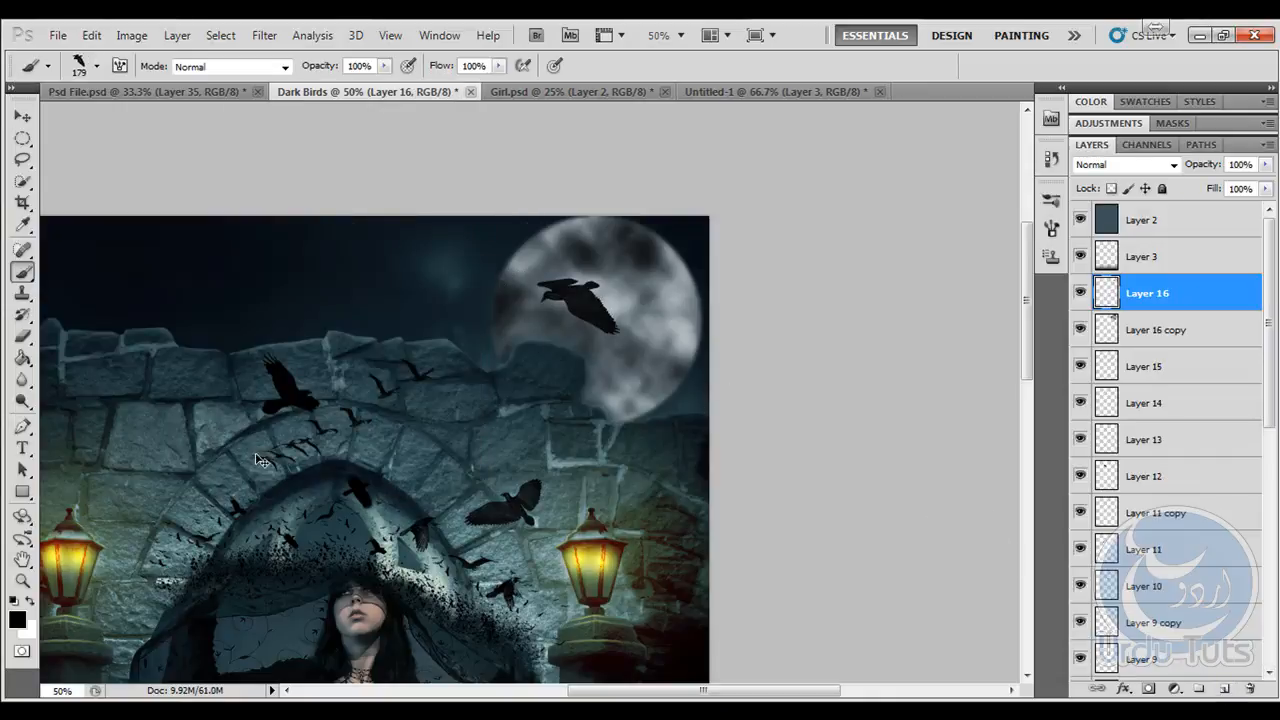
- Flip the crow on the moon horizontally, scale it to 53.23% and rotate it, with the angle at -16.81°
{"action": "key", "text": "ctrl+t"}
{"action": "right_click", "coordinate": [603, 302]}
{"action": "left_click", "coordinate": [652, 560]}
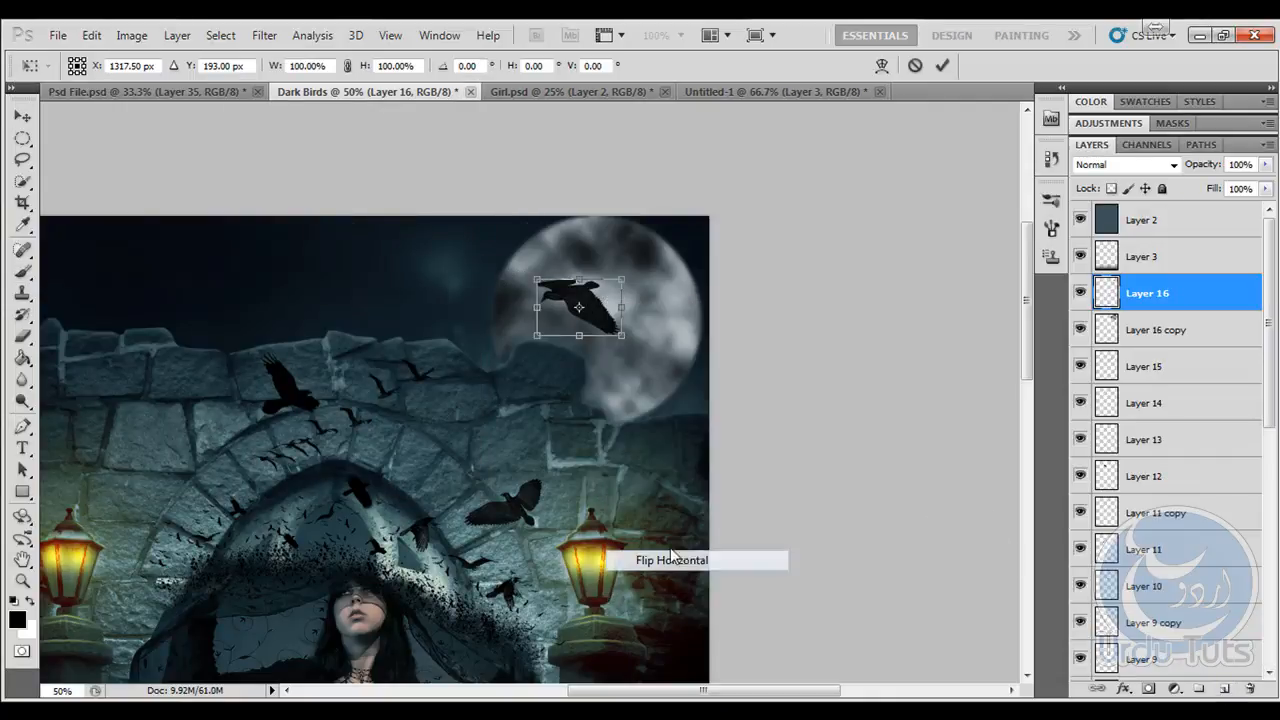
{"action": "left_click_drag", "start_coordinate": [650, 273], "coordinate": [598, 309]}
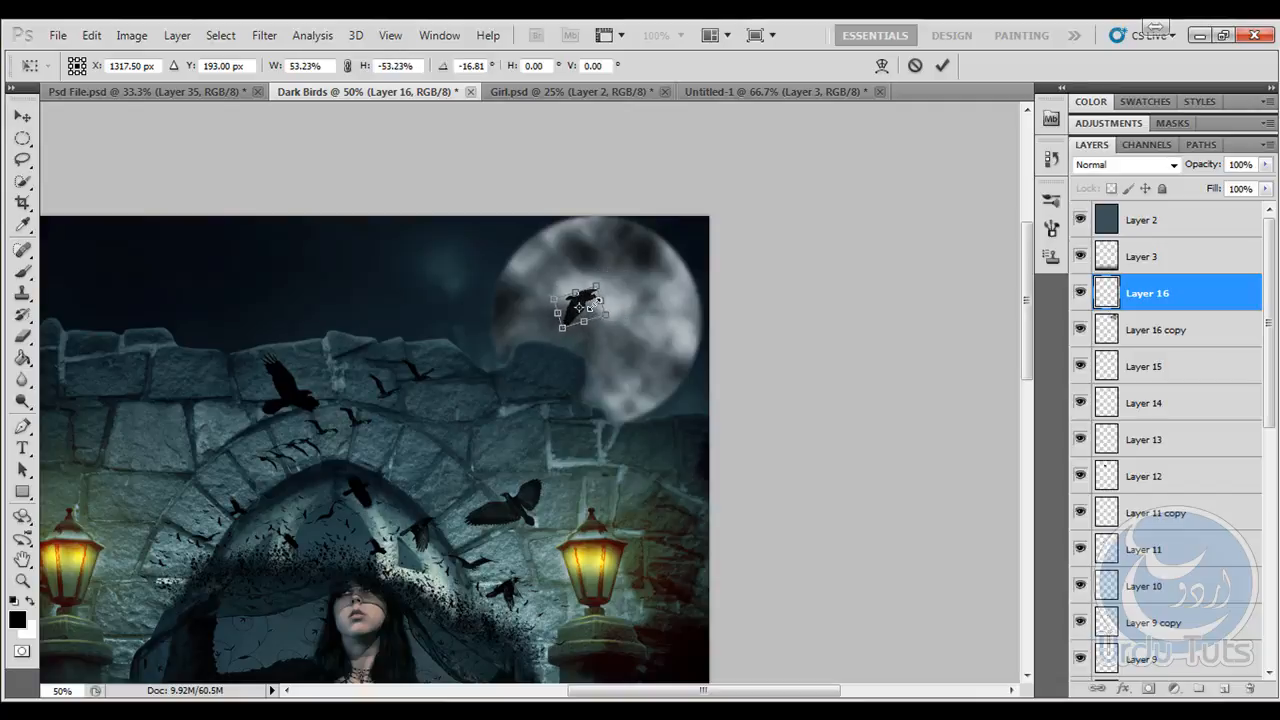
{"action": "key", "text": "Return"}
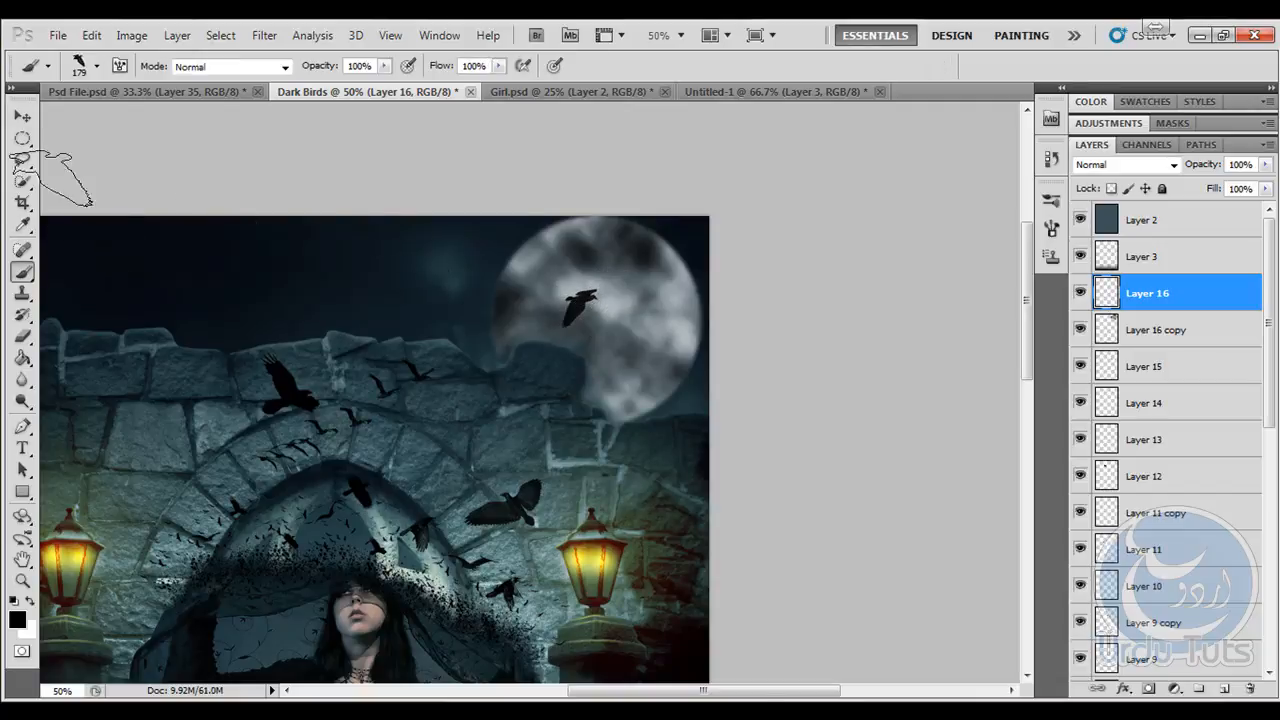
{"action": "left_click", "coordinate": [22, 117]}
- Add an empty layer directly above the layer with the crow on the moon, ready for brushwork
{"action": "key", "text": "ctrl+minus"}
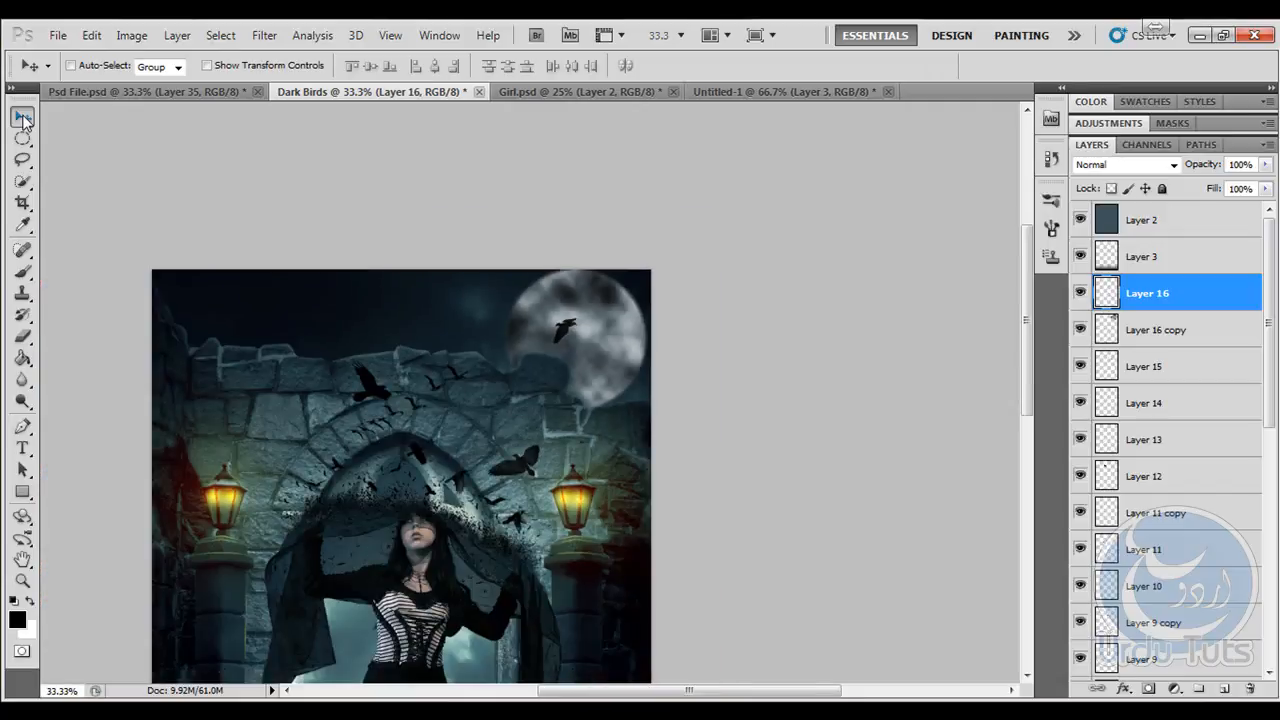
{"action": "key", "text": "ctrl+0"}
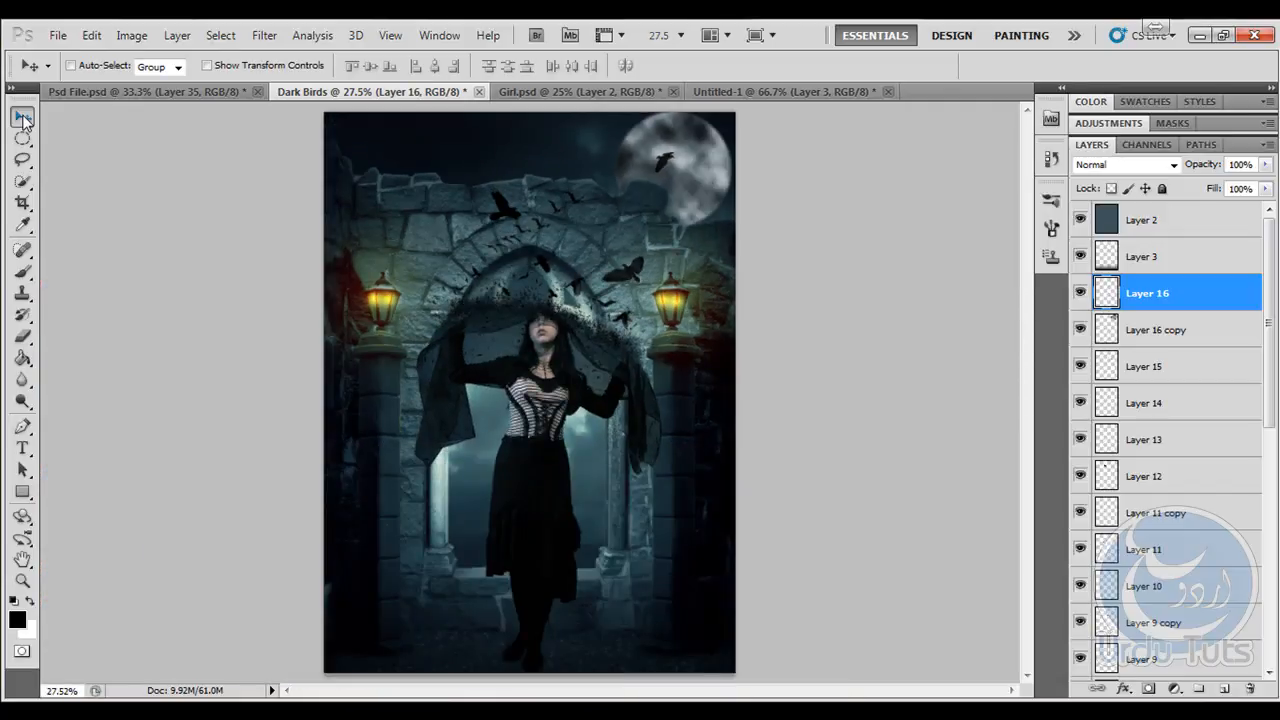
{"action": "key", "text": "ctrl+plus"}
{"action": "key", "text": "ctrl+plus"}
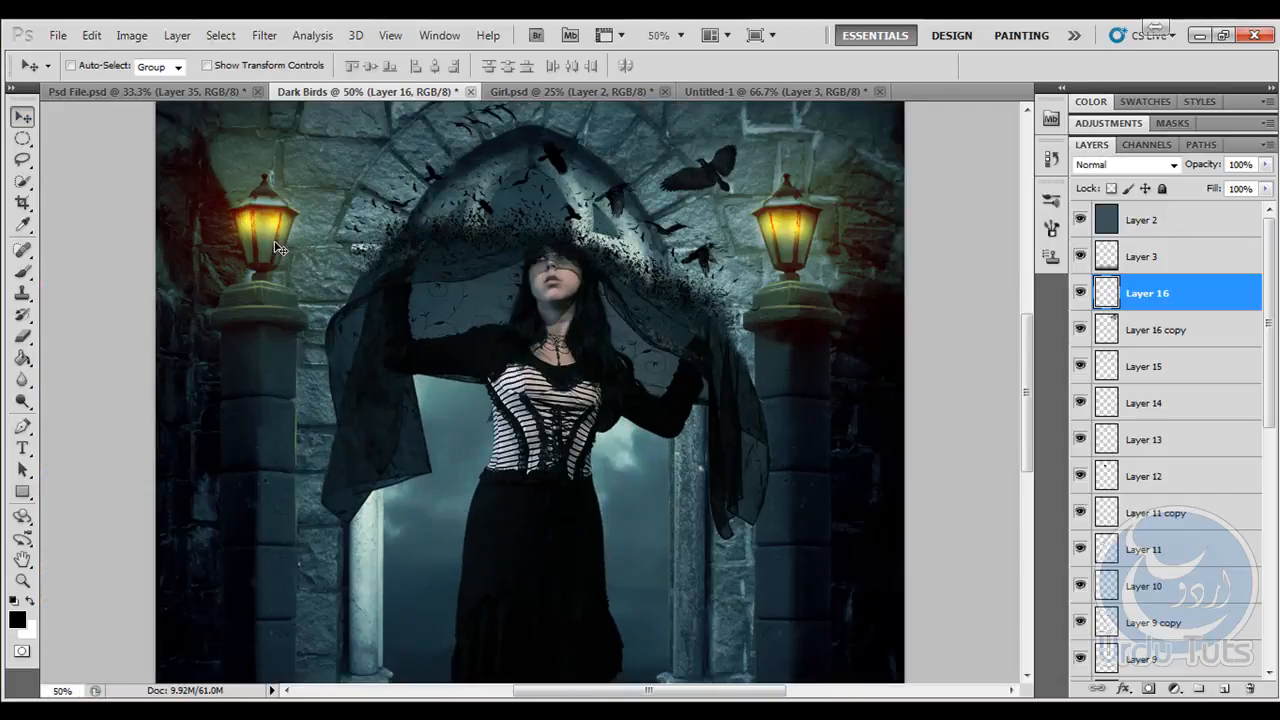
{"action": "left_click_drag", "start_coordinate": [531, 310], "coordinate": [427, 454]}
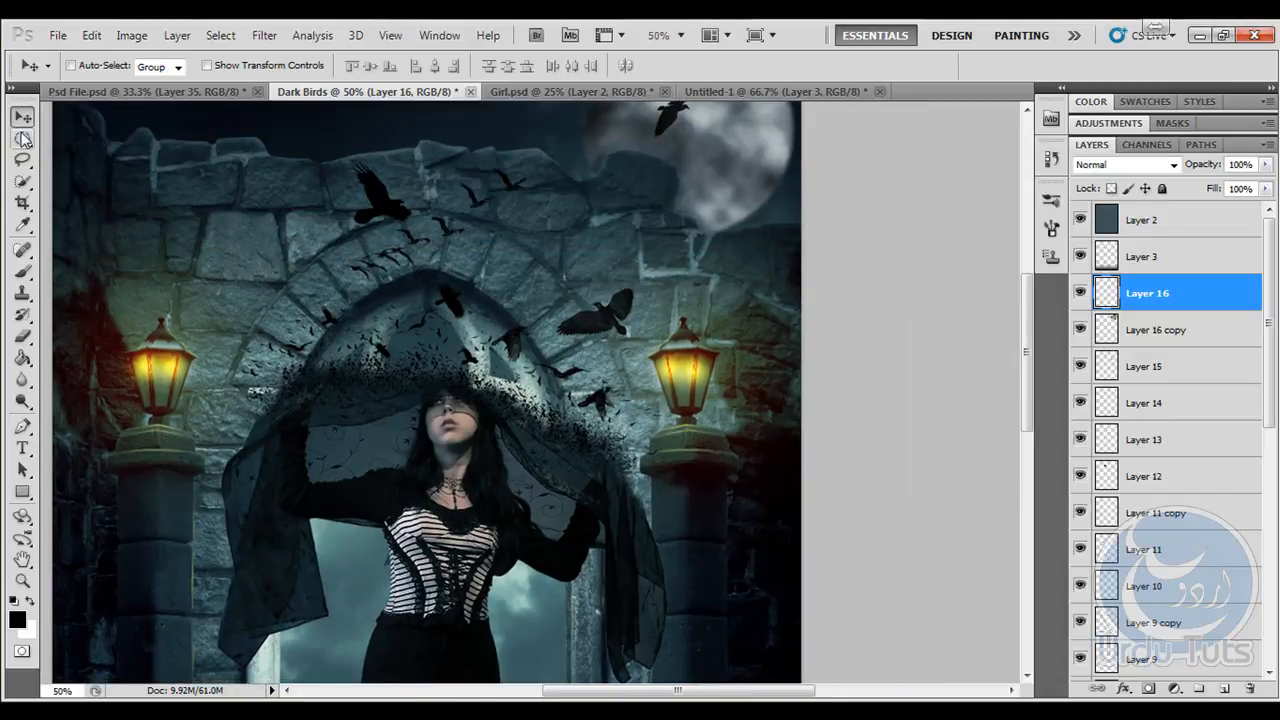
{"action": "left_click", "coordinate": [1224, 688]}
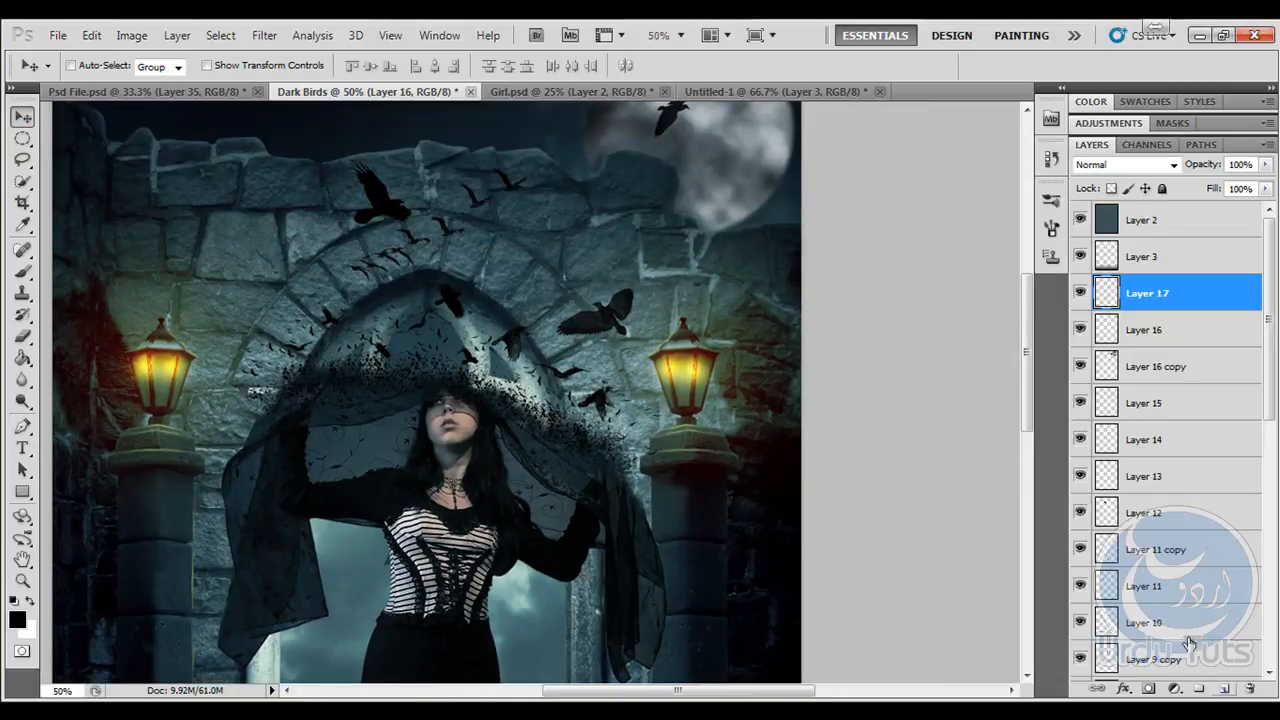
{"action": "left_click", "coordinate": [23, 271]}
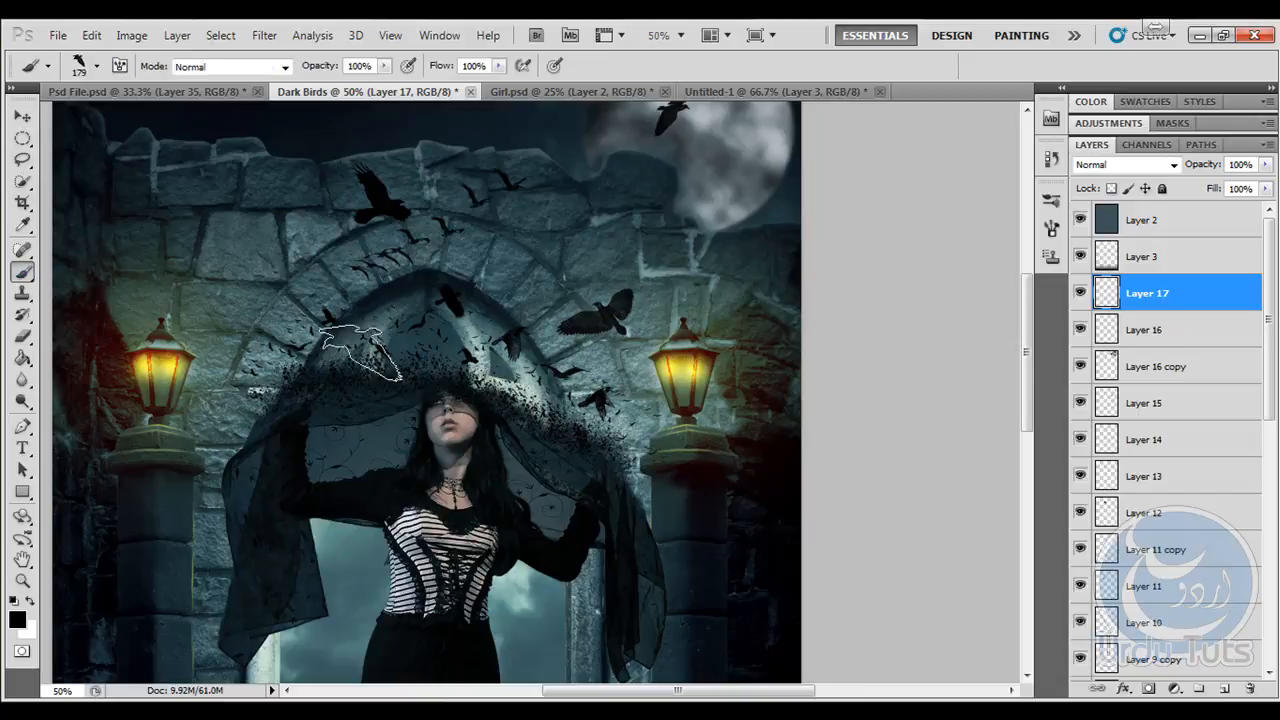
- Set the foreground colour to a bright, saturated yellow-orange for the brush
{"action": "left_click", "coordinate": [17, 620]}
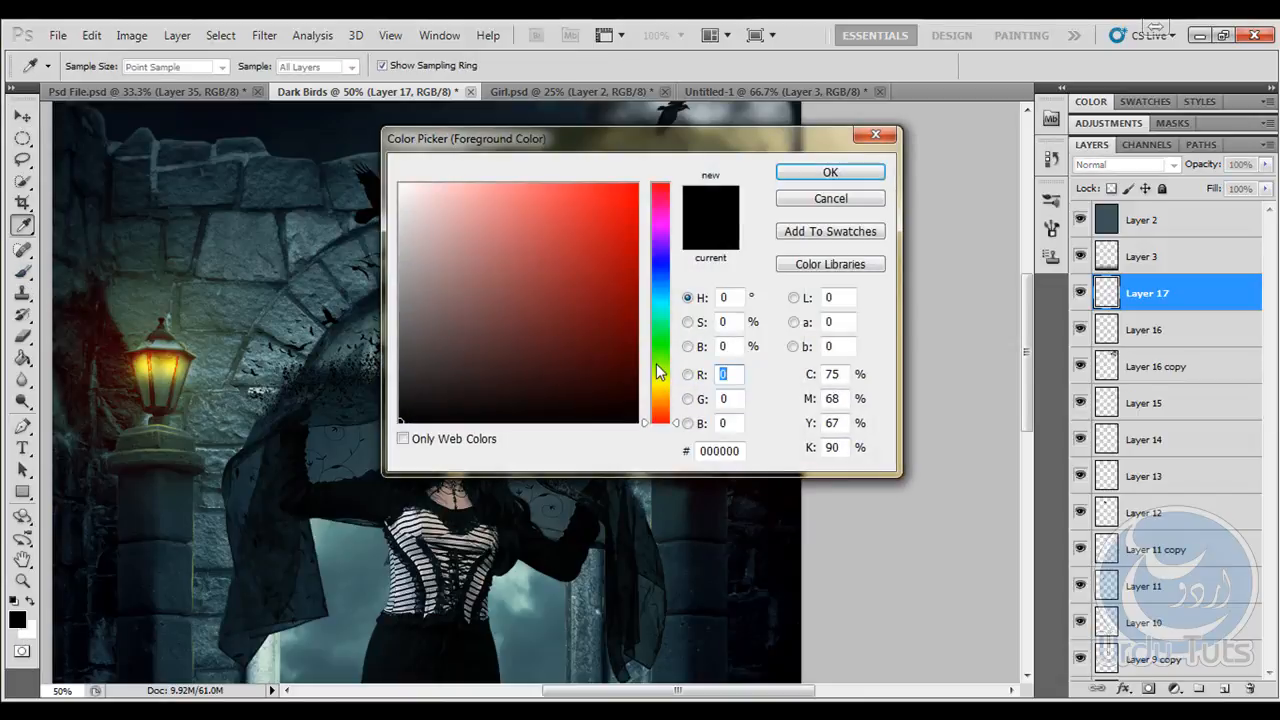
{"action": "mouse_move", "coordinate": [657, 370]}
{"action": "left_mouse_down"}
{"action": "mouse_move", "coordinate": [667, 405]}
{"action": "mouse_move", "coordinate": [668, 380]}
{"action": "mouse_move", "coordinate": [670, 391]}
{"action": "left_mouse_up"}
{"action": "left_click", "coordinate": [589, 193]}
{"action": "left_click_drag", "start_coordinate": [632, 207], "coordinate": [638, 182]}
{"action": "left_click", "coordinate": [830, 173]}
{"action": "key", "text": "b"}
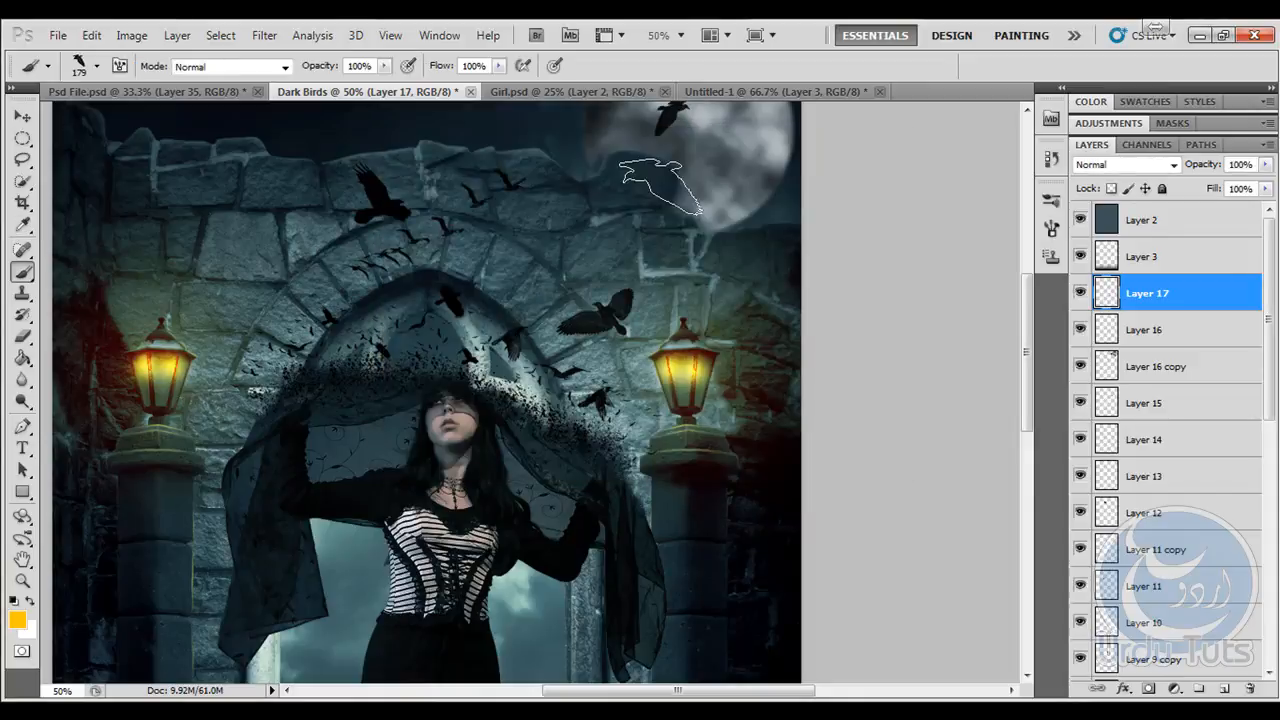
- Add a new layer directly above the Dark Window 1 layer
{"action": "scroll", "coordinate": [1258, 420], "scroll_direction": "down", "scroll_amount": 5}
{"action": "scroll", "coordinate": [1258, 420], "scroll_direction": "down", "scroll_amount": 5}
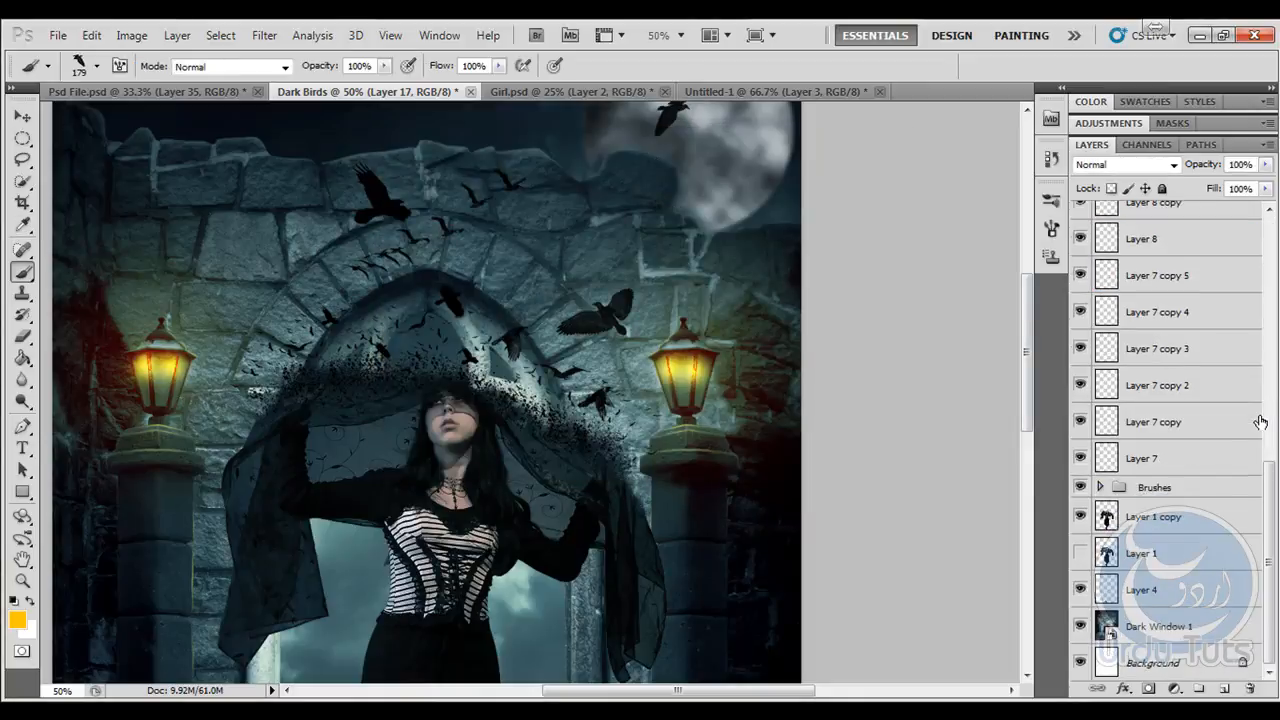
{"action": "left_click", "coordinate": [1168, 626]}
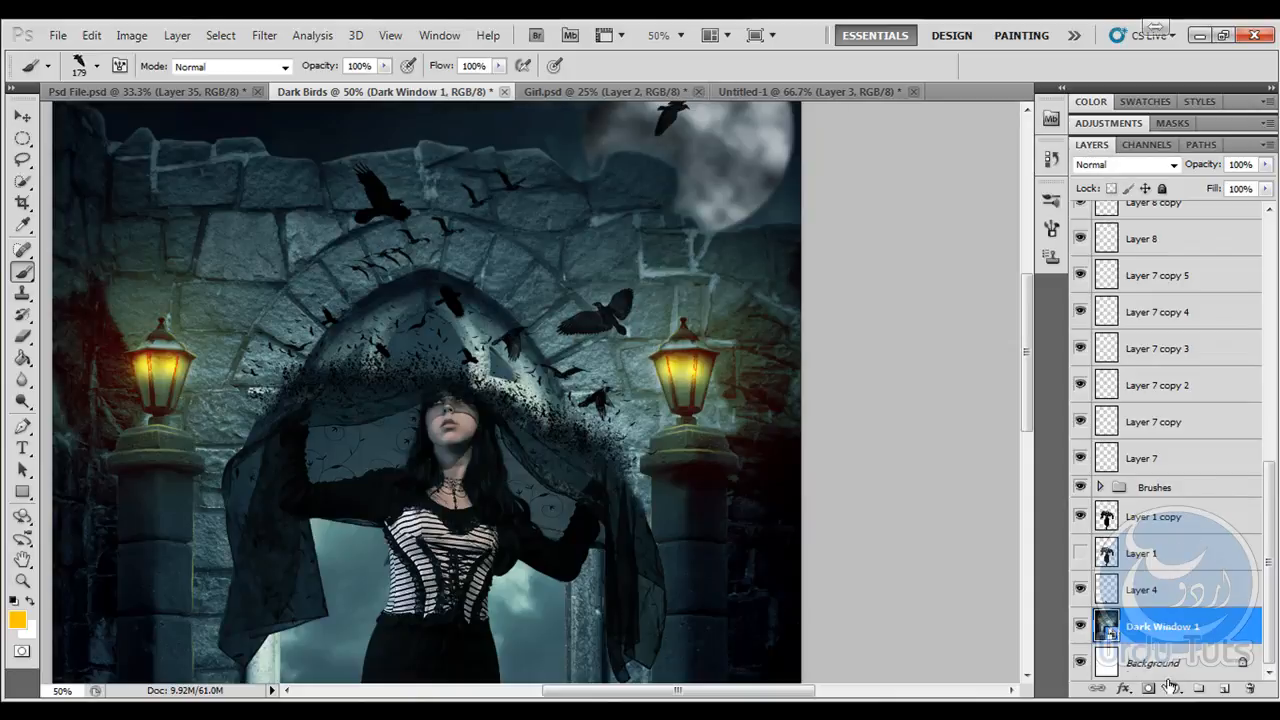
{"action": "left_click", "coordinate": [1222, 690]}
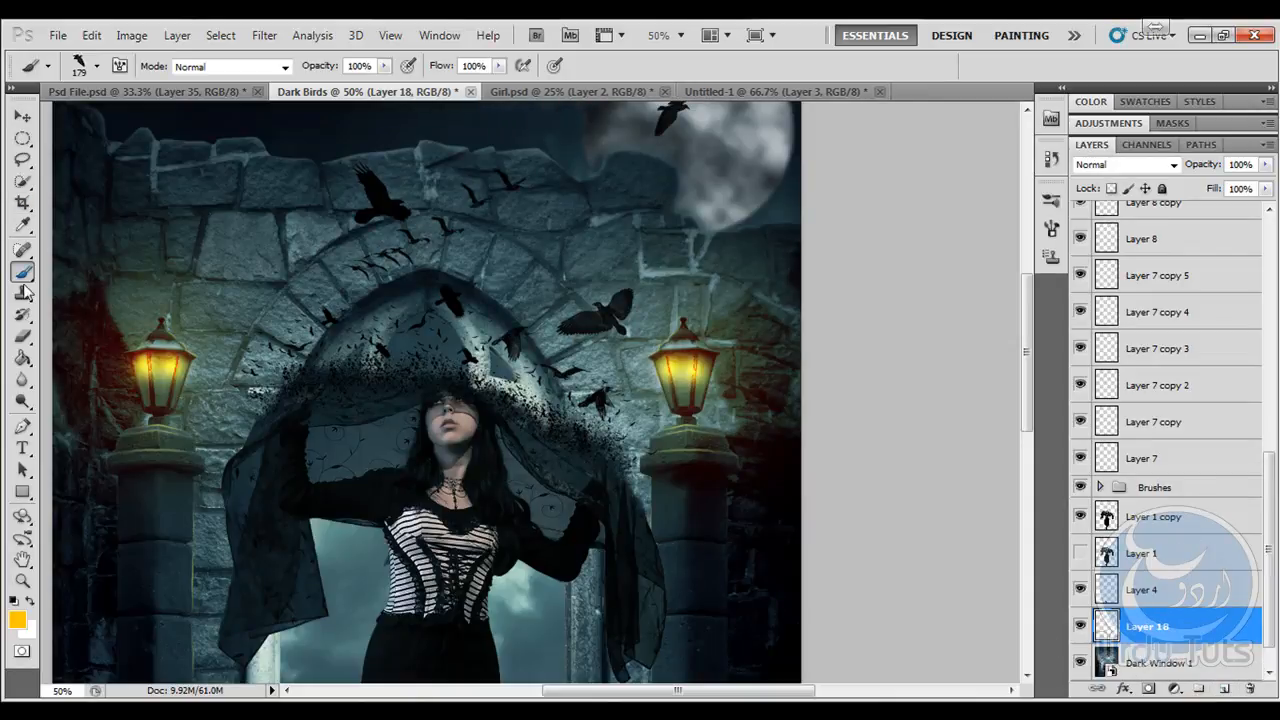
- Choose the soft round brush at 179 px with 0% hardness and set the new layer's blend mode to Soft Light
{"action": "left_click", "coordinate": [97, 66]}
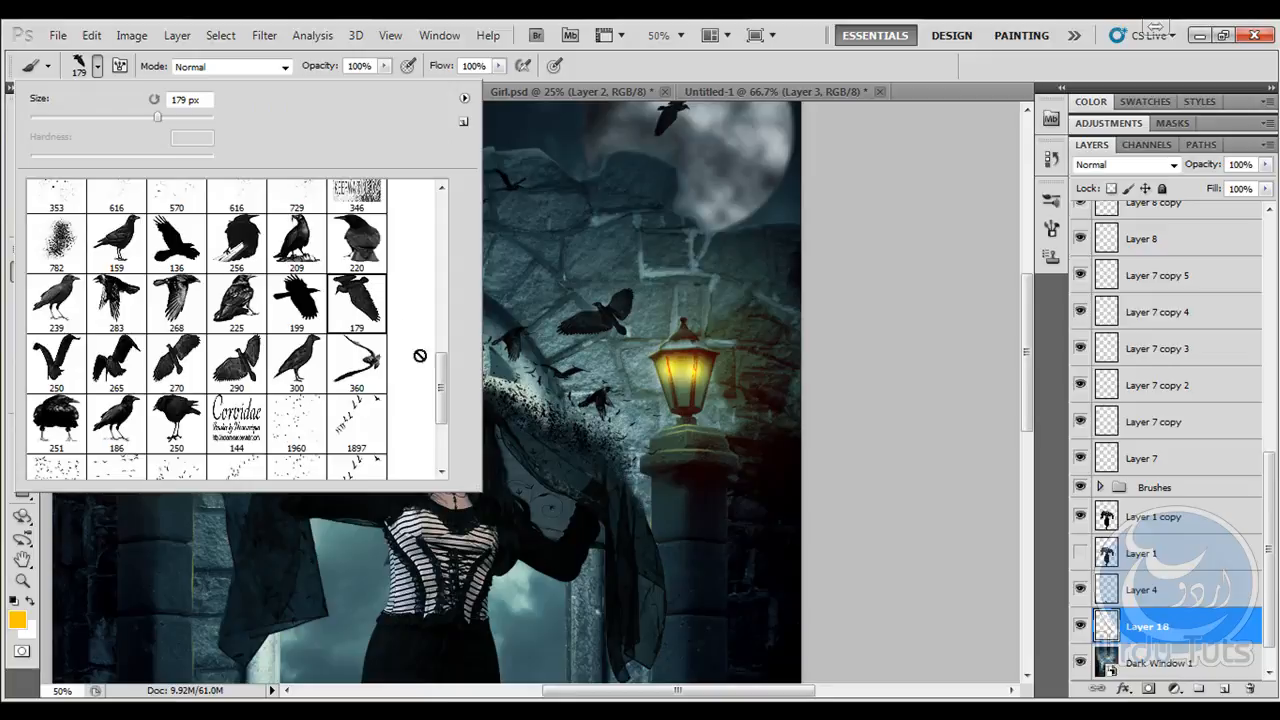
{"action": "left_click_drag", "start_coordinate": [441, 390], "coordinate": [441, 232]}
{"action": "left_click", "coordinate": [176, 208]}
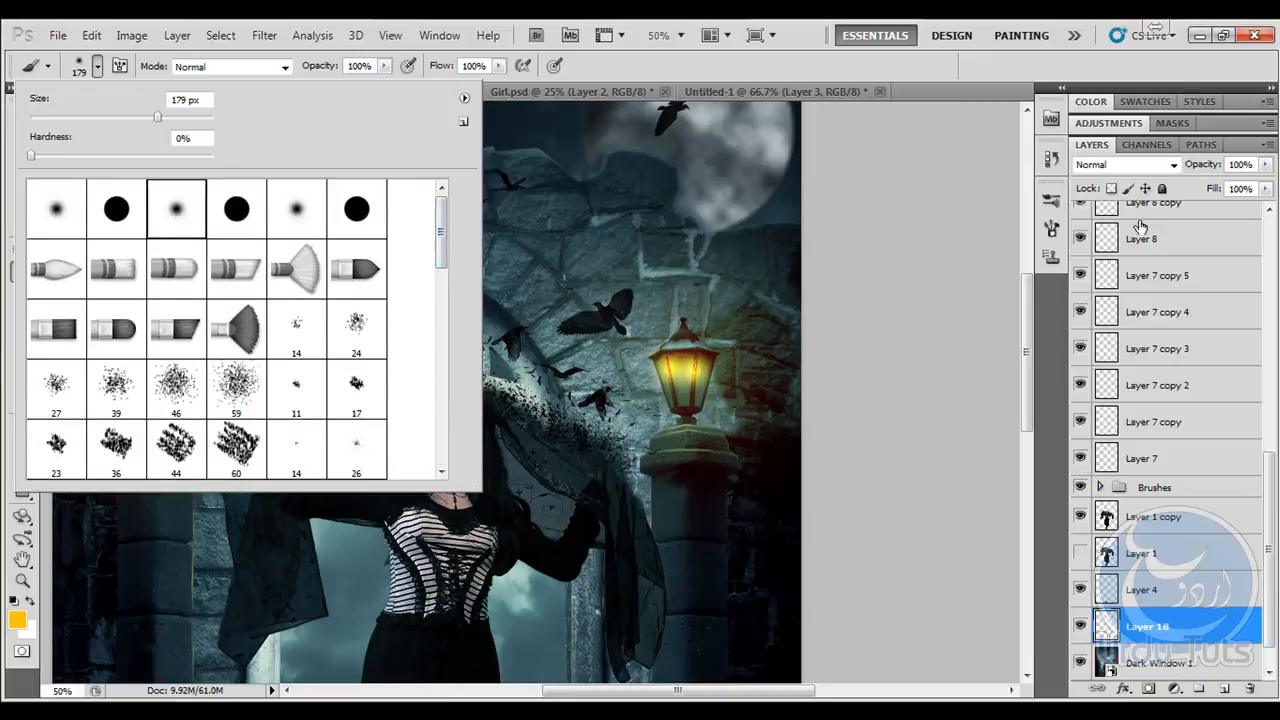
{"action": "left_click", "coordinate": [1163, 165]}
{"action": "left_click", "coordinate": [1163, 165]}
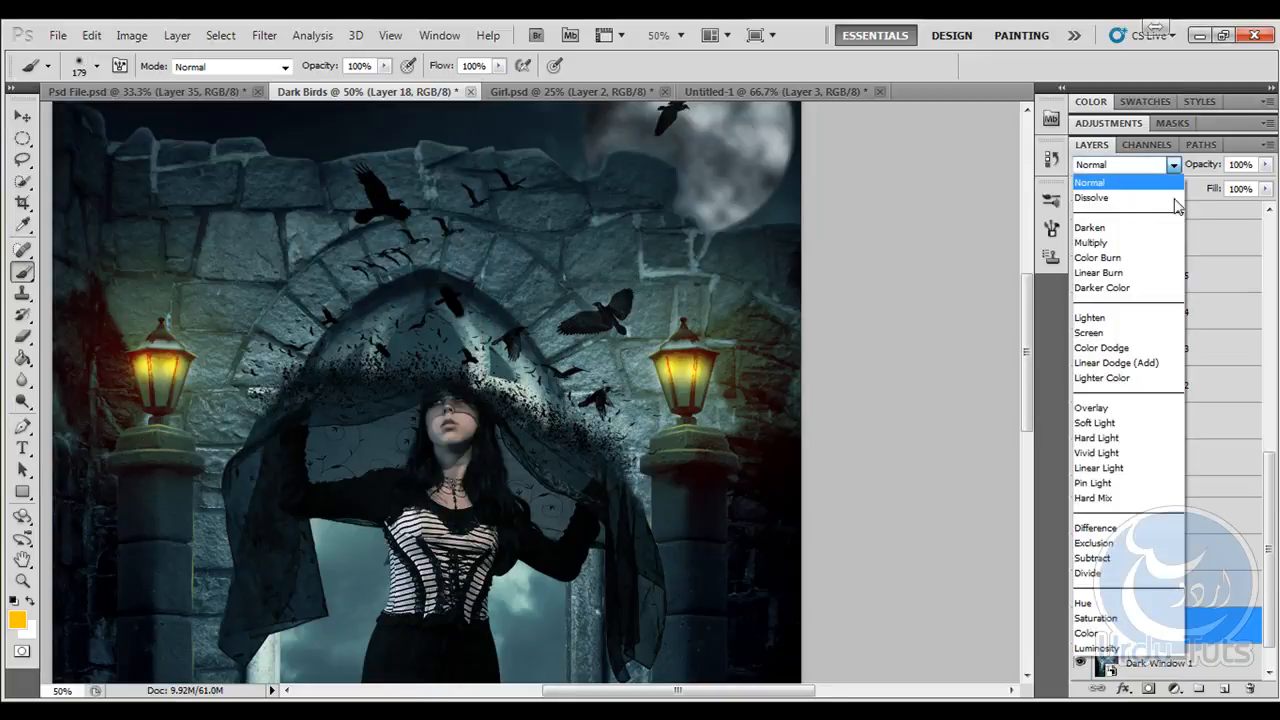
{"action": "left_click", "coordinate": [1107, 424]}
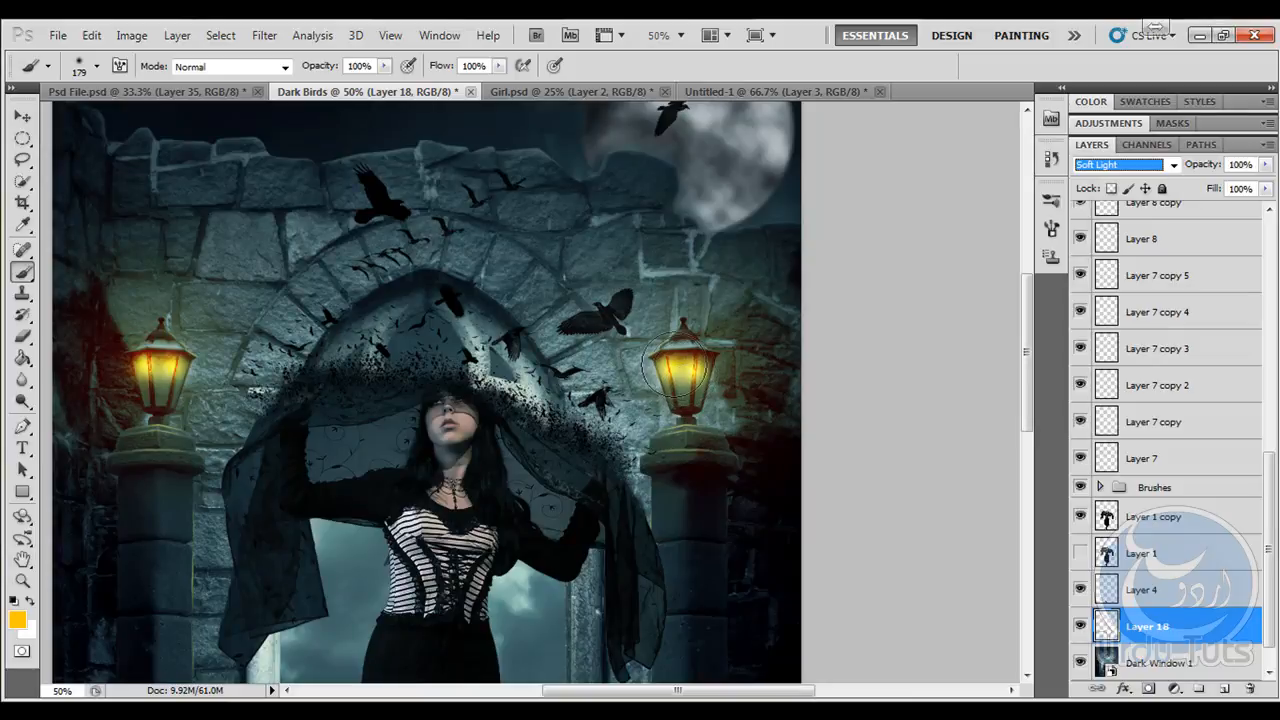
- Paint a yellow-orange glow over the right lantern, and undo the trial stroke over the left one
{"action": "mouse_move", "coordinate": [672, 364]}
{"action": "left_mouse_down"}
{"action": "mouse_move", "coordinate": [678, 354]}
{"action": "mouse_move", "coordinate": [684, 393]}
{"action": "left_mouse_up"}
{"action": "mouse_move", "coordinate": [180, 382]}
{"action": "left_mouse_down"}
{"action": "mouse_move", "coordinate": [152, 366]}
{"action": "mouse_move", "coordinate": [150, 378]}
{"action": "mouse_move", "coordinate": [157, 359]}
{"action": "mouse_move", "coordinate": [163, 371]}
{"action": "mouse_move", "coordinate": [160, 338]}
{"action": "mouse_move", "coordinate": [150, 388]}
{"action": "left_mouse_up"}
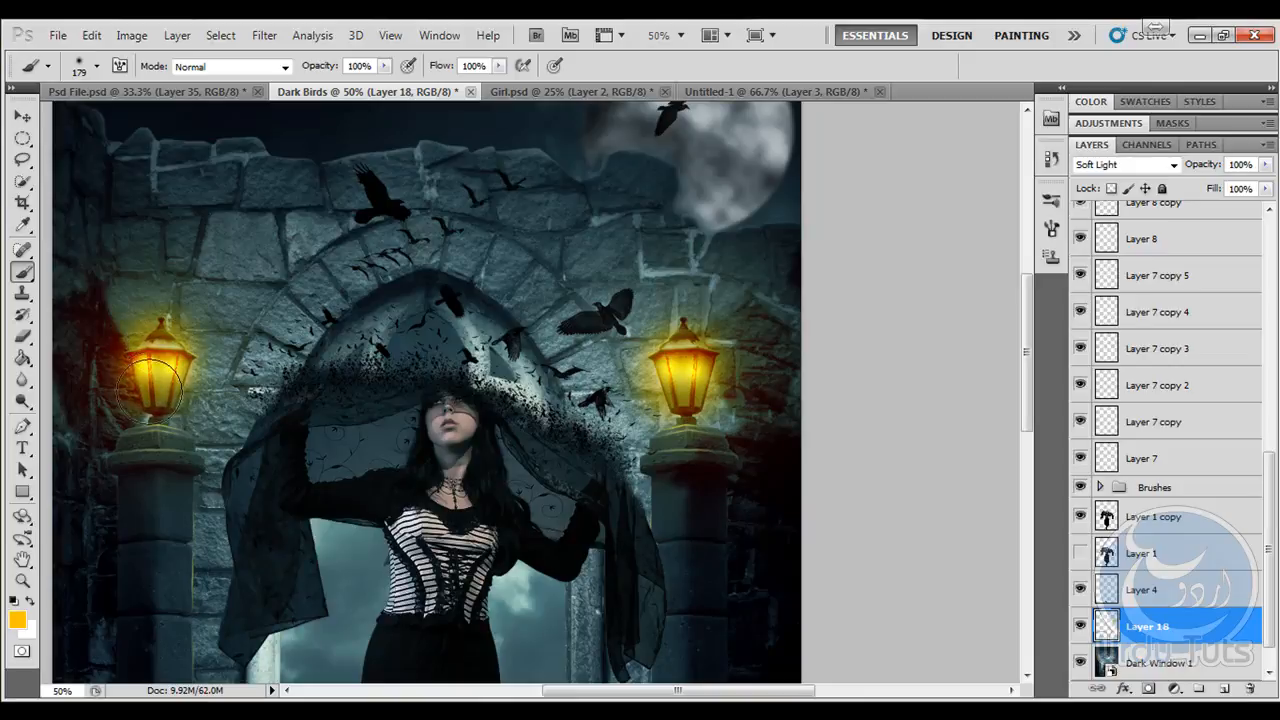
{"action": "key", "text": "ctrl+z"}
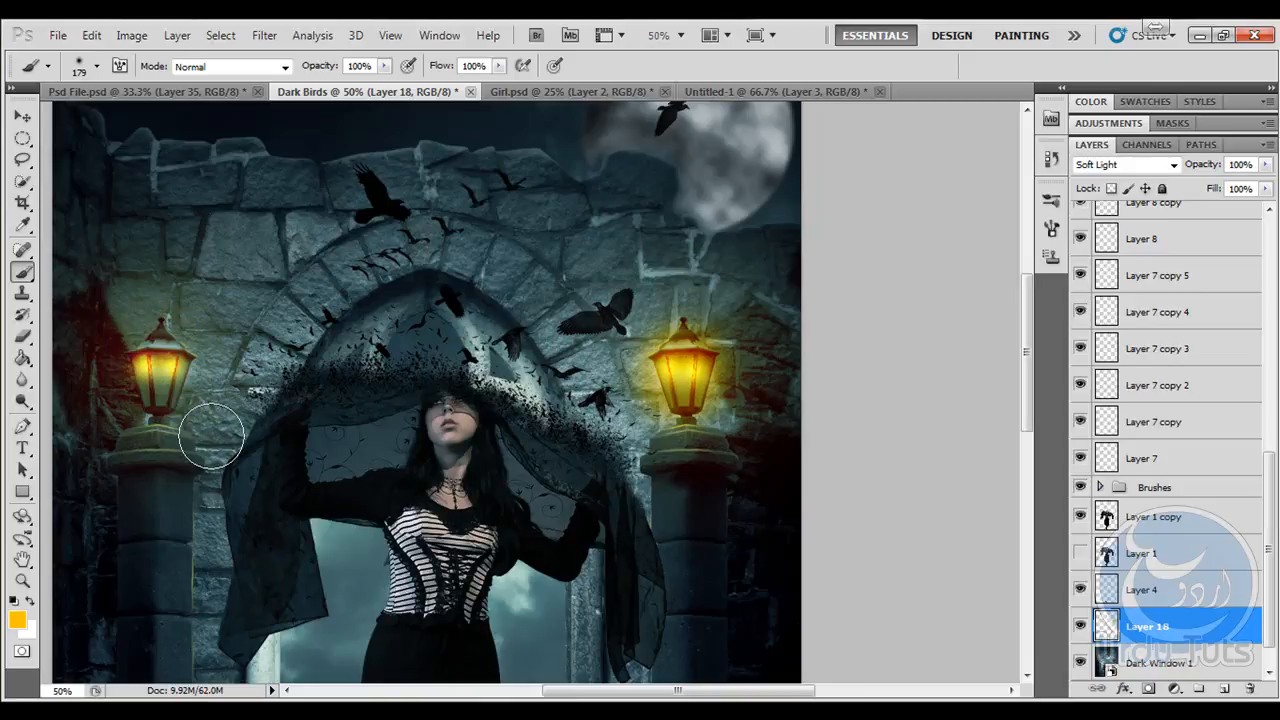
- Paint a yellow-orange glow over the left lantern with the soft round brush reduced to 100 px
{"action": "key", "text": "ctrl+plus"}
{"action": "key", "text": "ctrl+plus"}
{"action": "key", "text": "ctrl+plus"}
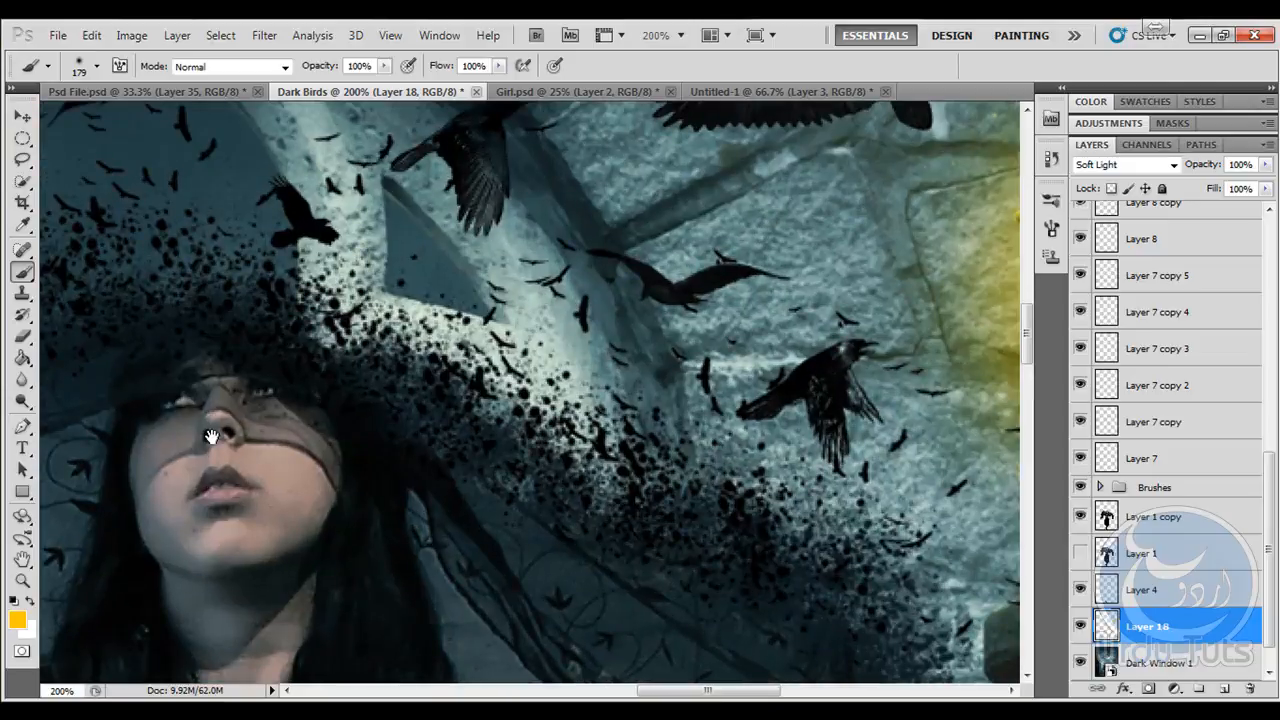
{"action": "mouse_move", "coordinate": [250, 425]}
{"action": "left_mouse_down"}
{"action": "mouse_move", "coordinate": [600, 408]}
{"action": "mouse_move", "coordinate": [583, 537]}
{"action": "left_mouse_up"}
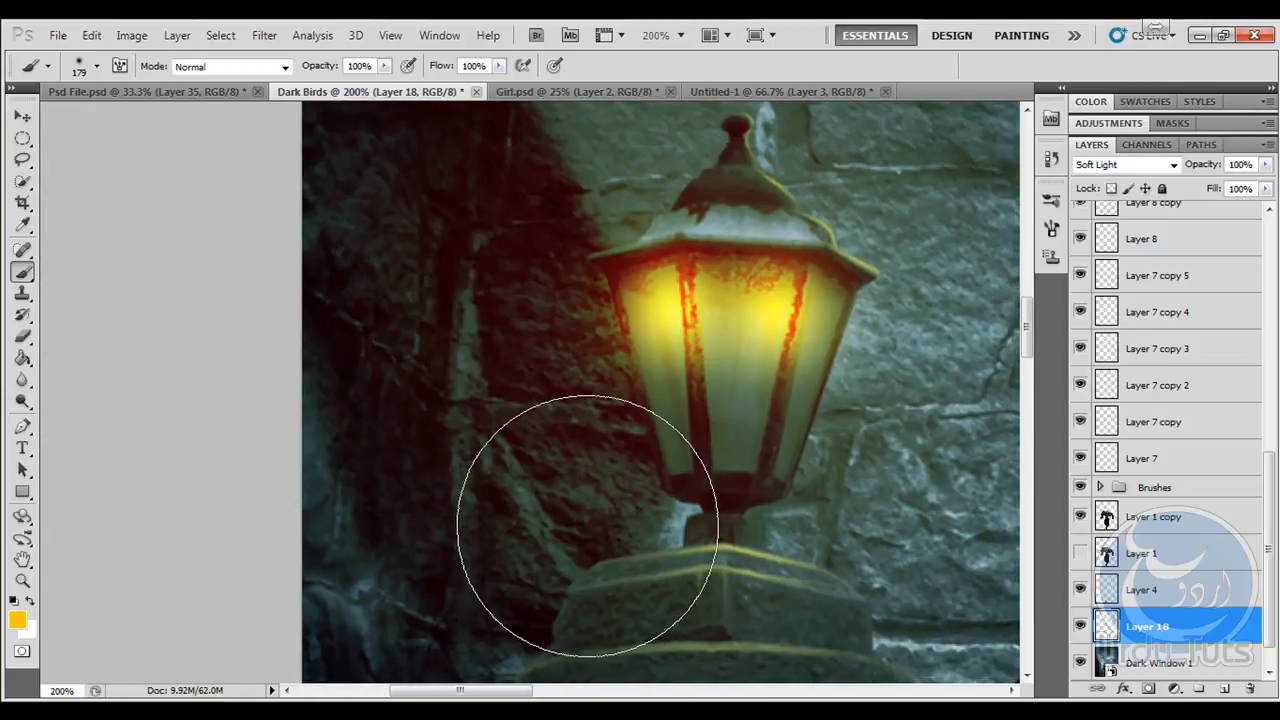
{"action": "key", "text": "bracketleft"}
{"action": "key", "text": "bracketleft"}
{"action": "key", "text": "bracketleft"}
{"action": "mouse_move", "coordinate": [697, 395]}
{"action": "left_mouse_down"}
{"action": "mouse_move", "coordinate": [686, 337]}
{"action": "mouse_move", "coordinate": [741, 265]}
{"action": "mouse_move", "coordinate": [790, 360]}
{"action": "mouse_move", "coordinate": [694, 334]}
{"action": "mouse_move", "coordinate": [714, 294]}
{"action": "mouse_move", "coordinate": [695, 220]}
{"action": "mouse_move", "coordinate": [771, 300]}
{"action": "mouse_move", "coordinate": [757, 371]}
{"action": "mouse_move", "coordinate": [729, 343]}
{"action": "left_mouse_up"}
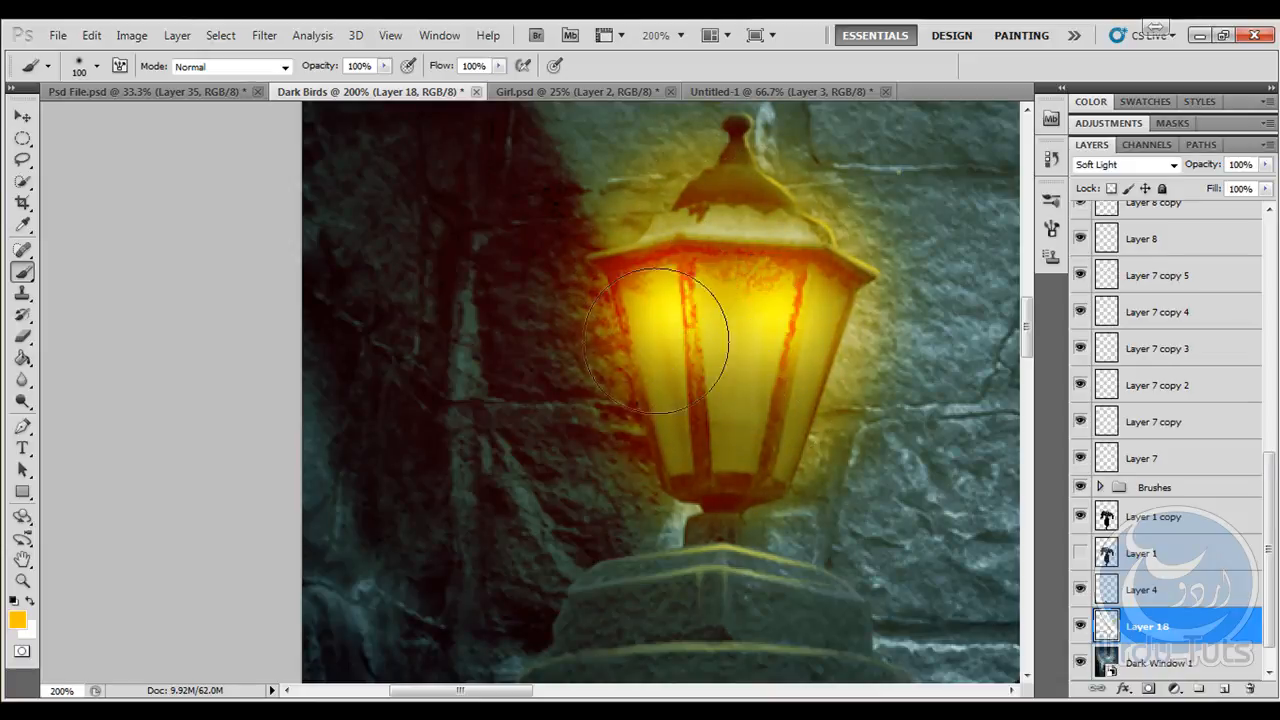
- Switch to the 353 px spatter brush and reduce its size to 150 px
{"action": "left_click_drag", "start_coordinate": [472, 463], "coordinate": [197, 538]}
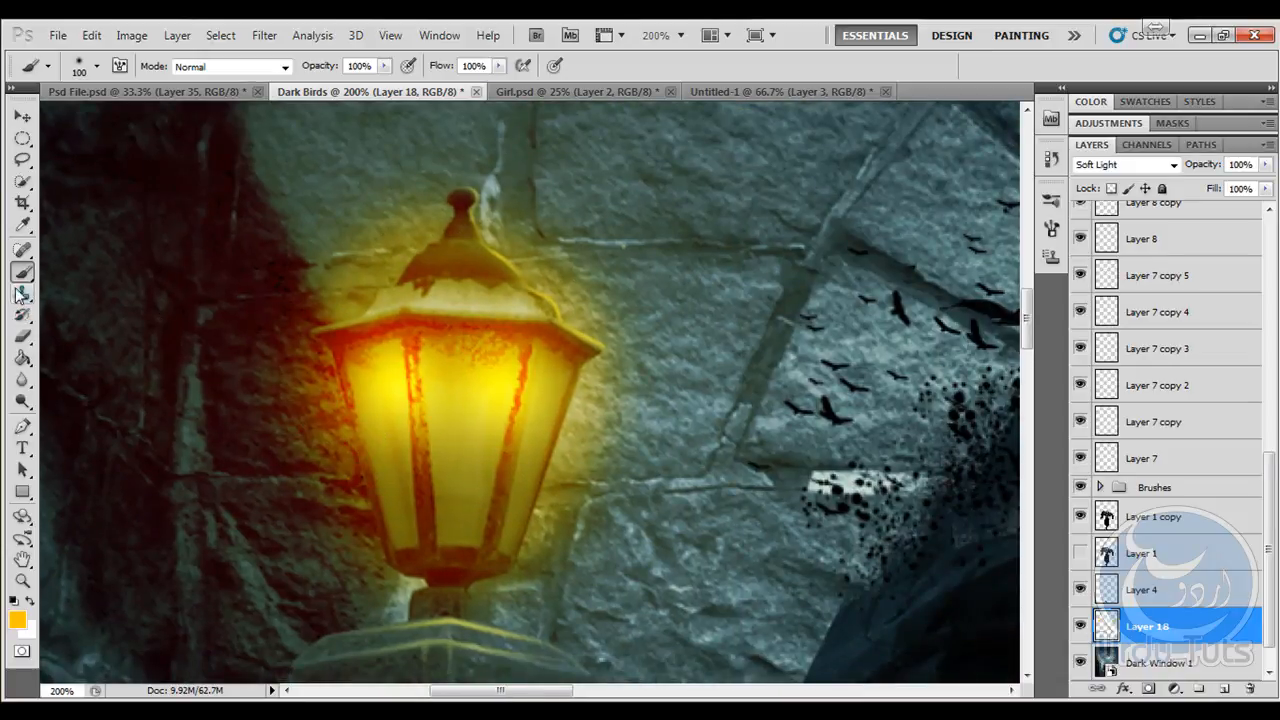
{"action": "left_click", "coordinate": [97, 67]}
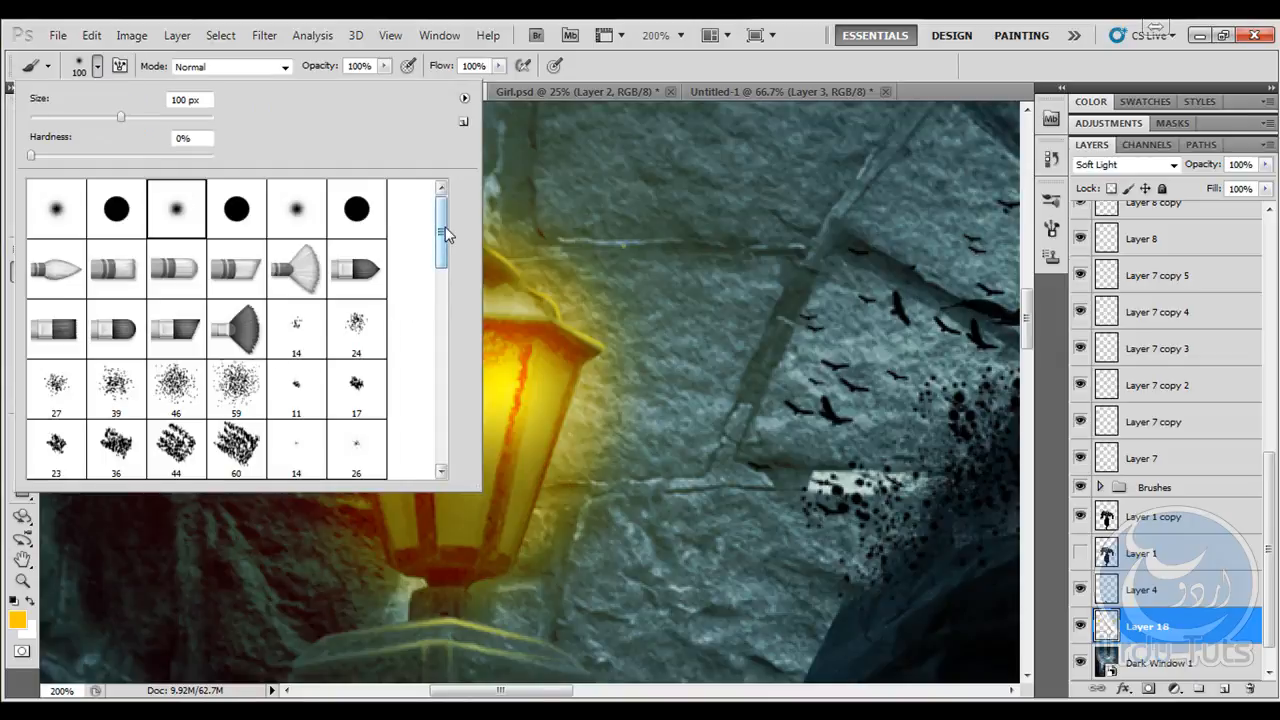
{"action": "mouse_move", "coordinate": [445, 226]}
{"action": "left_mouse_down"}
{"action": "mouse_move", "coordinate": [442, 345]}
{"action": "mouse_move", "coordinate": [442, 332]}
{"action": "left_mouse_up"}
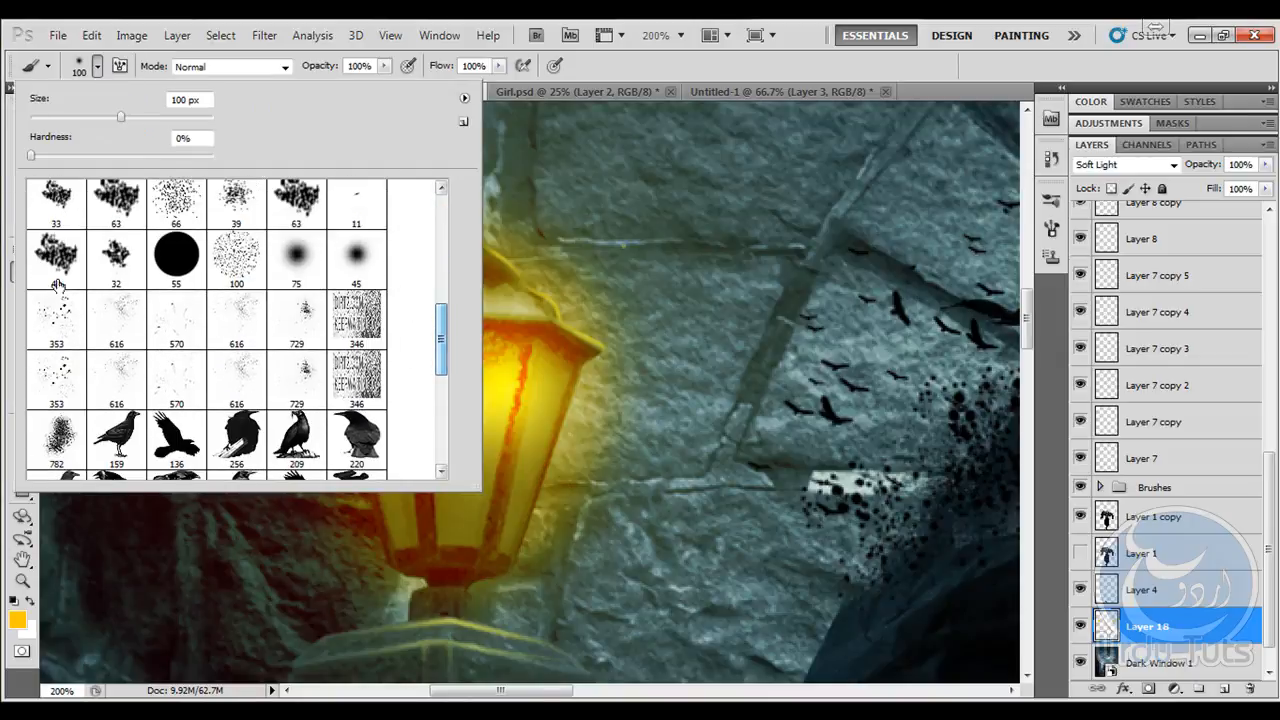
{"action": "left_click", "coordinate": [116, 310]}
{"action": "left_click", "coordinate": [77, 342]}
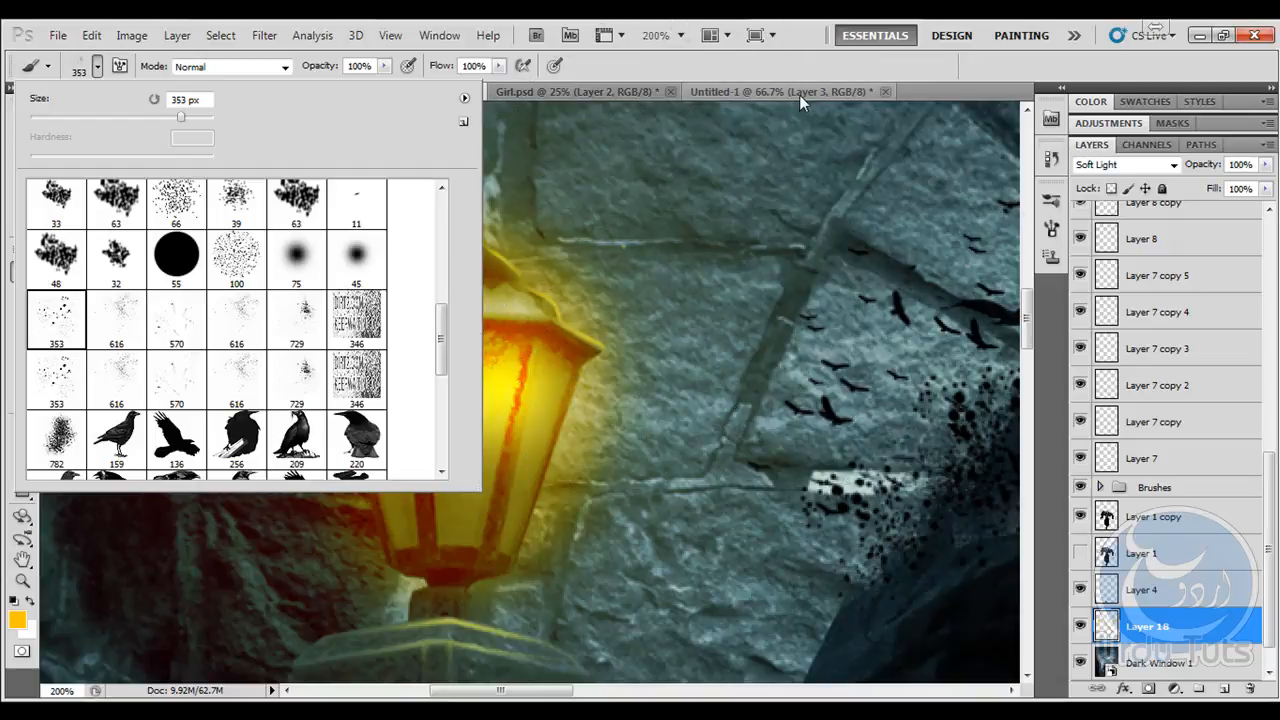
{"action": "left_click", "coordinate": [800, 94]}
{"action": "key", "text": "bracketleft"}
{"action": "key", "text": "bracketleft"}
{"action": "key", "text": "bracketleft"}
{"action": "key", "text": "bracketleft"}
{"action": "key", "text": "bracketleft"}
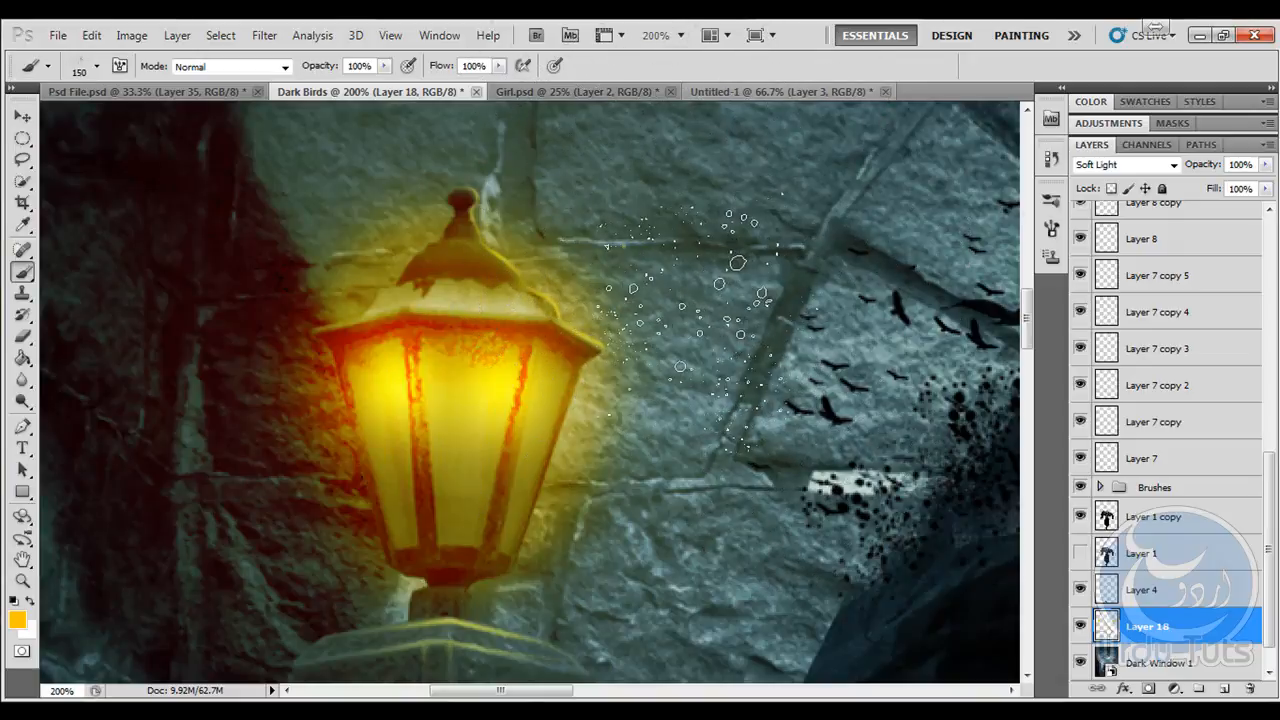
- Try orange sparks beside the left lantern on a new layer, with the layer's opacity lowered to 44%
{"action": "left_click", "coordinate": [1226, 690]}
{"action": "left_click_drag", "start_coordinate": [484, 366], "coordinate": [597, 351]}
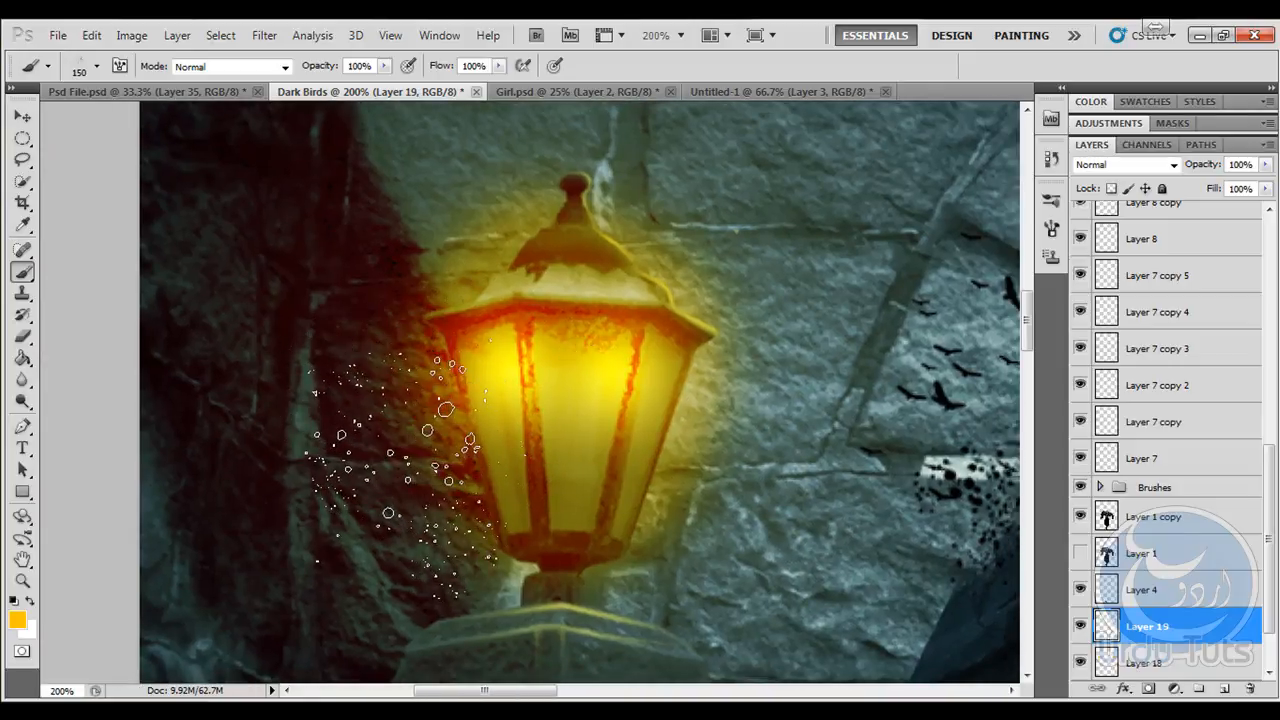
{"action": "left_click", "coordinate": [400, 440]}
{"action": "left_click", "coordinate": [22, 116]}
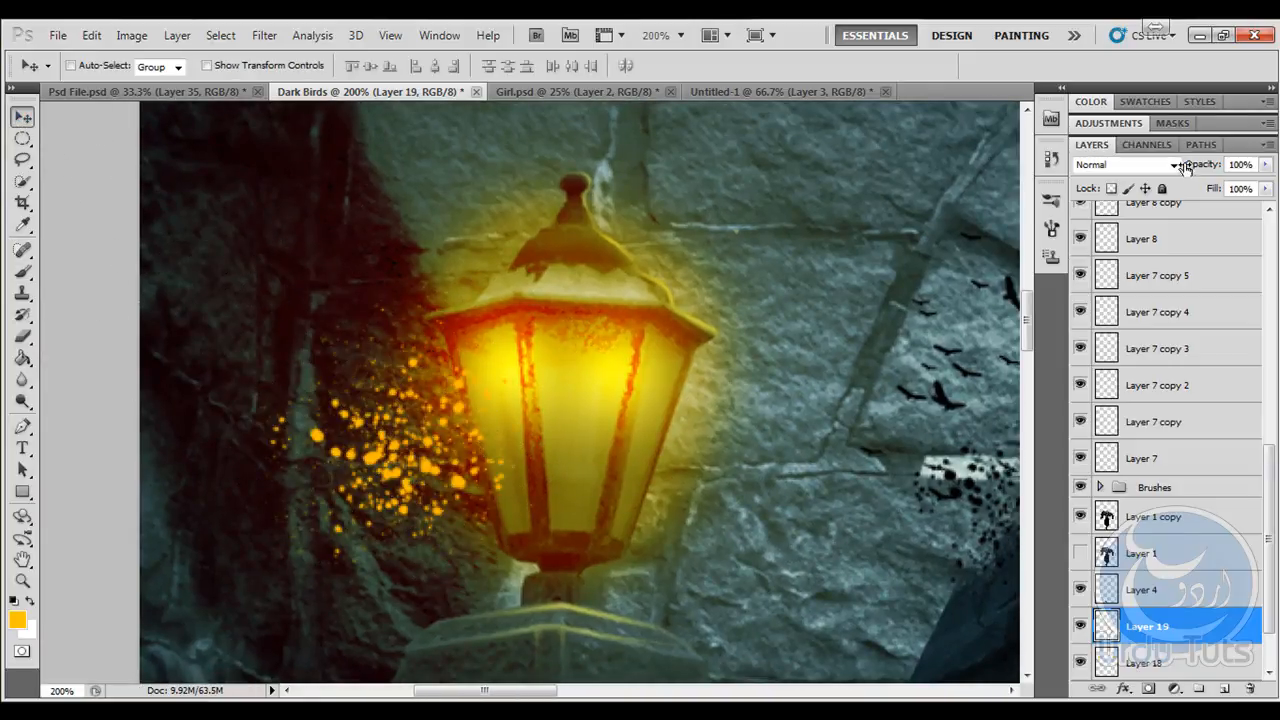
{"action": "left_click_drag", "start_coordinate": [1165, 170], "coordinate": [1150, 170]}
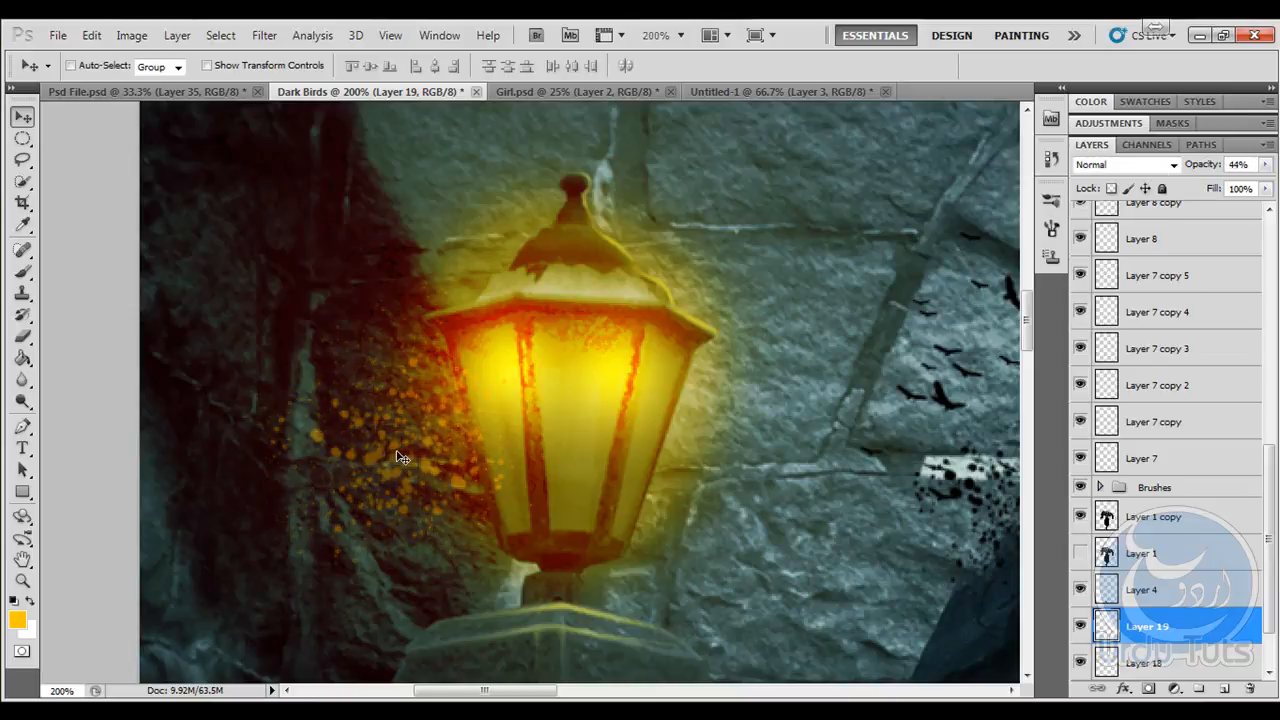
- Delete the layer holding the orange sparks
{"action": "left_click_drag", "start_coordinate": [397, 452], "coordinate": [405, 496]}
{"action": "key", "text": "ctrl+z"}
{"action": "key", "text": "Delete"}
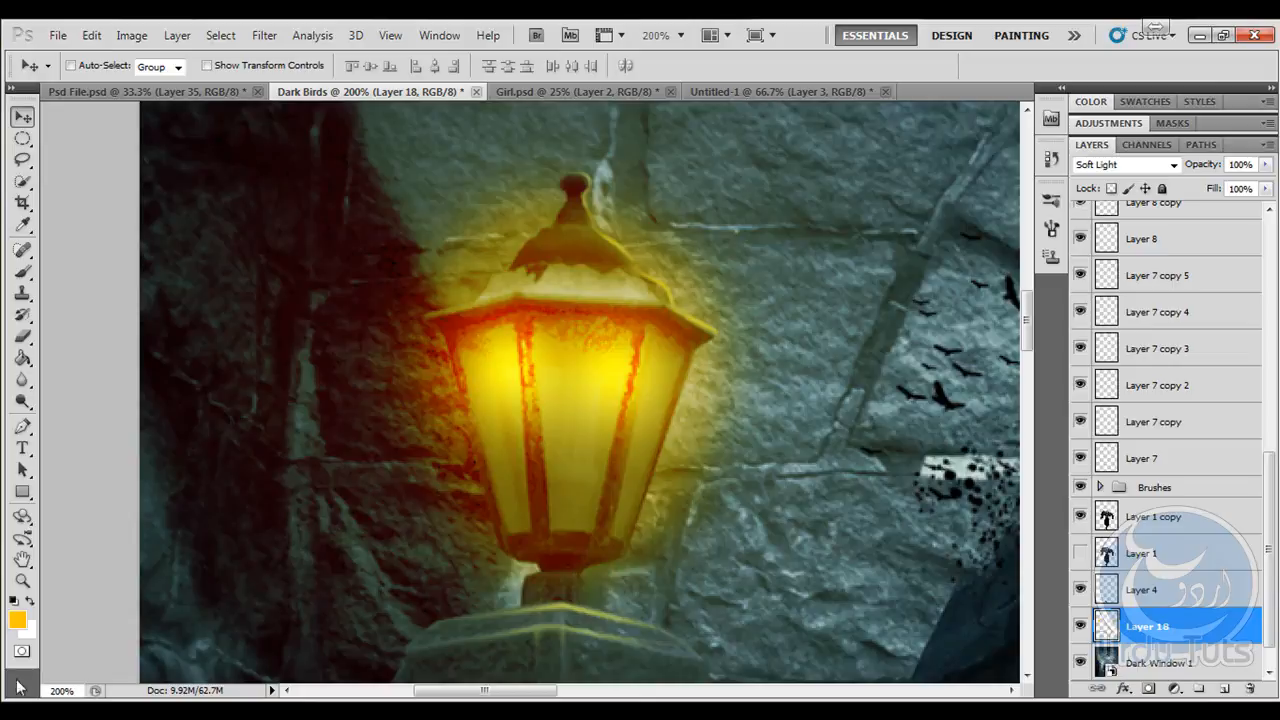
- Set the foreground colour to pale yellow and add a new layer above the lantern glow layer
{"action": "left_click", "coordinate": [18, 622]}
{"action": "left_click_drag", "start_coordinate": [604, 230], "coordinate": [504, 155]}
{"action": "left_click", "coordinate": [830, 172]}
{"action": "left_click", "coordinate": [23, 273]}
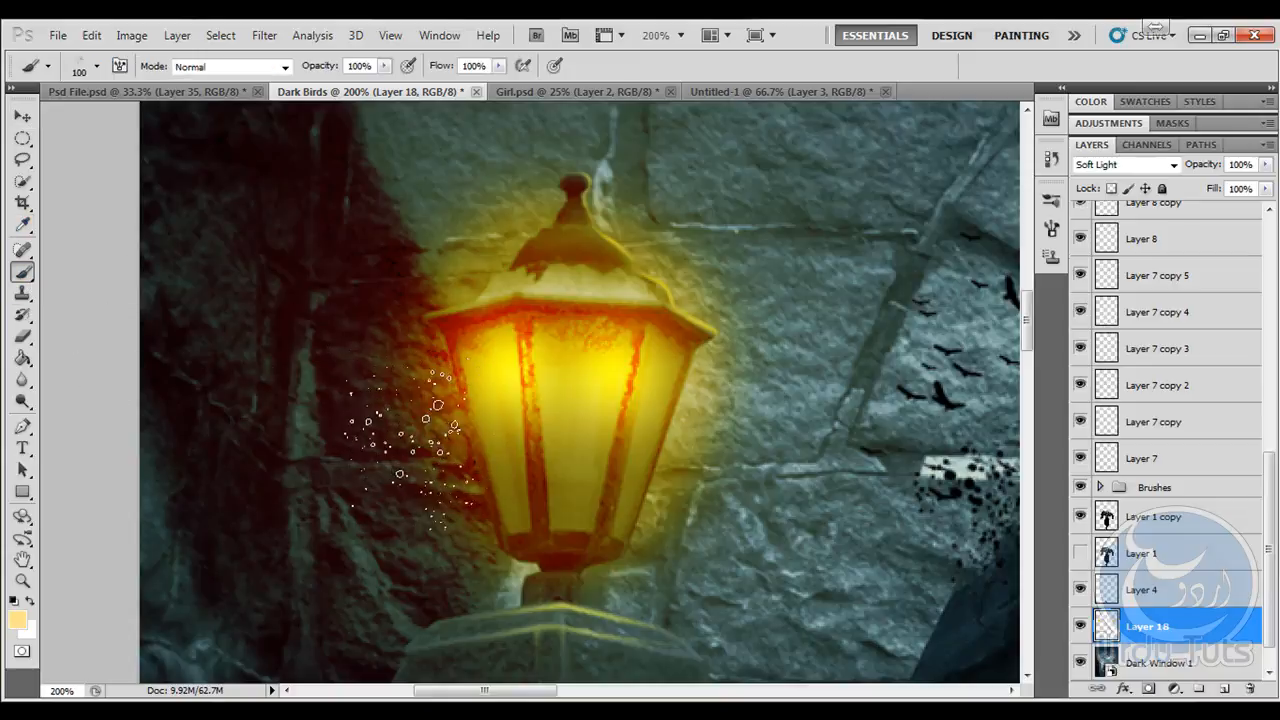
{"action": "key", "text": "bracketleft"}
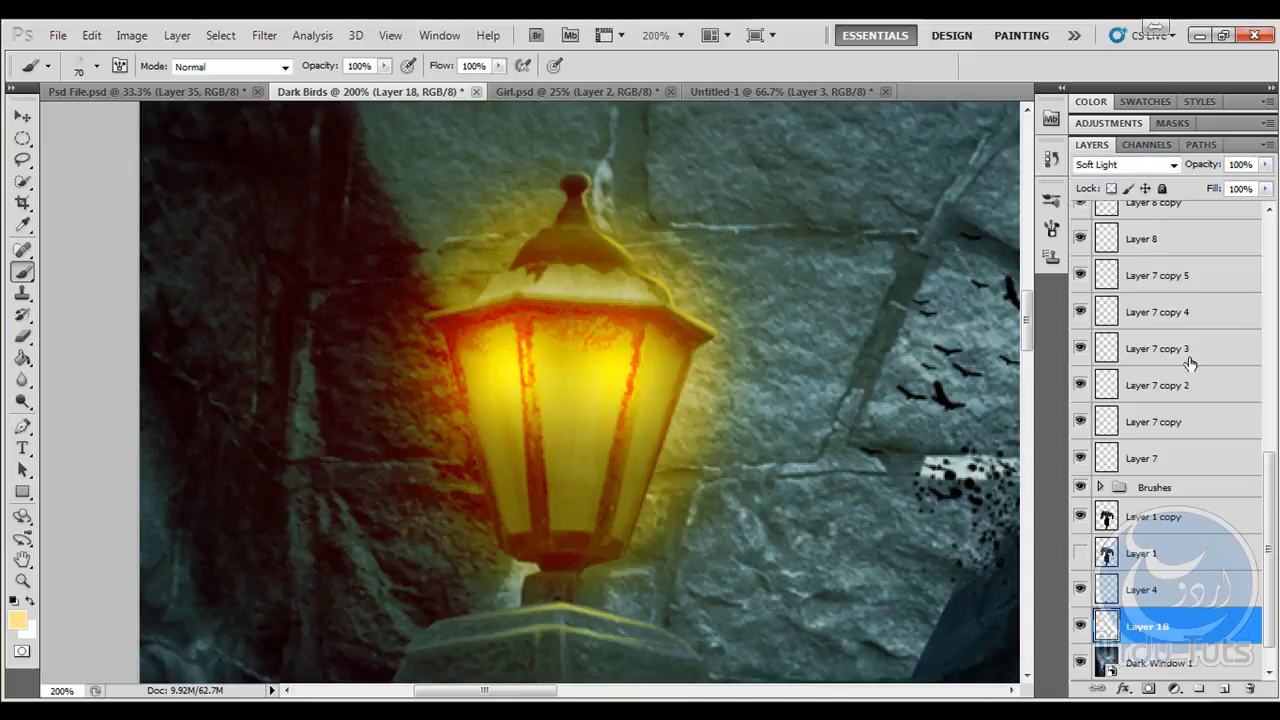
{"action": "left_click", "coordinate": [1224, 690]}
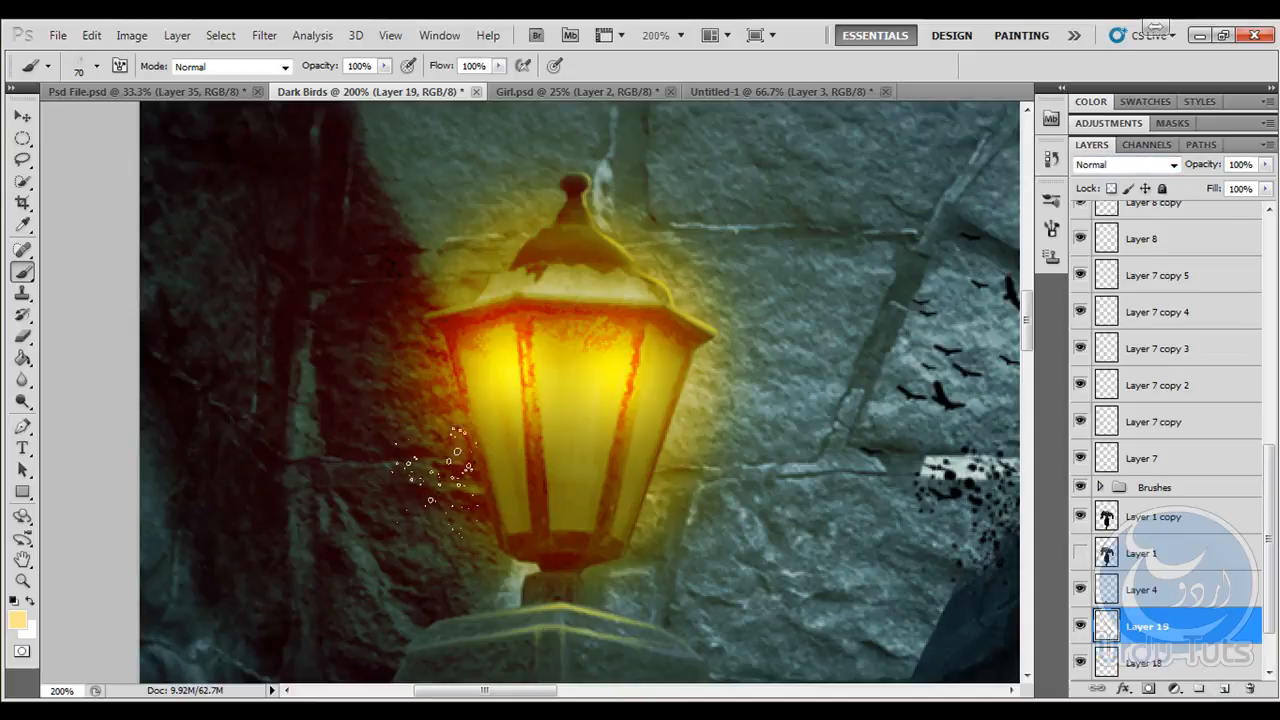
- Try stamping pale yellow sparks beside the left lantern with the spatter brush at 70 px
{"action": "left_click", "coordinate": [435, 522]}
{"action": "left_click", "coordinate": [402, 445]}
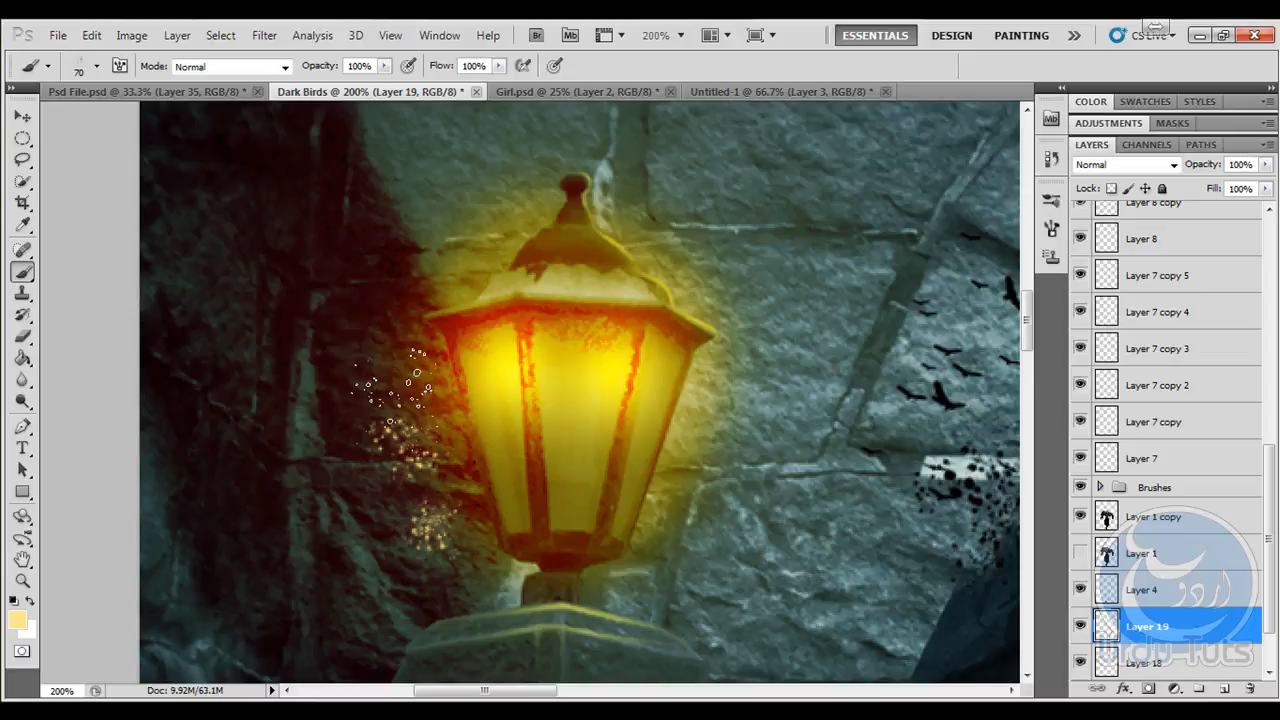
{"action": "key", "text": "ctrl+alt+z"}
{"action": "key", "text": "ctrl+alt+z"}
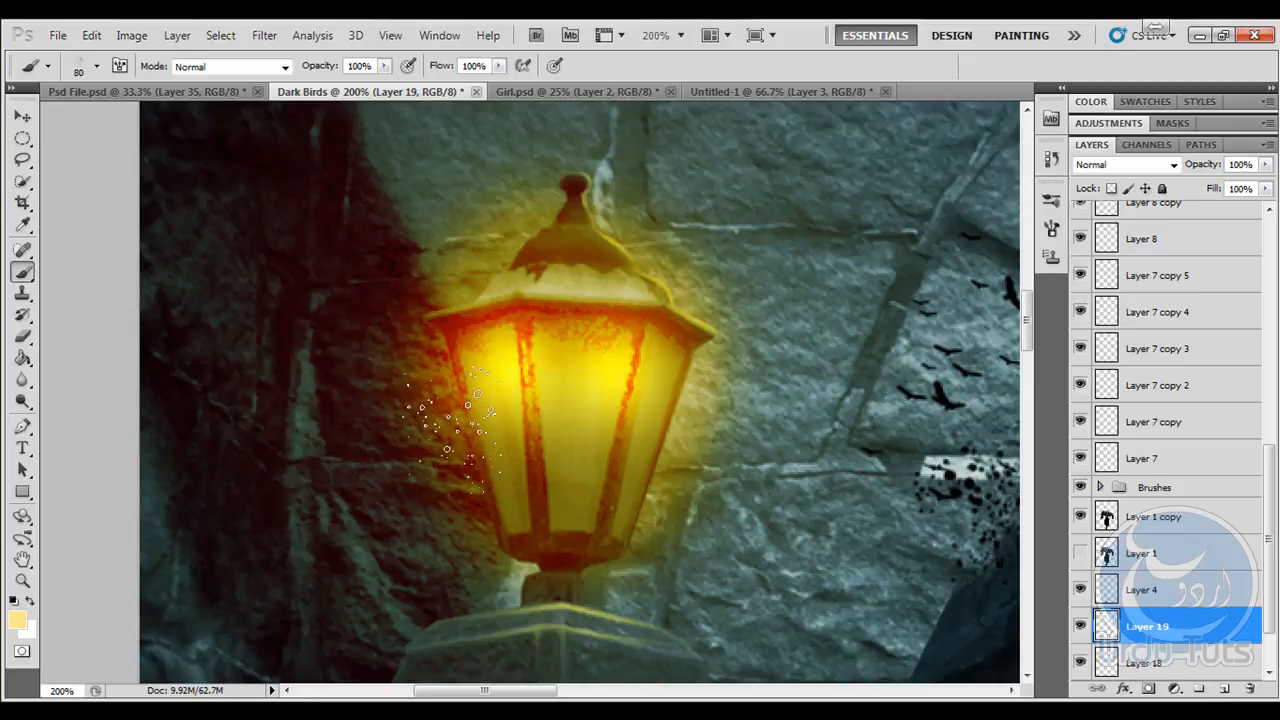
- Stamp two clusters of pale yellow sparks along the left lantern's outer side with the spatter brush at 100 px
{"action": "key", "text": "bracketright"}
{"action": "key", "text": "bracketright"}
{"action": "left_click", "coordinate": [470, 505]}
{"action": "left_click", "coordinate": [405, 390]}
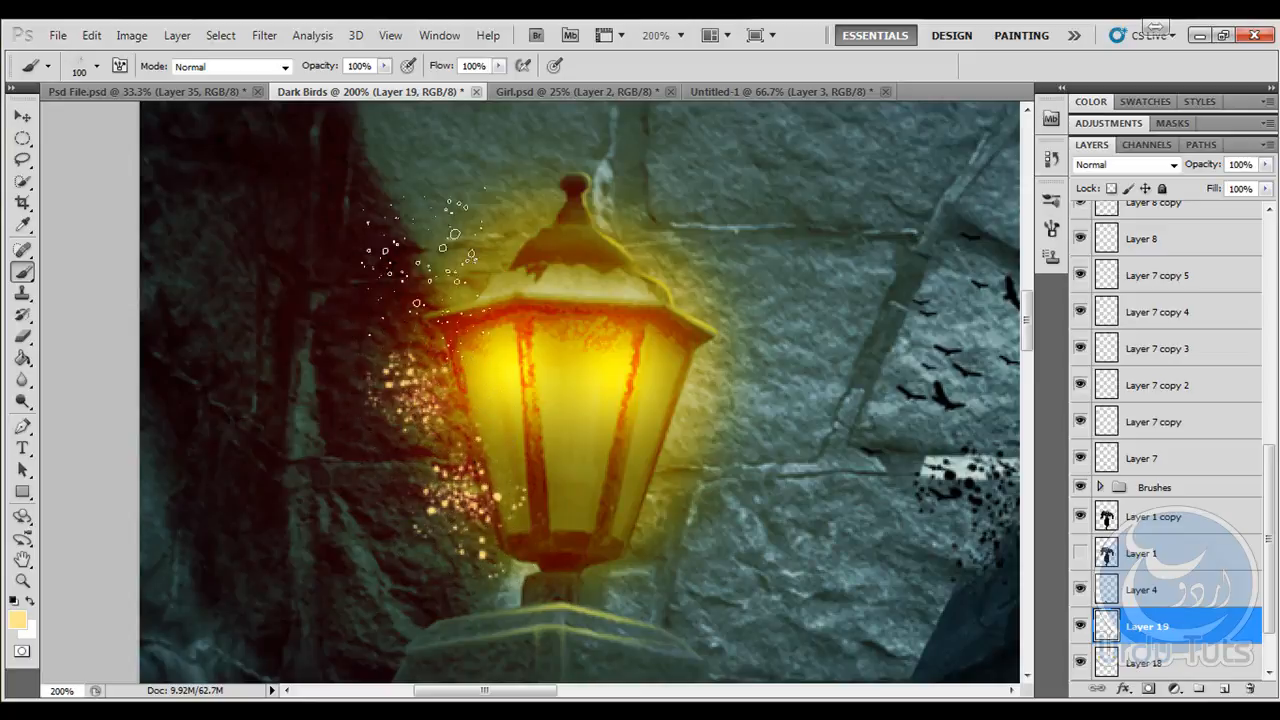
- Undo all the pale yellow spark clusters stamped beside the left lantern
{"action": "left_click", "coordinate": [450, 255]}
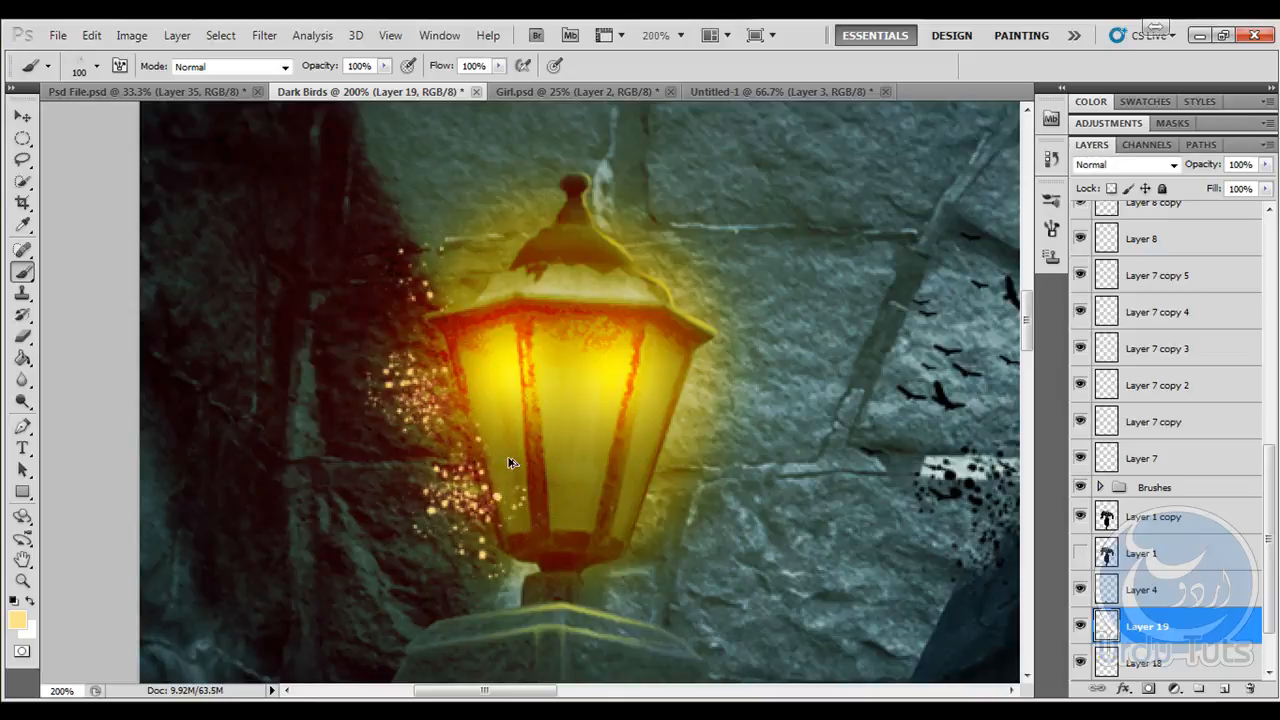
{"action": "key", "text": "ctrl+alt+z"}
{"action": "key", "text": "ctrl+alt+z"}
{"action": "key", "text": "ctrl+alt+z"}
- Raise the spatter brush's minimum diameter to 47% in Shape Dynamics and lower its Scattering count
{"action": "left_click", "coordinate": [120, 66]}
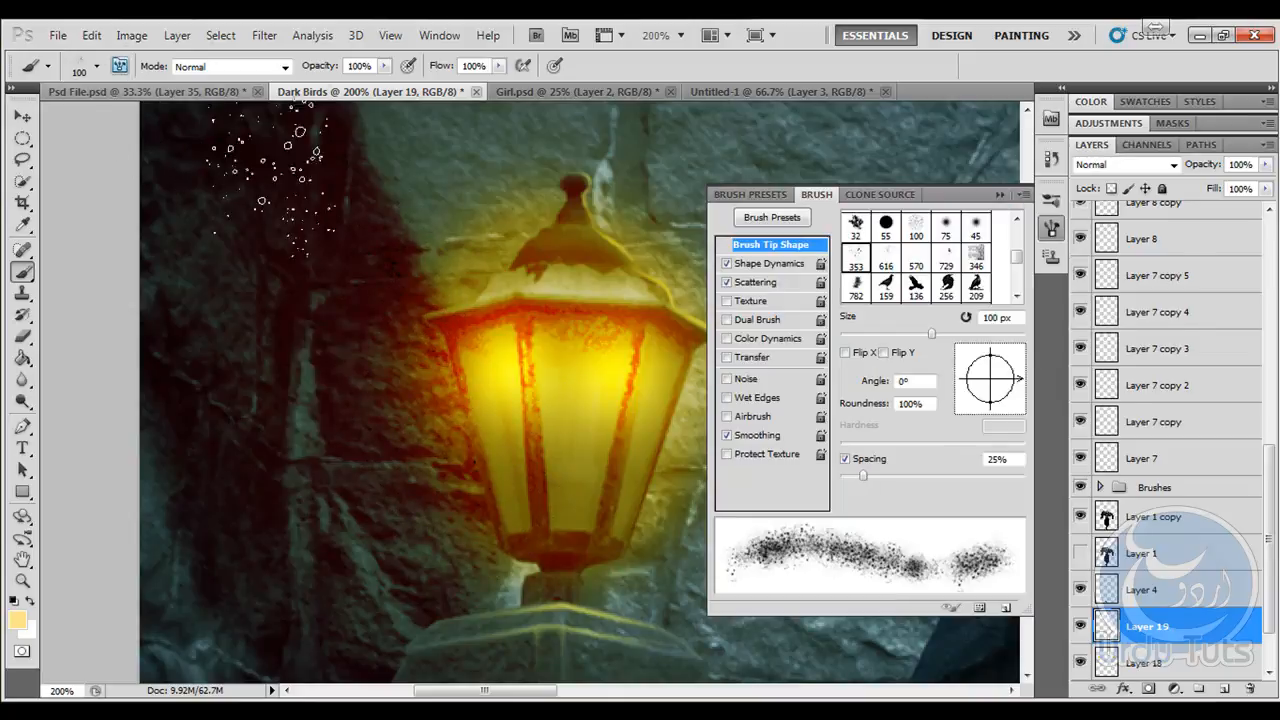
{"action": "left_click", "coordinate": [768, 263]}
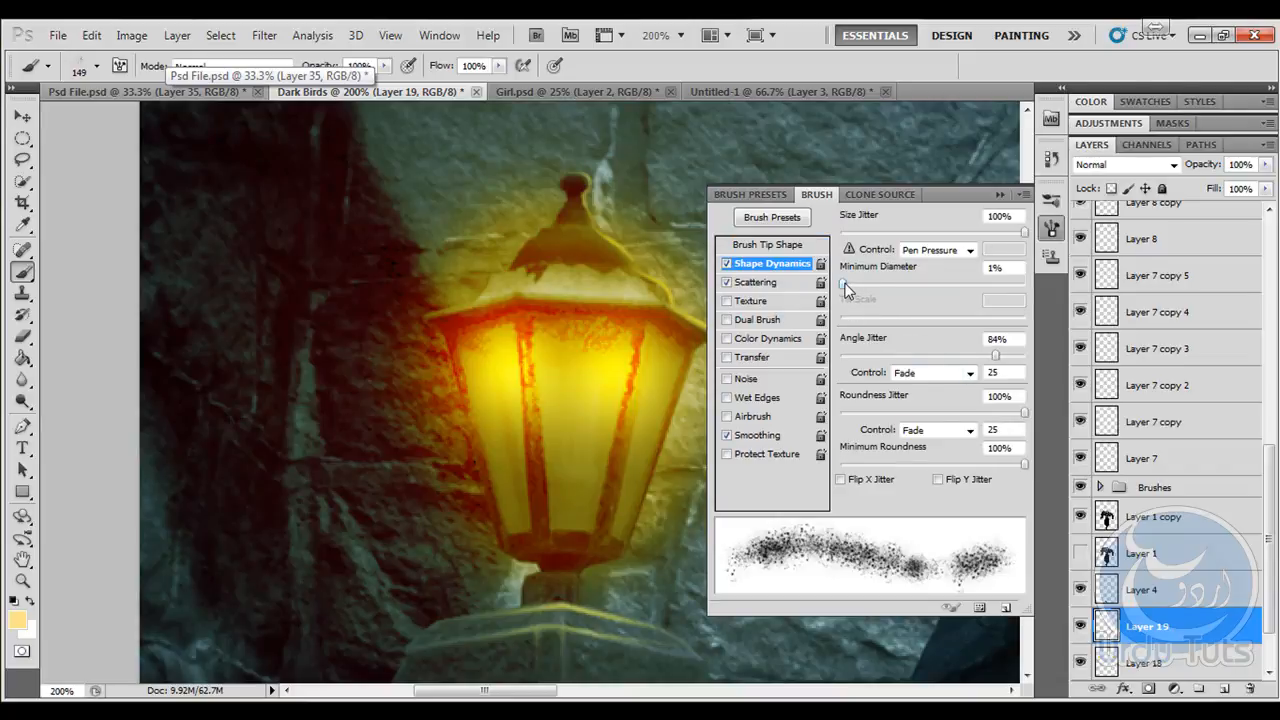
{"action": "mouse_move", "coordinate": [845, 288]}
{"action": "left_mouse_down"}
{"action": "mouse_move", "coordinate": [1000, 290]}
{"action": "mouse_move", "coordinate": [923, 288]}
{"action": "left_mouse_up"}
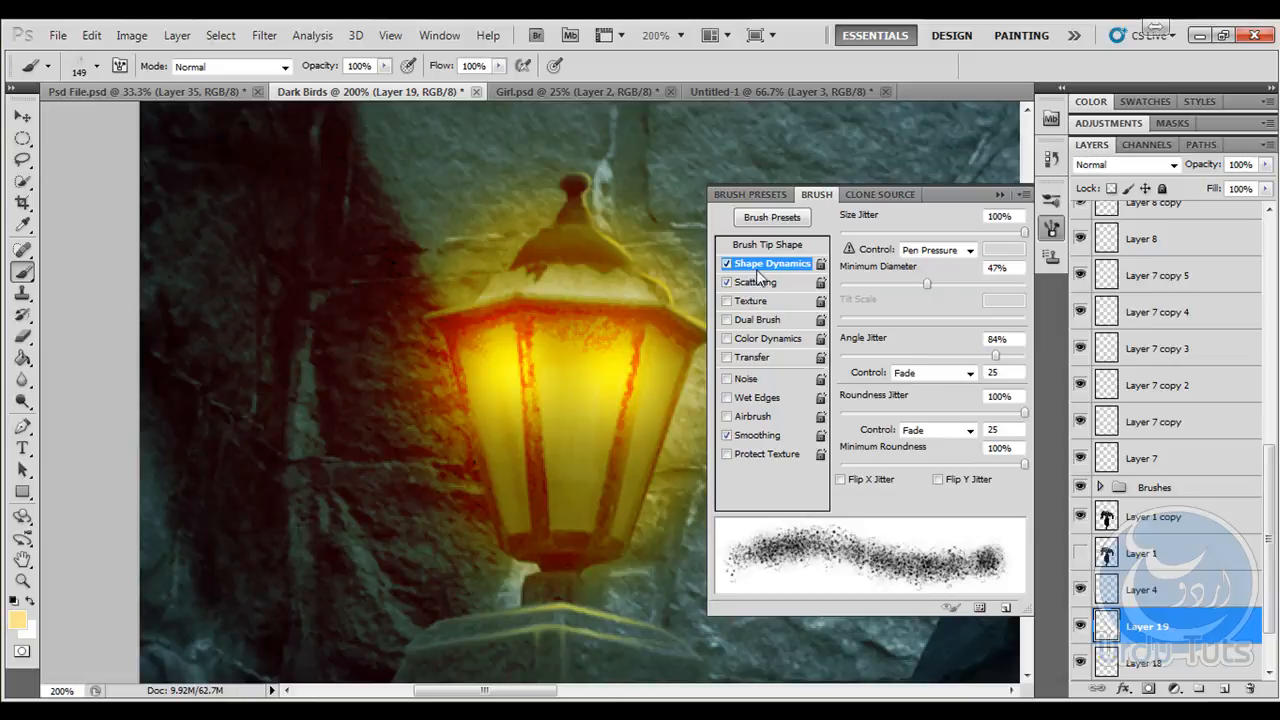
{"action": "left_click", "coordinate": [757, 283]}
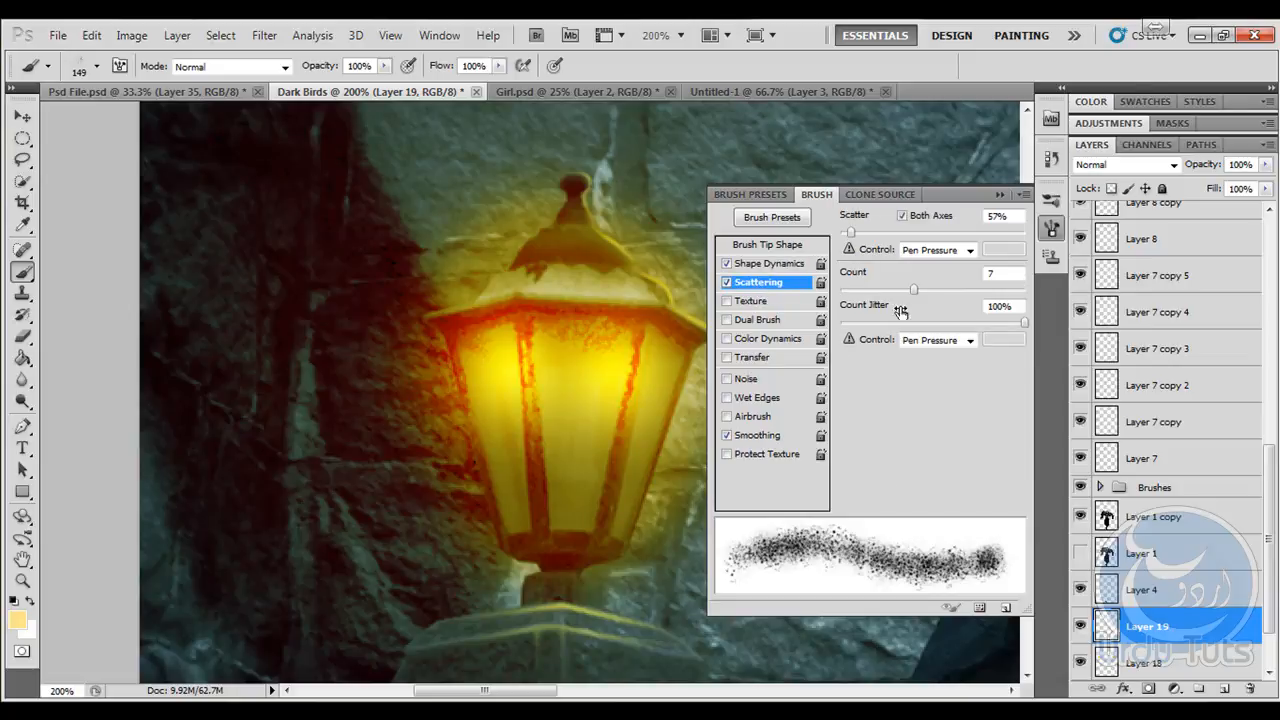
{"action": "mouse_move", "coordinate": [914, 288]}
{"action": "left_mouse_down"}
{"action": "mouse_move", "coordinate": [1008, 292]}
{"action": "mouse_move", "coordinate": [829, 314]}
{"action": "left_mouse_up"}
{"action": "left_click", "coordinate": [998, 197]}
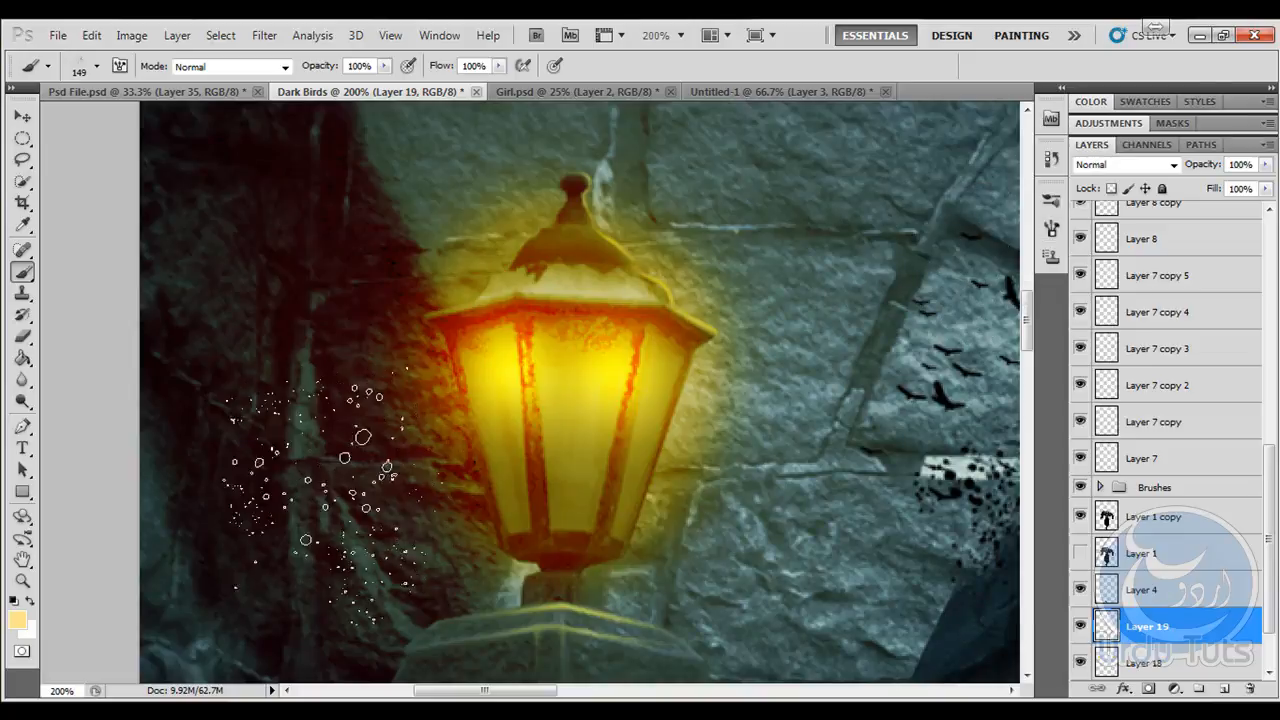
- Stamp one spark cluster at 149 px beside the left lantern and duplicate it above the first and on the lantern's inner side
{"action": "left_click", "coordinate": [402, 437]}
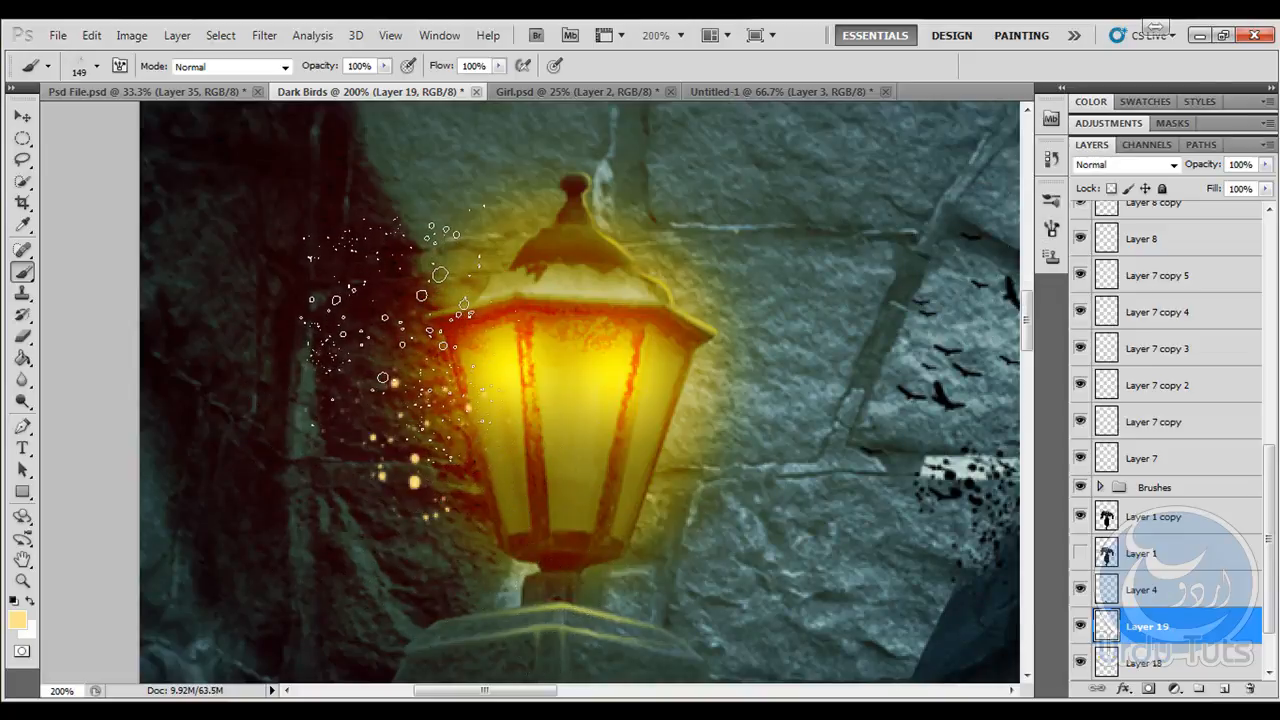
{"action": "left_click", "coordinate": [24, 118]}
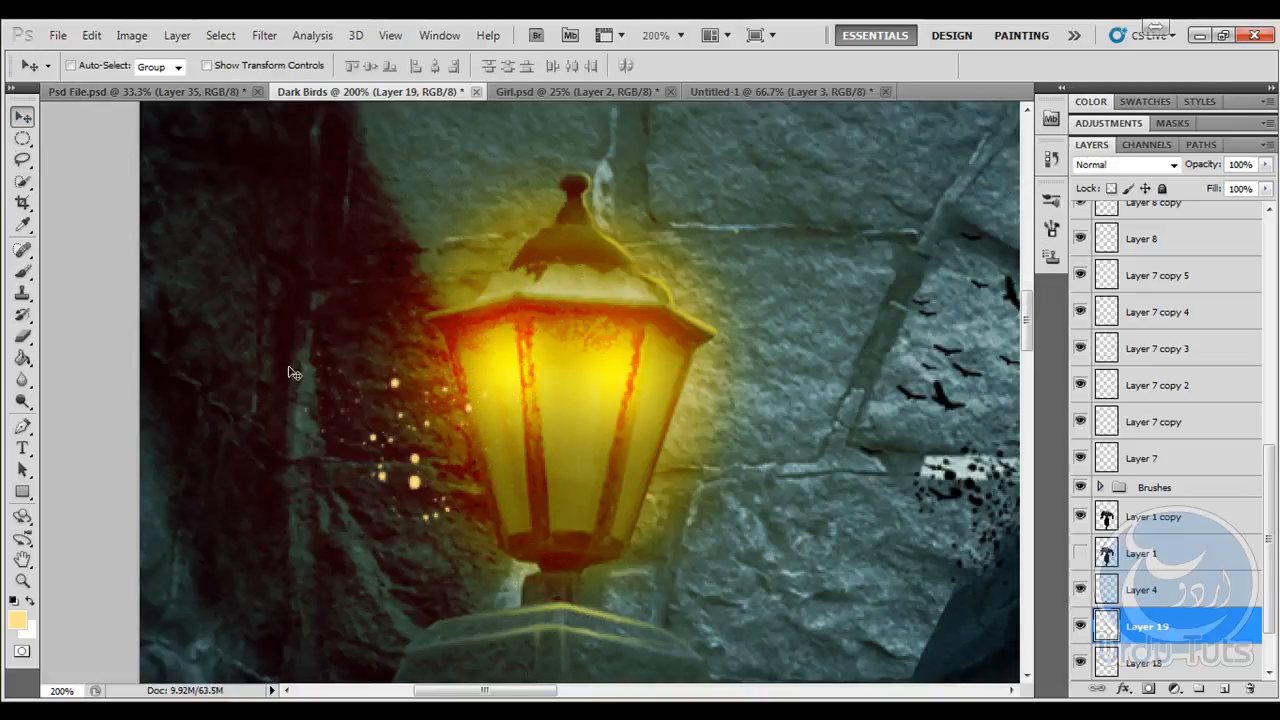
{"action": "left_click_drag", "start_coordinate": [413, 437], "coordinate": [740, 345]}
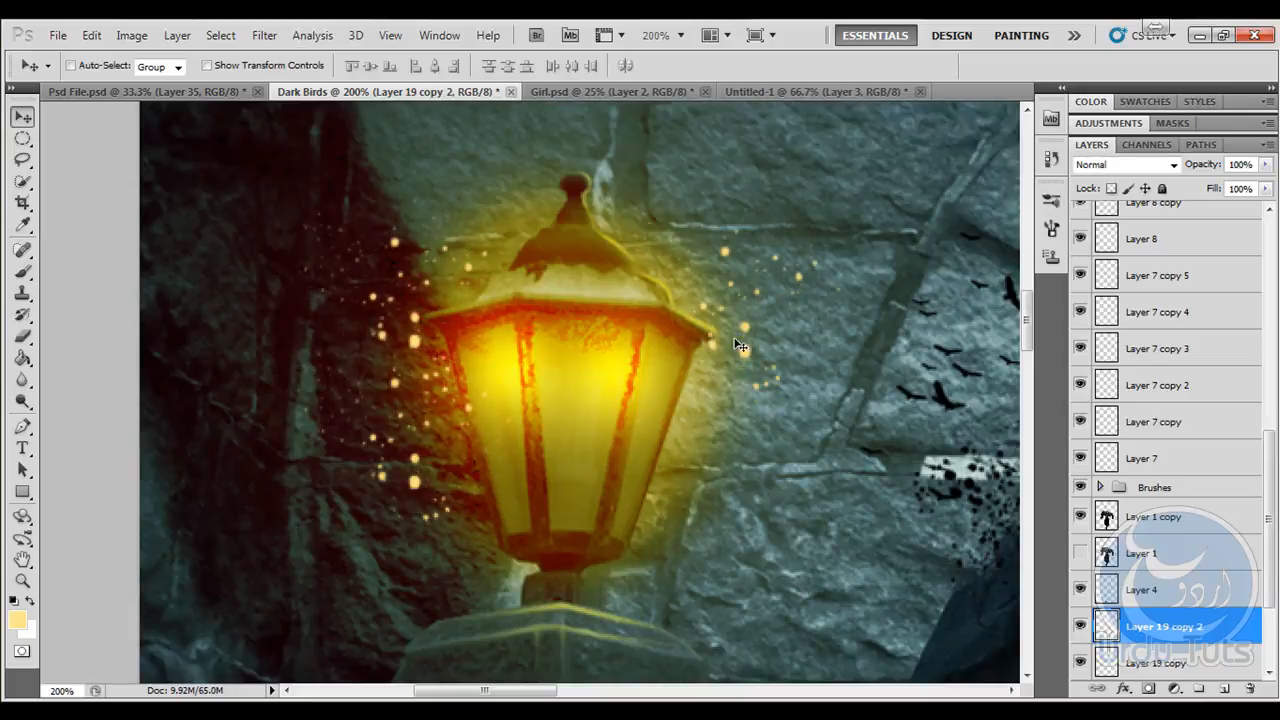
- Flip the inner-side spark copy horizontally and duplicate it beside the lower half of the left lantern
{"action": "key", "text": "ctrl+t"}
{"action": "right_click", "coordinate": [744, 302]}
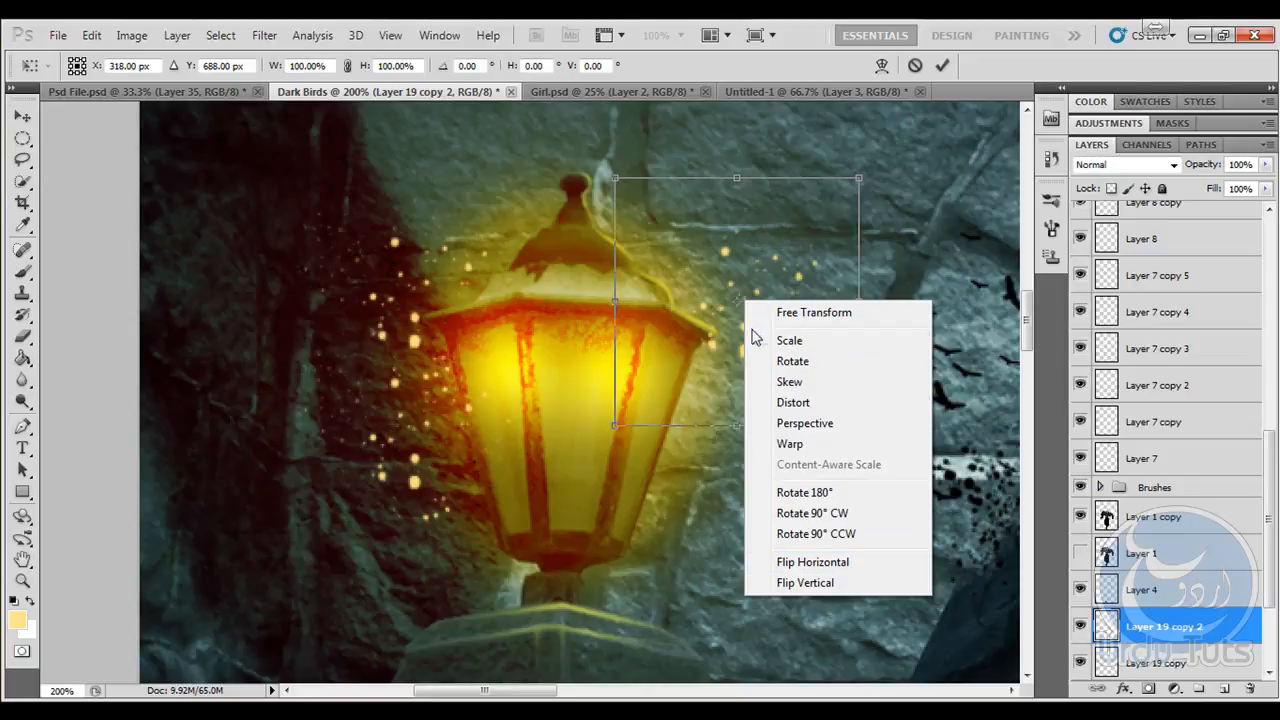
{"action": "left_click", "coordinate": [812, 562]}
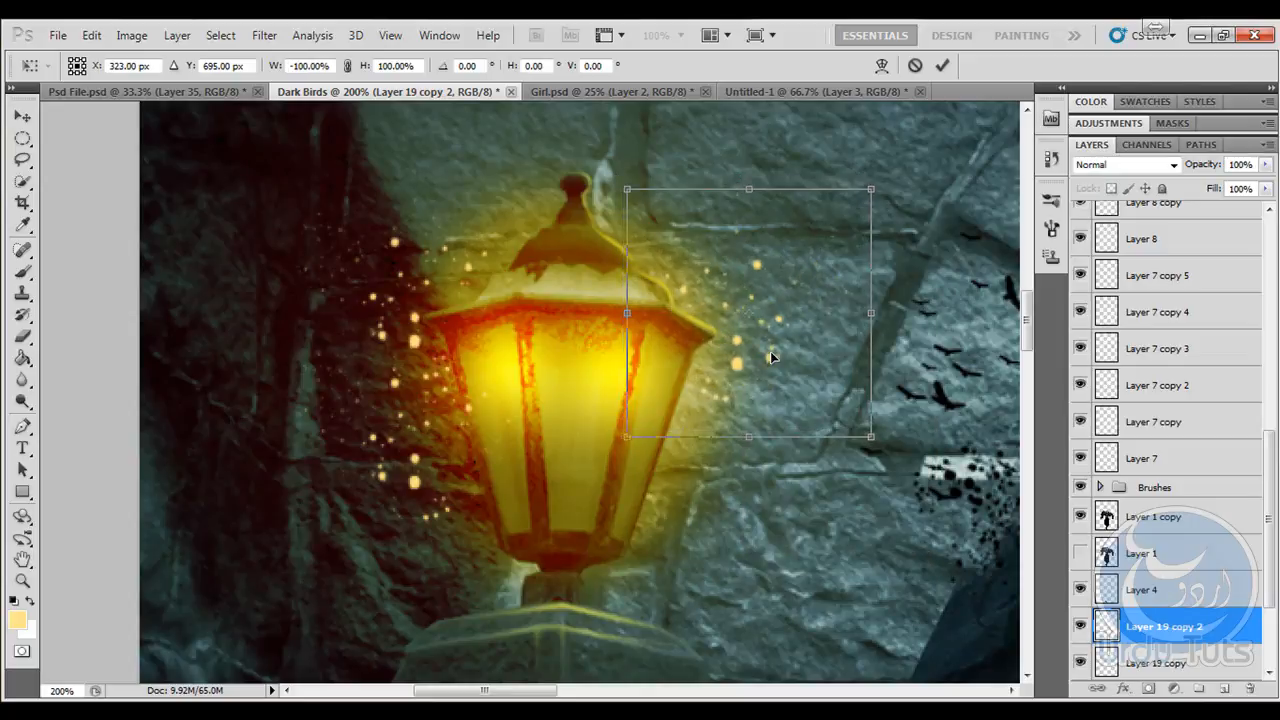
{"action": "key", "text": "Return"}
{"action": "left_click_drag", "start_coordinate": [760, 352], "coordinate": [737, 527]}
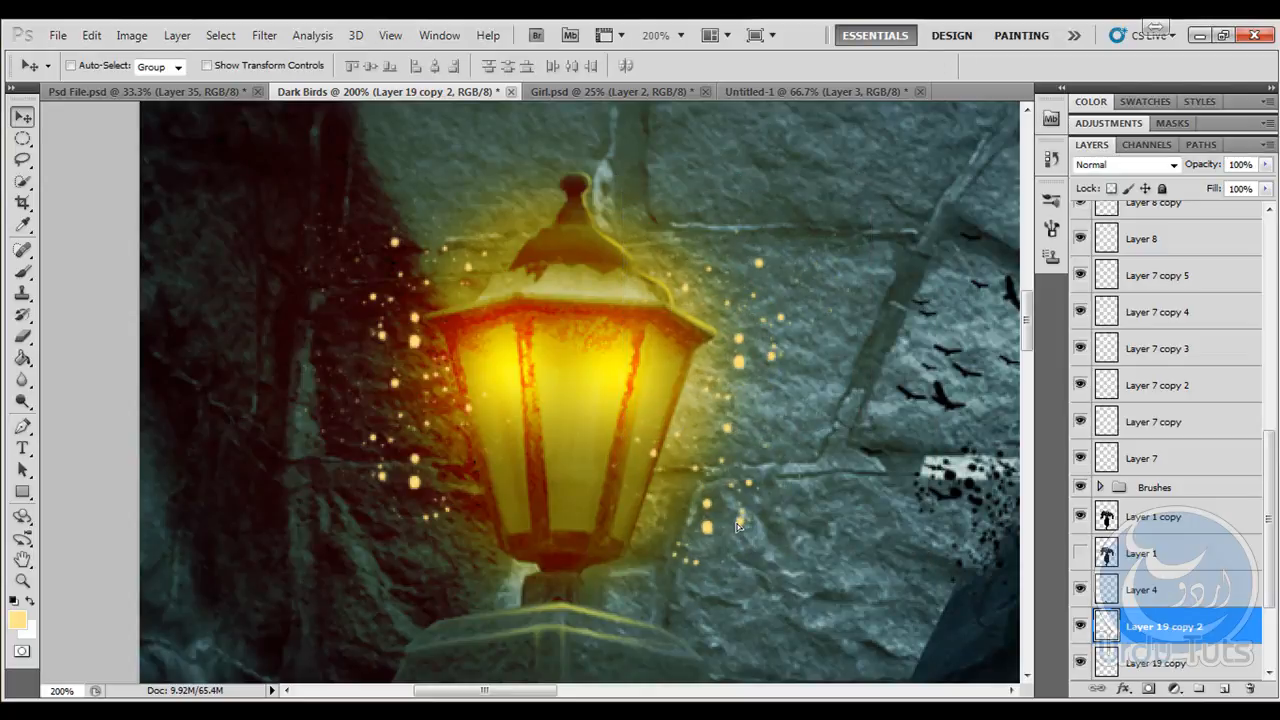
- Merge Layer 19 and its three spark copies into a single layer
{"action": "key", "text": "ctrl+minus"}
{"action": "key", "text": "ctrl+minus"}
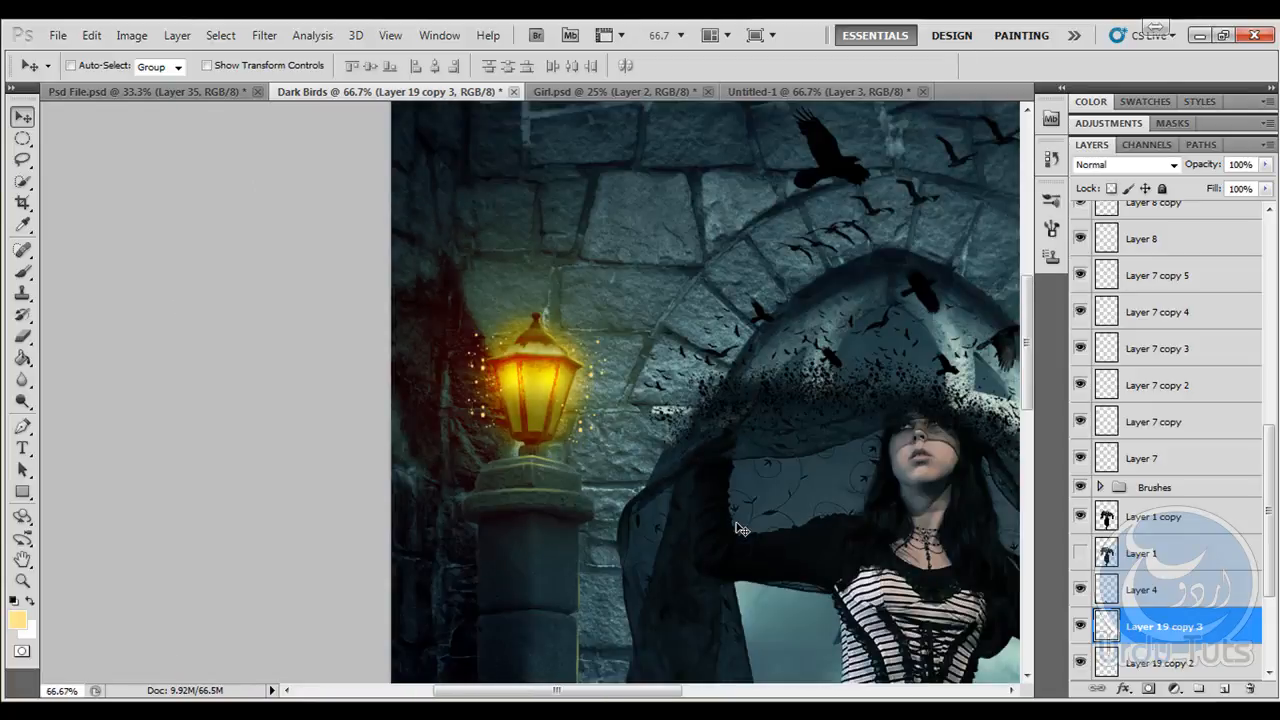
{"action": "scroll", "coordinate": [1127, 490], "scroll_direction": "down", "scroll_amount": 5}
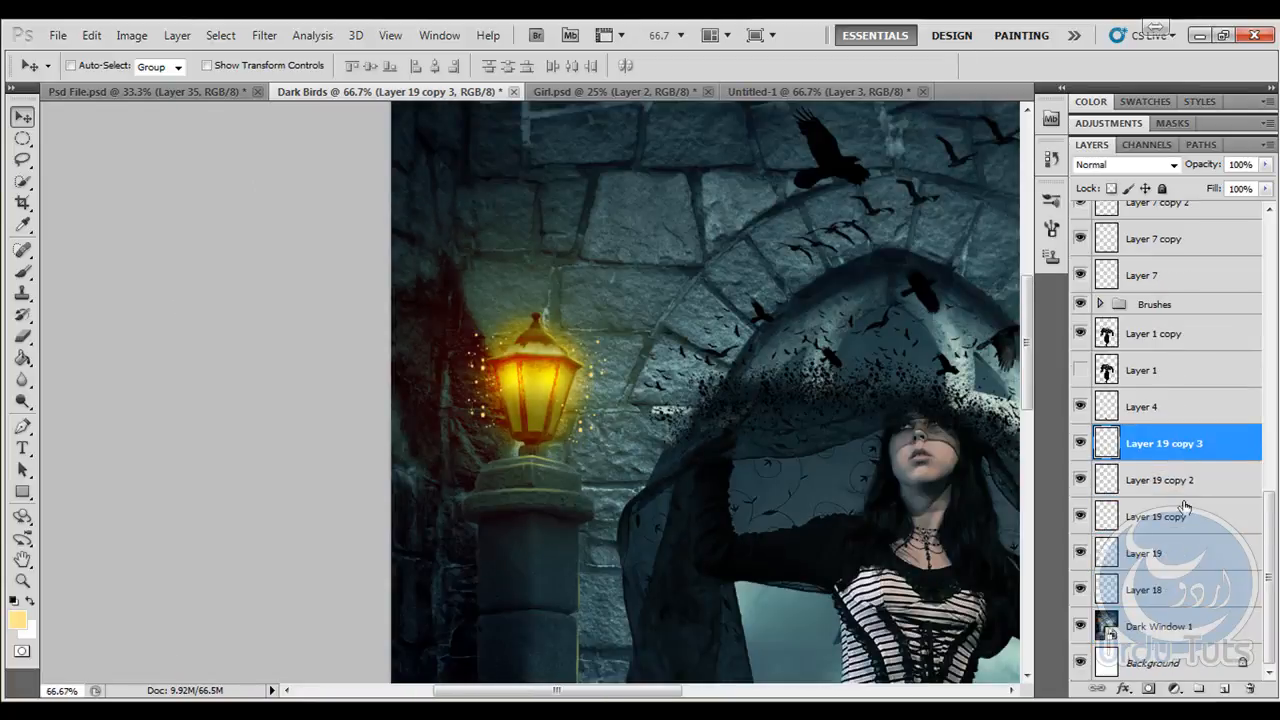
{"action": "left_click", "coordinate": [1182, 556], "text": "shift"}
{"action": "key", "text": "ctrl+e"}
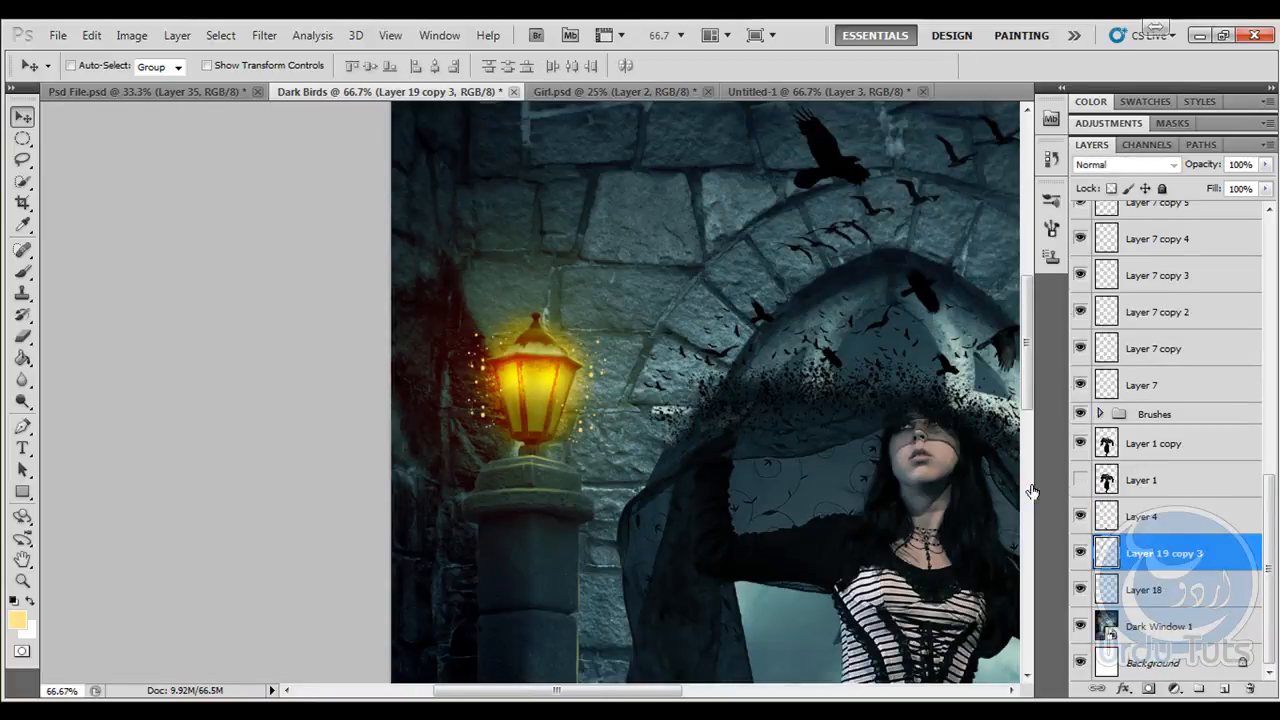
- Duplicate the merged sparks layer and place the copy around the right lantern
{"action": "key", "text": "ctrl+j"}
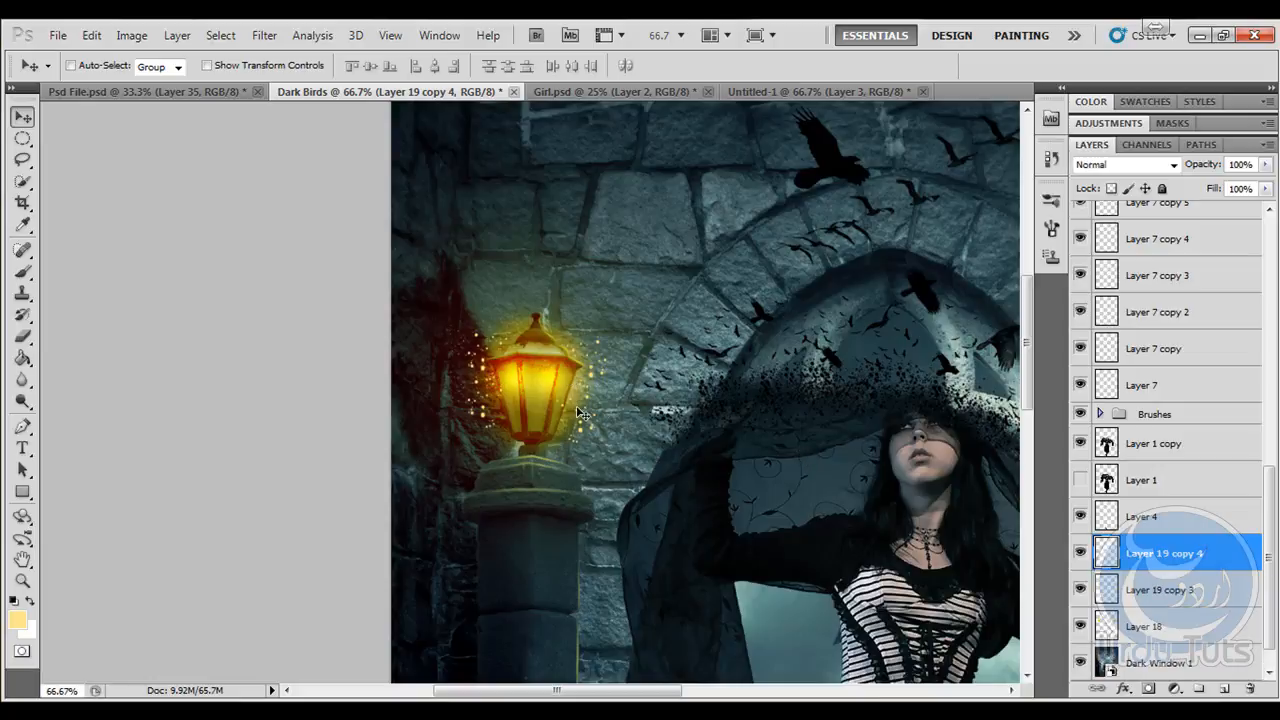
{"action": "left_click_drag", "start_coordinate": [628, 391], "coordinate": [312, 361]}
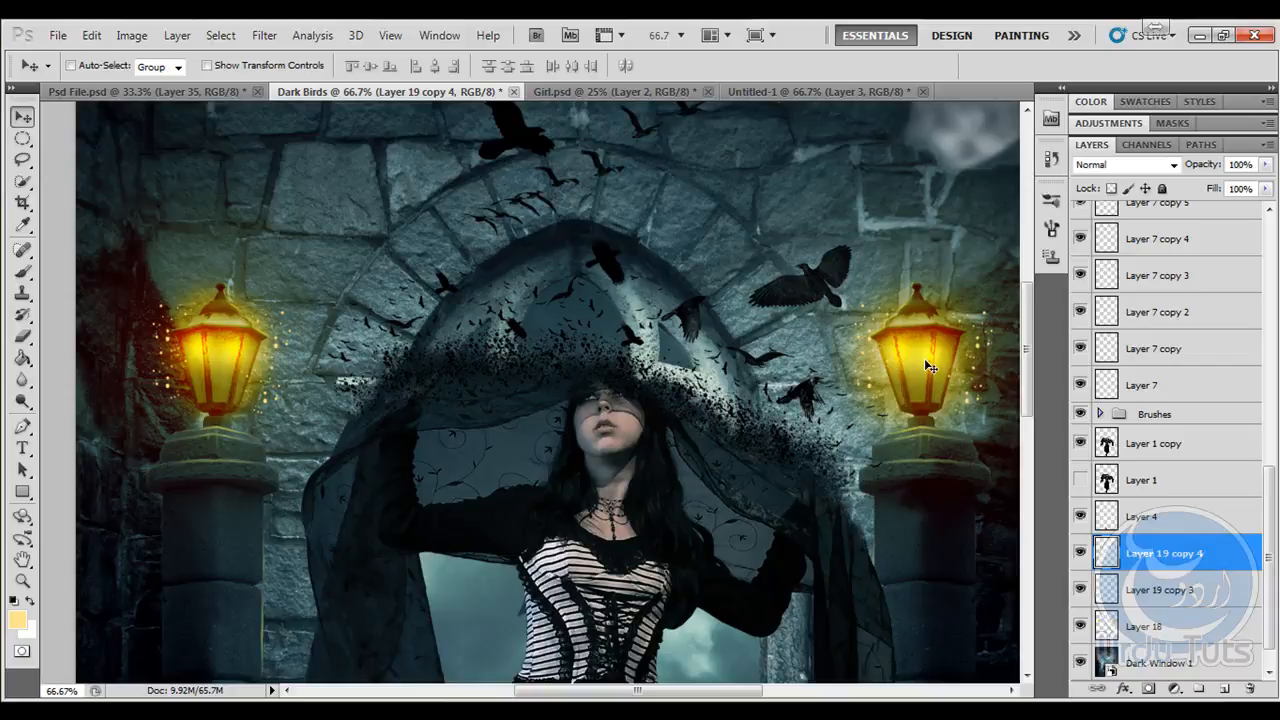
{"action": "key", "text": "ctrl+minus"}
{"action": "key", "text": "ctrl+minus"}
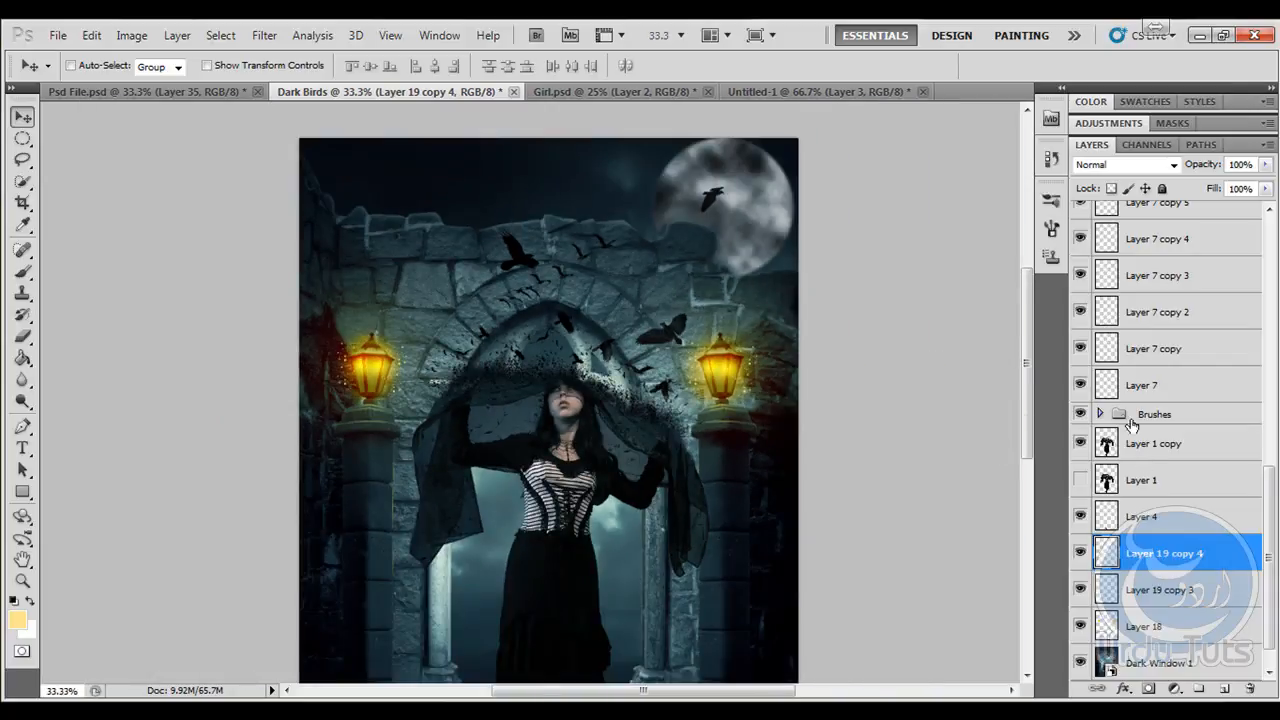
- Add a new layer above Layer 3 and set the foreground to a dark teal sampled from the wall above the left lantern
{"action": "scroll", "coordinate": [1190, 431], "scroll_direction": "up", "scroll_amount": 10}
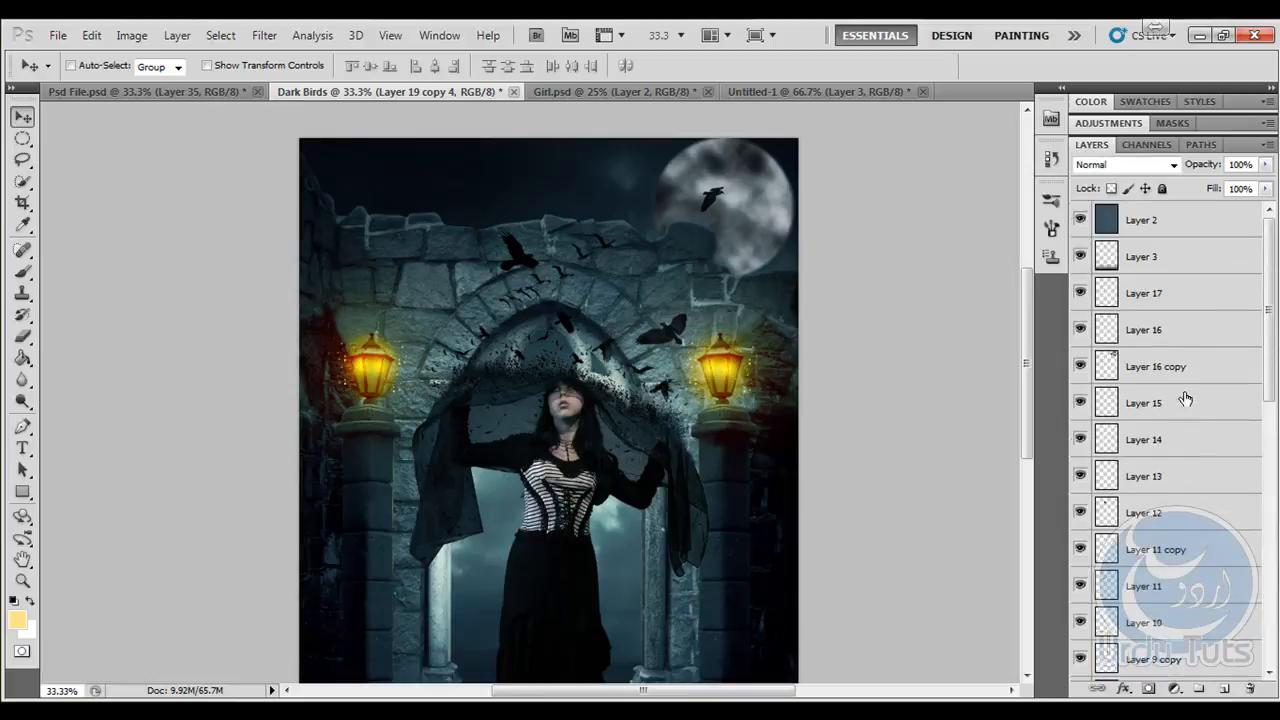
{"action": "left_click", "coordinate": [1150, 258]}
{"action": "left_click", "coordinate": [1222, 688]}
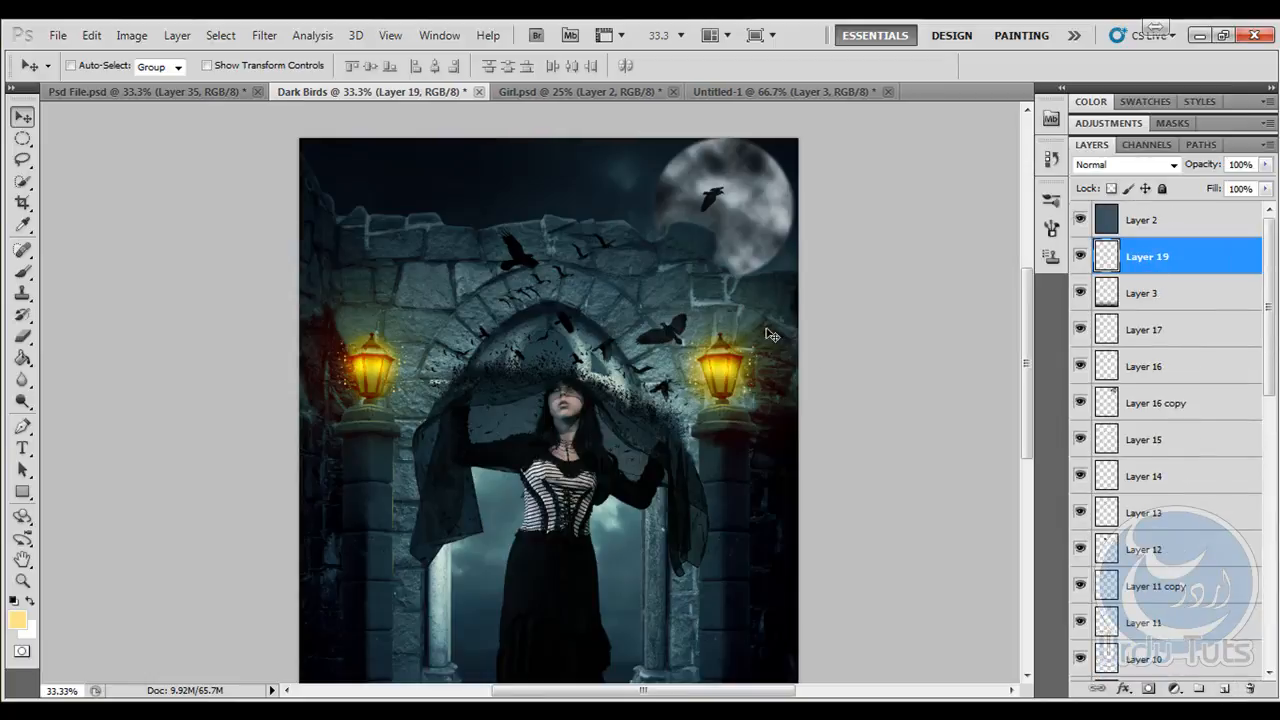
{"action": "left_click", "coordinate": [15, 614]}
{"action": "left_click_drag", "start_coordinate": [532, 134], "coordinate": [680, 140]}
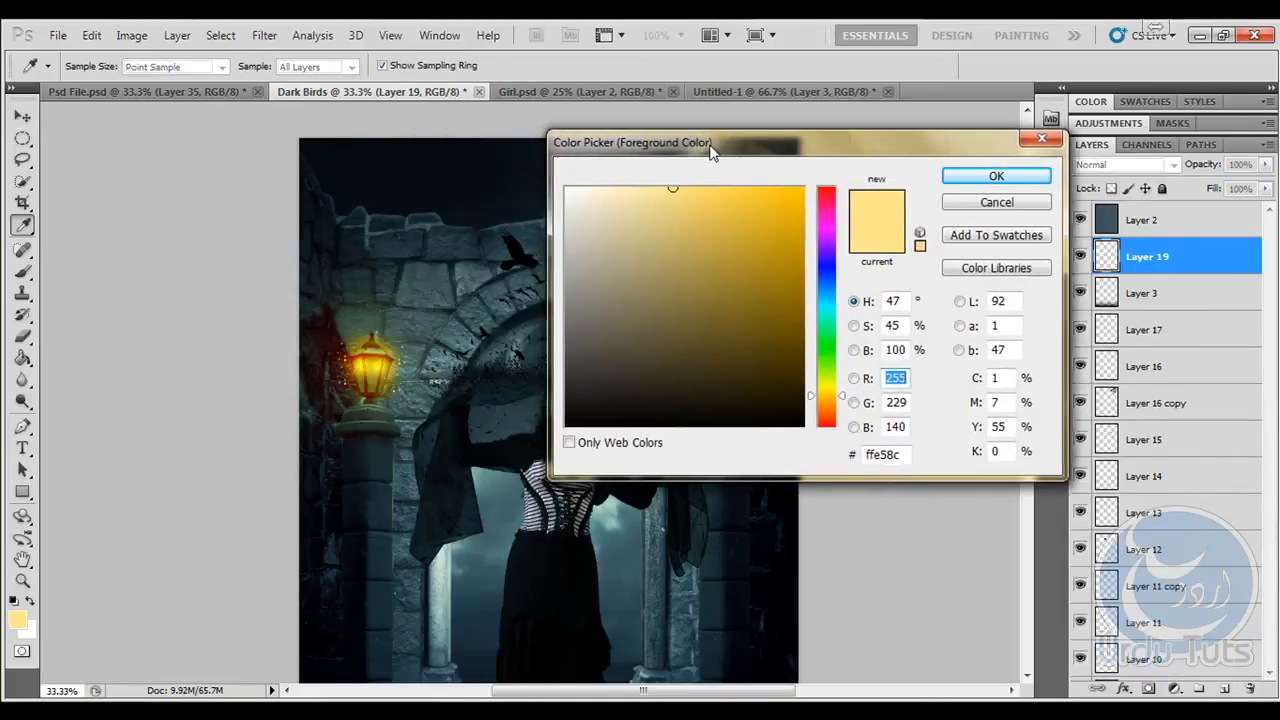
{"action": "left_click", "coordinate": [361, 314]}
{"action": "left_click", "coordinate": [988, 177]}
{"action": "key", "text": "v"}
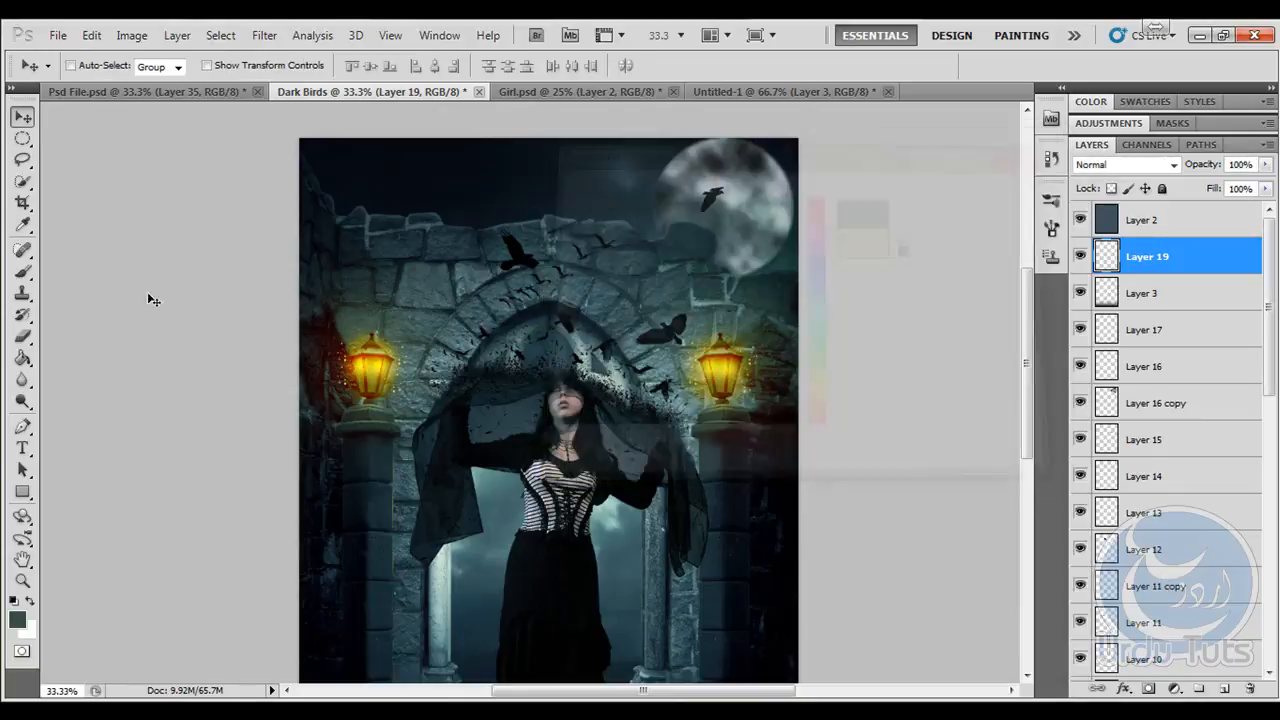
- Fill the new layer with the dark teal, using Screen blending at 35% opacity
{"action": "left_click", "coordinate": [22, 360]}
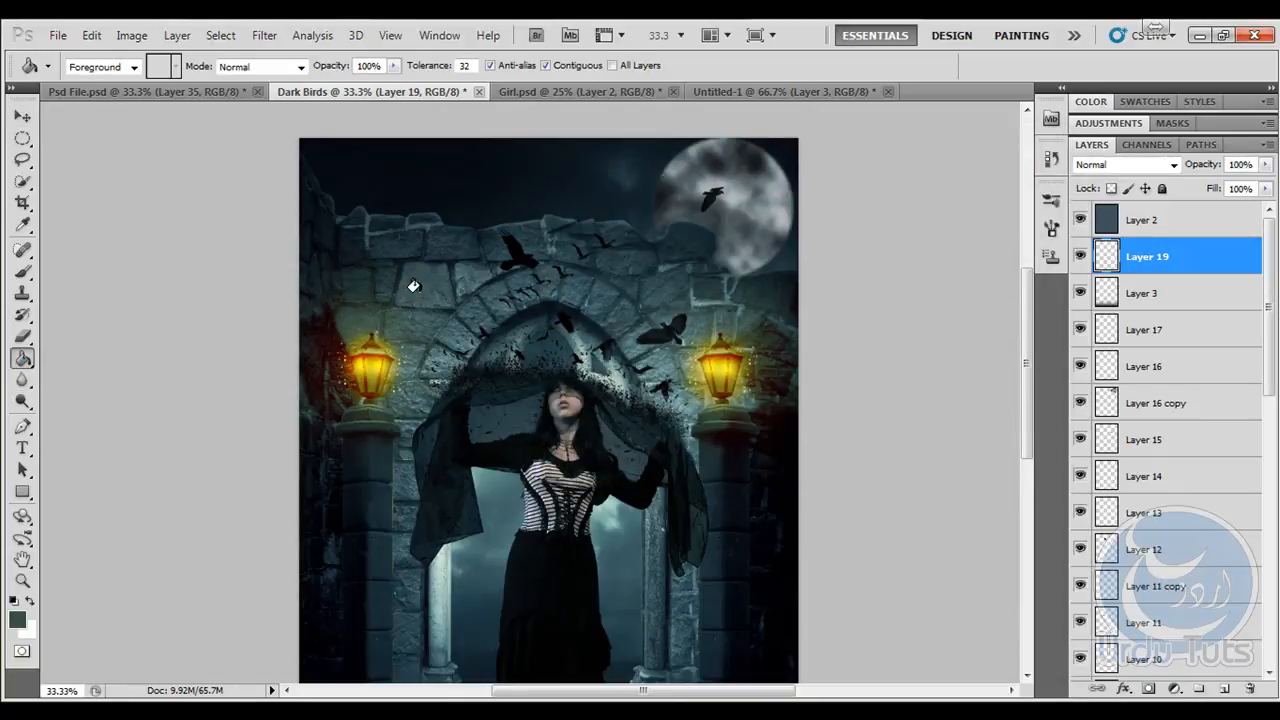
{"action": "left_click", "coordinate": [372, 288]}
{"action": "left_click", "coordinate": [1170, 166]}
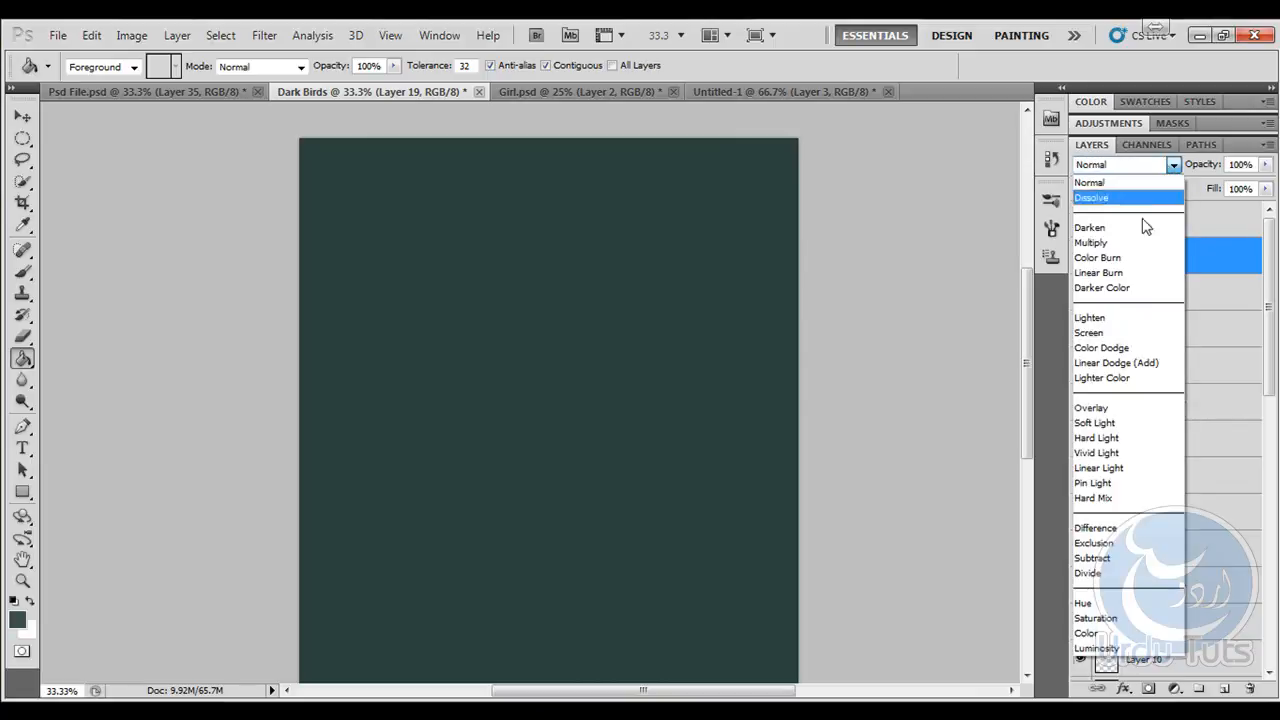
{"action": "left_click", "coordinate": [1090, 333]}
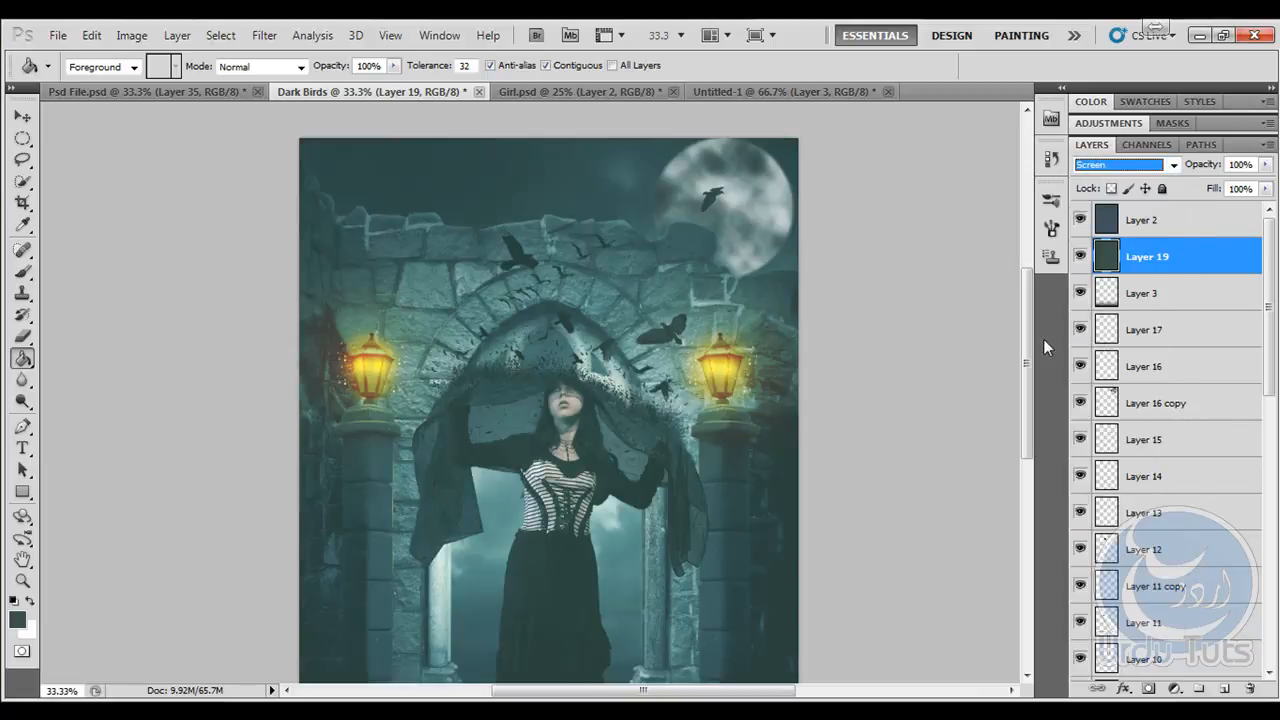
{"action": "left_click_drag", "start_coordinate": [1203, 170], "coordinate": [1131, 176]}
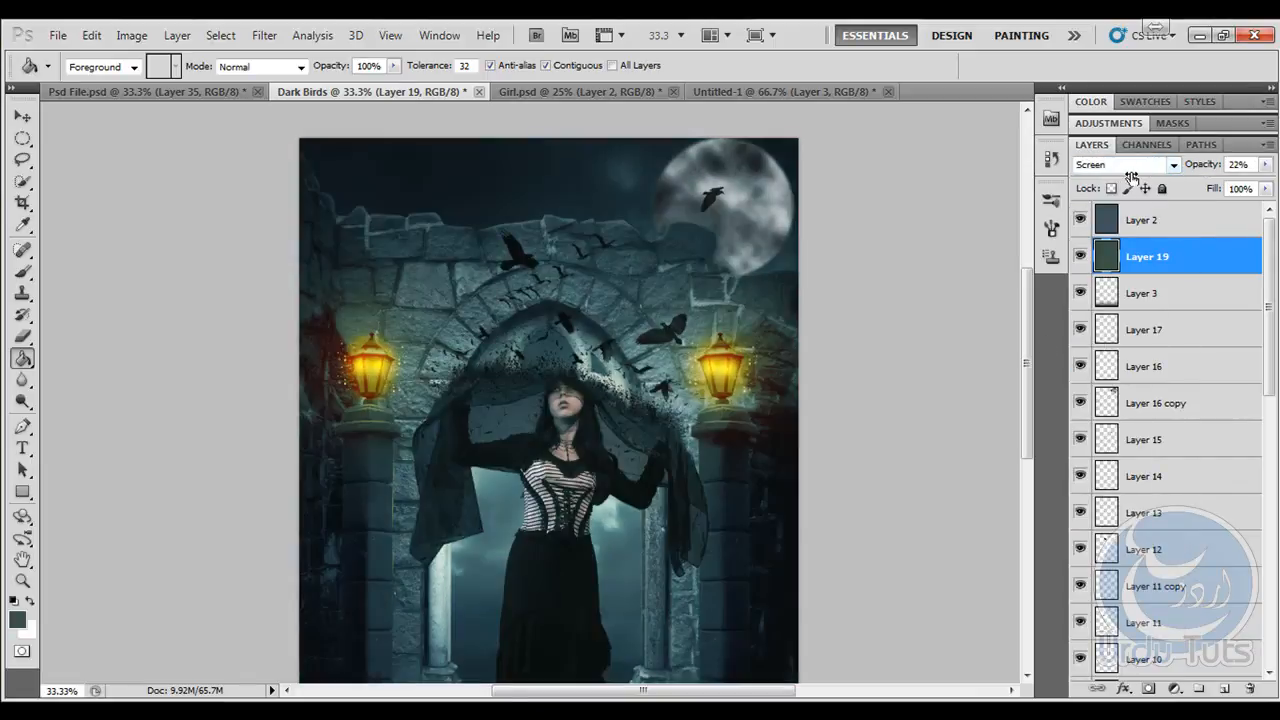
- Change the teal fill layer's blend mode to Hard Light and set its opacity to 2%
{"action": "left_click", "coordinate": [1166, 165]}
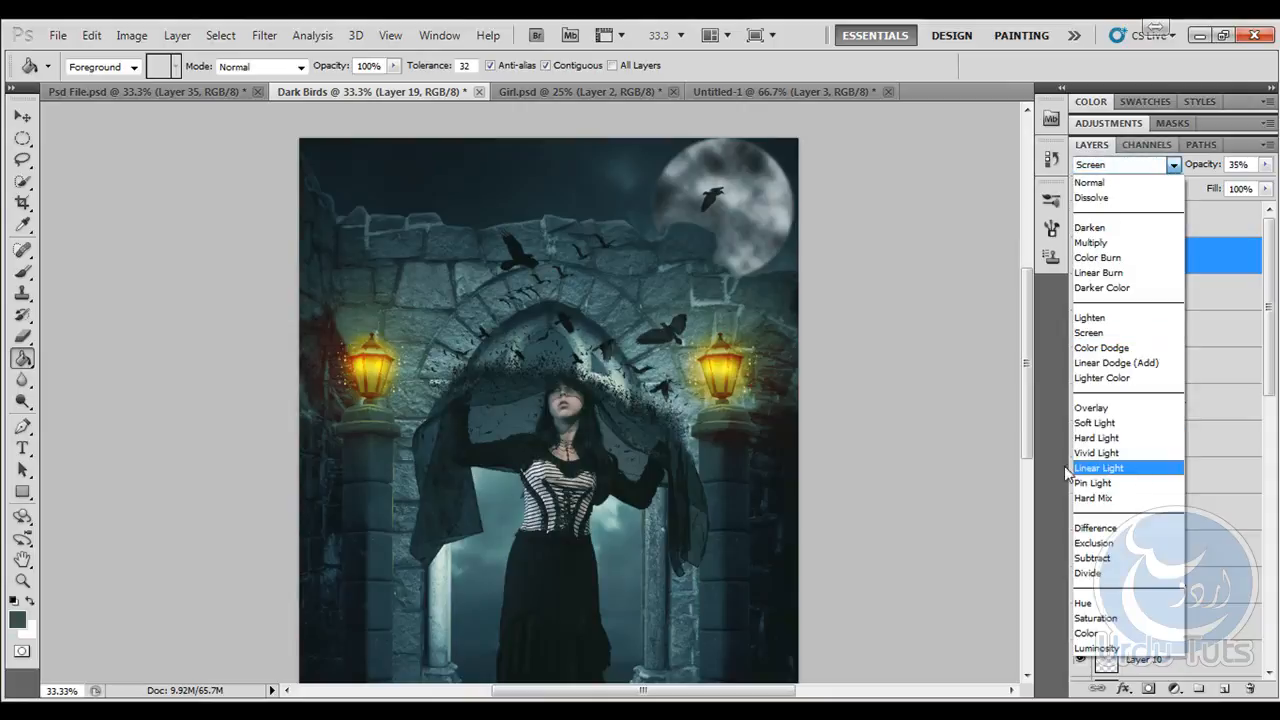
{"action": "left_click", "coordinate": [1124, 438]}
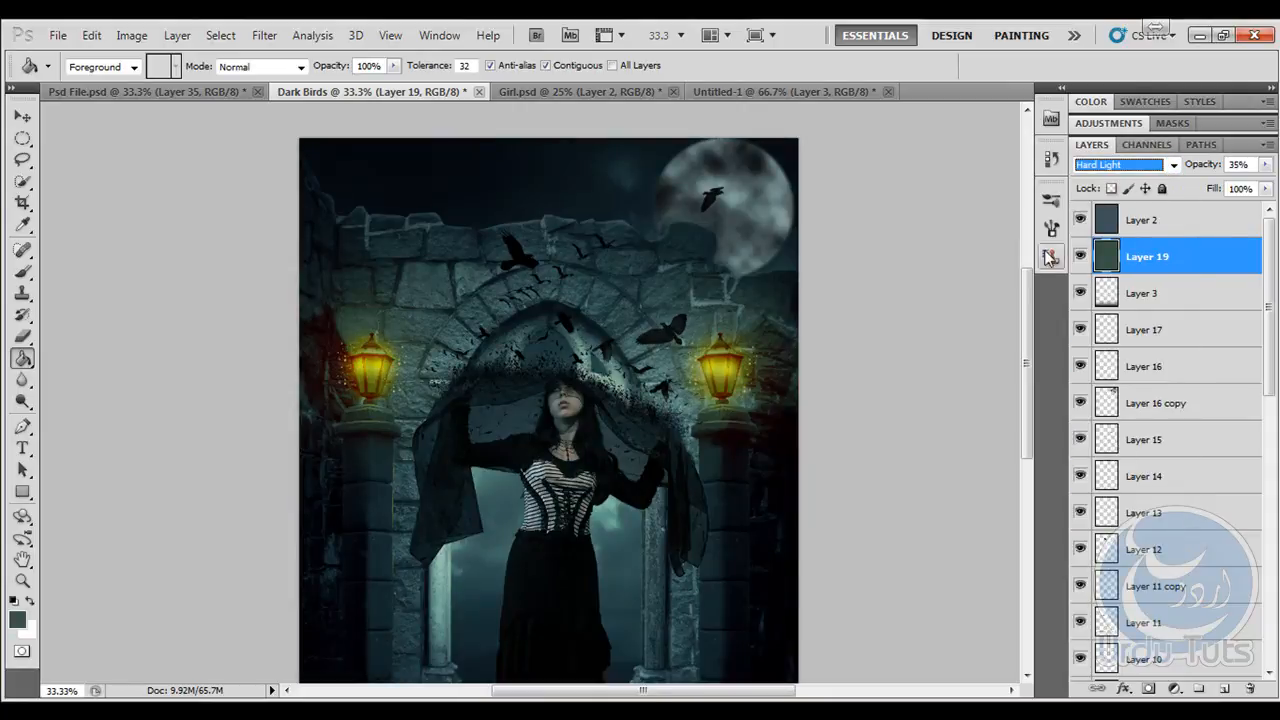
{"action": "left_click_drag", "start_coordinate": [502, 411], "coordinate": [525, 281]}
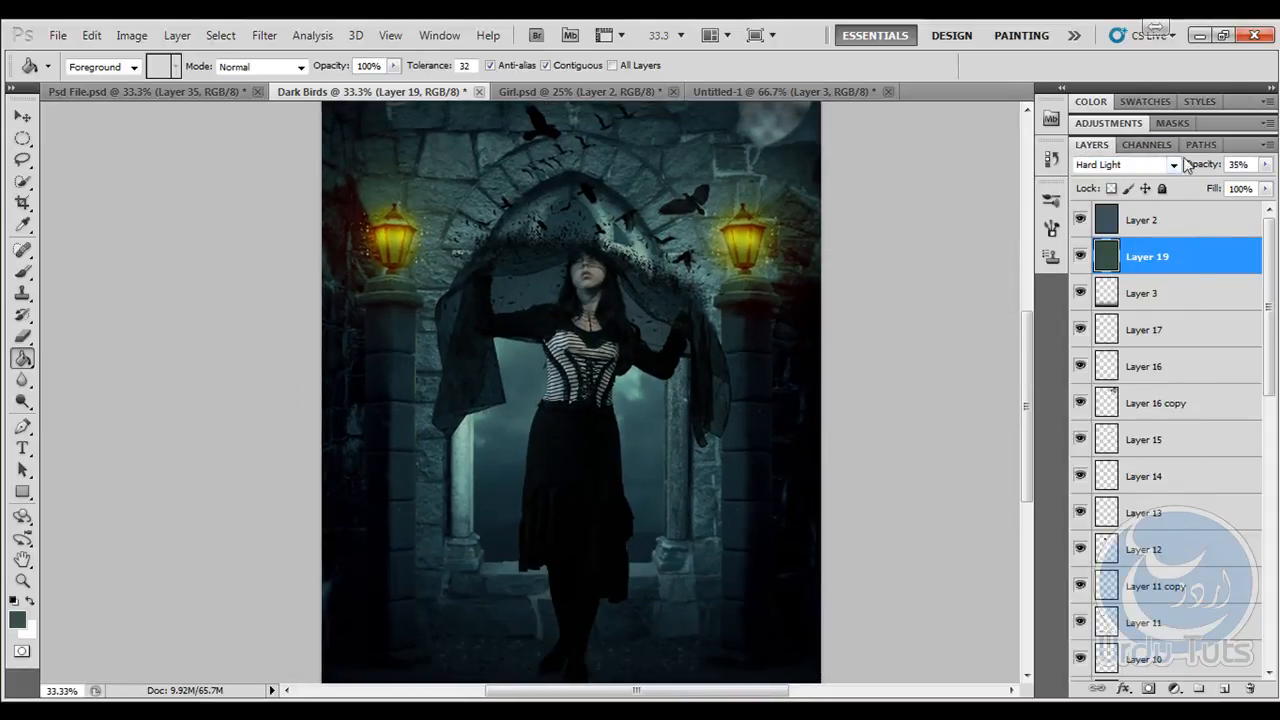
{"action": "left_click_drag", "start_coordinate": [1173, 166], "coordinate": [1156, 166]}
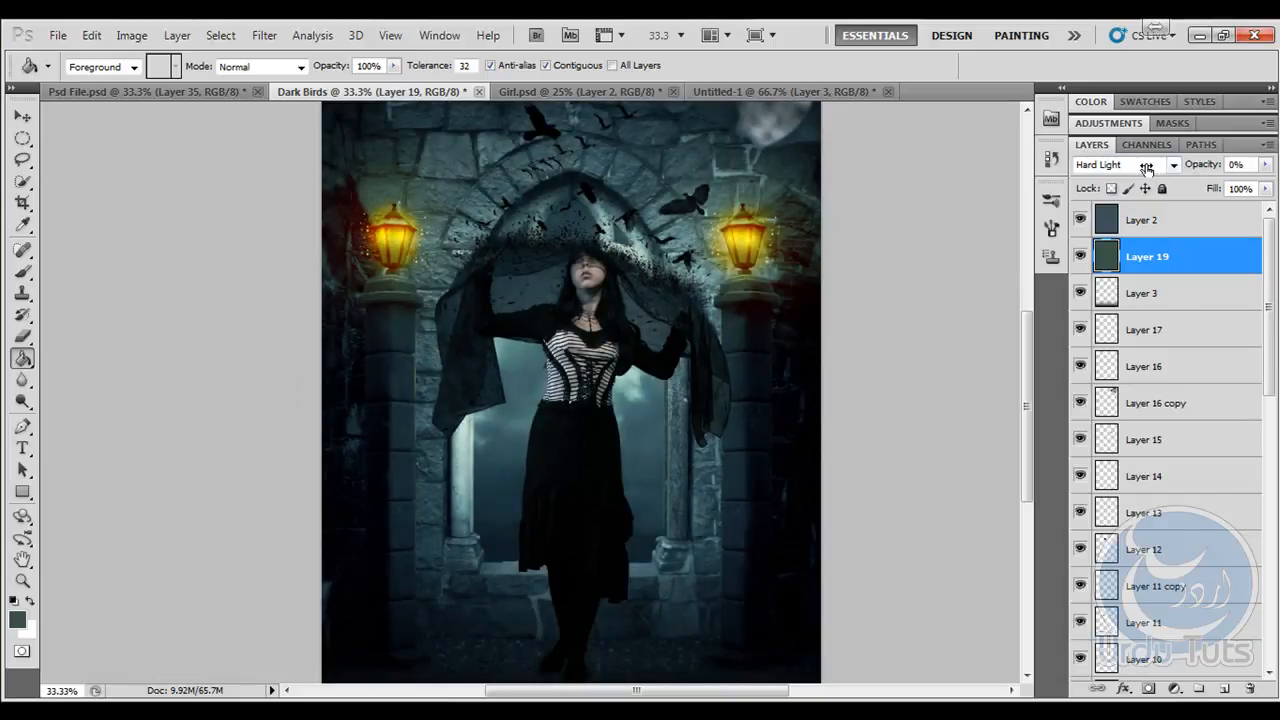
{"action": "mouse_move", "coordinate": [540, 281]}
{"action": "left_mouse_down"}
{"action": "mouse_move", "coordinate": [514, 406]}
{"action": "mouse_move", "coordinate": [509, 246]}
{"action": "left_mouse_up"}
{"action": "left_click", "coordinate": [22, 116]}
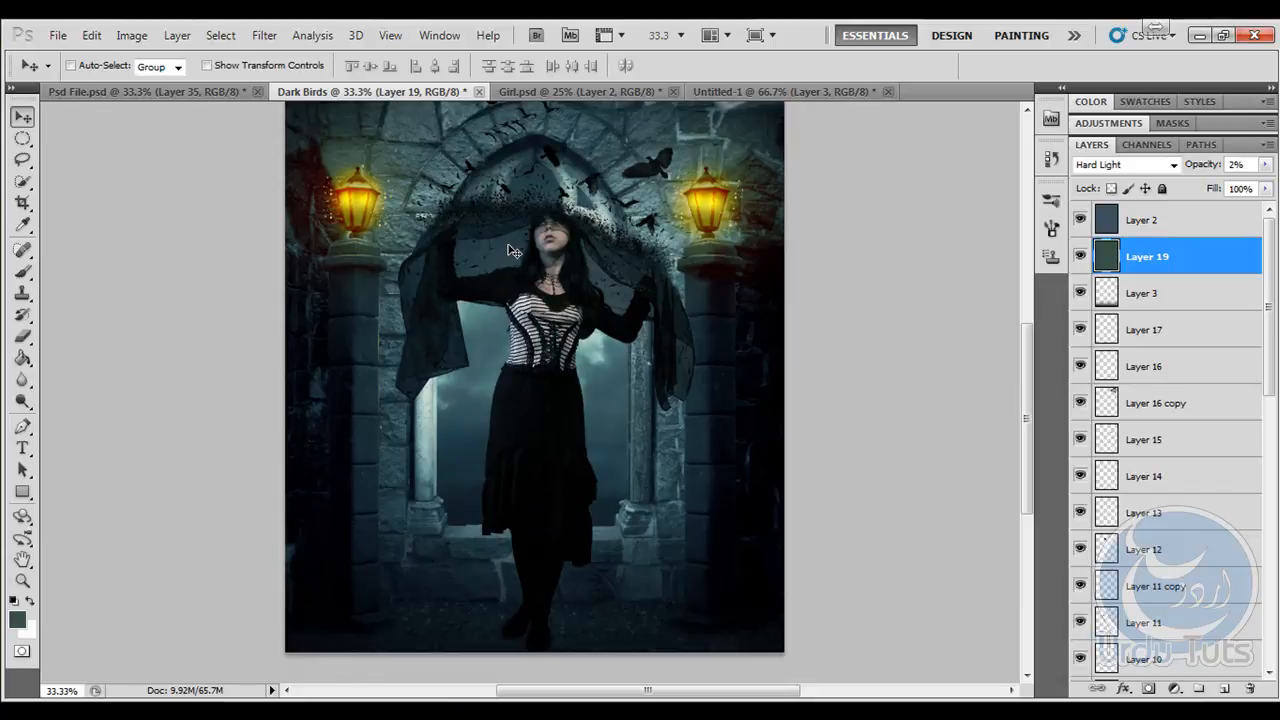
- Duplicate the girl's layer, Layer 1 copy, and hide the one it was copied from
{"action": "key", "text": "ctrl+minus"}
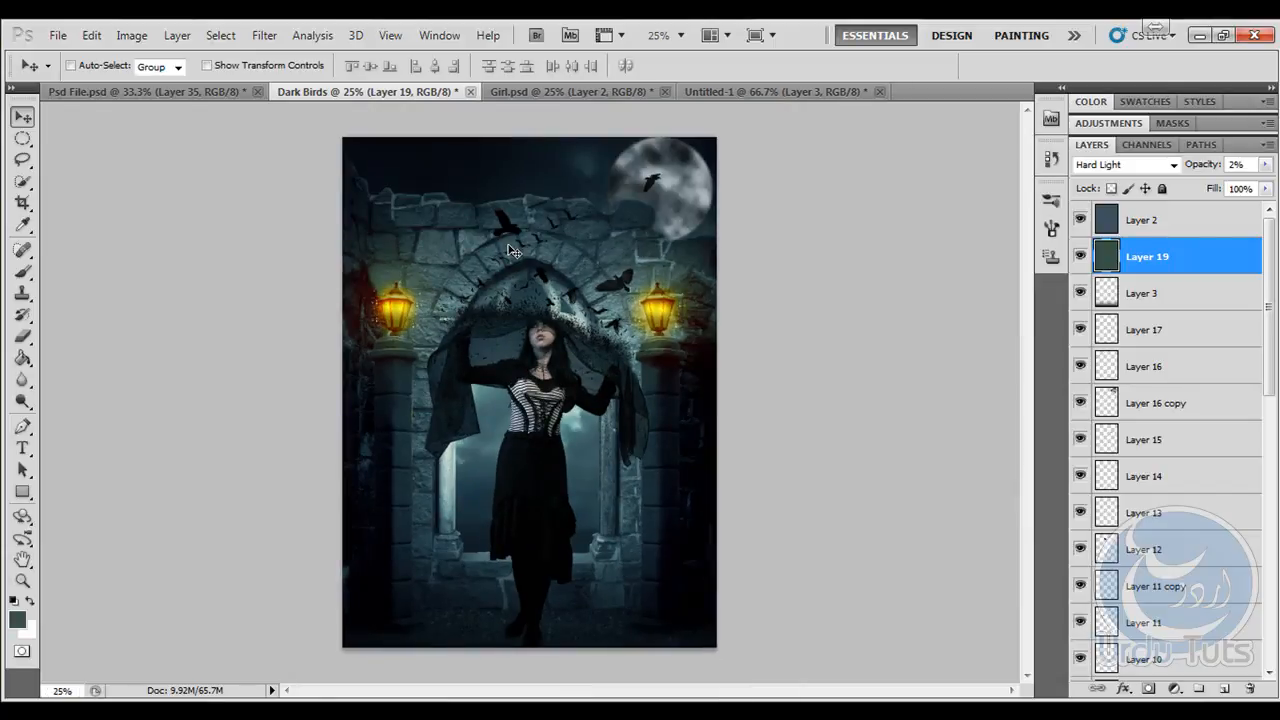
{"action": "mouse_move", "coordinate": [1274, 355]}
{"action": "left_mouse_down"}
{"action": "mouse_move", "coordinate": [1272, 590]}
{"action": "mouse_move", "coordinate": [1272, 575]}
{"action": "left_mouse_up"}
{"action": "left_click", "coordinate": [1176, 518]}
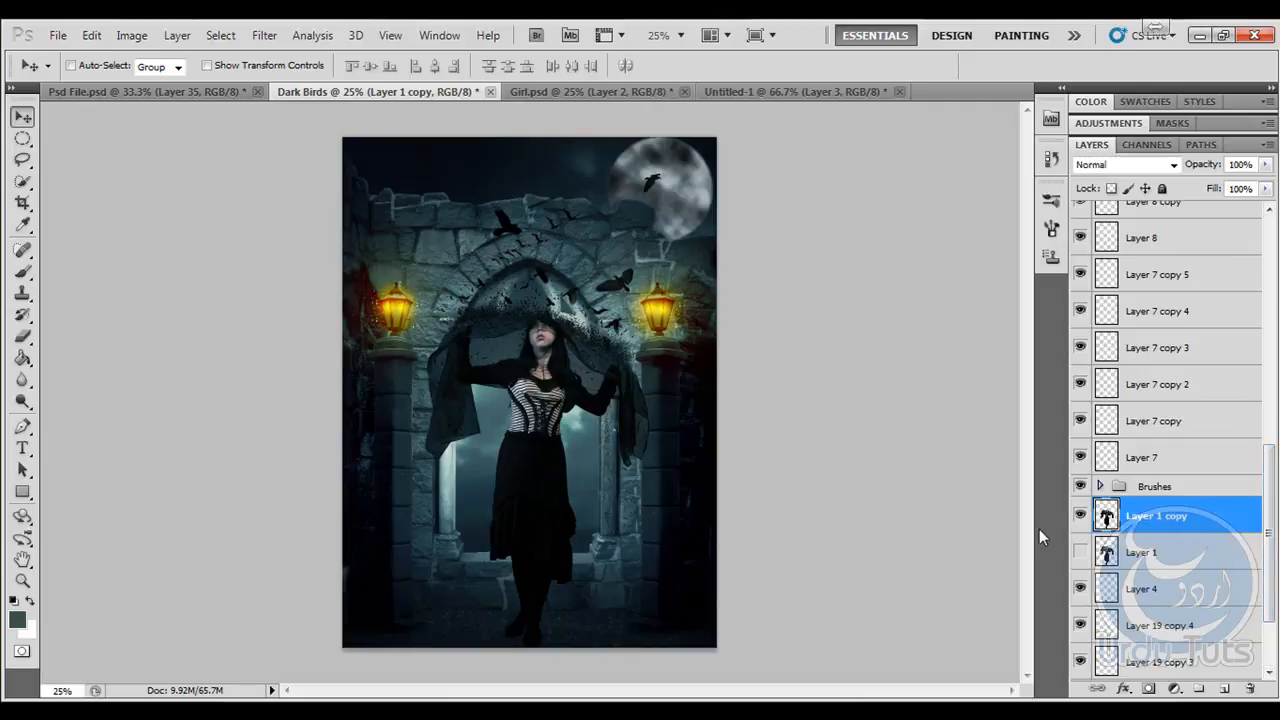
{"action": "key", "text": "ctrl+j"}
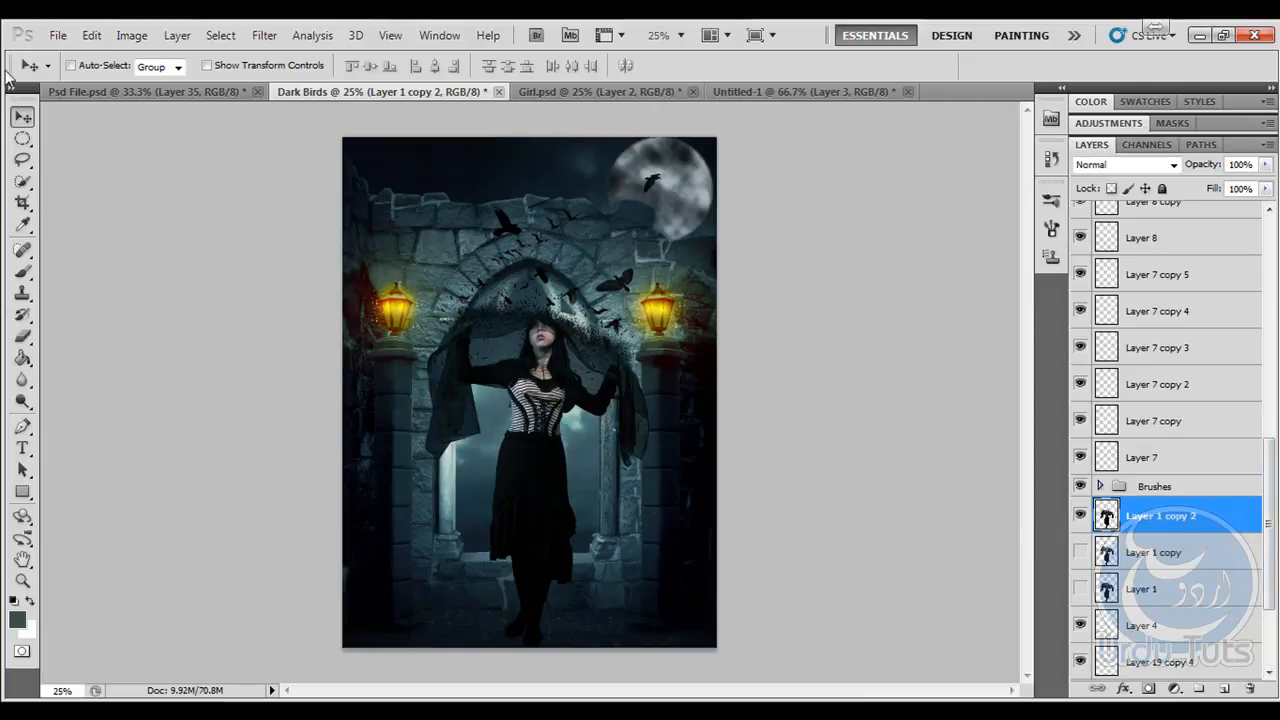
{"action": "left_click", "coordinate": [91, 35]}
{"action": "mouse_move", "coordinate": [131, 35]}
{"action": "mouse_move", "coordinate": [155, 84]}
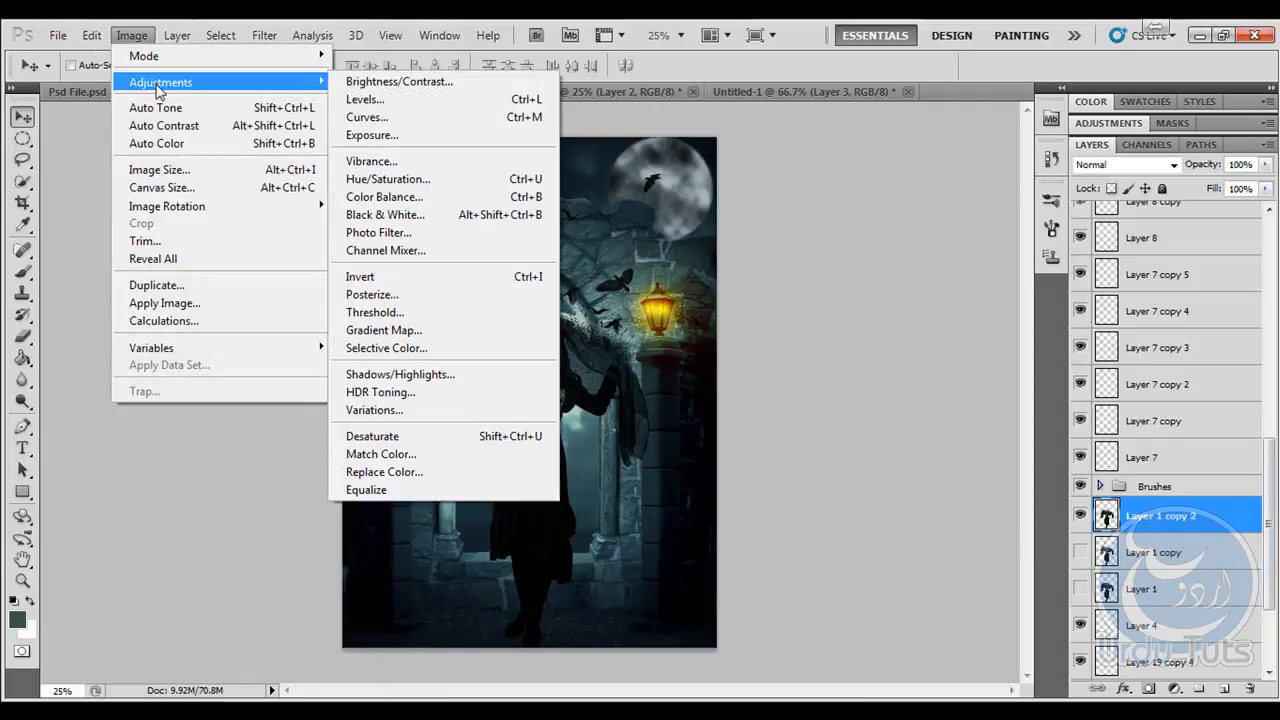
{"action": "left_click", "coordinate": [177, 449]}
{"action": "key", "text": "ctrl+plus"}
{"action": "key", "text": "ctrl+plus"}
{"action": "key", "text": "ctrl+plus"}
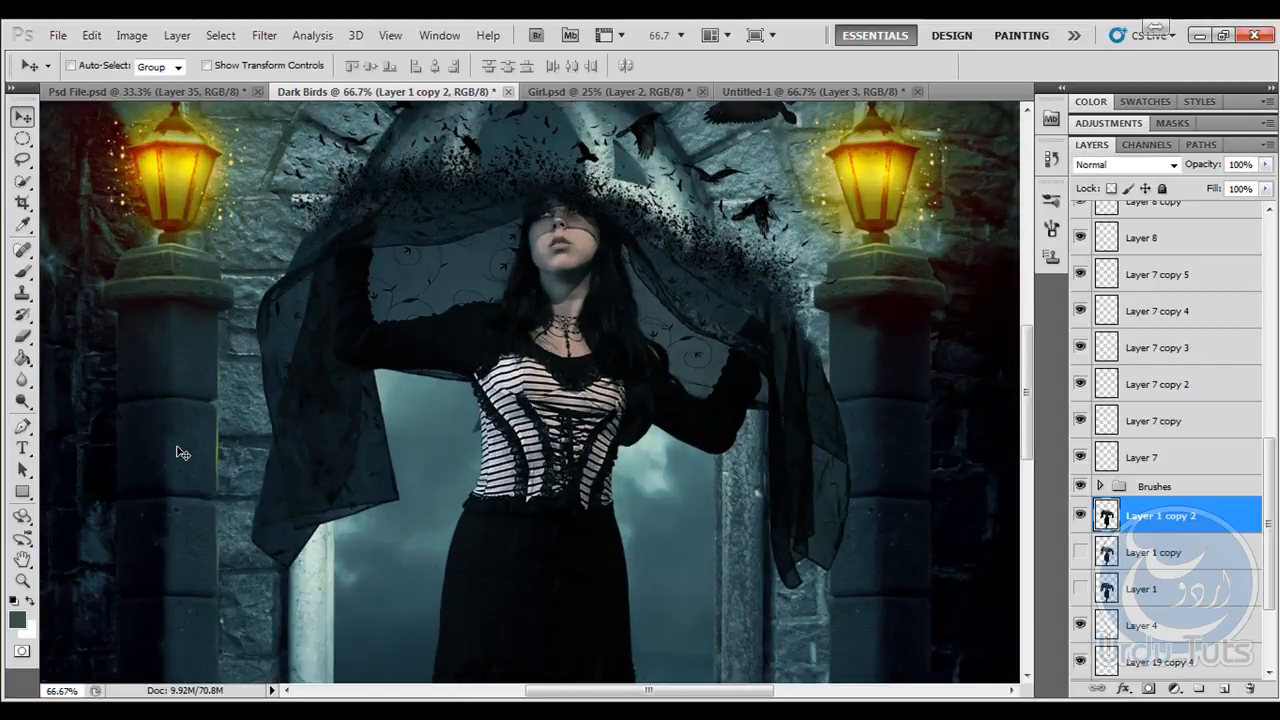
{"action": "key", "text": "ctrl+plus"}
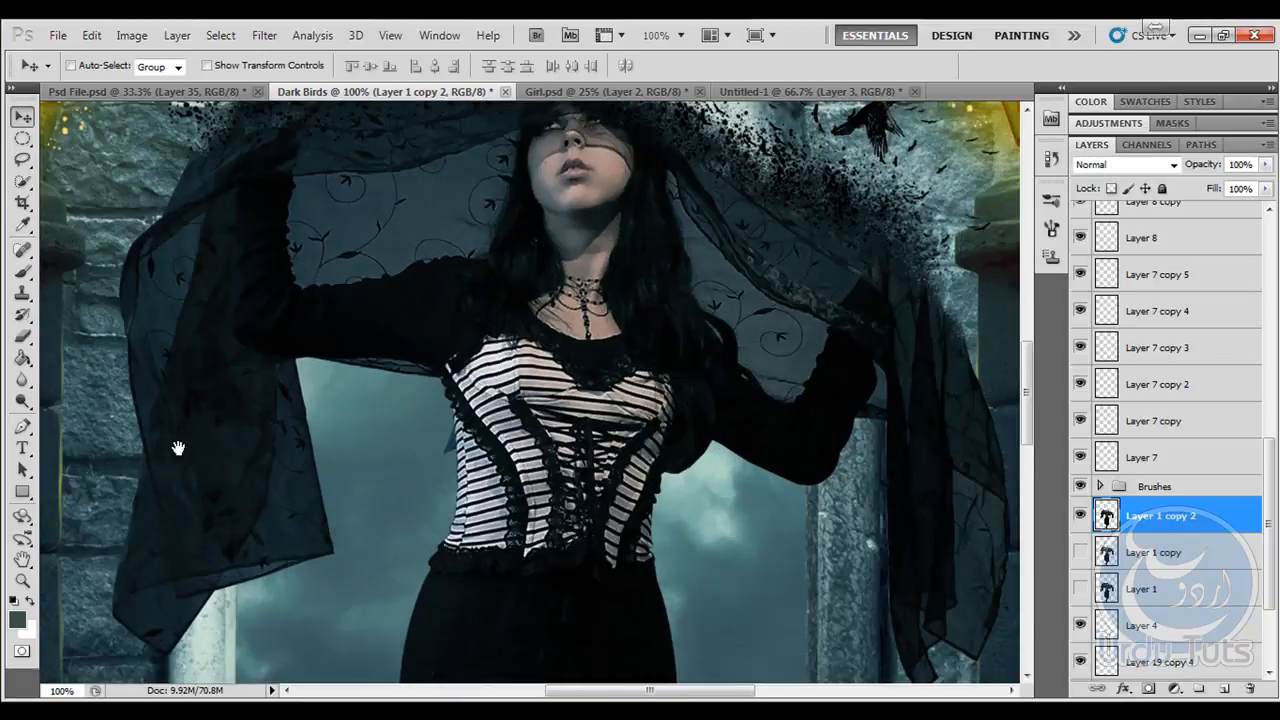
{"action": "left_click_drag", "start_coordinate": [348, 405], "coordinate": [306, 520]}
{"action": "left_click", "coordinate": [131, 35]}
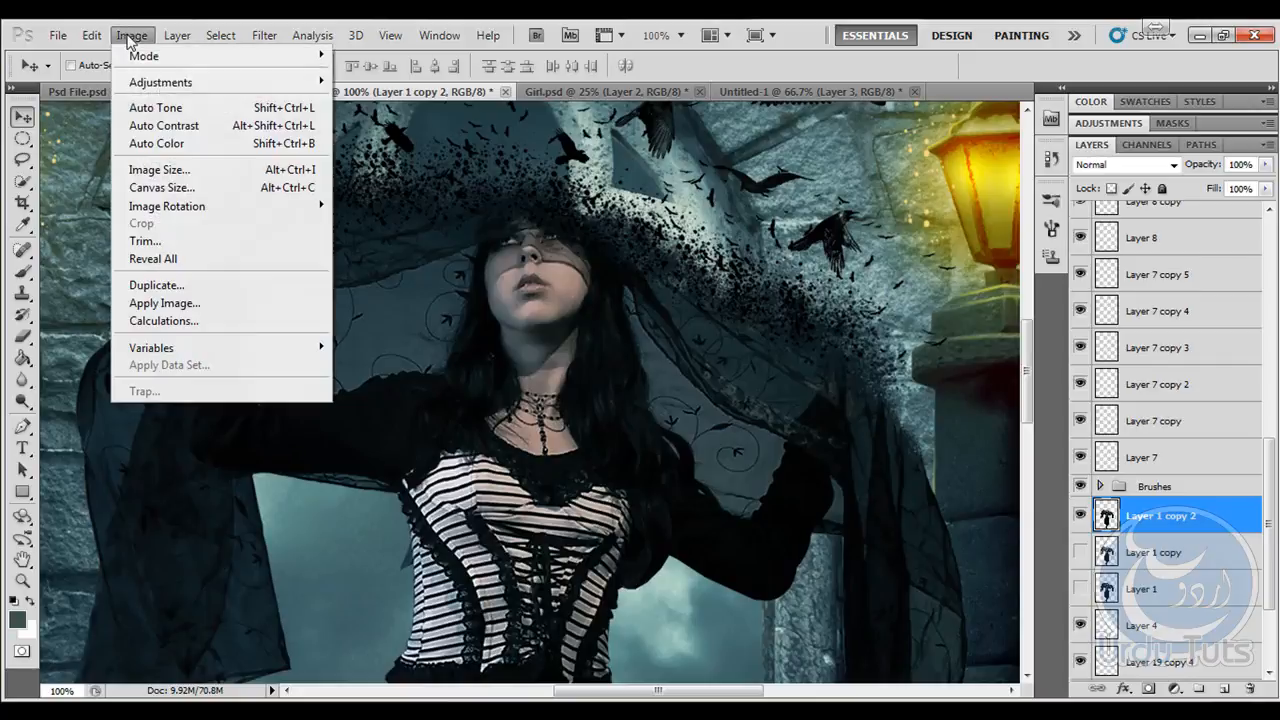
{"action": "mouse_move", "coordinate": [213, 84]}
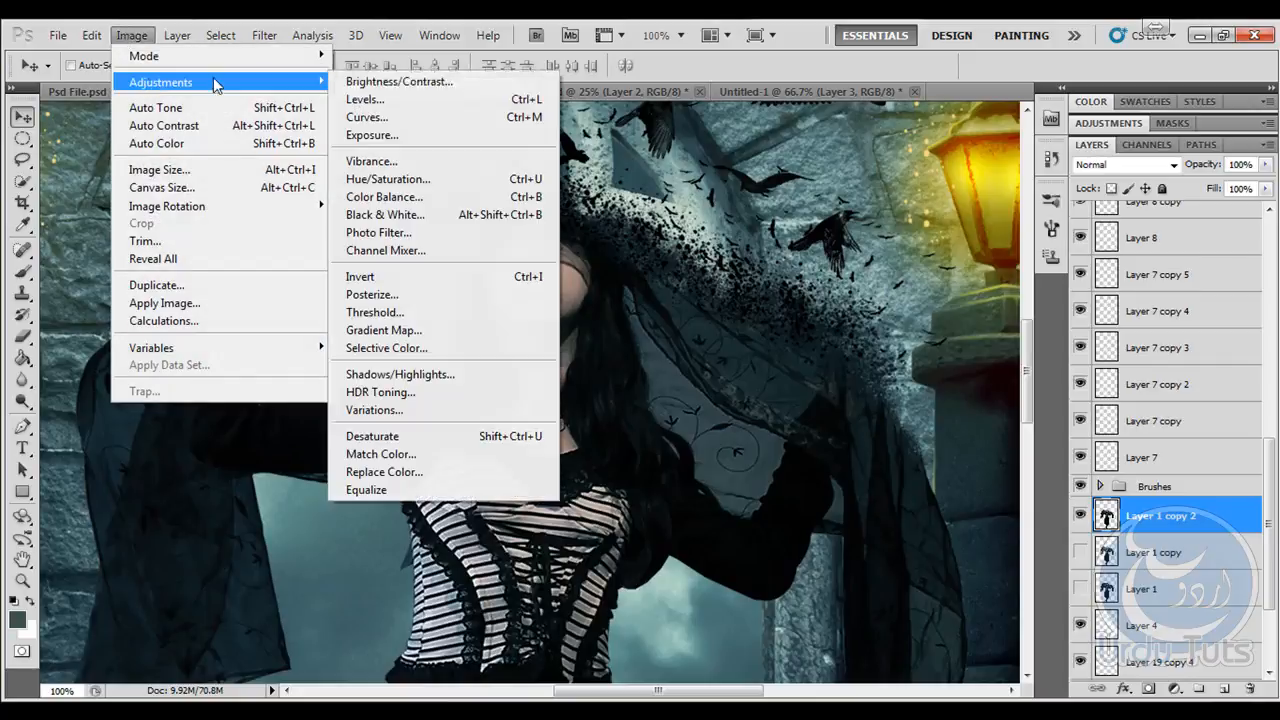
{"action": "left_click", "coordinate": [438, 333]}
{"action": "left_click_drag", "start_coordinate": [610, 172], "coordinate": [847, 165]}
{"action": "key", "text": "Escape"}
{"action": "key", "text": "v"}
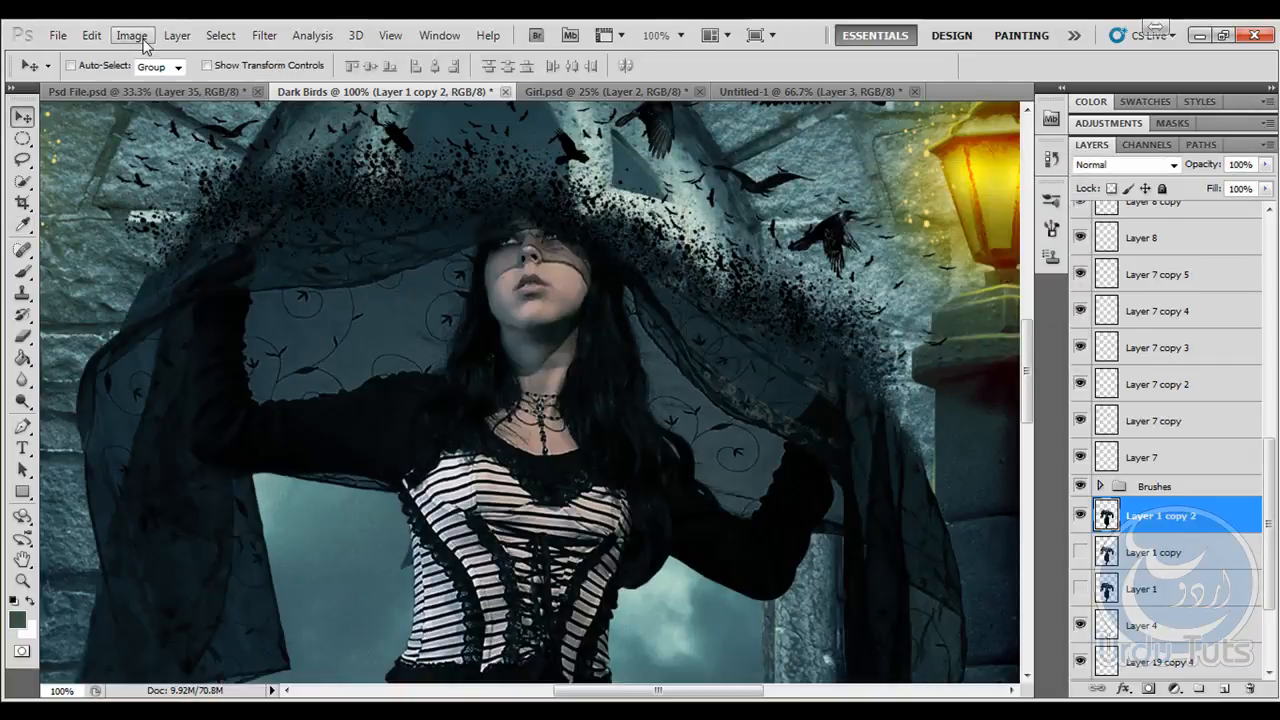
- Apply a Channel Mixer adjustment to Layer 1 copy 2, setting the Red output channel to Red +66% and Green +14%
{"action": "left_click", "coordinate": [131, 35]}
{"action": "mouse_move", "coordinate": [160, 82]}
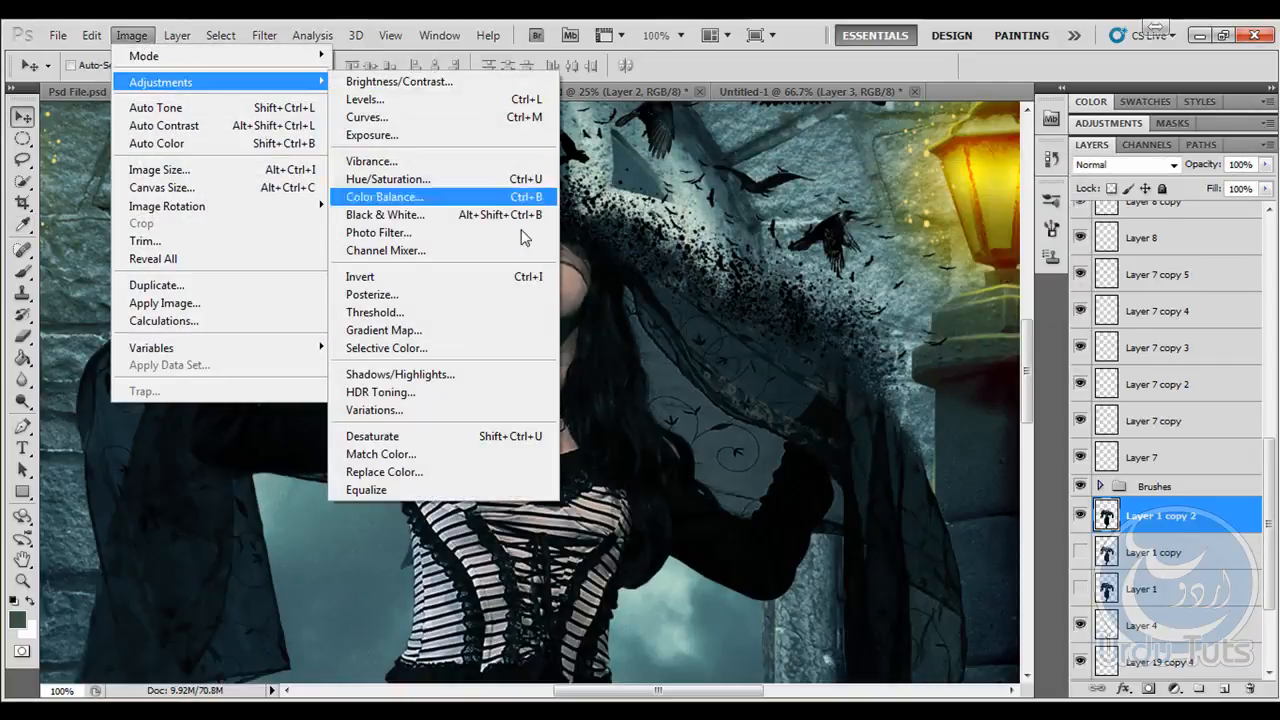
{"action": "left_click", "coordinate": [452, 251]}
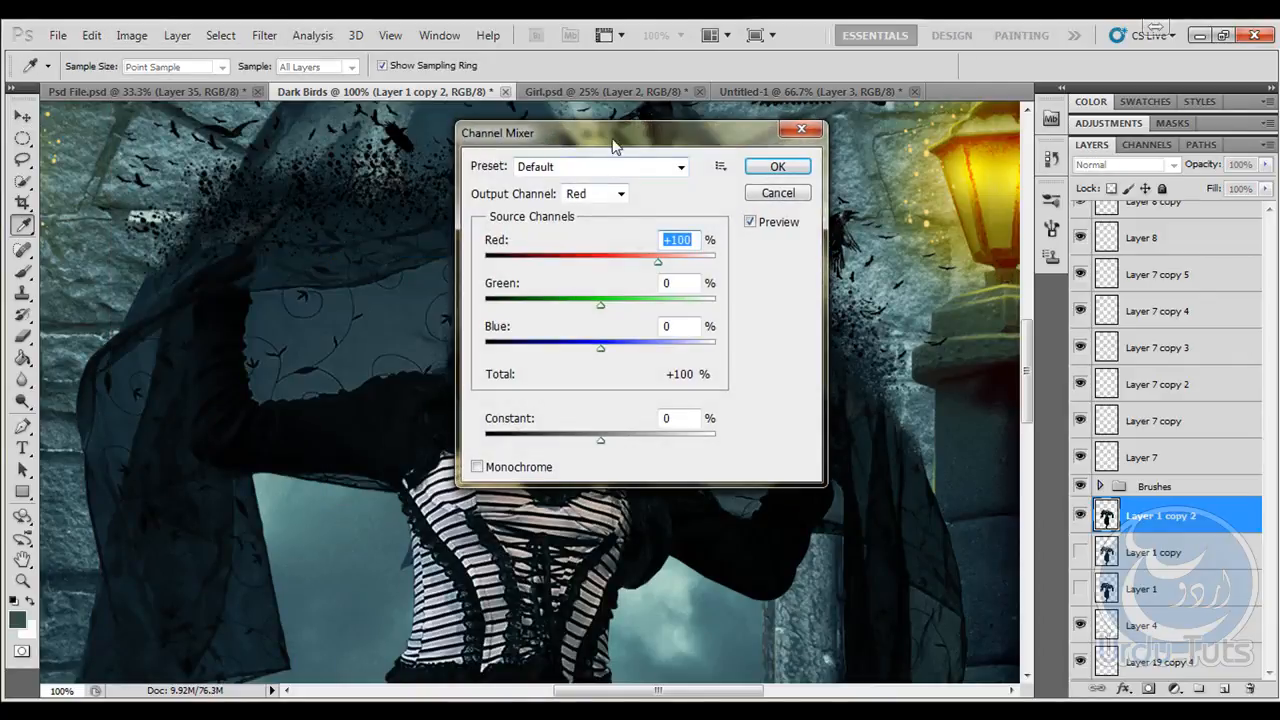
{"action": "left_click_drag", "start_coordinate": [614, 142], "coordinate": [897, 141]}
{"action": "left_click_drag", "start_coordinate": [940, 276], "coordinate": [908, 283]}
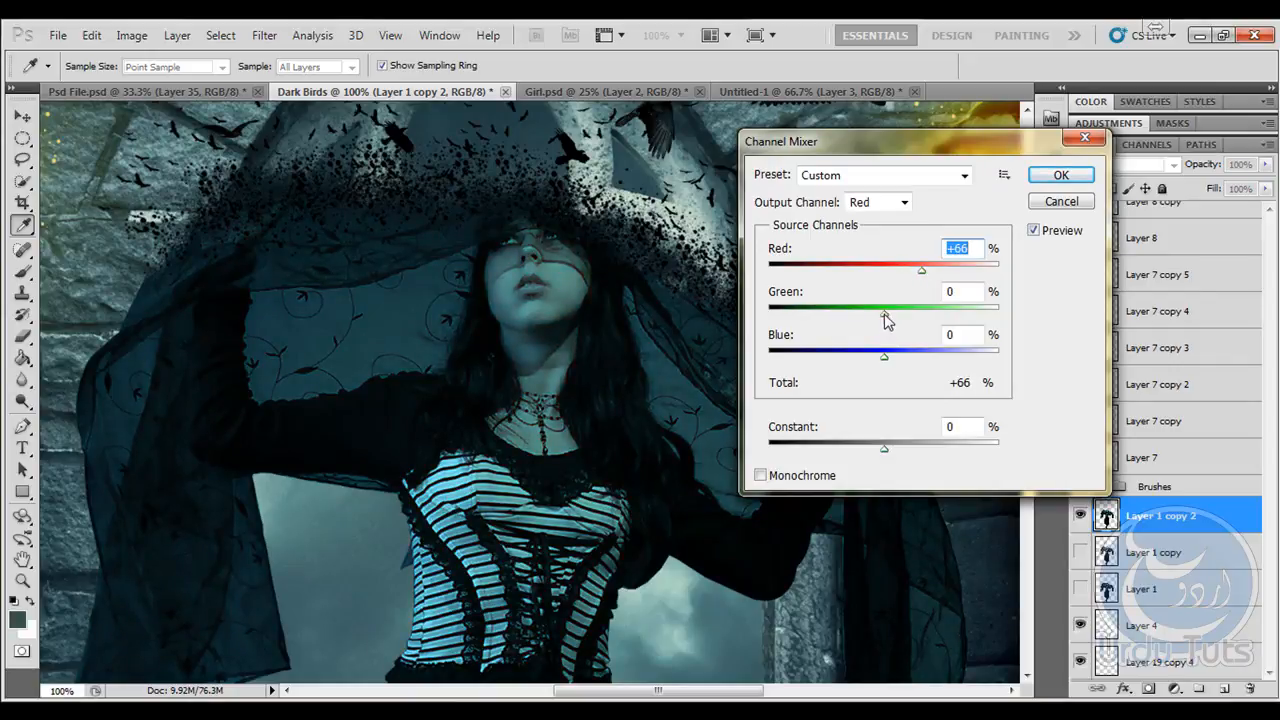
{"action": "left_click_drag", "start_coordinate": [886, 319], "coordinate": [903, 322]}
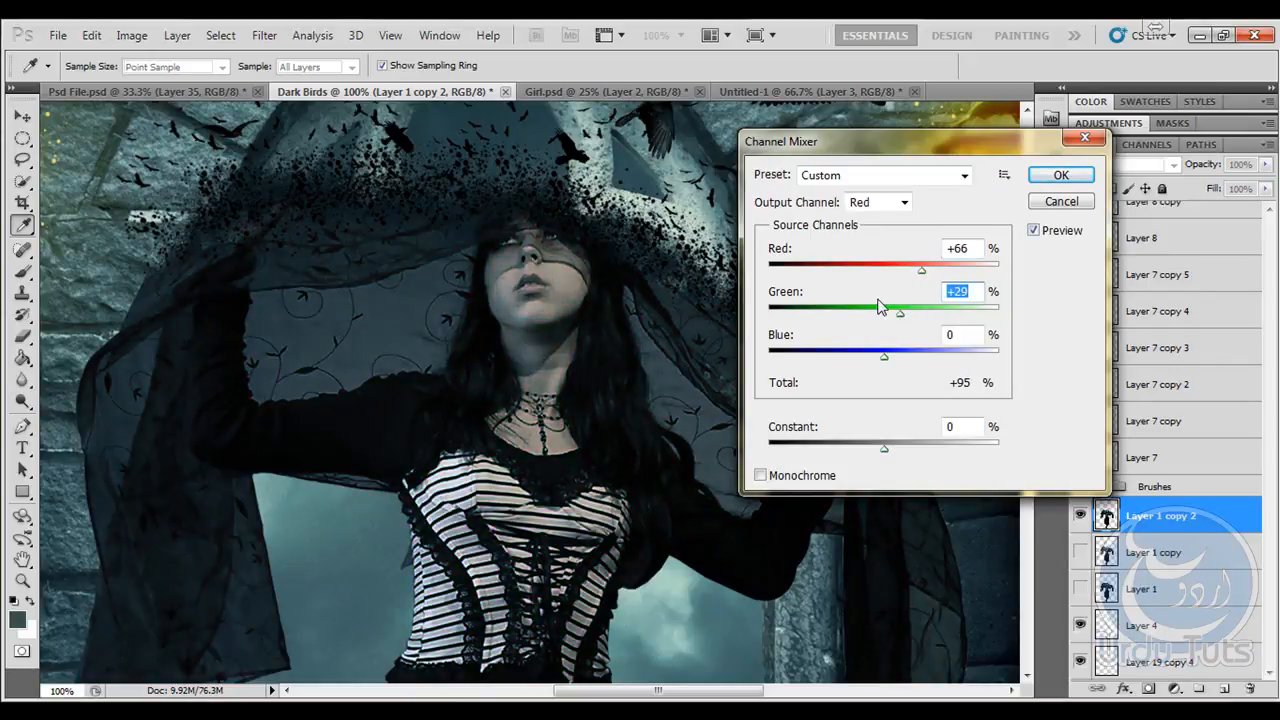
{"action": "left_click_drag", "start_coordinate": [894, 320], "coordinate": [893, 320]}
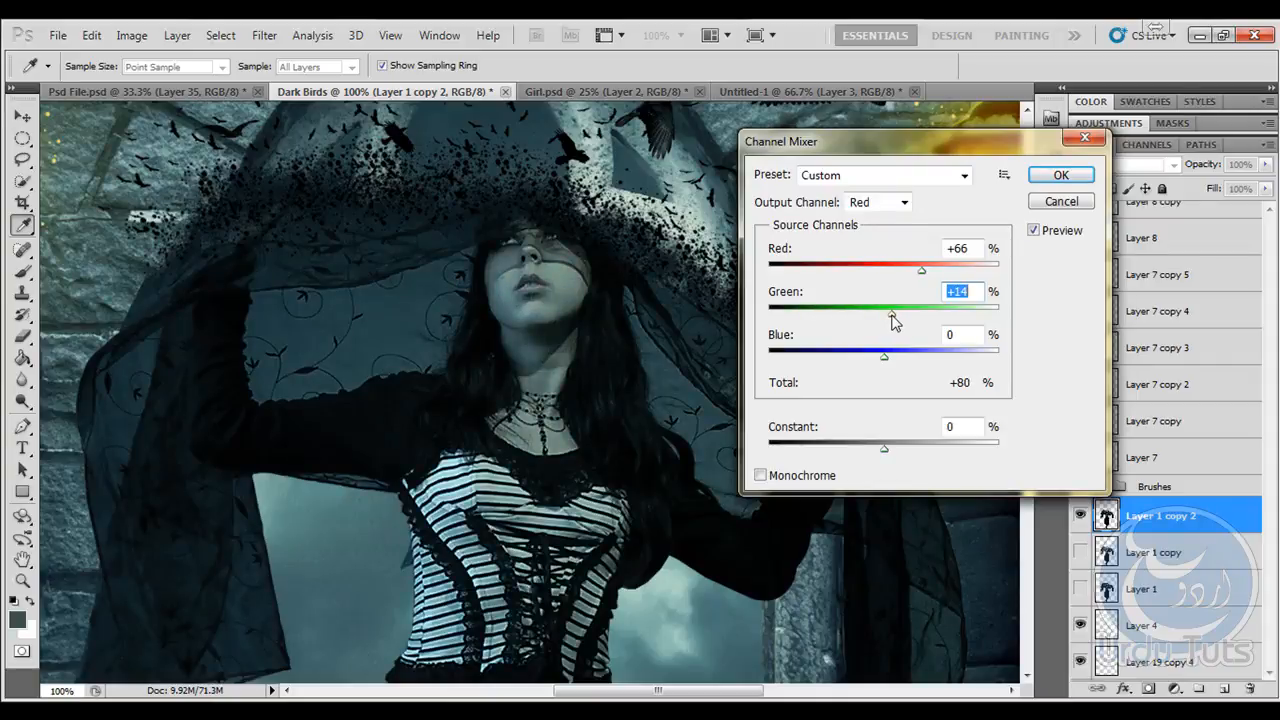
{"action": "left_click", "coordinate": [1055, 174]}
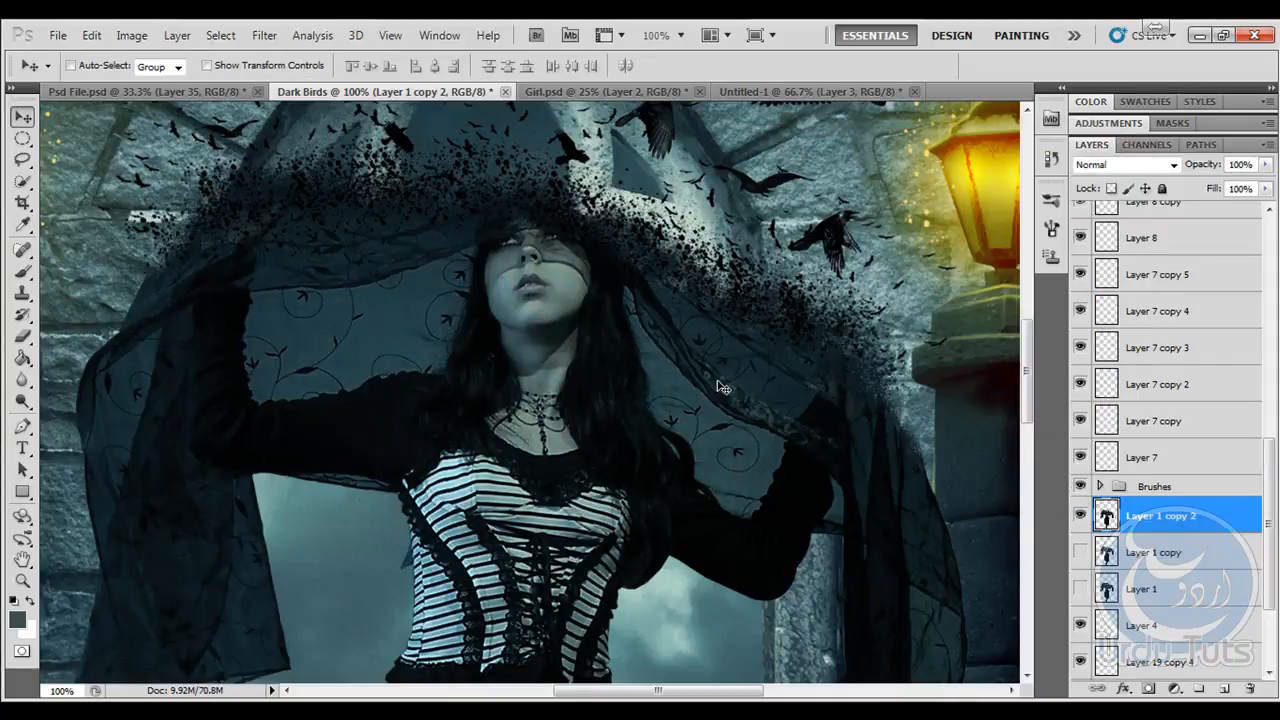
{"action": "key", "text": "ctrl+0"}
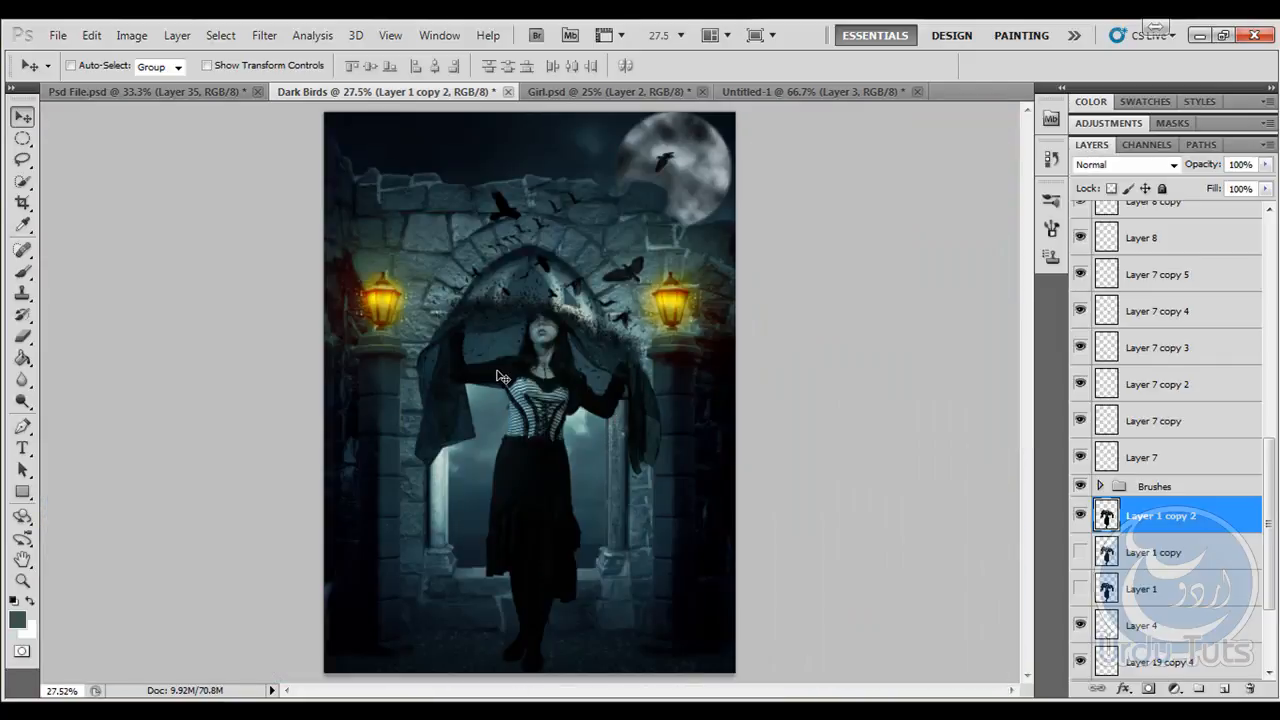
{"action": "key", "text": "ctrl+s"}
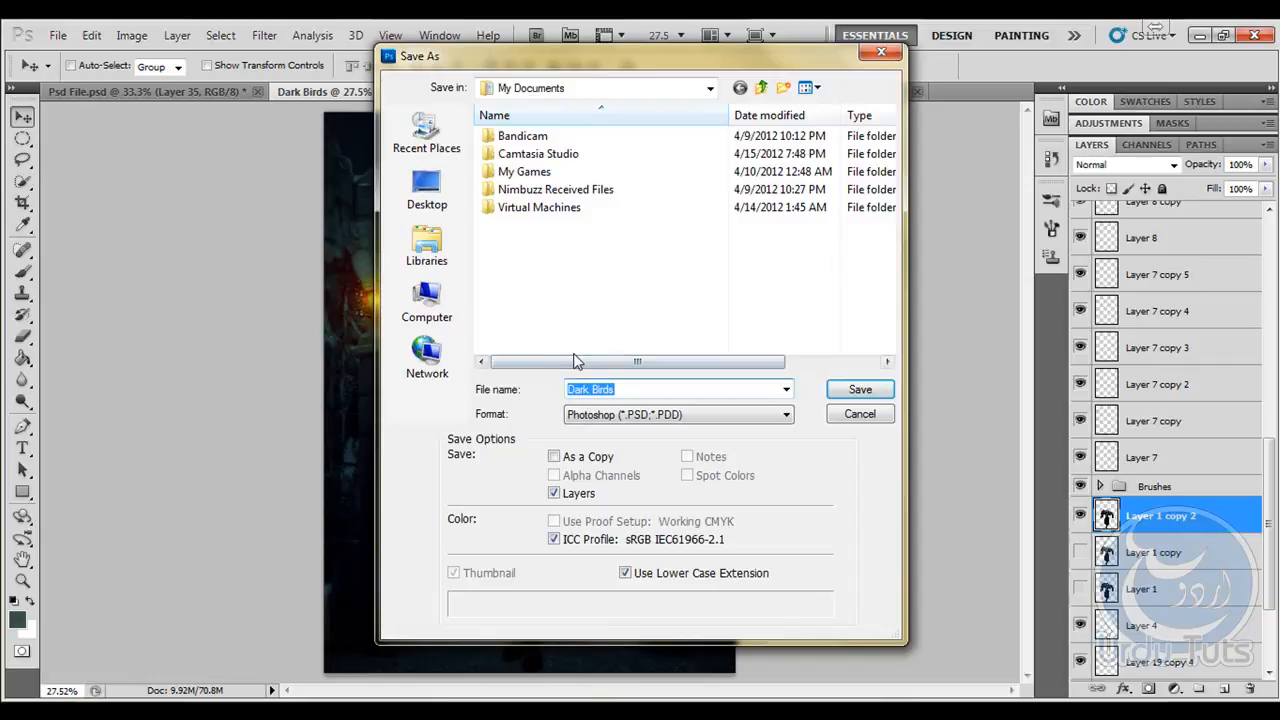
{"action": "key", "text": "Escape"}
- Copy the Urdu Tuts signature on Layer 36 of Psd File.psd into the lower-right area of Dark Birds and place it above all layers
{"action": "left_click", "coordinate": [181, 93]}
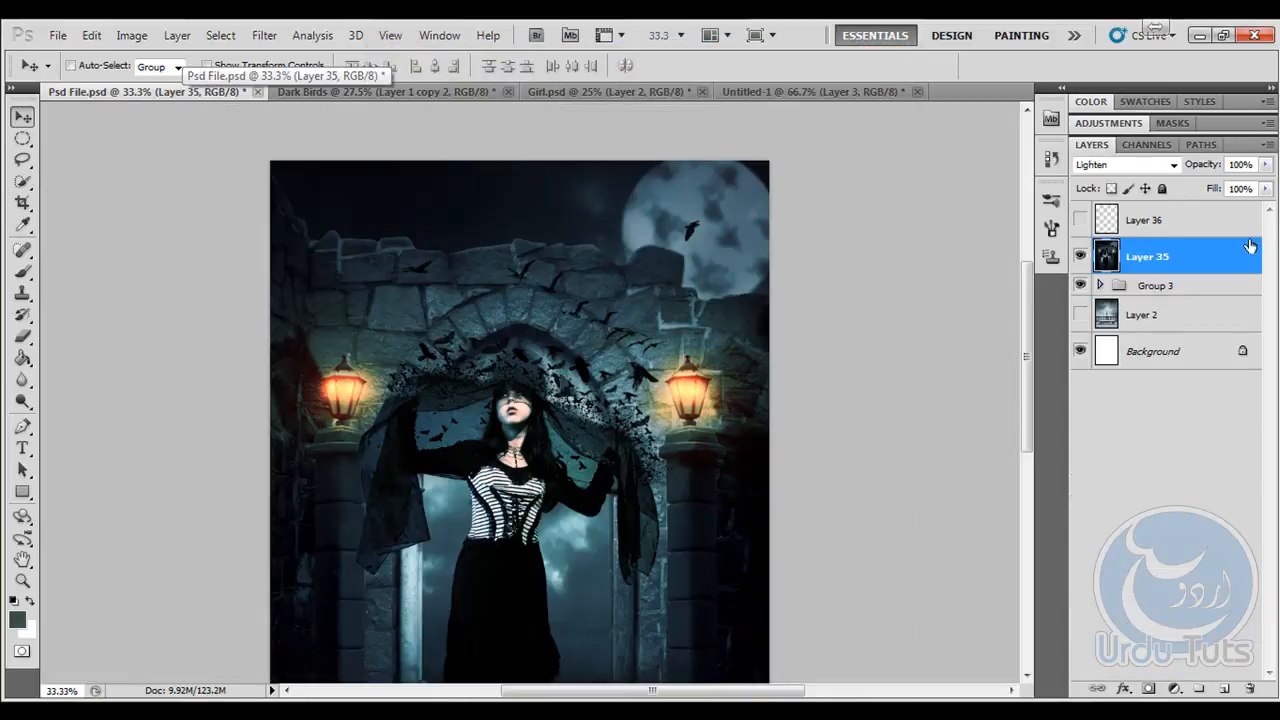
{"action": "left_click", "coordinate": [1080, 220]}
{"action": "left_click", "coordinate": [1115, 224]}
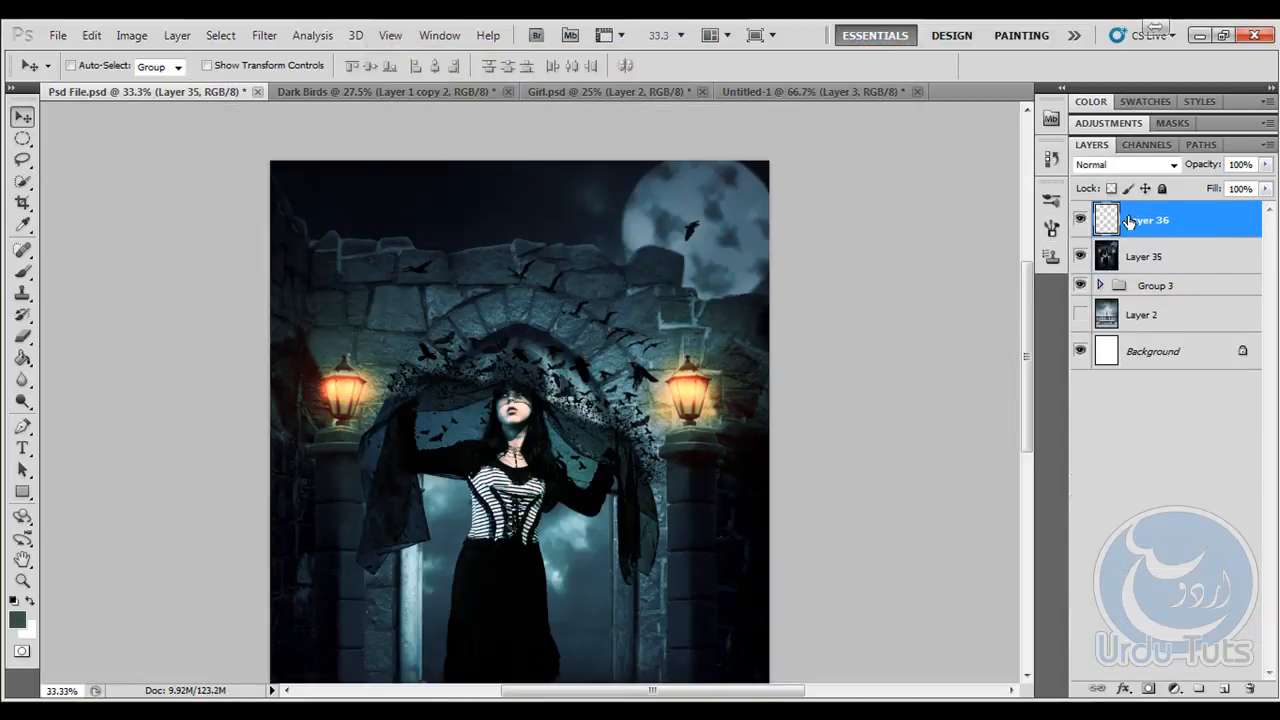
{"action": "scroll", "coordinate": [655, 460], "scroll_direction": "down", "scroll_amount": 3}
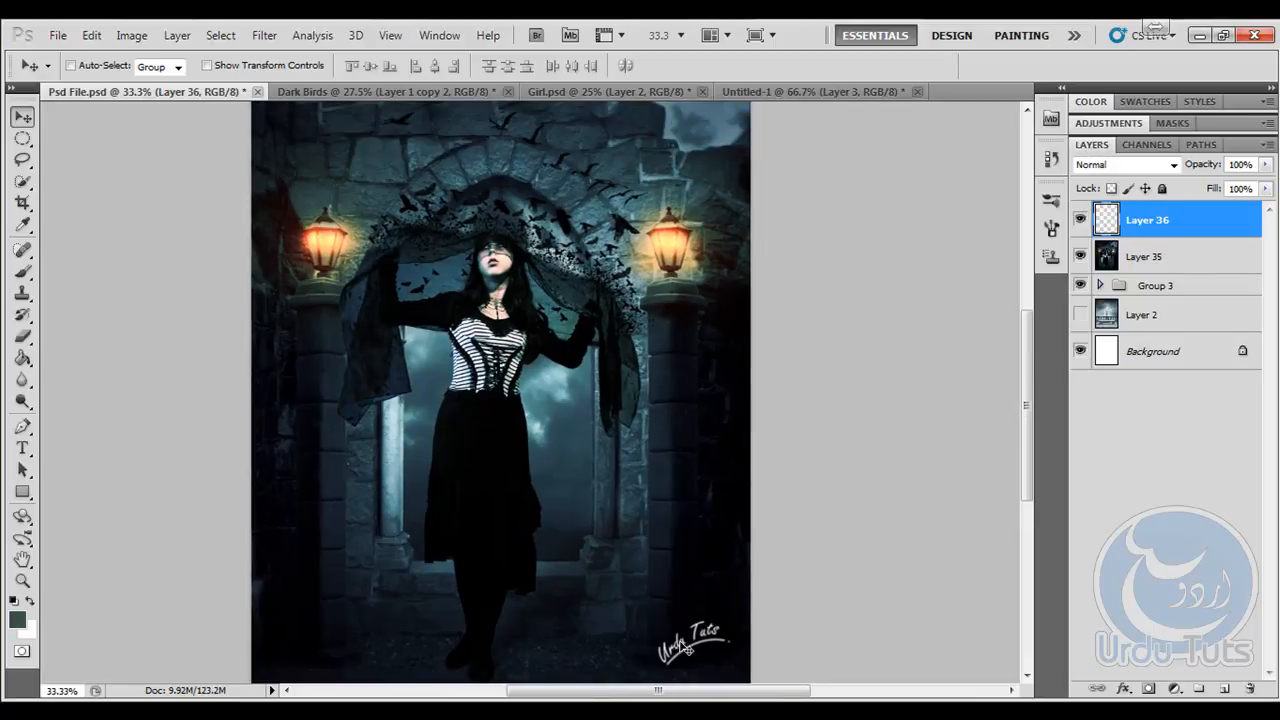
{"action": "mouse_move", "coordinate": [680, 470]}
{"action": "left_mouse_down"}
{"action": "mouse_move", "coordinate": [582, 136]}
{"action": "mouse_move", "coordinate": [430, 95]}
{"action": "mouse_move", "coordinate": [675, 575]}
{"action": "mouse_move", "coordinate": [676, 620]}
{"action": "left_mouse_up"}
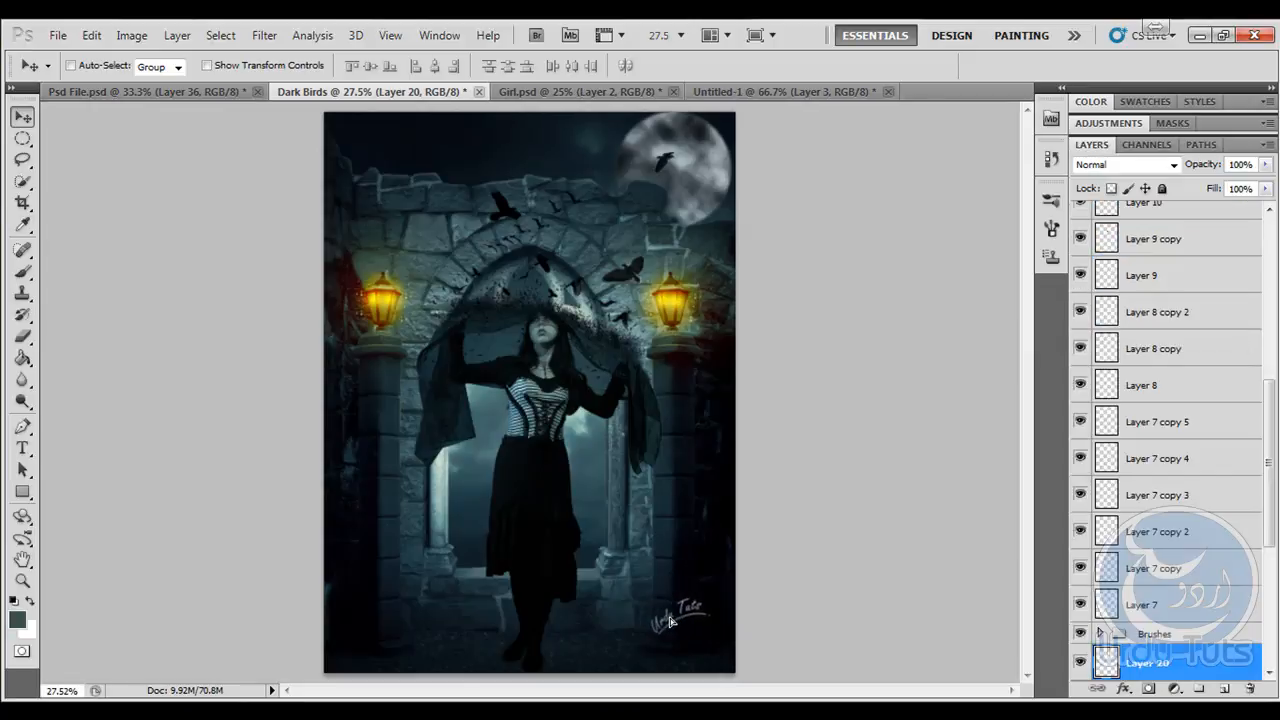
{"action": "left_click_drag", "start_coordinate": [1165, 680], "coordinate": [1137, 205]}
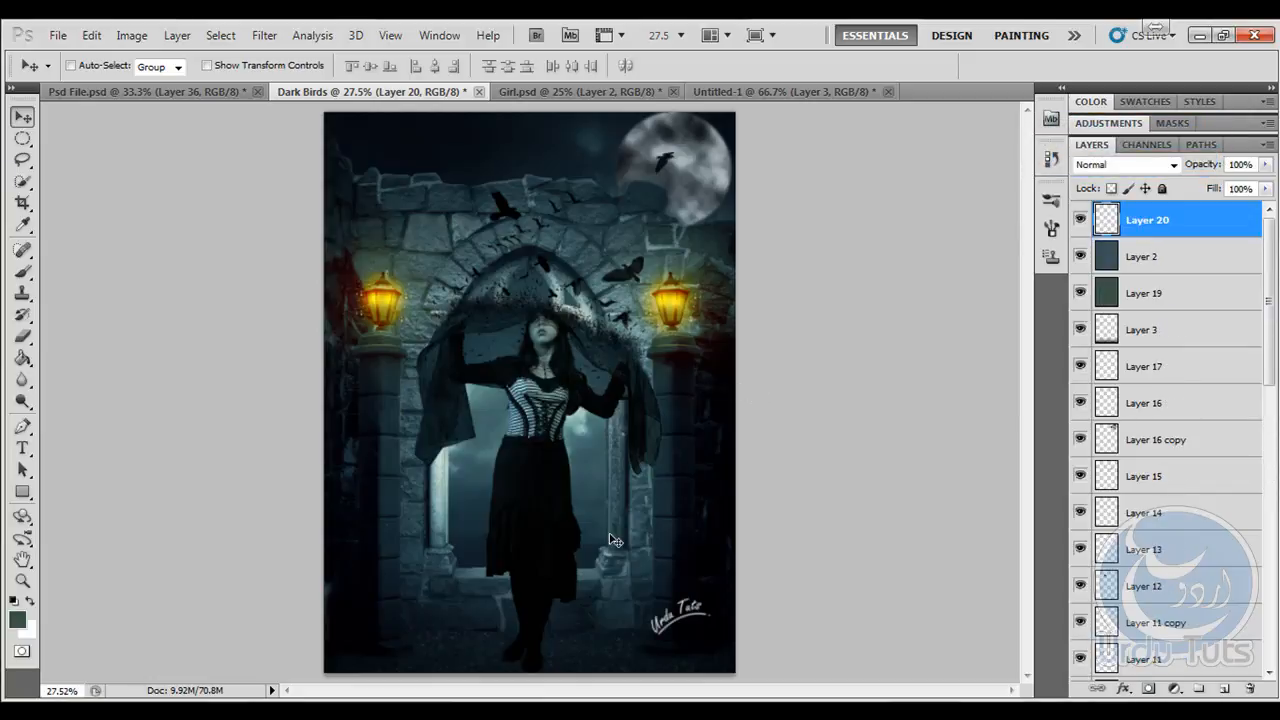
- Shift the Urdu Tuts signature slightly down and to the left within the image's lower-right corner
{"action": "scroll", "coordinate": [620, 536], "scroll_direction": "up", "scroll_amount": 3}
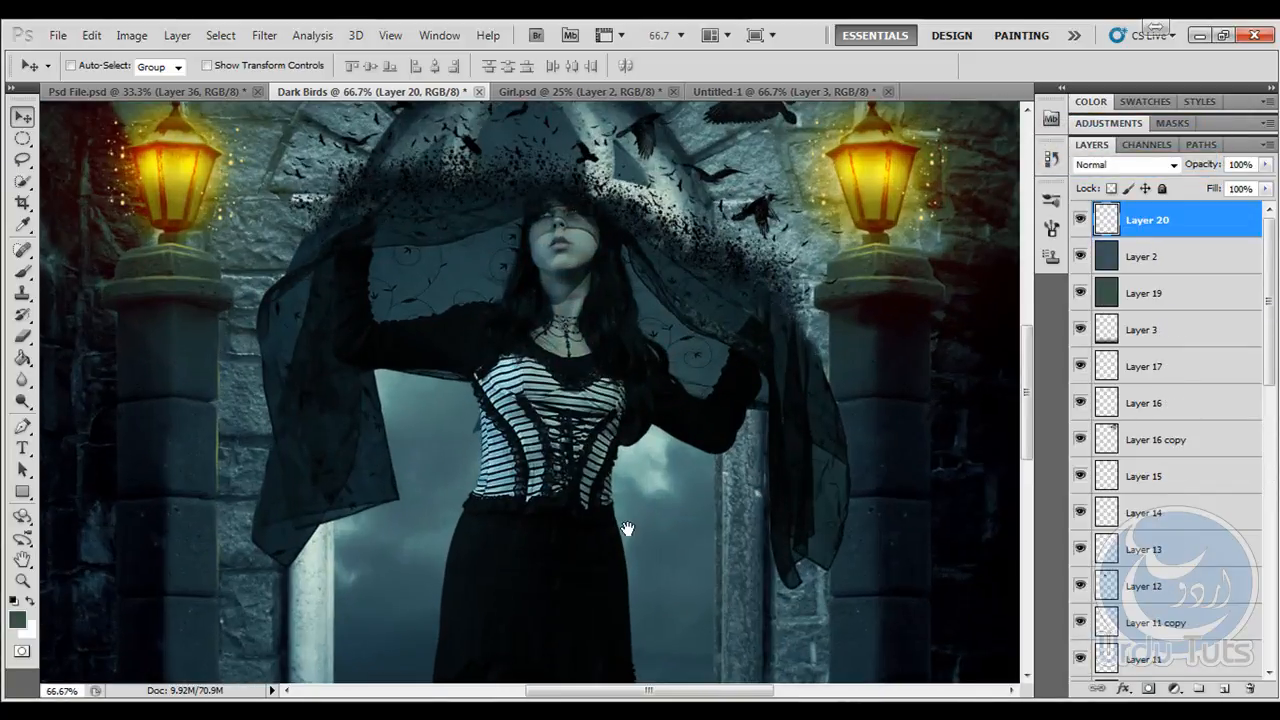
{"action": "left_click_drag", "start_coordinate": [623, 529], "coordinate": [532, 253]}
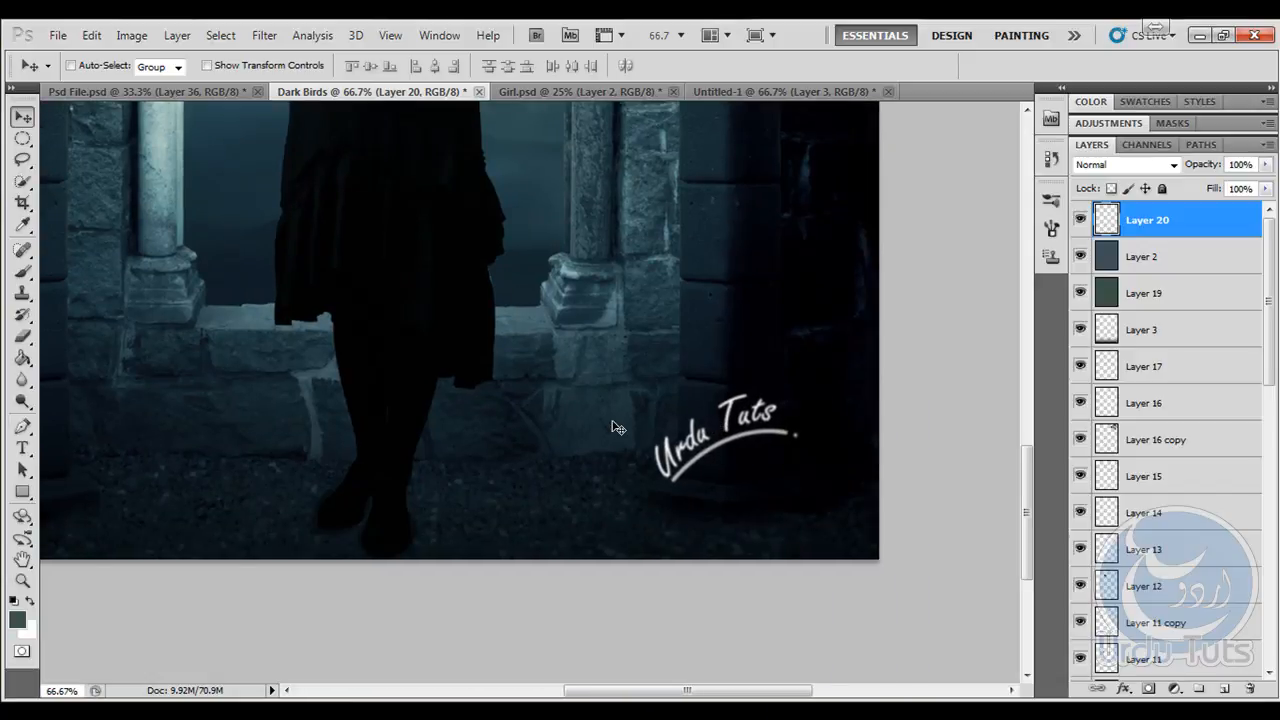
{"action": "key", "text": "ctrl+0"}
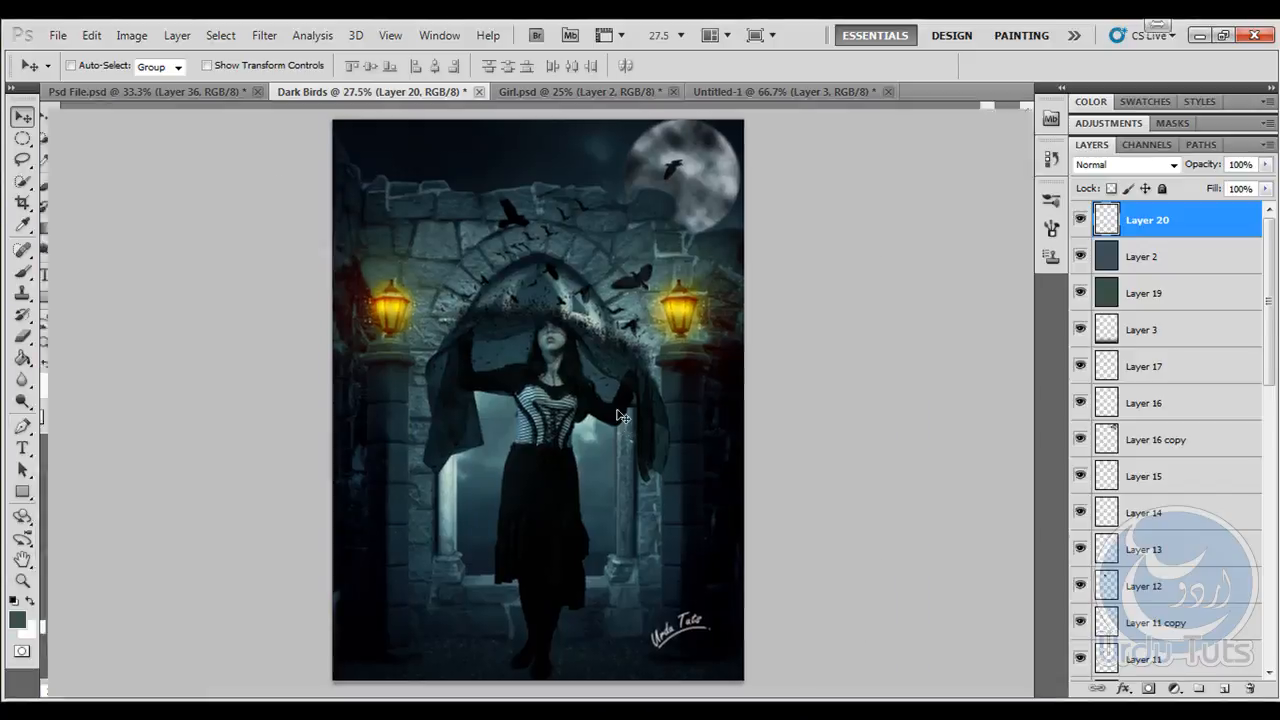
- Examine the finished composition up close in full-screen and standard views, from the arch and crows down to the girl's feet and the signature
{"action": "key", "text": "f"}
{"action": "key", "text": "f"}
{"action": "scroll", "coordinate": [625, 415], "scroll_direction": "up", "scroll_amount": 8}
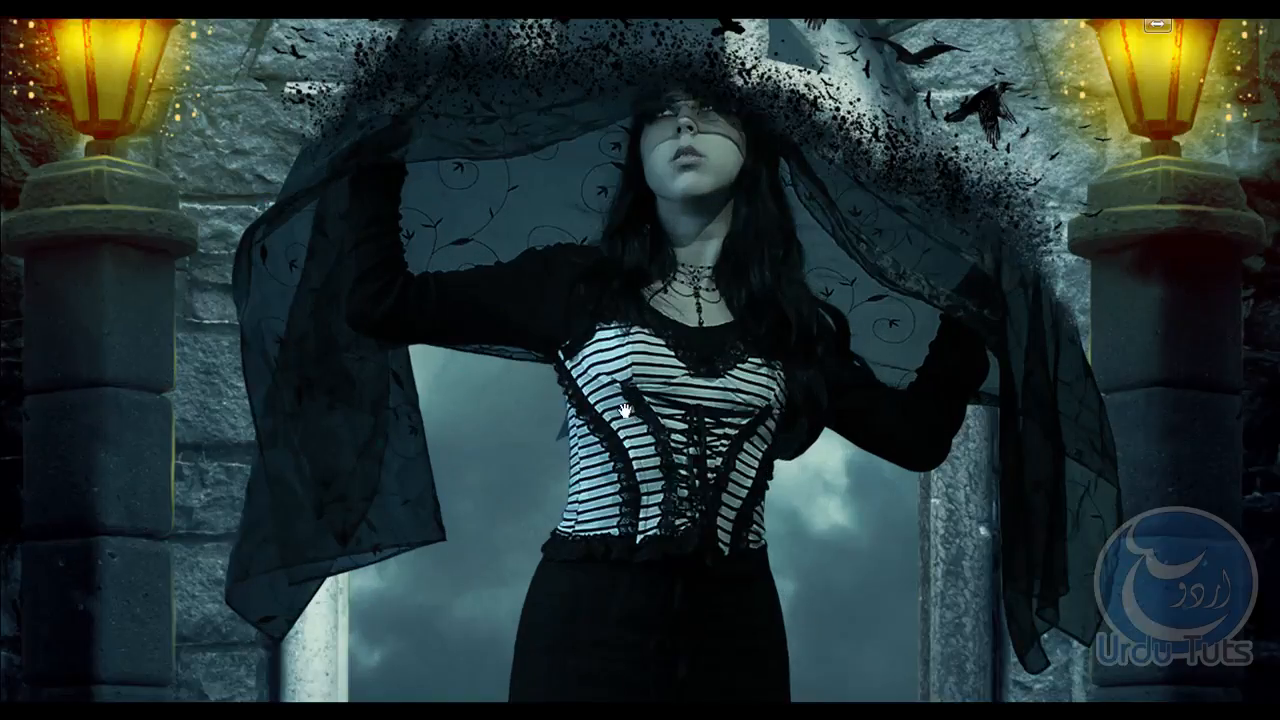
{"action": "left_click_drag", "start_coordinate": [756, 260], "coordinate": [700, 533]}
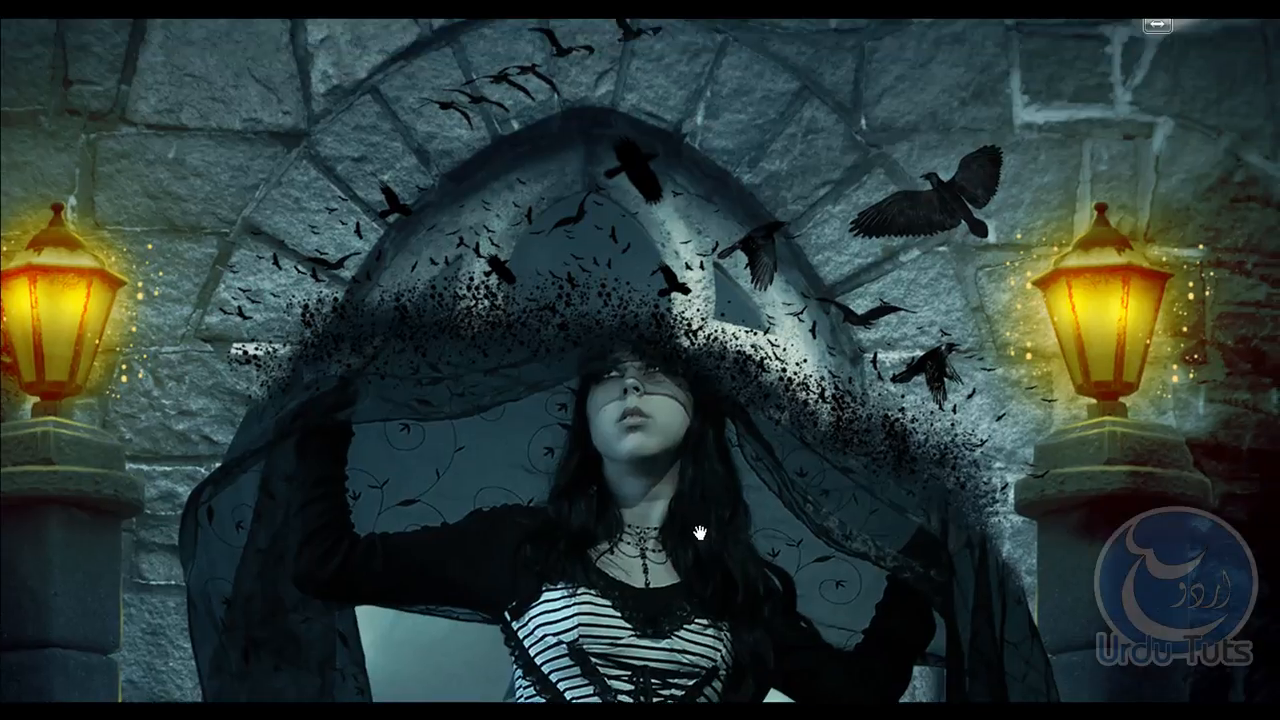
{"action": "left_click_drag", "start_coordinate": [724, 378], "coordinate": [700, 523]}
{"action": "left_click_drag", "start_coordinate": [700, 439], "coordinate": [688, 190]}
{"action": "left_click_drag", "start_coordinate": [690, 600], "coordinate": [674, 292]}
{"action": "left_click_drag", "start_coordinate": [680, 650], "coordinate": [677, 374]}
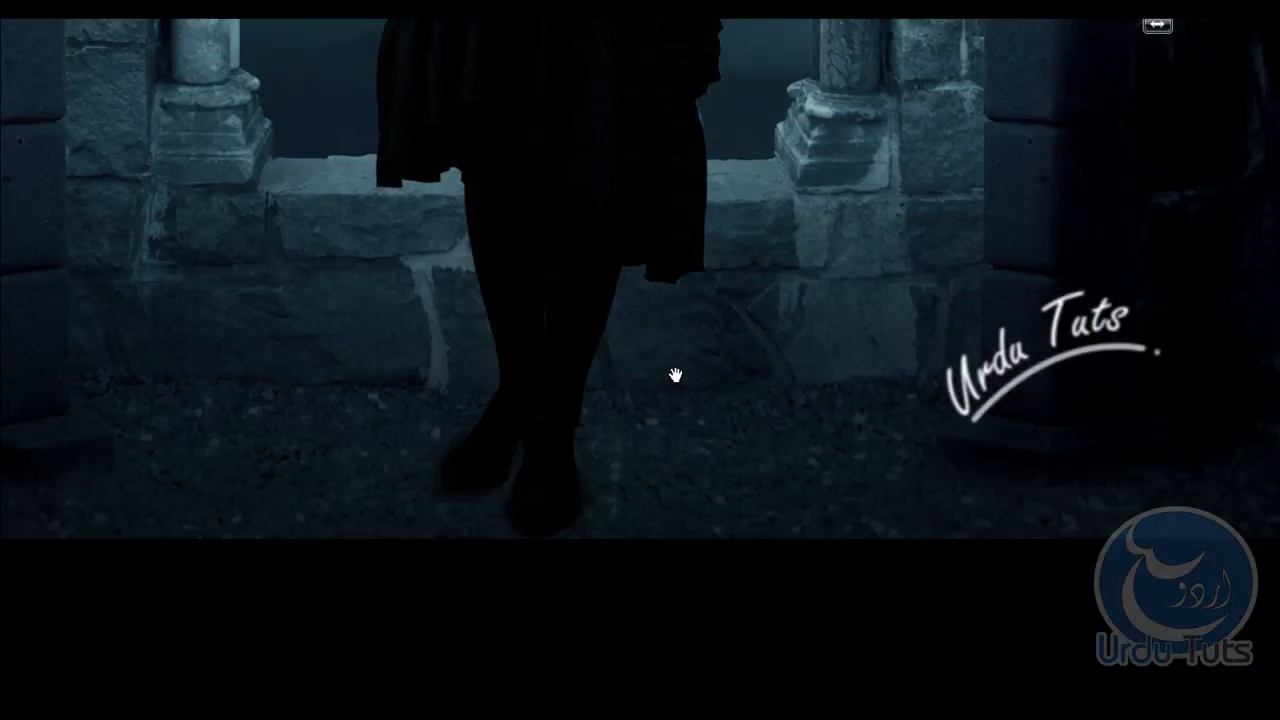
{"action": "left_click_drag", "start_coordinate": [699, 205], "coordinate": [732, 420]}
{"action": "key", "text": "f"}
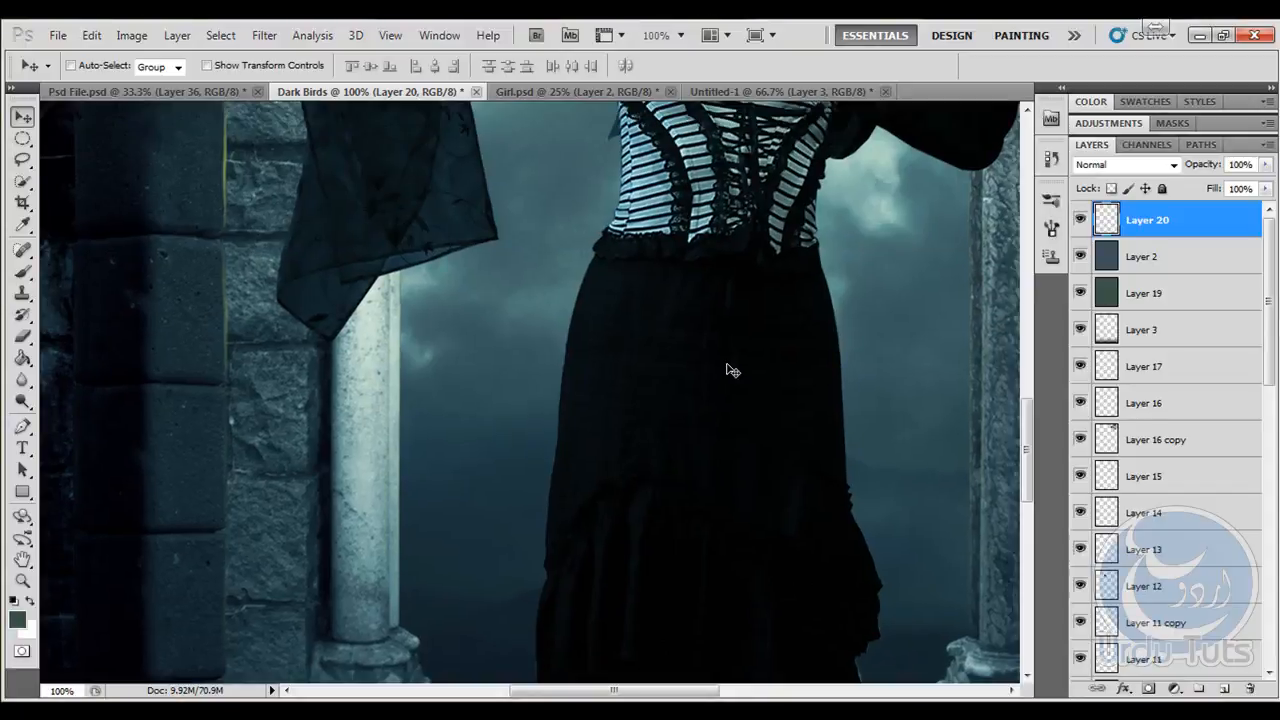
{"action": "left_click_drag", "start_coordinate": [660, 289], "coordinate": [606, 363]}
{"action": "left_click_drag", "start_coordinate": [680, 210], "coordinate": [651, 391]}
{"action": "left_click_drag", "start_coordinate": [624, 341], "coordinate": [655, 390]}
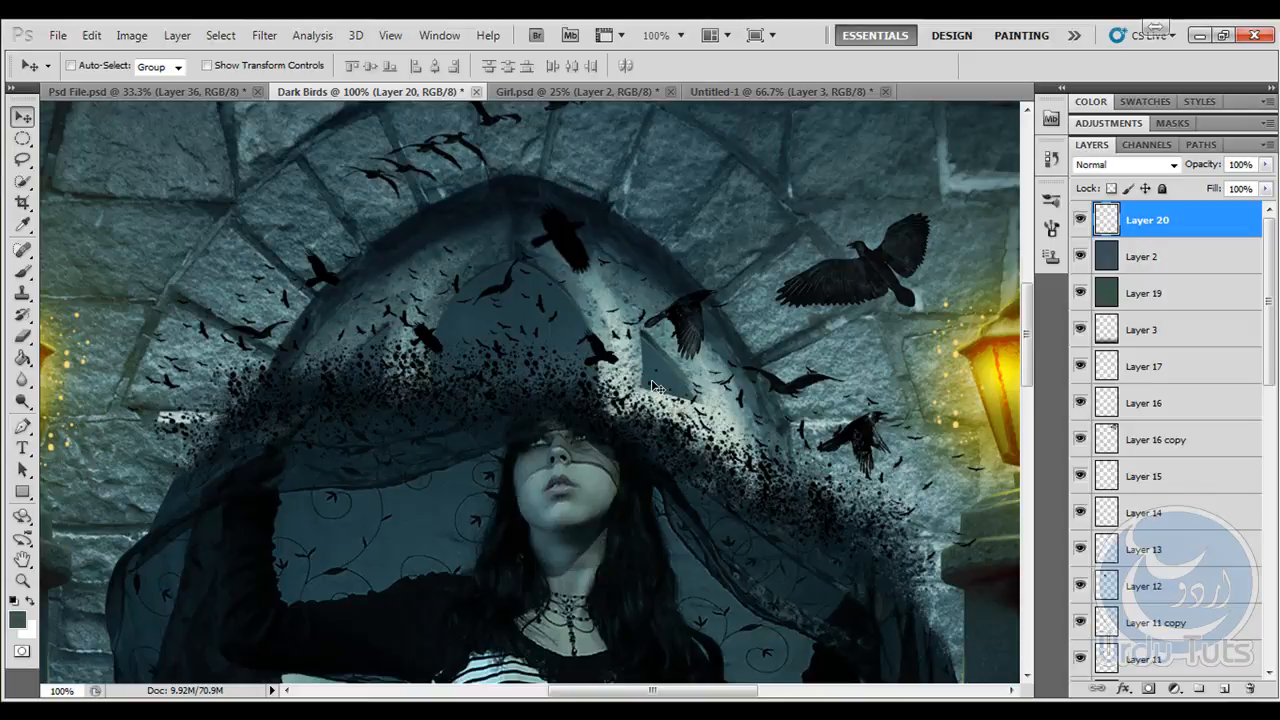
{"action": "key", "text": "ctrl+0"}
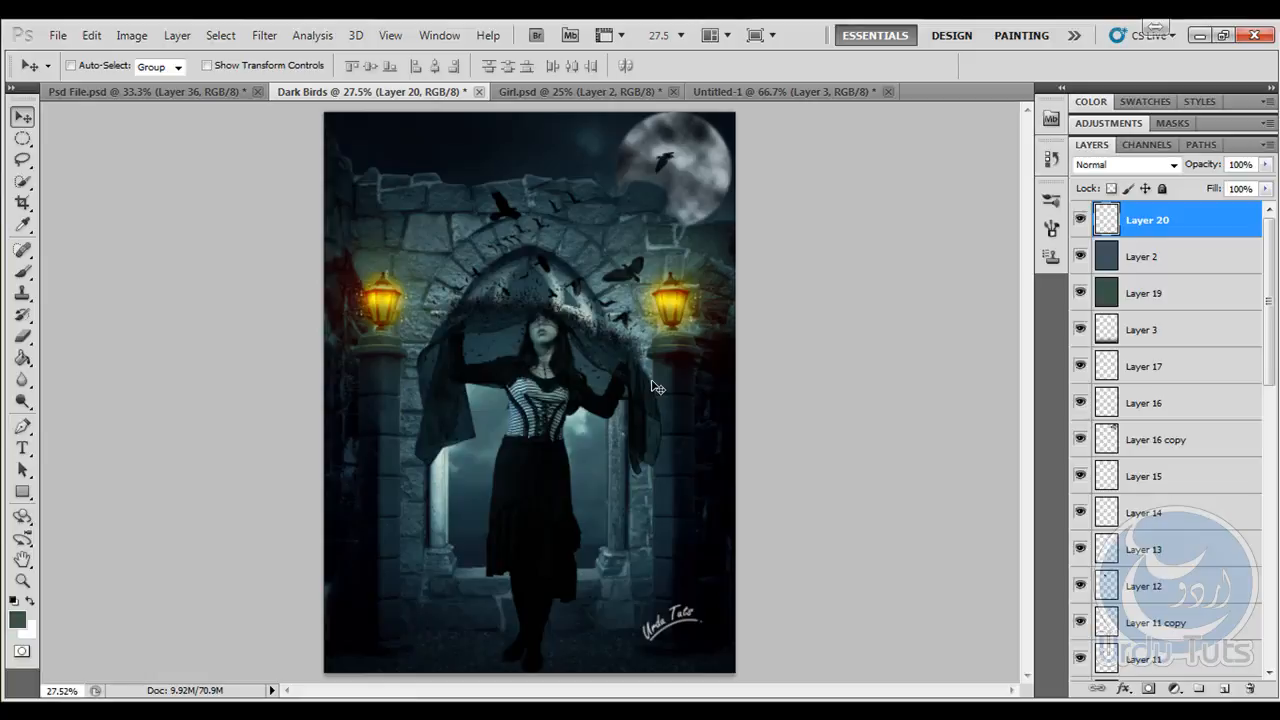
- Switch to the web browser and view the Urdu Tuts website, its Facebook group and its Facebook page
{"action": "left_click", "coordinate": [345, 712]}
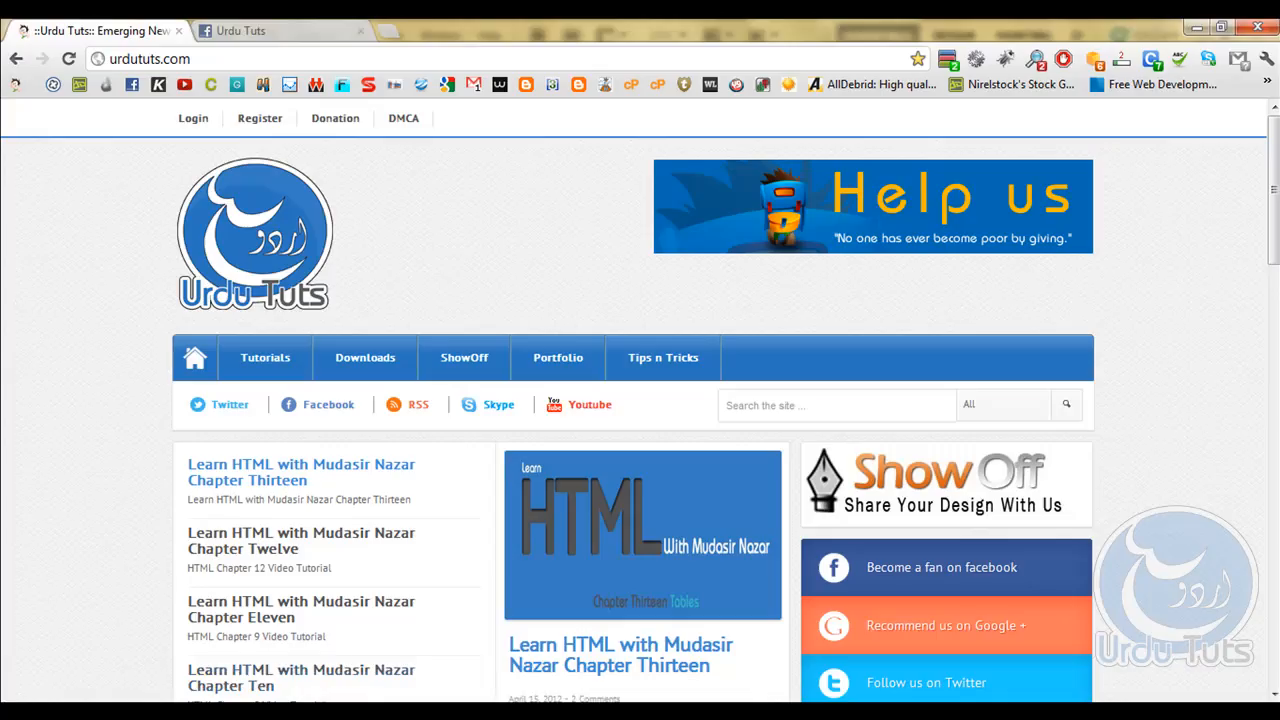
{"action": "left_click", "coordinate": [292, 31]}
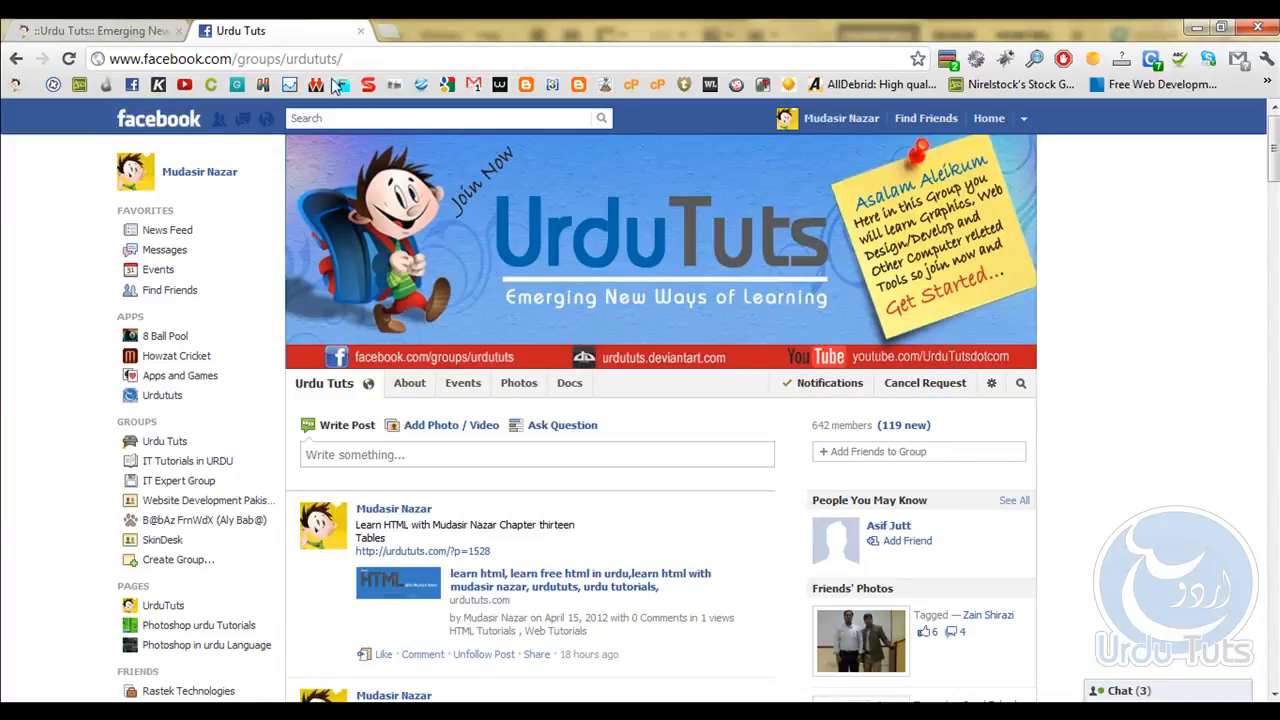
{"action": "left_click", "coordinate": [158, 607]}
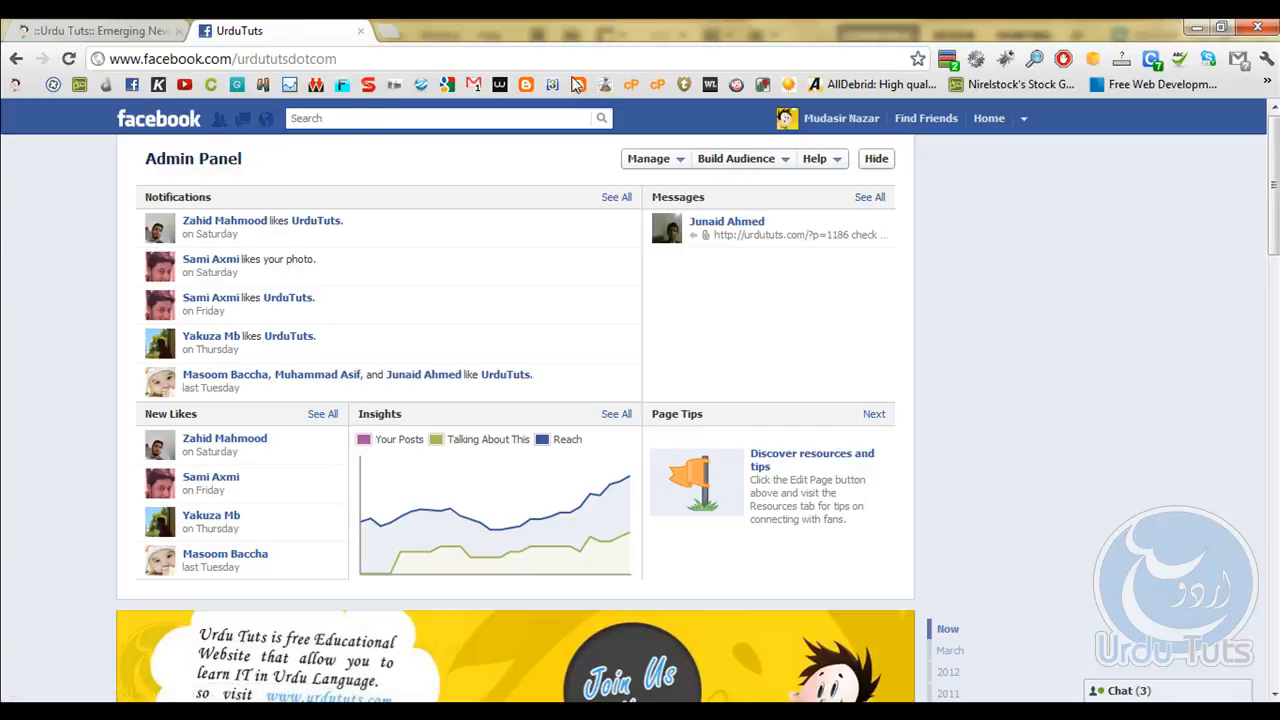
{"action": "scroll", "coordinate": [1066, 374], "scroll_direction": "down", "scroll_amount": 3}
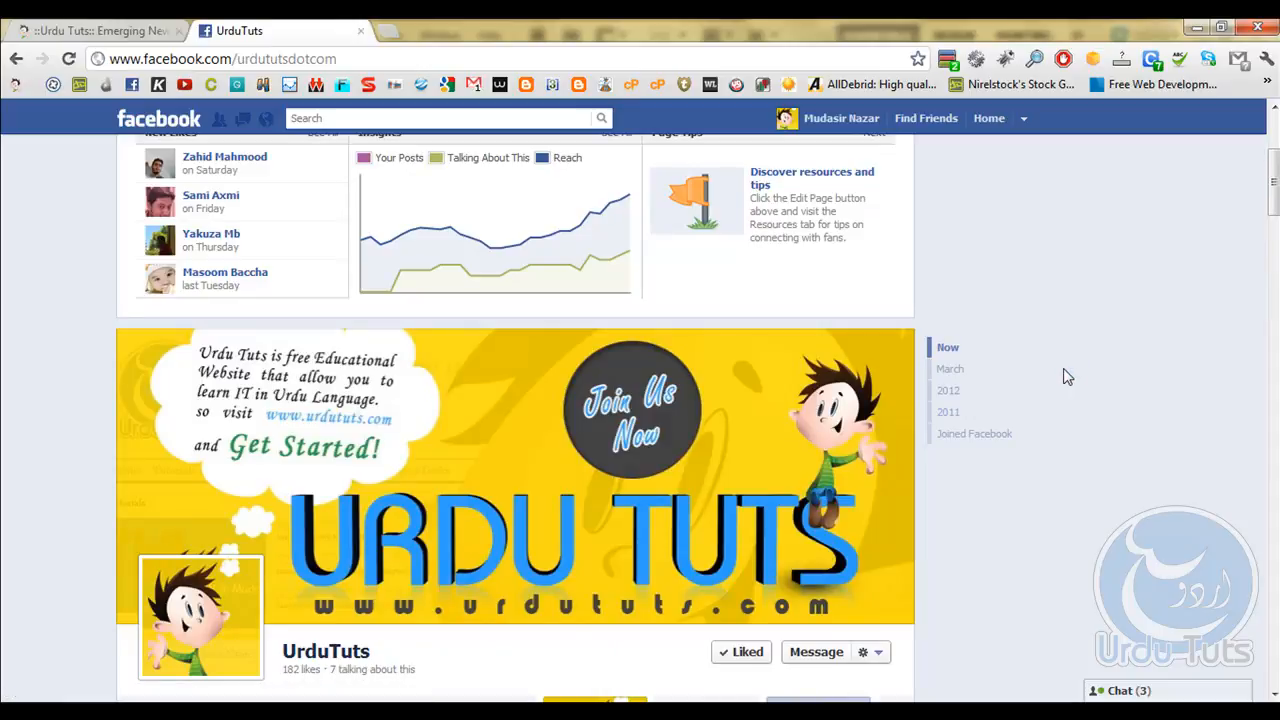
{"action": "left_click", "coordinate": [1142, 712]}
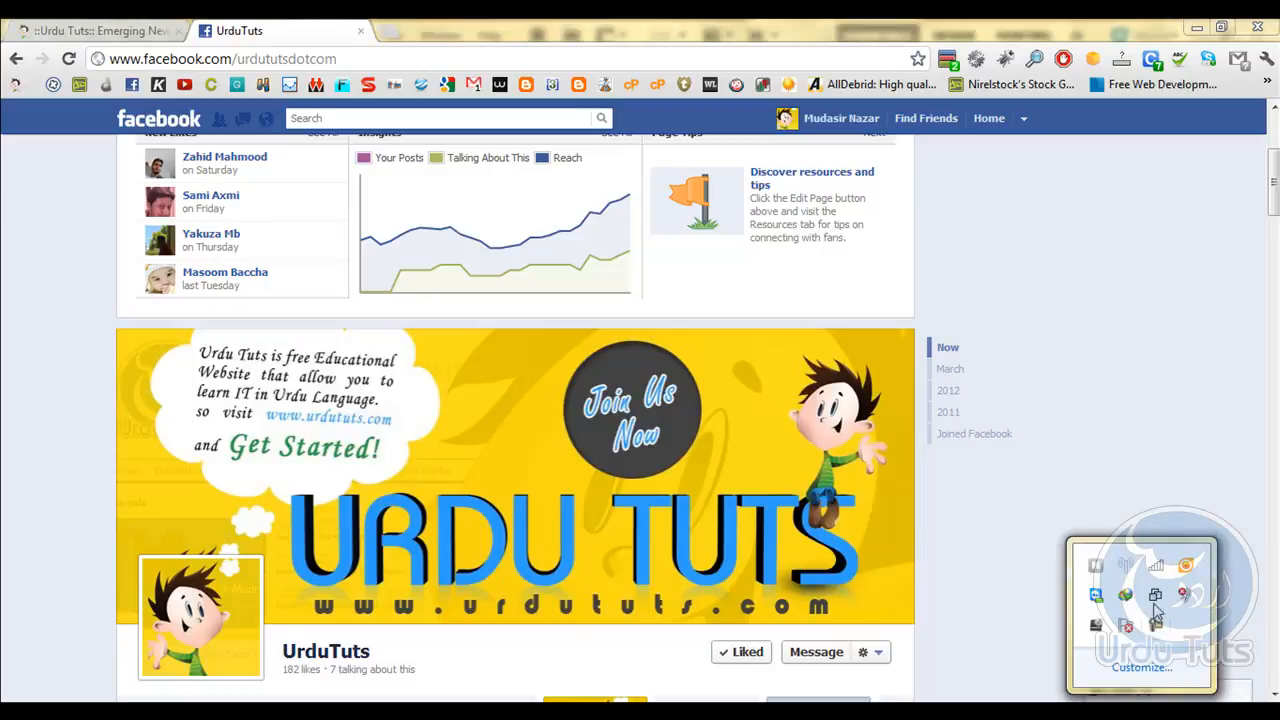